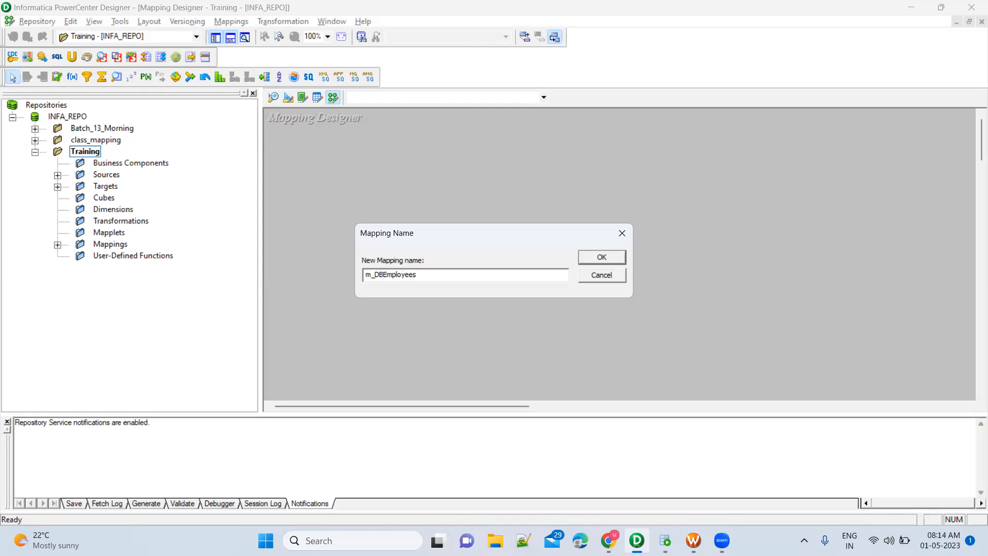
Complete the new mapping's name as m_DBEmployees_TgtDBEmpDept_LookUp and create the mapping.
type("_TgtDb")
key("BackSpace")
type("BEmpDe")
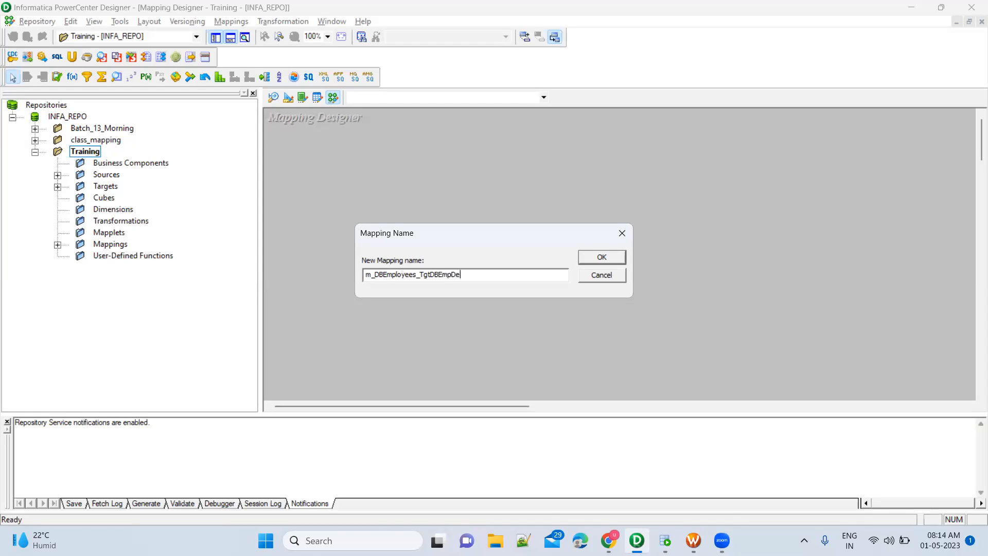
type("pt_LookUp")
left_click(609, 258)
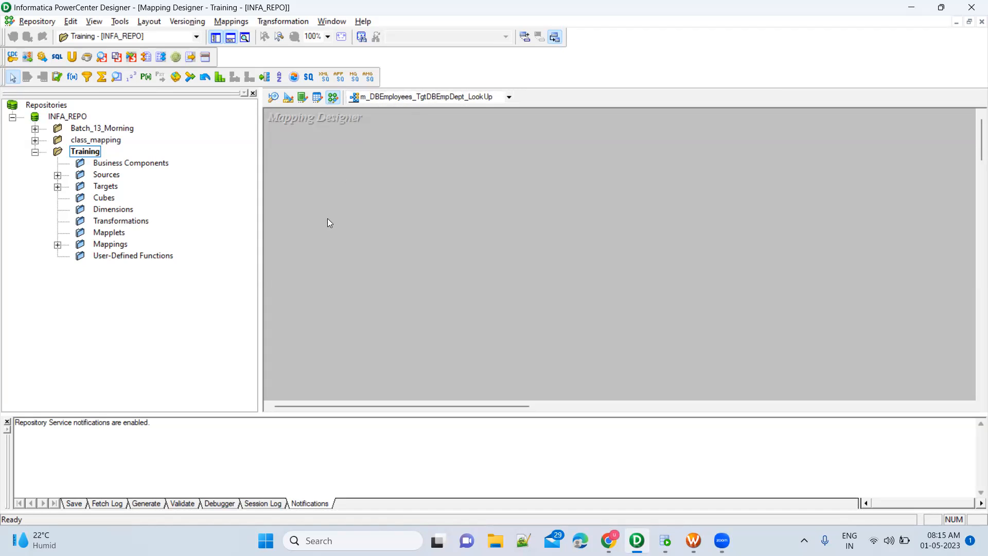
Add the EMPLOYEES_APR24 source from ODBC_OT_SRC_DEV2 to the mapping and place it and its source qualifier side by side.
left_click(58, 176)
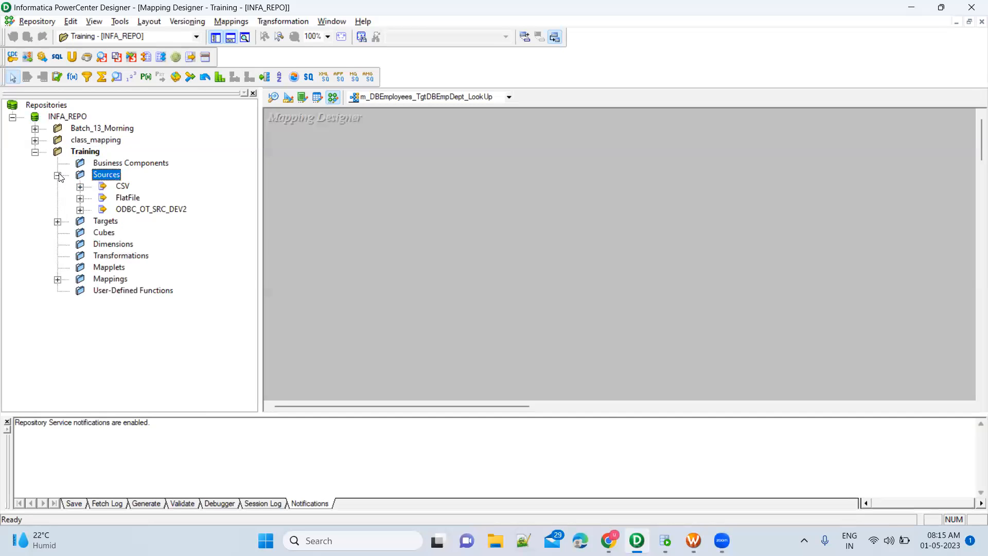
left_click(80, 210)
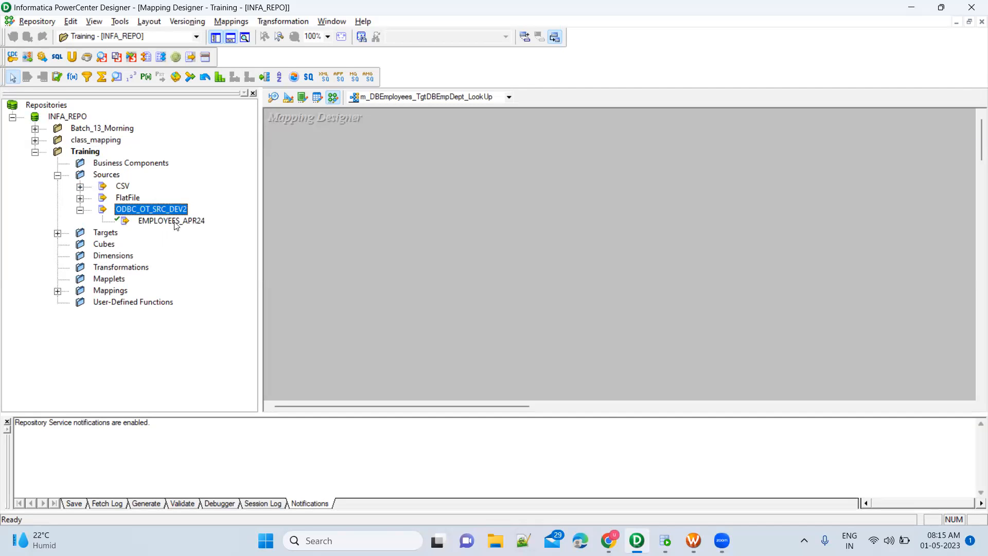
left_click_drag(176, 225, 299, 216)
left_click_drag(436, 233, 436, 232)
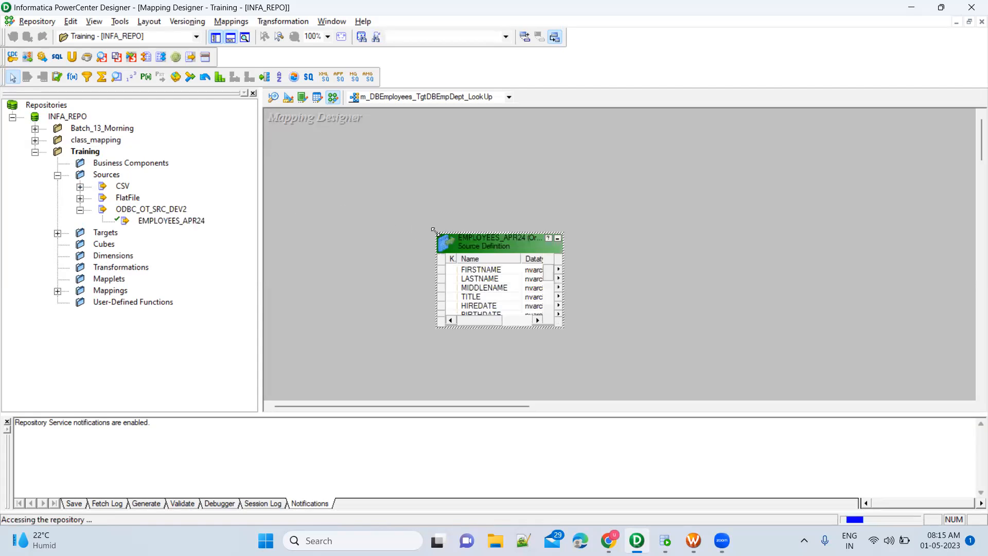
left_click_drag(498, 248, 344, 230)
left_click_drag(528, 296, 508, 237)
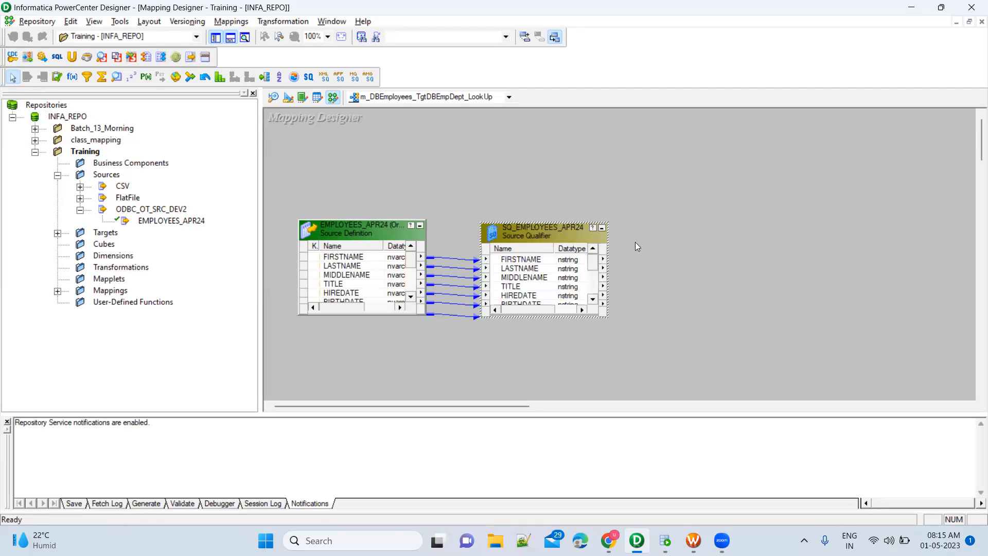
left_click(646, 247)
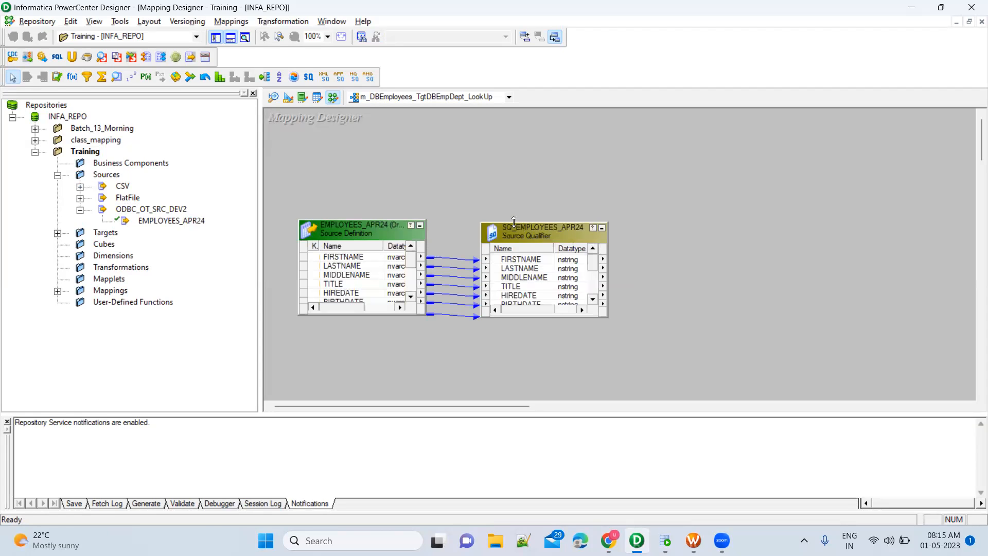
Enlarge the SQ_EMPLOYEES_APR24 source qualifier so that all ports from FIRSTNAME to SALARY and their lengths fit.
left_click_drag(514, 222, 515, 164)
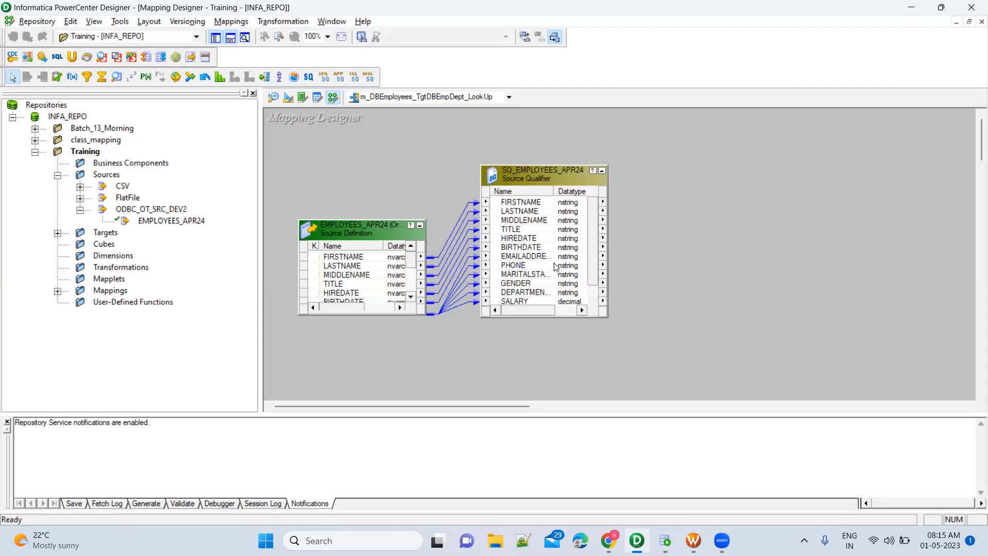
left_click(607, 315)
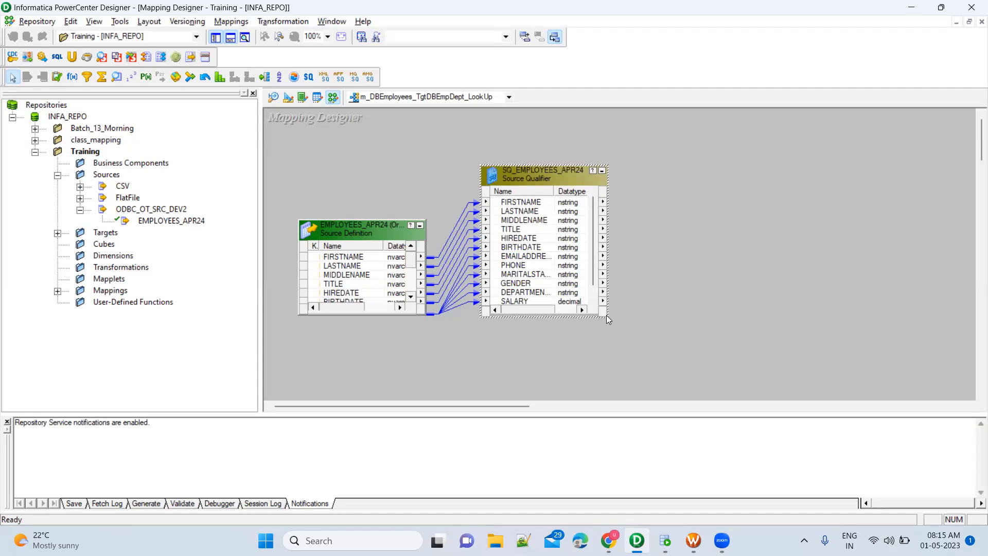
left_click(608, 318)
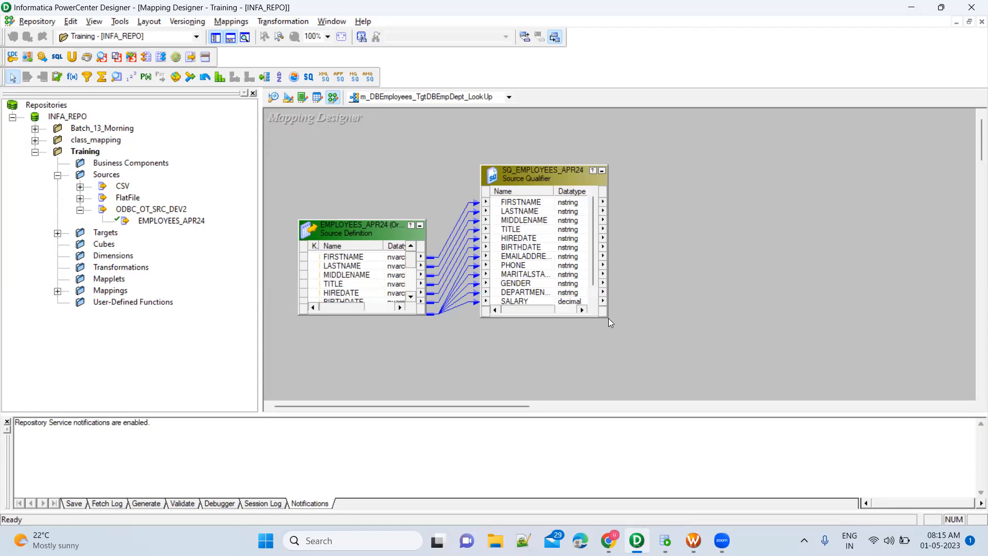
left_click(604, 316)
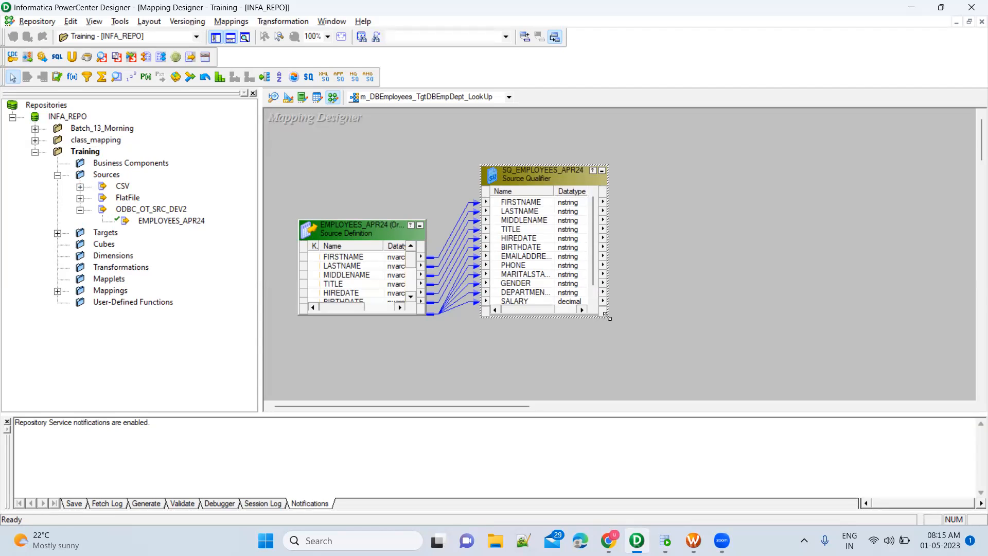
left_click_drag(608, 317, 636, 361)
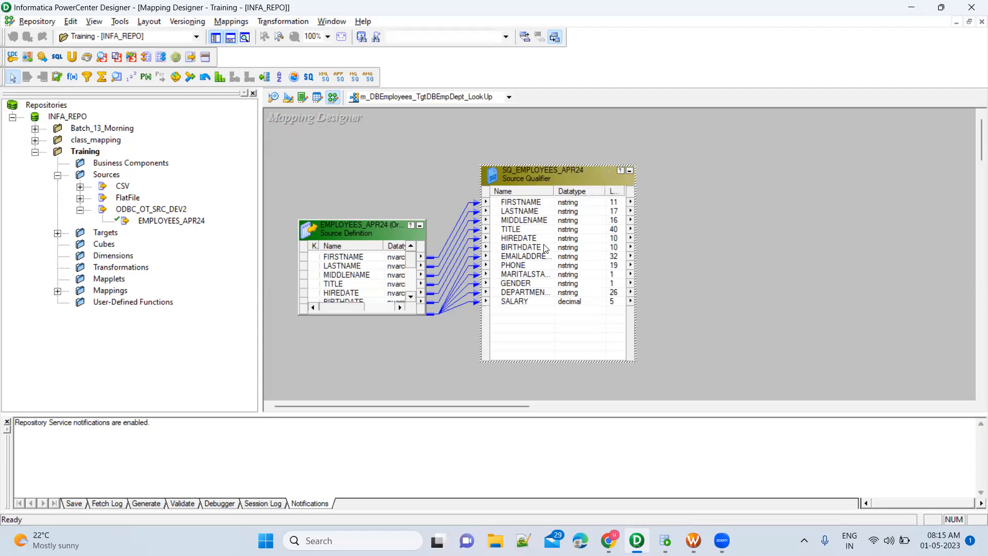
left_click(555, 303)
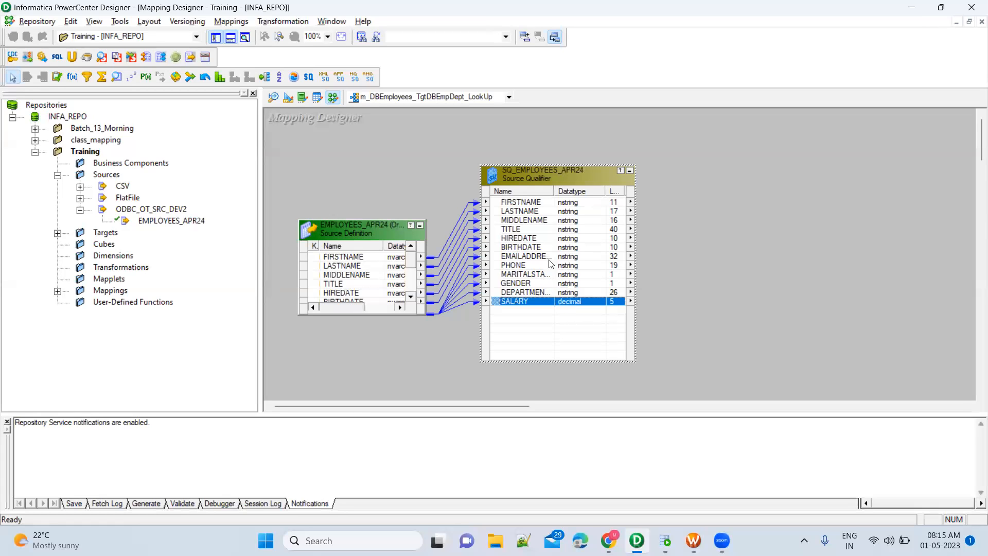
left_click(550, 222)
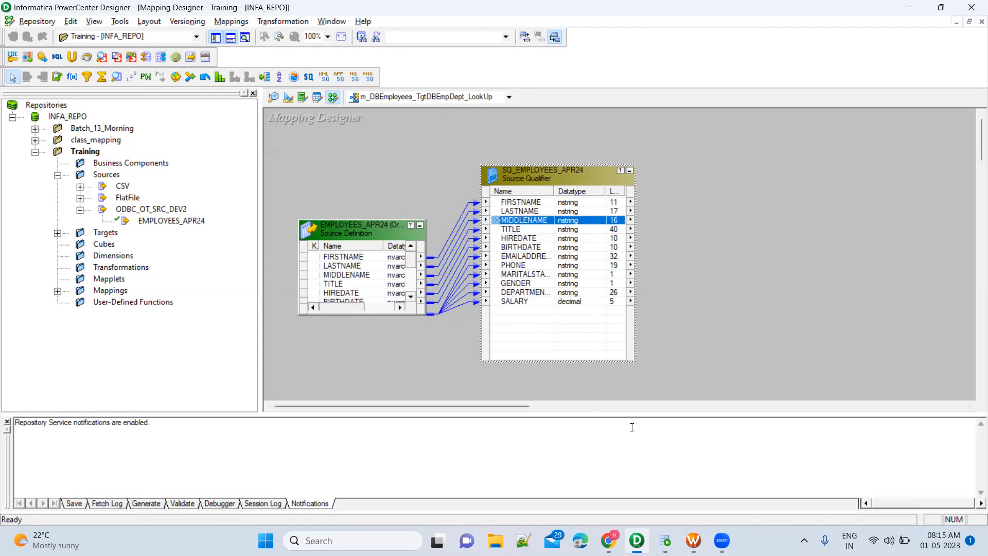
Switch to Oracle SQL Developer, connect to OT_SRC_DEV2, run SELECT * FROM department; and examine the returned columns.
left_click(665, 540)
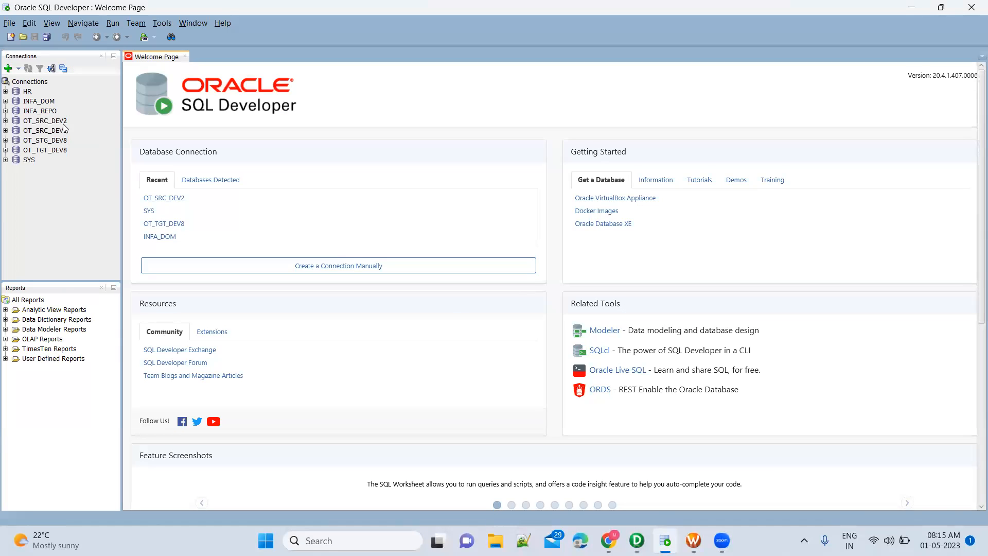
double_click(51, 121)
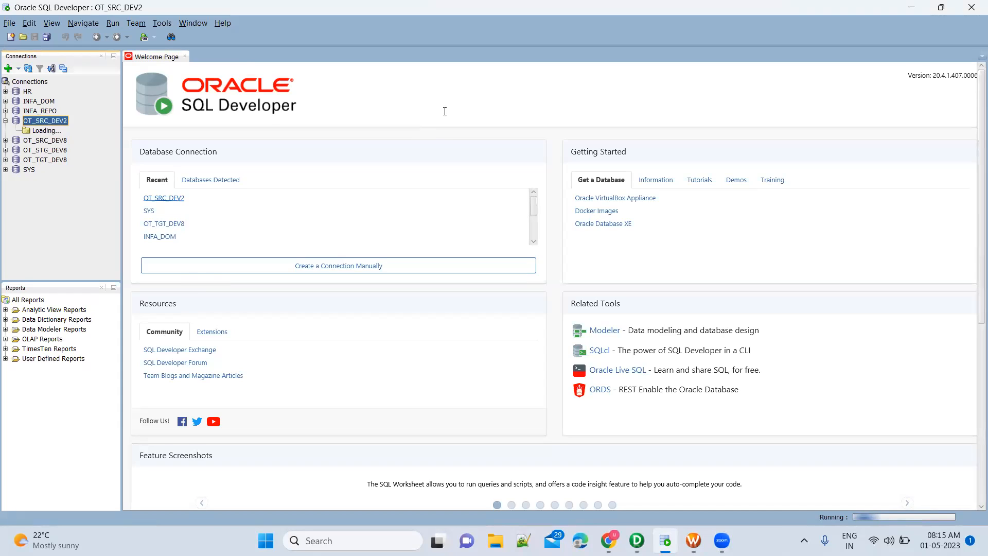
type("select * from ")
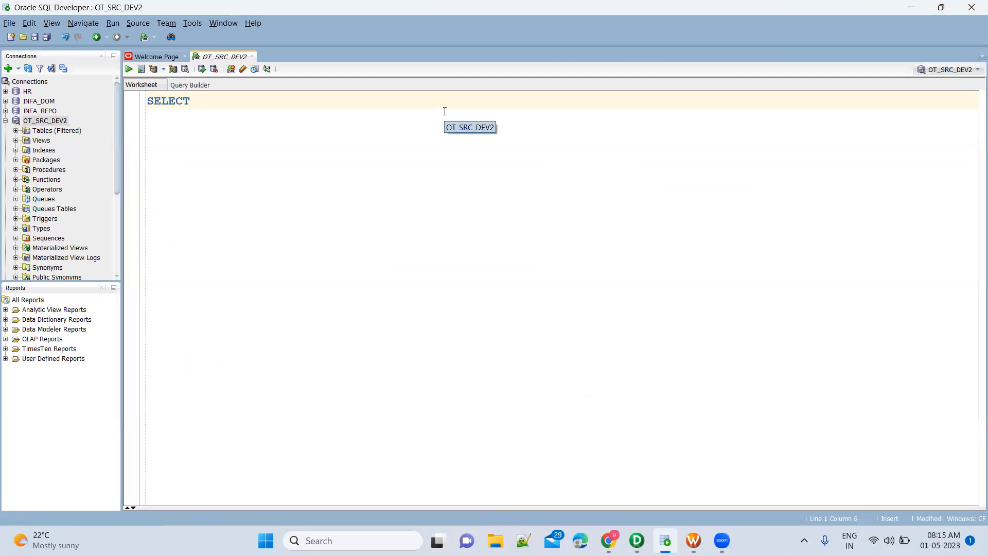
type("DEpa")
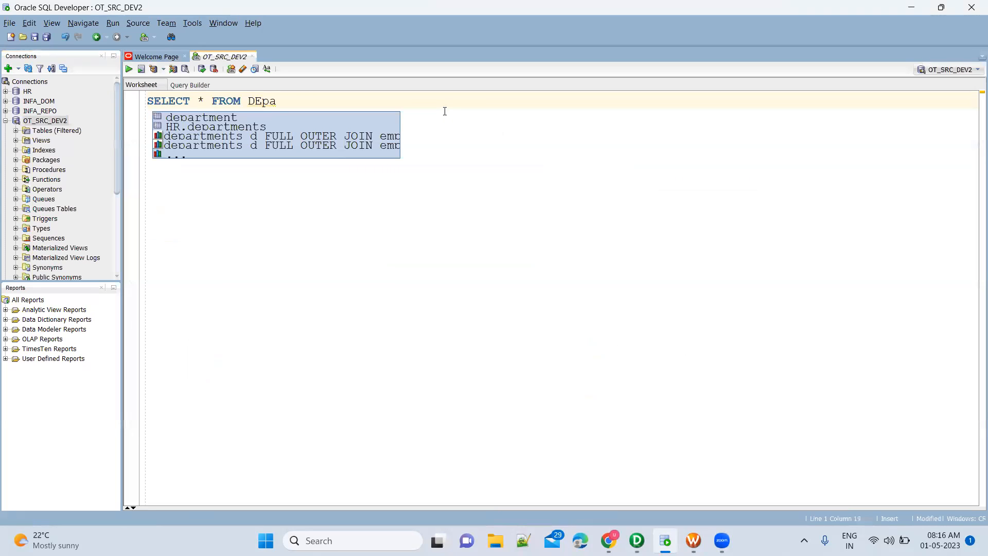
key("Return")
type(";")
key("ctrl+Return")
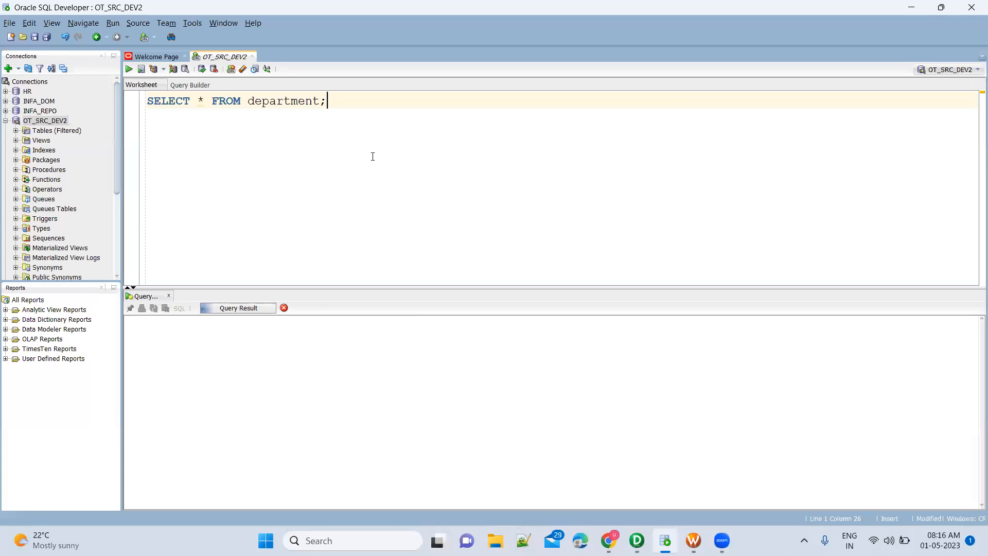
left_click(228, 334)
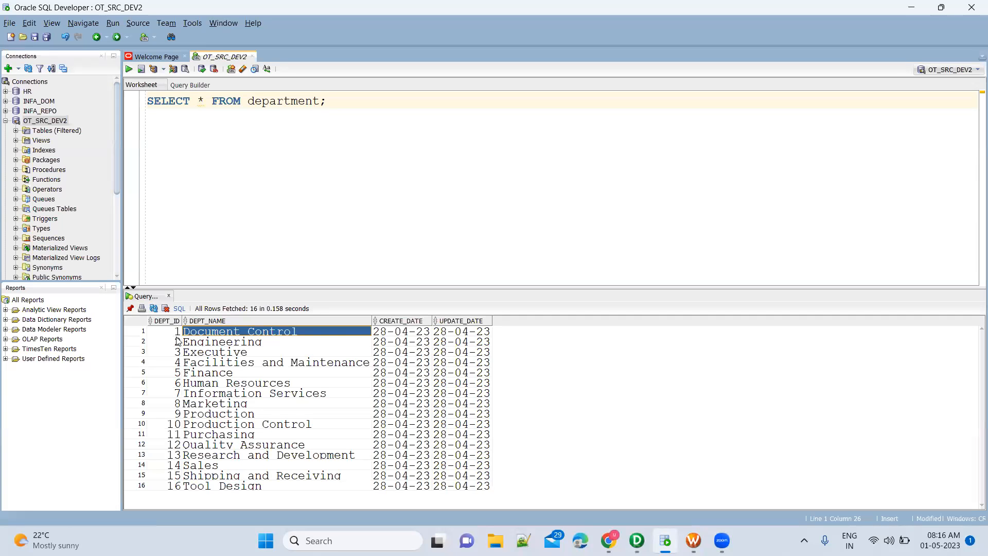
left_click(160, 342)
left_click(419, 365)
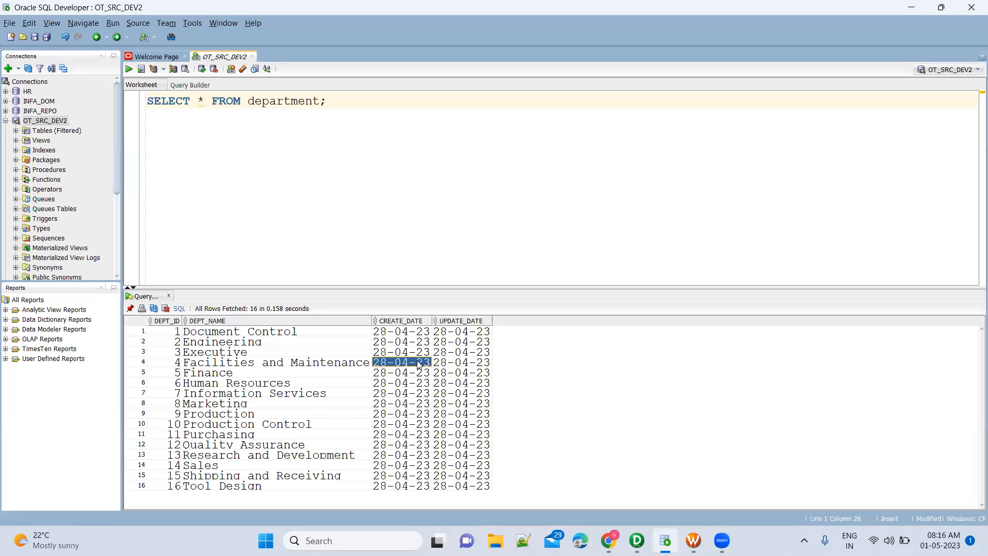
left_click(467, 363)
Below the department query, start a CREATE TABLE EmpDepartment statement with parentheses for the column list.
left_click(367, 107)
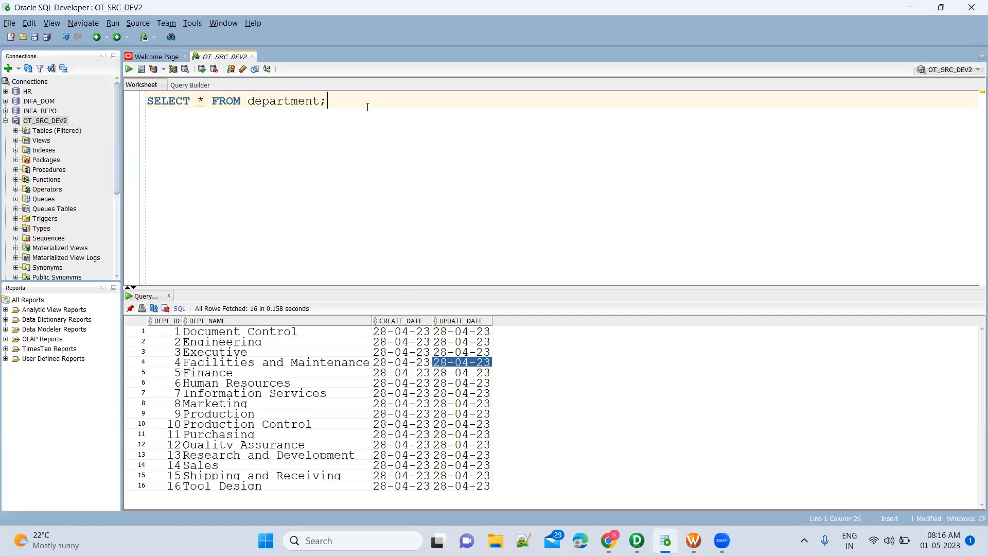
key("Return")
key("Return")
key("Return")
type("CREA")
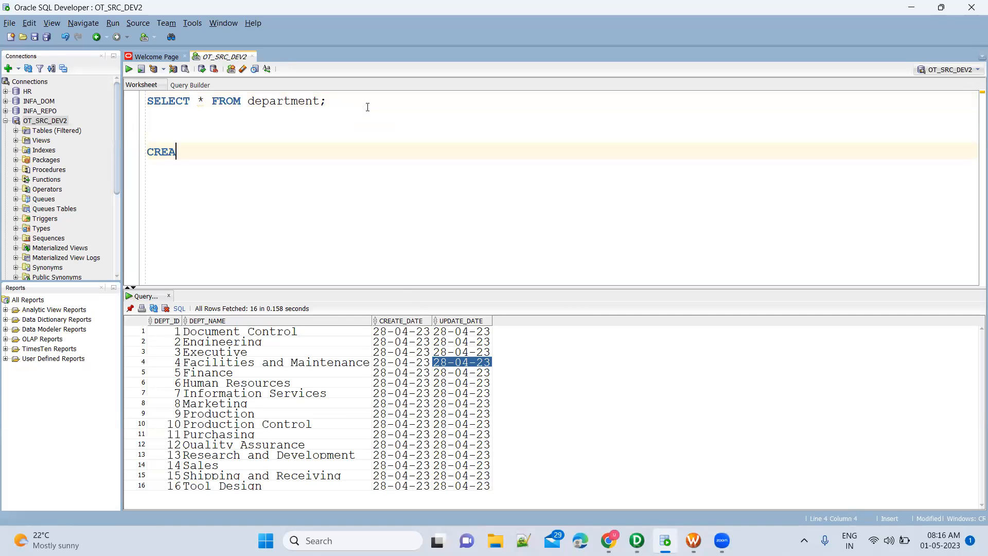
type("TE TABLE EmpDepartment ")
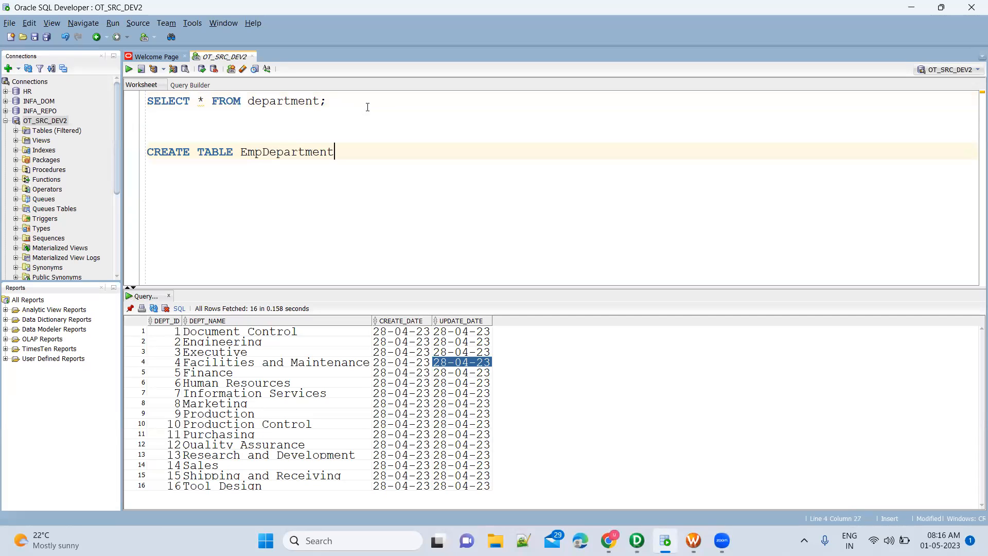
type("(")
key("Return")
key("Return")
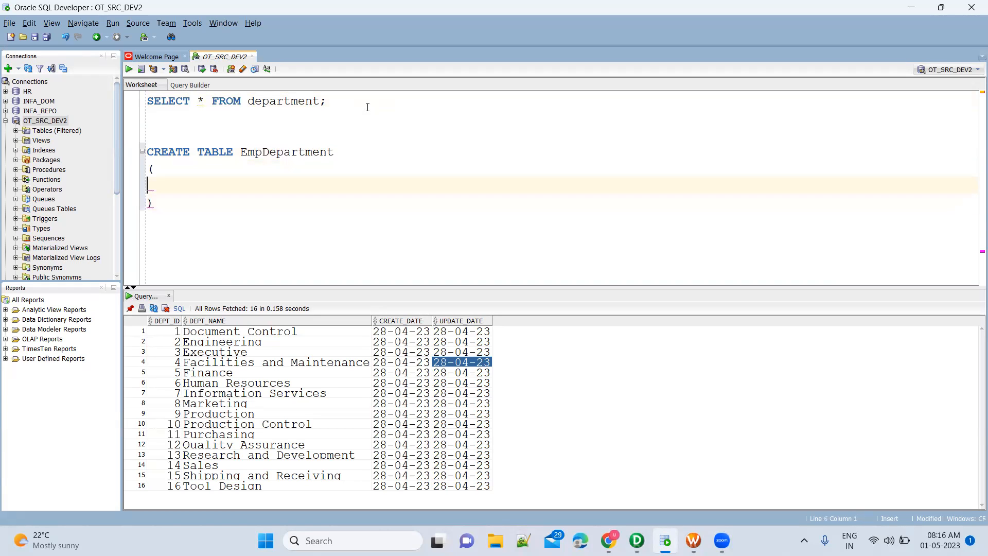
Define the first EmpDepartment column as EMPID INT IDENTITY(1, 1).
type("Emp")
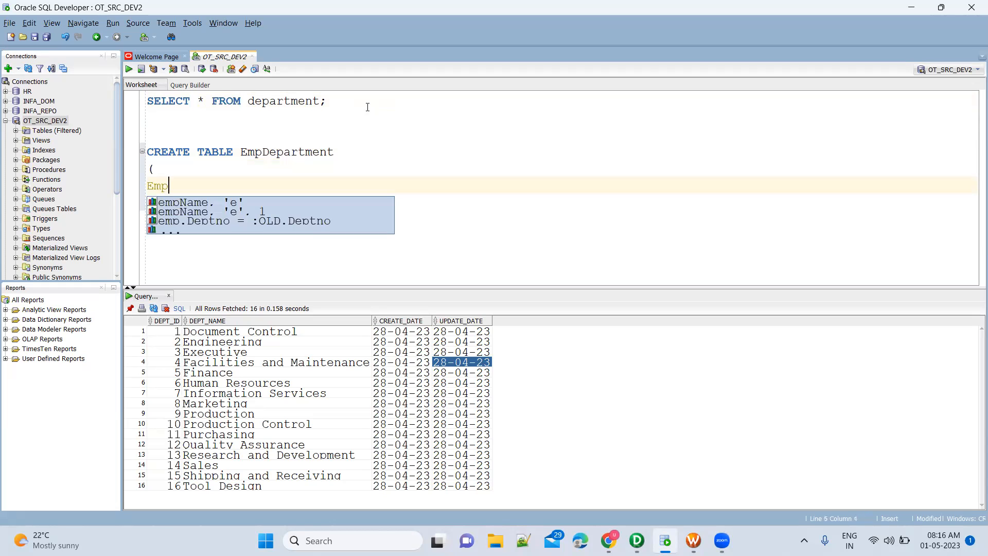
key("Escape")
key("BackSpace")
key("BackSpace")
key("BackSpace")
type("EMPID INT")
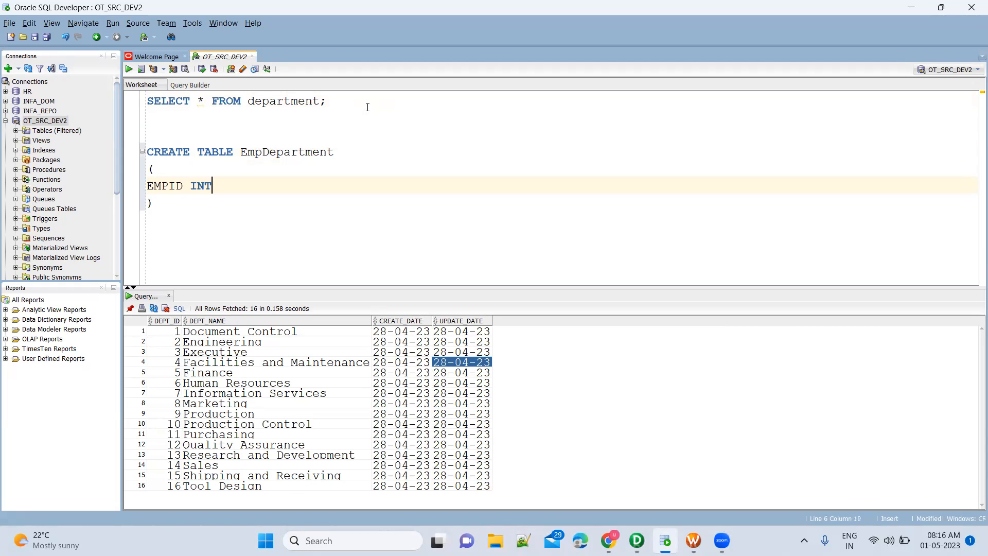
type(" IDENTITY(1, 1)")
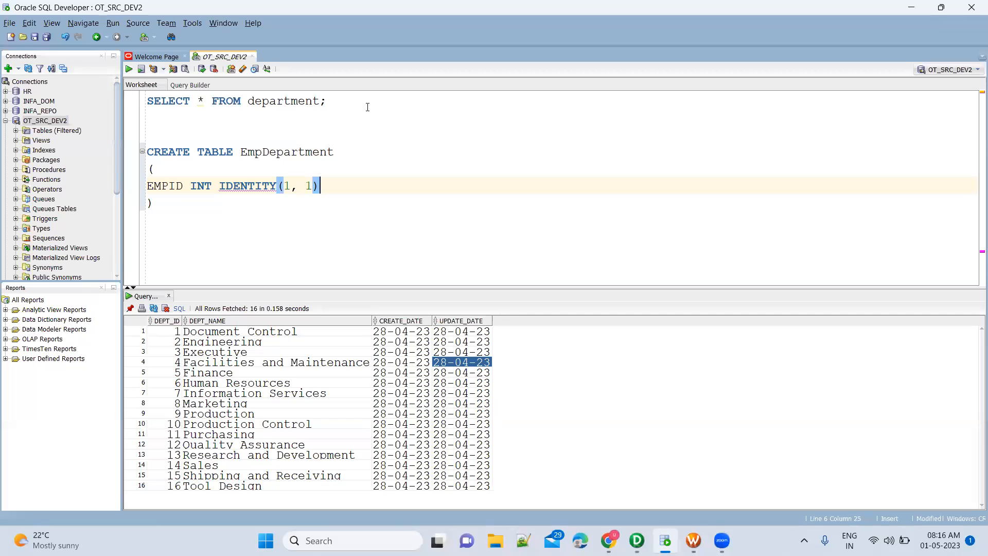
Insert NOT NULL before IDENTITY(1, 1) in the EMPID column definition.
left_click(220, 184)
type("NOT NULL")
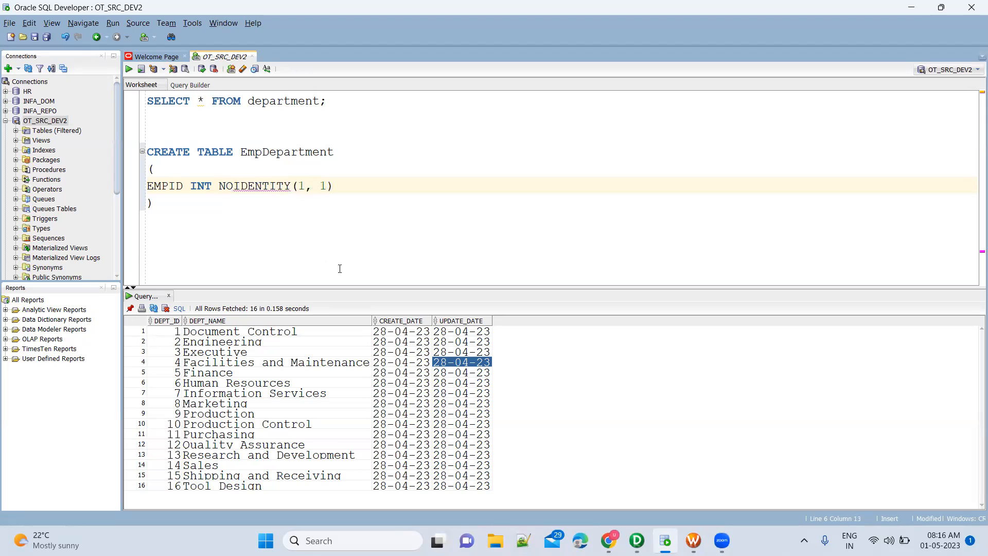
key("ctrl+Right")
key("ctrl+Right")
key("ctrl+Right")
key("ctrl+Right")
key("ctrl+Right")
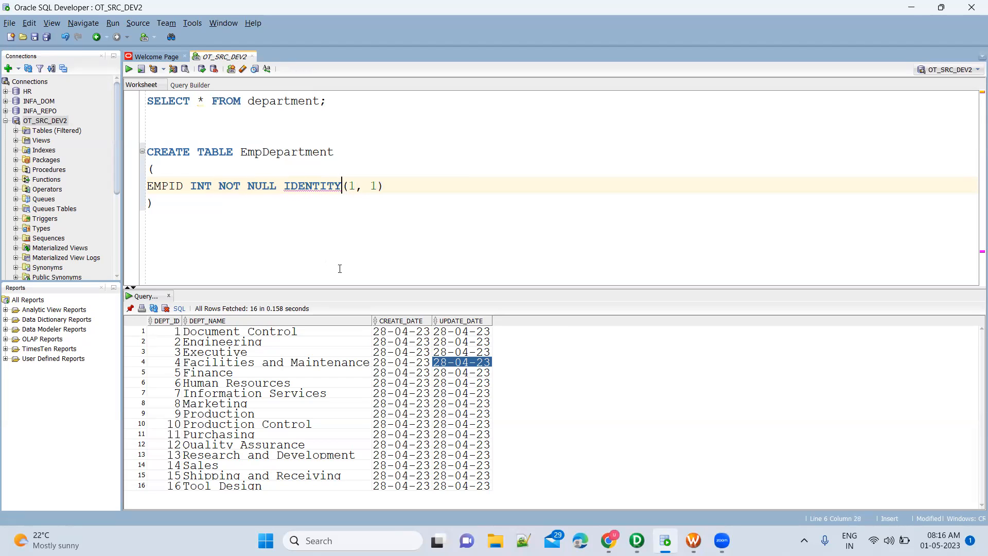
key("End")
Add the column EmpName VARCHAR2(256) below EMPID and begin another column line with a comma.
key("Return")
type(",")
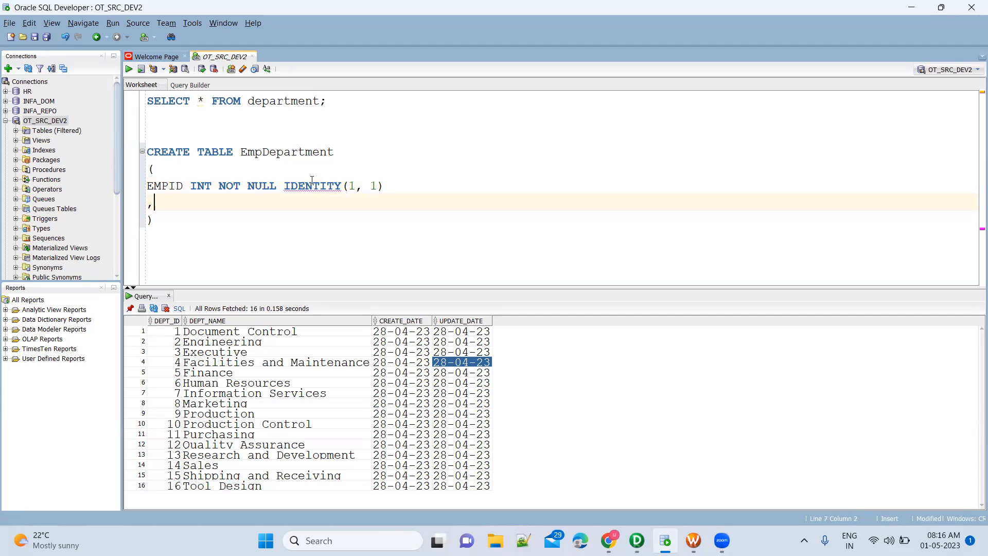
mouse_move(313, 187)
type("EmpName")
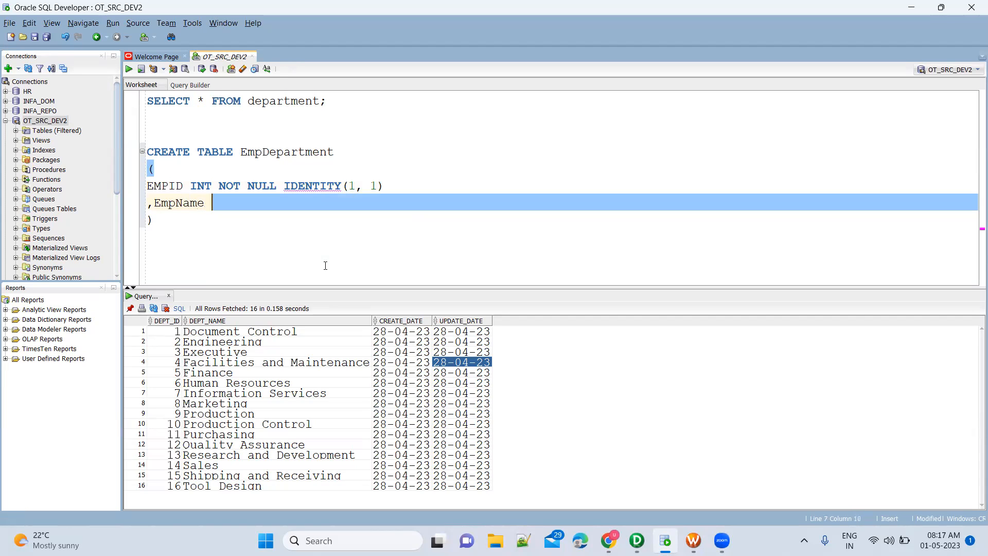
type(" VARCHAR")
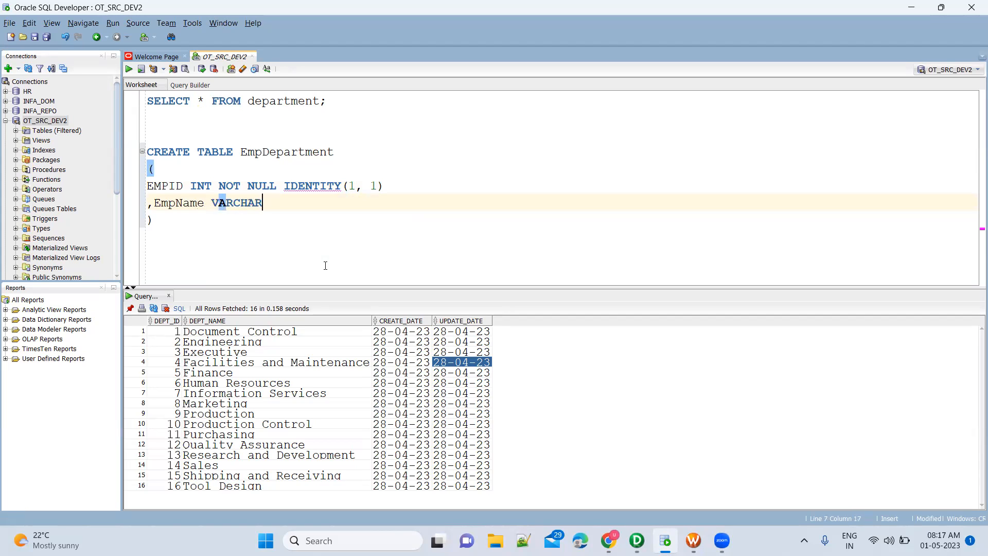
type("2(200")
key("BackSpace")
key("BackSpace")
type("56)")
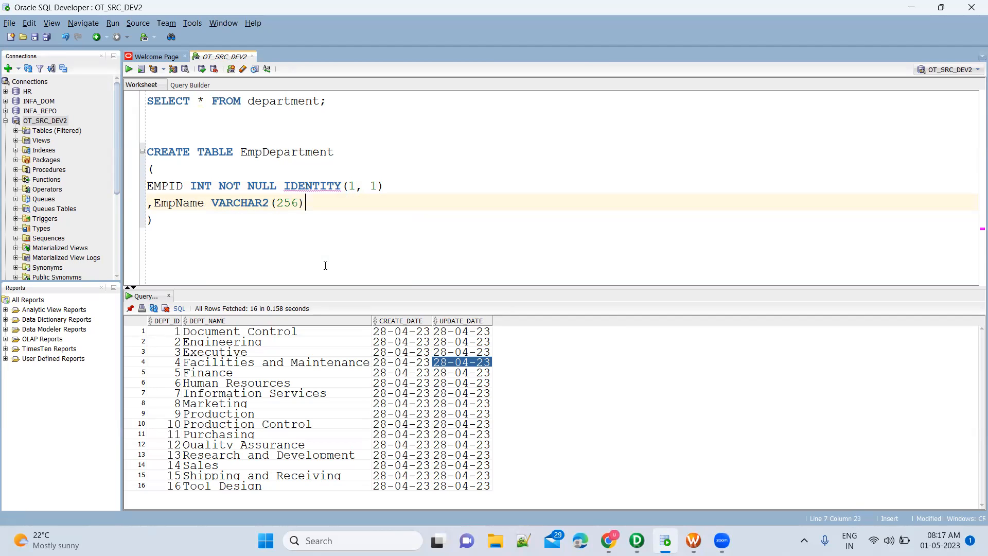
key("Return")
key("shift+Down")
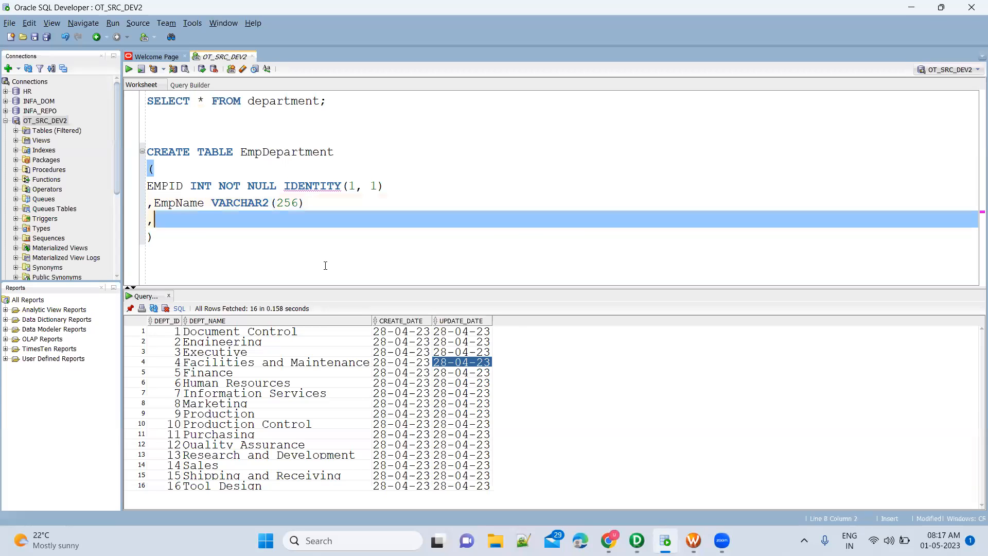
Check the source qualifier ports in PowerCenter Designer, add the column EmailAddress VARCHAR2(100) in SQL Developer and begin another column line with a comma.
key("alt+Tab")
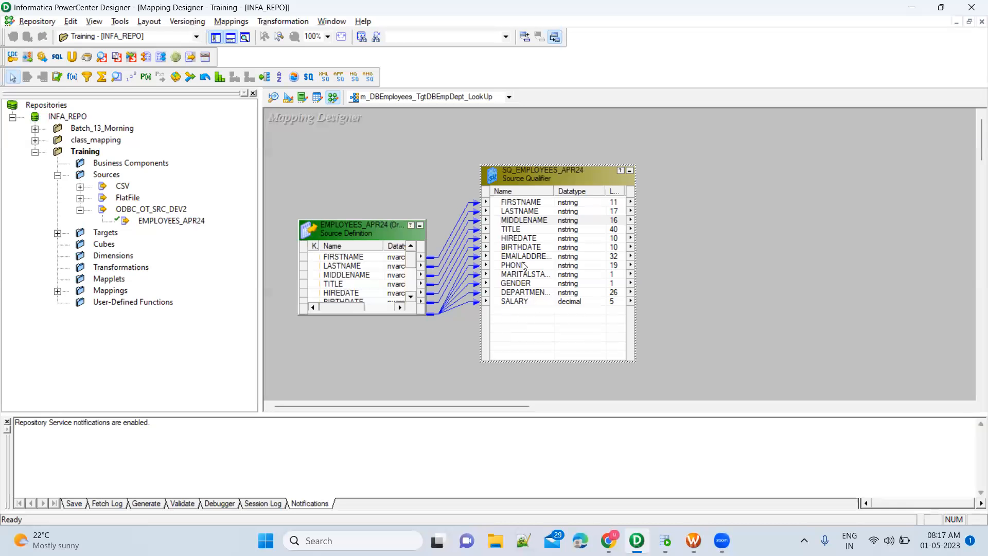
left_click(539, 240)
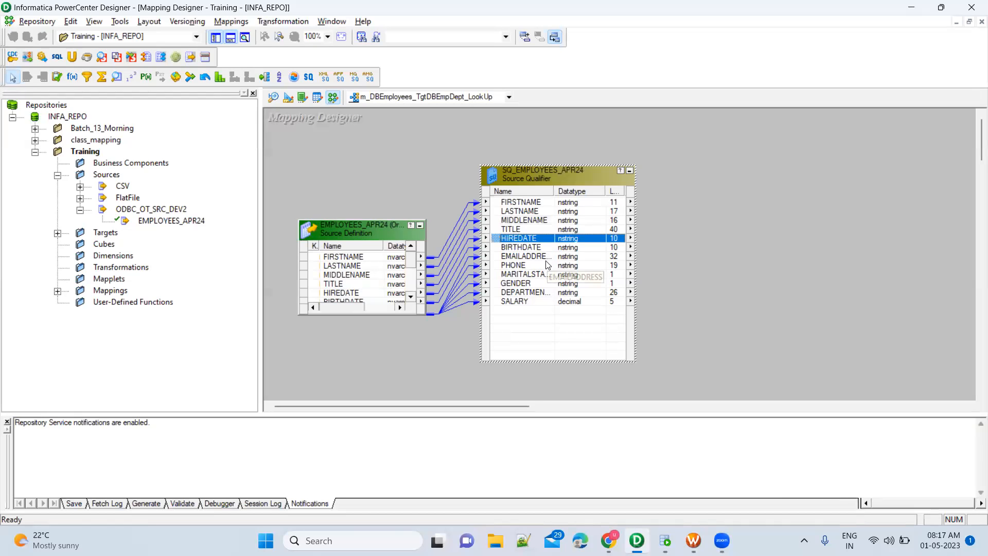
left_click(545, 265)
key("alt+Tab")
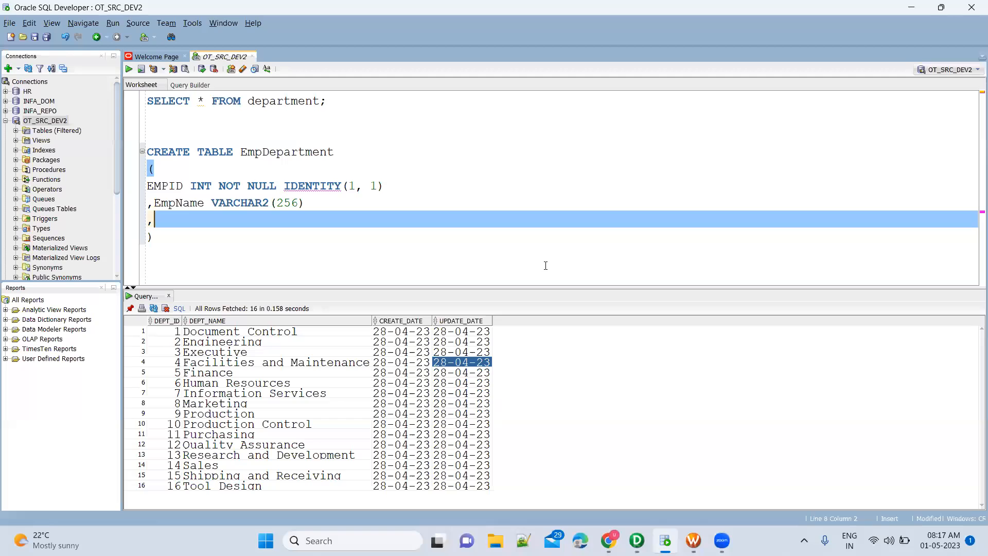
type("EmailAddre")
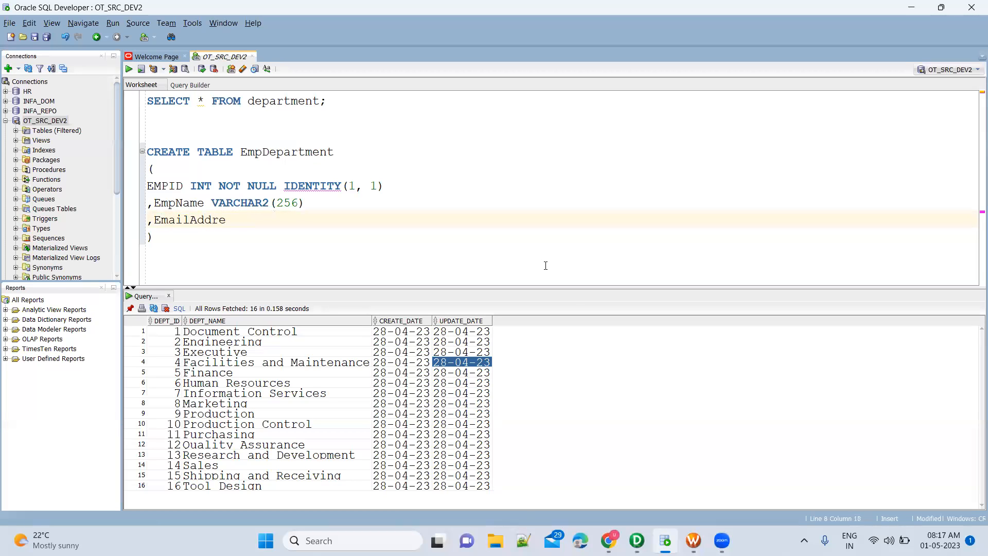
type("ss VARCHAR2(100")
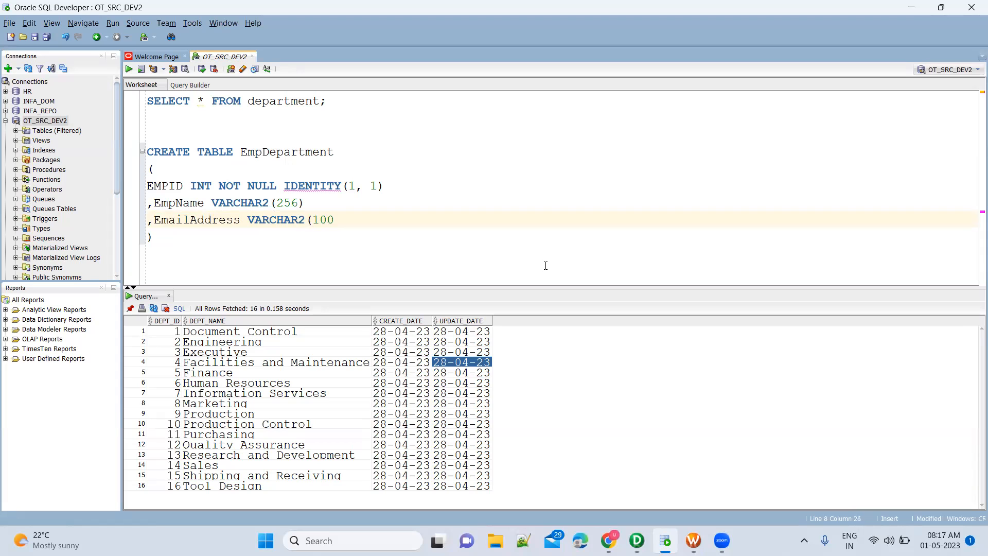
type(")")
key("Return")
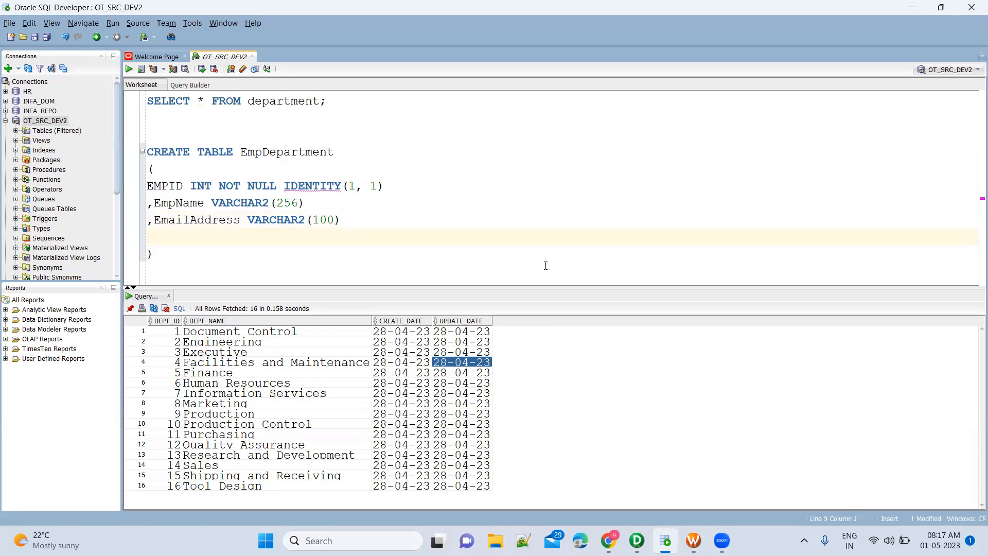
type(",")
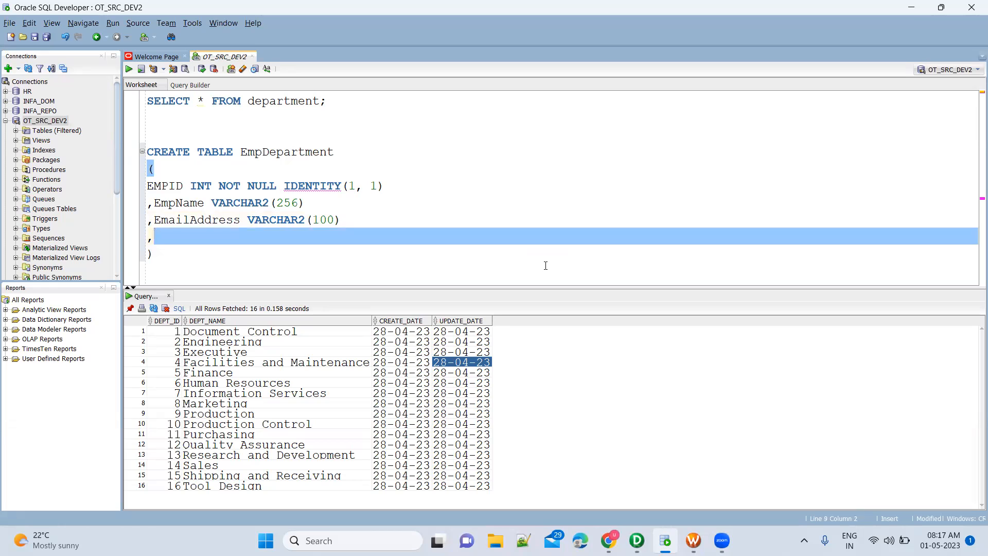
Rename the EmpName column to EMP_NAME in the EmpDepartment definition.
key("Up")
key("Up")
key("shift+Right")
key("shift+Right")
key("shift+Right")
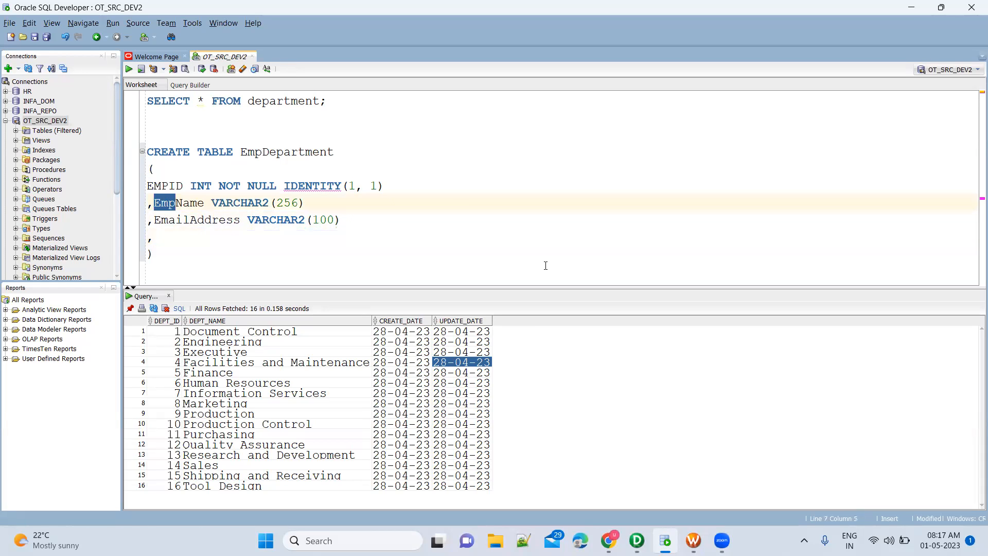
key("shift+Right")
key("shift+Right")
key("shift+Right")
key("shift+Right")
type("MP_NAME")
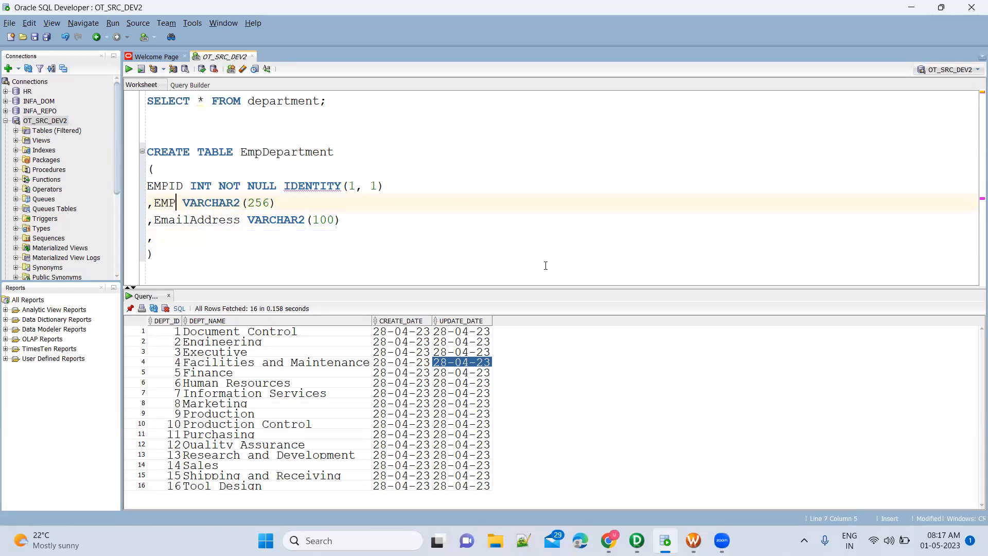
Rename the EMPID column to EMP_ID in the EmpDepartment definition.
key("Left")
key("Left")
key("Left")
key("Left")
key("Left")
key("Left")
type("_")
Rename the EmailAddress column to EMAIL_ADDRESS in the EmpDepartment definition.
key("Down")
key("Down")
key("Down")
key("Up")
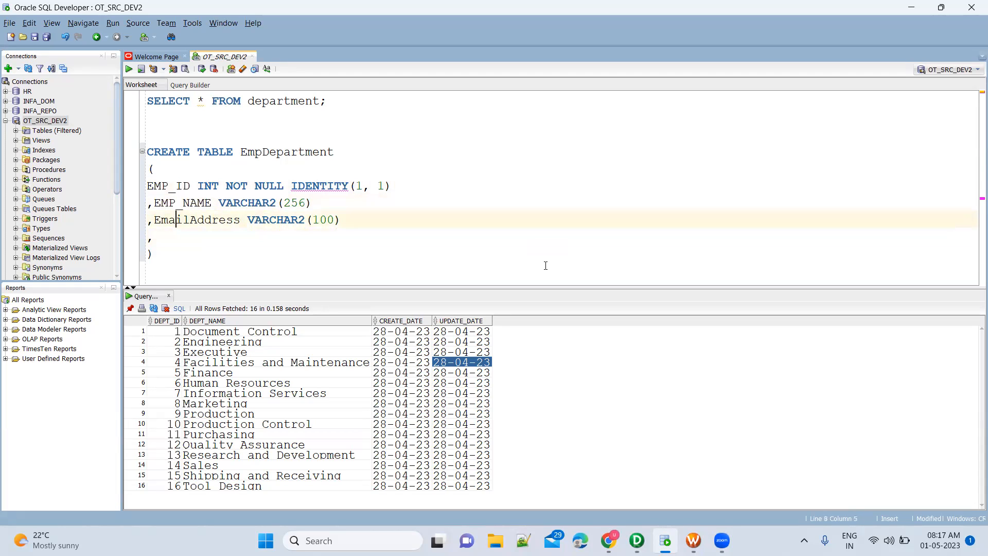
key("ctrl+Left")
key("ctrl+shift+Right")
key("ctrl+shift+Right")
key("shift+Left")
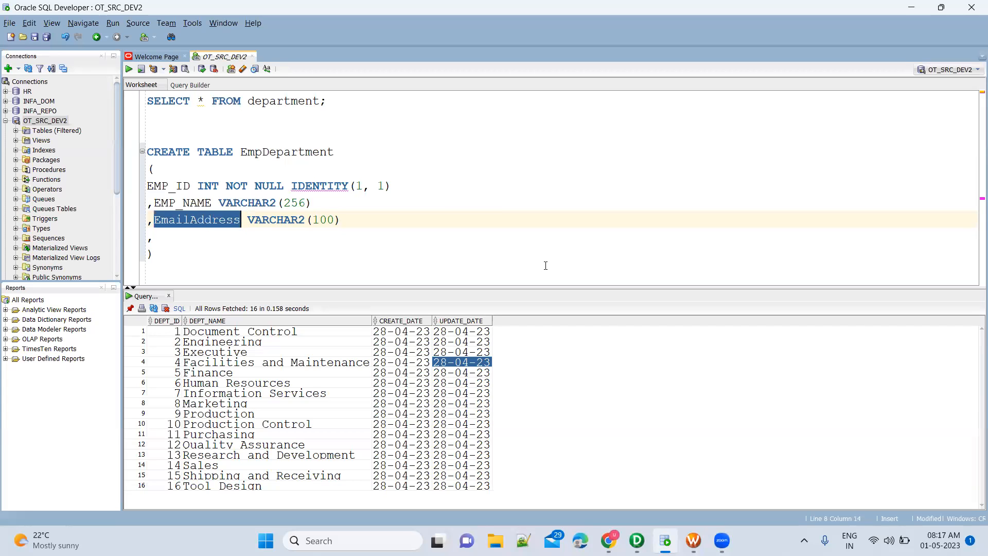
type("EMAIL_ADDR")
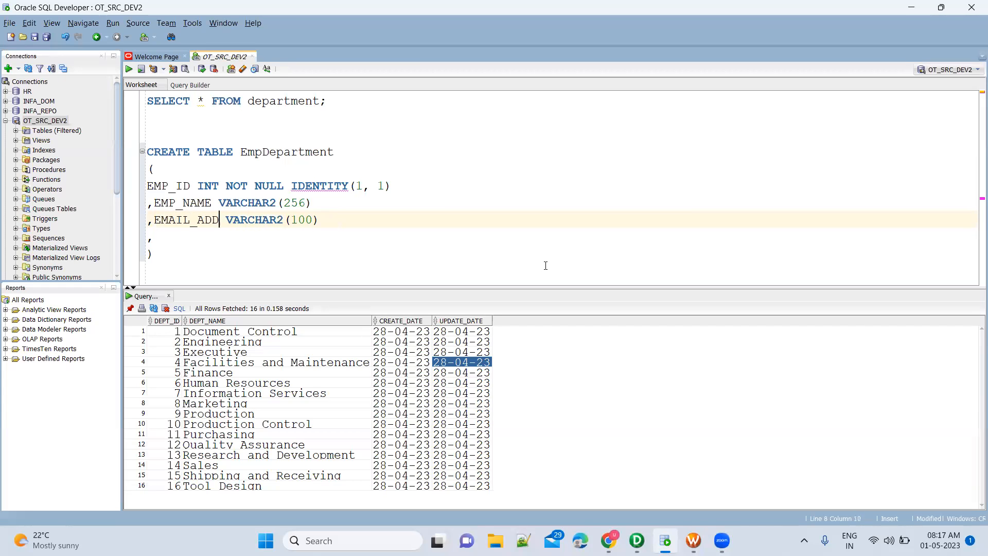
type("ESS")
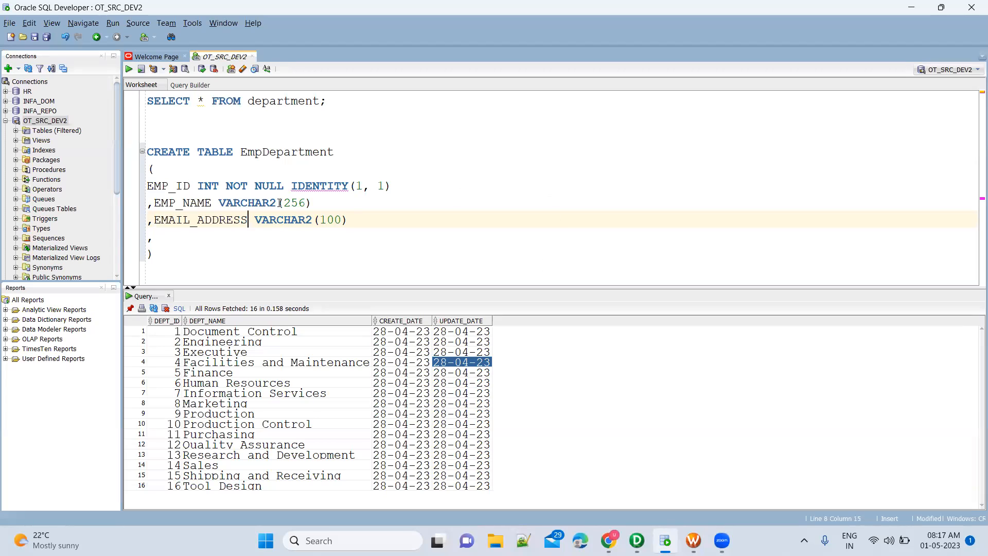
Move NOT NULL in the EMP_ID definition from before IDENTITY(1, 1) to after it.
left_click(227, 186)
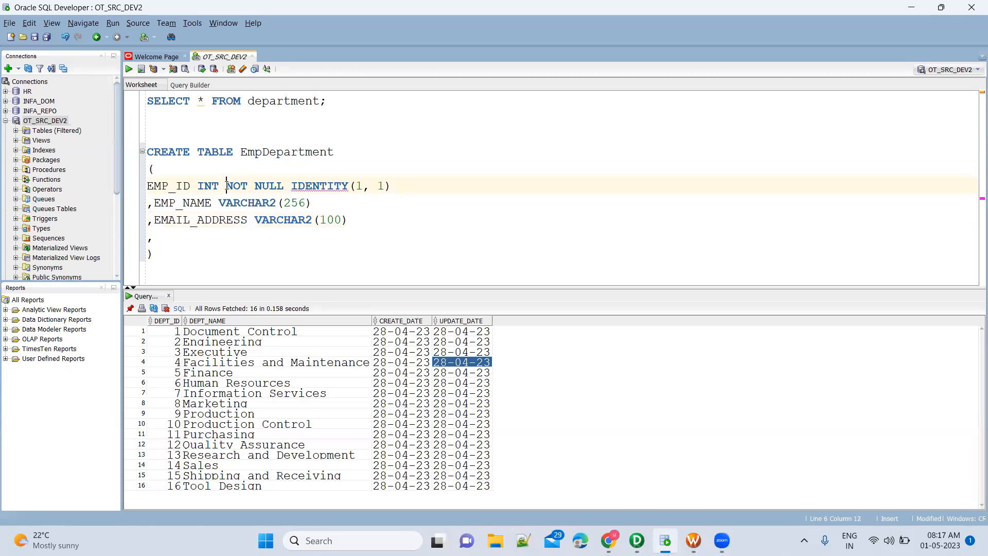
key("ctrl+shift+Right")
key("ctrl+shift+Right")
key("Delete")
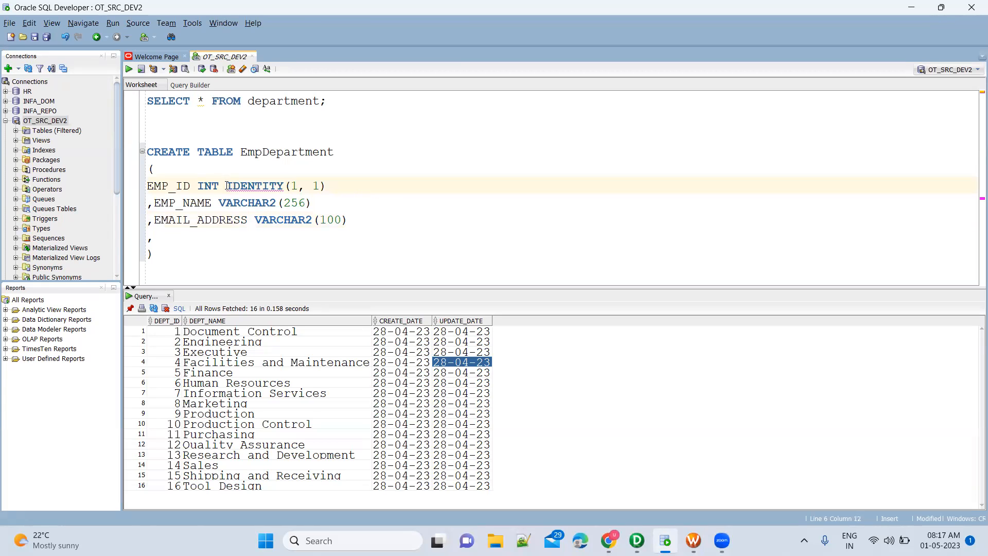
key("Right")
key("Right")
key("Right")
key("Right")
key("Right")
key("Right")
key("Right")
key("Right")
key("Right")
key("Right")
key("Right")
key("Right")
key("Right")
key("Right")
key("Right")
type("NOT NULL")
Check the source qualifier ports in PowerCenter Designer and enter PHONE as the next column name in the SQL Developer worksheet.
left_click(181, 236)
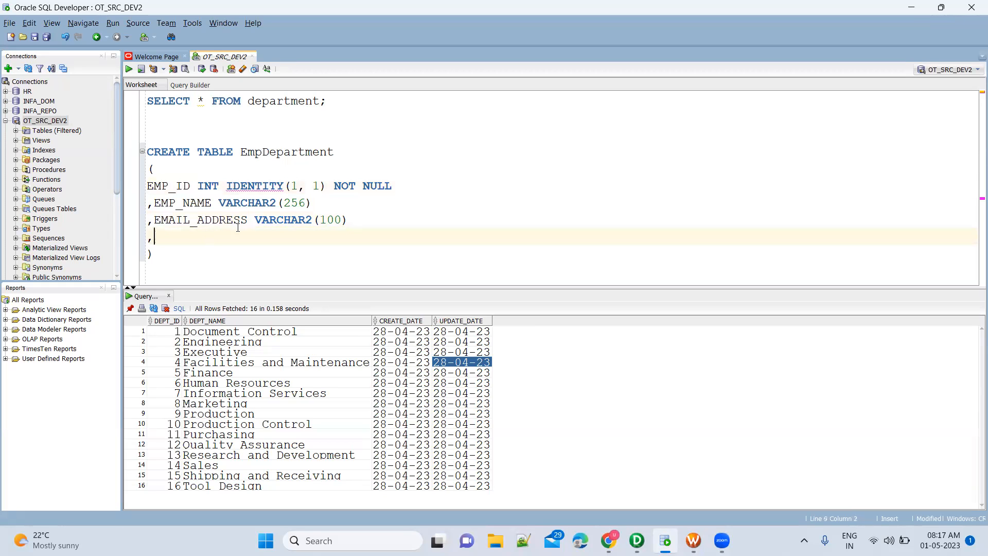
key("alt+Tab")
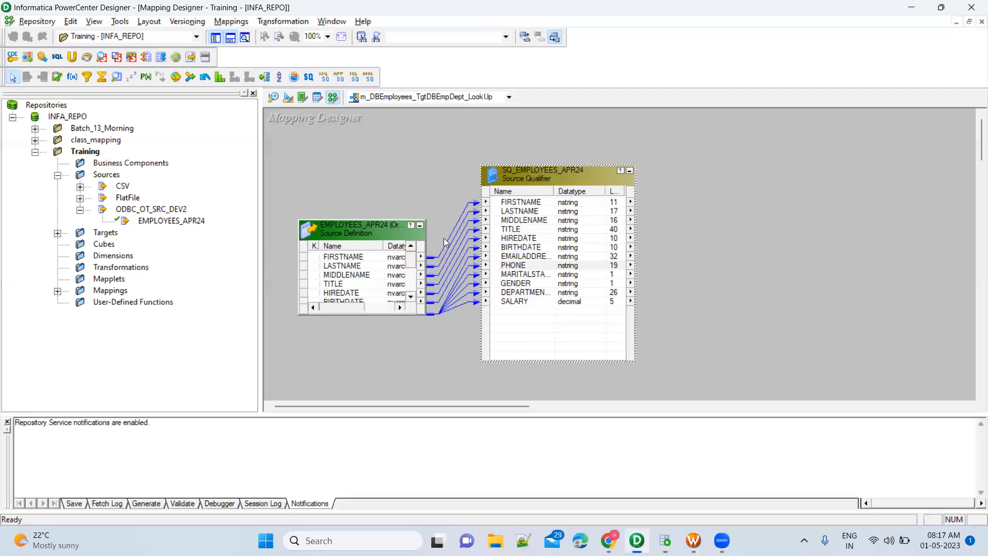
left_click(535, 267)
key("alt+Tab")
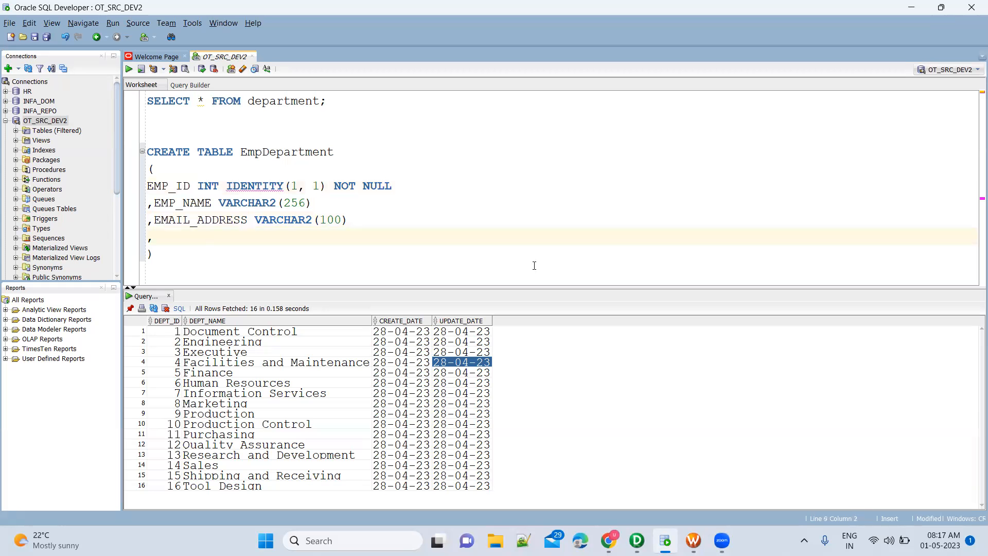
type("PHONE")
key("alt+Tab")
key("alt+Tab")
Below the department query, write SELECT * FROM employees_apr24; and run it.
key("Return")
type("SEL")
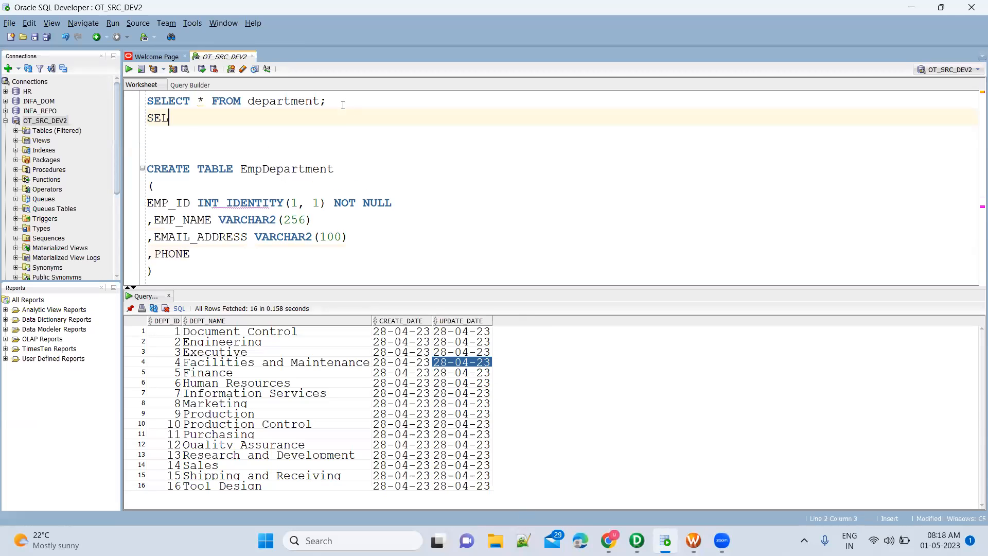
type("ECT * FROM")
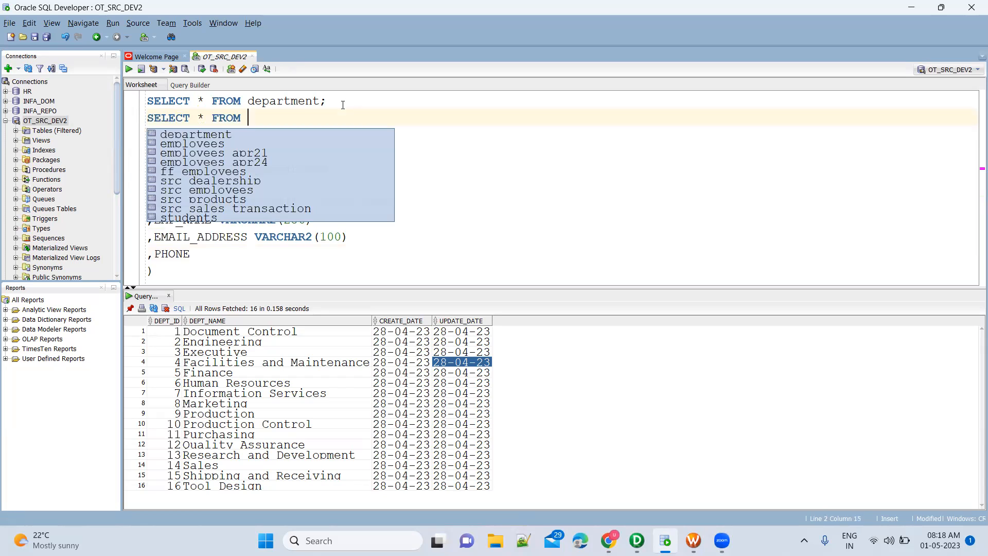
key("Escape")
key("Down")
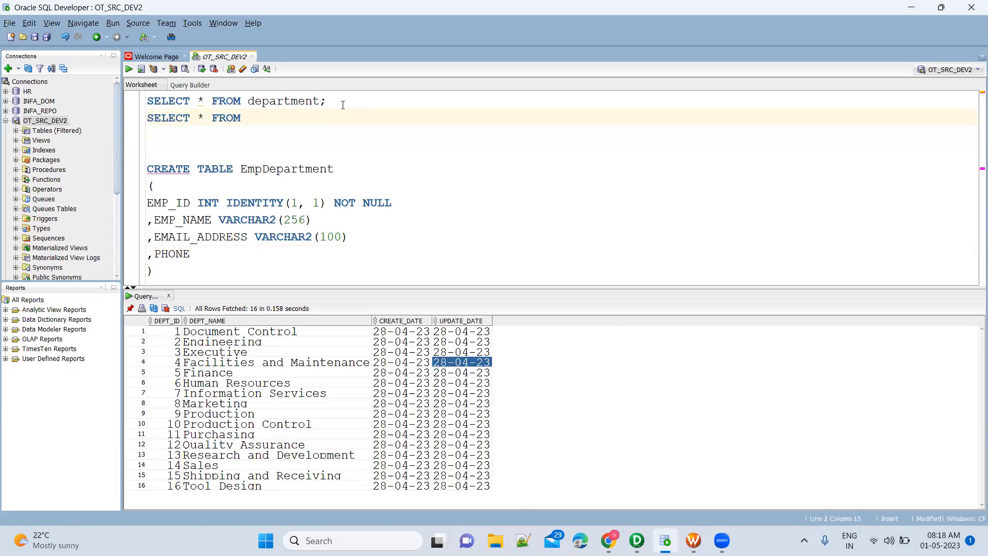
key("ctrl+space")
key("Down")
key("Down")
key("Down")
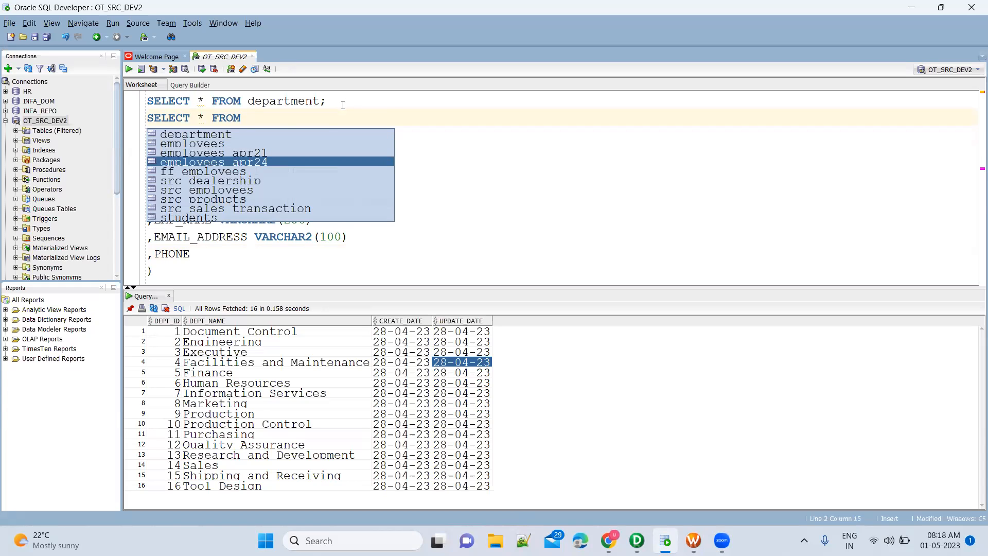
key("Return")
type(";")
key("ctrl+Return")
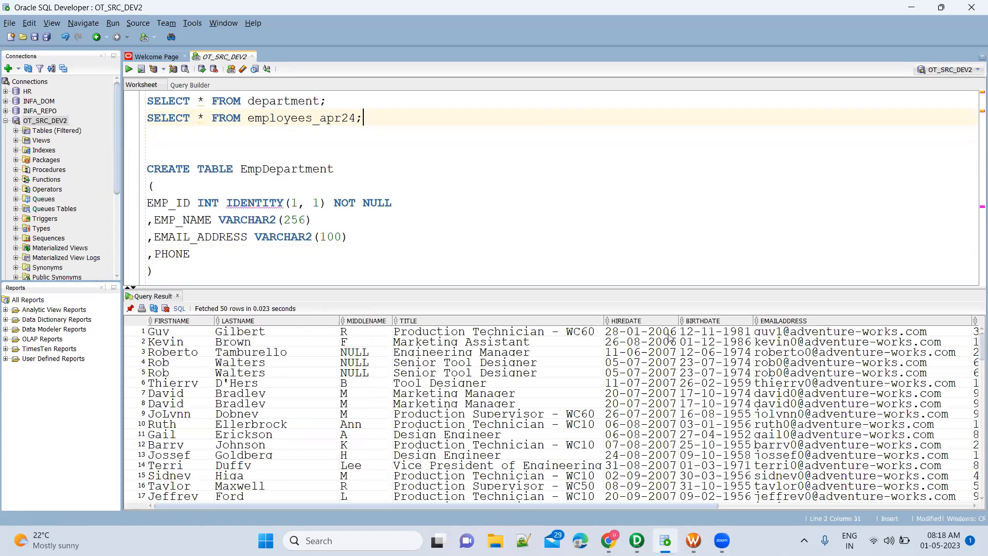
Check the PHONE values in the query result and give the PHONE column the type VARCHAR2(100).
left_click(670, 353)
key("Right")
key("Right")
key("Right")
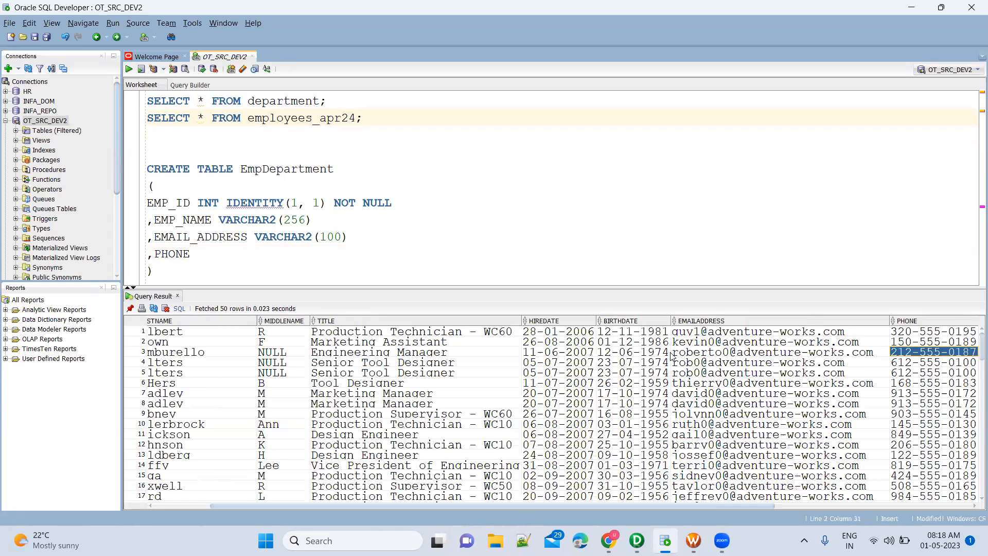
key("Right")
key("Left")
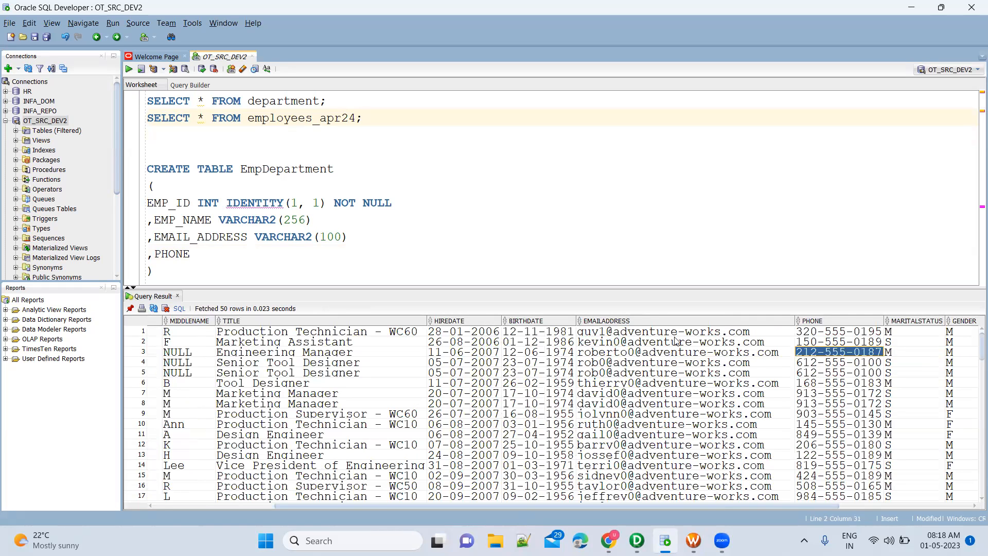
left_click(233, 251)
type("VARCHAR2(100")
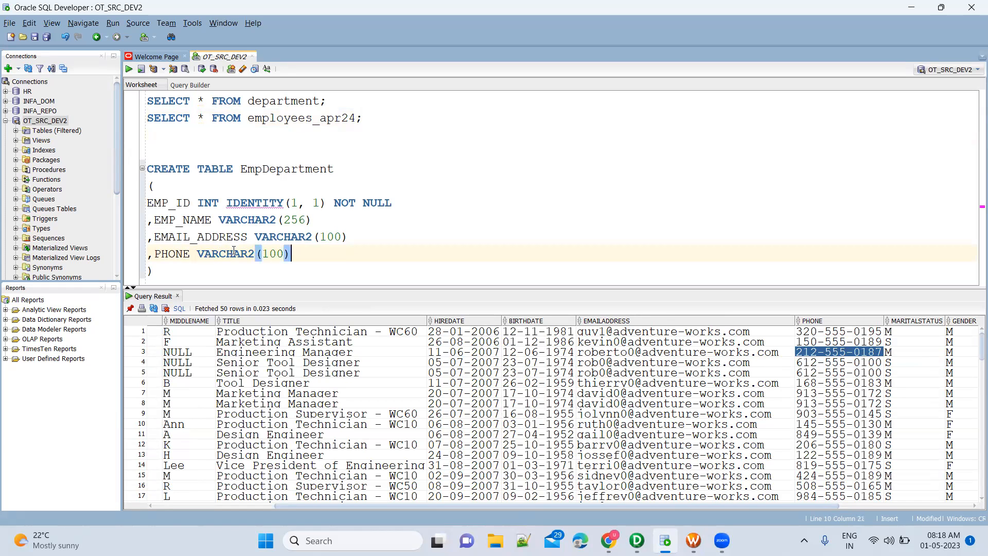
Add the columns DEPT_ID INT and DEPT_NAME VARCHAR2(100) below PHONE.
key("Return")
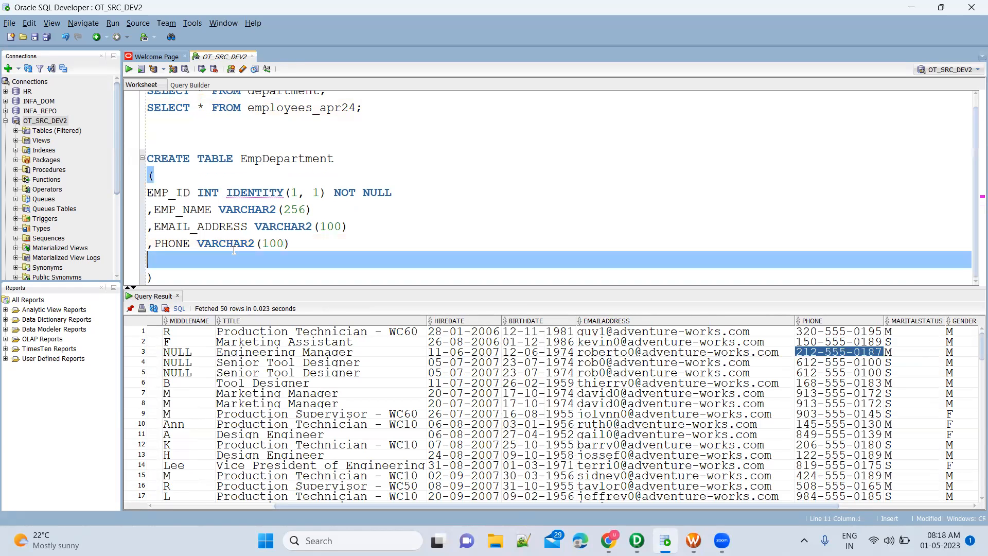
type(",DE")
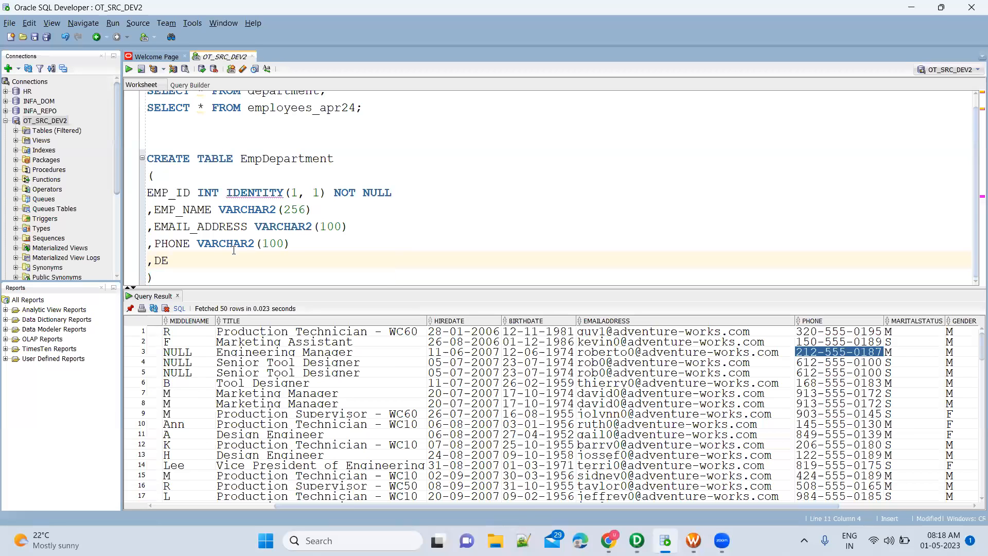
type("PT_ID")
type("INT")
key("Return")
type(",")
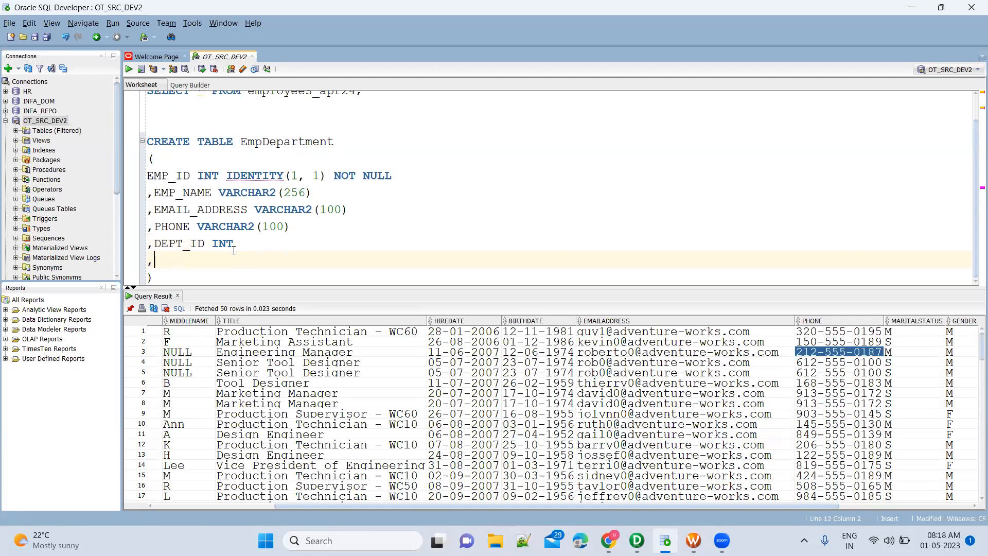
type("DEPT_NAME VARCHAR")
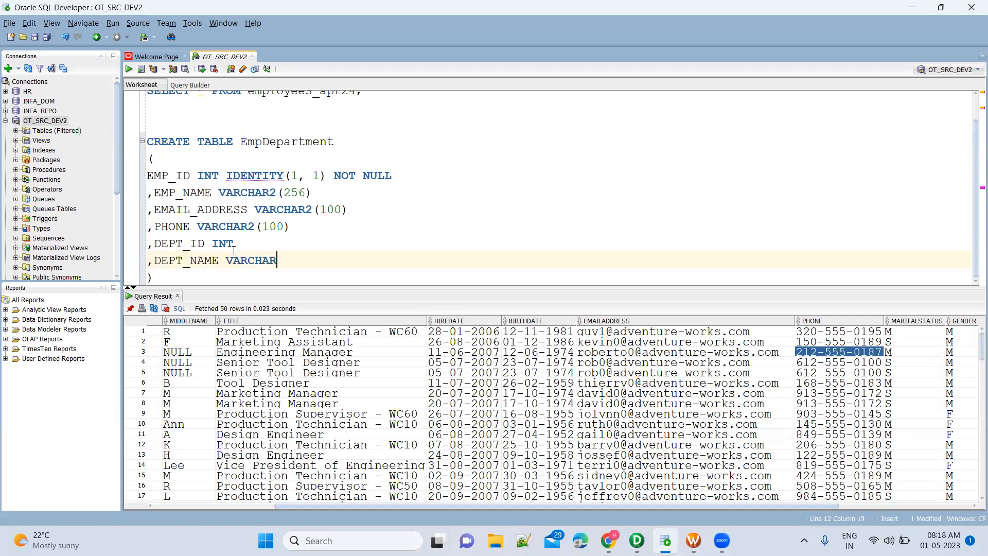
type("2(100")
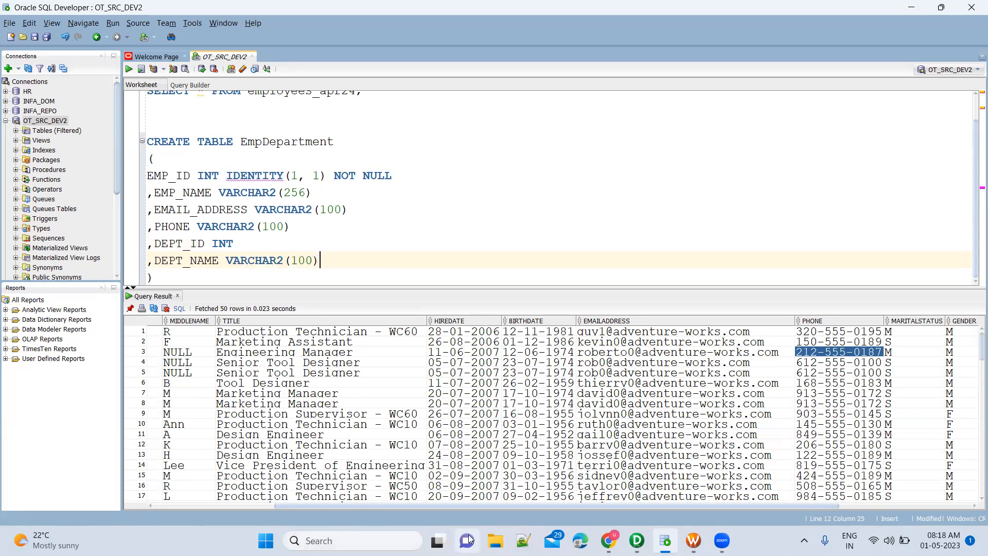
Switch to Chrome, open Google in a new tab and enter the partial search query "create table in oracle with".
mouse_move(609, 540)
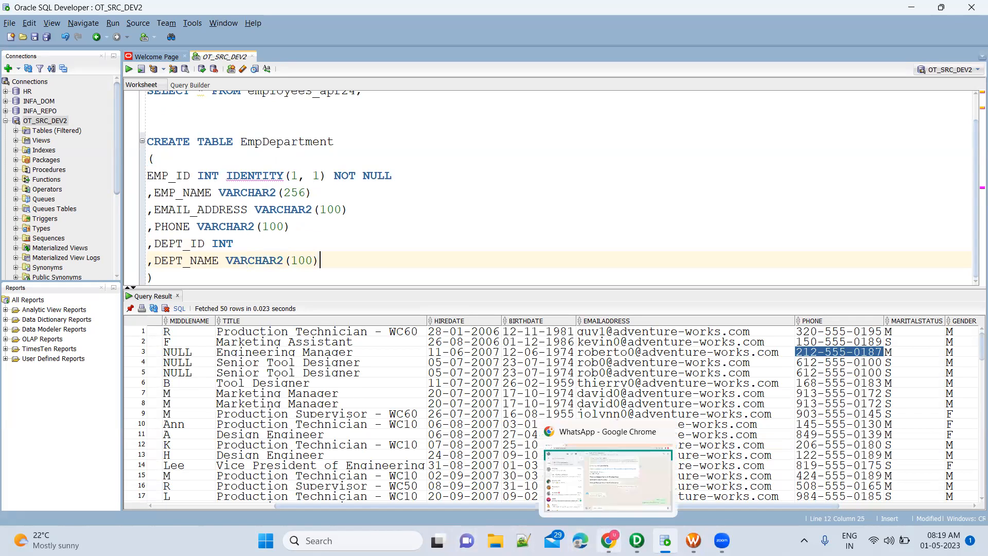
left_click(607, 478)
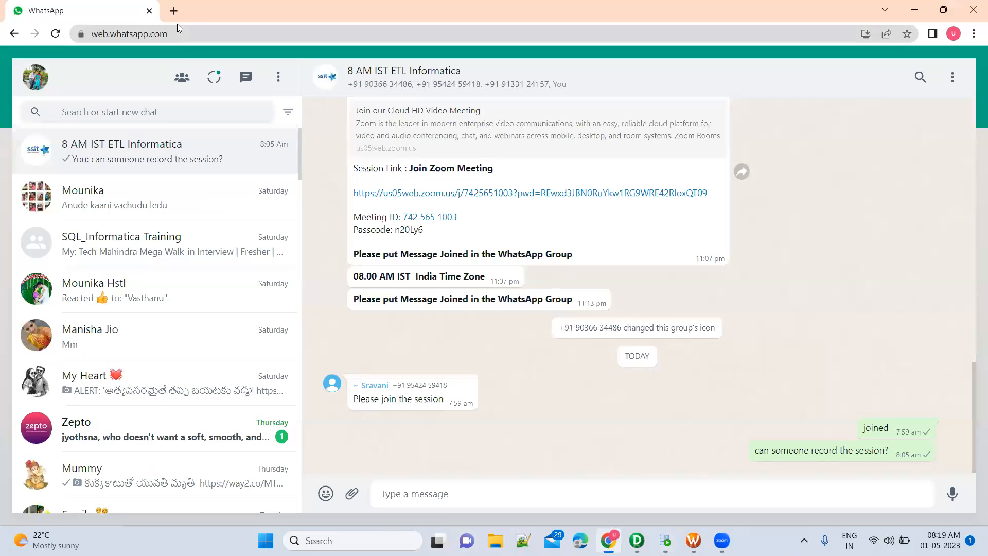
left_click(174, 11)
type("go")
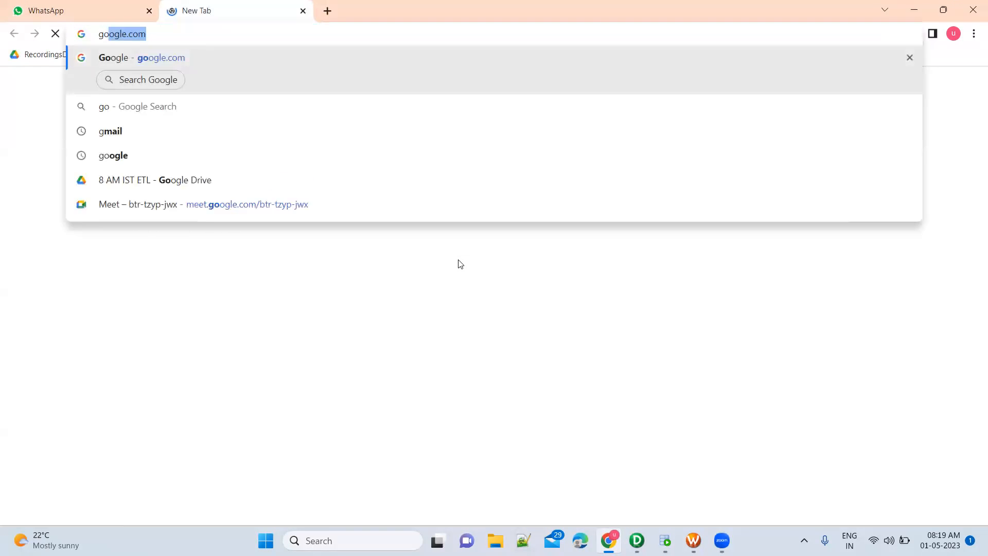
key("Return")
type("c")
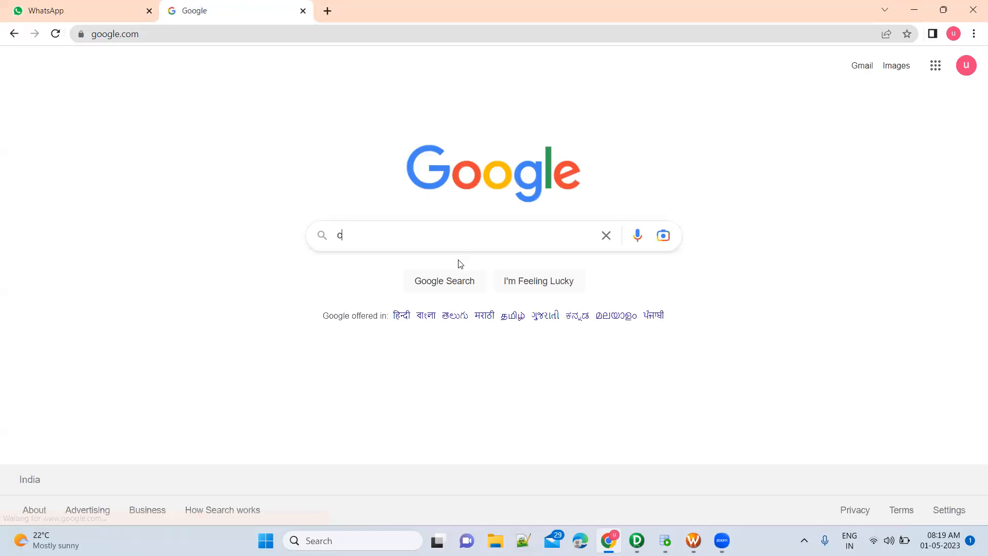
type("reate tabl")
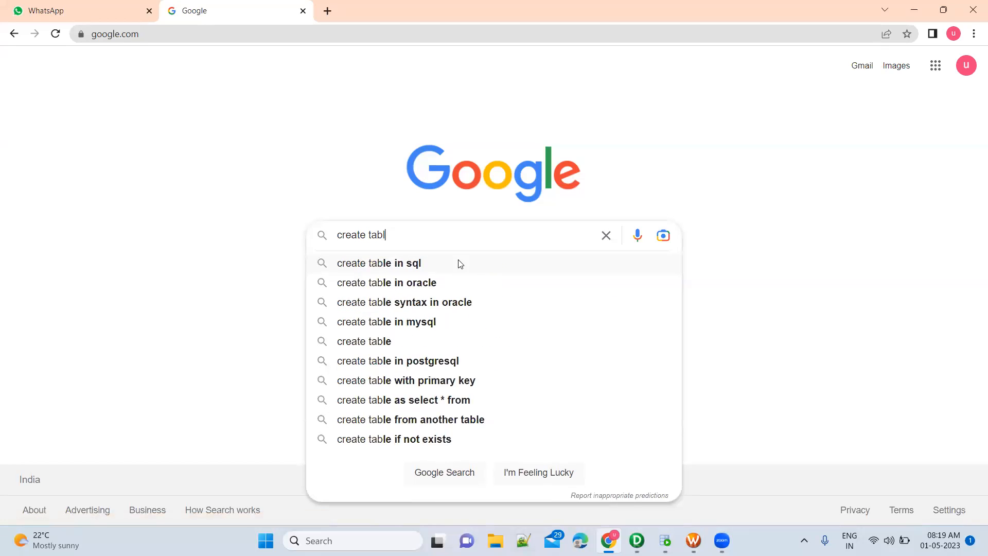
type("e in oracle with")
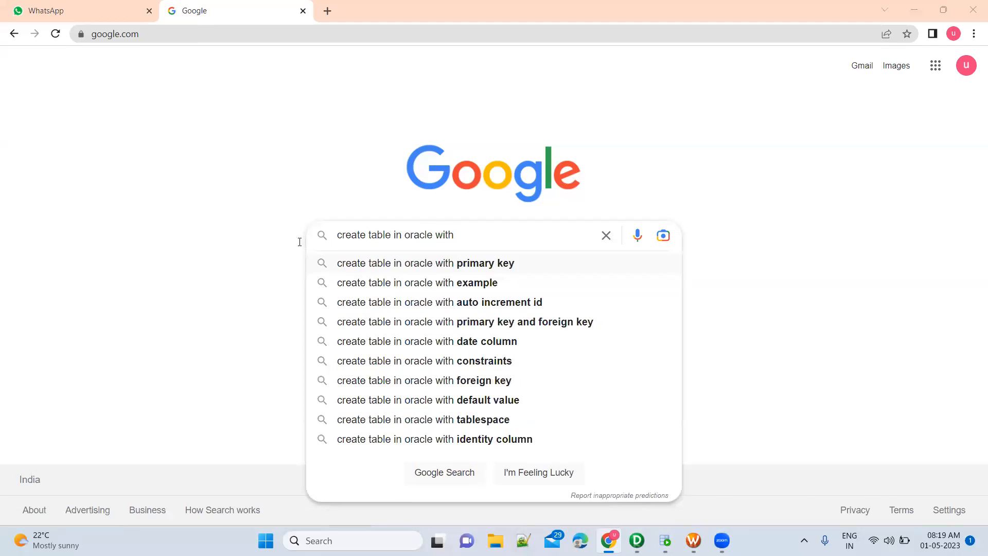
Back in the SQL Developer worksheet, rename the table in the CREATE TABLE statement to EMP_DEPARTMENT.
key("alt+Tab")
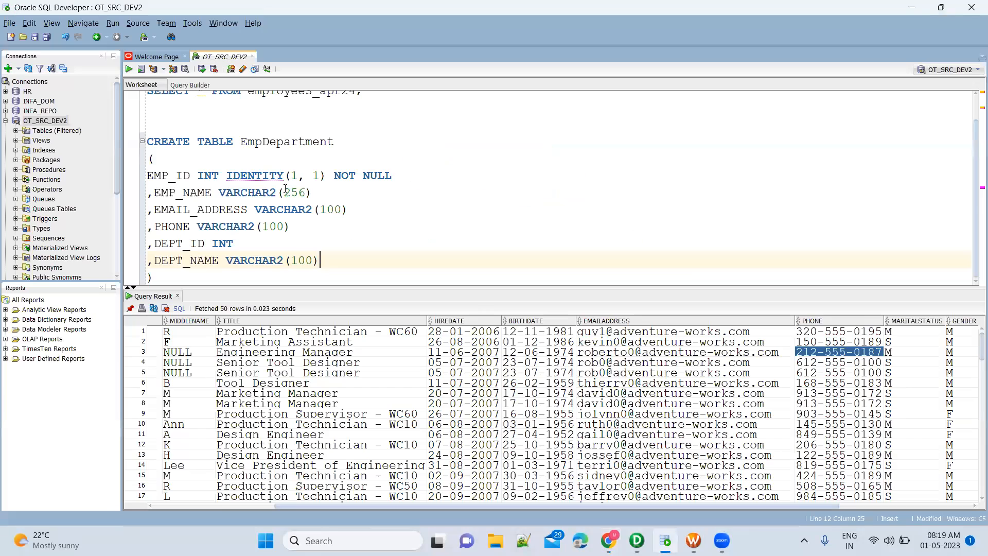
double_click(292, 141)
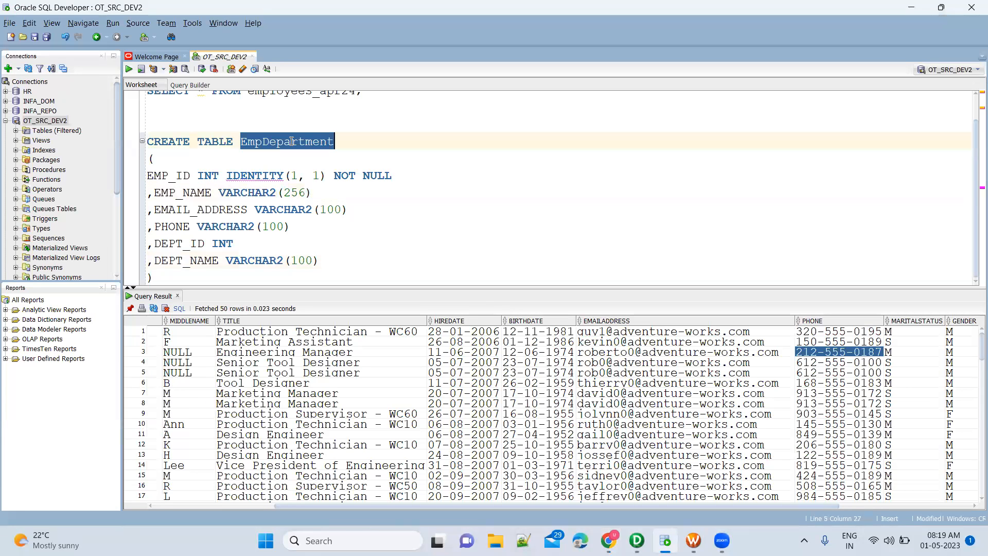
type("EMP_DEPARTMENT")
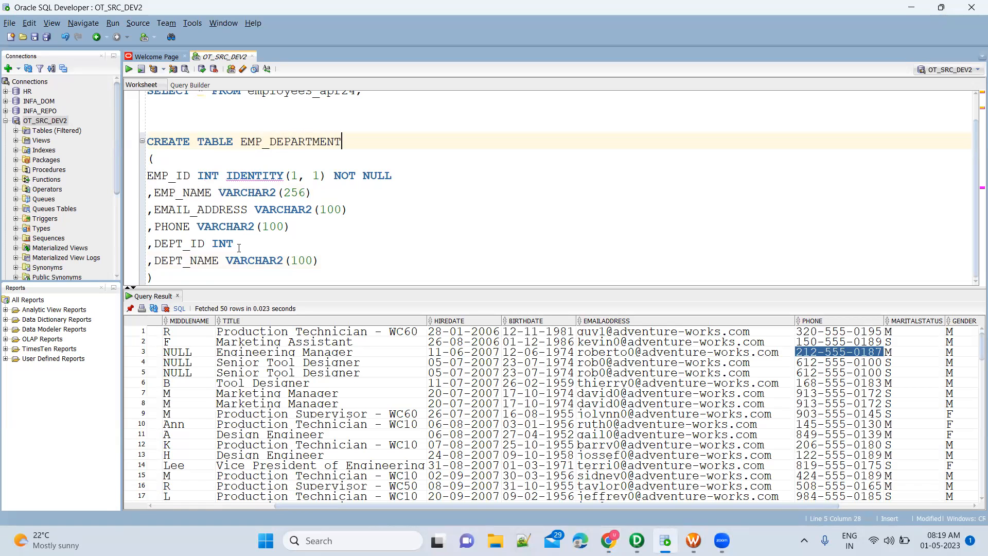
End the CREATE TABLE statement with a semicolon after the closing parenthesis and try to run it.
left_click(172, 280)
type(";")
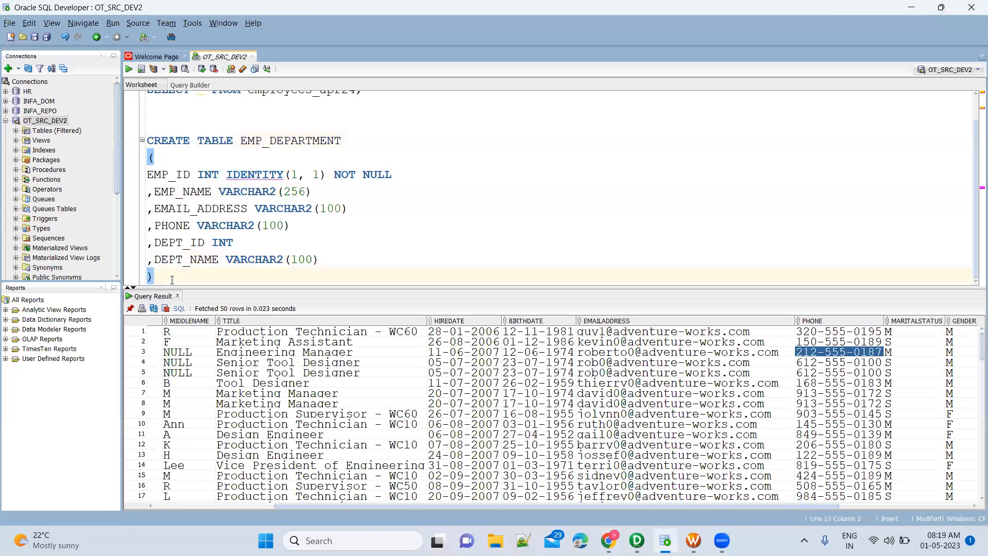
left_click(129, 69)
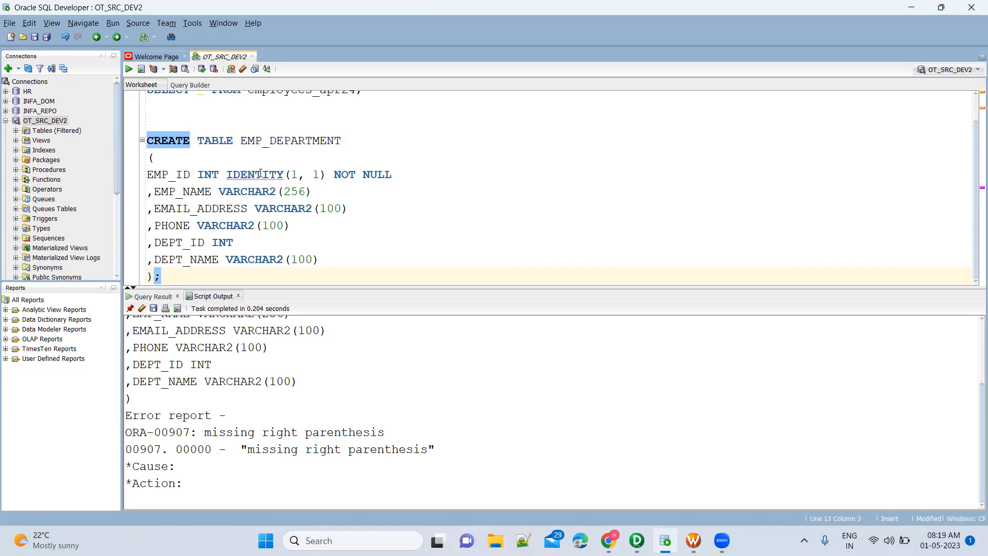
In Chrome, search Google for "create table in oracle with identity column" and open Oracle's "Creating Tables With an IDENTITY Column" page.
mouse_move(260, 173)
key("alt+Tab")
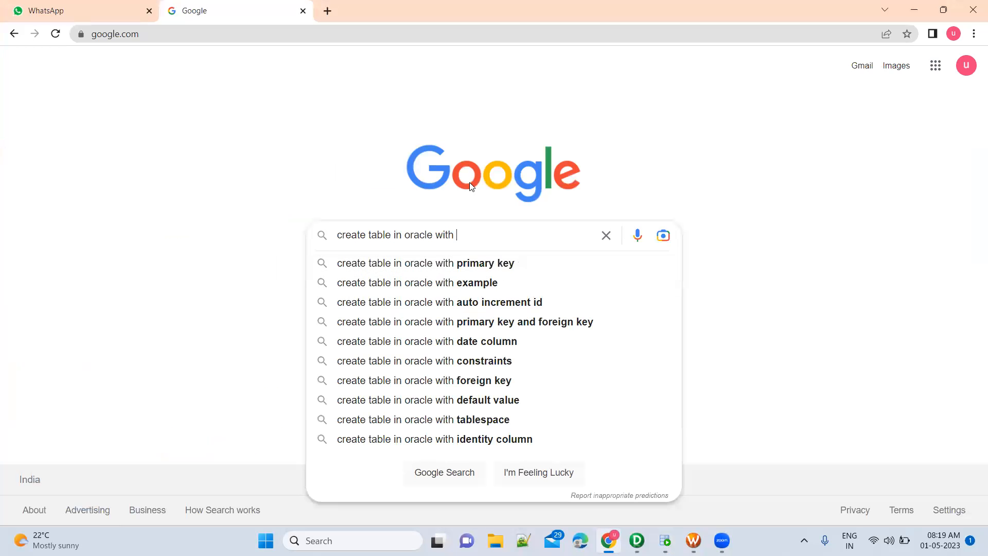
type("identity column")
key("Return")
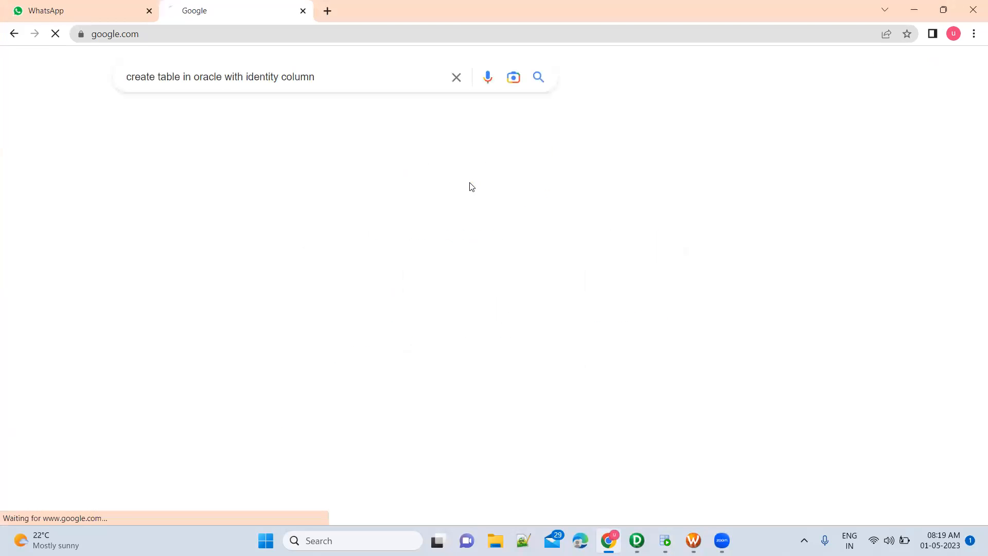
left_click(338, 208, "ctrl")
key("ctrl+Tab")
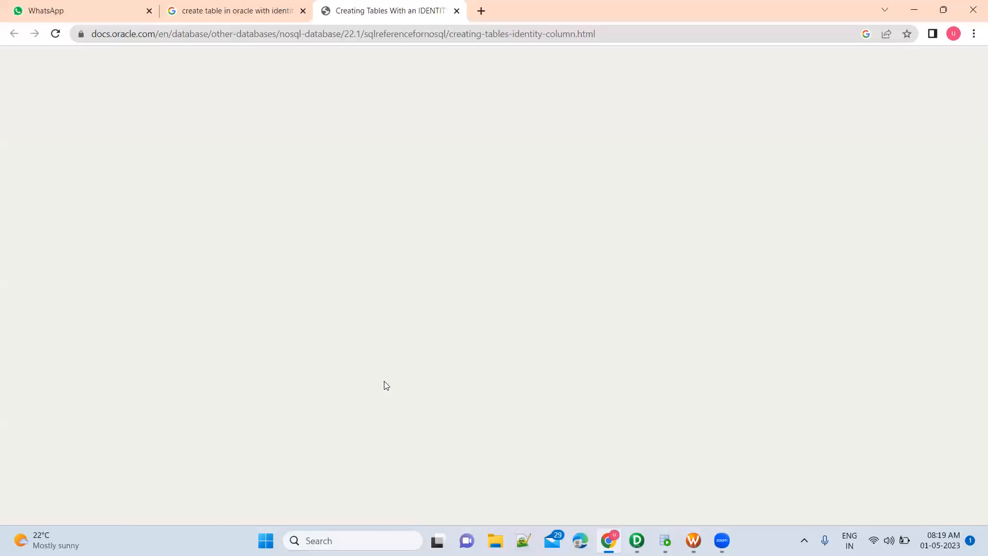
Examine the CREATE TABLE examples and sequence generator options on Oracle's IDENTITY column page, and close the page.
scroll(383, 381, "down", 2)
scroll(386, 386, "down", 3)
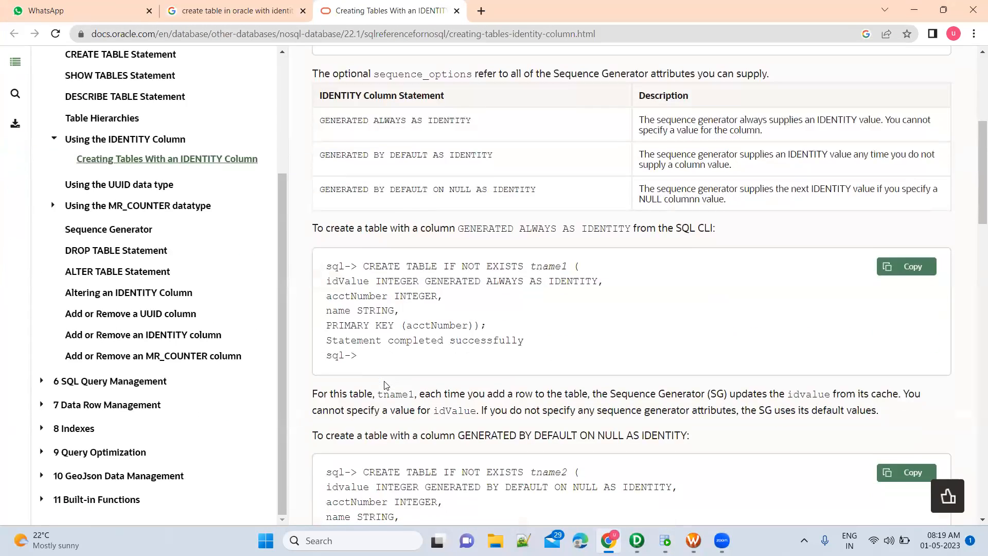
scroll(386, 385, "down", 2)
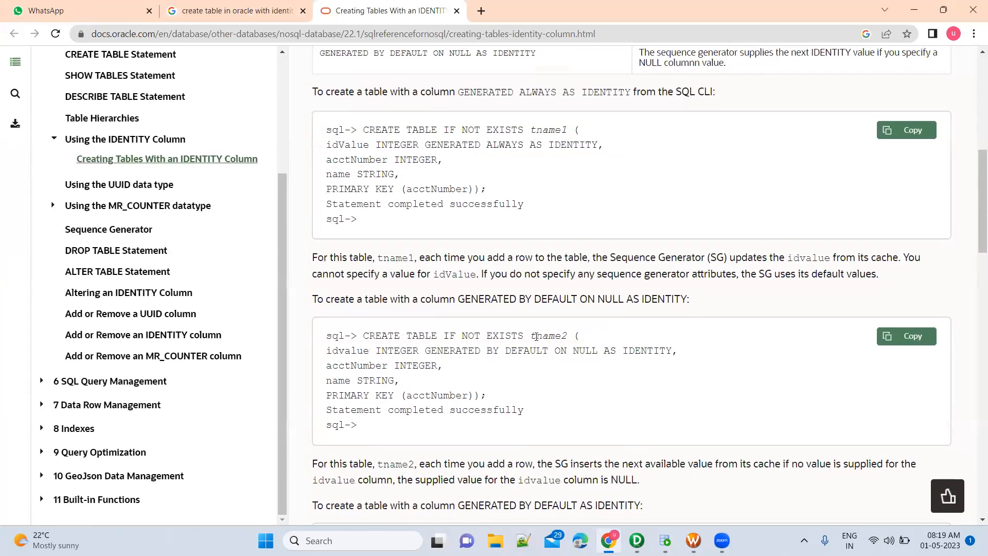
scroll(557, 337, "down", 2)
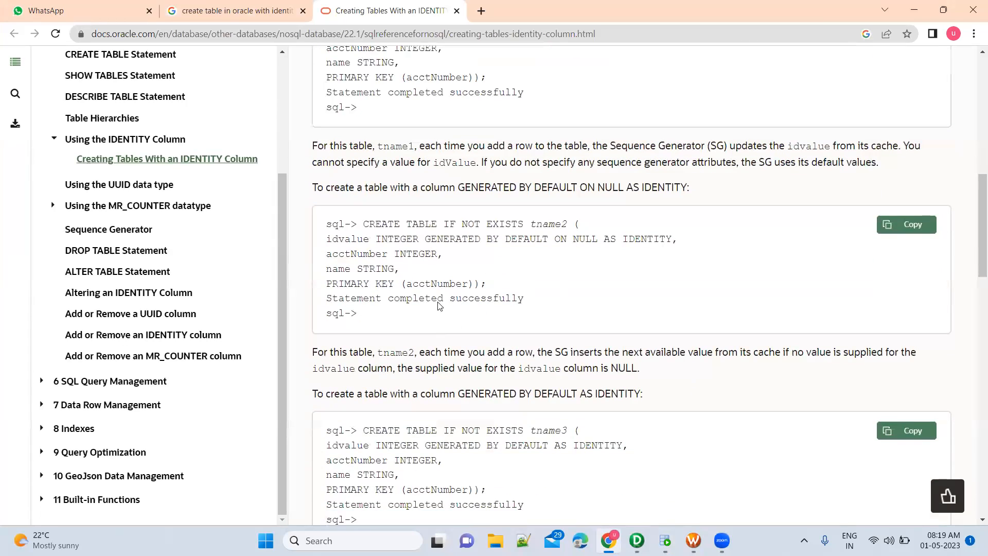
scroll(512, 332, "down", 2)
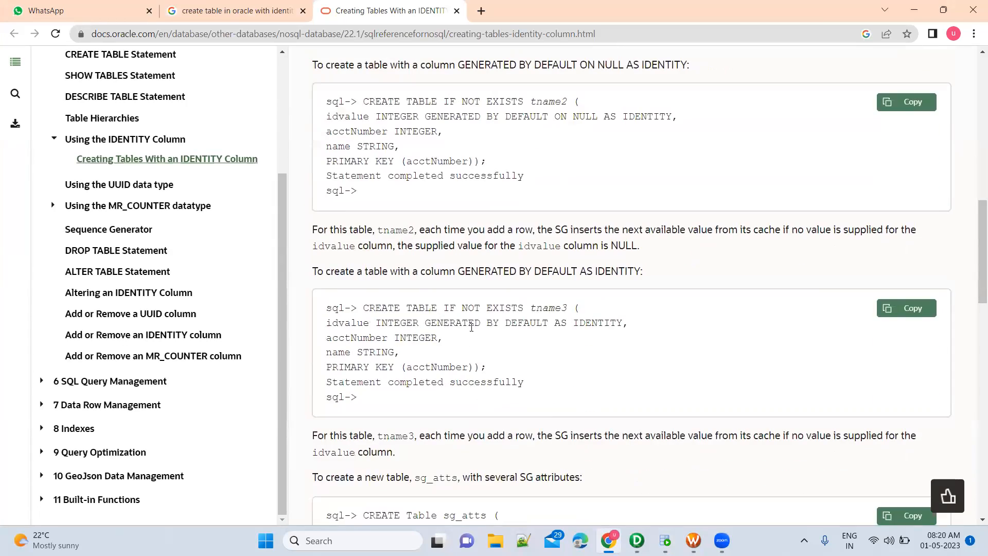
scroll(508, 319, "down", 4)
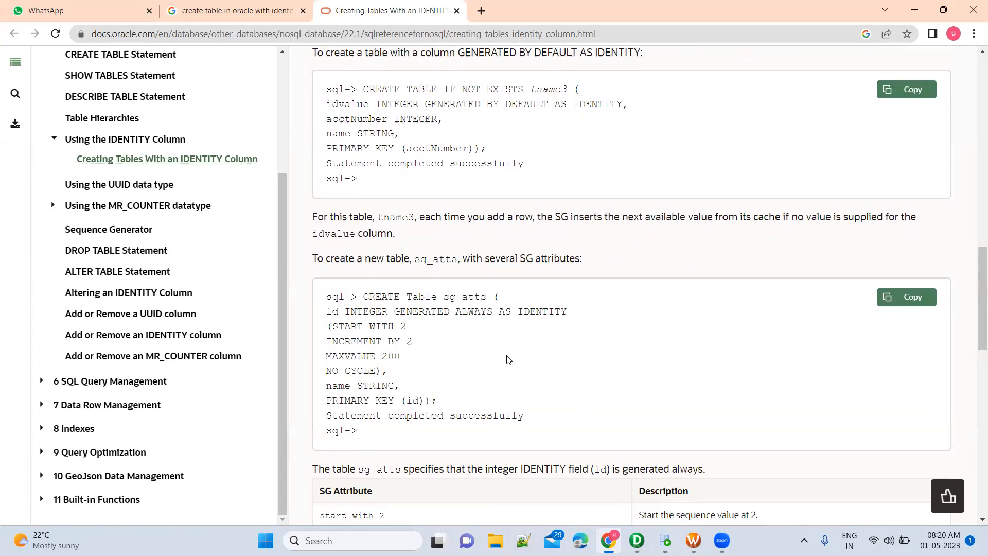
scroll(508, 360, "down", 1)
scroll(507, 359, "down", 5)
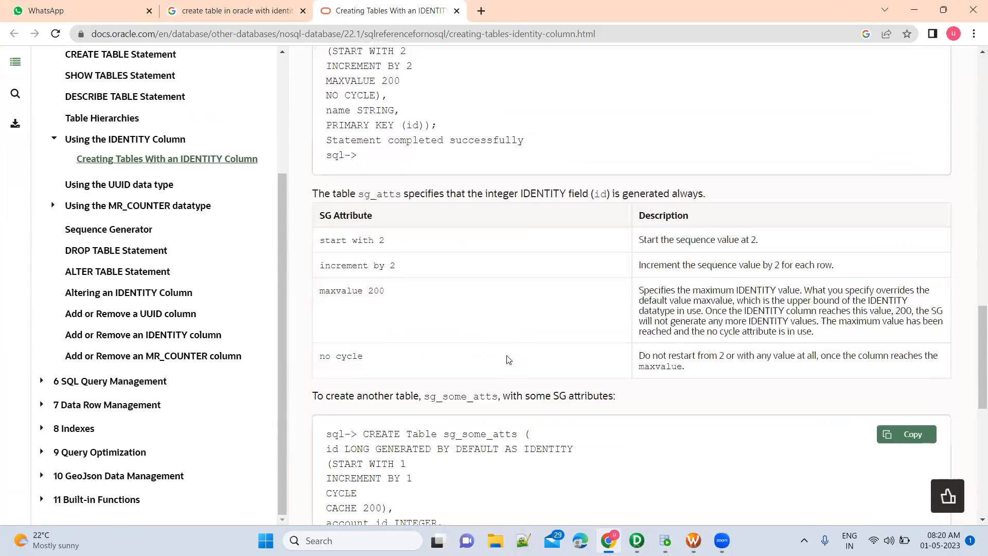
scroll(507, 359, "down", 3)
scroll(507, 355, "up", 13)
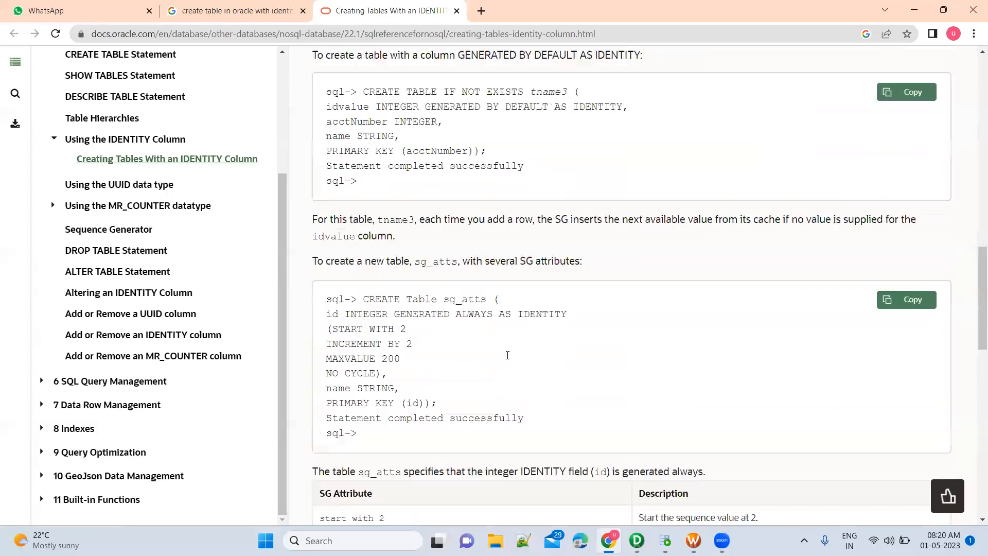
scroll(386, 71, "up", 15)
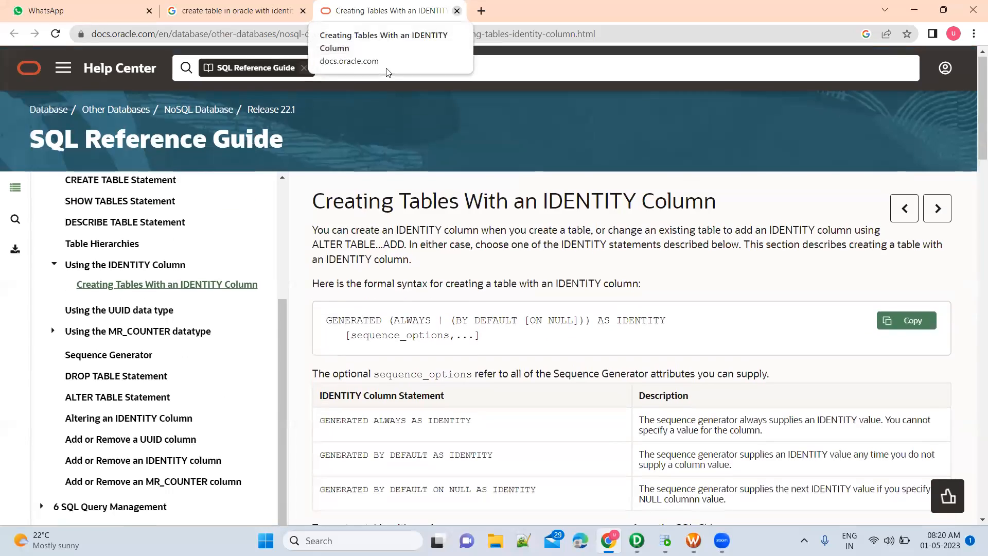
key("ctrl+w")
Search Google for "create table with identity column in oracle sql developer" and open the Stack Overflow question on setting an auto increment column.
left_click(331, 77)
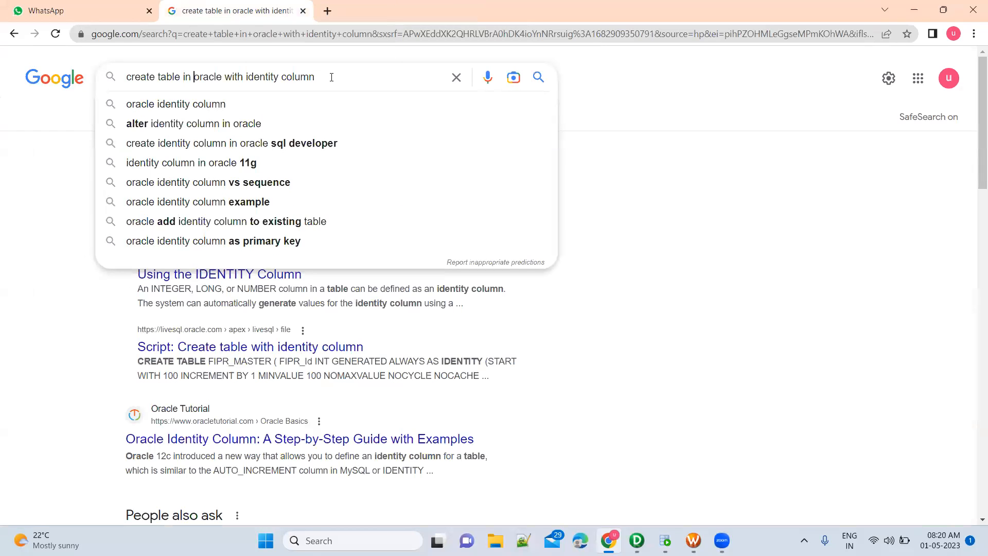
key("ctrl+shift+Right")
type("sql devel")
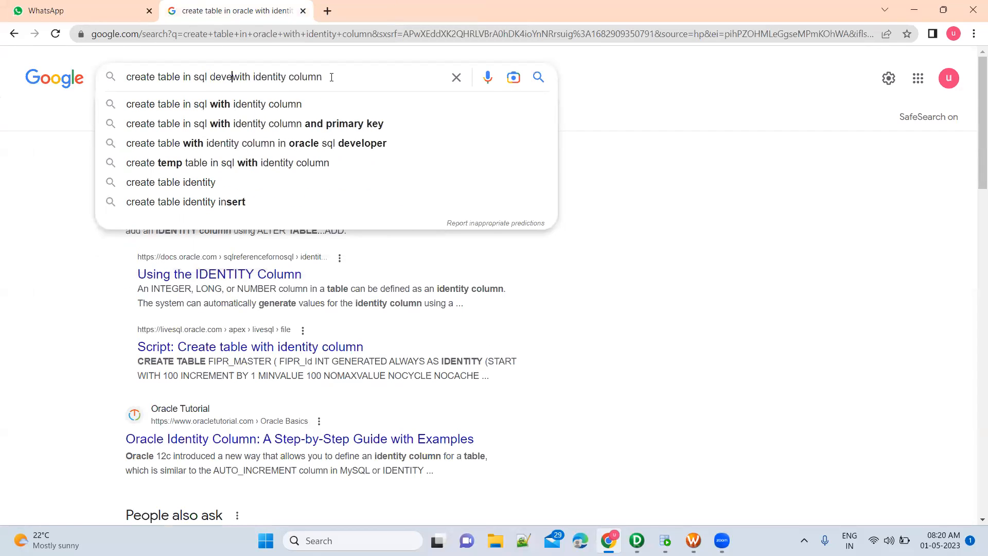
type("oper")
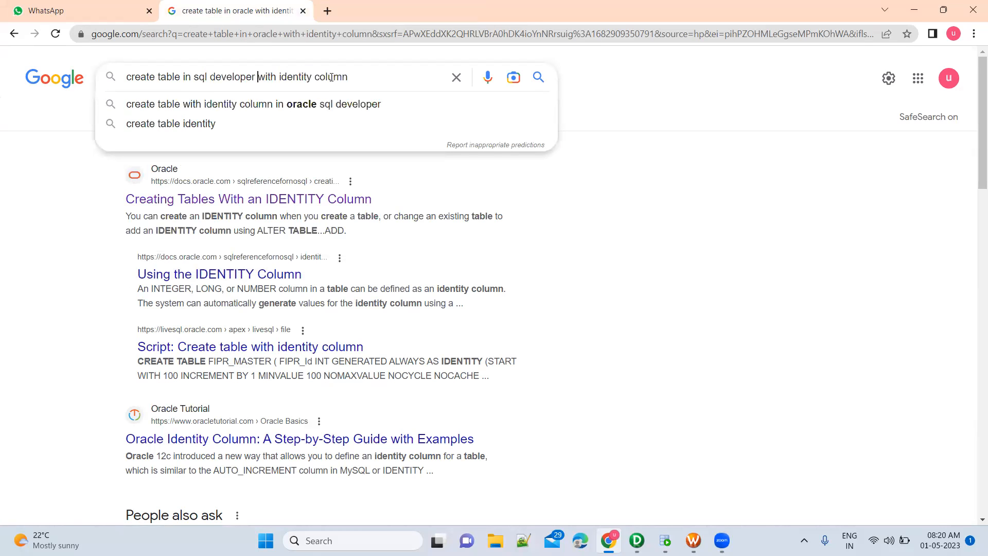
key("Down")
key("Return")
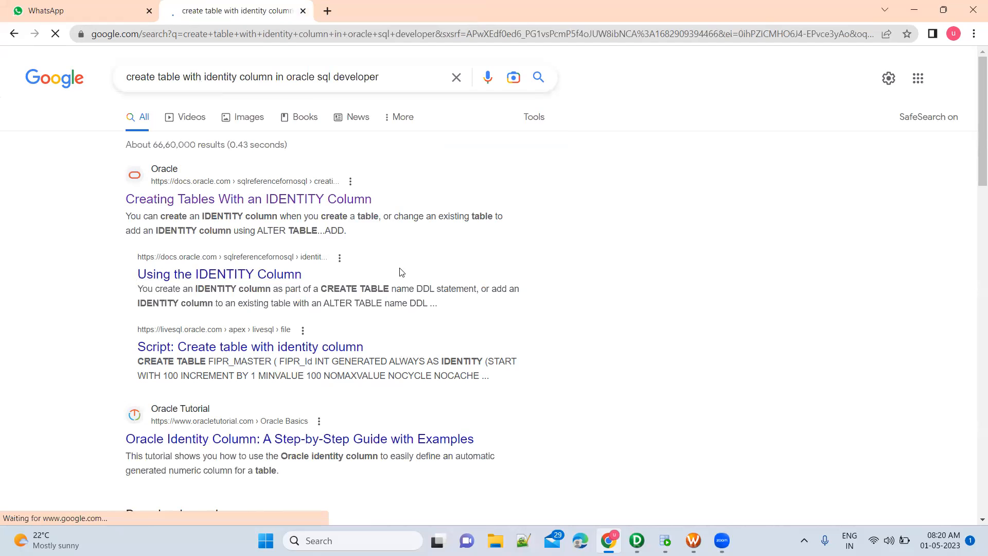
scroll(402, 271, "down", 10)
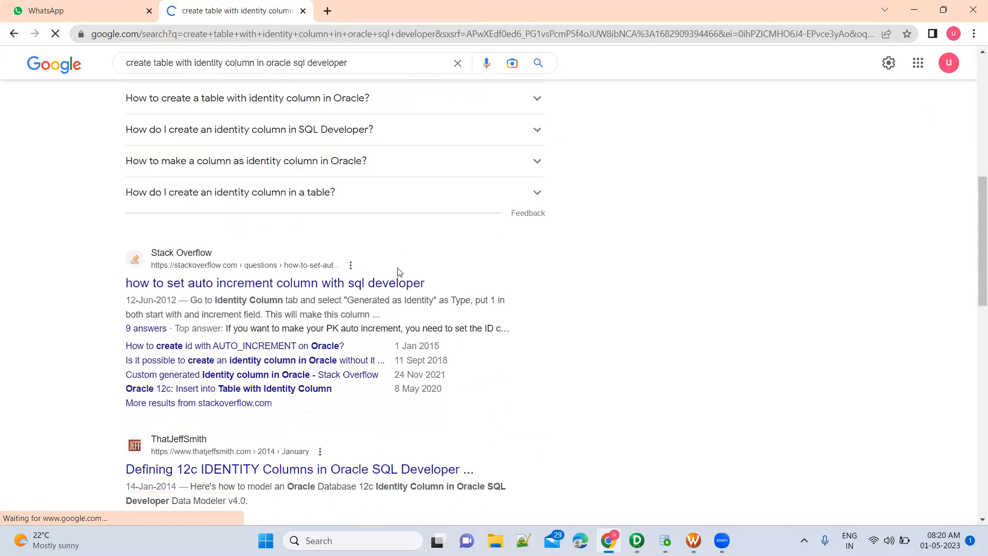
left_click(348, 287, "ctrl")
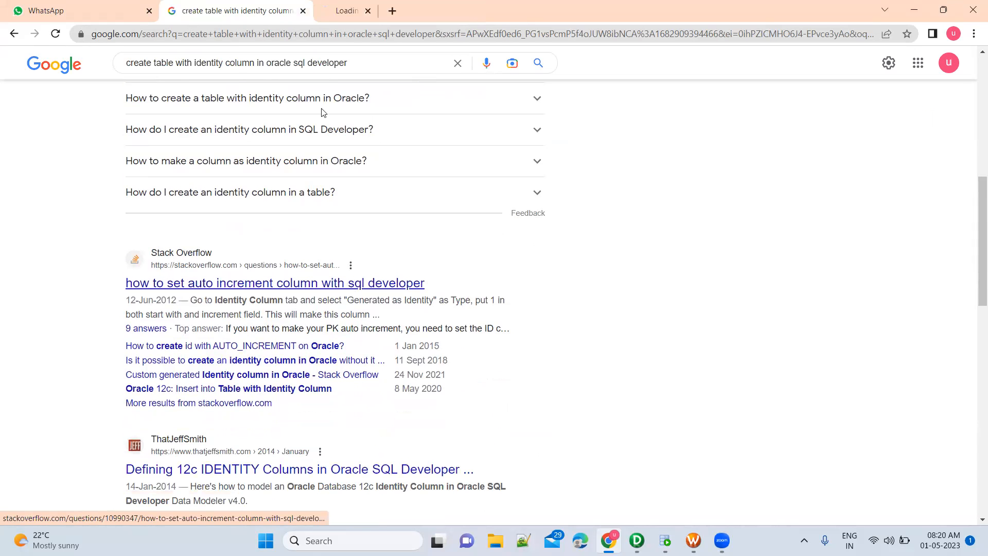
key("ctrl+Tab")
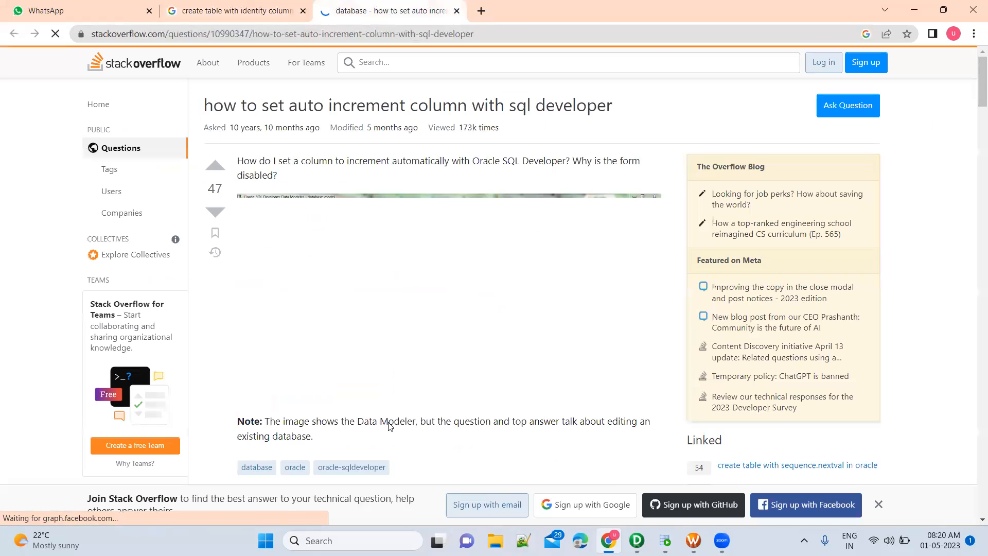
Examine the Stack Overflow answers on auto increment columns, including the MYTABLE, sequence and trigger script.
scroll(390, 427, "down", 6)
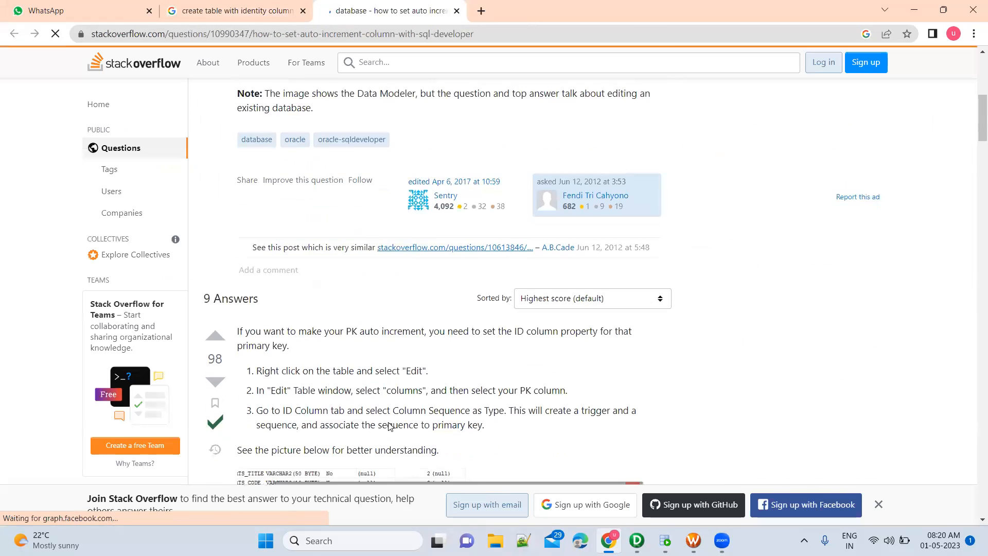
scroll(390, 426, "down", 2)
scroll(390, 426, "down", 7)
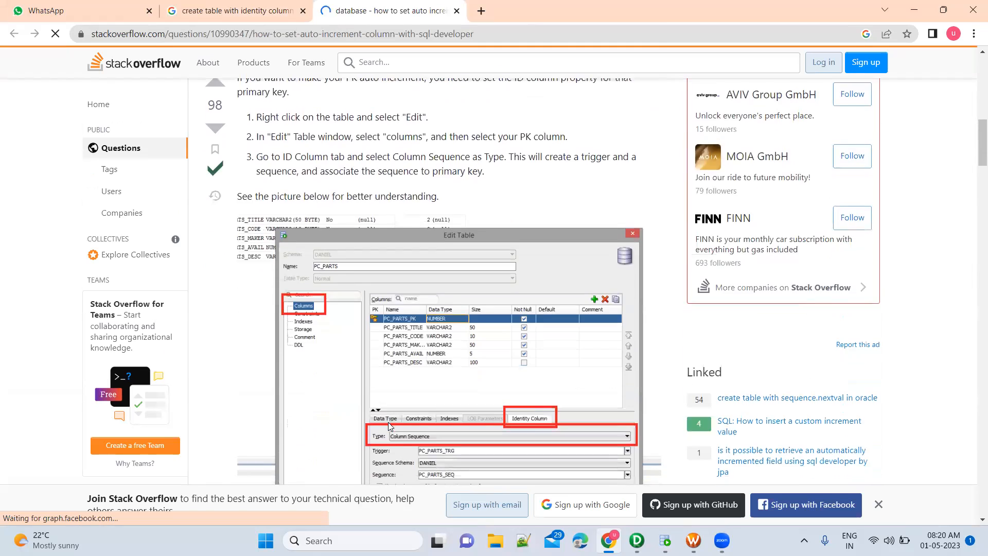
scroll(390, 426, "down", 8)
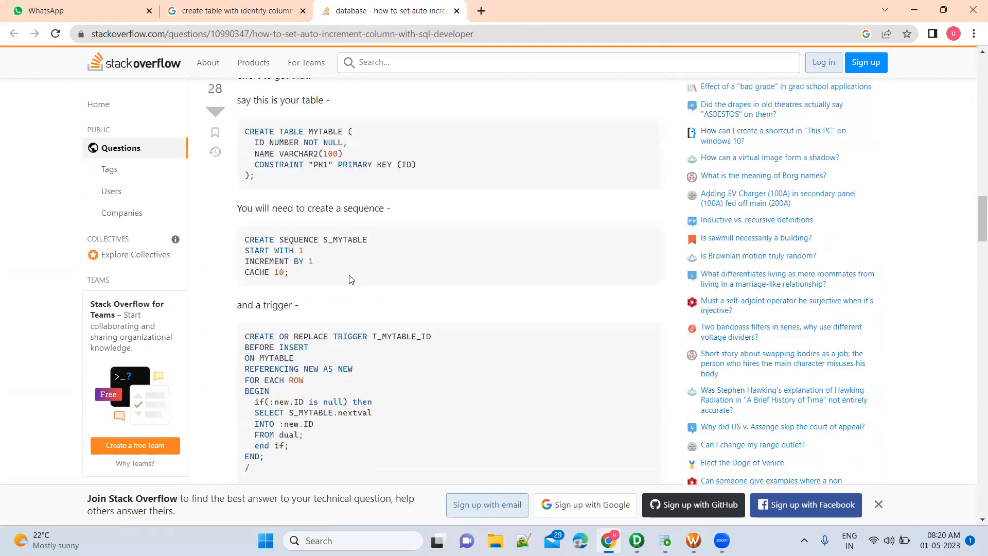
scroll(437, 210, "up", 1)
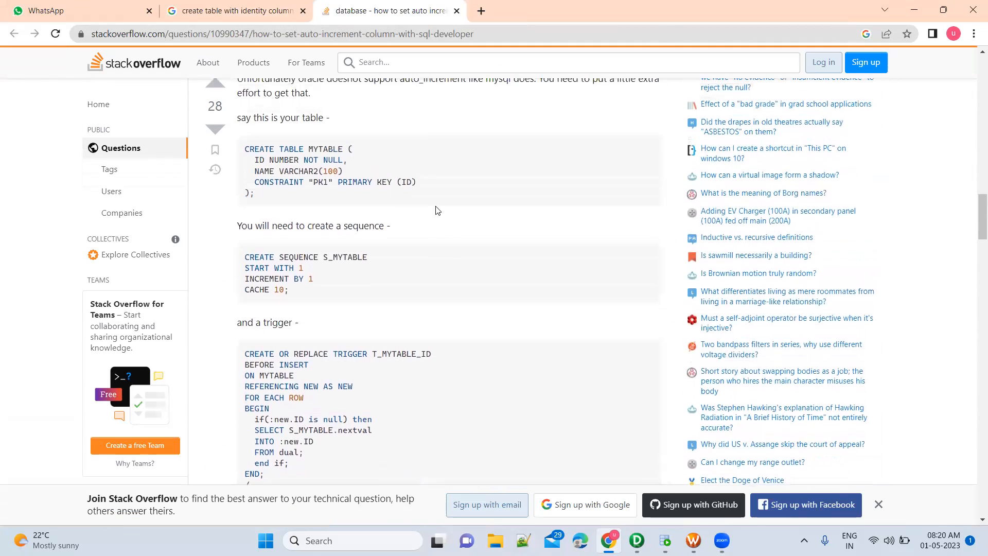
scroll(437, 210, "down", 3)
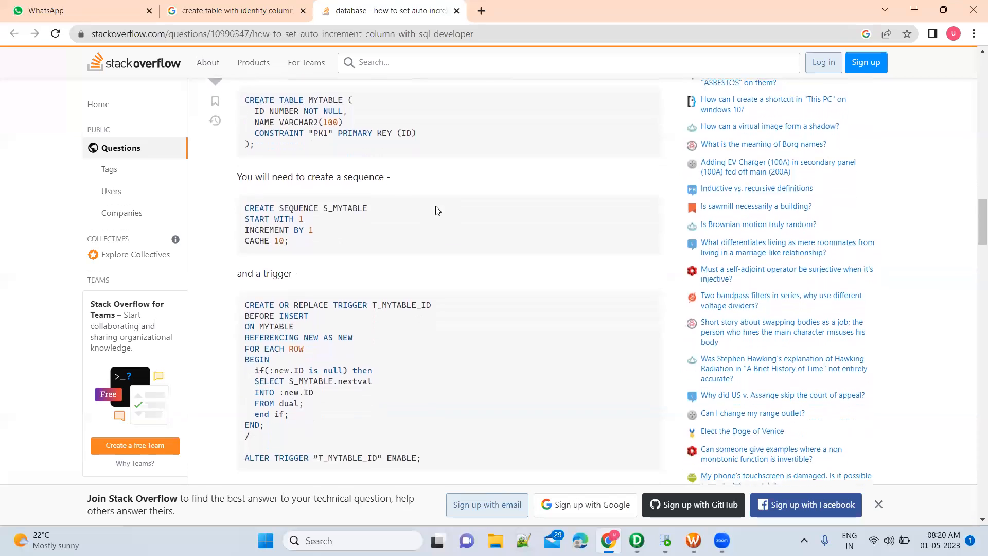
scroll(437, 210, "down", 5)
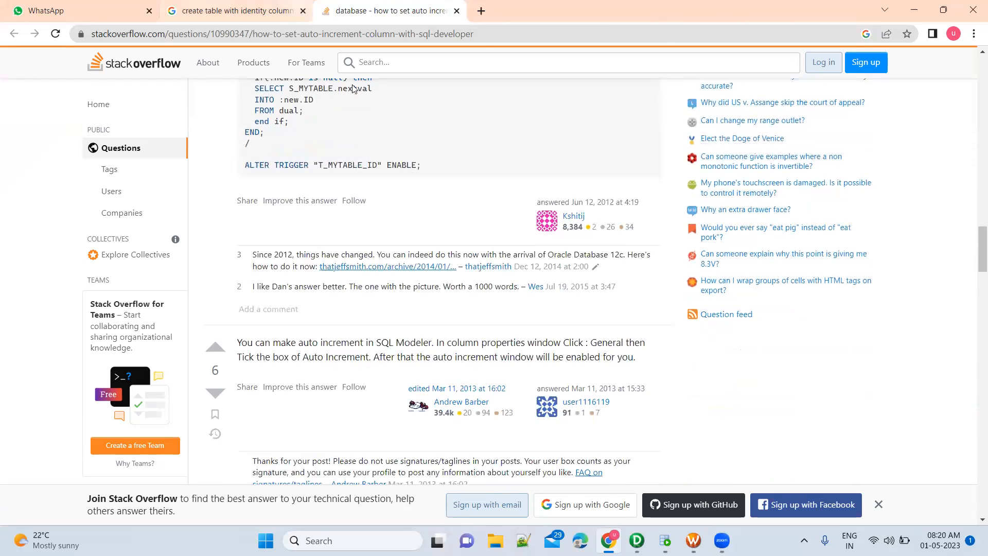
Open the "Defining 12c IDENTITY Columns in Oracle SQL Developer" result from Google and skim the article for identity column syntax.
key("ctrl+shift+Tab")
scroll(365, 333, "down", 3)
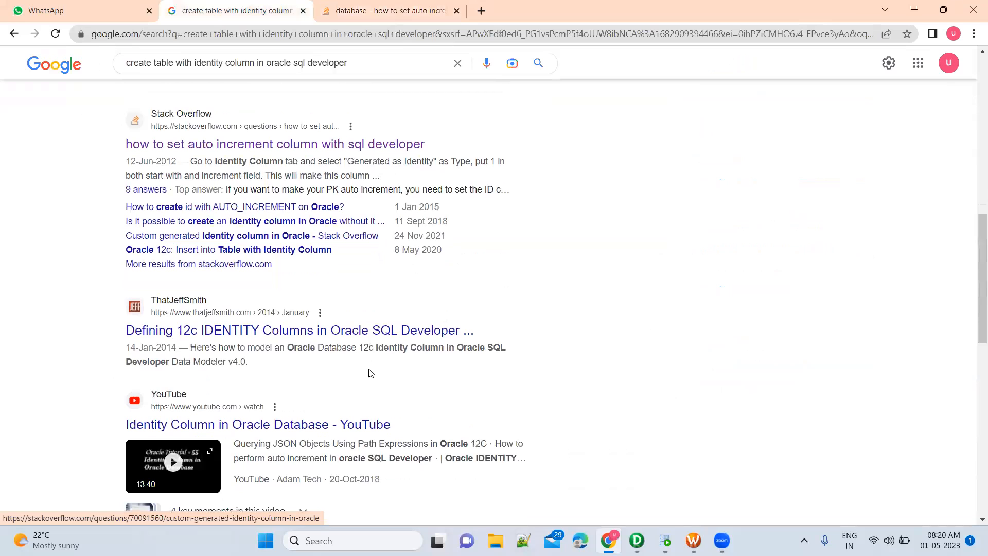
middle_click(365, 334)
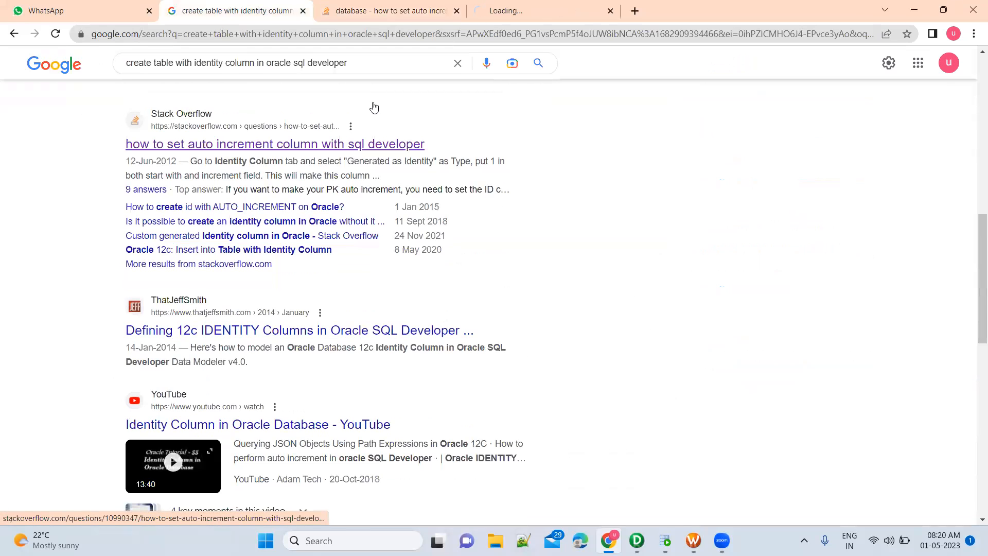
key("ctrl+Tab")
key("ctrl+Tab")
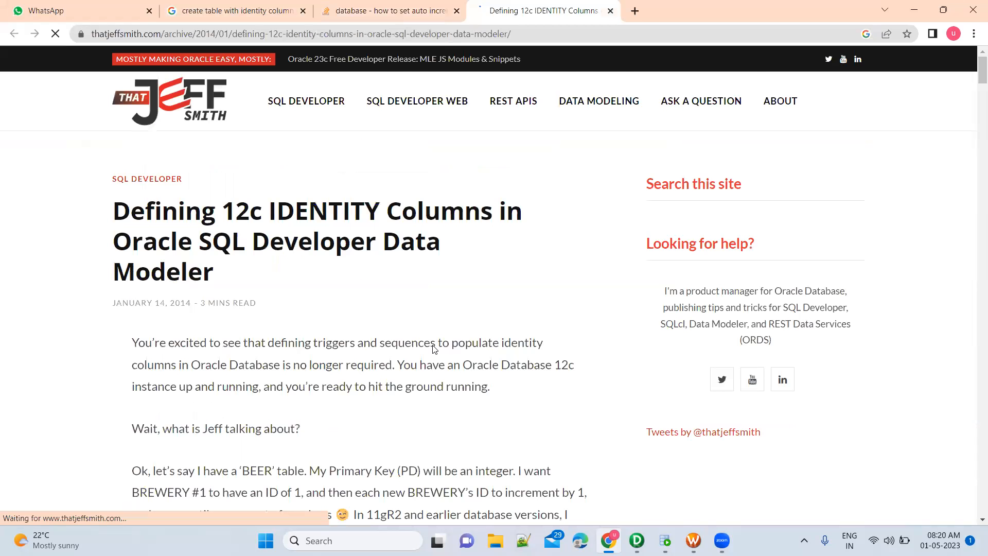
scroll(434, 350, "down", 8)
scroll(434, 349, "down", 12)
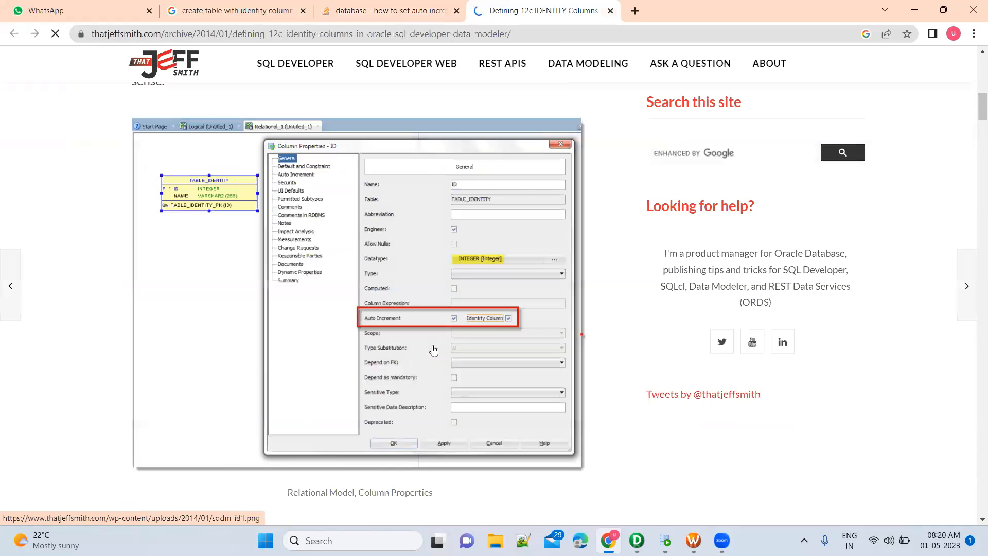
scroll(434, 350, "down", 20)
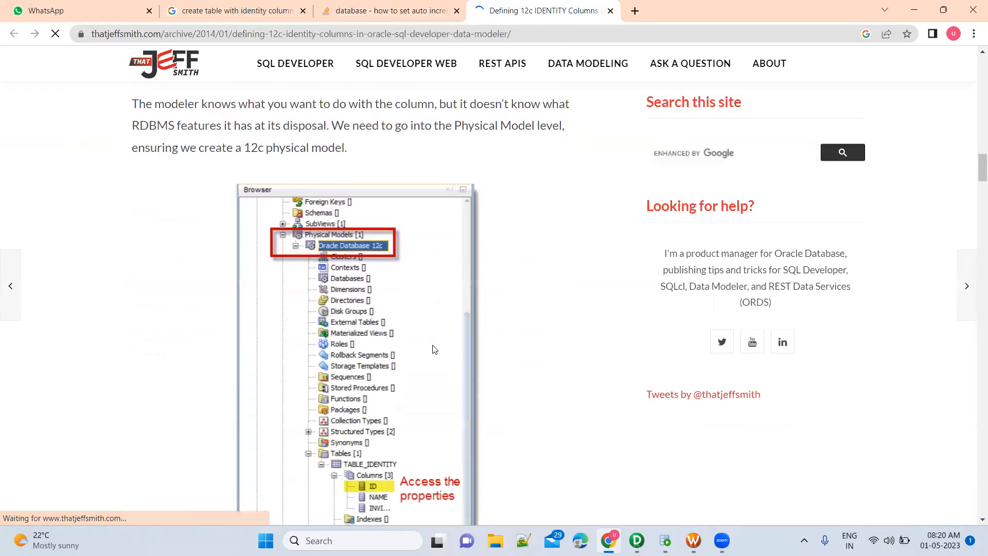
scroll(434, 350, "down", 15)
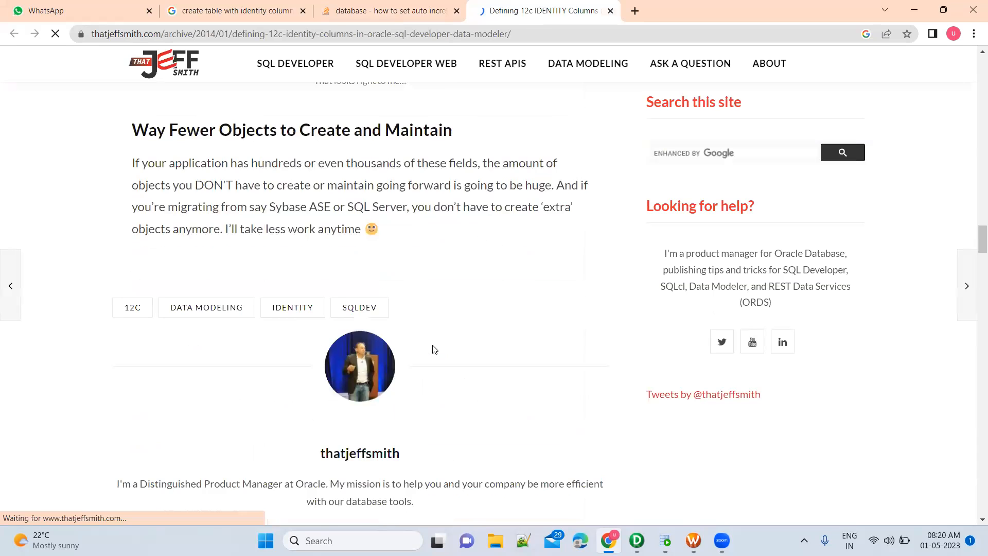
Return to the Google results and search for "oracle script to create table with identity property".
key("ctrl+2")
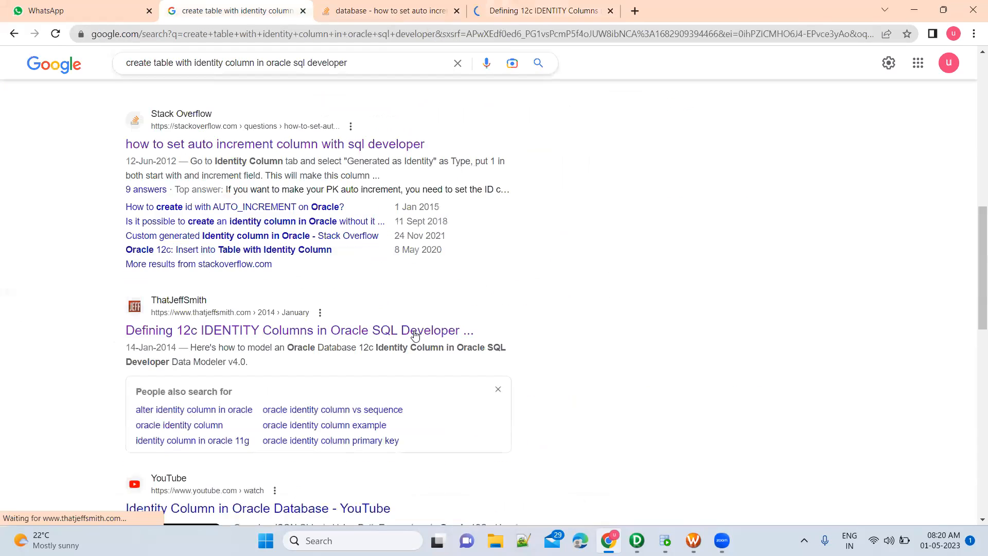
scroll(412, 329, "down", 8)
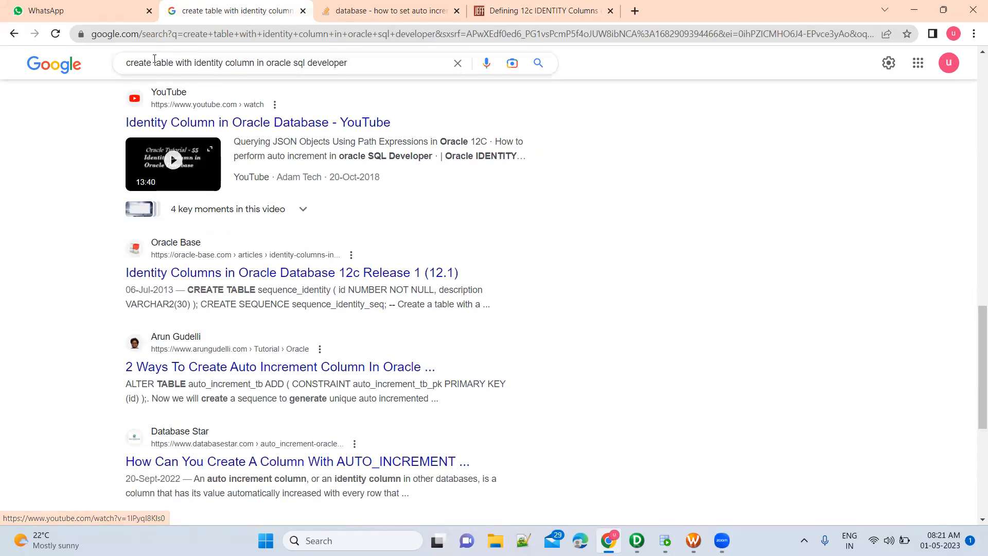
left_click(178, 63)
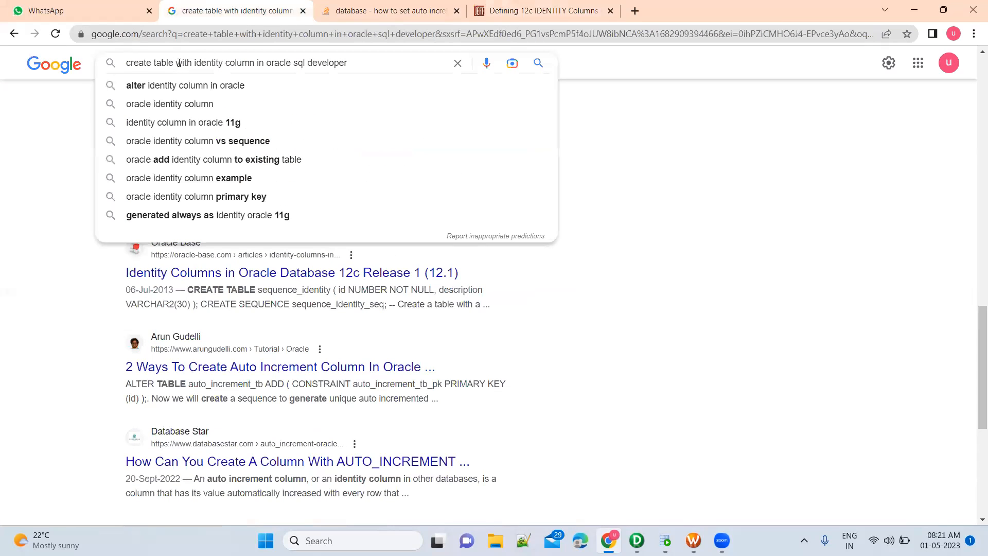
triple_click(179, 63)
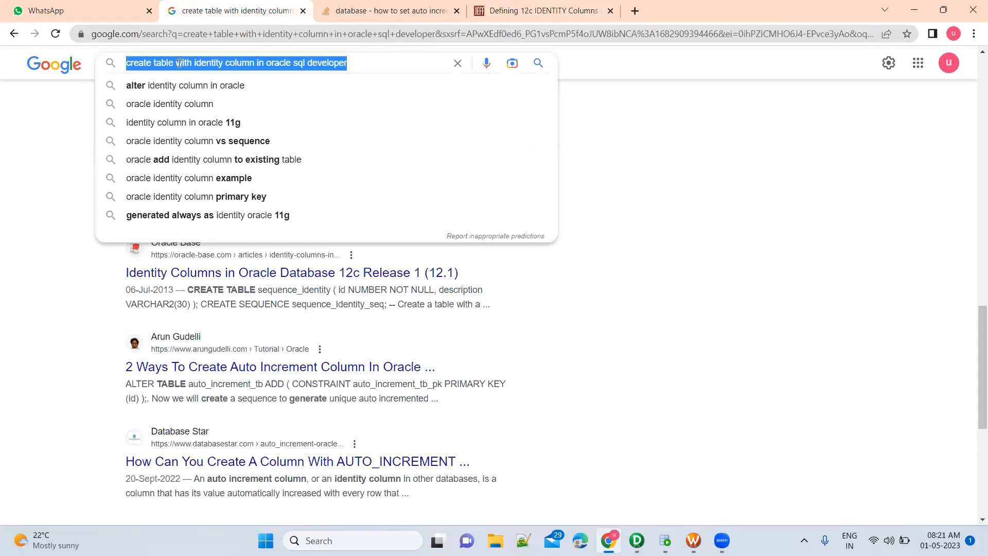
type("oracle sr")
key("BackSpace")
type("cript to create table with identity property")
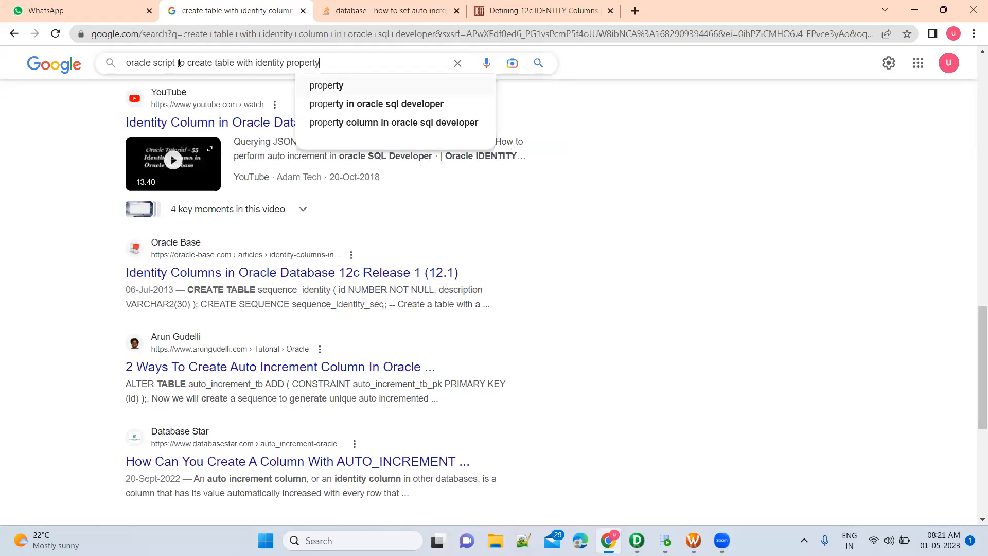
key("Return")
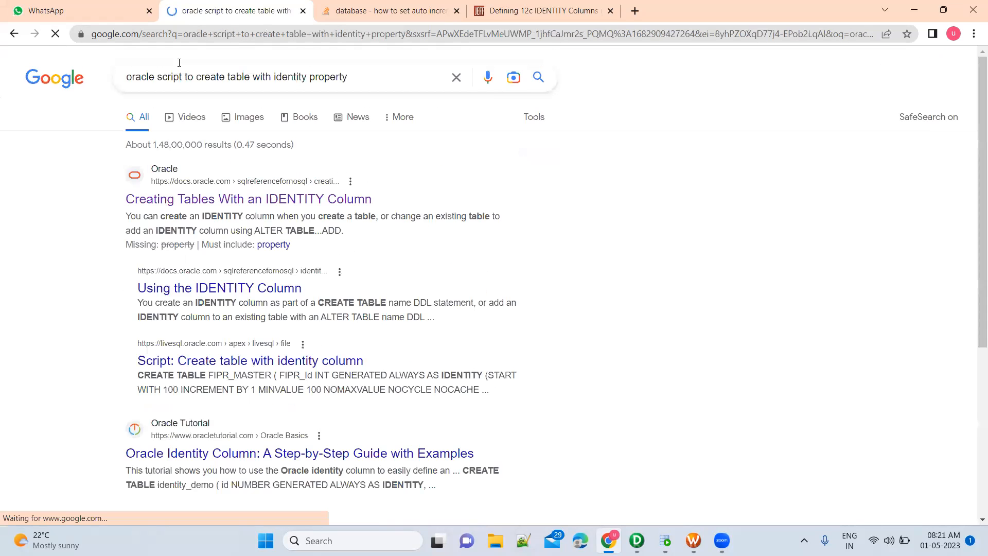
Open Oracle Base's "Identity Columns in Oracle Database 12c Release 1 (12.1)" article and examine its identity_test_tab CREATE TABLE examples.
scroll(362, 320, "down", 6)
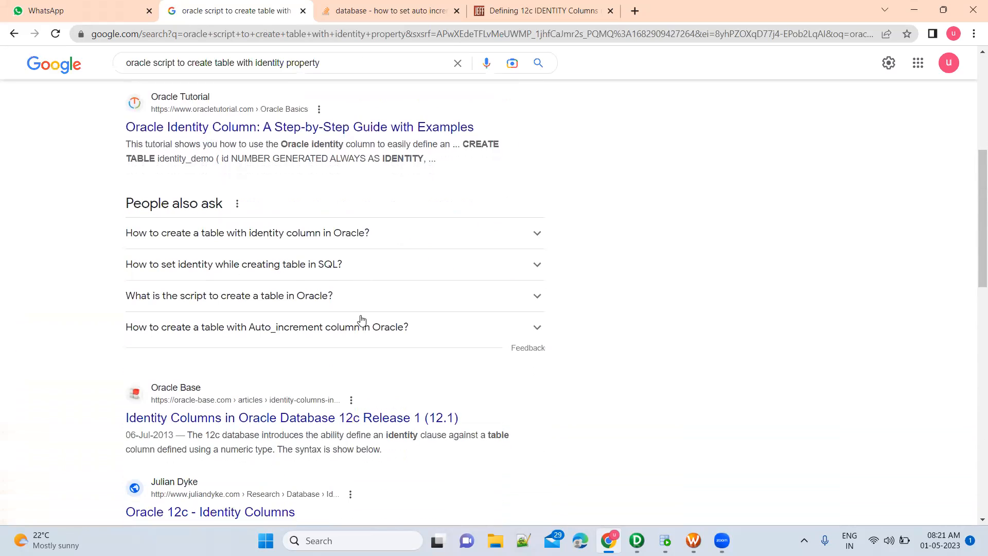
scroll(361, 320, "down", 2)
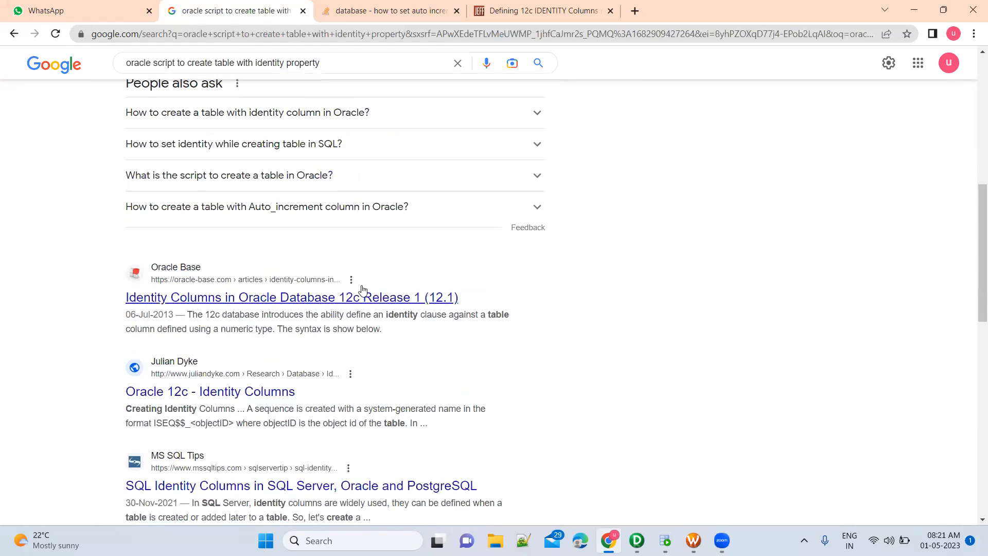
middle_click(362, 302)
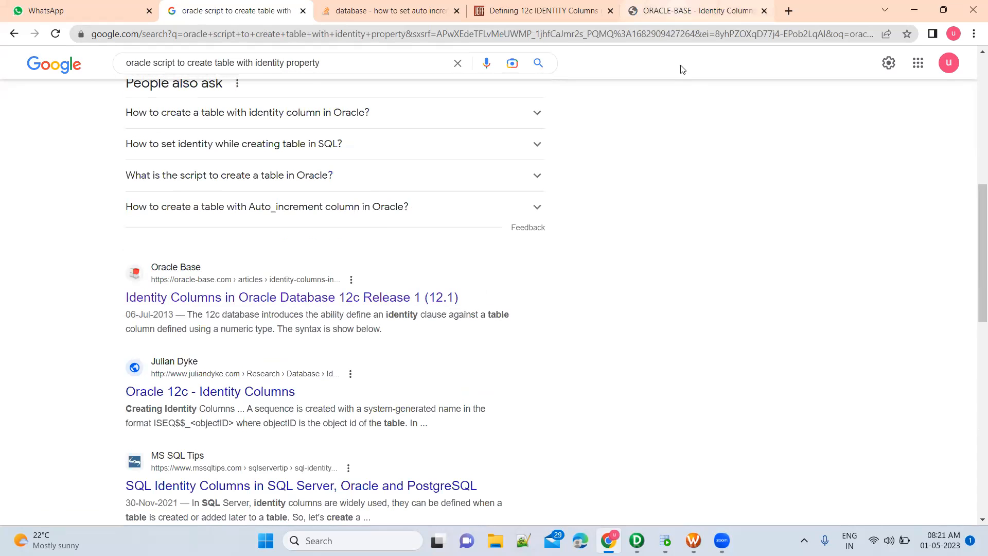
left_click(684, 12)
scroll(487, 307, "down", 5)
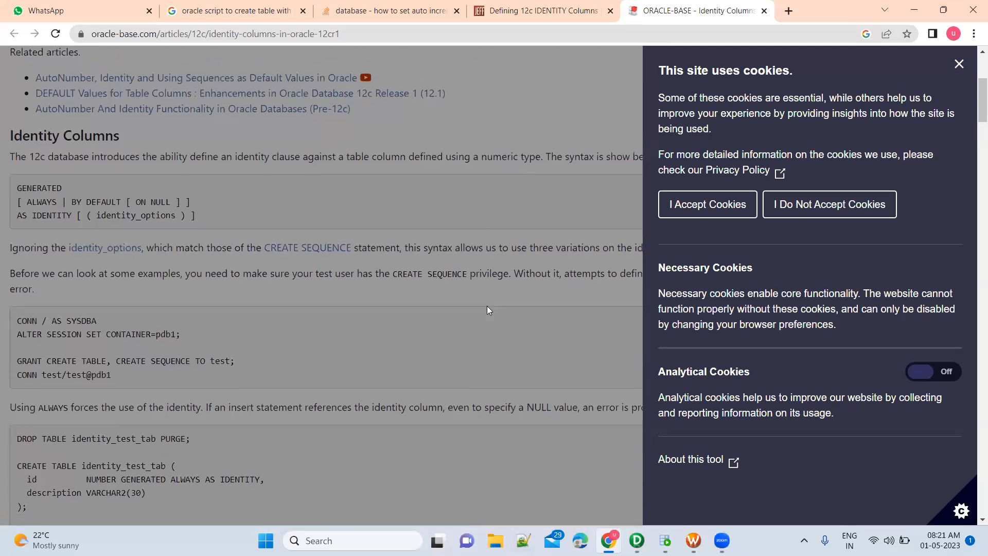
scroll(487, 307, "down", 4)
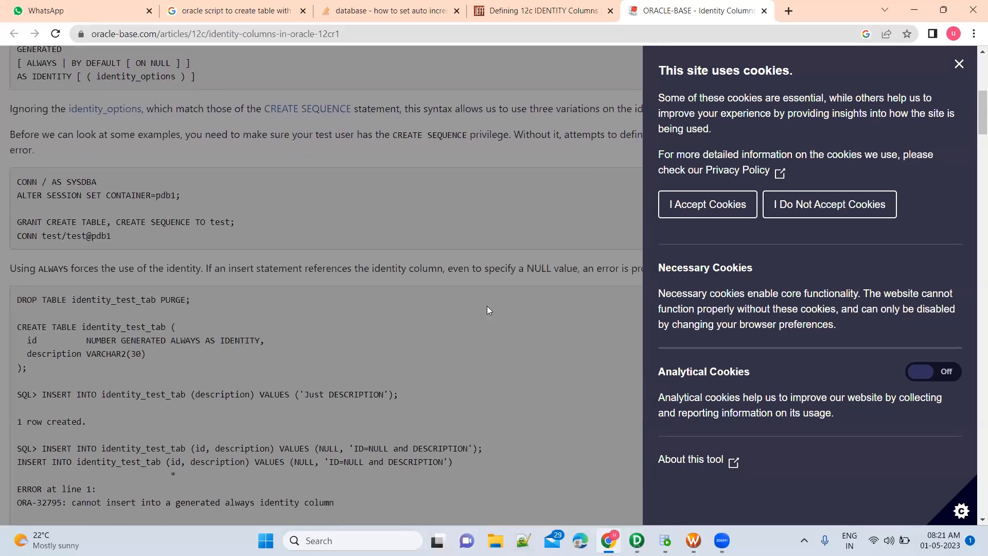
scroll(487, 310, "down", 2)
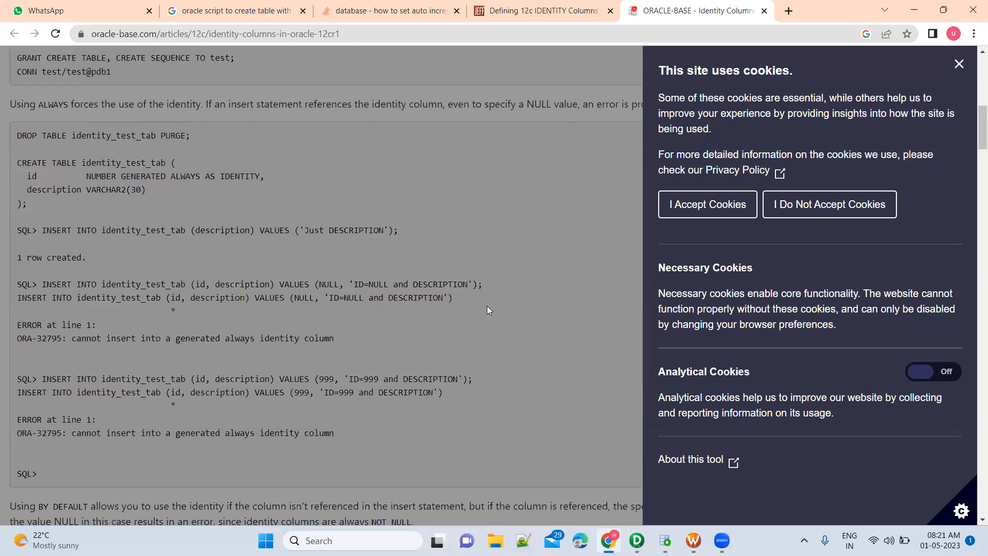
scroll(487, 310, "down", 1)
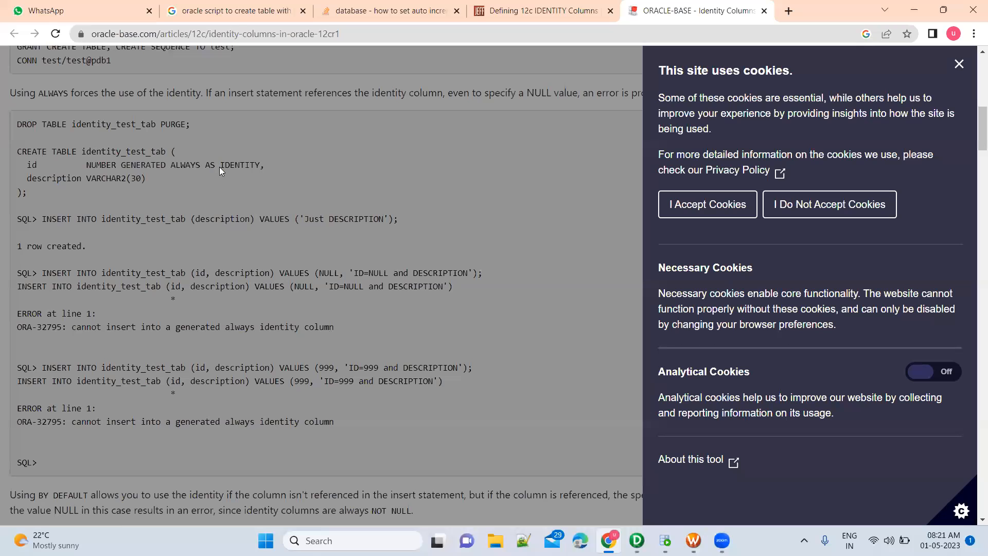
scroll(287, 268, "down", 5)
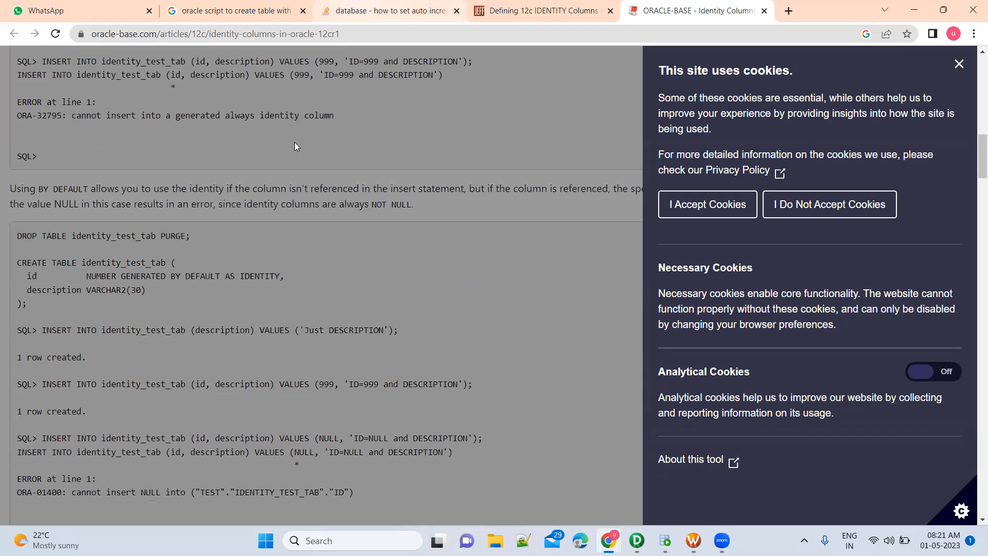
Open the MSSQLTips article on identity columns from Google and highlight "identity (1,1) NOT NULL" in its Supplier table script.
key("ctrl+2")
scroll(317, 360, "down", 5)
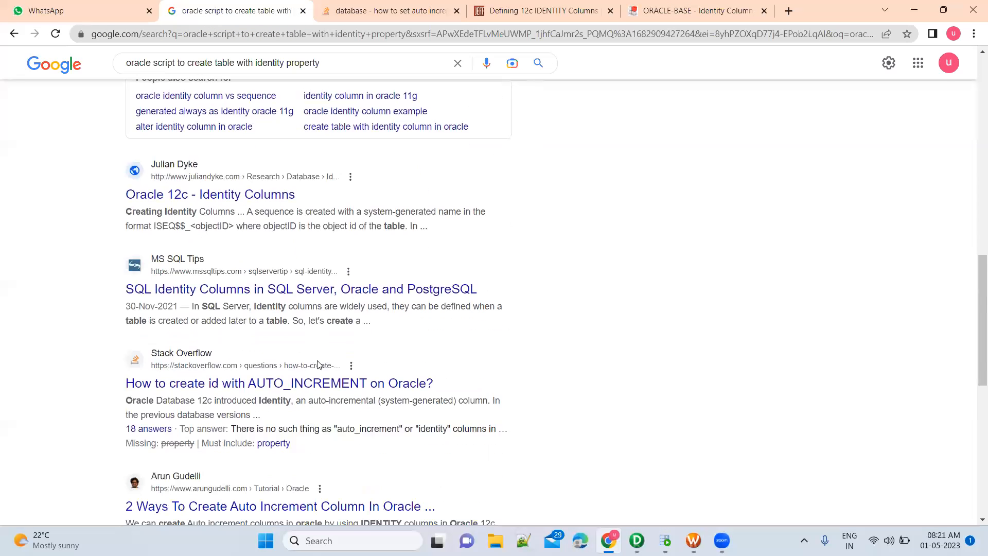
scroll(317, 361, "down", 1)
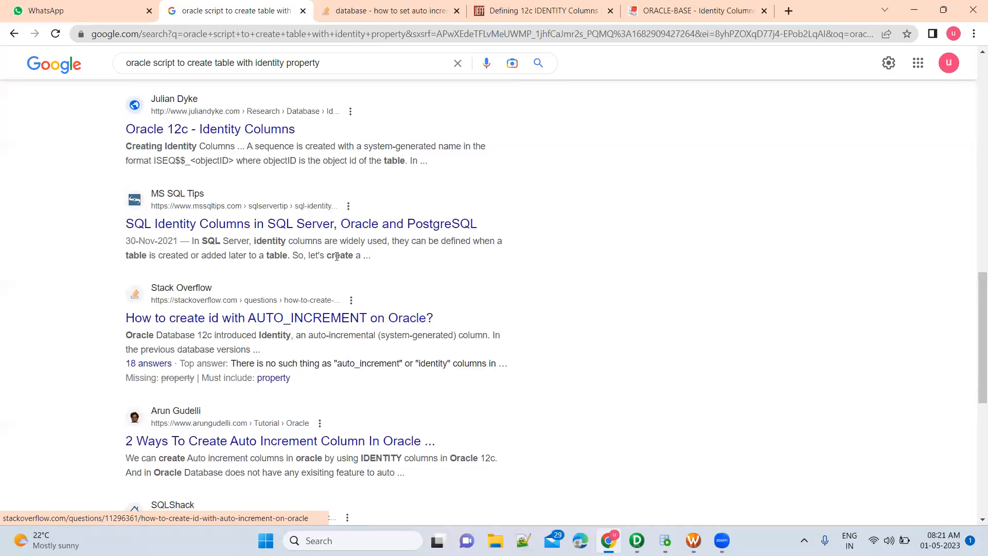
middle_click(341, 230)
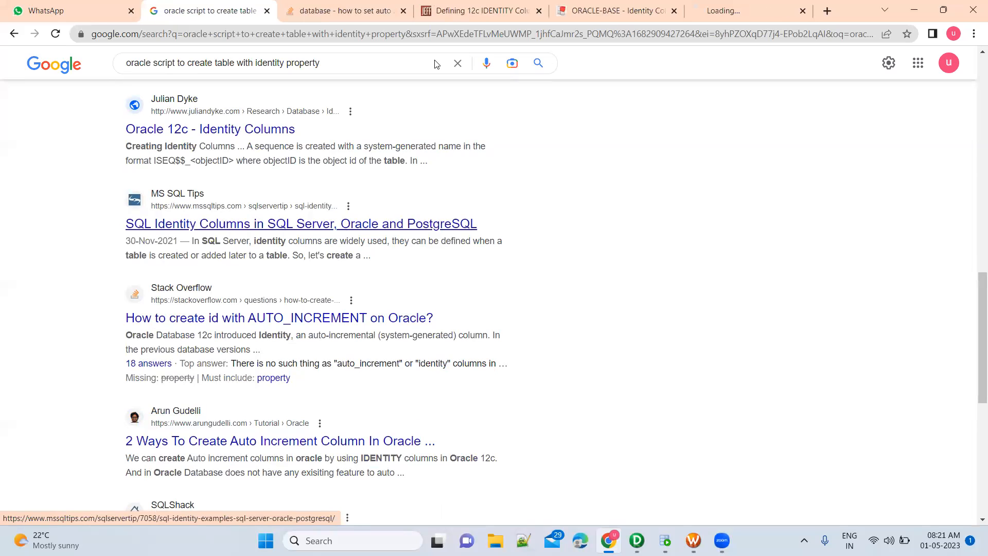
key("ctrl+6")
scroll(502, 354, "down", 7)
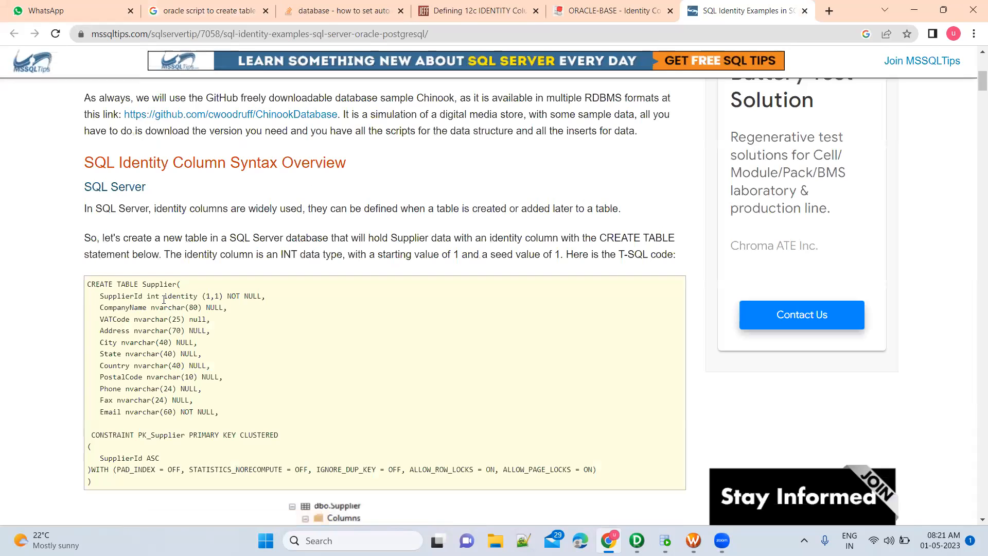
left_click_drag(164, 297, 263, 294)
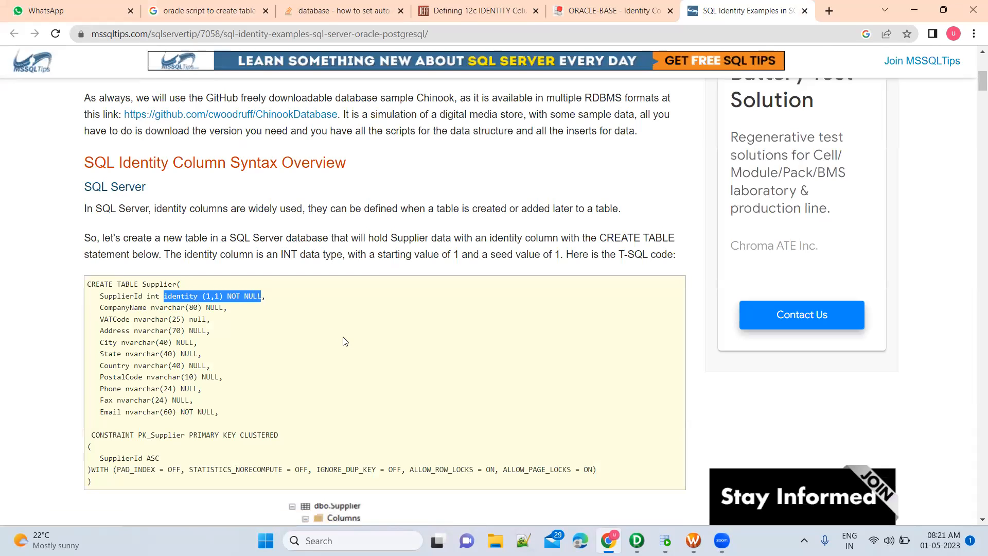
Compare the MSSQLTips Supplier script with the EMP_DEPARTMENT script in Oracle SQL Developer, and close the MSSQLTips article.
left_click(665, 540)
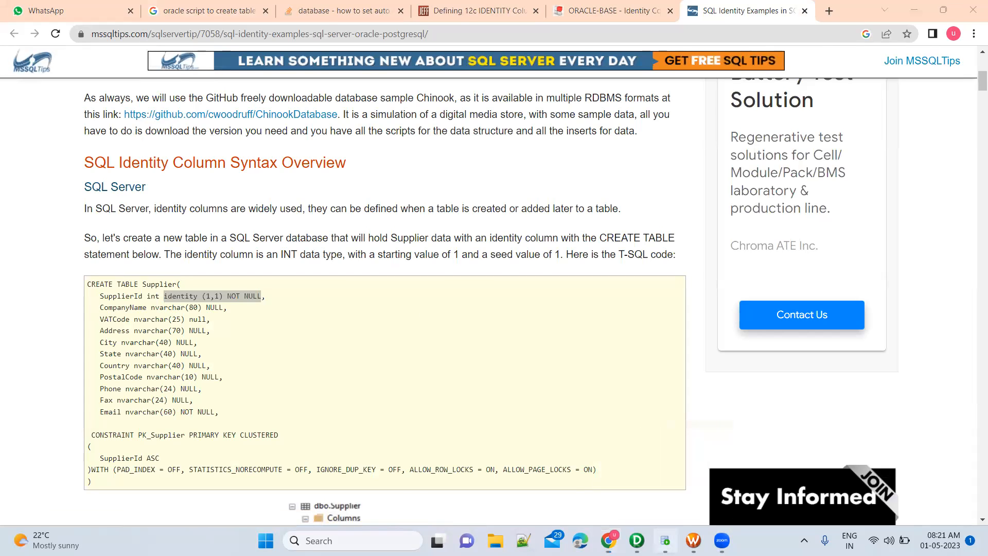
key("alt+Tab")
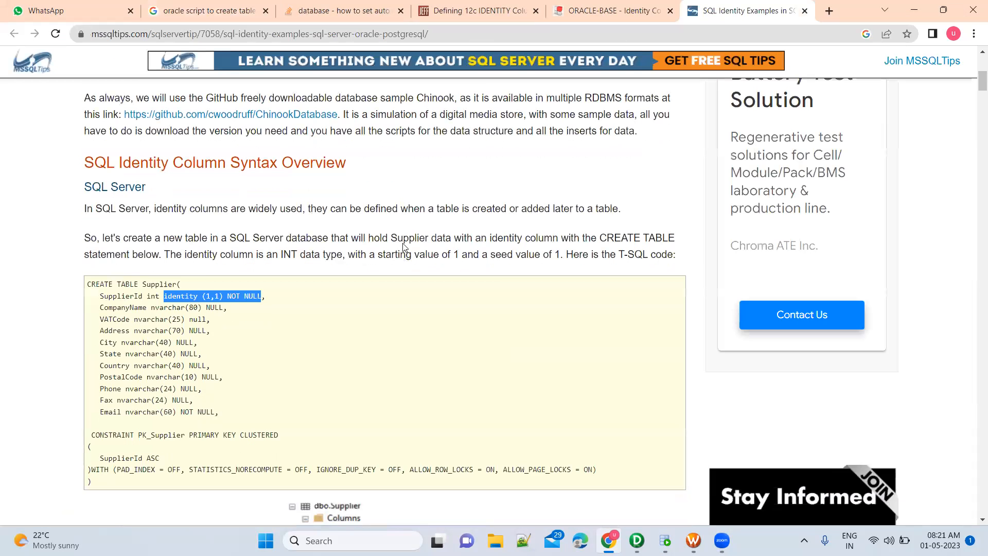
key("alt+Tab")
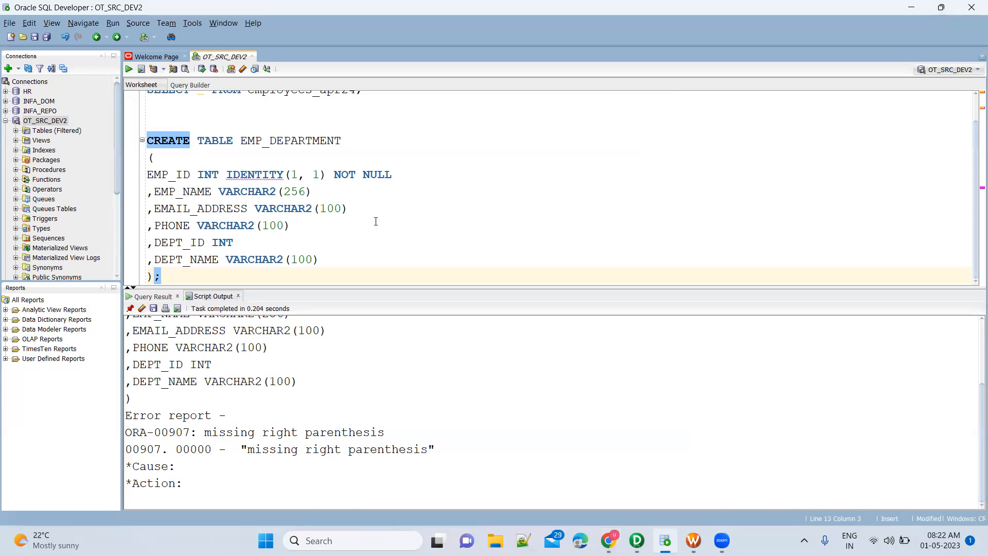
key("alt+Tab")
scroll(376, 221, "down", 5)
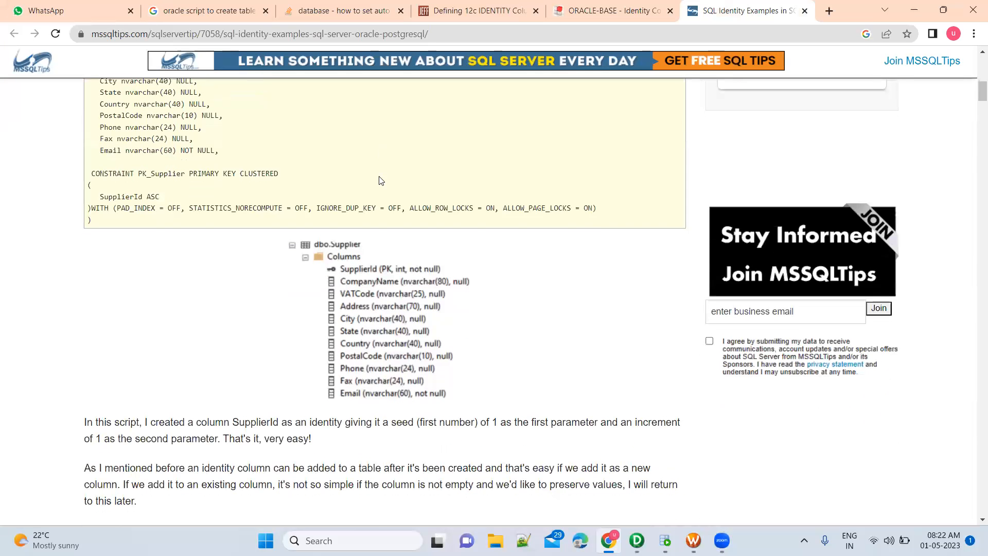
left_click(805, 10)
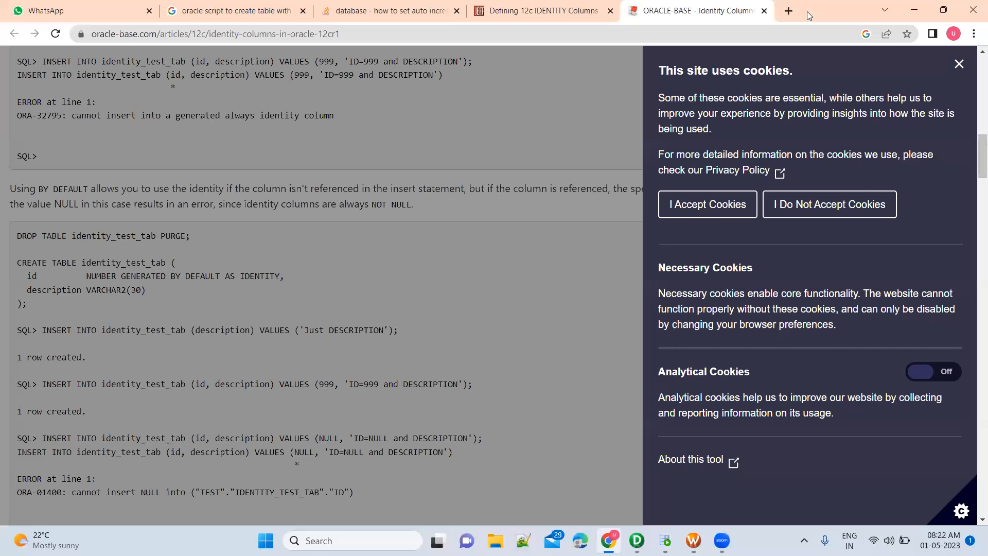
Open the "2 Ways To Create Auto Increment Column In Oracle" result from Google and find its IDENTITY column example.
left_click(192, 7)
scroll(309, 360, "down", 3)
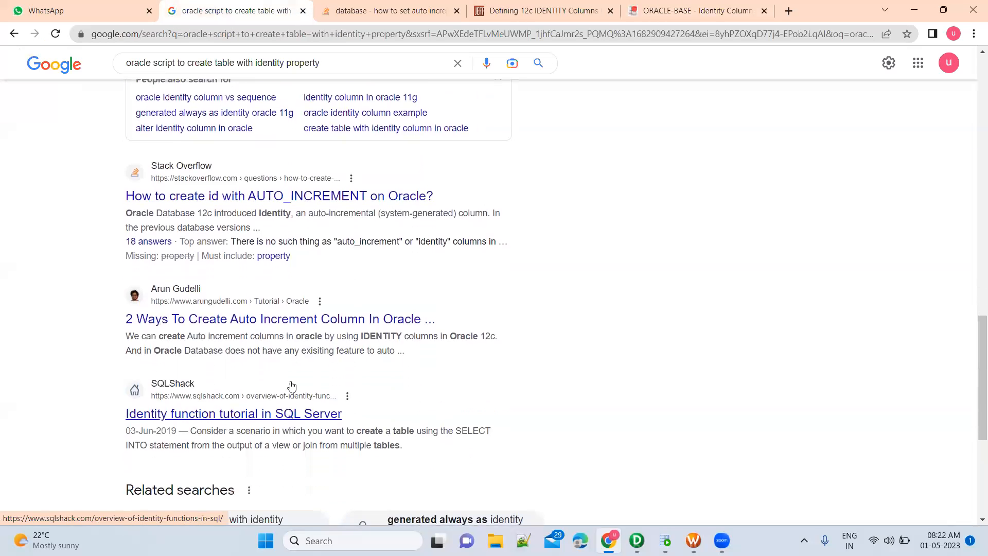
middle_click(330, 319)
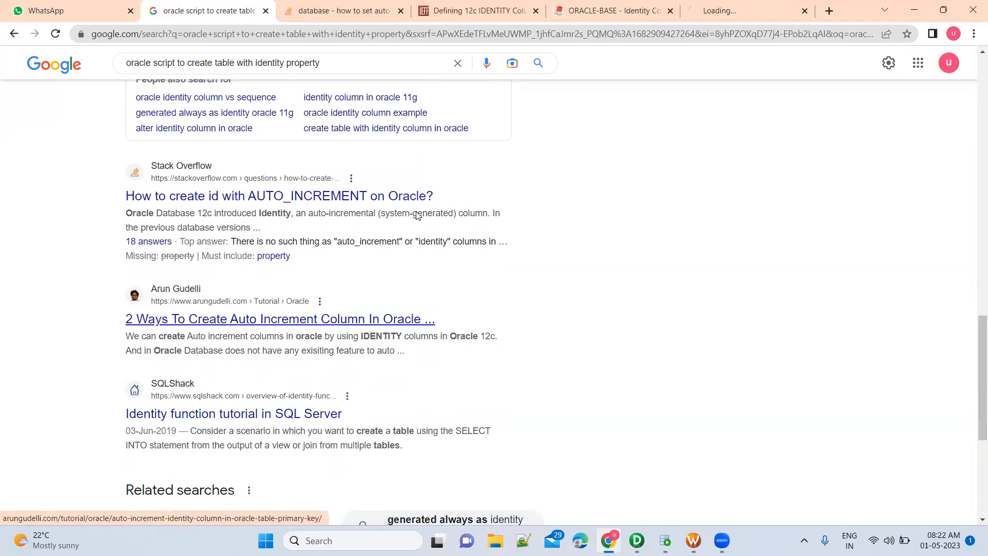
left_click(746, 10)
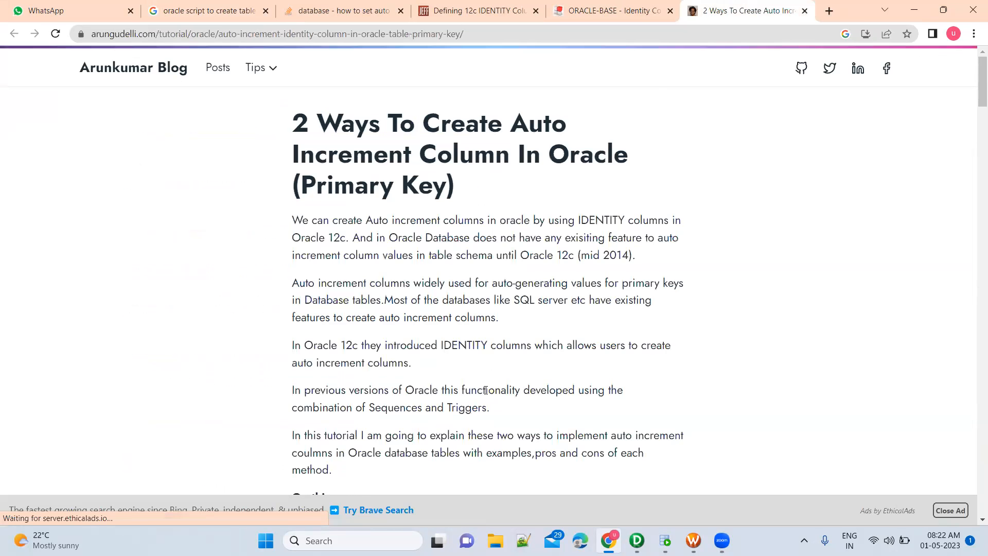
scroll(486, 390, "down", 5)
scroll(486, 391, "down", 6)
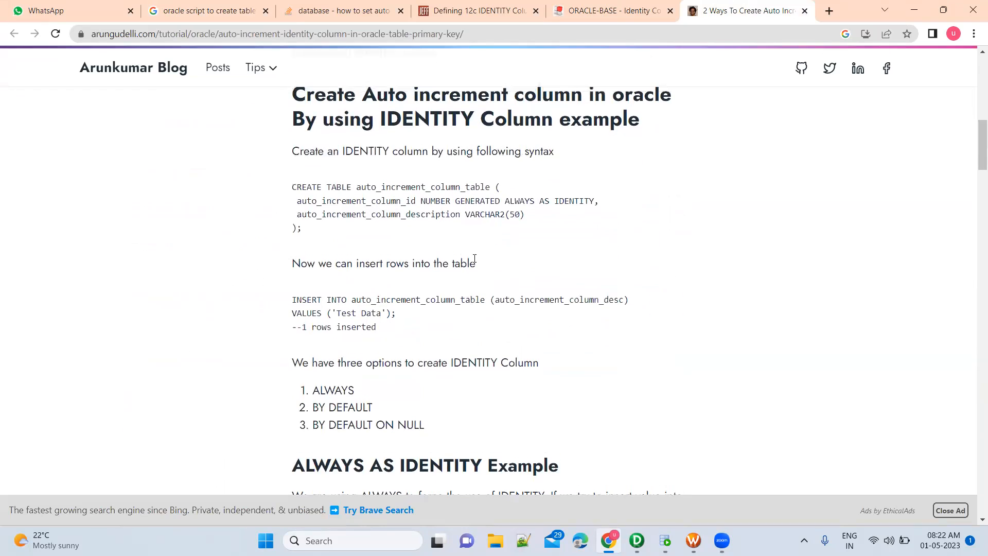
Copy "GENERATED ALWAYS AS IDENTITY" from the article's auto_increment_column_table script.
mouse_move(438, 203)
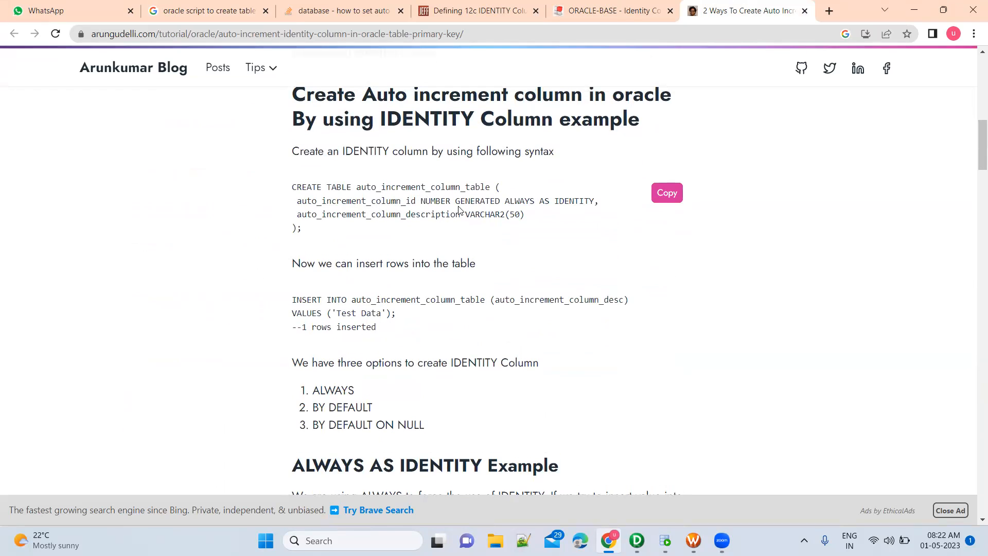
left_click_drag(457, 199, 596, 201)
key("ctrl+c")
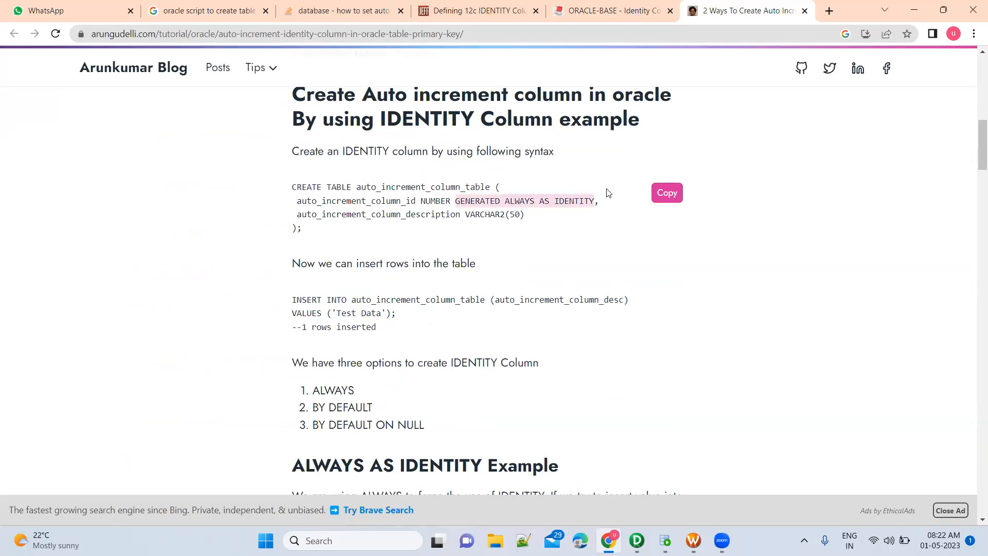
Switch to Oracle SQL Developer and redefine EMP_ID as "NUMNER GENERATED ALWAYS AS IDENTITY", replacing the INT IDENTITY(1, 1) NOT NULL definition.
key("alt+Tab")
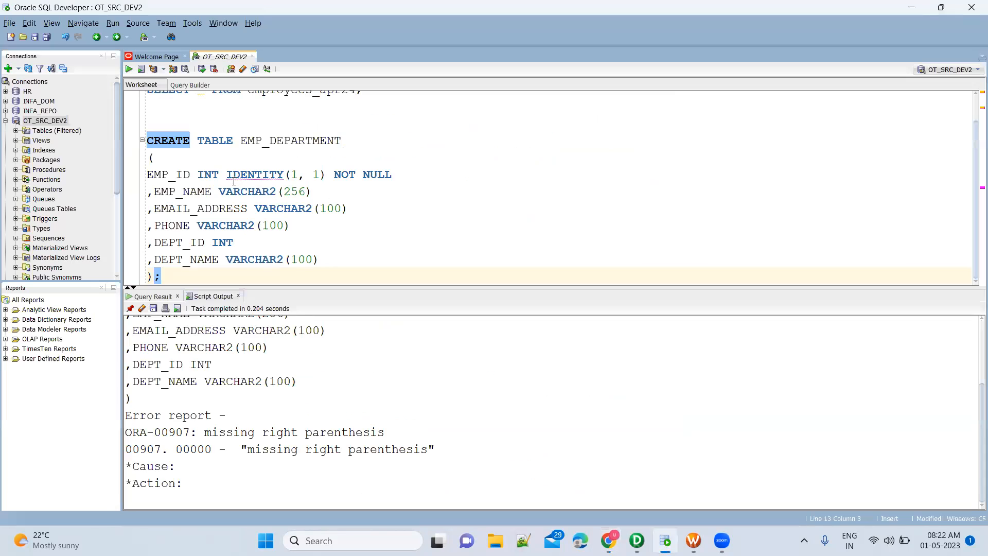
double_click(208, 173)
type("NUMNE")
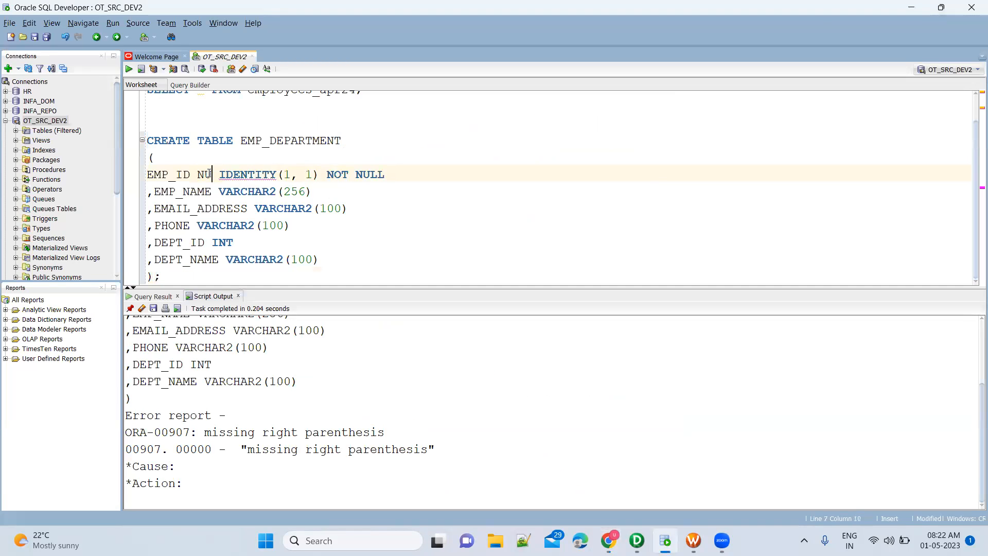
type("R")
key("ctrl+shift+Right")
key("ctrl+shift+Right")
key("ctrl+shift+Right")
key("ctrl+shift+Right")
key("ctrl+shift+Right")
key("ctrl+shift+Right")
key("ctrl+shift+Right")
key("ctrl+shift+Right")
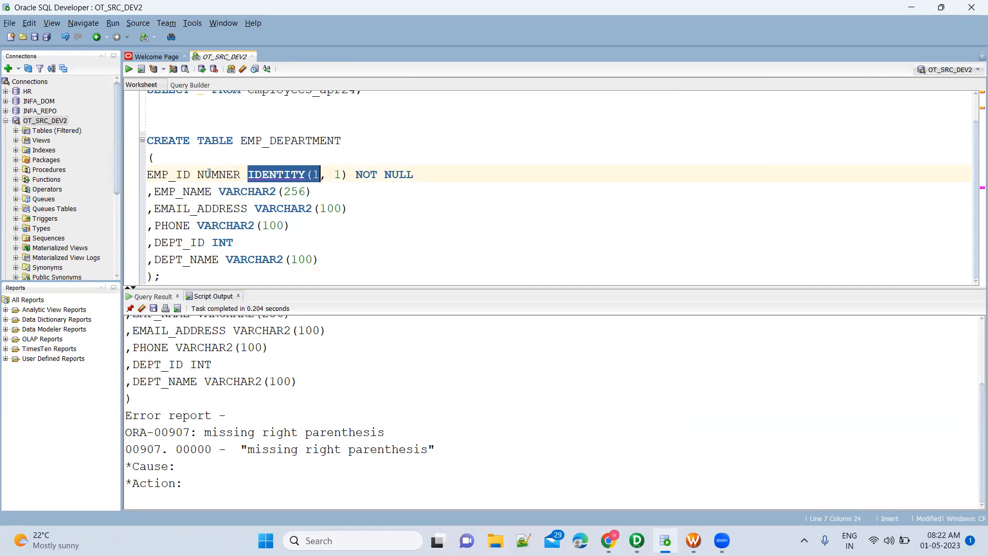
key("ctrl+v")
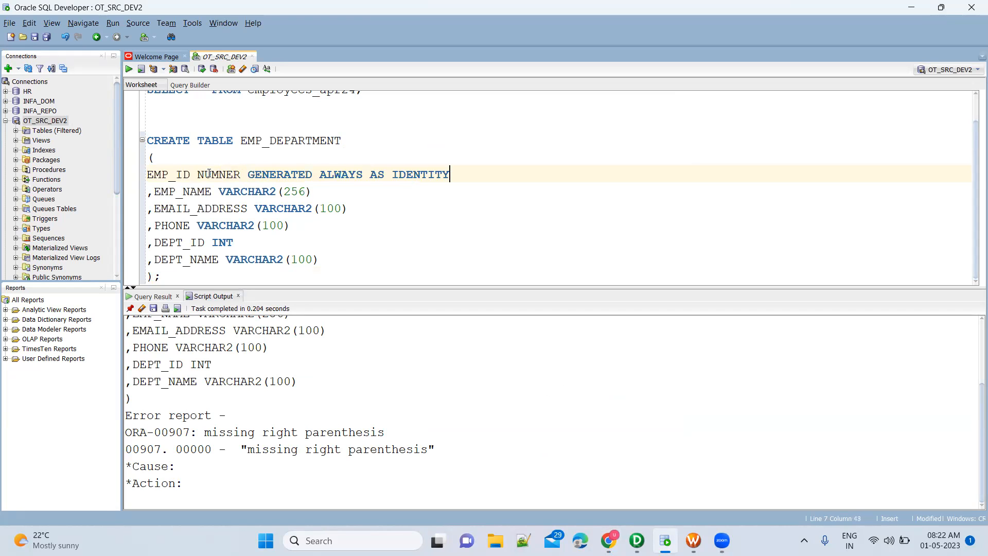
Clear the script output and try to run the CREATE TABLE EMP_DEPARTMENT statement.
left_click(142, 308)
left_click(201, 140)
left_click(128, 71)
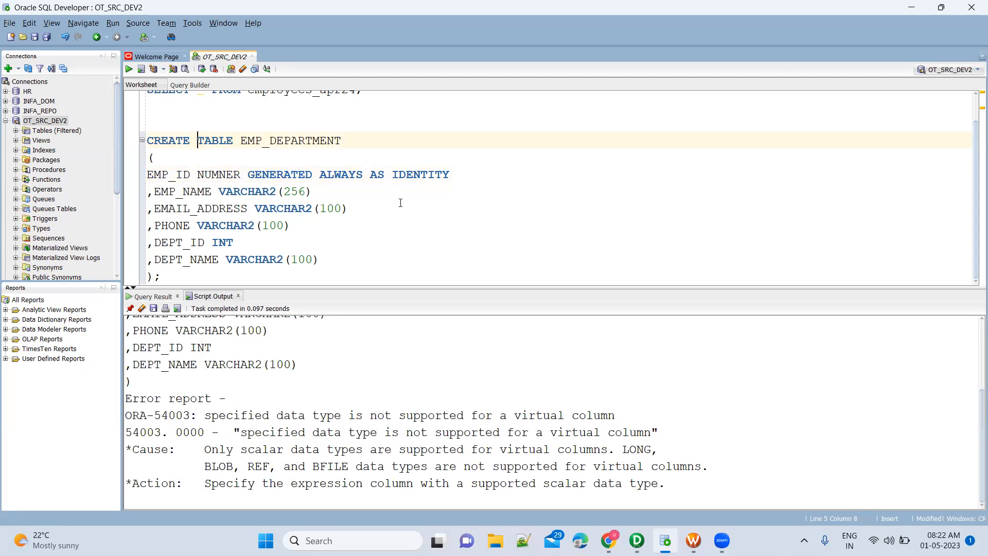
Return to the auto-increment article in the browser and examine its ALWAYS, BY DEFAULT and BY DEFAULT ON NULL identity examples.
key("alt+Tab")
scroll(418, 356, "down", 6)
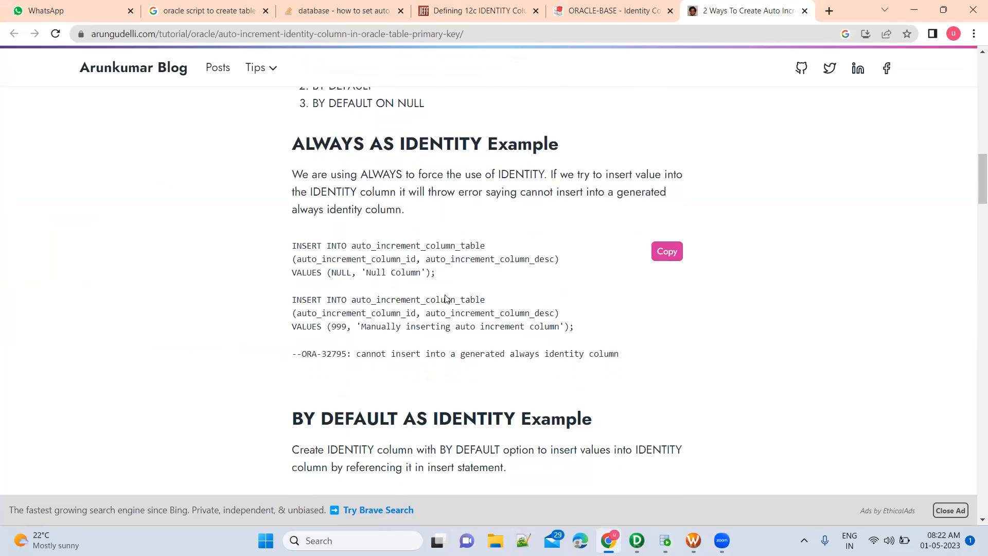
scroll(453, 339, "down", 3)
scroll(453, 339, "down", 3)
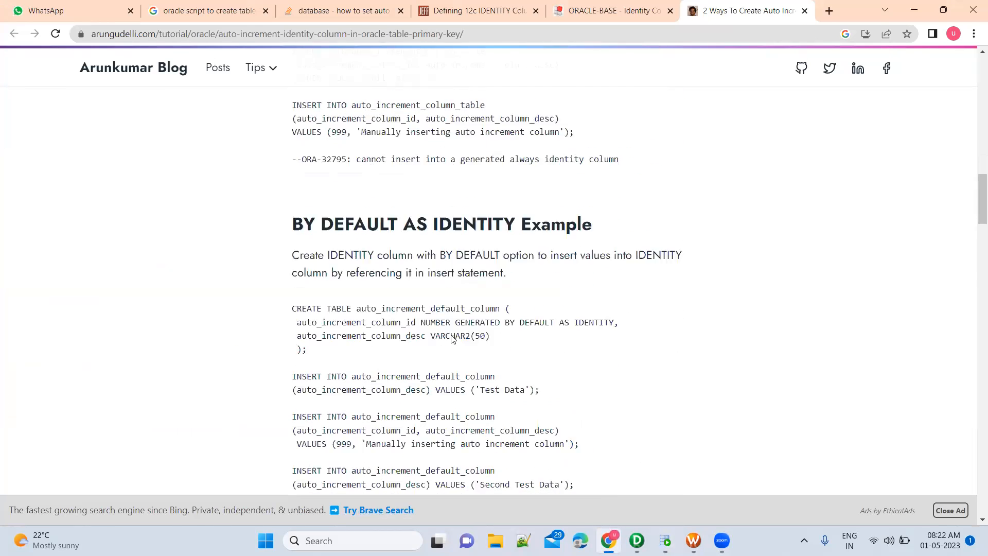
scroll(453, 335, "down", 7)
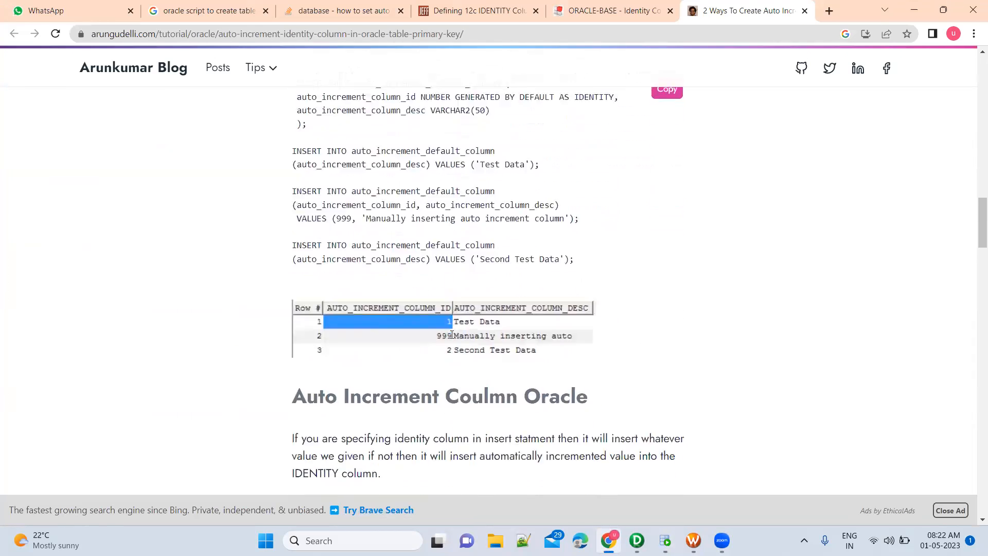
scroll(452, 334, "down", 3)
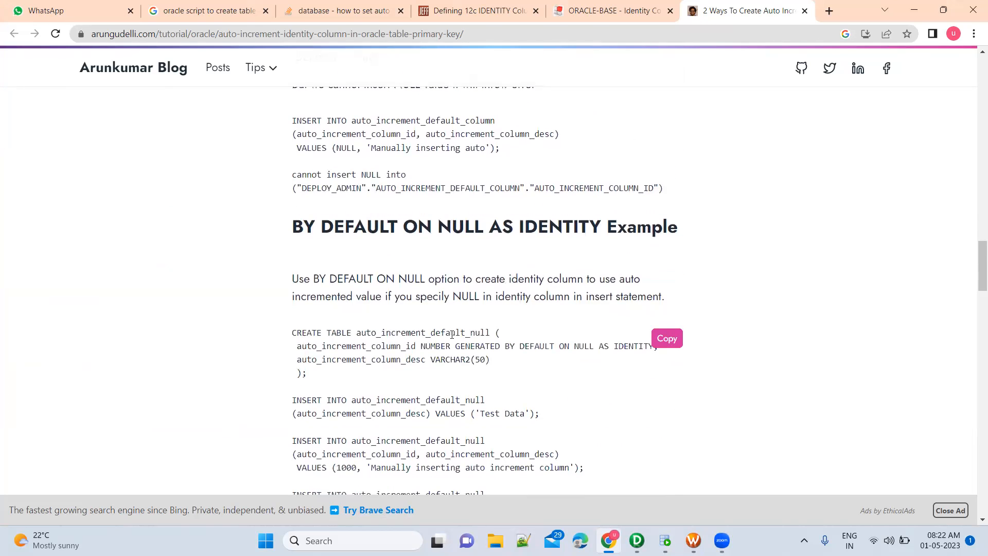
scroll(452, 334, "down", 7)
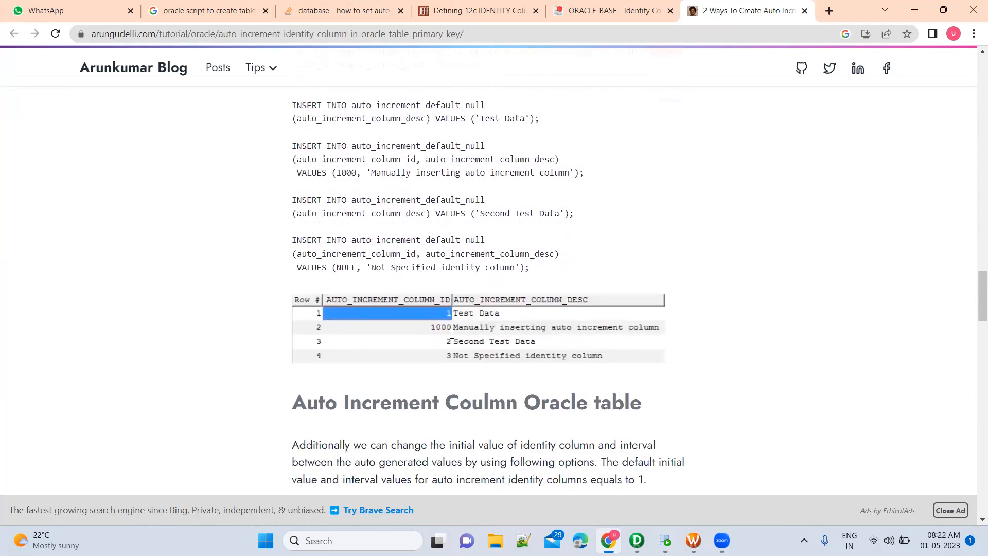
scroll(523, 240, "down", 4)
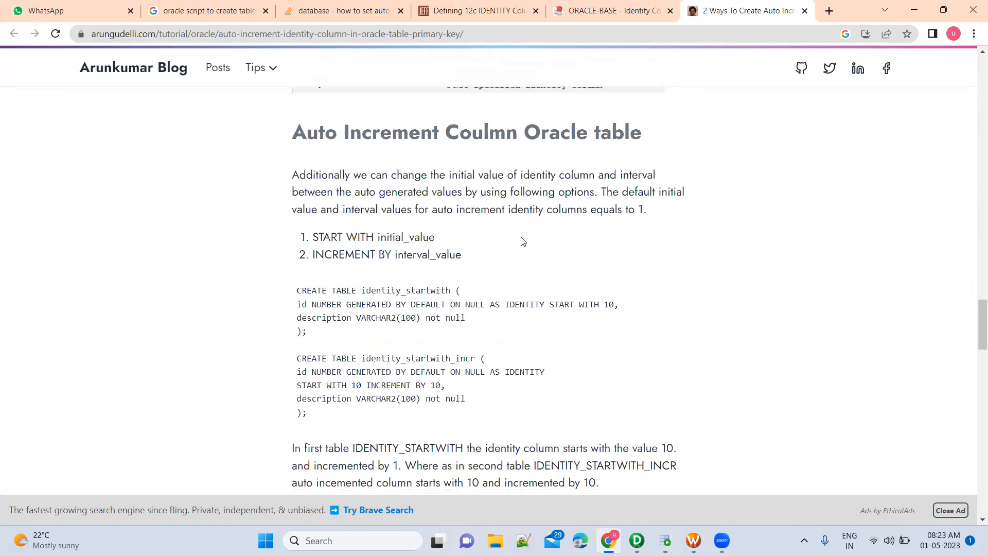
Highlight the identity clauses in the identity_startwith and identity_startwith_incr scripts to examine the START WITH and INCREMENT BY options.
mouse_move(430, 336)
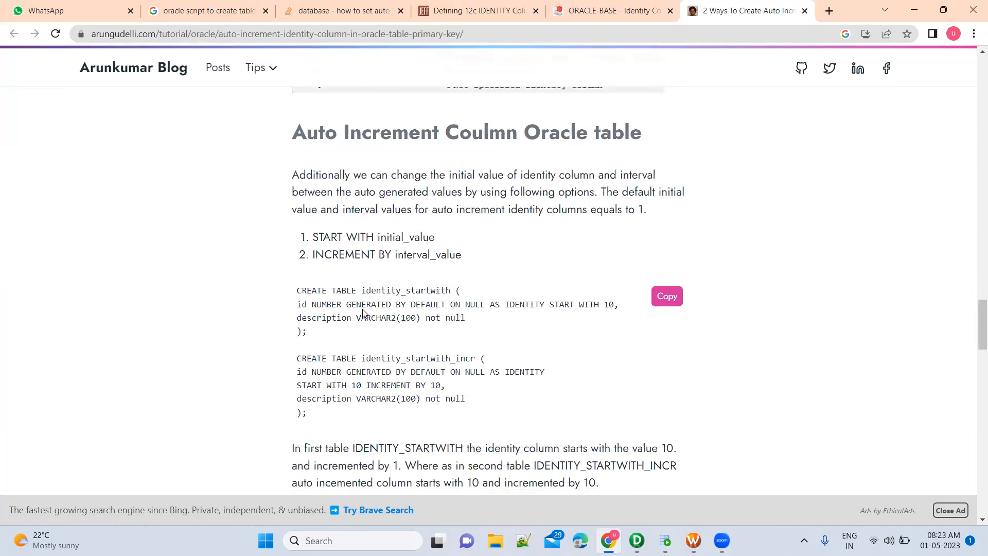
left_click_drag(348, 305, 612, 305)
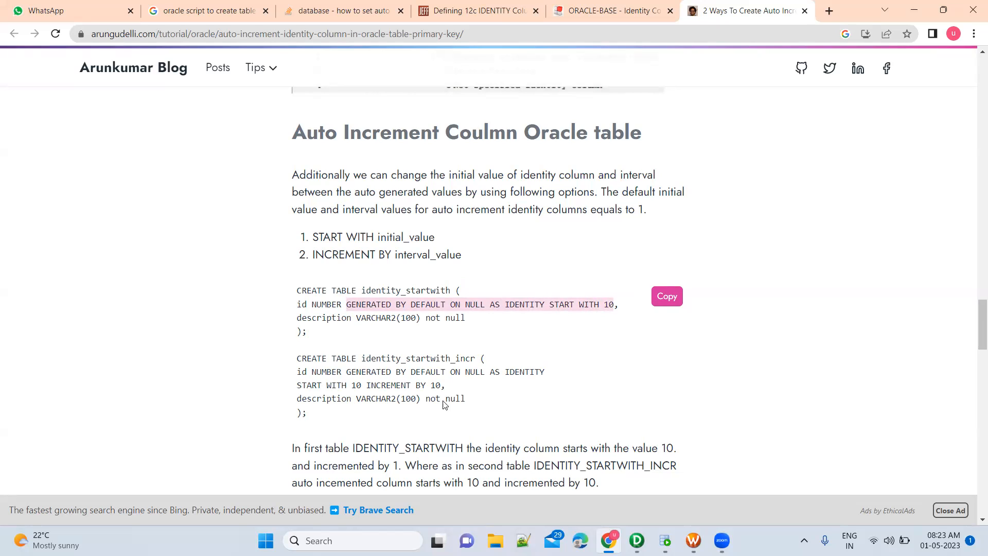
left_click(438, 380)
scroll(438, 380, "down", 1)
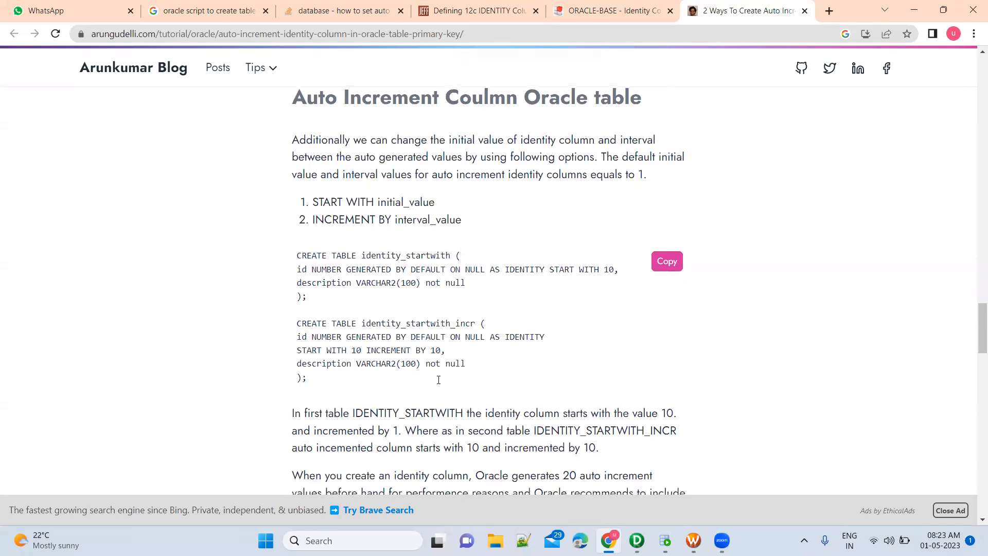
scroll(439, 383, "down", 1)
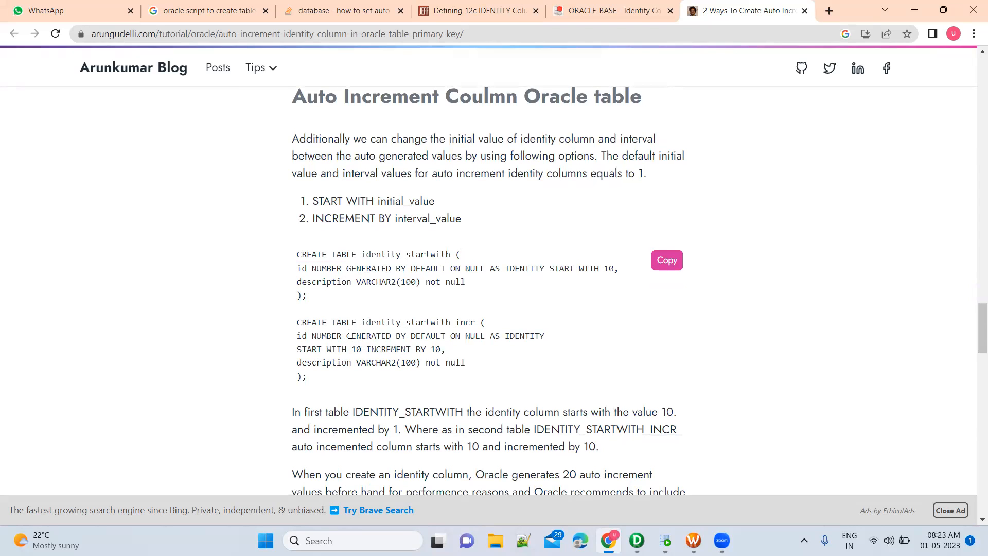
left_click_drag(354, 335, 440, 348)
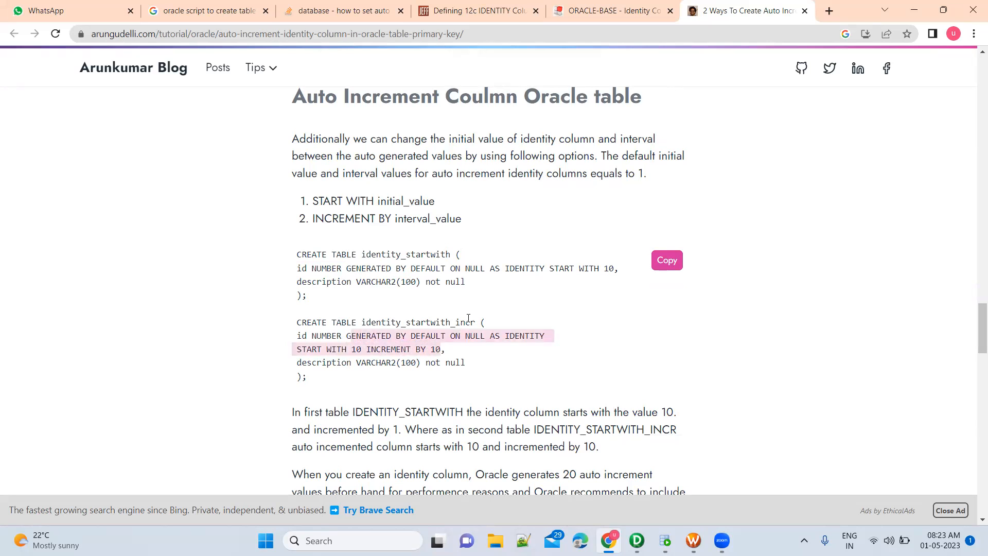
In Oracle SQL Developer, correct EMP_ID's data type to NUMBER, clear the script output and rerun the CREATE TABLE EMP_DEPARTMENT statement.
key("alt+Tab")
left_click_drag(249, 173, 385, 174)
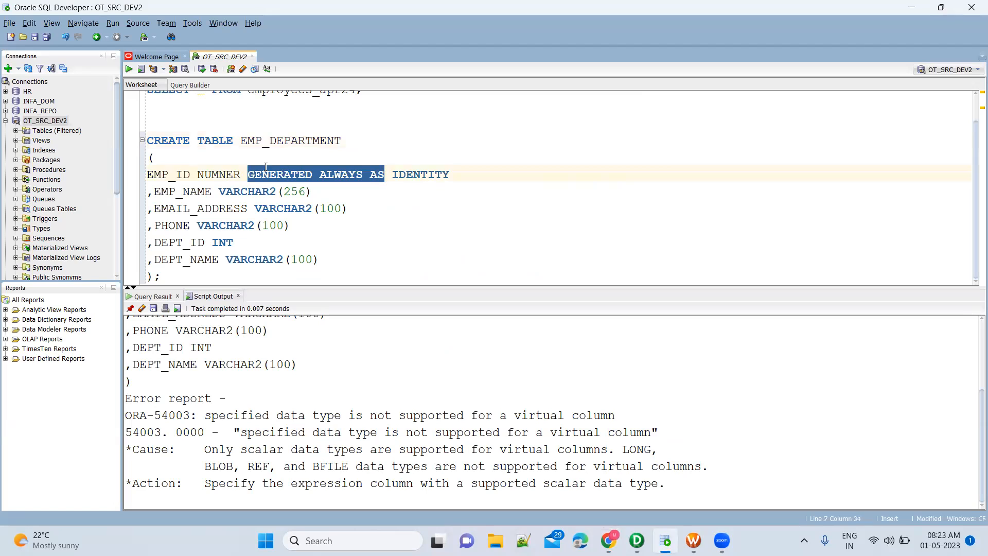
left_click(222, 174)
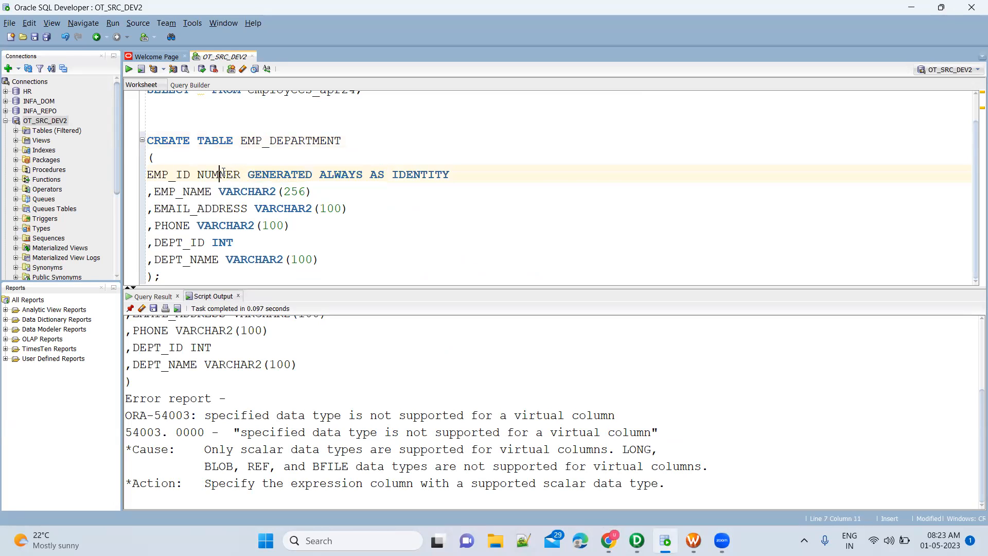
key("shift+Right")
type("B")
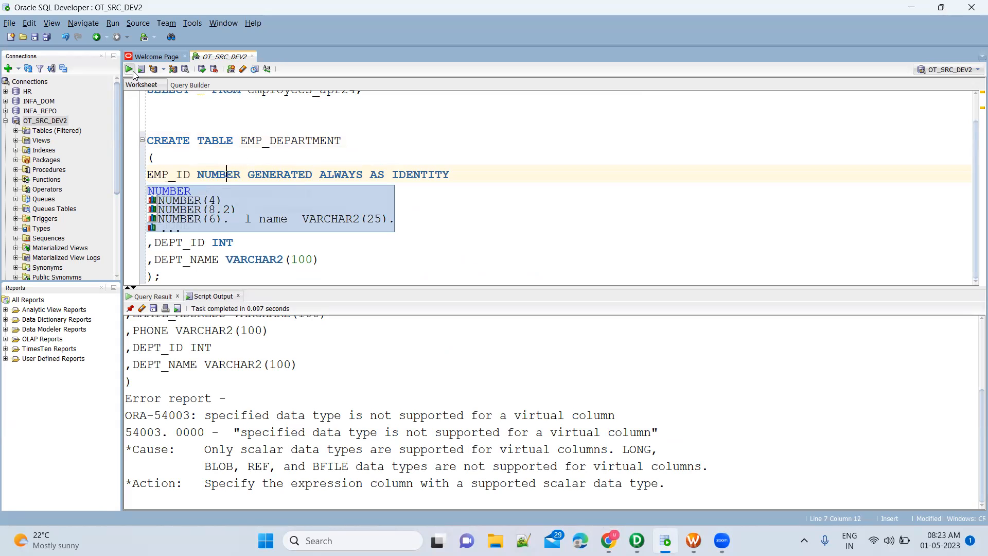
left_click(142, 308)
left_click(208, 173)
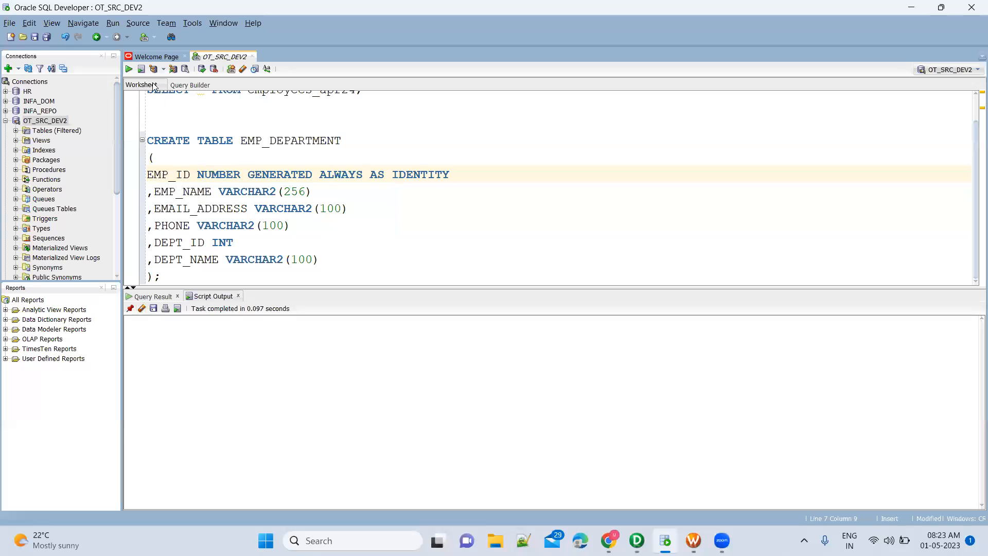
left_click(129, 69)
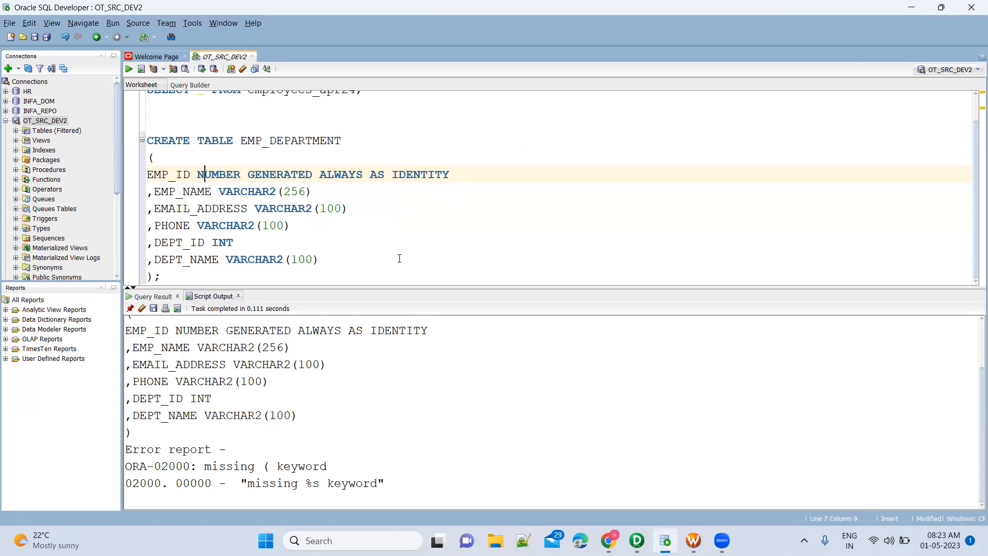
Replace EMP_ID's identity clause with the article's "GENERATED BY DEFAULT ON NULL AS IDENTITY START WITH 10 INCREMENT BY 10" from the identity_startwith_incr script.
key("alt+Tab")
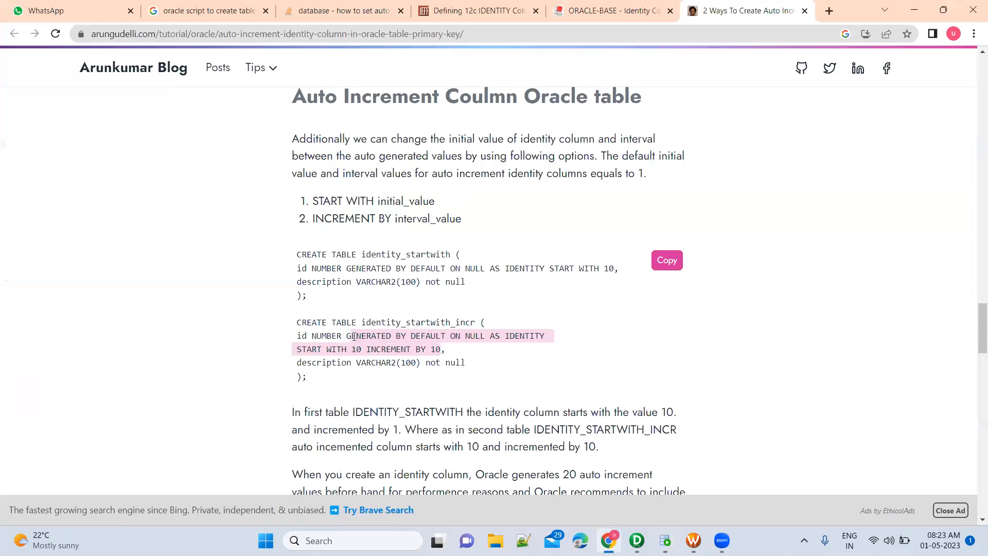
left_click(341, 336)
left_click_drag(347, 336, 442, 346)
key("alt+Tab")
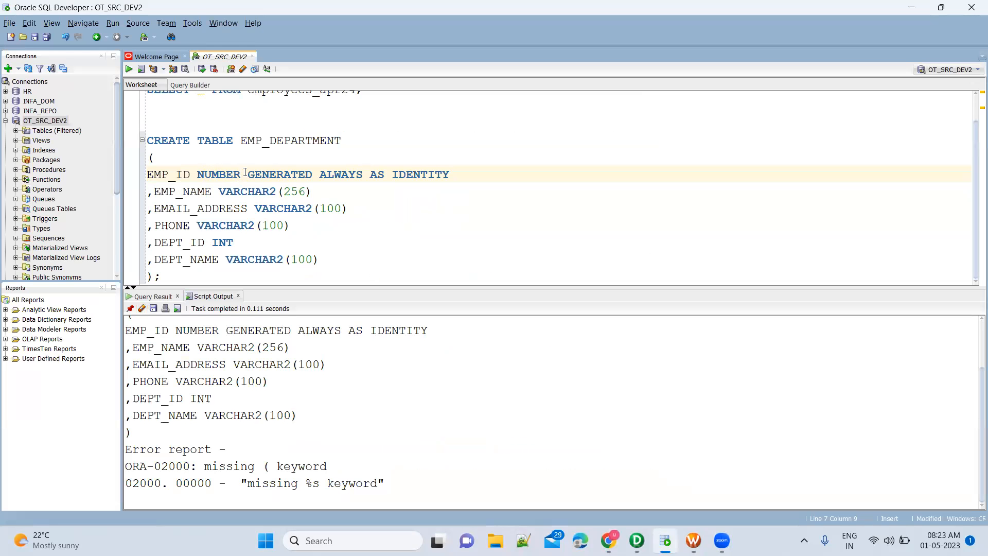
left_click(458, 174, "shift")
key("ctrl+v")
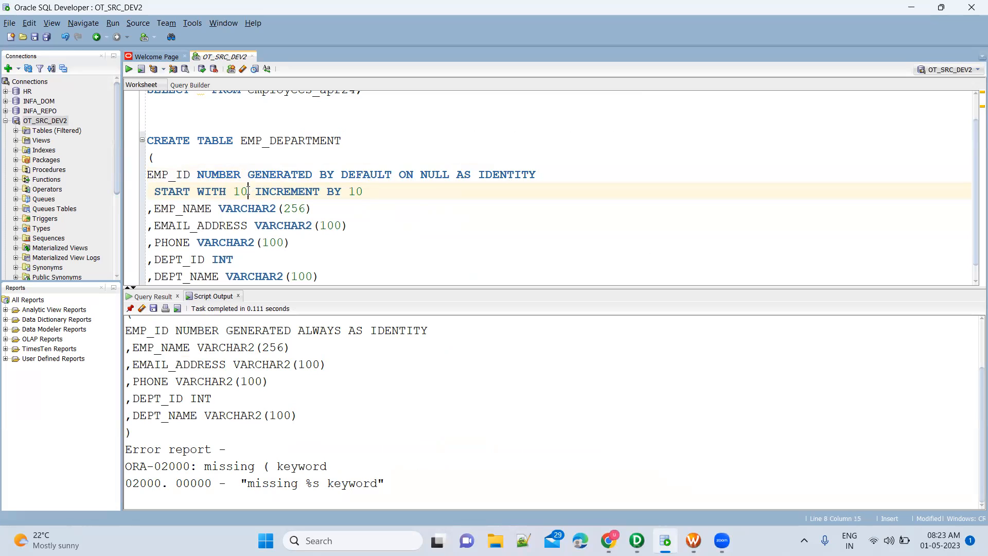
Change EMP_ID's identity clause to START WITH 1 INCREMENT BY 1, clear the script output and rerun the CREATE TABLE EMP_DEPARTMENT statement.
key("BackSpace")
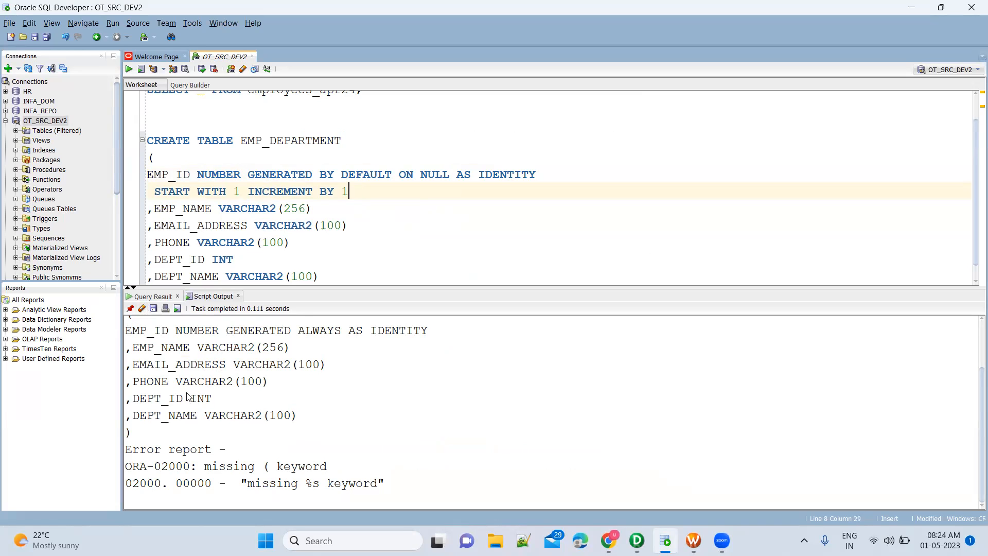
left_click(142, 310)
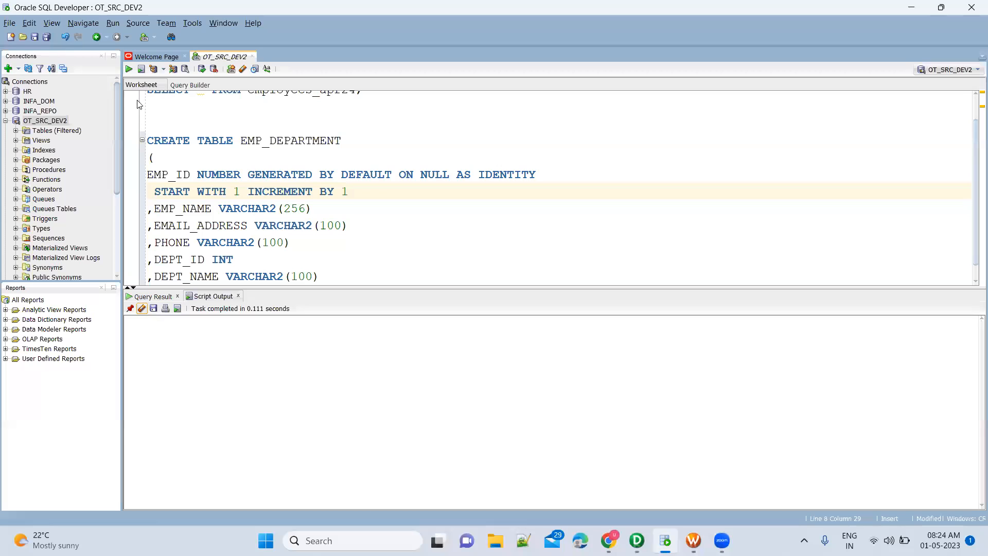
left_click(212, 141)
scroll(224, 177, "down", 1)
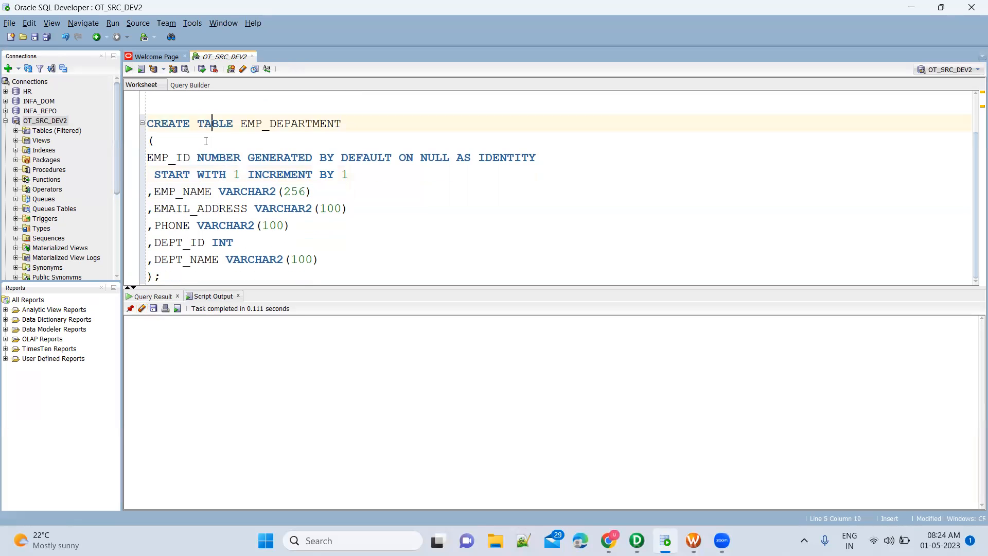
left_click(129, 69)
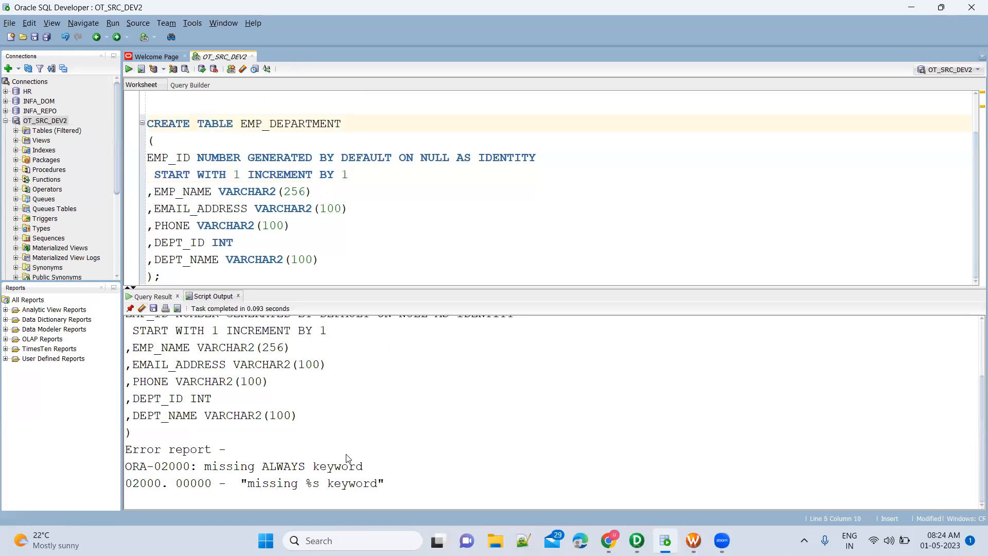
Replace EMP_ID's whole identity clause with NOT NULL in the CREATE TABLE EMP_DEPARTMENT statement.
left_click(337, 218)
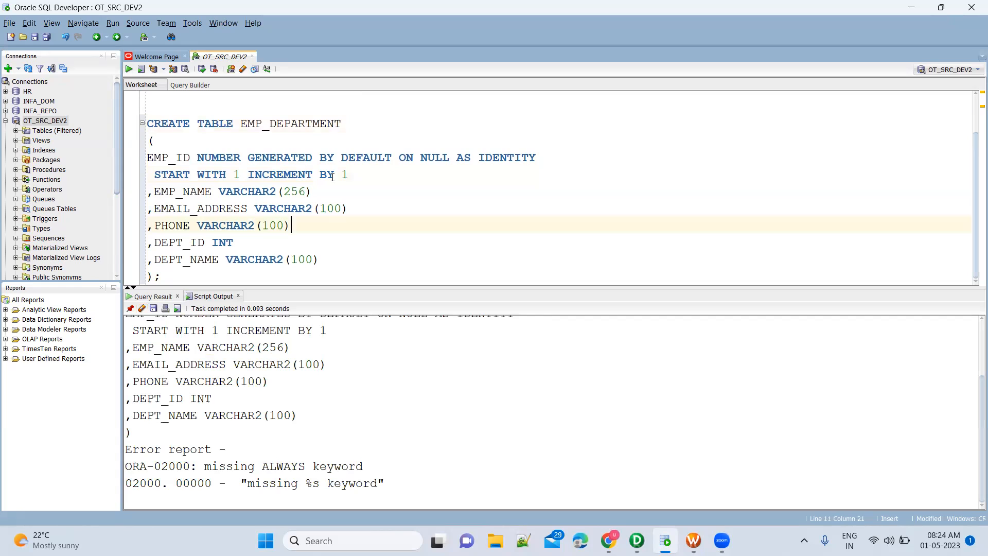
left_click(283, 191)
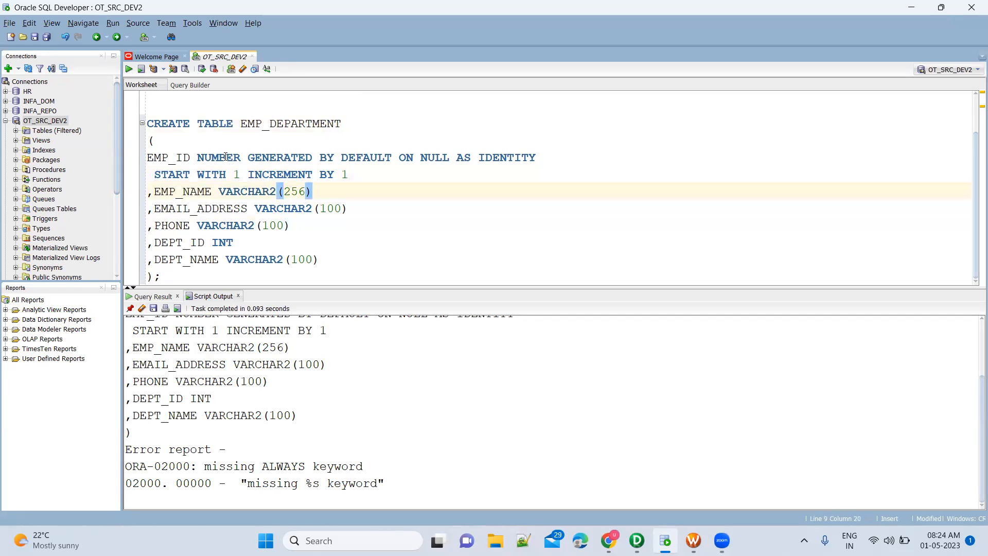
left_click(249, 157)
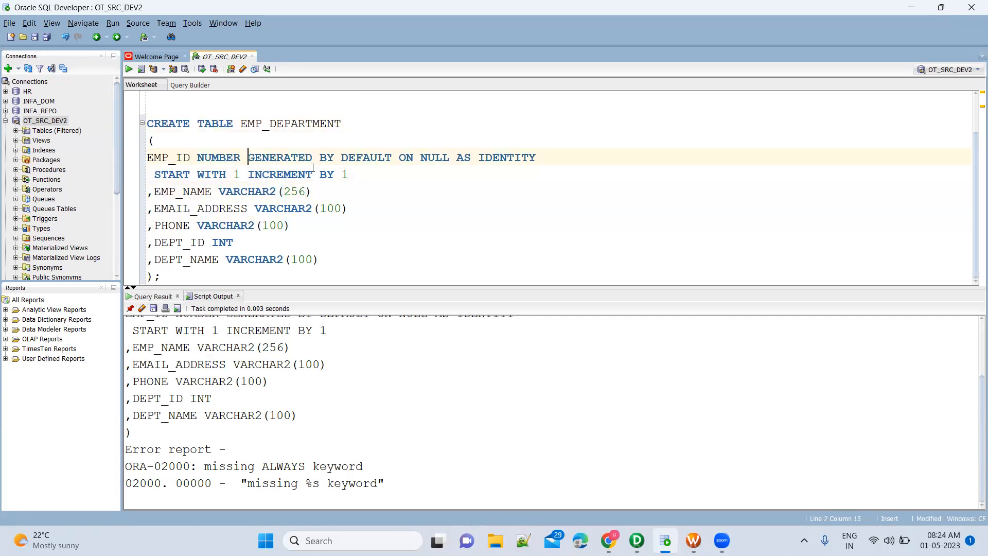
left_click(353, 172, "shift")
key("Delete")
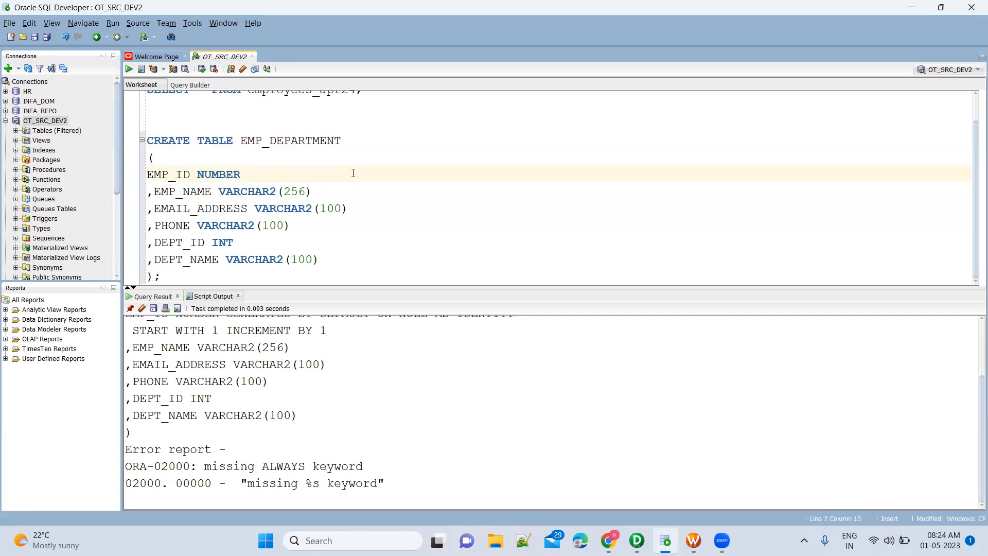
type("NOT NULL")
Clear the script output and run the simplified CREATE TABLE EMP_DEPARTMENT statement.
left_click(141, 308)
left_click(228, 194)
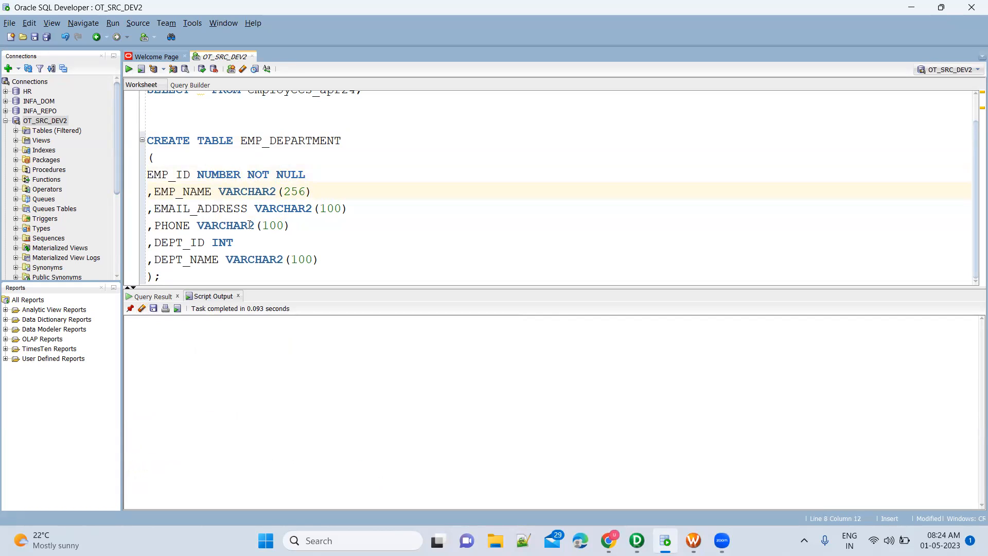
left_click(128, 69)
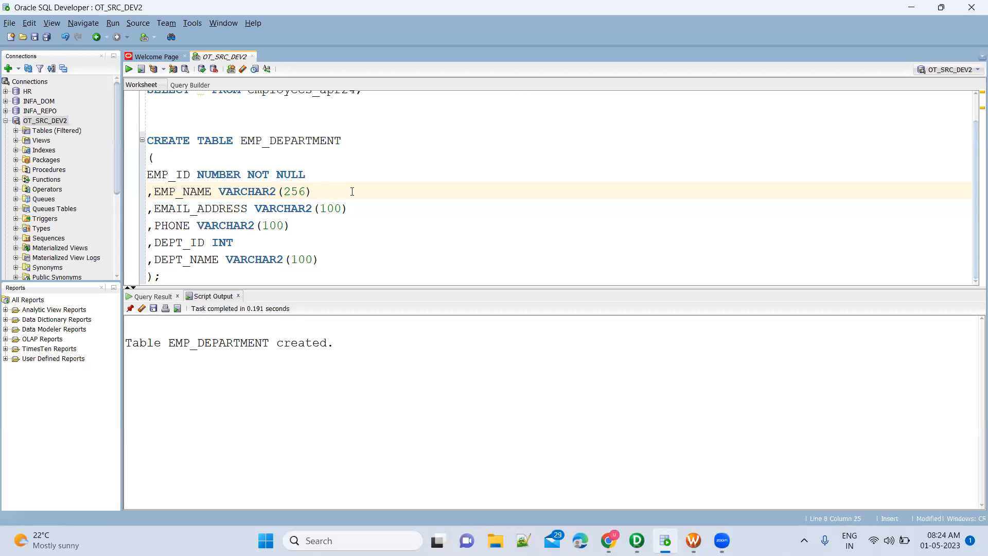
Switch to Informatica PowerCenter Designer and expand the Training folder's Targets in the repository tree.
key("alt+Tab")
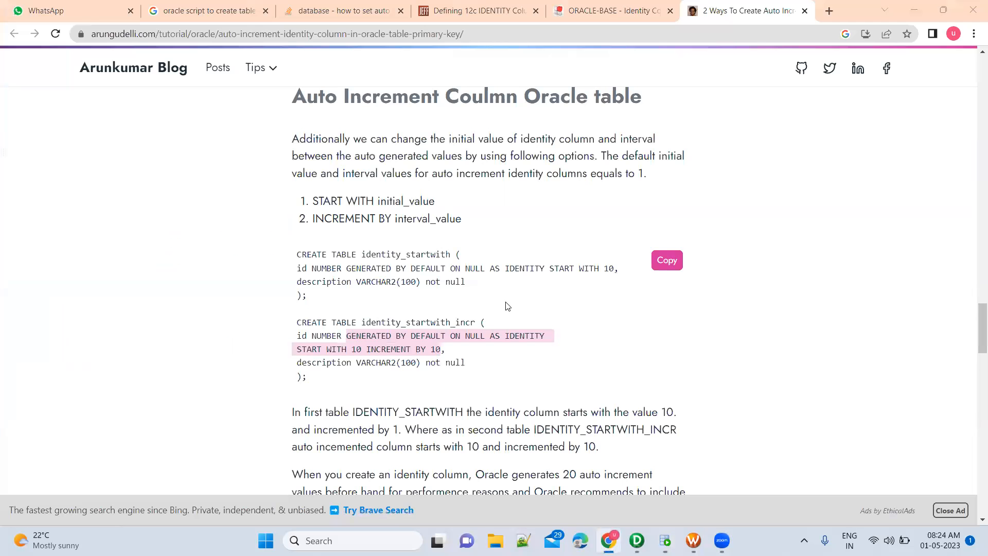
key("alt+Tab")
key("Tab")
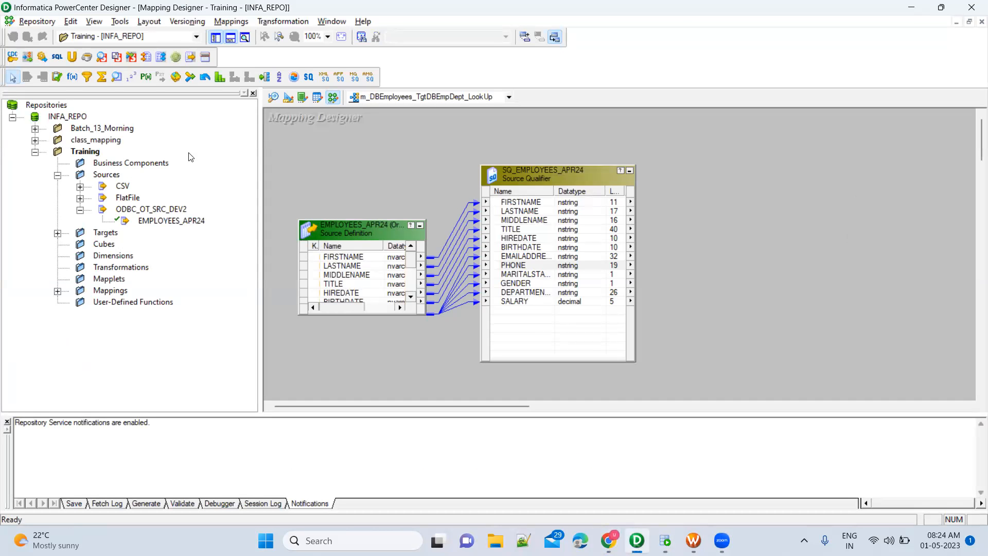
left_click(57, 233)
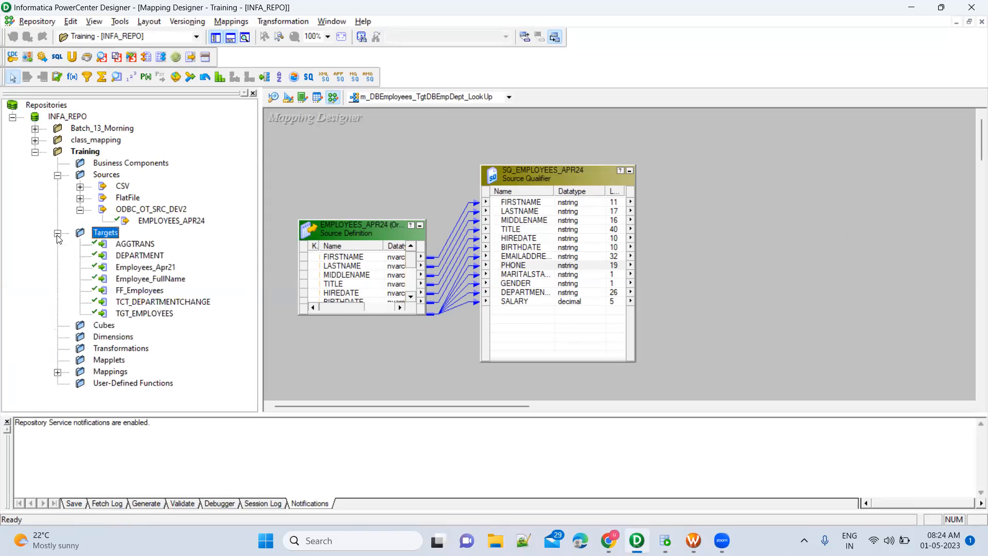
left_click(142, 303)
key("alt+Tab")
key("alt+Tab")
key("alt+Tab")
key("alt+Tab")
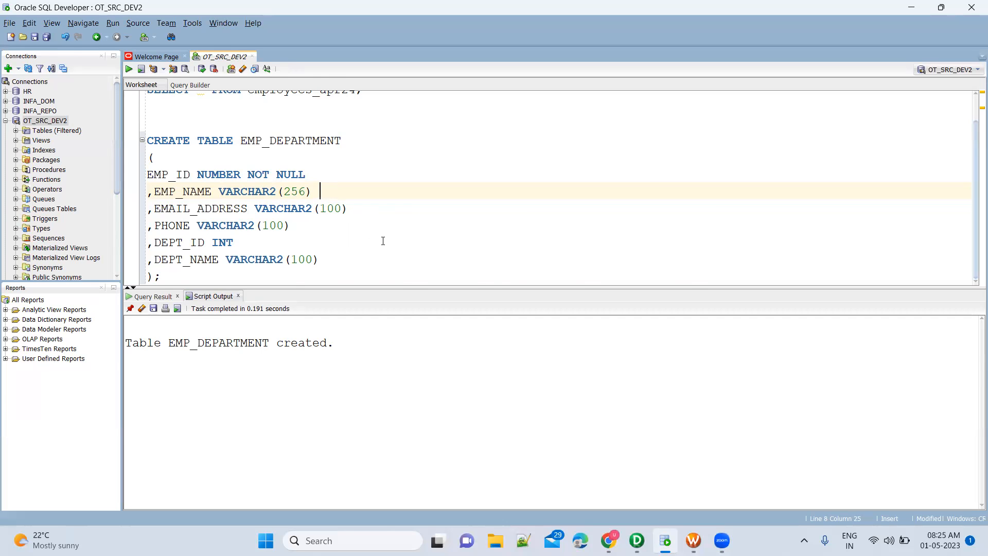
key("alt+Tab")
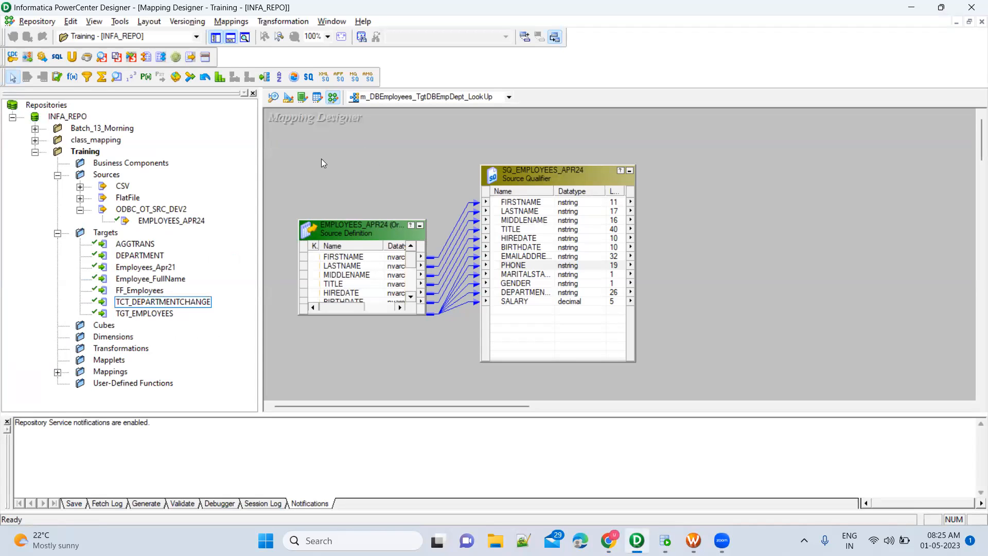
In the Target Designer, start a database table import and connect to ODBC_OT_SRC_DEV2 as OT_SRC_DEV2, entering the database password.
left_click(289, 97)
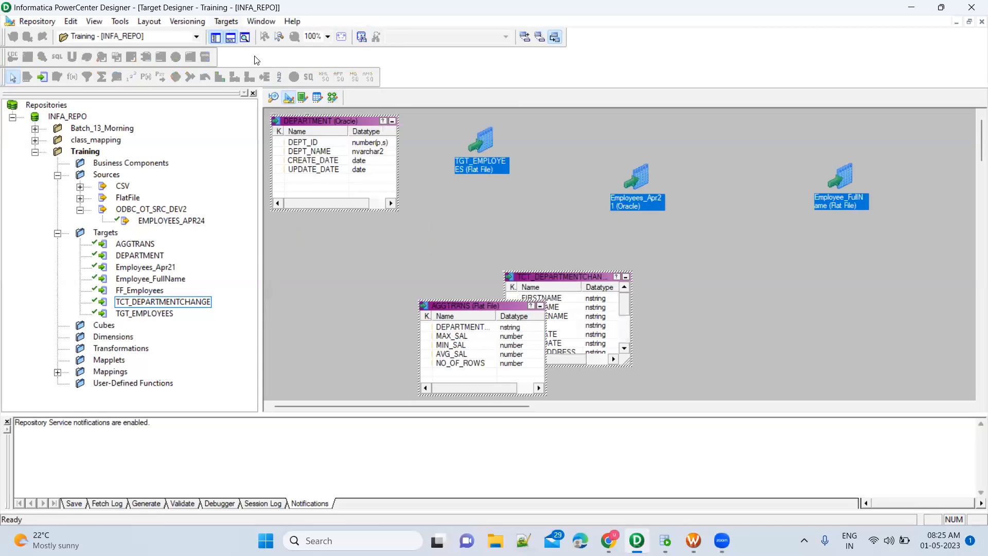
left_click(226, 21)
left_click(253, 36)
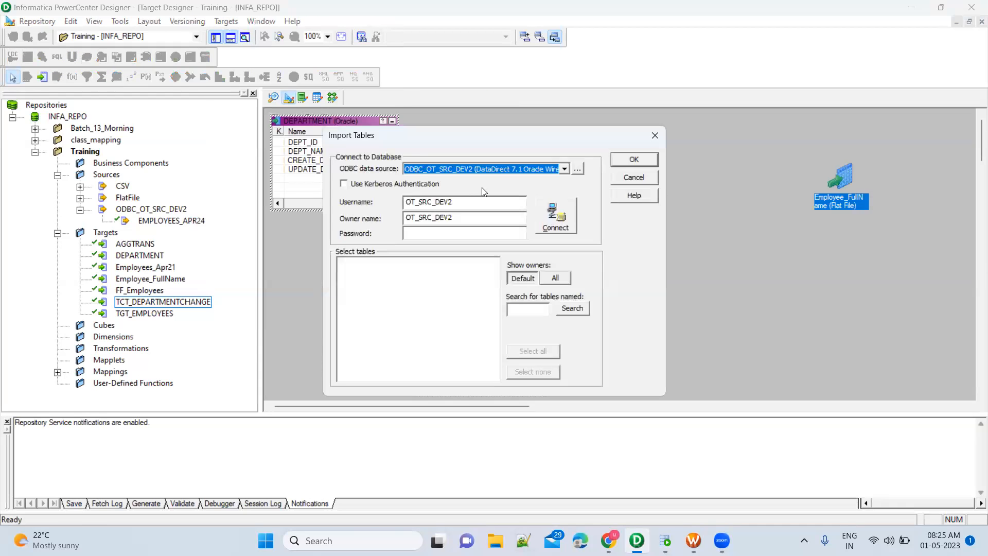
left_click(469, 234)
type("*****")
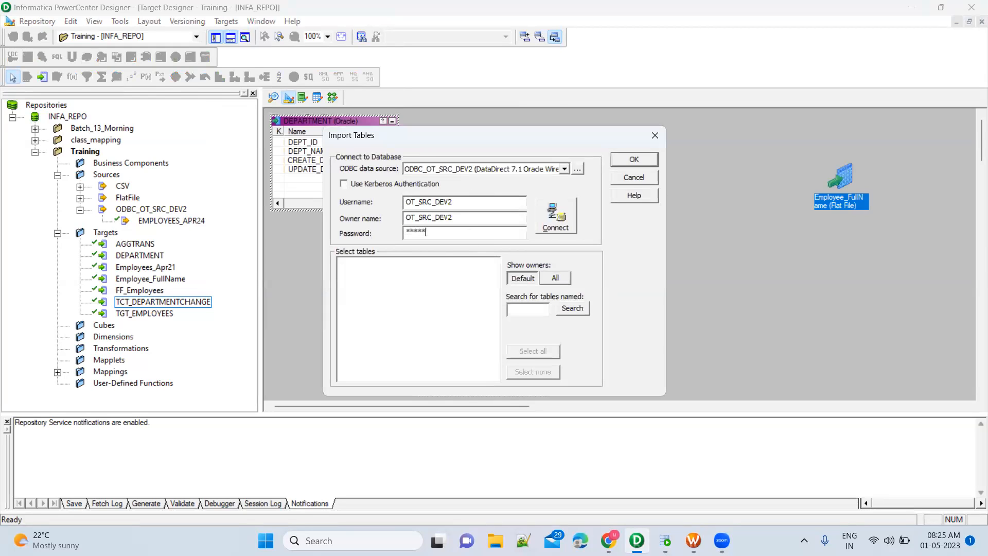
left_click(567, 209)
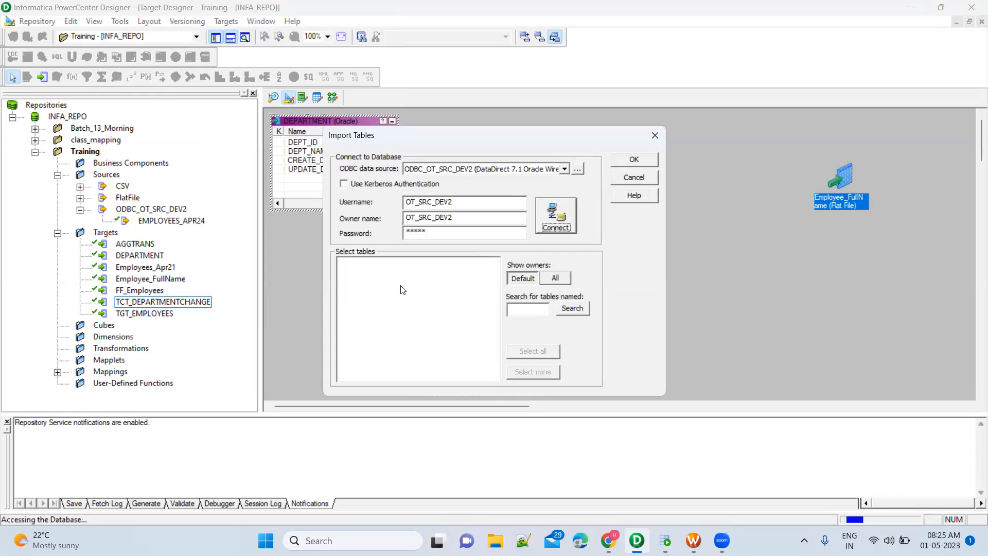
Import the EMP_DEPARTMENT table from the OT_SRC_DEV2 schema as a target definition.
left_click(341, 263)
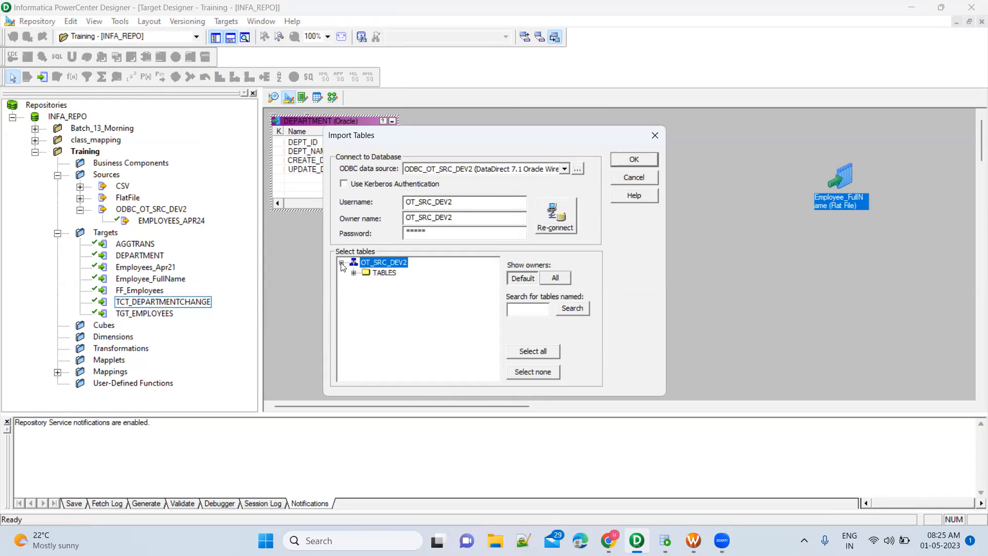
left_click(354, 273)
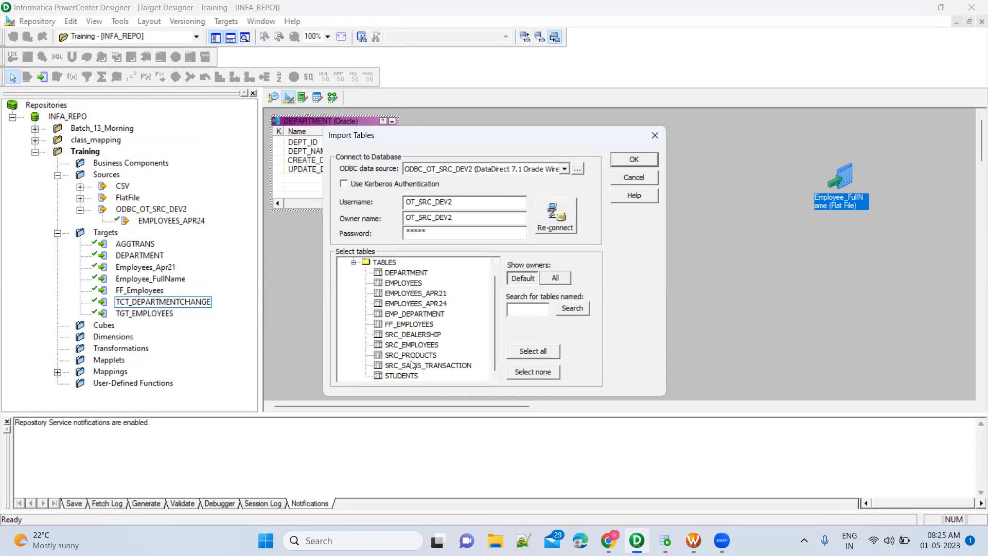
left_click(421, 316)
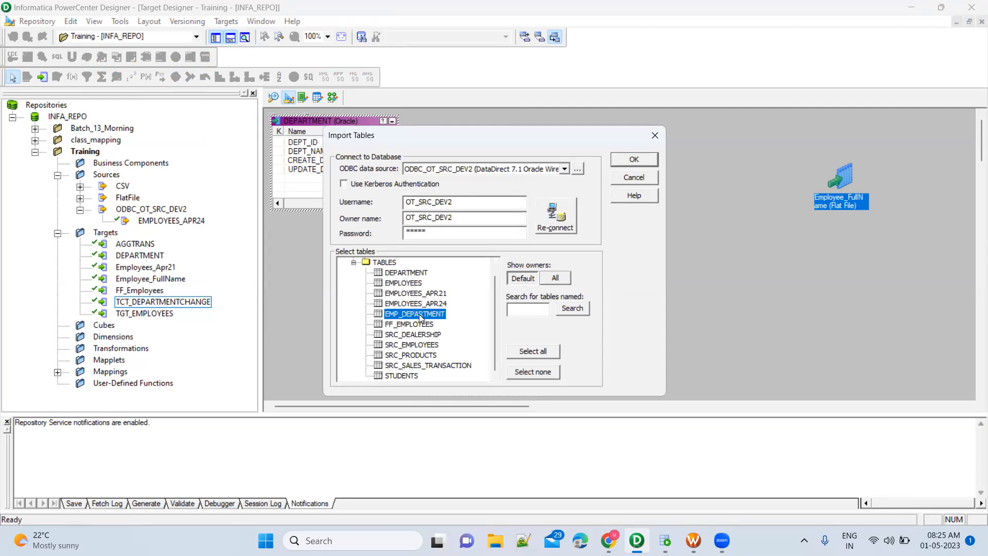
left_click(638, 159)
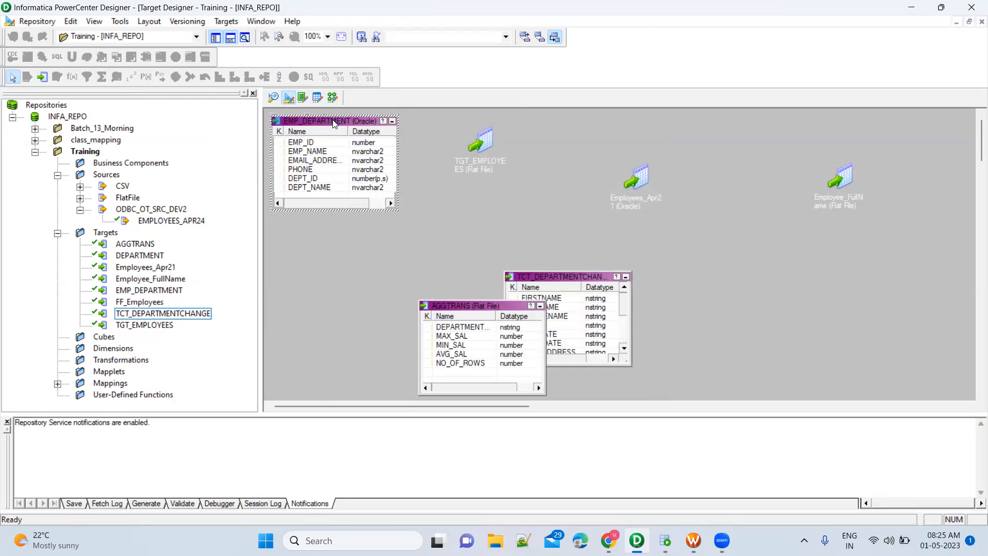
double_click(334, 122)
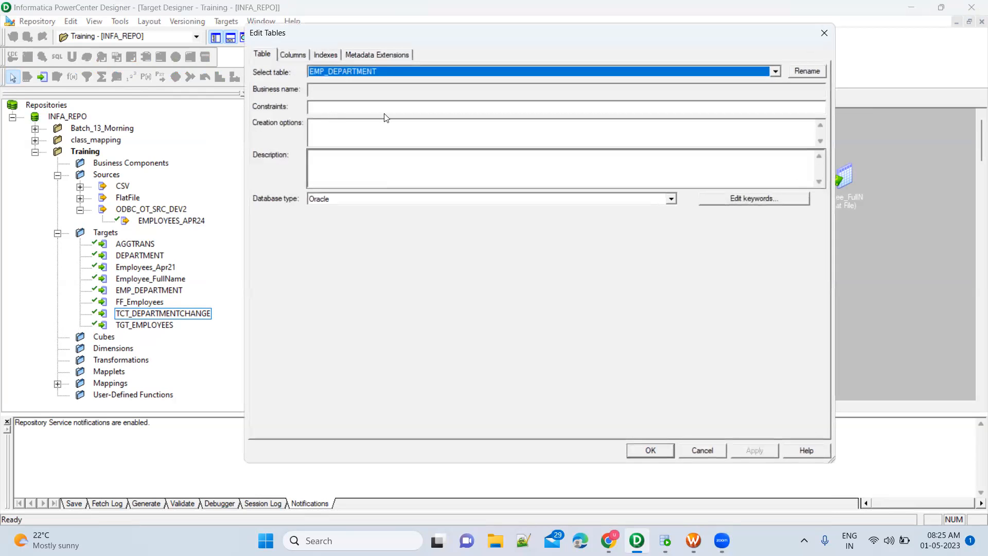
left_click(299, 57)
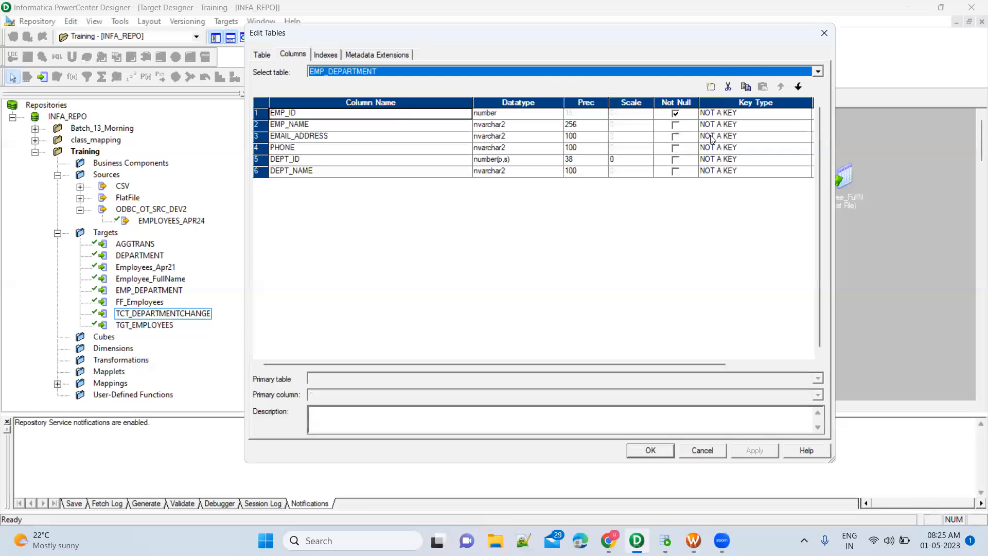
left_click(751, 113)
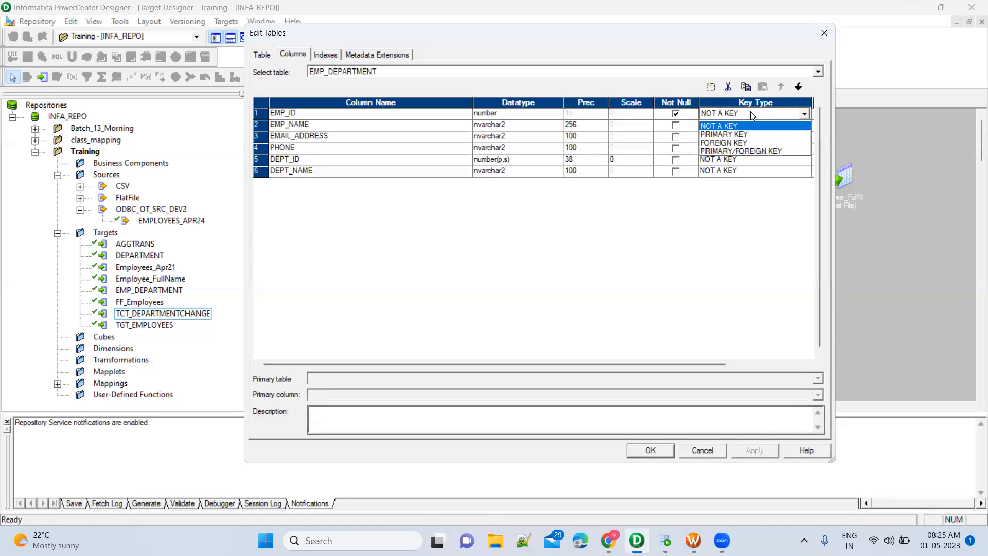
left_click(749, 134)
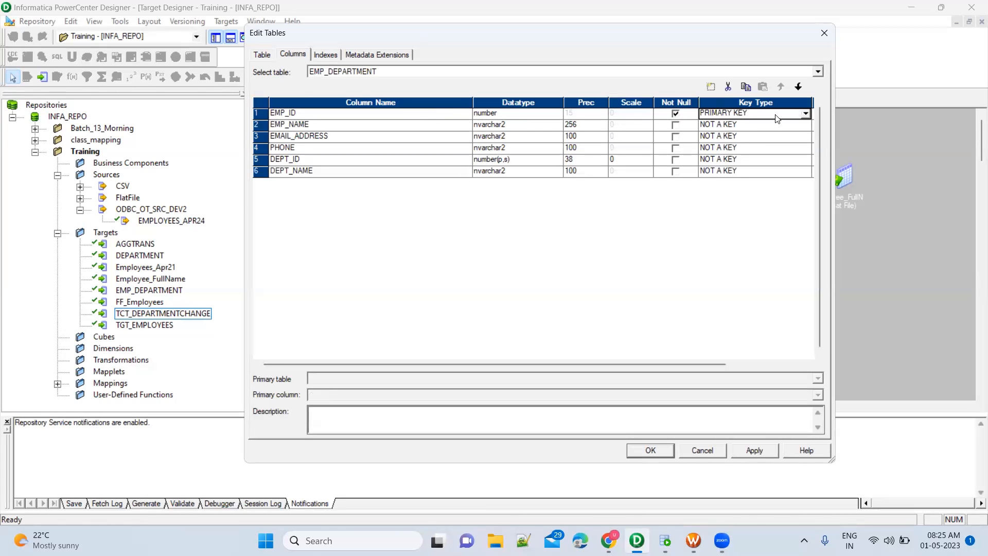
left_click(777, 117)
left_click(727, 124)
left_click(736, 114)
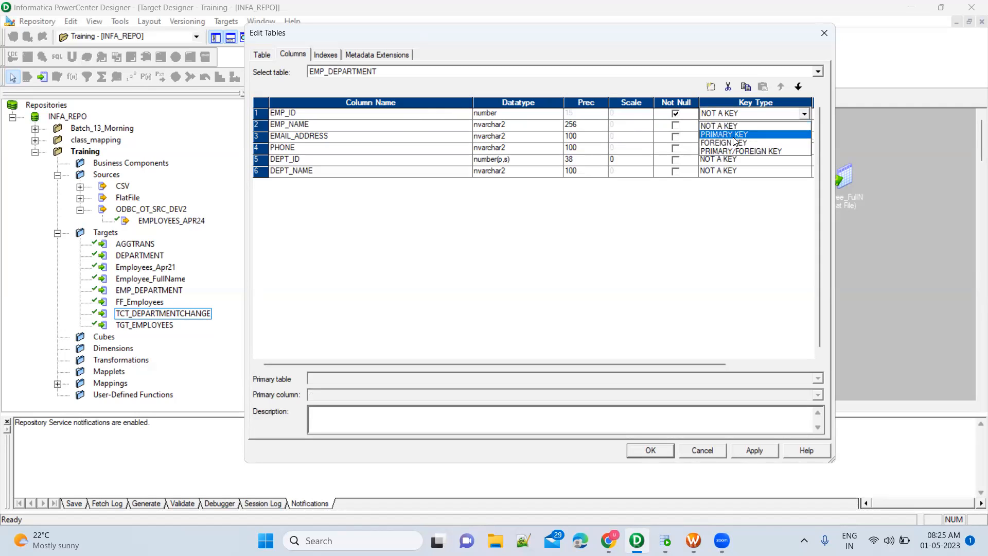
left_click(734, 136)
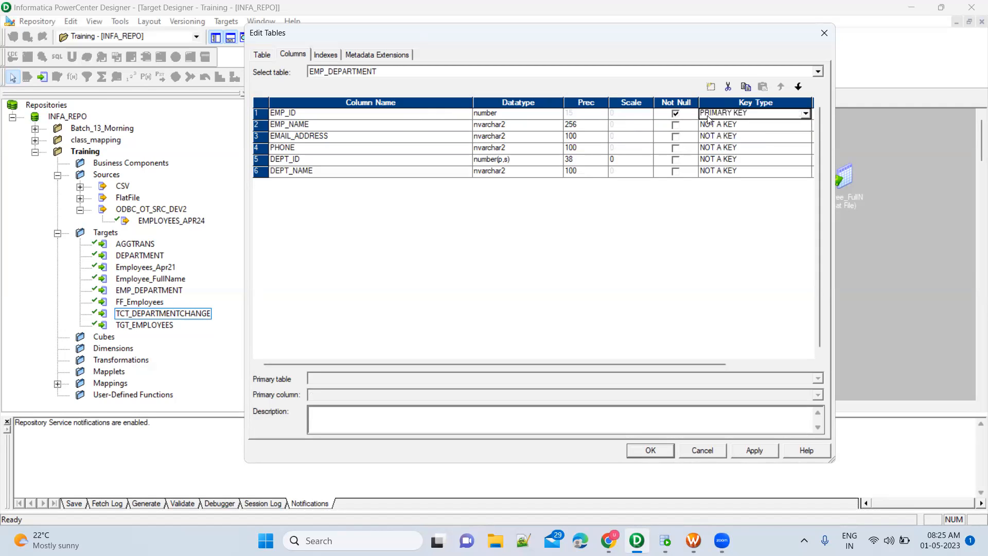
left_click(701, 451)
left_click(518, 277)
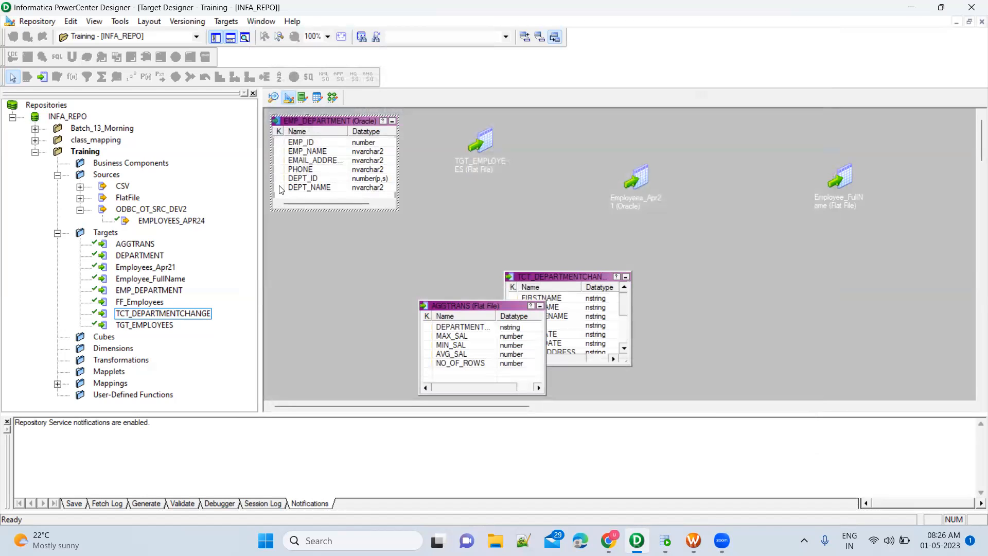
left_click(306, 145)
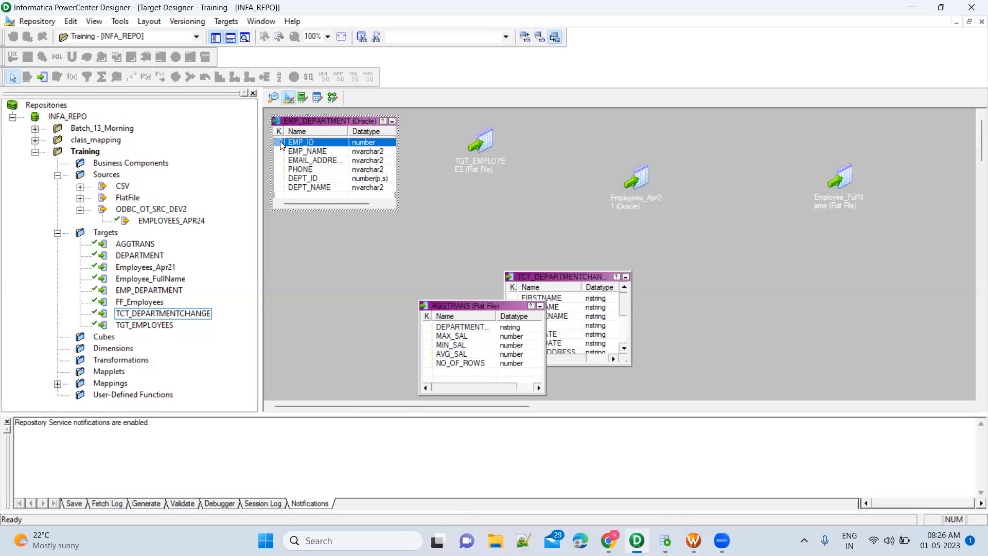
Edit the EMP_DEPARTMENT target definition and set the key type of the EMP_ID column to PRIMARY KEY.
double_click(323, 123)
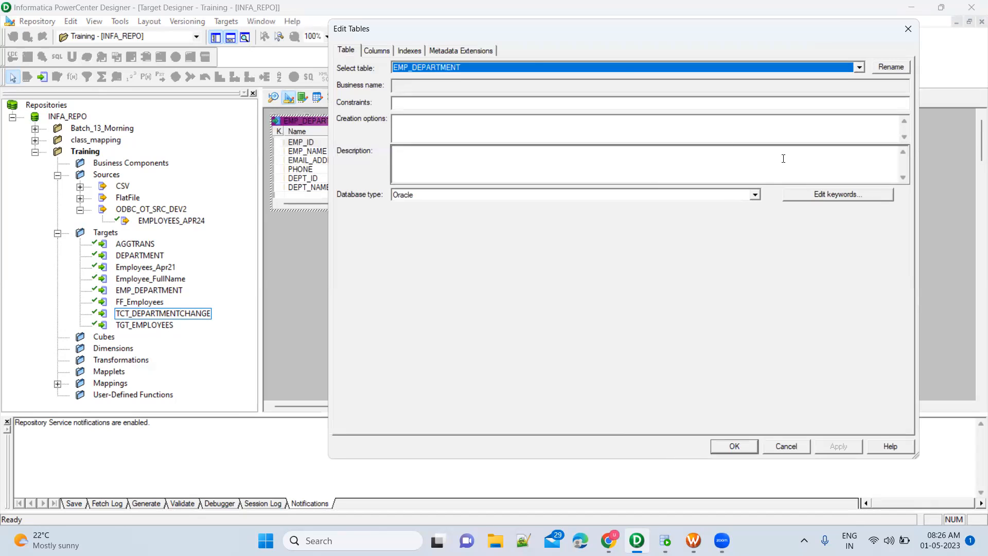
left_click(376, 51)
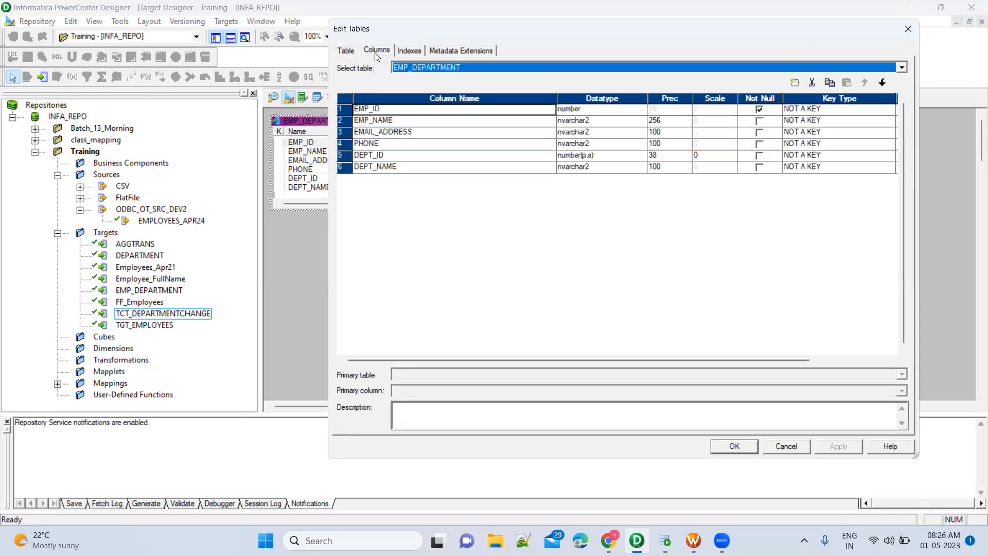
left_click(823, 109)
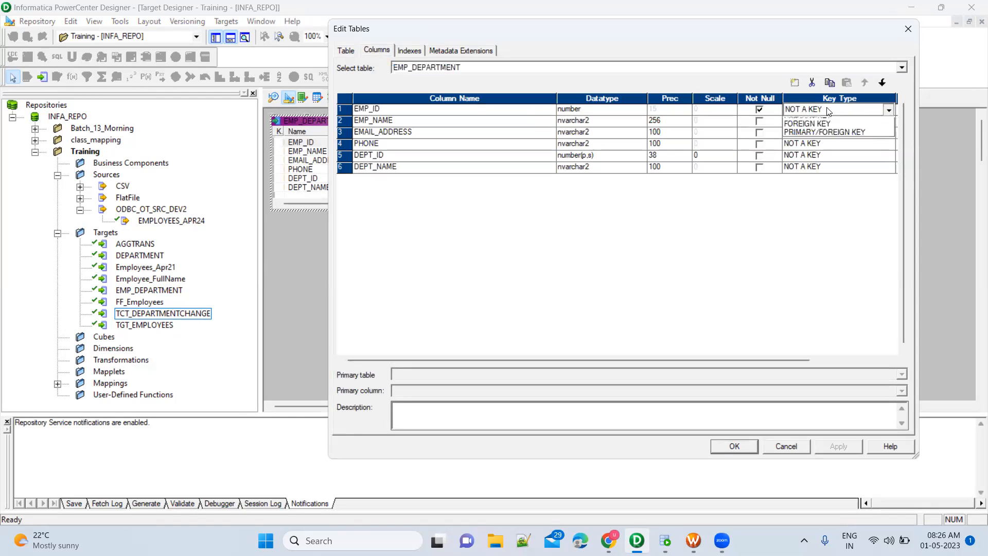
left_click(820, 131)
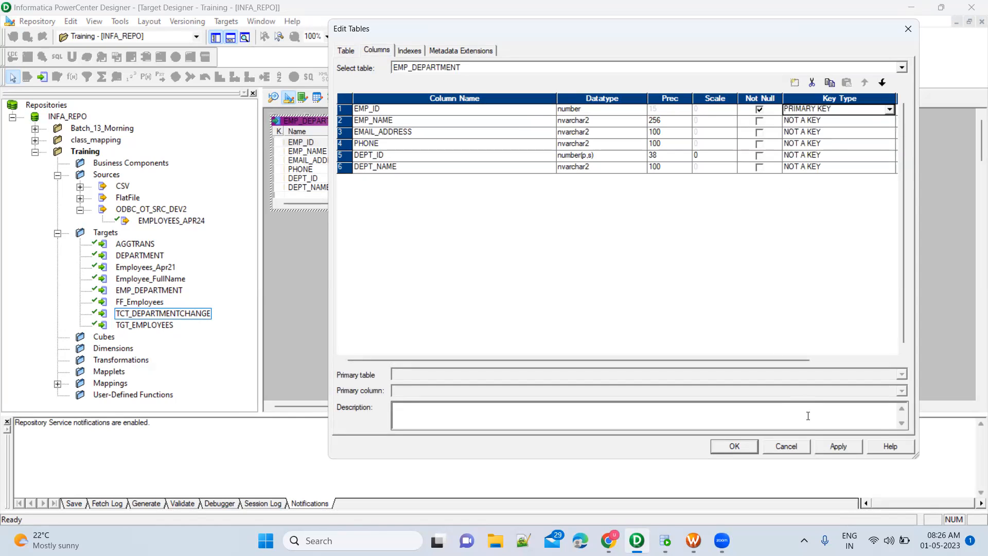
left_click(830, 451)
left_click(737, 447)
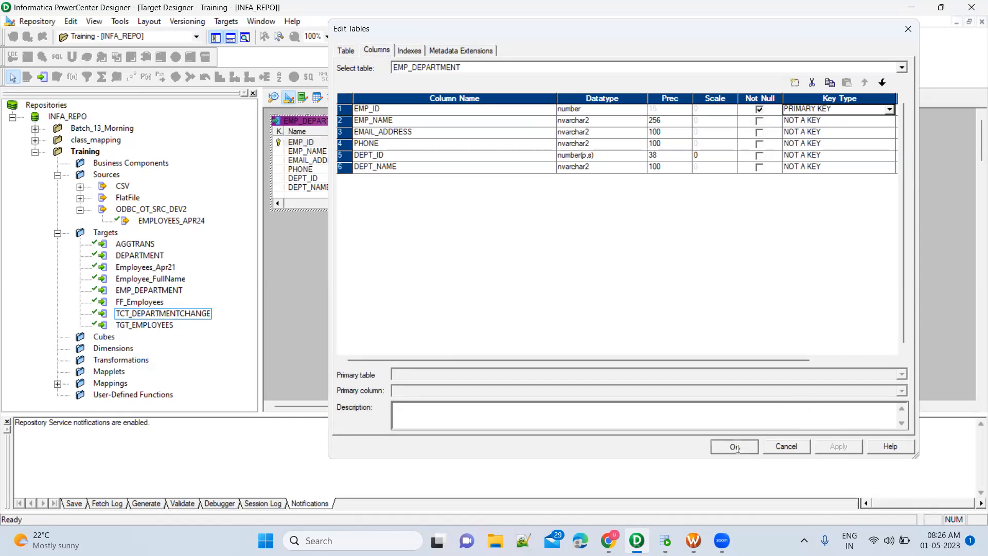
left_click(281, 144)
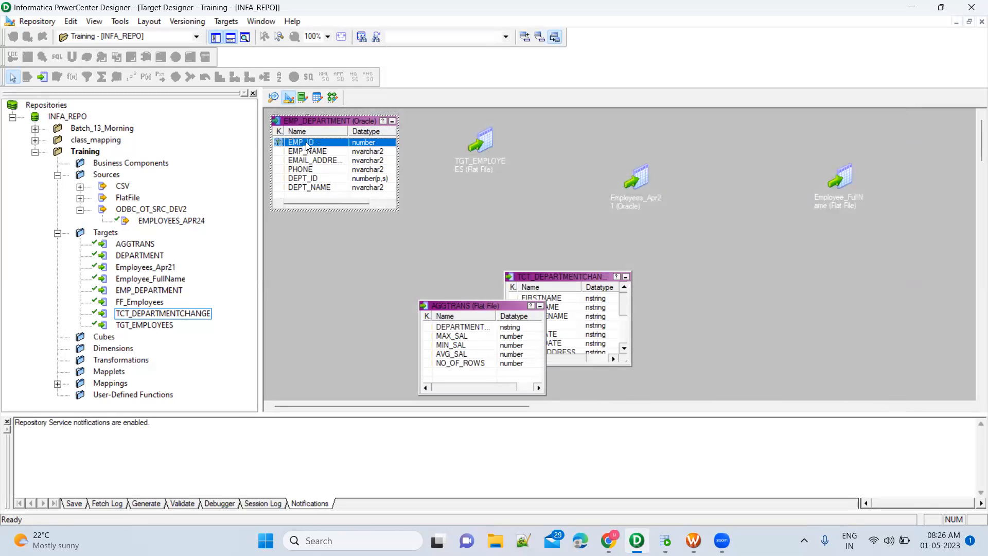
left_click(304, 155)
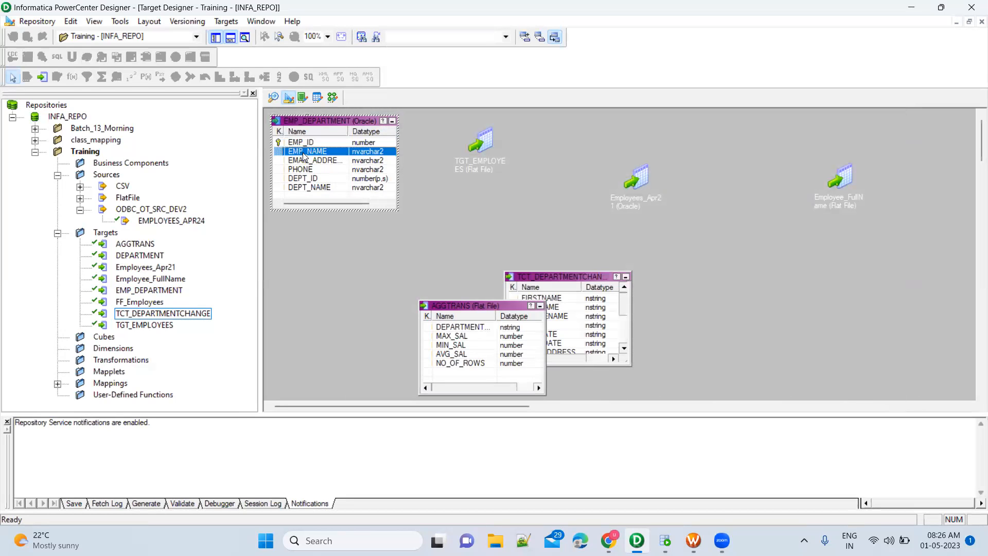
left_click(321, 143)
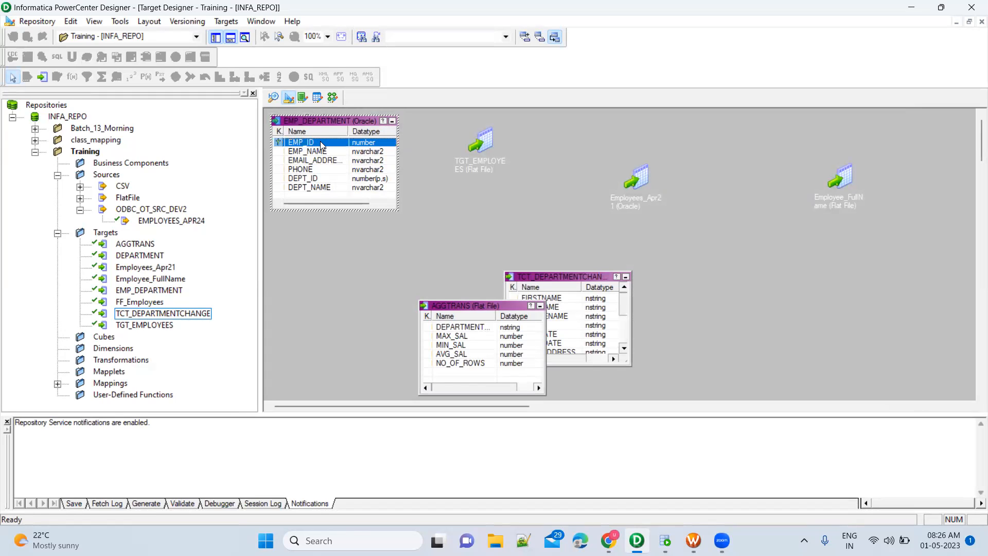
In the Mapping Designer, add the EMP_DEPARTMENT target to m_DBEmployees_TgtDBEmpDept_LookUp, placing it well beyond the source qualifier.
left_click(333, 97)
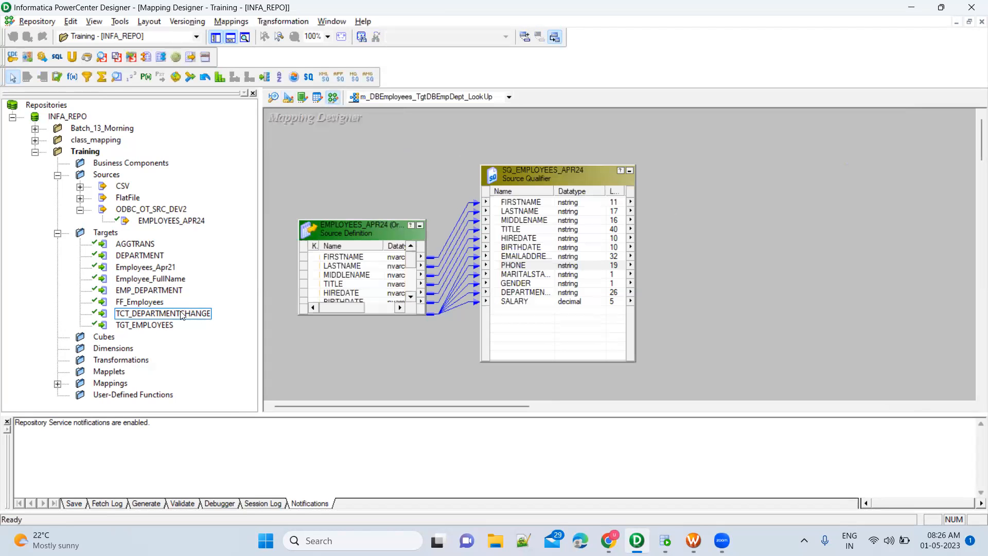
left_click(156, 291)
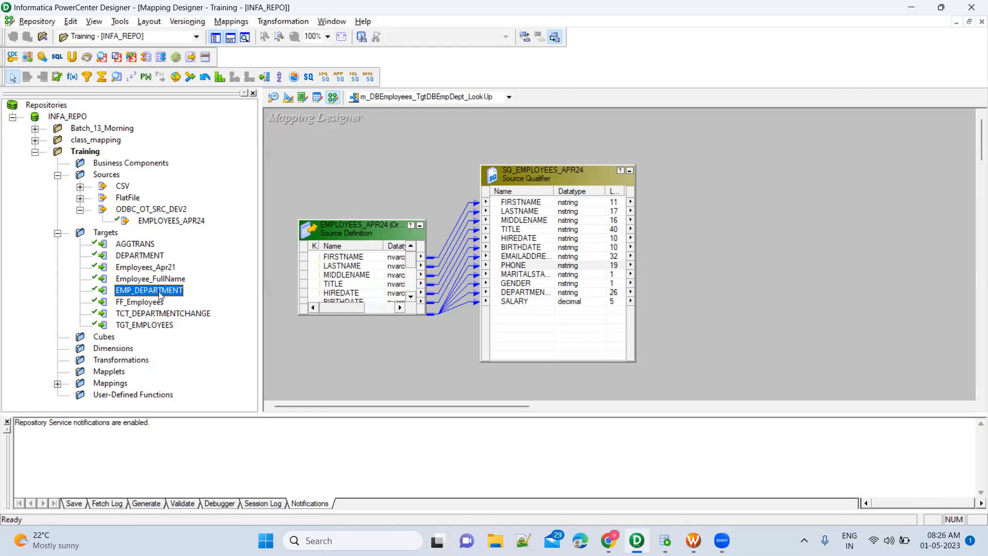
left_click_drag(464, 270, 768, 190)
left_click_drag(853, 189, 873, 142)
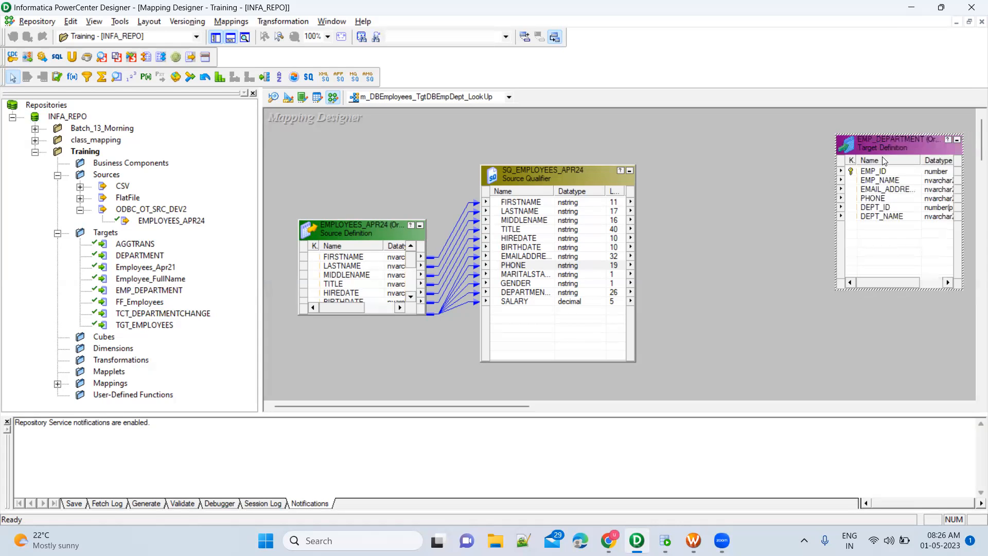
Compare the EMP_DEPARTMENT target ports with the SQ_EMPLOYEES_APR24 source qualifier ports, checking the employee, email, phone and department fields.
left_click(885, 172)
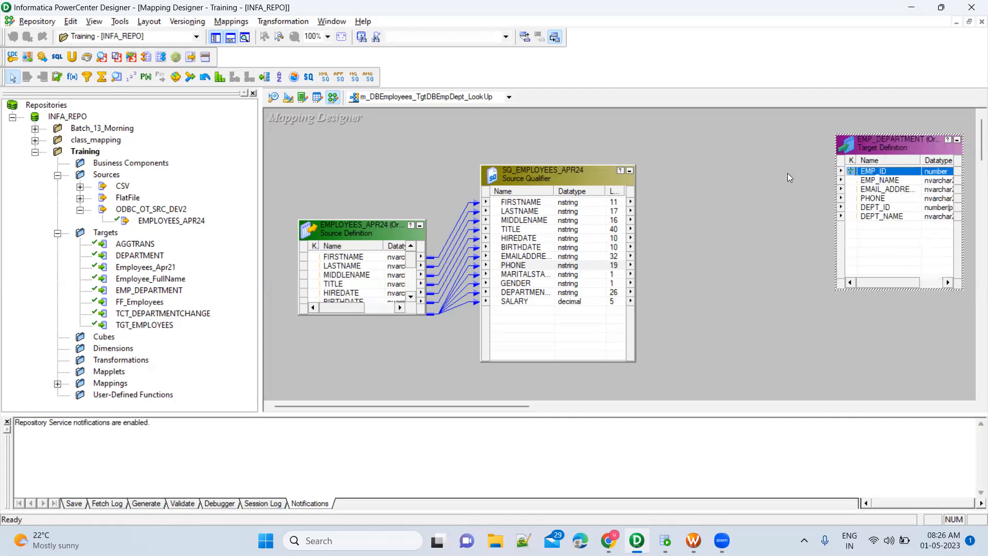
left_click(536, 204)
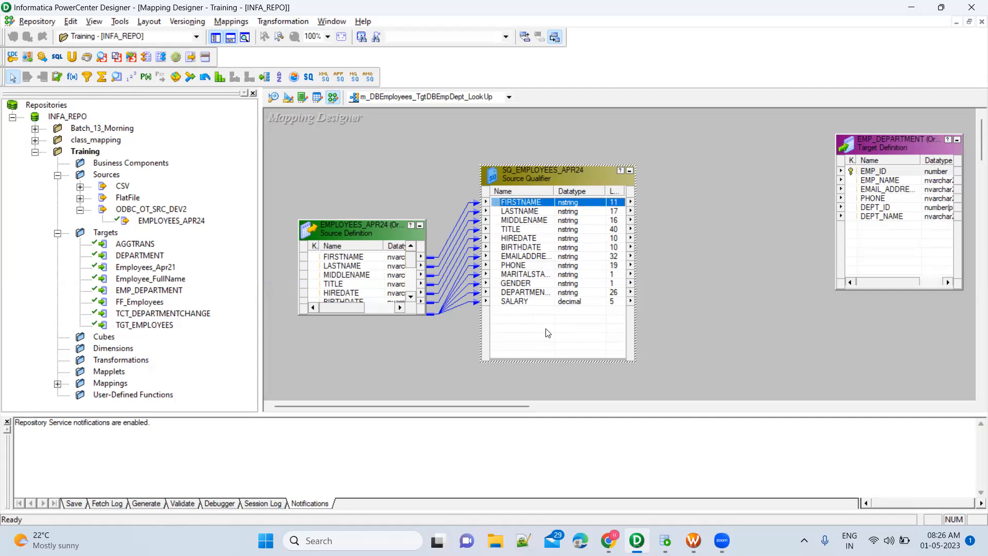
left_click(906, 177)
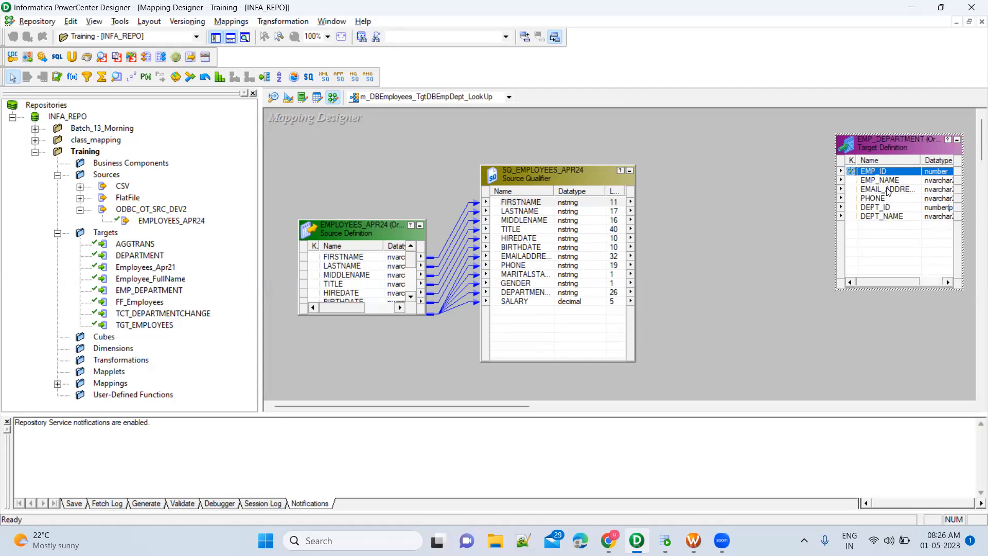
left_click(888, 182)
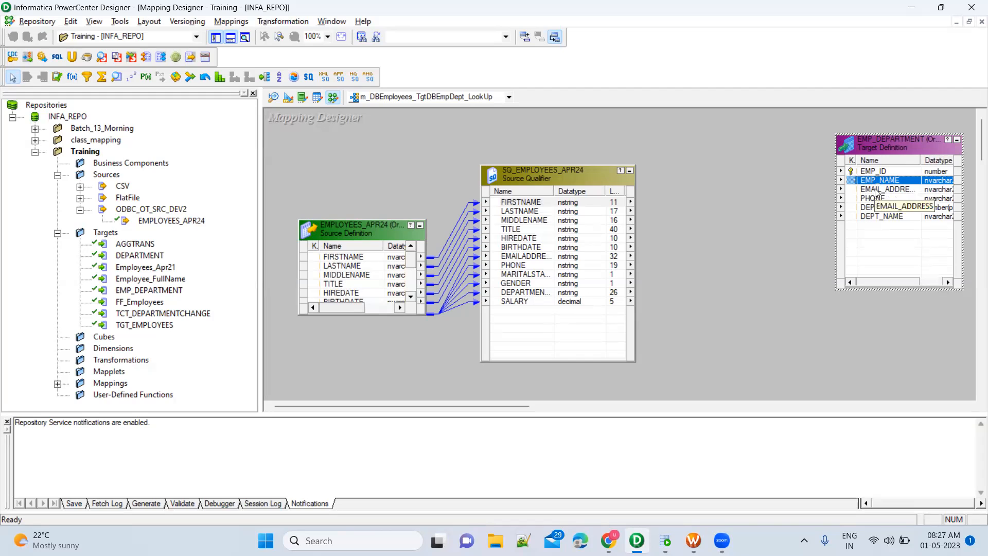
left_click(876, 191)
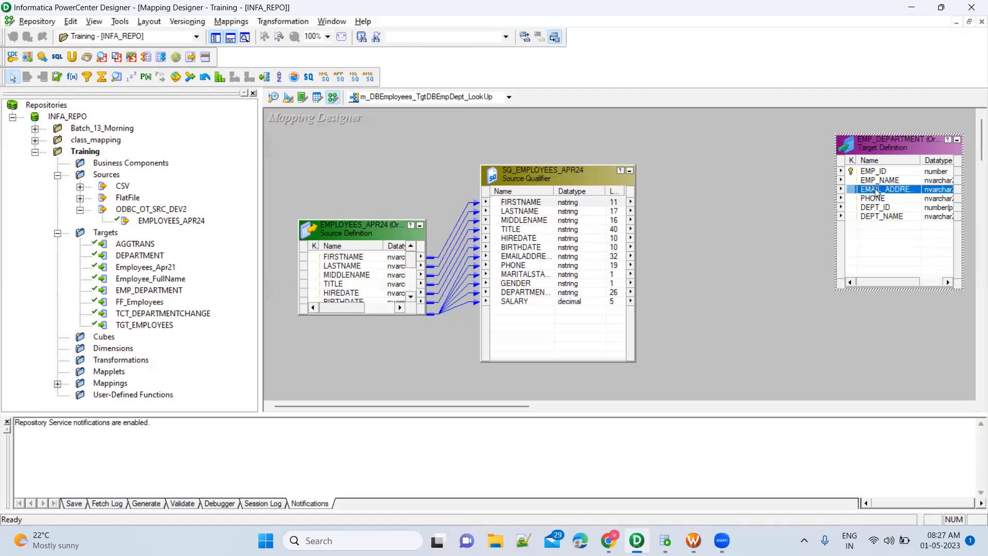
left_click(539, 258)
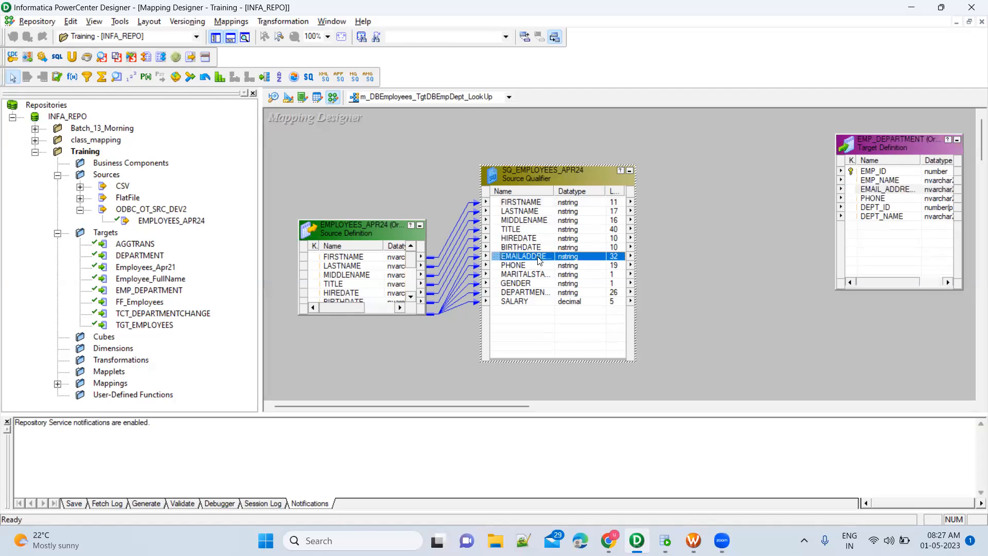
left_click(867, 201)
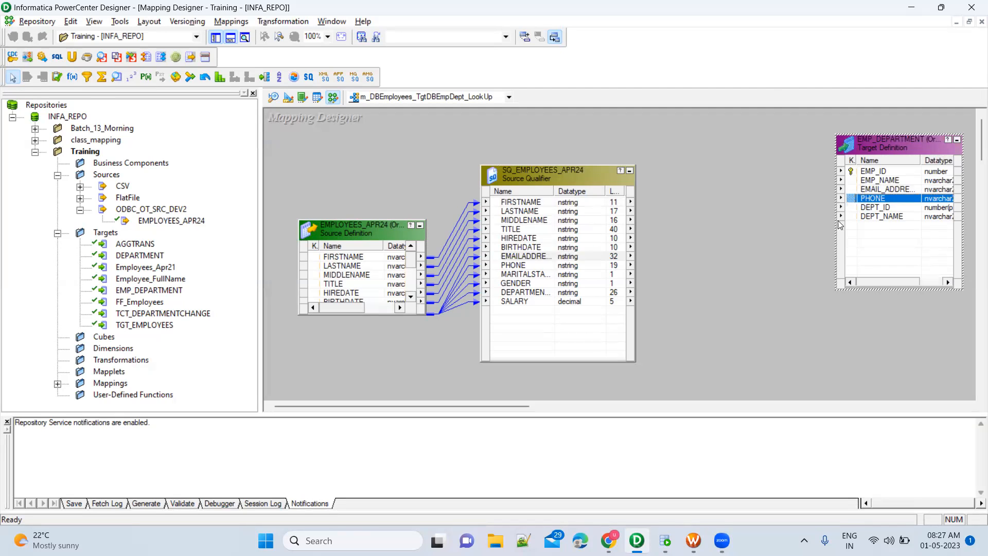
left_click(870, 209)
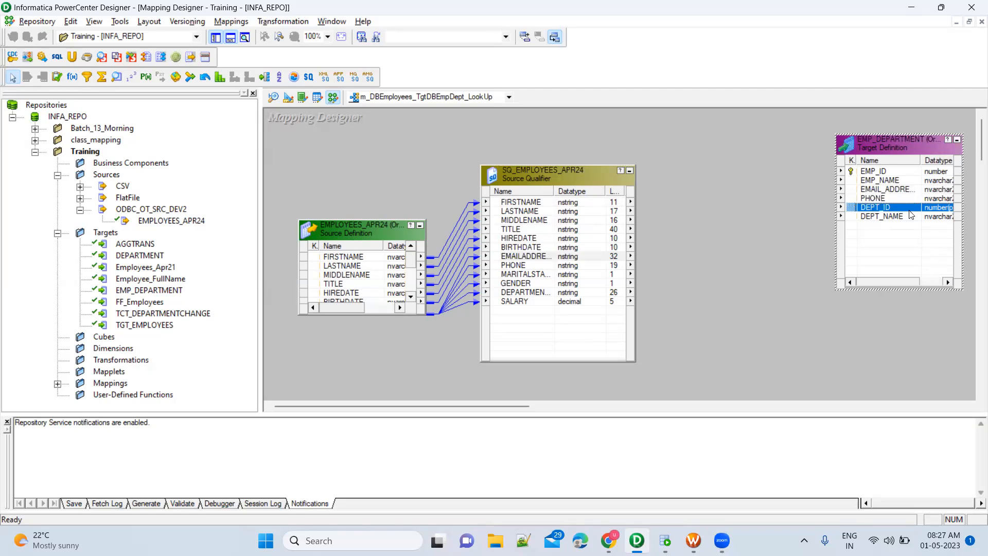
left_click(910, 219)
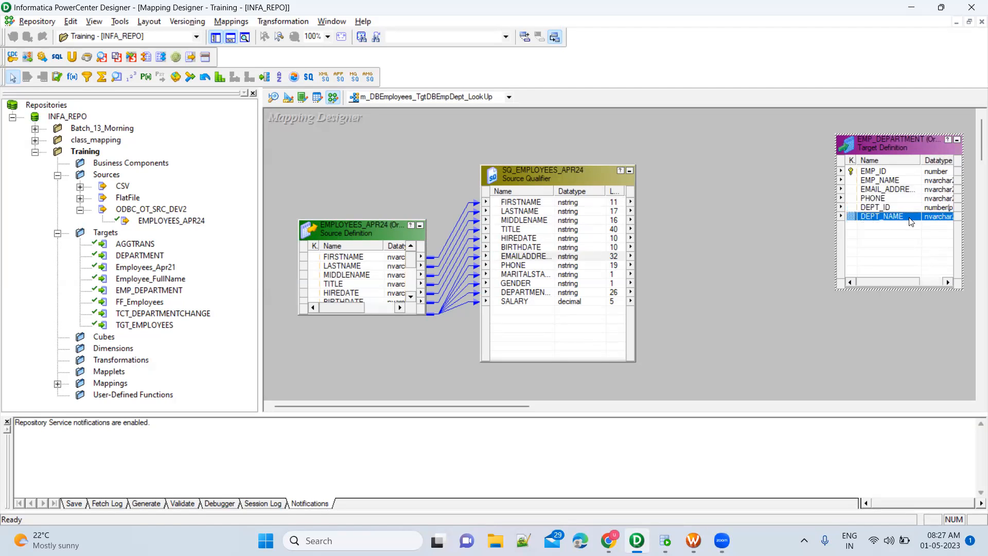
left_click(554, 292)
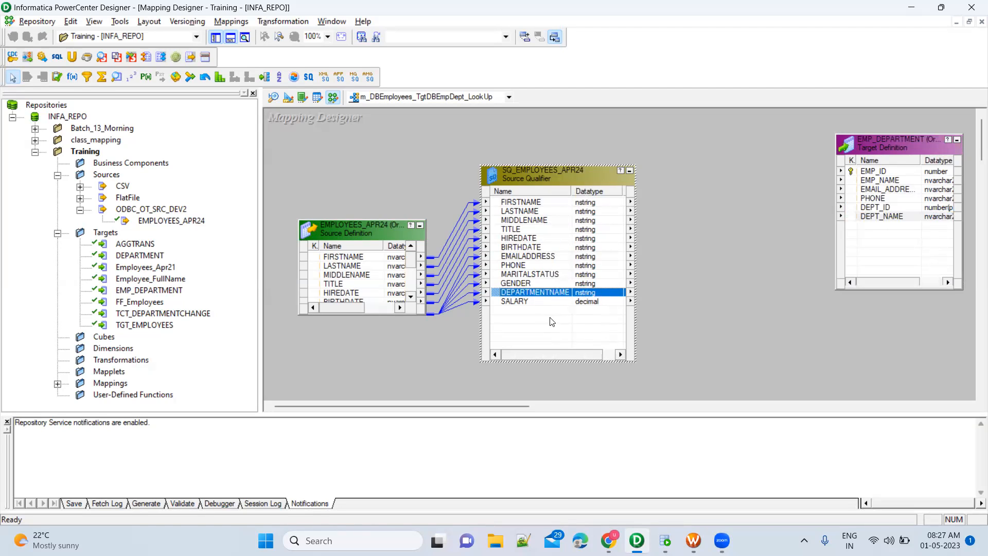
left_click(894, 217)
Switch to Oracle SQL Developer and run the SELECT query on the department table.
left_click(665, 541)
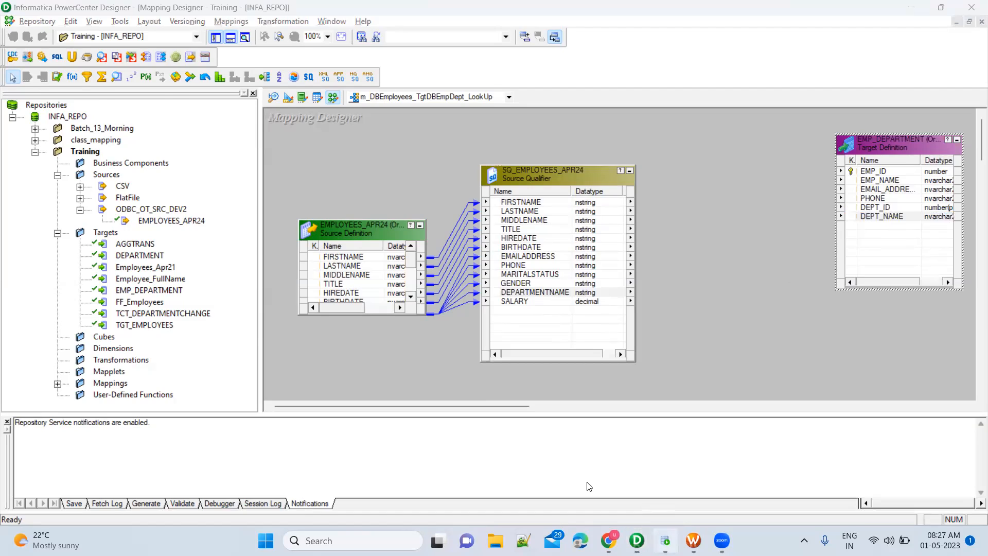
scroll(320, 182, "up", 1)
left_click(292, 102)
key("ctrl+Return")
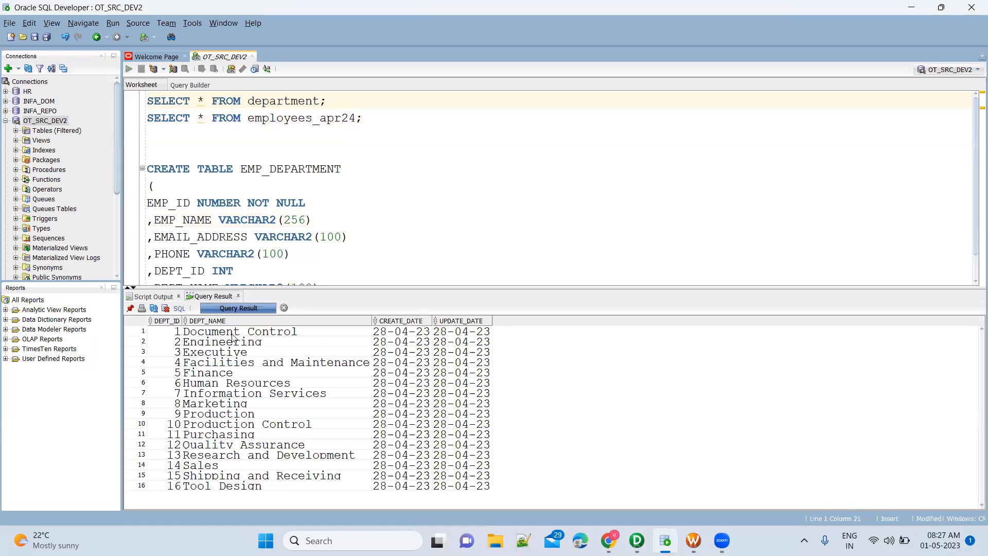
Examine the department IDs and names in the query result against the source qualifier's ports in PowerCenter Designer.
left_click(253, 335)
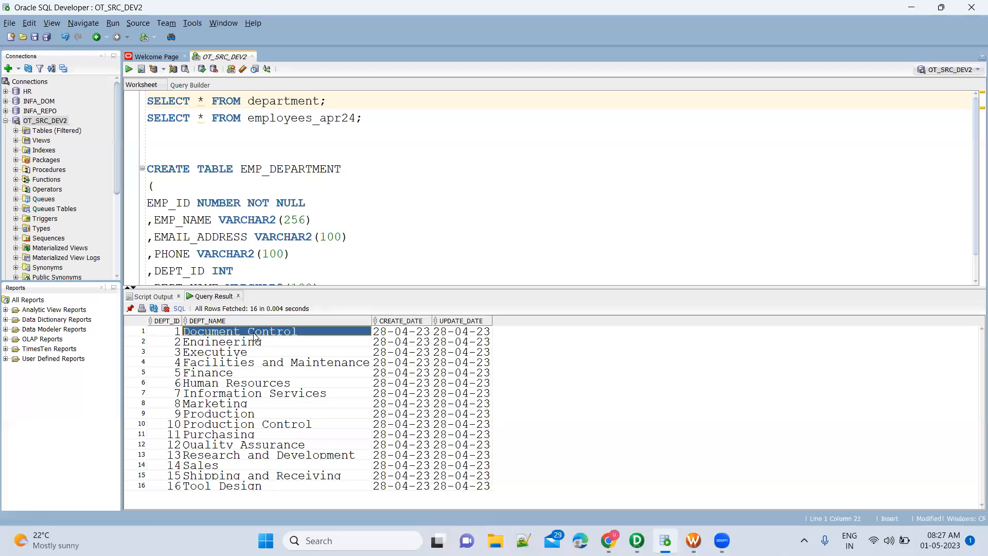
left_click(173, 341)
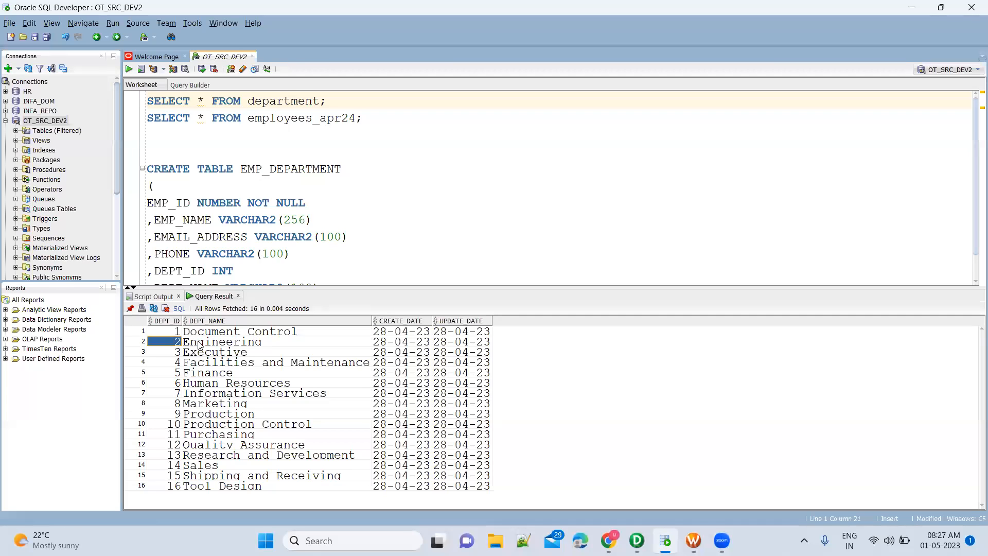
left_click(212, 335)
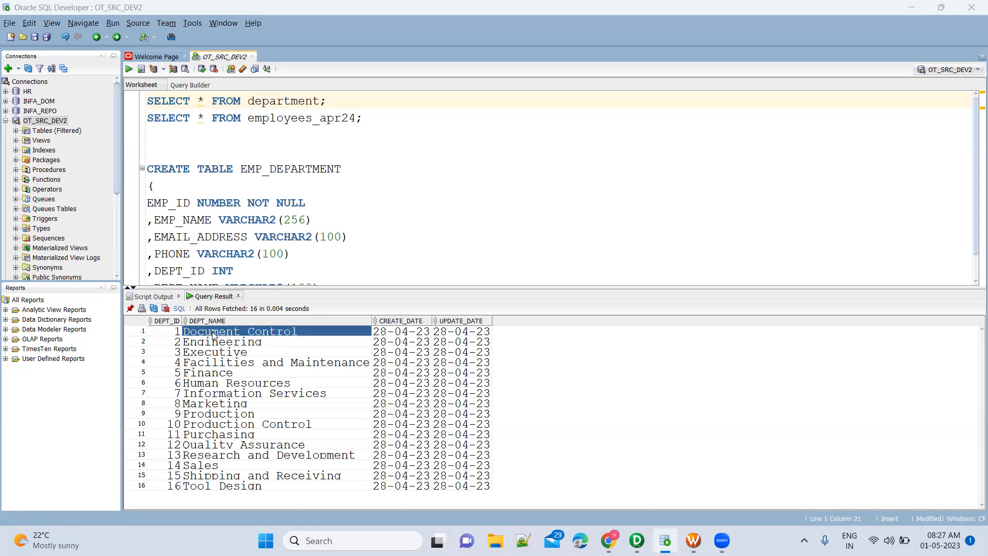
key("alt+Tab")
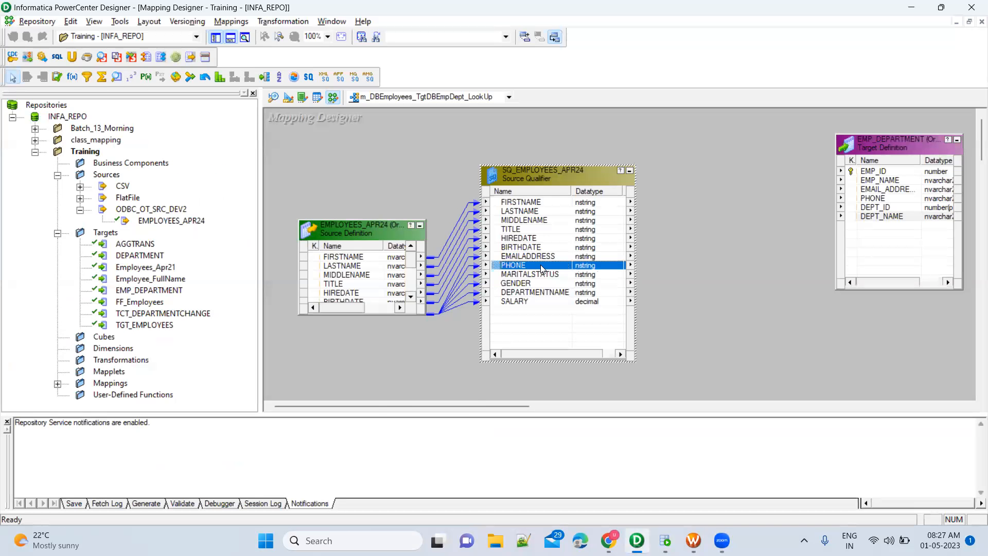
key("alt+Tab")
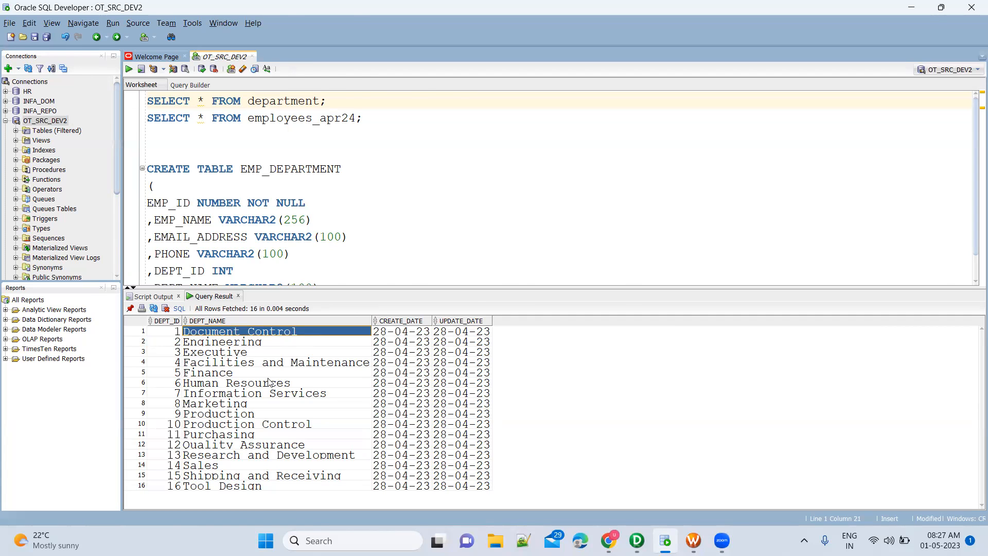
key("alt+Tab")
key("alt+Tab")
left_click(157, 333)
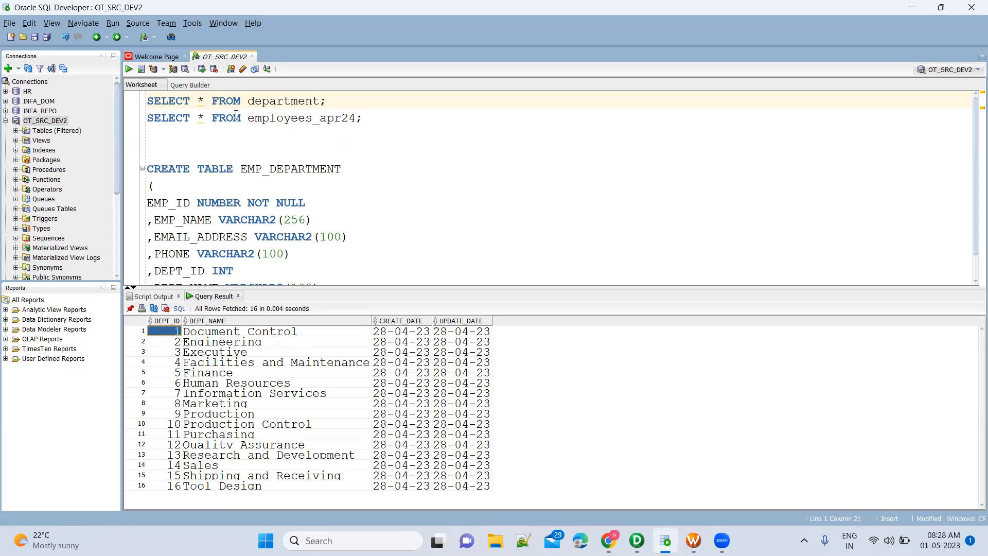
Split the employees_apr24 query into separate lines for SELECT, FROM and the table name, leaving an indented empty line before the semicolon.
left_click(211, 119)
key("Return")
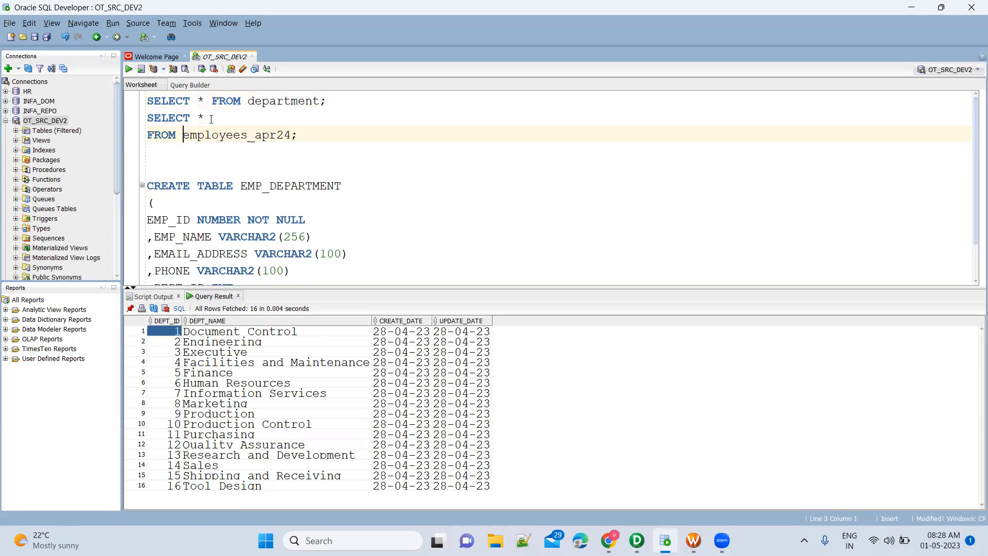
key("Return")
key("ctrl+Right")
key("ctrl+Right")
key("ctrl+Right")
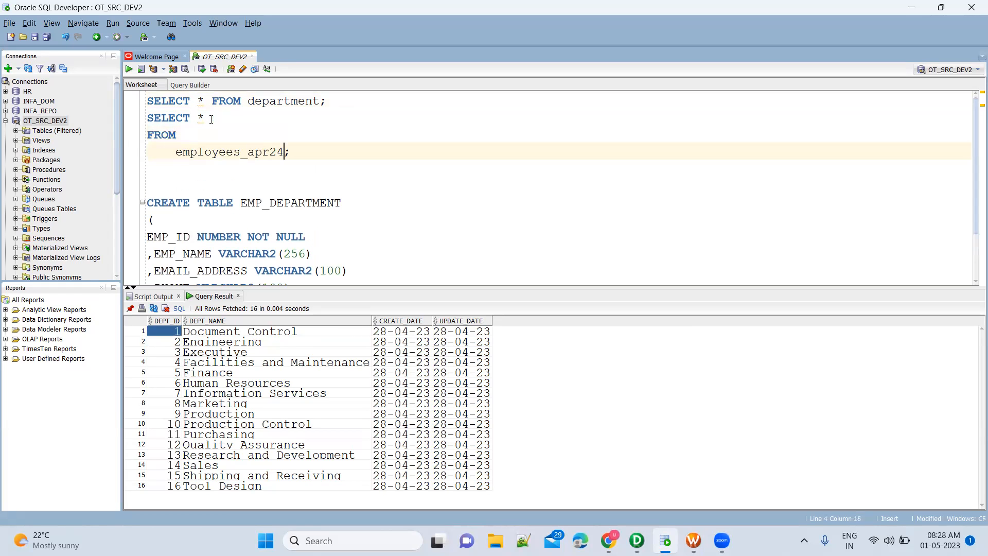
key("Return")
key("Return")
key("Tab")
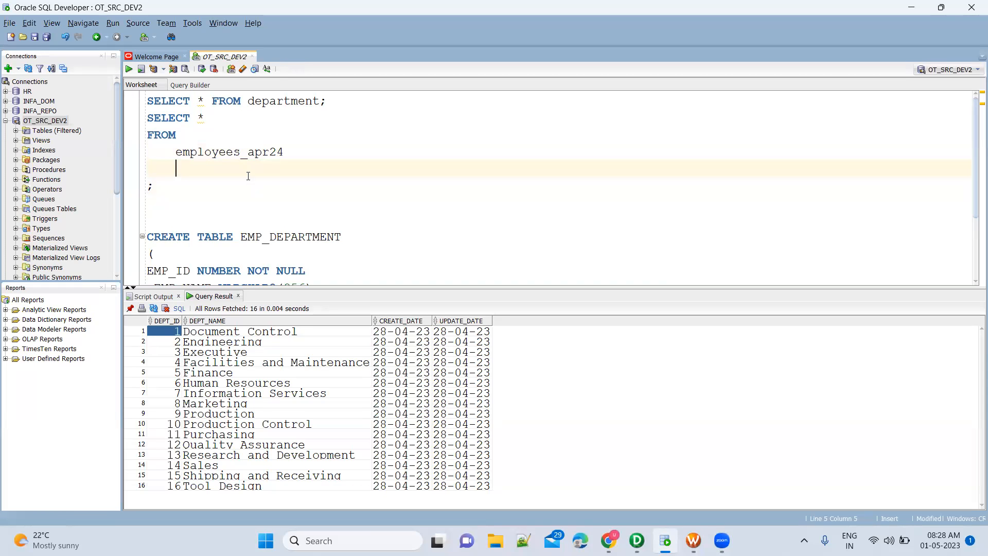
Add a LEFT JOIN to the department table below employees_apr24 in the query.
left_click(291, 334)
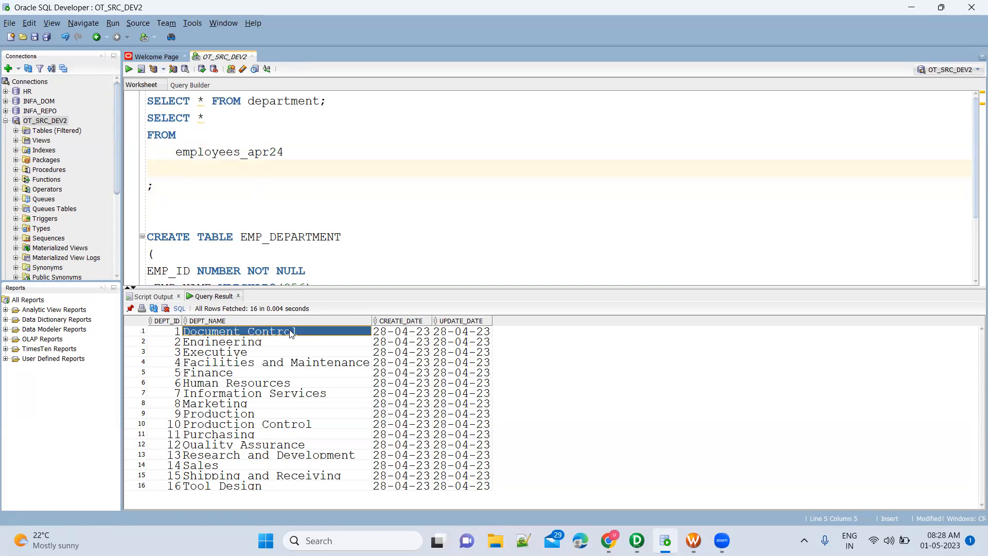
left_click(206, 167)
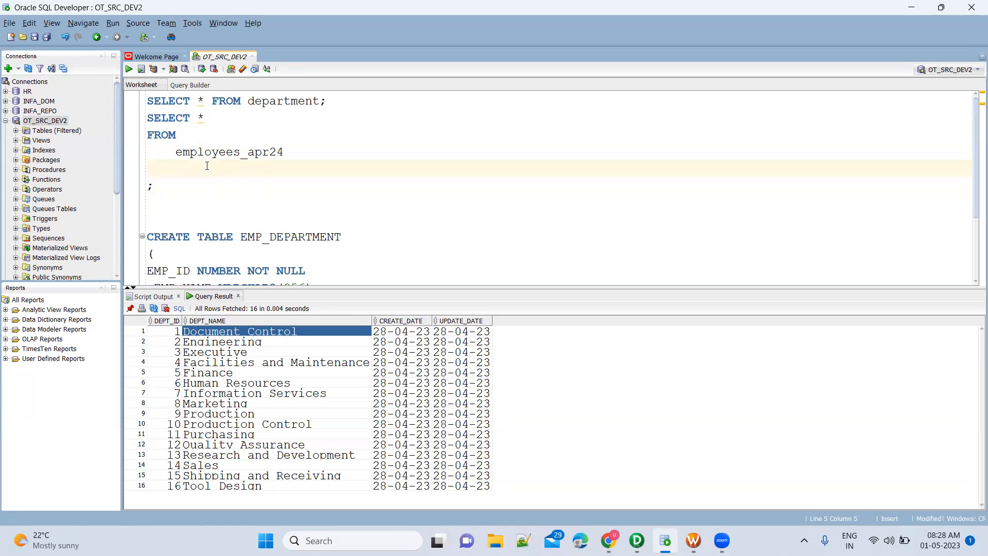
type("LEFT JOIN Depart")
key("Return")
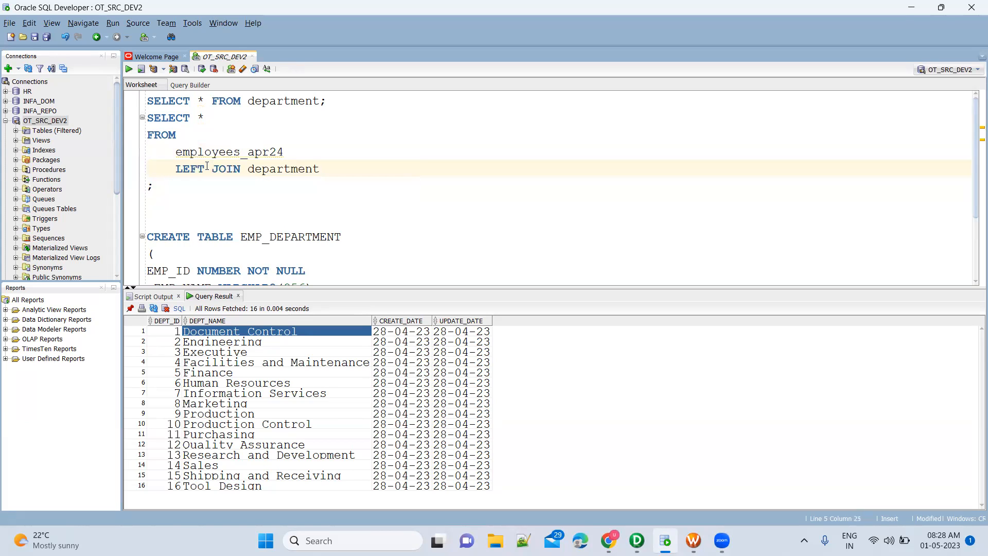
Alias employees_apr24 as E and department as D, and start an indented line below the LEFT JOIN.
type("D")
key("Up")
type("E")
key("Down")
key("Down")
key("Tab")
key("Up")
key("Return")
key("Tab")
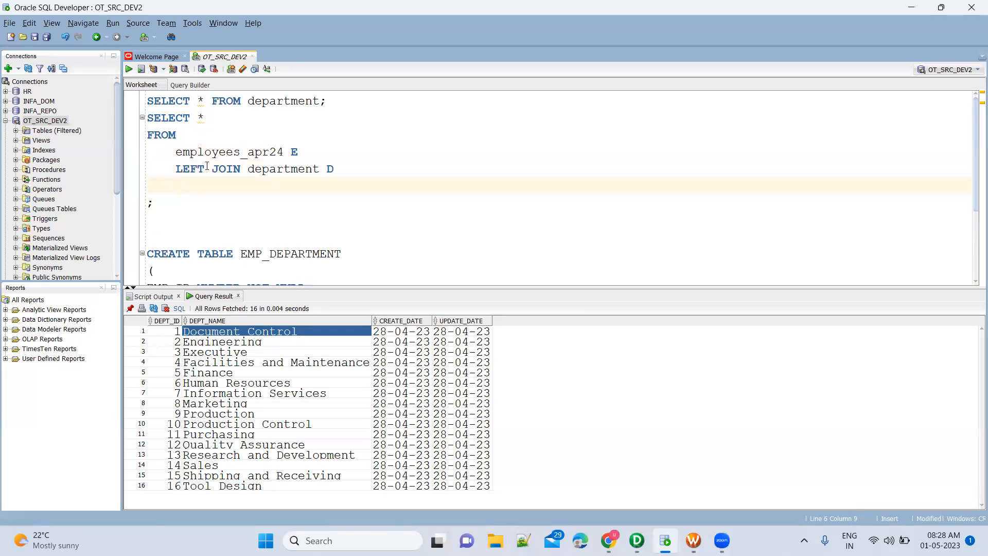
Write the join condition ON e.departmentname = d.dept_name below the LEFT JOIN line.
type("ON E.")
left_click(291, 102)
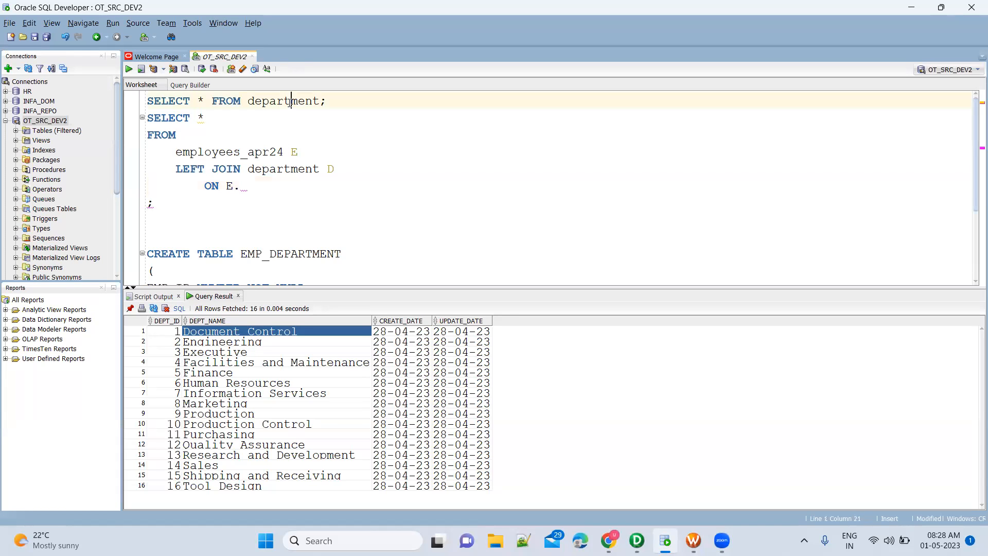
left_click(256, 186)
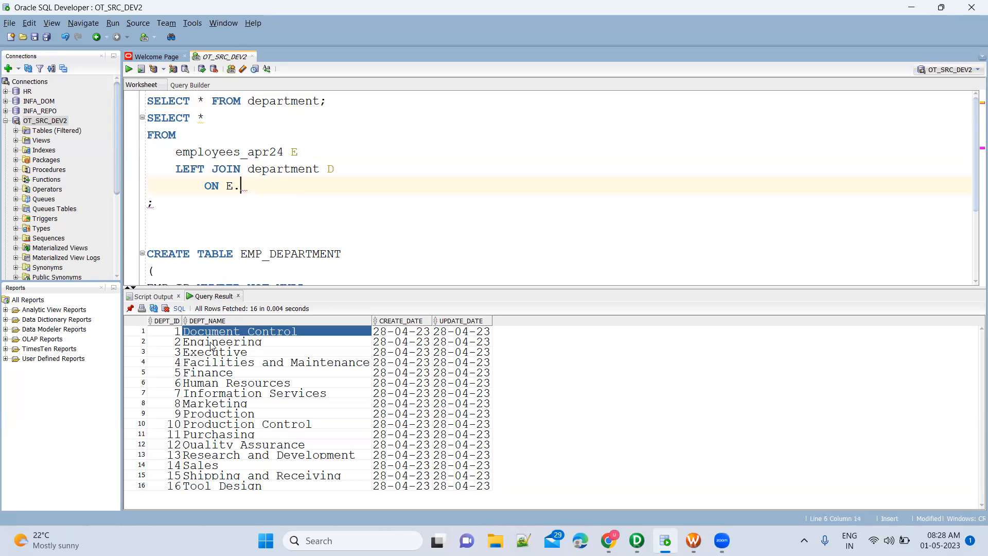
left_click(240, 344)
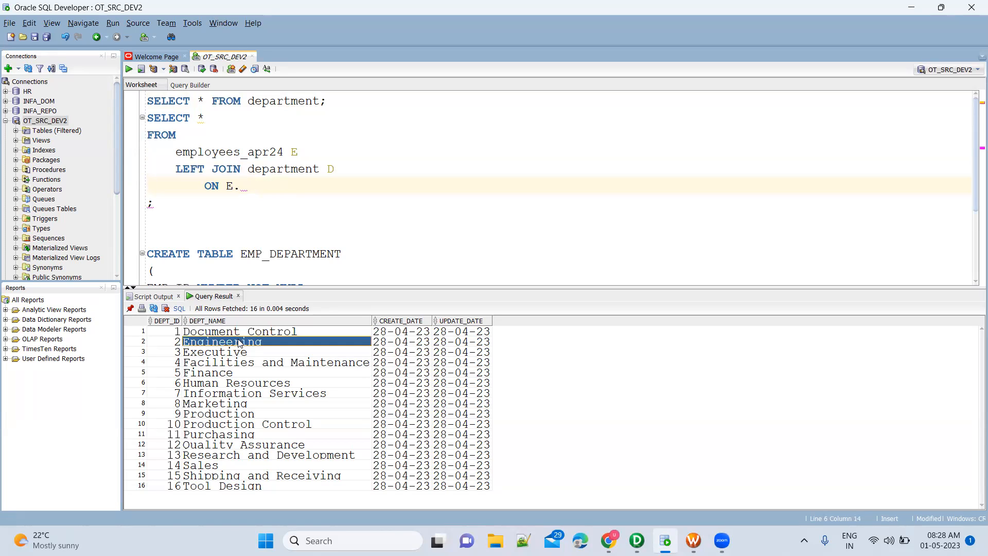
left_click(156, 334)
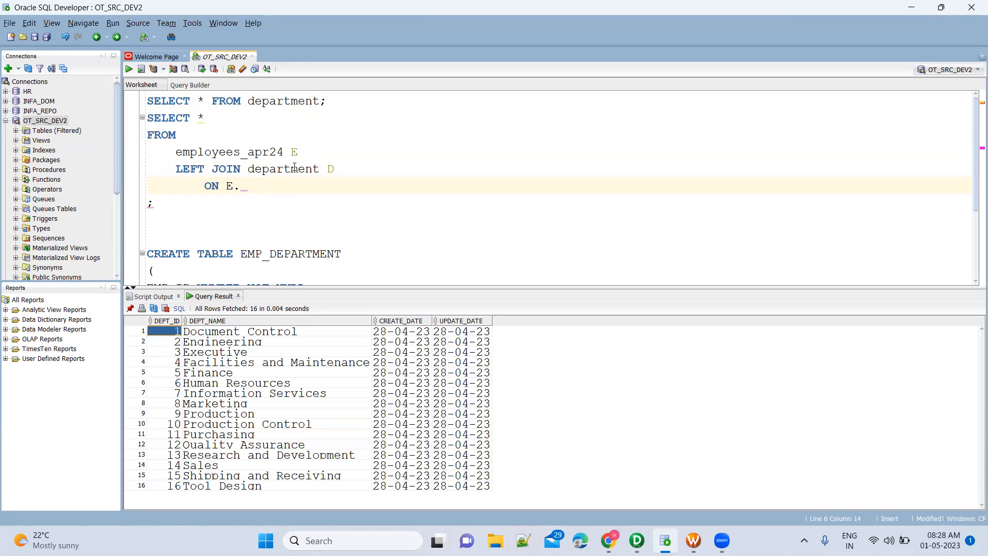
left_click(245, 186)
type("Dep")
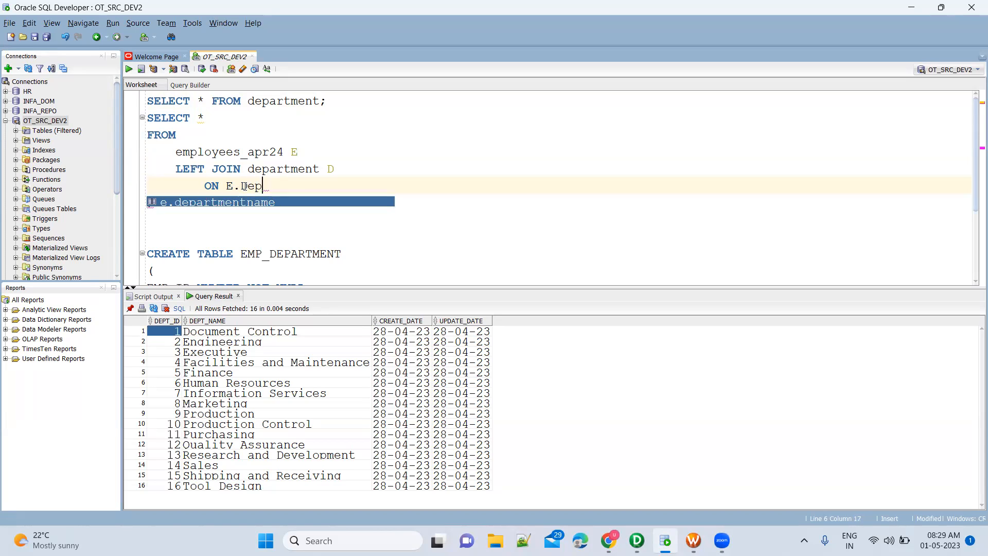
key("Return")
type("D.")
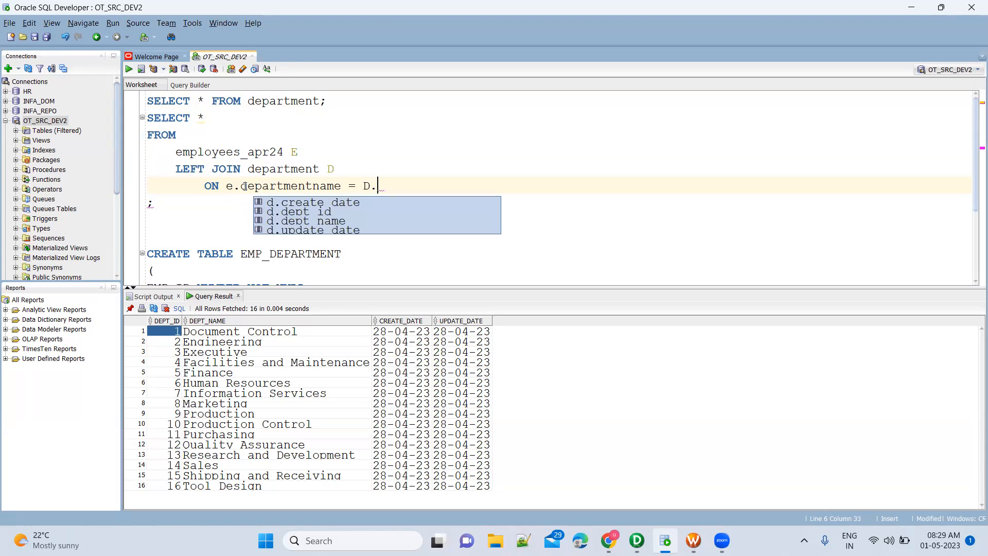
key("Down")
key("Down")
key("Down")
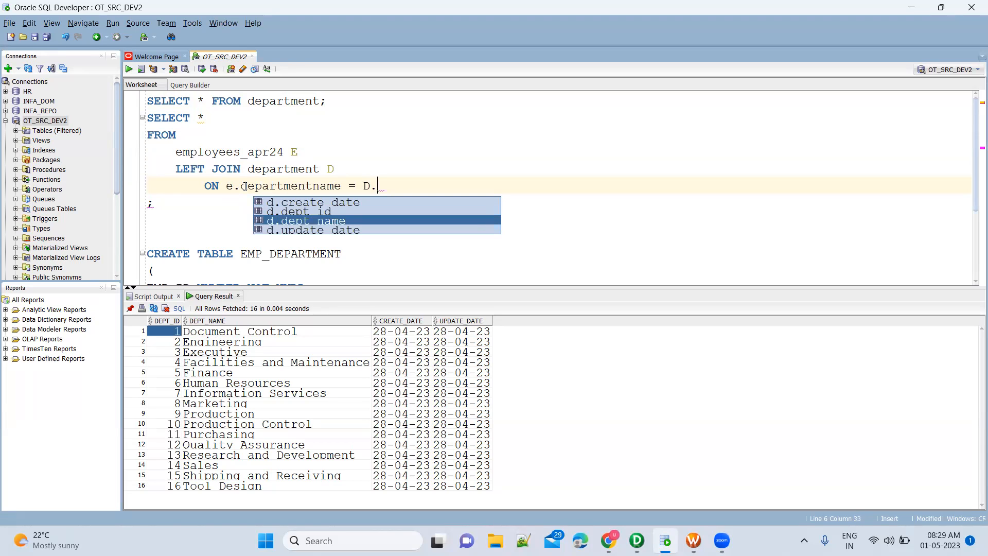
key("Return")
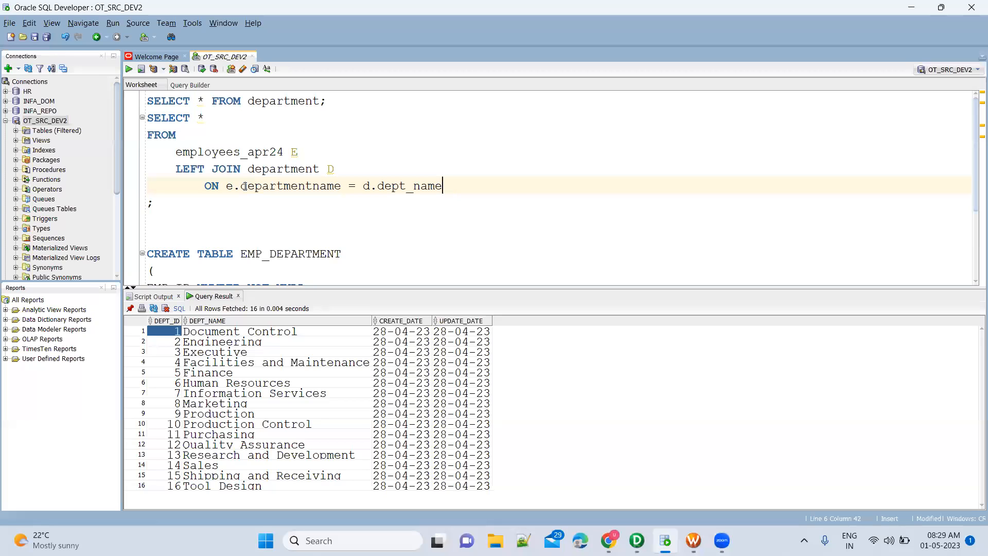
Replace the asterisk in the join query's SELECT list with e.firstname, e.lastname and e.middlename.
left_click(213, 119)
key("BackSpace")
key("BackSpace")
type("E.Firs")
key("Return")
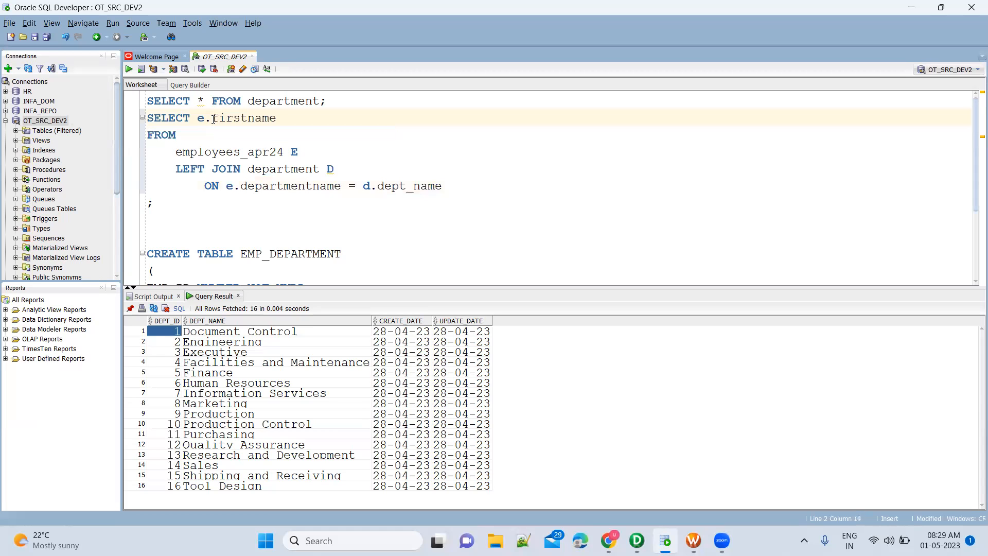
type(", e.las")
key("Return")
type(", e.mid")
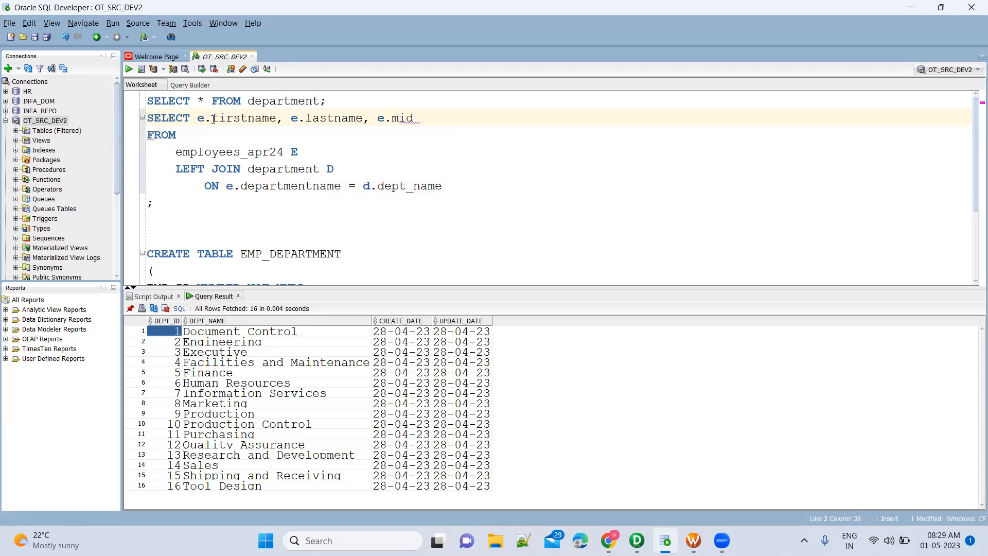
key("Return")
Add e.emailaddress and e.phone to the SELECT list, consulting the EMP_DEPARTMENT target's columns in PowerCenter Designer.
type(", e")
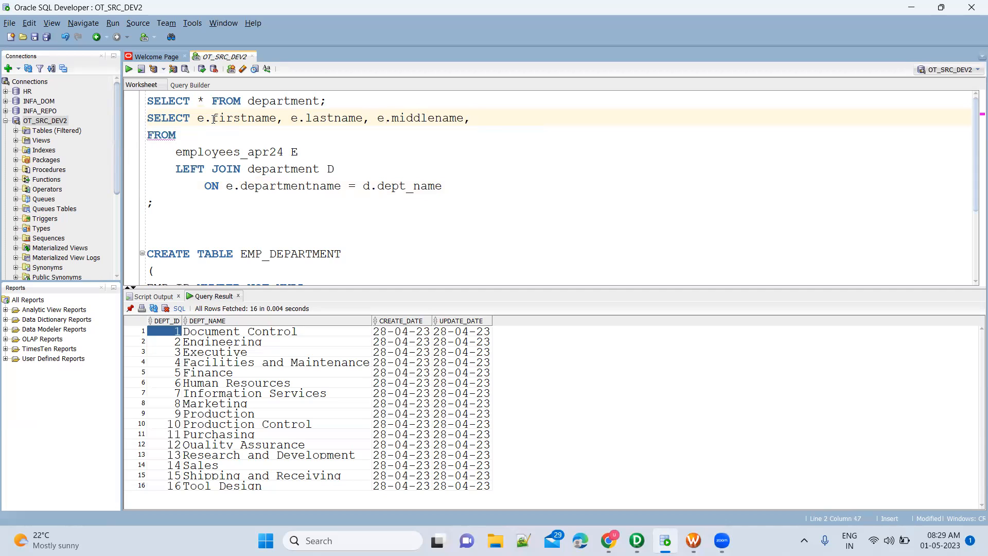
type(".")
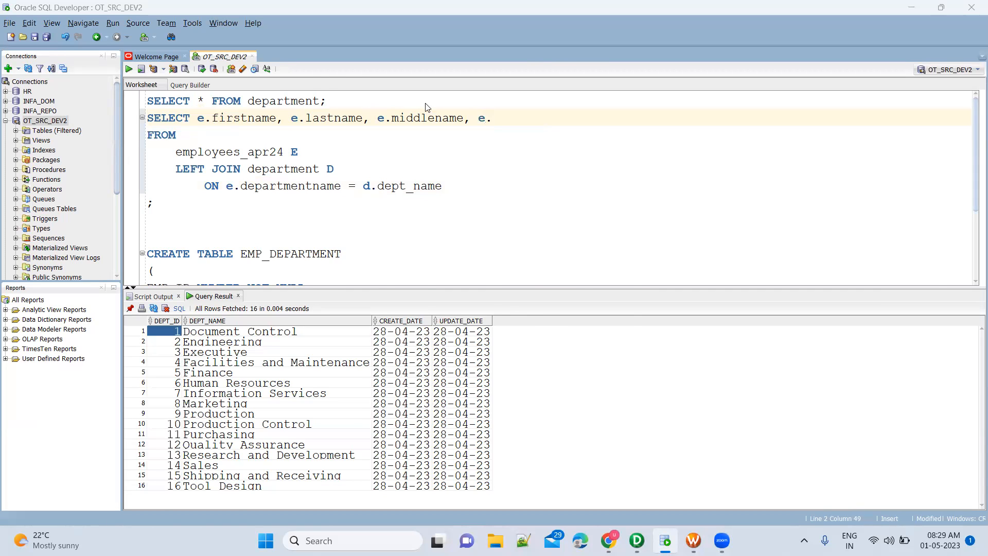
key("alt+Tab")
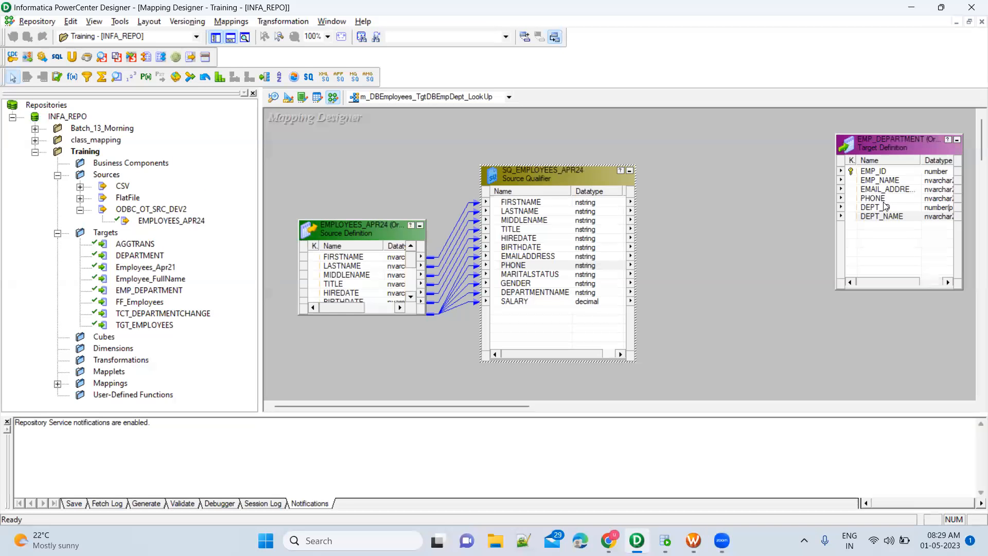
key("alt+Tab")
type("emai")
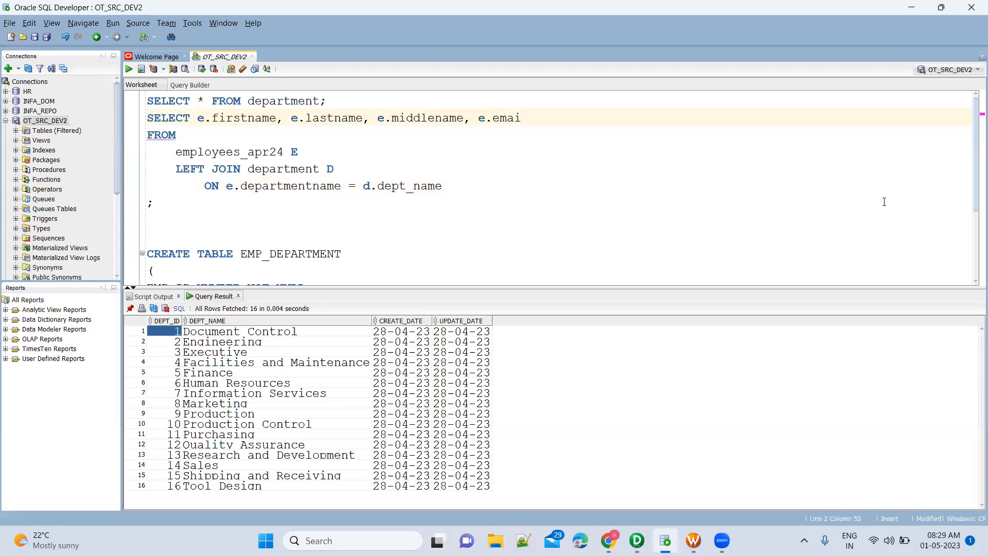
key("Return")
type(", e.ph")
key("Return")
type(",")
Check the target's department columns in PowerCenter Designer and append e.departmentname to the SELECT list in Oracle SQL Developer.
key("alt+Tab")
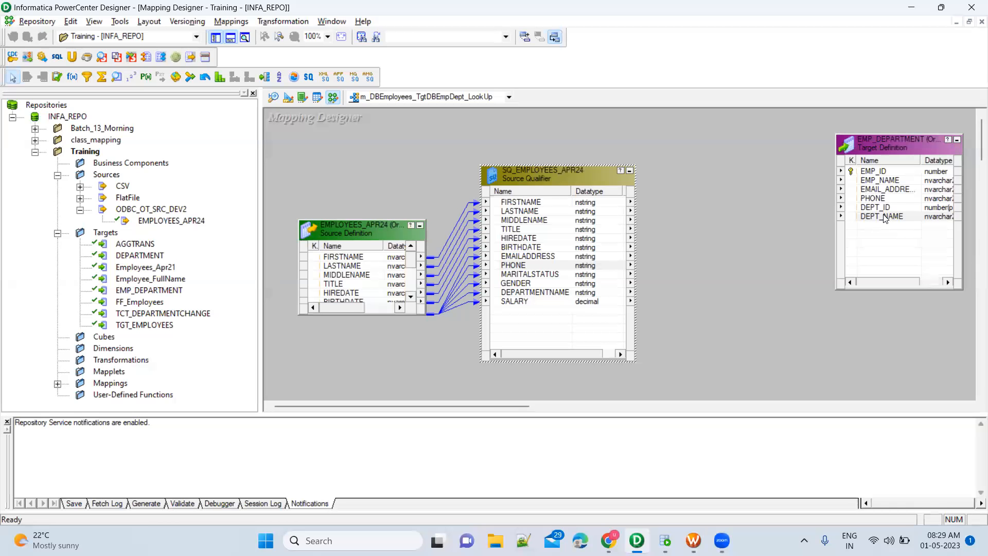
key("alt+Tab")
type("e.dep")
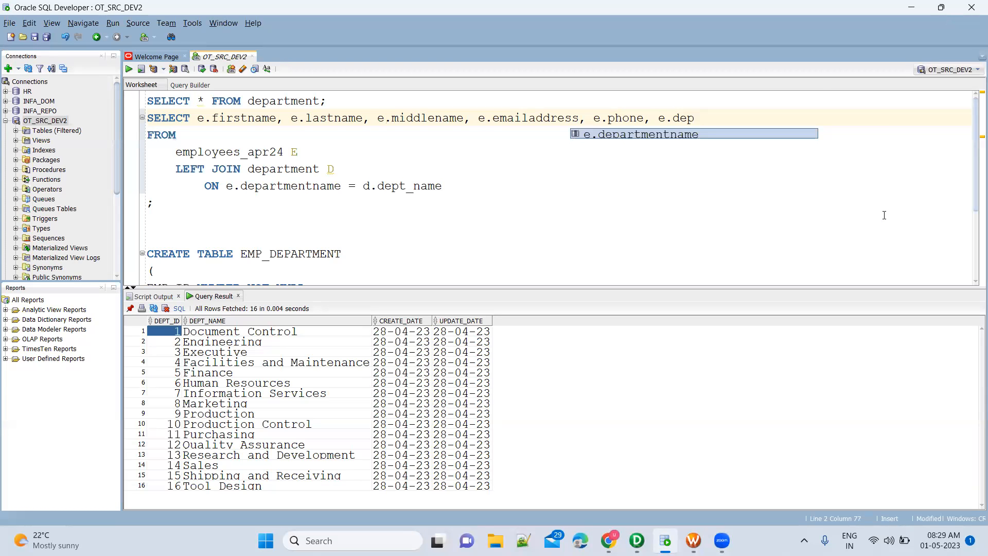
key("Return")
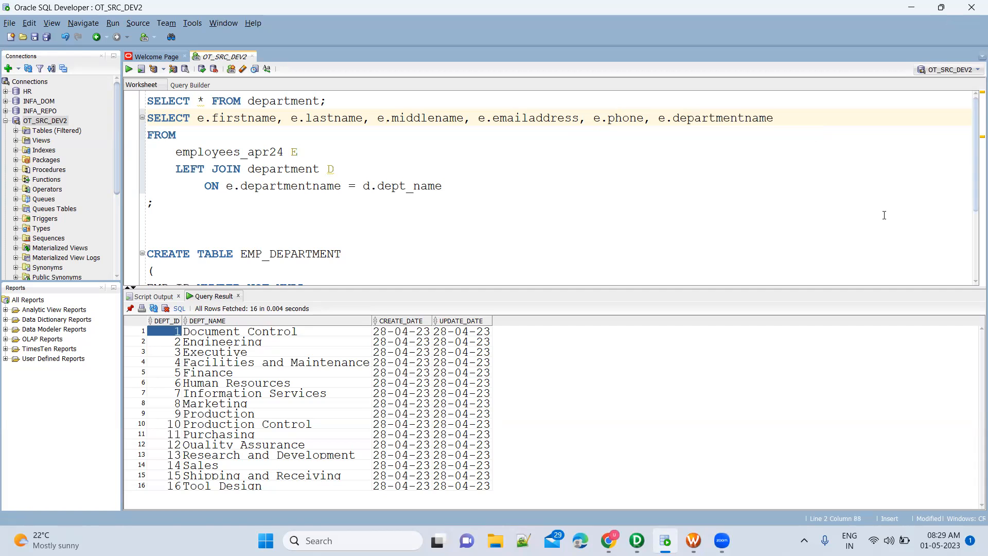
type(",")
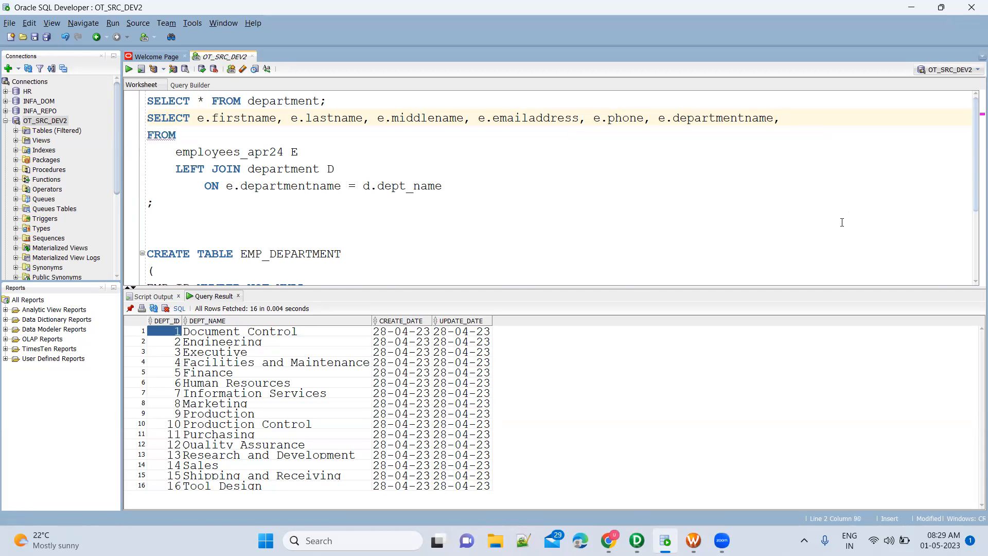
Check DEPT_ID in the EMP_DEPARTMENT target and append d.dept_id to the SELECT list in Oracle SQL Developer.
key("alt+Tab")
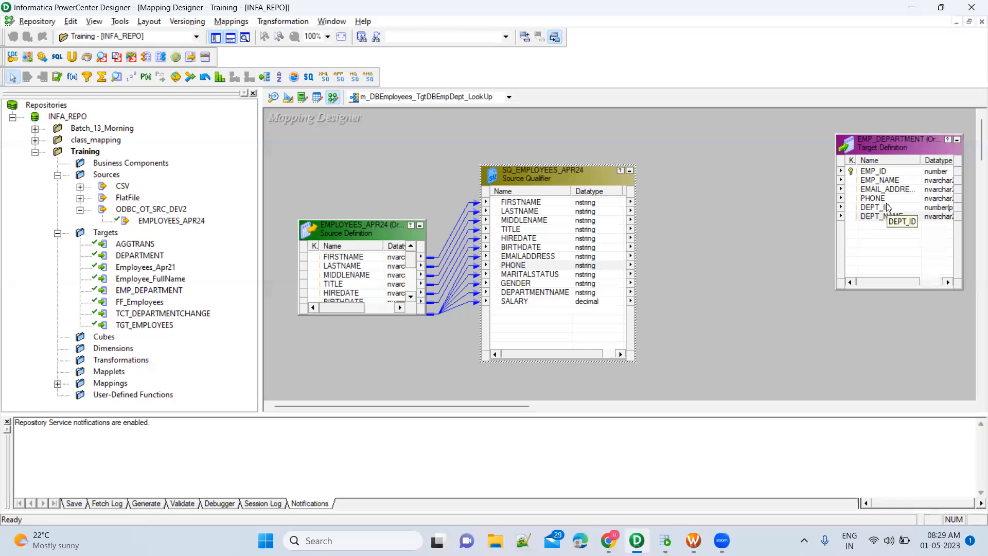
left_click(878, 208)
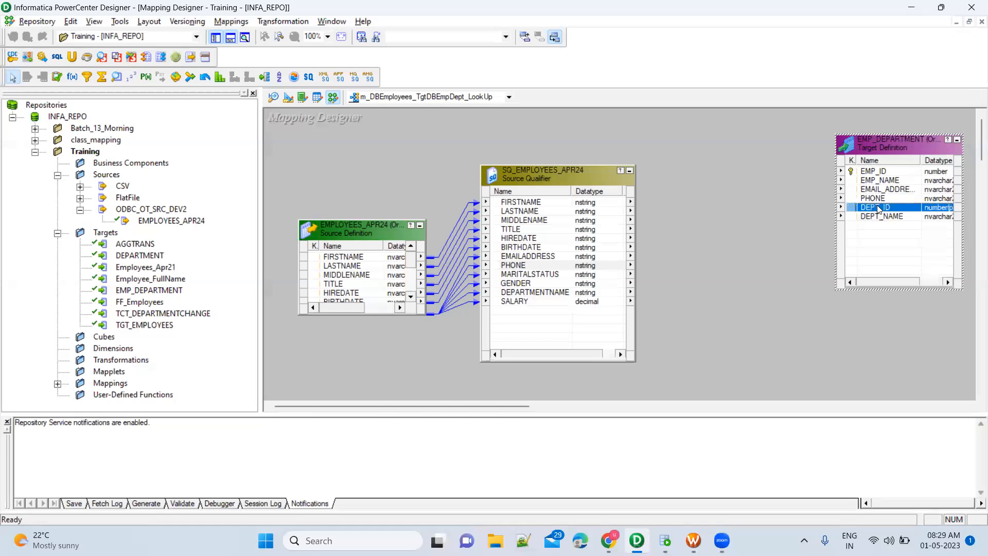
key("alt+Tab")
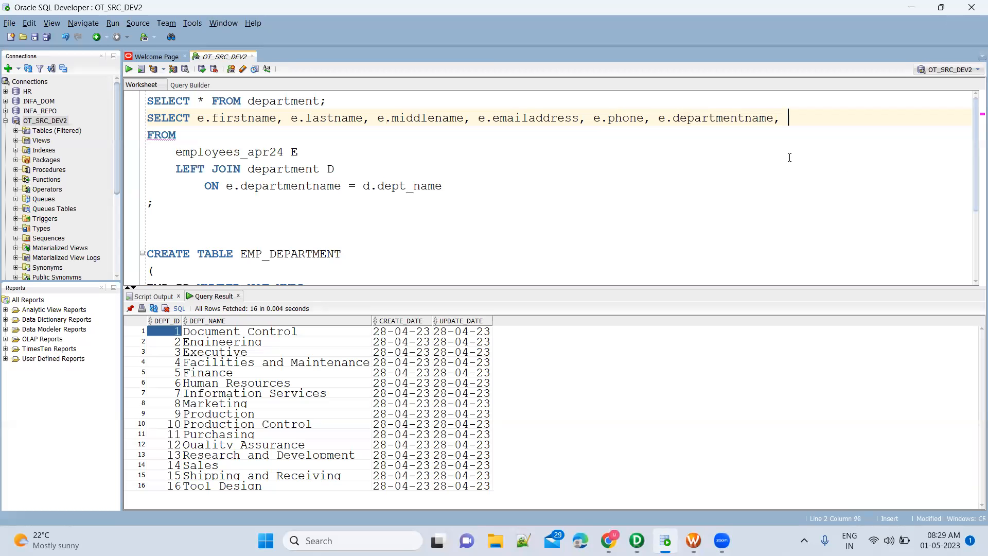
type("d.")
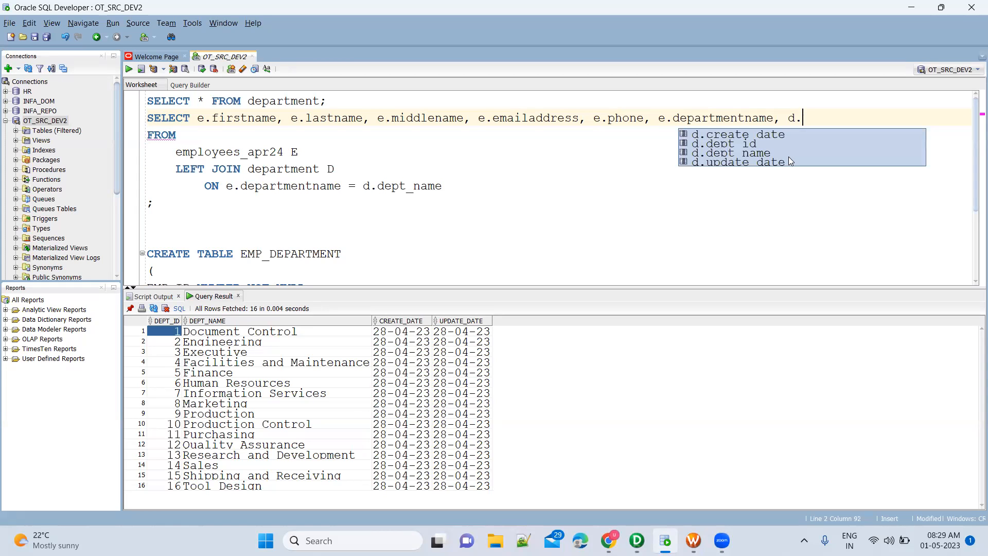
key("Down")
key("Down")
key("Down")
key("Up")
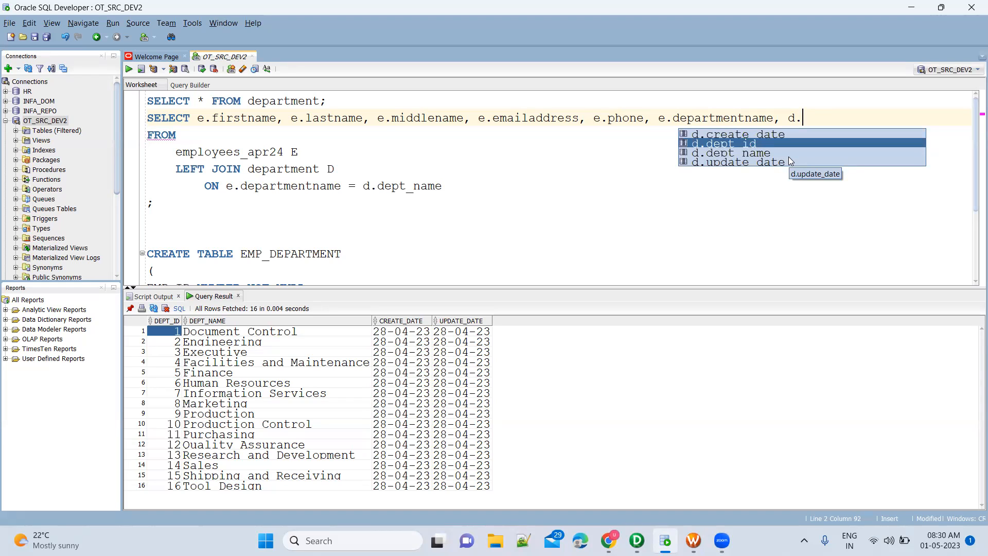
key("Return")
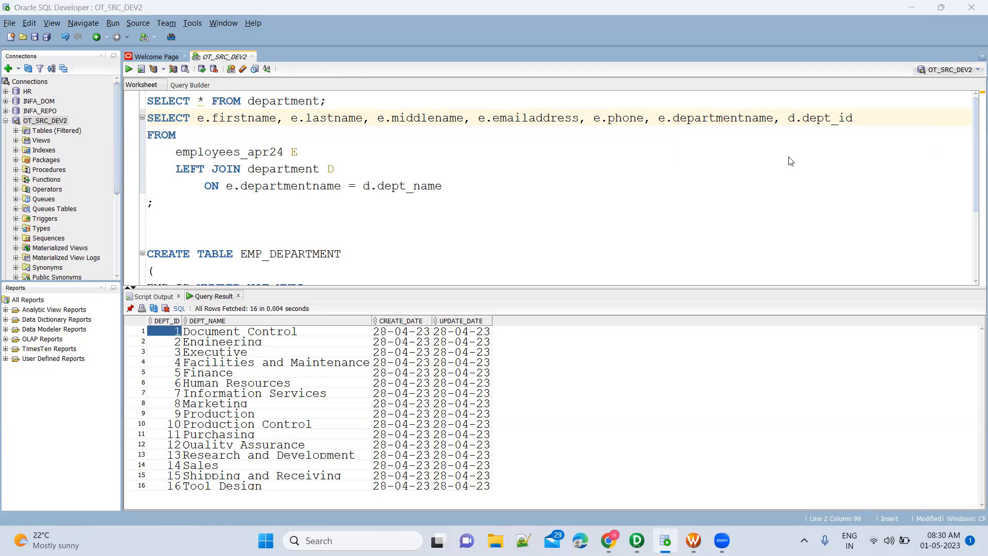
Compare the EMP_DEPARTMENT target's columns, including EMP_ID, in PowerCenter Designer with the query's SELECT list in Oracle SQL Developer.
key("alt+Tab")
left_click(877, 174)
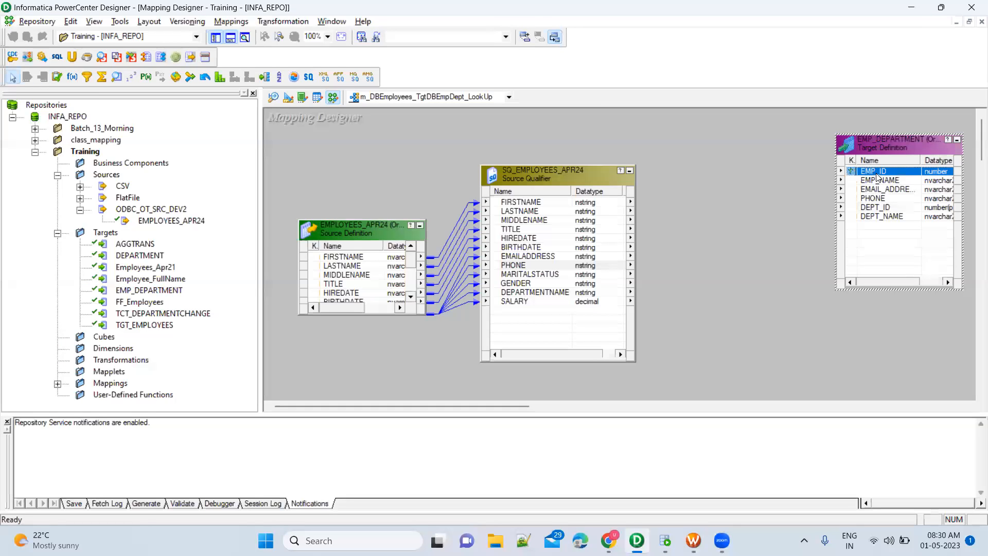
key("alt+Tab")
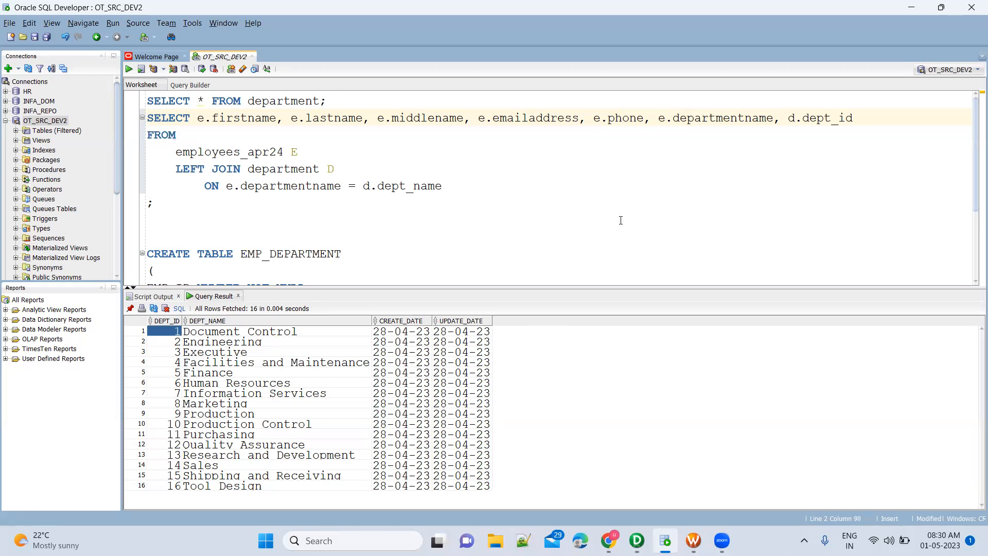
key("alt+Tab")
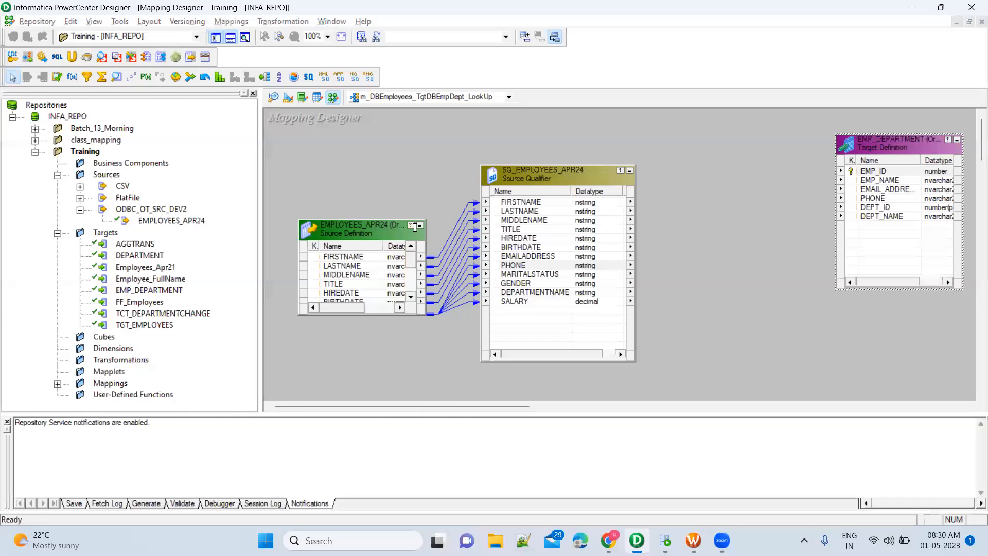
key("alt+Tab")
Run the left join query and examine the department names and DEPT_ID values in its result rows.
left_click_drag(177, 150, 336, 186)
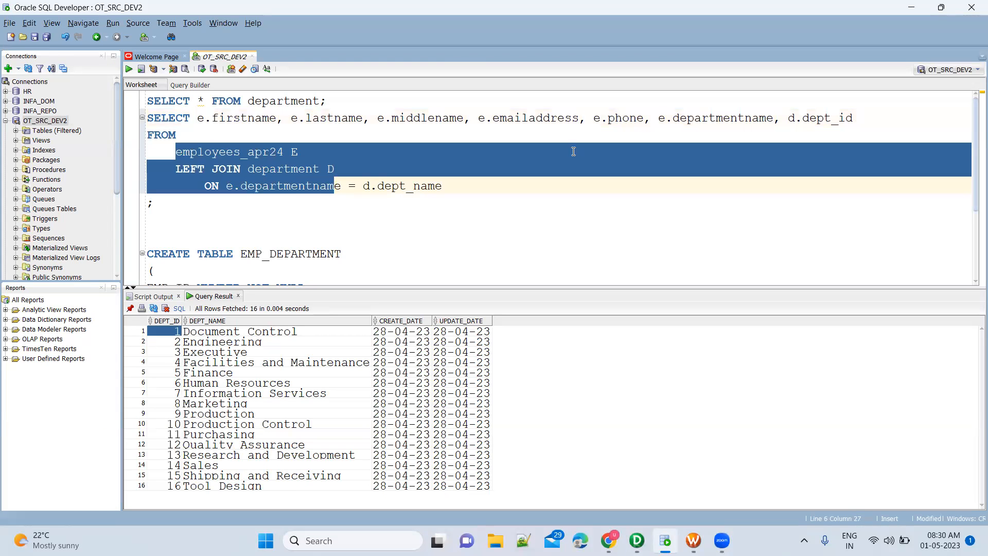
left_click(448, 138)
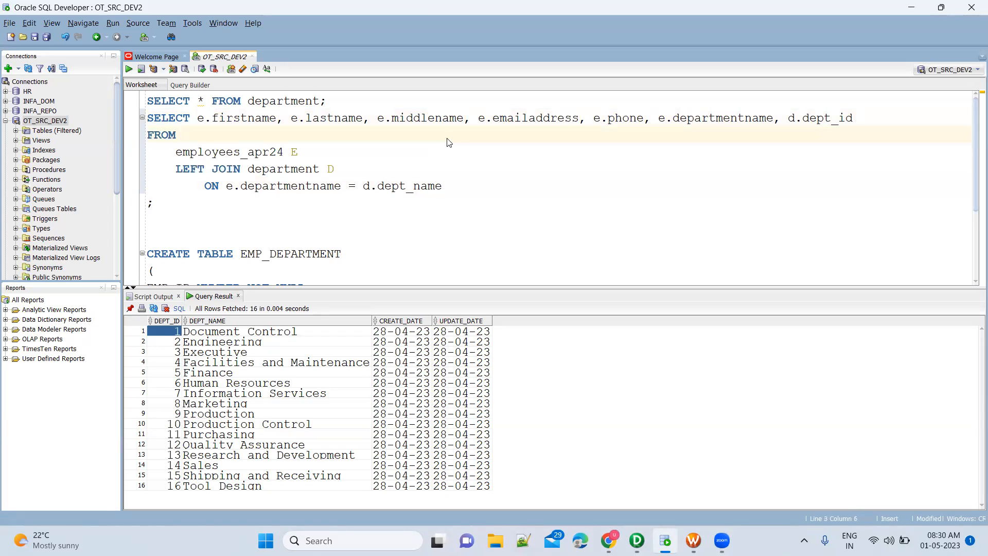
key("ctrl+Return")
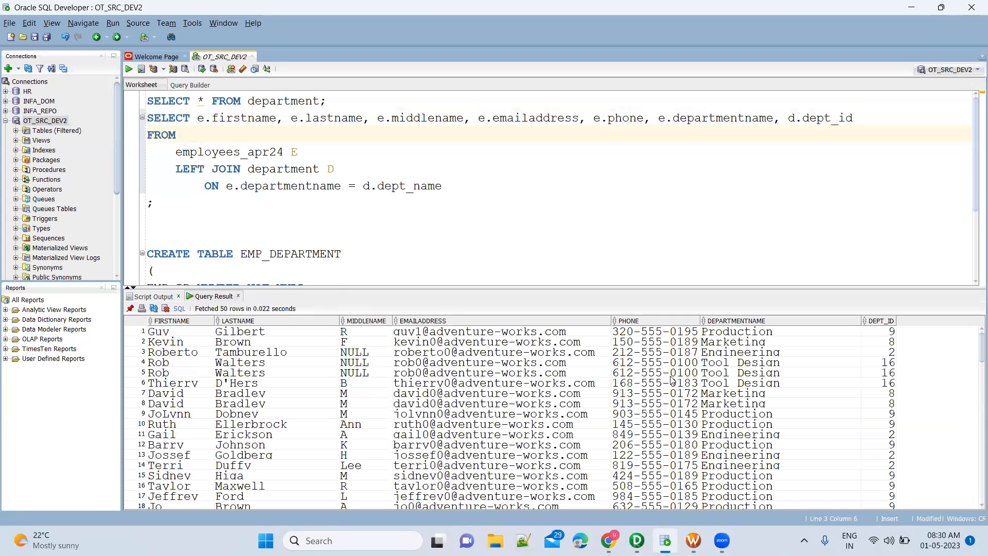
scroll(823, 391, "down", 16)
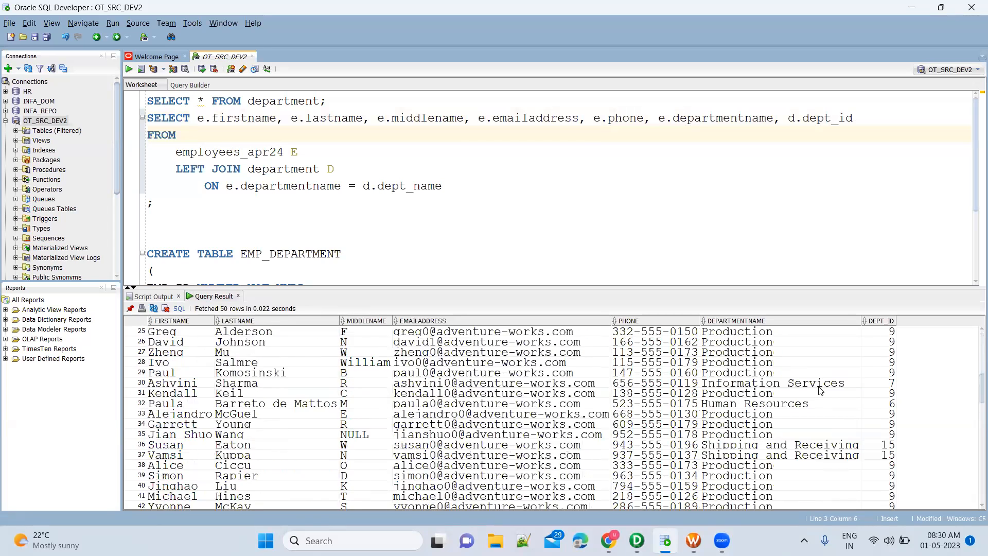
left_click(873, 394)
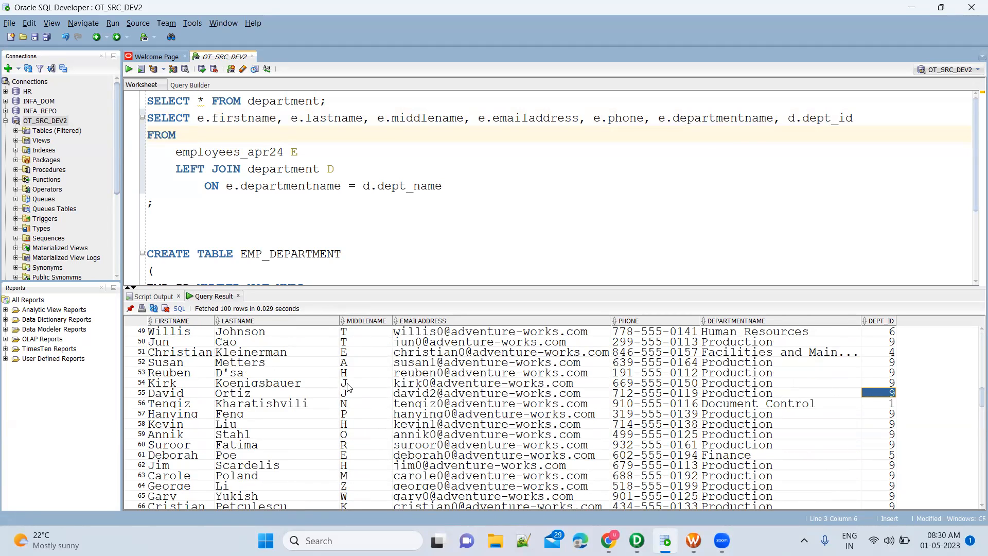
Switch to PowerCenter Designer and select the EMP_ID column in the EMP_DEPARTMENT target definition.
key("alt+Tab")
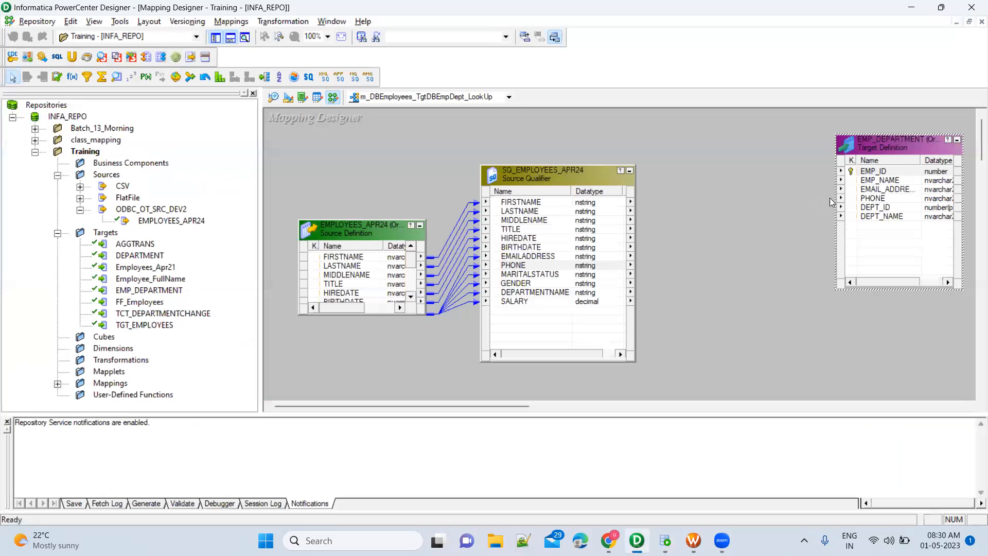
left_click(879, 172)
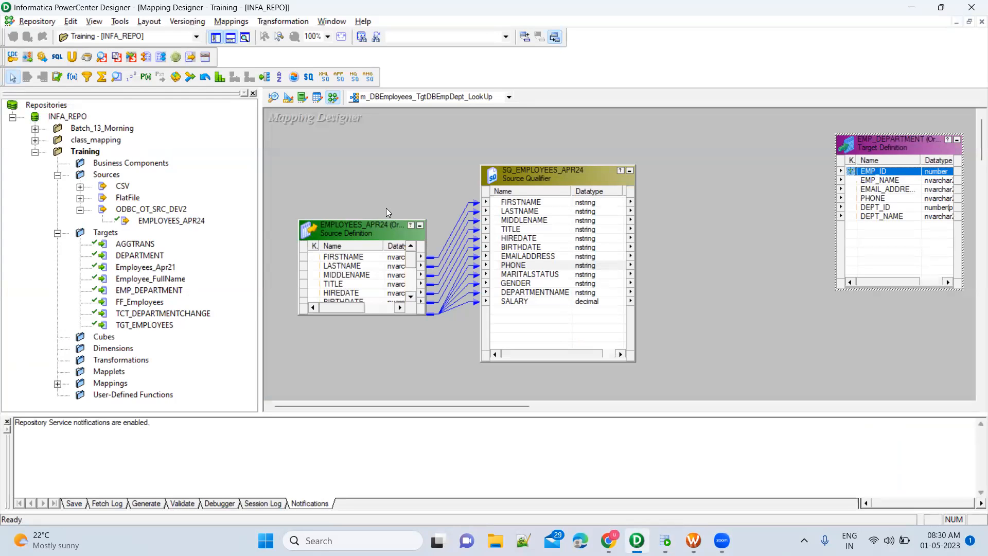
Add a Sequence Generator transformation below the EMP_DEPARTMENT target and rename it SEQ_EmpDepartment.
left_click(132, 77)
left_click(735, 316)
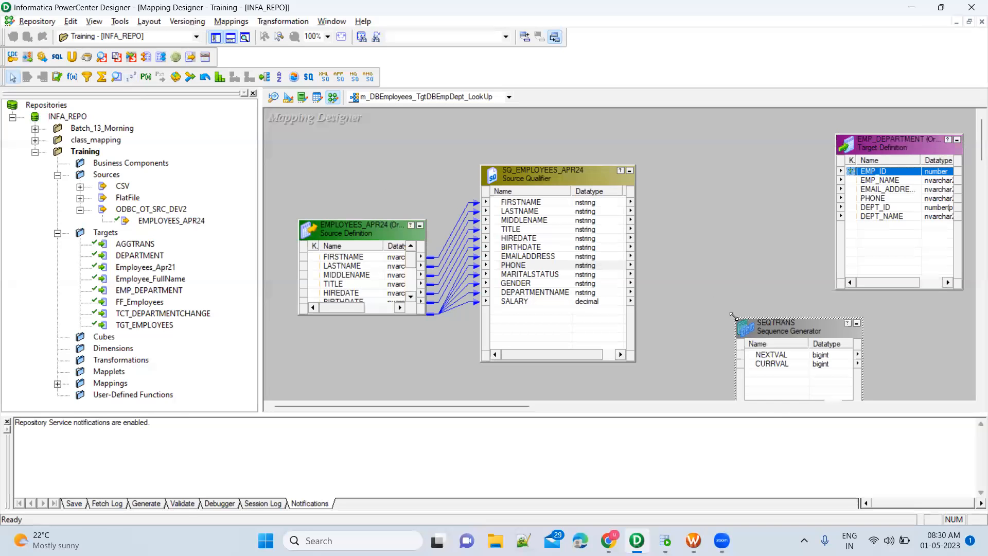
double_click(795, 328)
left_click(890, 67)
type("SEQ_EmpDepartme")
type("nt")
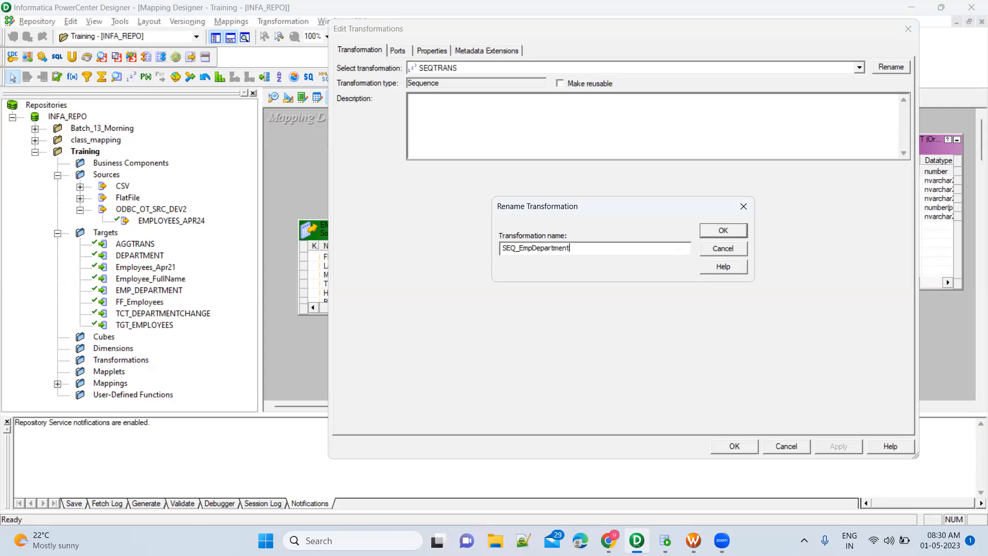
left_click(724, 231)
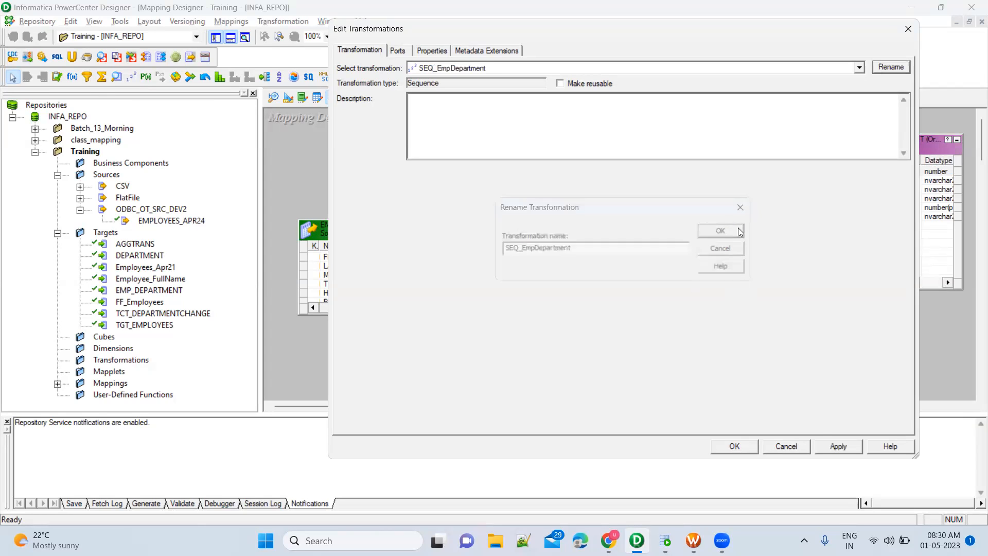
left_click(833, 448)
left_click(743, 450)
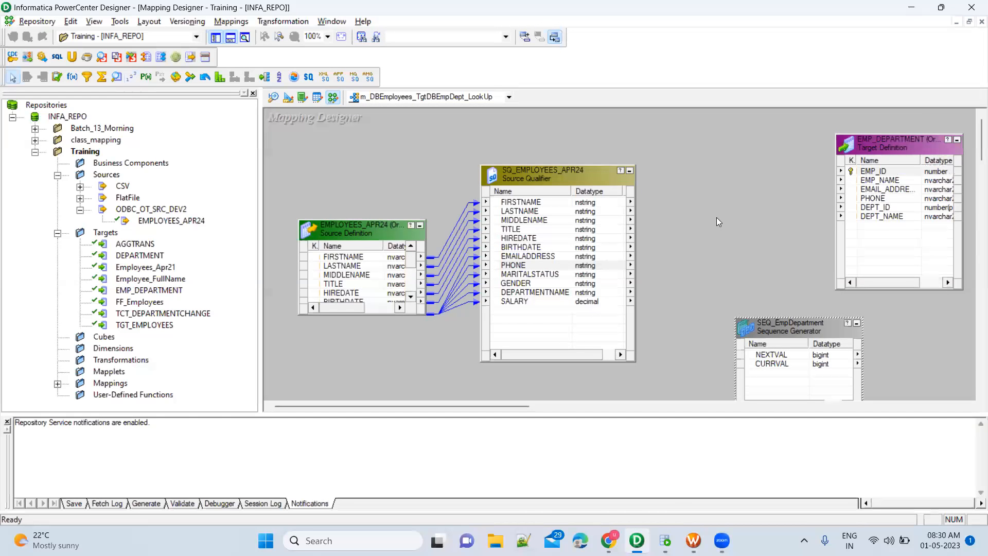
Check the name columns in the Oracle SQL Developer query, then return to PowerCenter Designer and compare them with the target's EMP_NAME column.
key("alt+Tab")
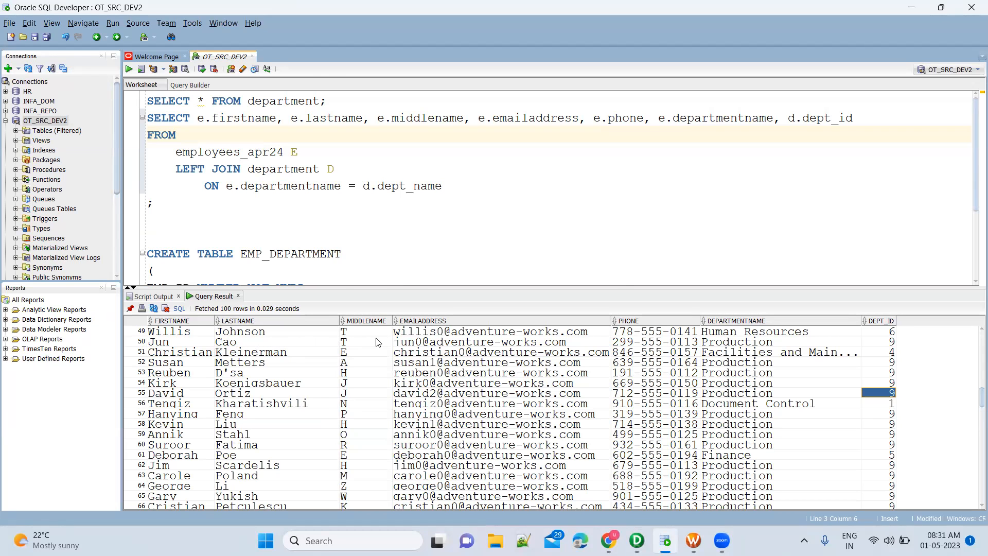
key("alt+Tab")
left_click(871, 185)
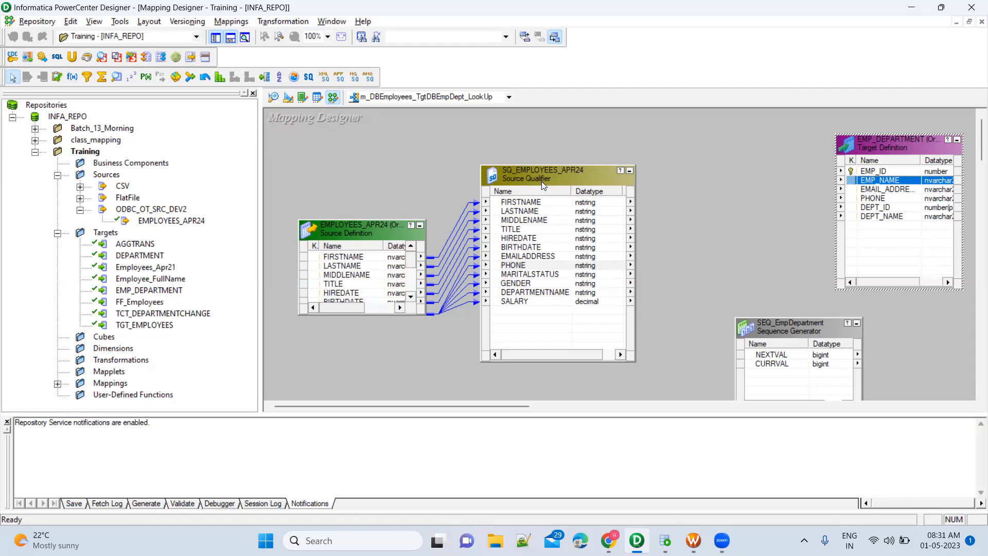
Add an Expression transformation between the source qualifier and the EMP_DEPARTMENT target, moving it level with the target's top.
left_click(72, 77)
left_click(721, 200)
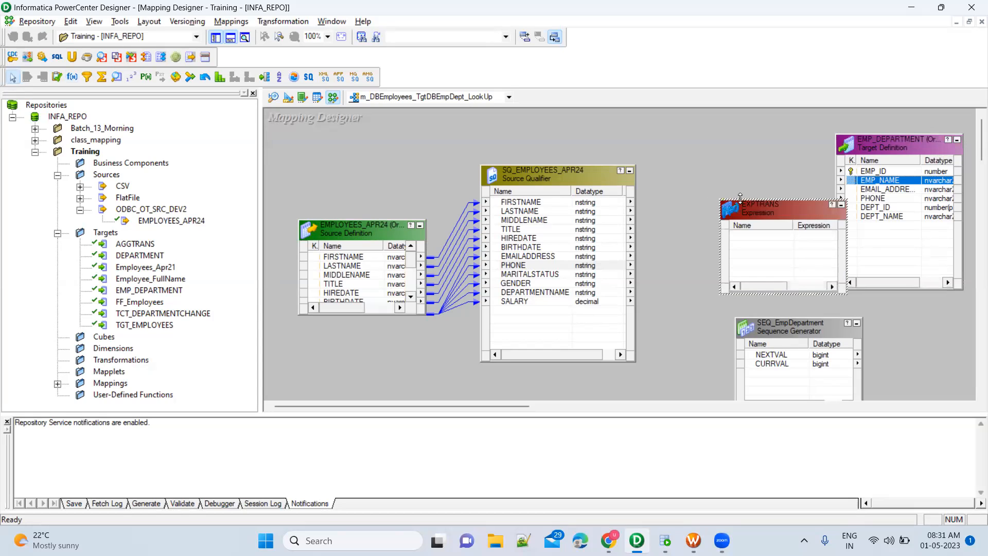
left_click_drag(740, 197, 740, 144)
Link FIRSTNAME, LASTNAME, MIDDLENAME, EMAILADDRESS, PHONE and DEPARTMENTNAME from the source qualifier into the Expression transformation.
left_click(516, 205)
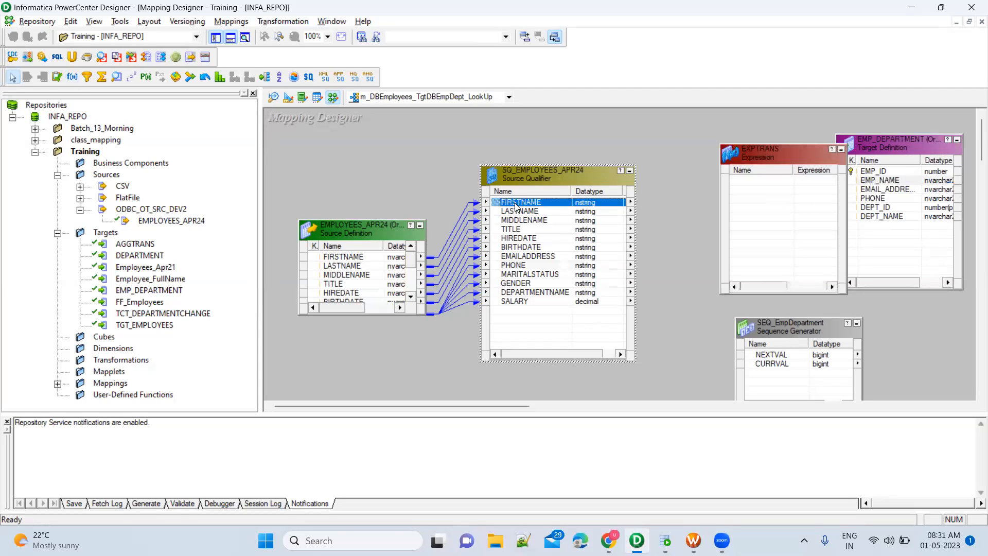
key("shift+Down")
key("shift+Down")
left_click_drag(516, 206, 752, 178)
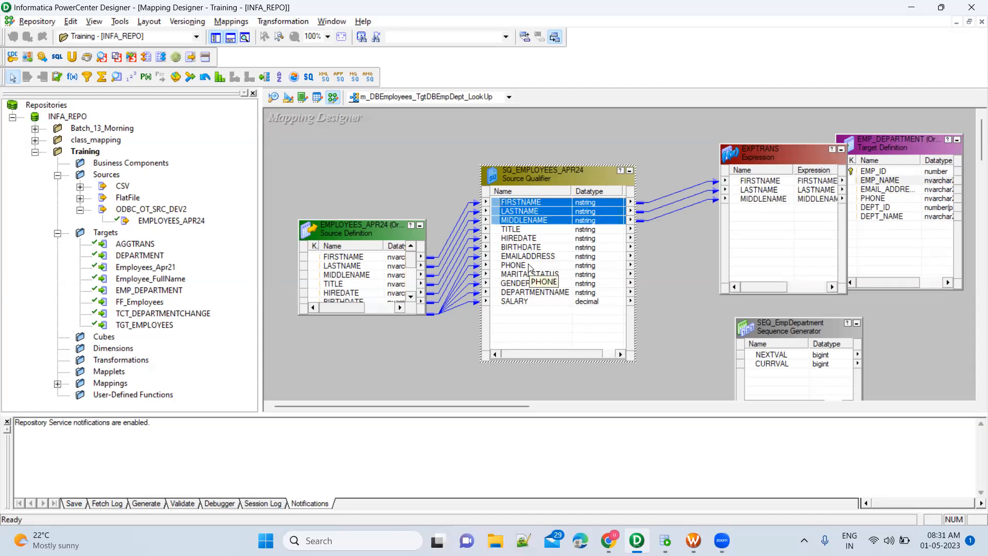
left_click_drag(530, 256, 763, 212)
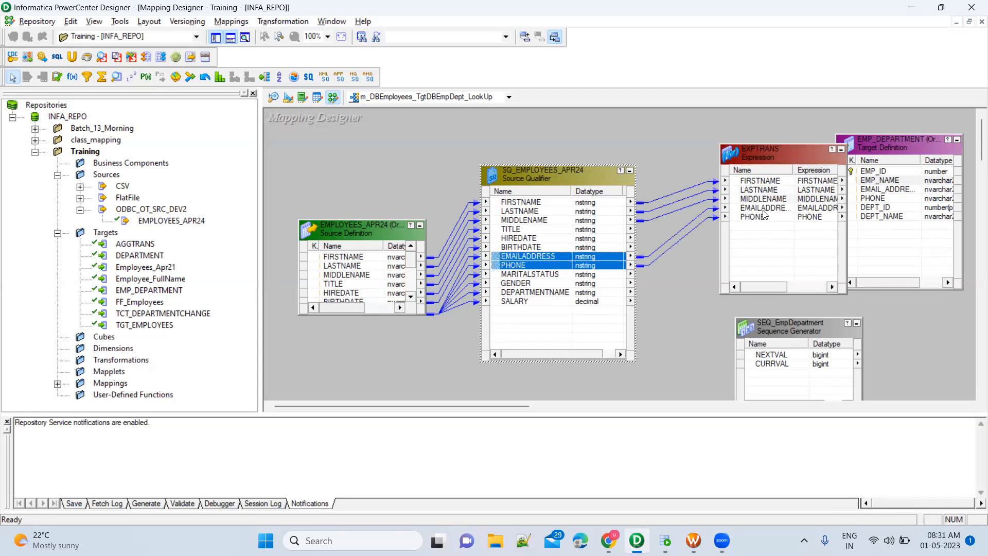
left_click(537, 293)
left_click_drag(496, 295, 754, 225)
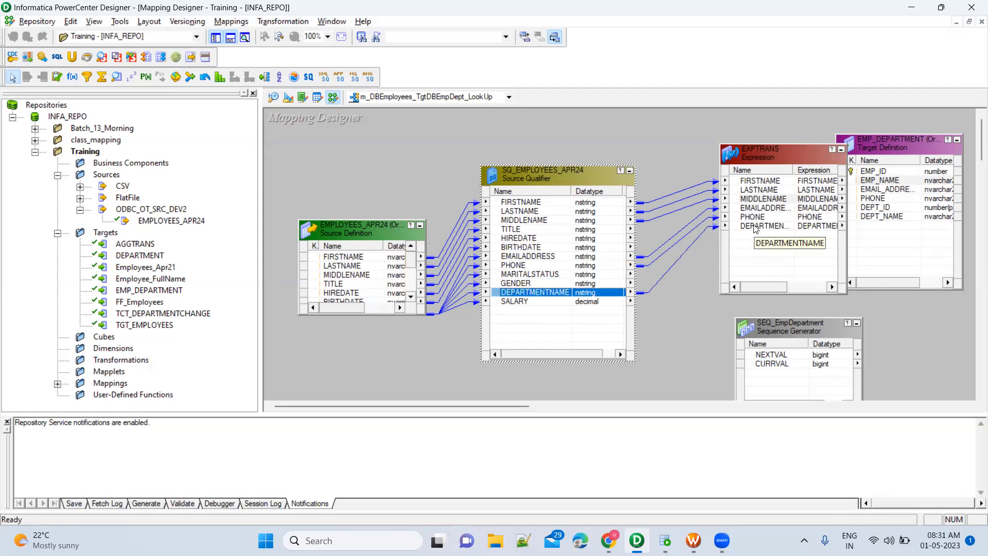
Rename the Expression transformation as exp_FullName.
double_click(781, 152)
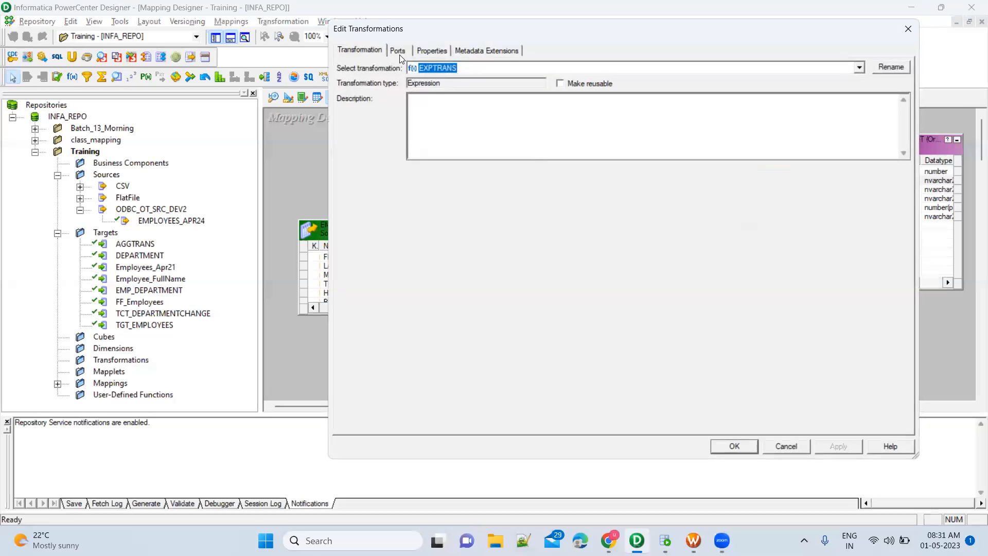
left_click(901, 69)
type("e")
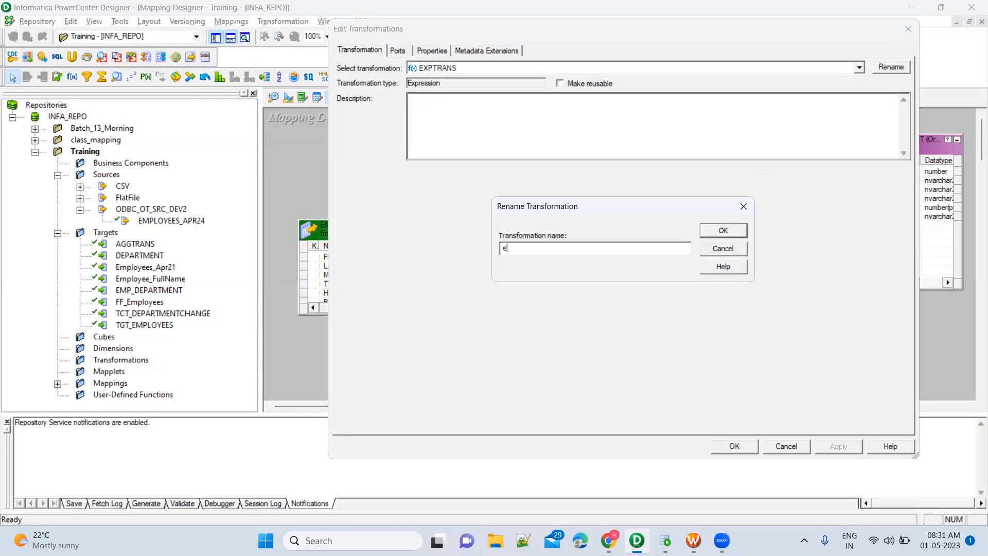
type("xp_FullName")
left_click(723, 231)
Add a string port named FULLNAME after MIDDLENAME in exp_FullName and set its precision to 256.
left_click(409, 54)
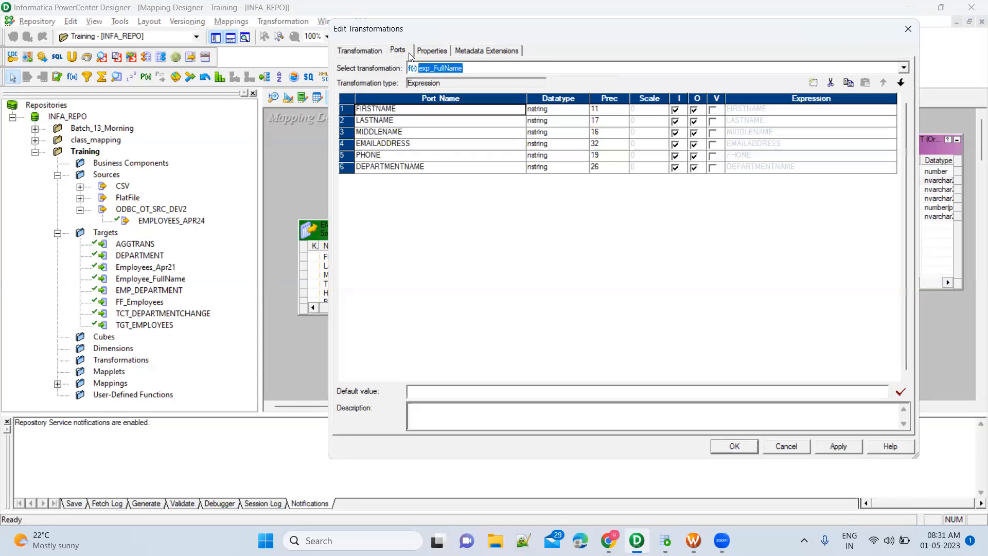
left_click(457, 168)
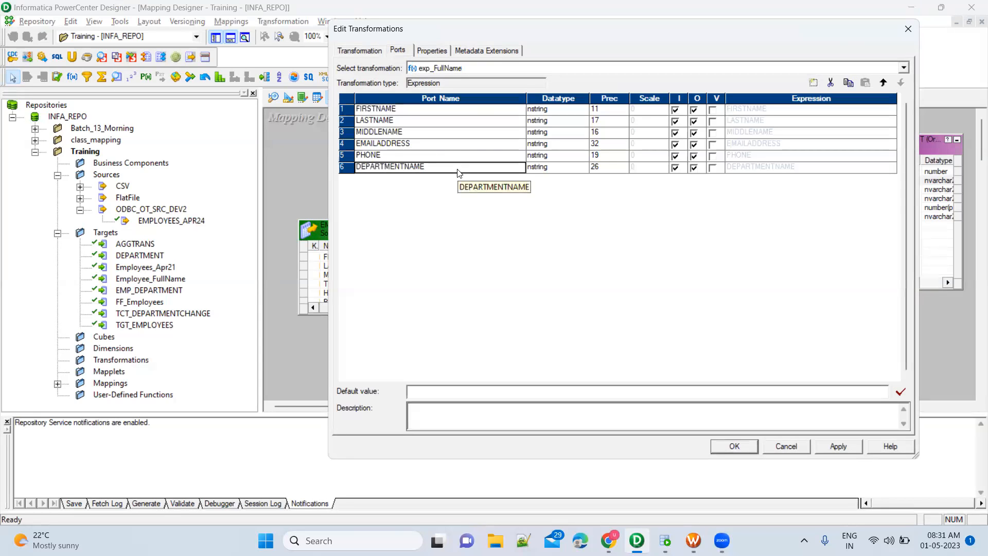
left_click(456, 134)
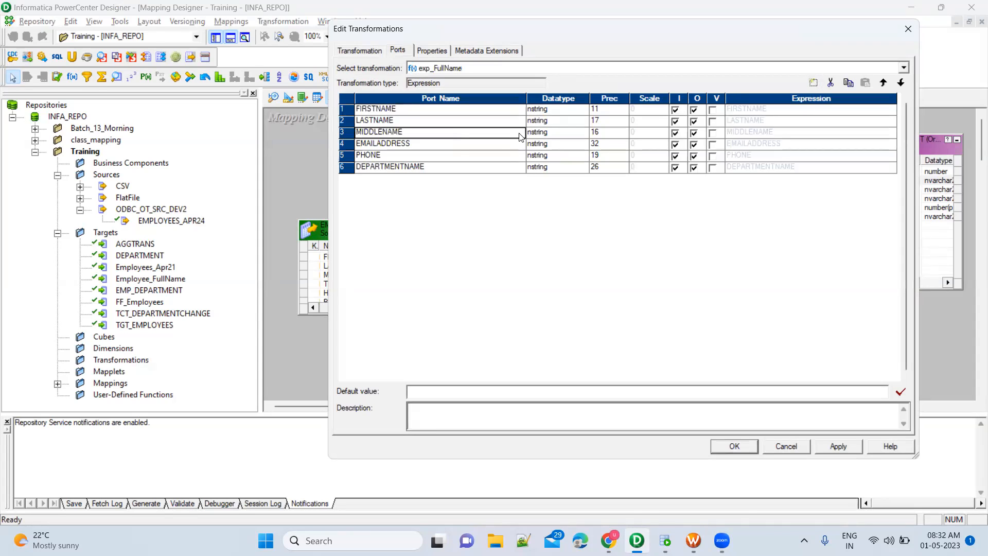
left_click(813, 85)
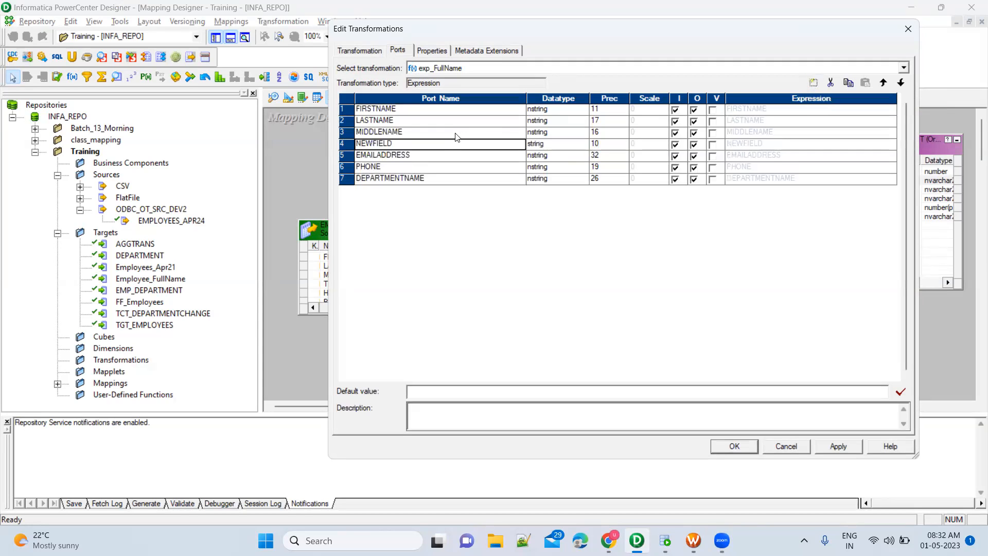
type("F")
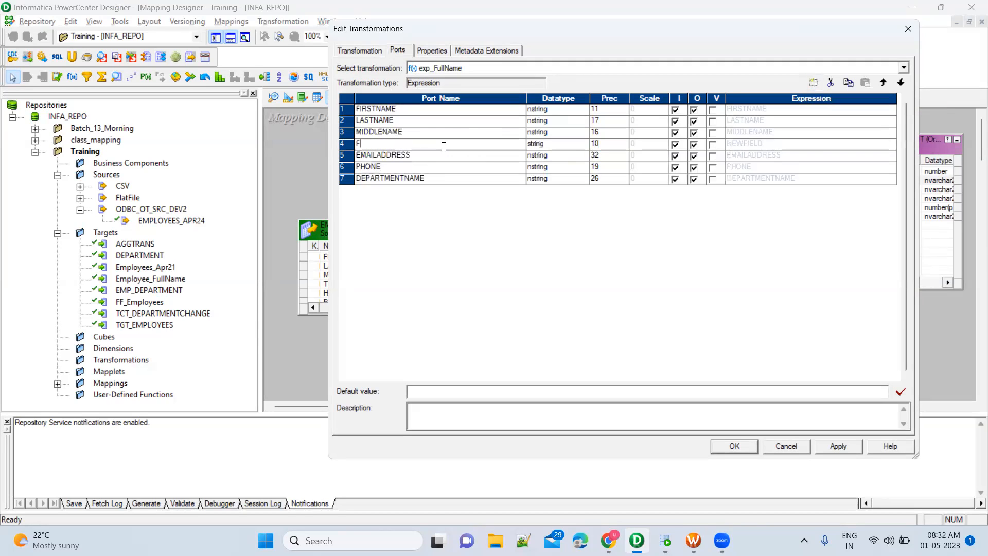
type("ULLNAME")
key("Tab")
key("Tab")
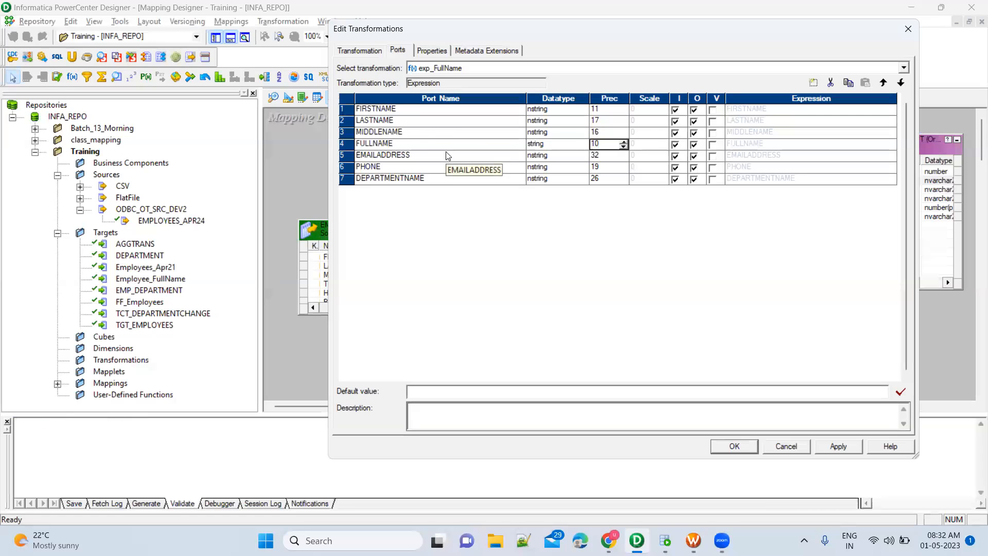
type("256")
key("Tab")
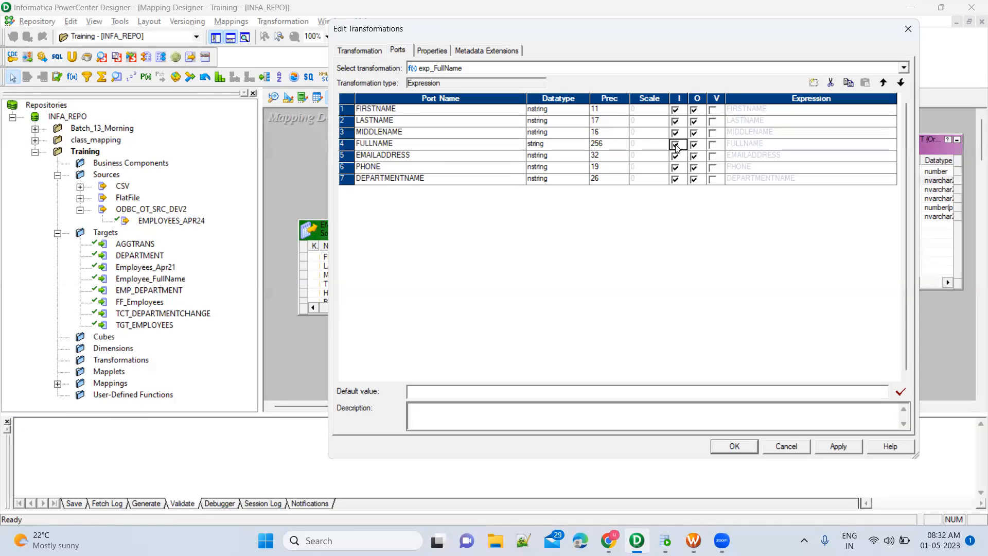
Try the FULLNAME port as output-only by disabling its input option, check its expression field, and re-enable the input option.
left_click(438, 148)
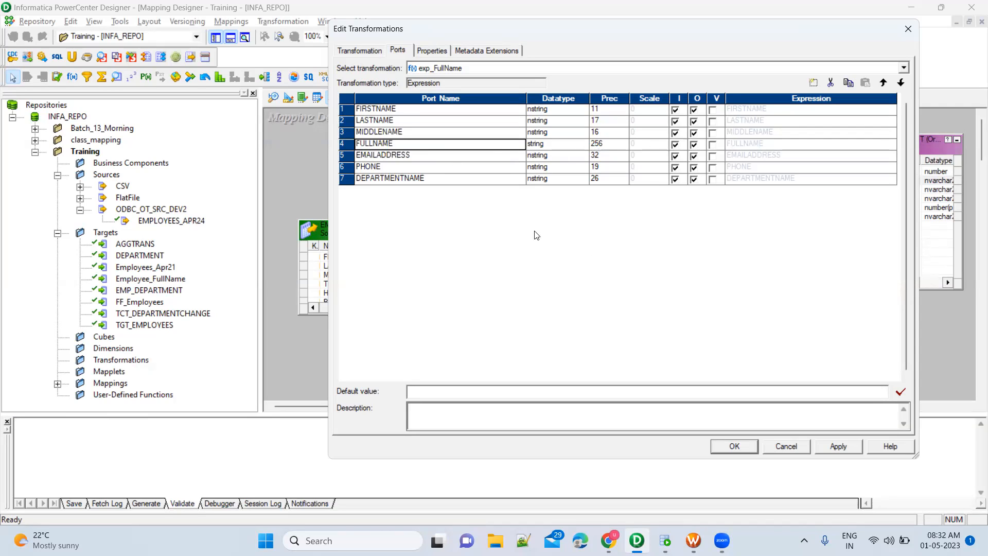
left_click(675, 145)
left_click(786, 149)
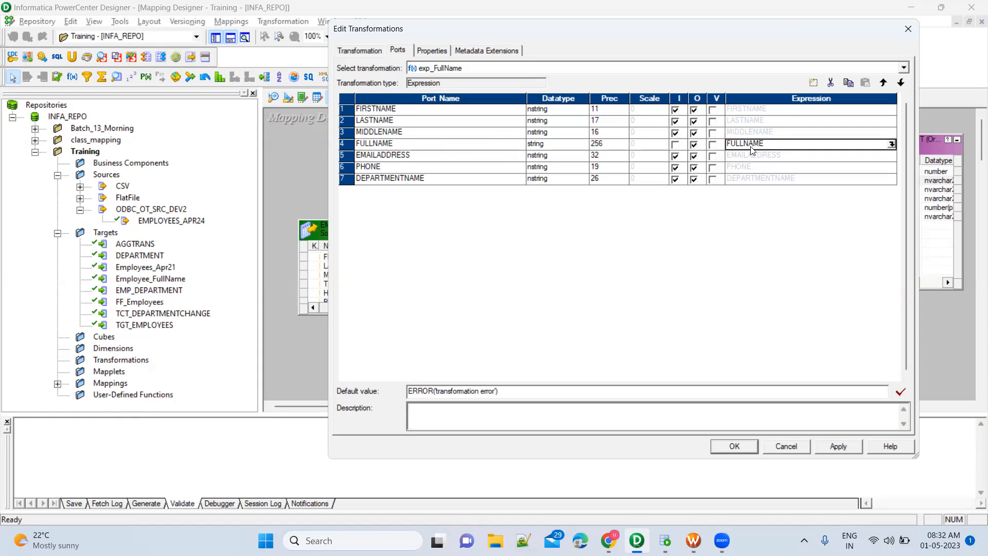
left_click(676, 145)
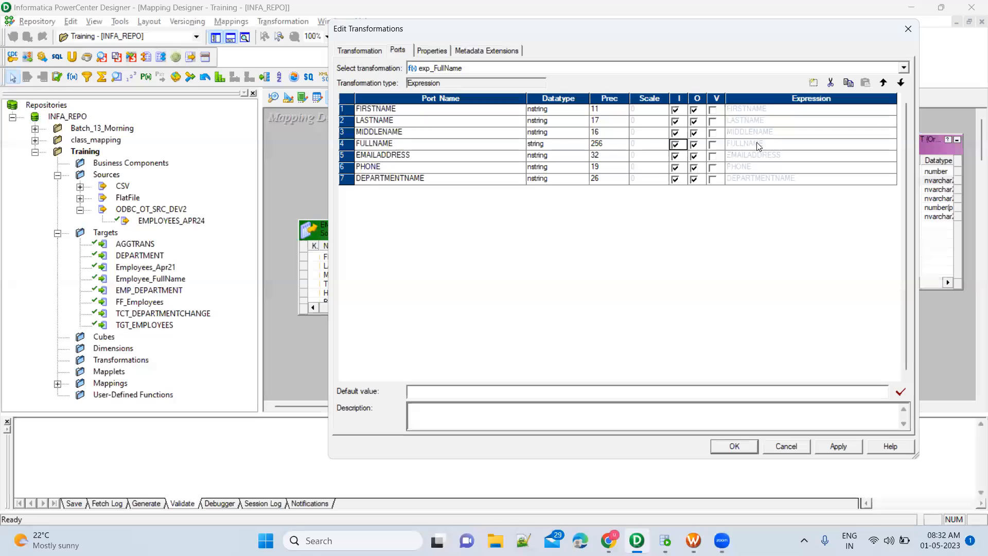
Make the FULLNAME port of exp_FullName output-only and clear the default expression in its Expression Editor.
left_click(675, 145)
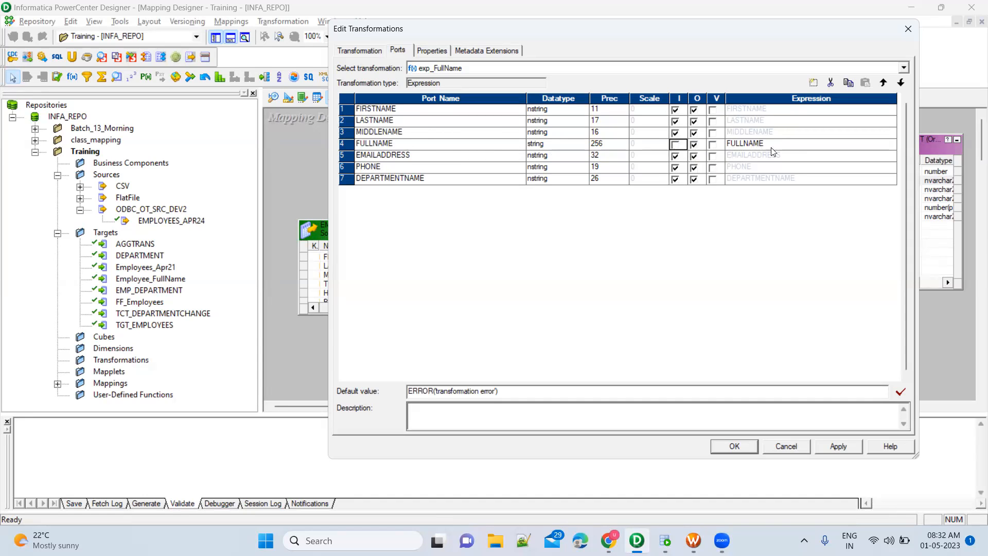
left_click(795, 150)
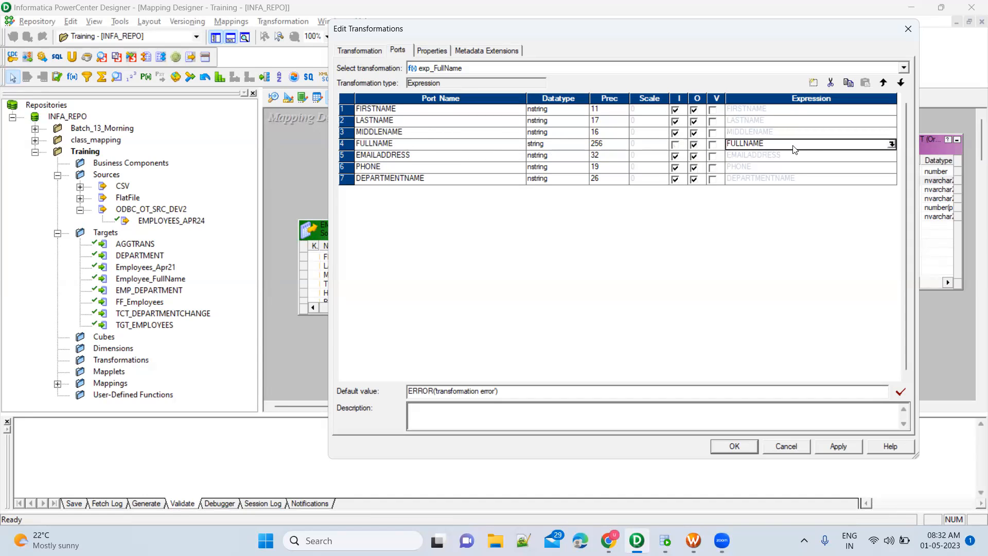
left_click(892, 144)
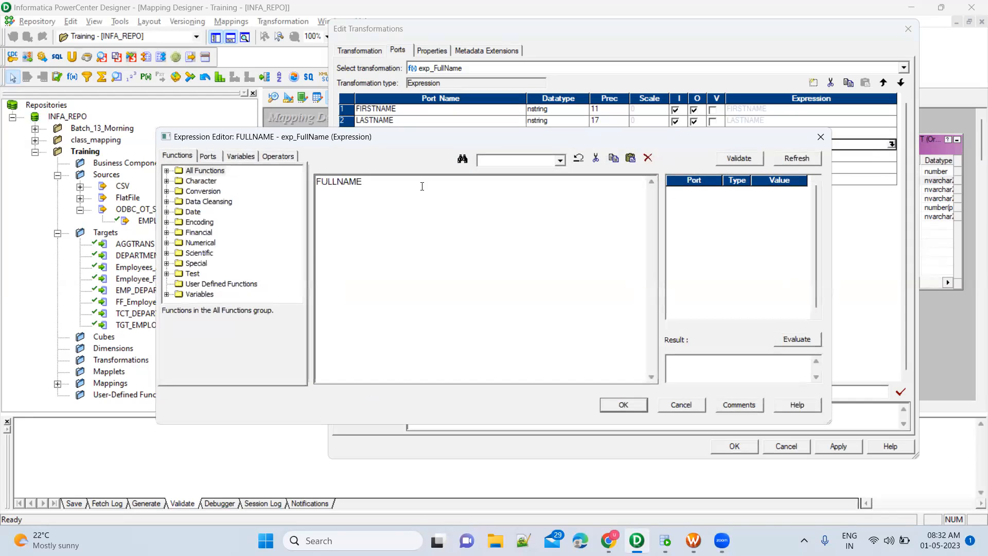
key("ctrl+a")
key("BackSpace")
Insert the FIRSTNAME, LASTNAME and MIDDLENAME ports of exp_FullName into the FULLNAME expression in that order.
left_click(214, 156)
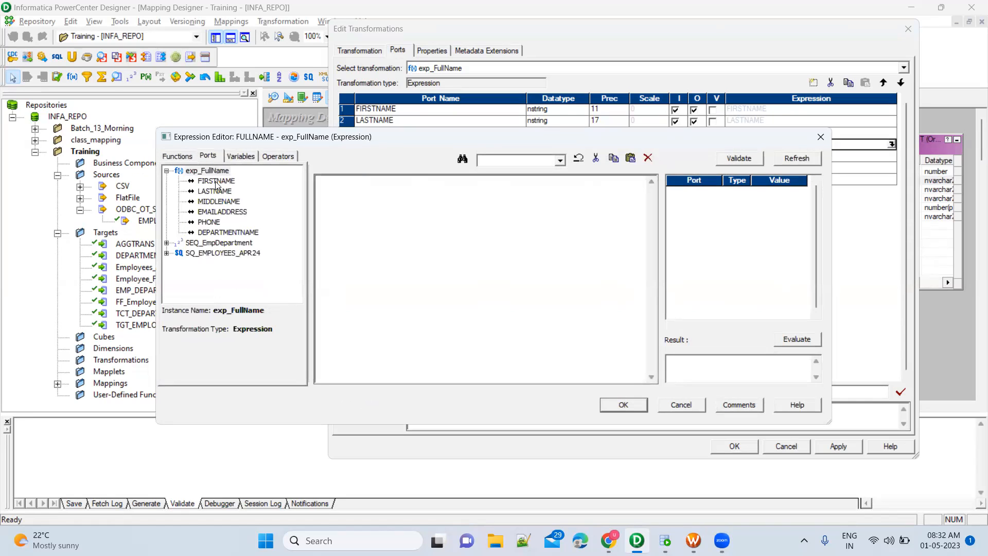
double_click(216, 182)
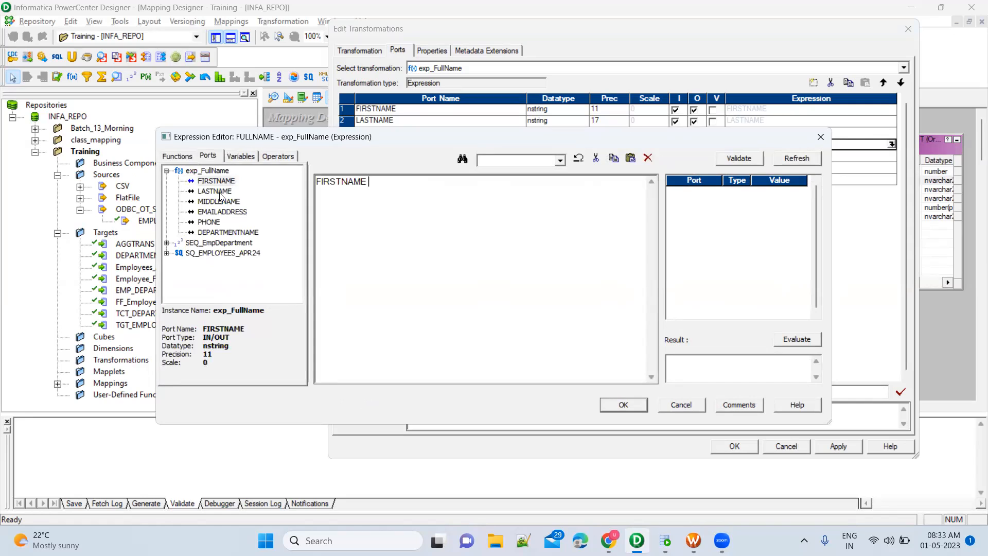
double_click(220, 192)
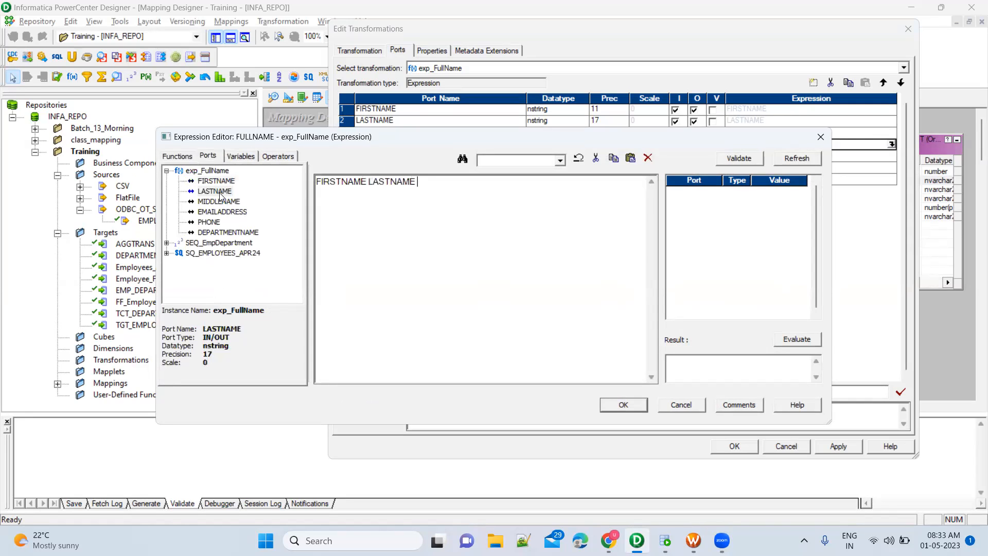
double_click(219, 202)
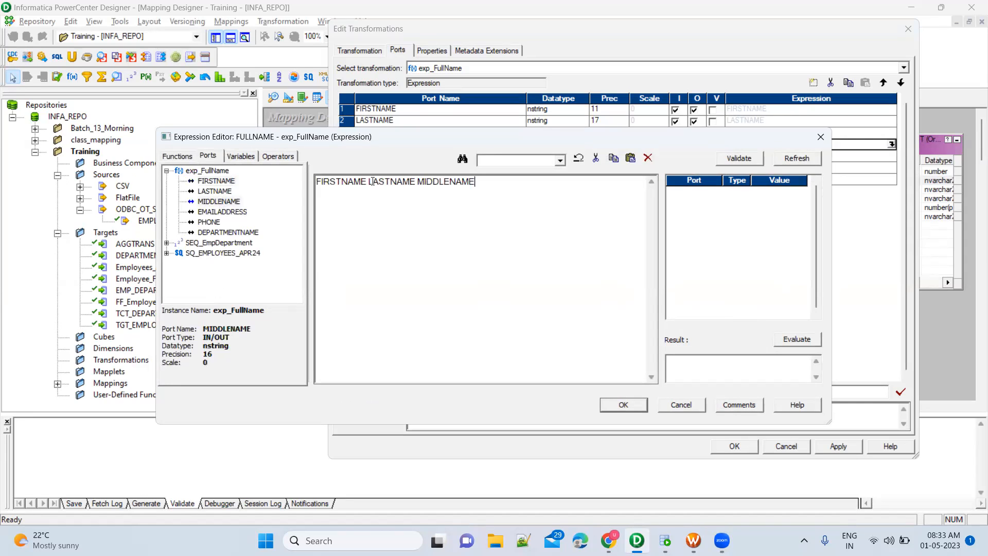
Join the three ports with concatenation operators as FIRSTNAME||LASTNAME||MIDDLENAME and validate the expression.
key("BackSpace")
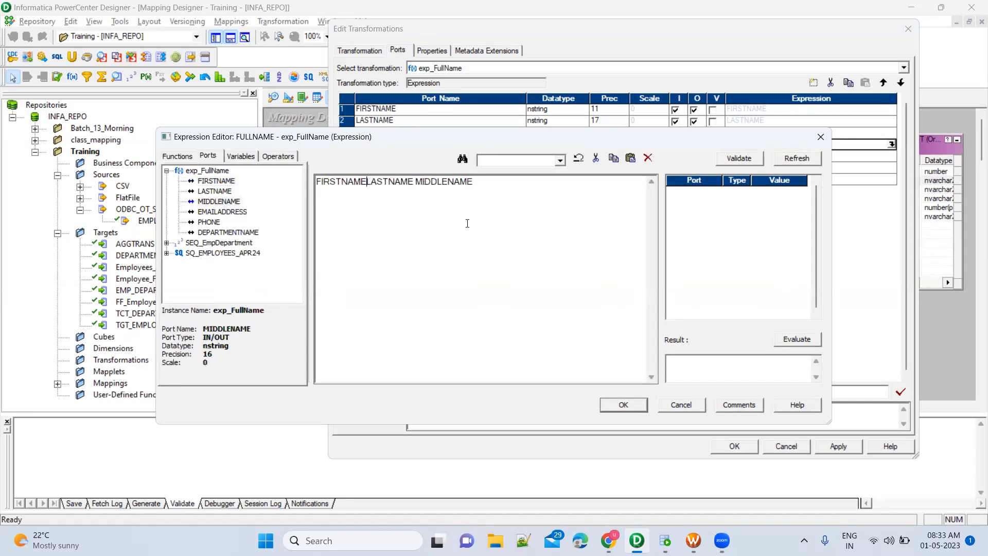
type("||")
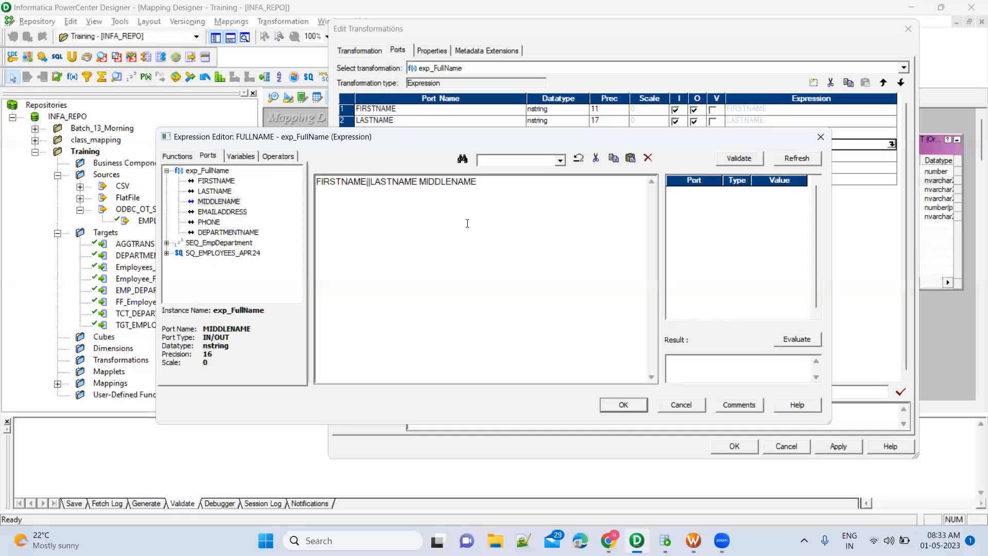
key("BackSpace")
type("||")
left_click(760, 160)
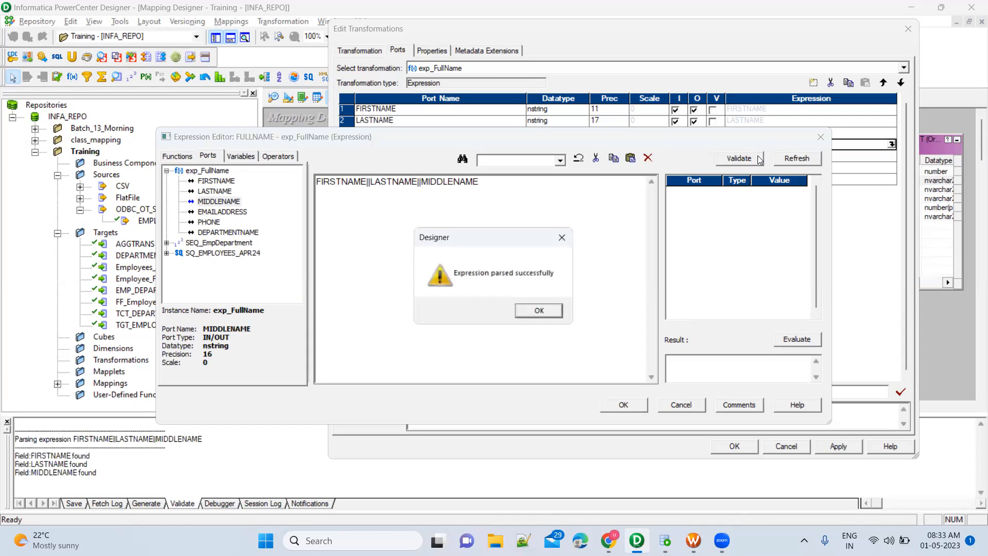
left_click(552, 313)
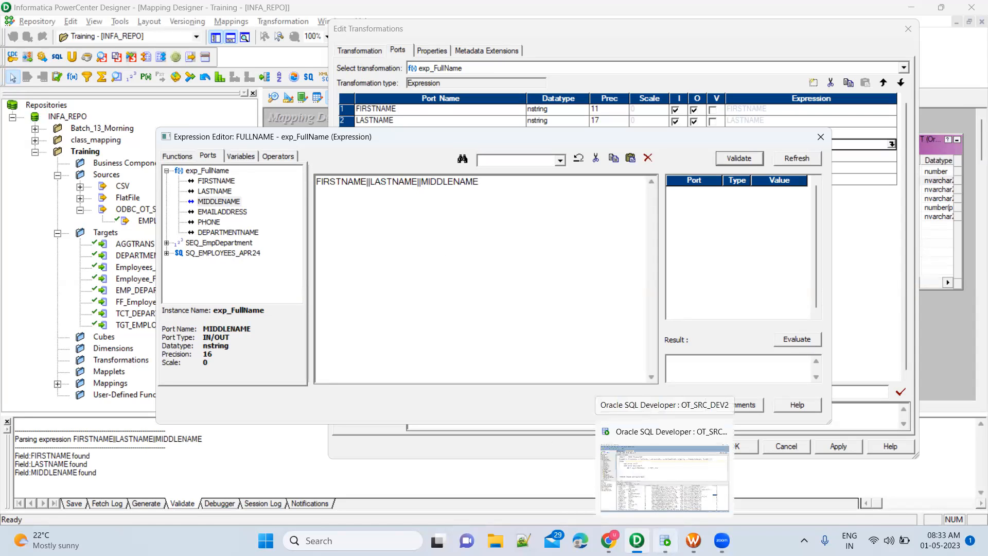
Switch to Oracle SQL Developer and write a sample employee's name parts without spaces on the blank line above CREATE TABLE EMP_DEPARTMENT.
left_click(665, 541)
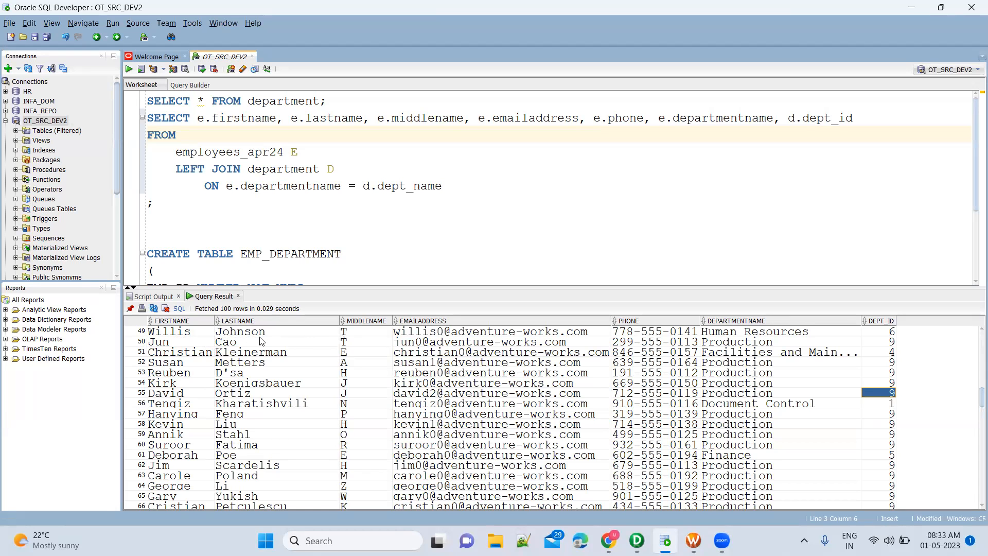
left_click(222, 233)
type("Will")
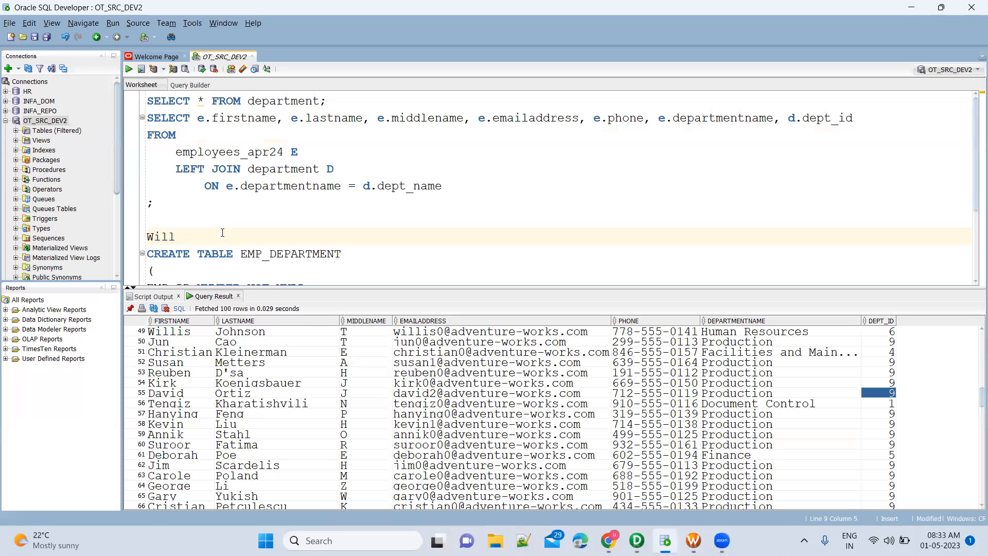
type("JohnsT")
key("Return")
Add a second line with the same name parts separated by spaces, and complete the last name in the first line.
type("Will")
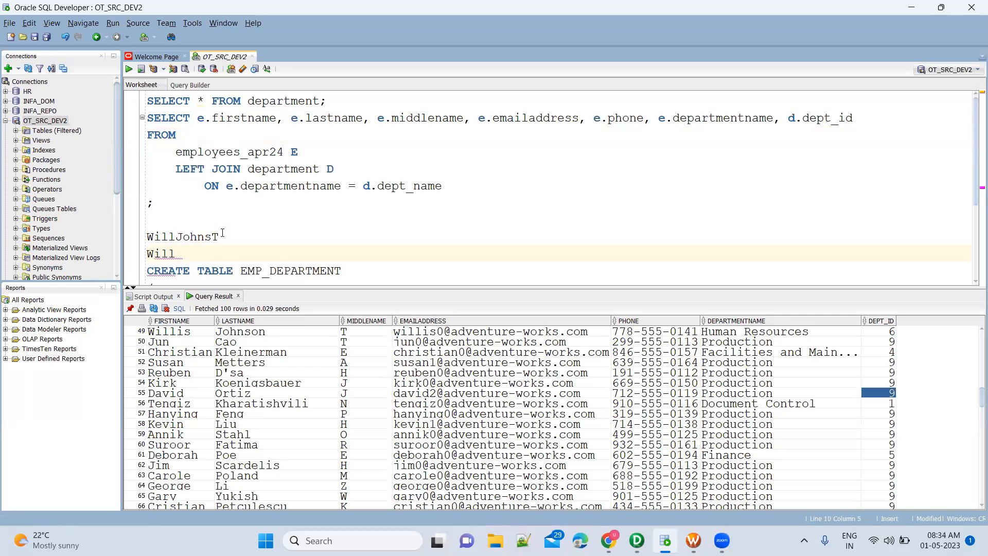
type(" Johnson")
key("Up")
key("Left")
type("on")
key("Down")
key("End")
type("T")
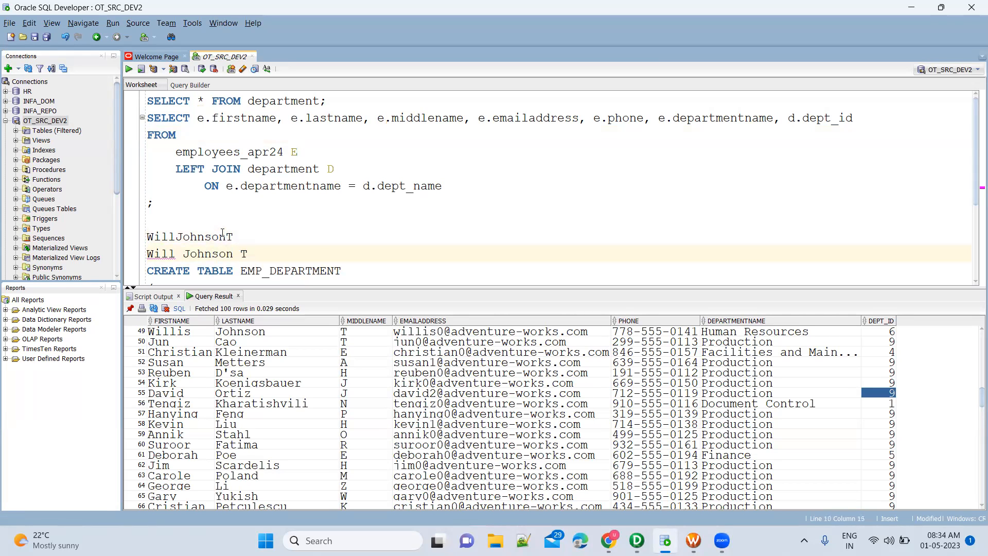
Examine the first name, last name and middle name cells of row 49 in the query result.
left_click(204, 335)
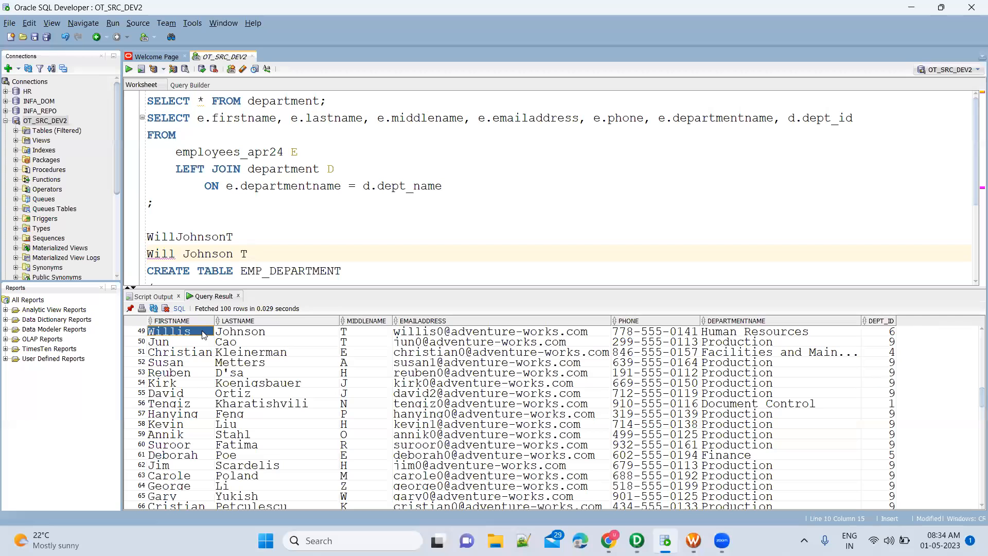
key("Right")
key("Right")
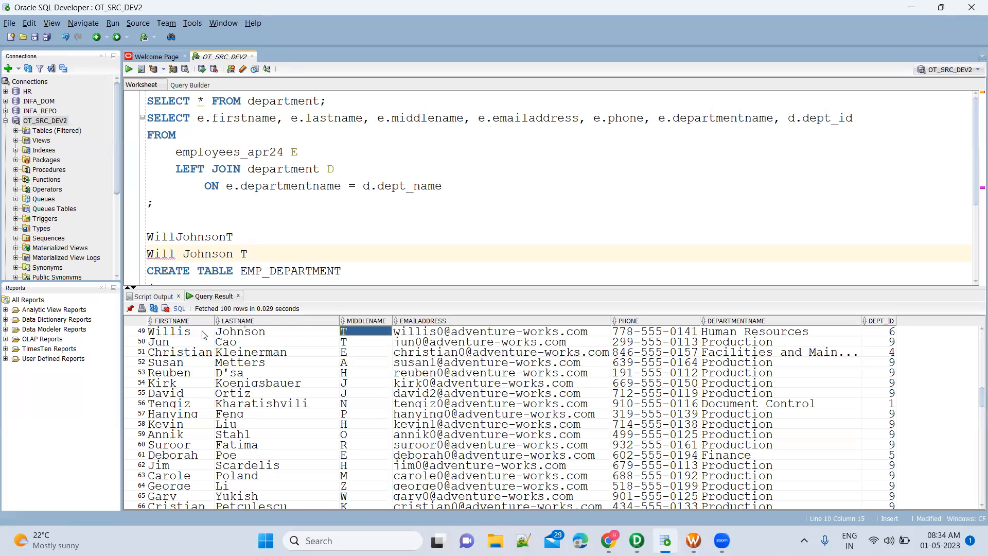
Switch back to Informatica PowerCenter Designer and insert a quoted space with concatenation, ' ' ||, between FIRSTNAME and LASTNAME in the expression.
key("alt+Tab")
left_click(369, 182)
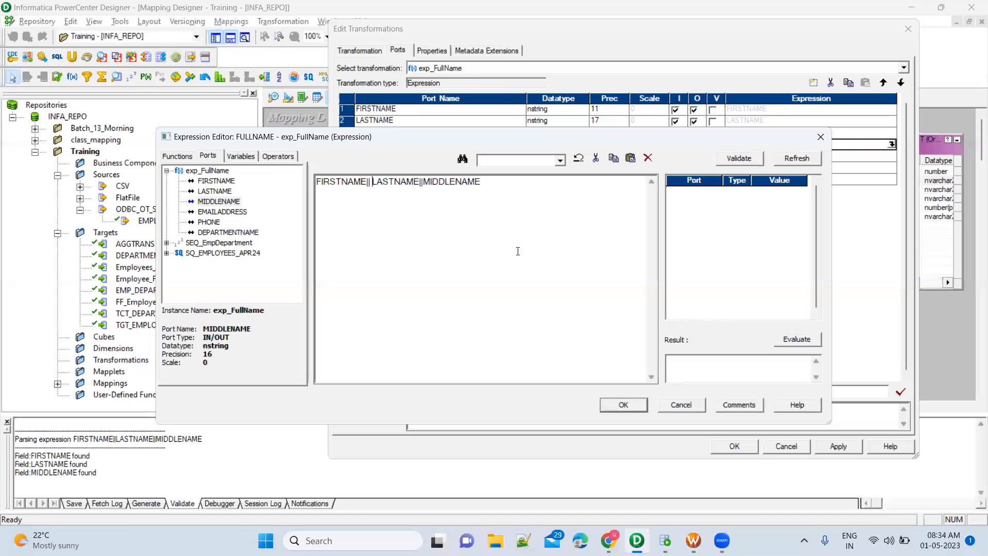
type("' ' ")
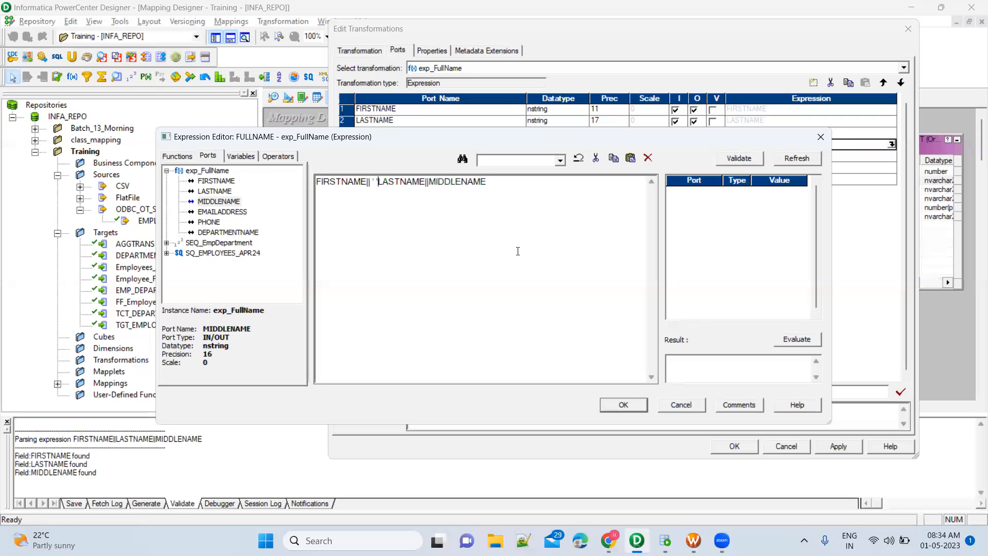
type("||")
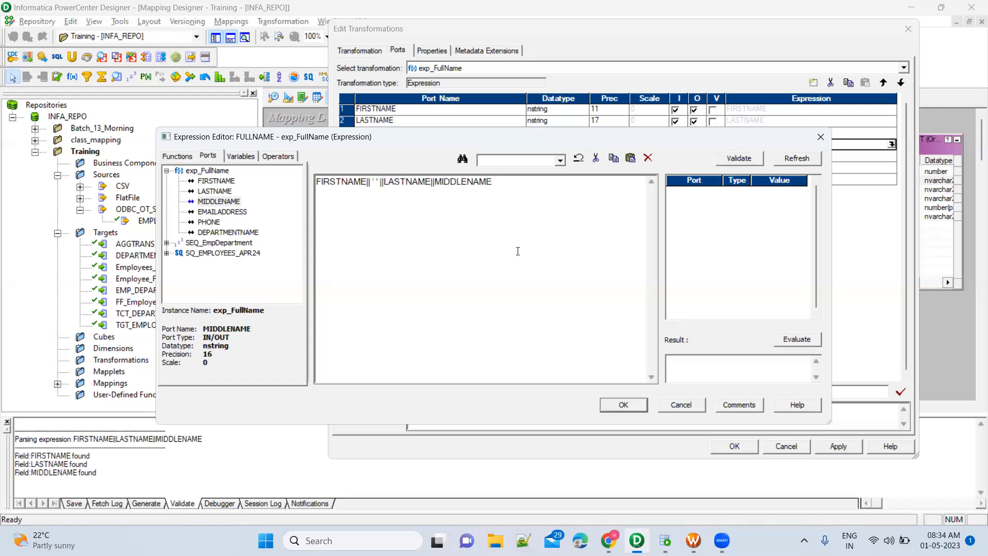
key("Left")
key("Left")
key("Left")
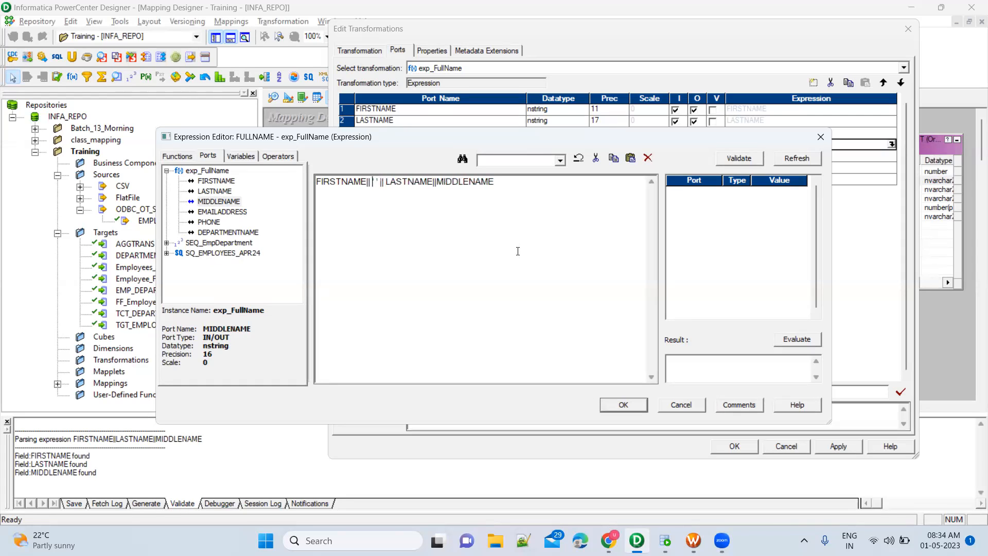
key("Right")
key("Right")
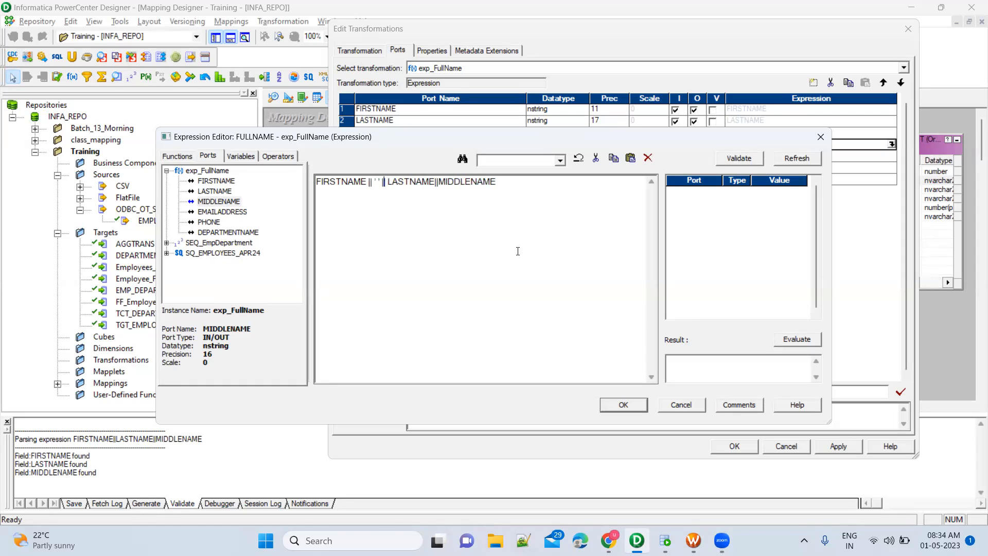
key("Left")
key("Left")
key("Right")
key("Right")
key("BackSpace")
Insert an empty quoted string with concatenation, '' ||, between LASTNAME and MIDDLENAME and validate the expression.
key("Right")
type("'' ||")
left_click(753, 159)
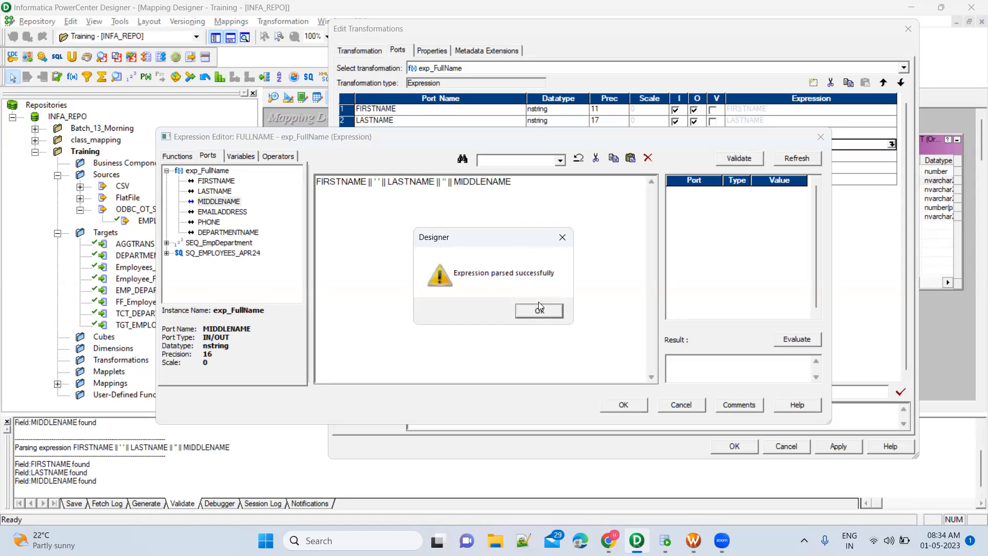
left_click(539, 311)
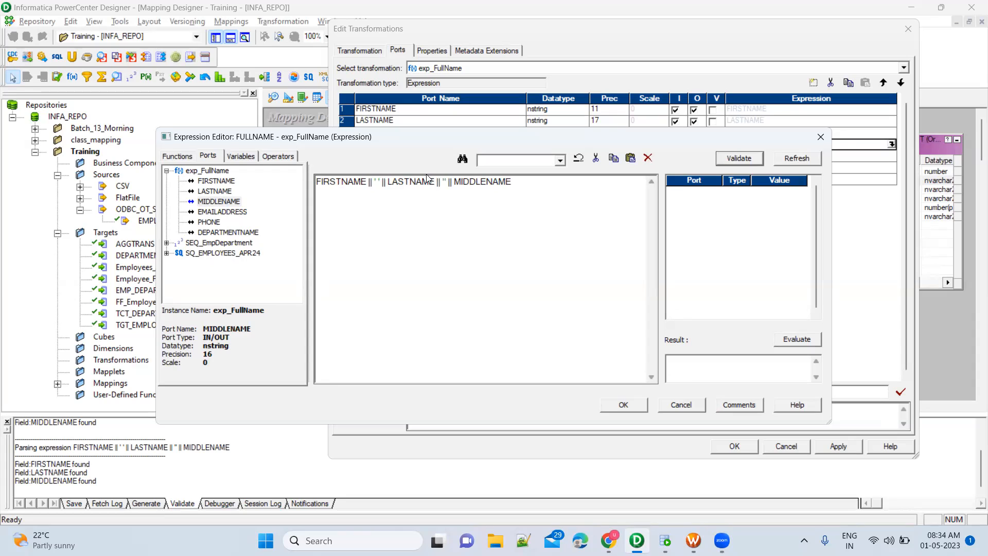
Put a space inside the second pair of quotes, validate the expression, and apply it to the FULLNAME port.
left_click(444, 179)
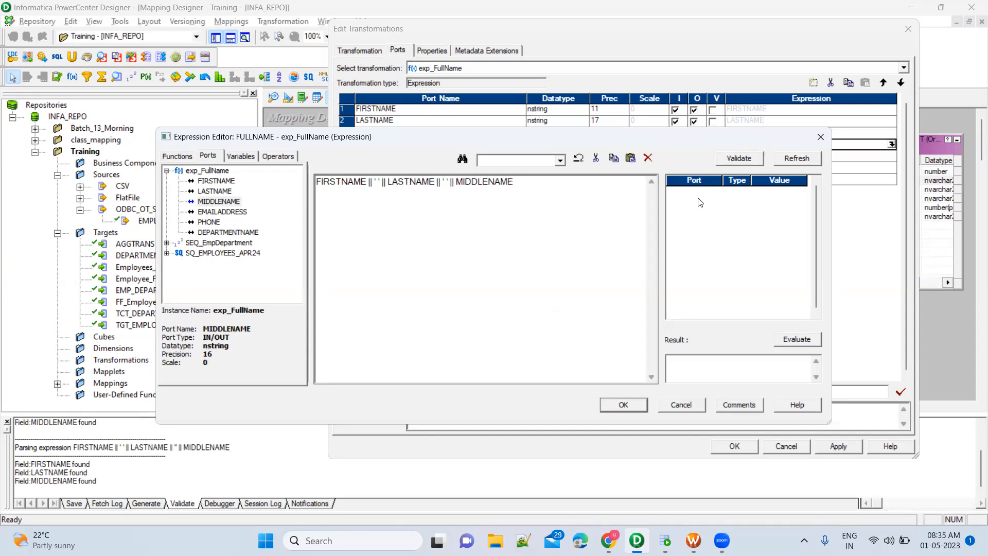
left_click(739, 159)
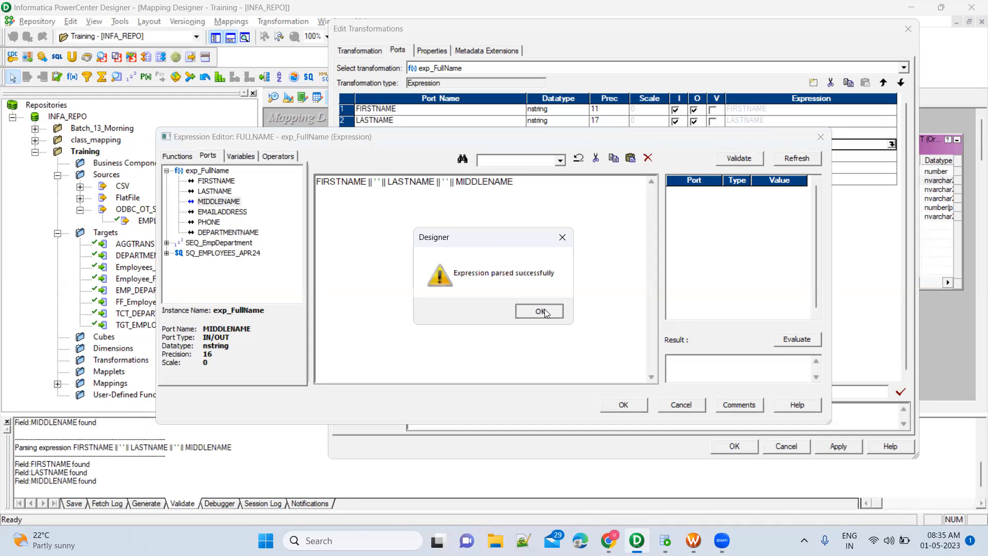
left_click(540, 311)
left_click(624, 405)
left_click(820, 452)
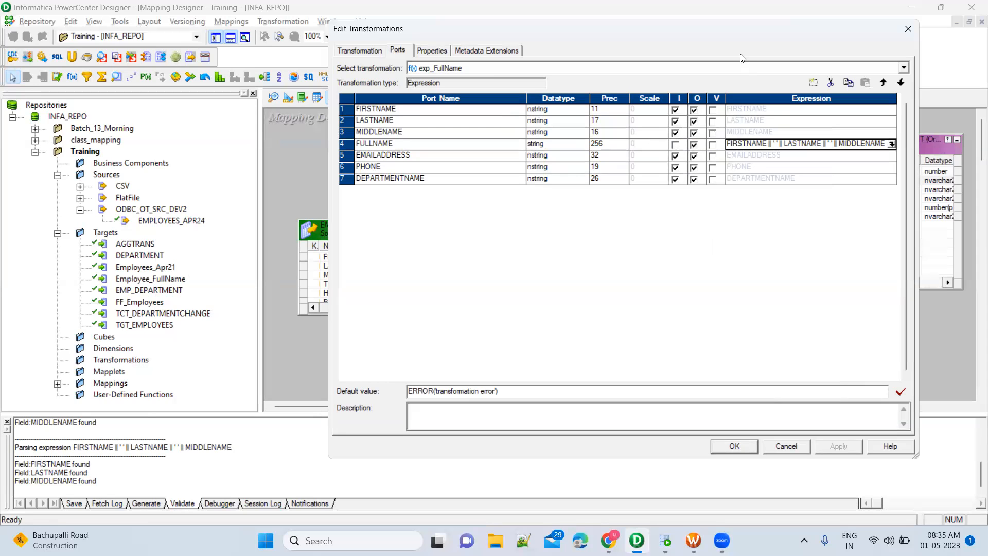
Disable output for the FIRSTNAME, LASTNAME and MIDDLENAME ports and save the exp_FullName transformation's changes.
left_click_drag(740, 37, 513, 54)
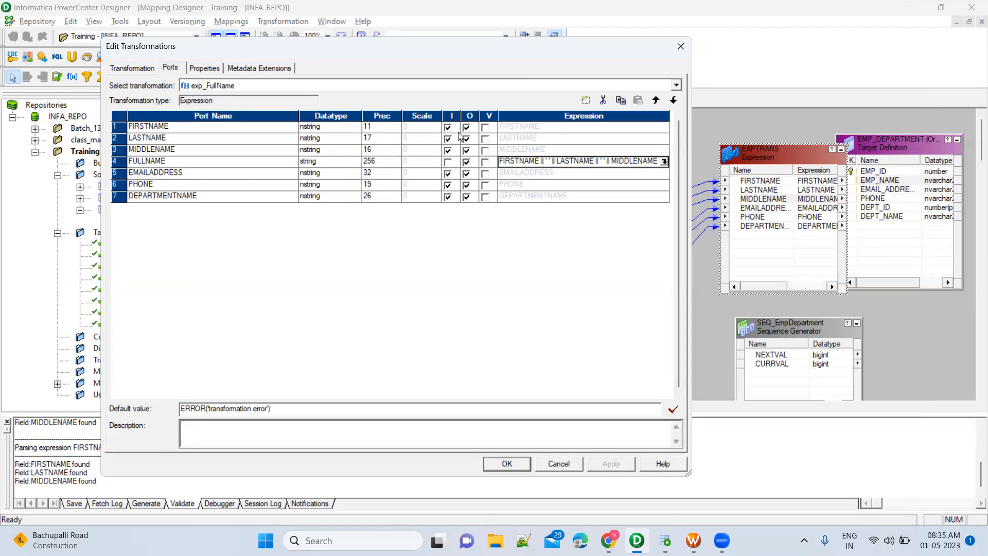
left_click(184, 162)
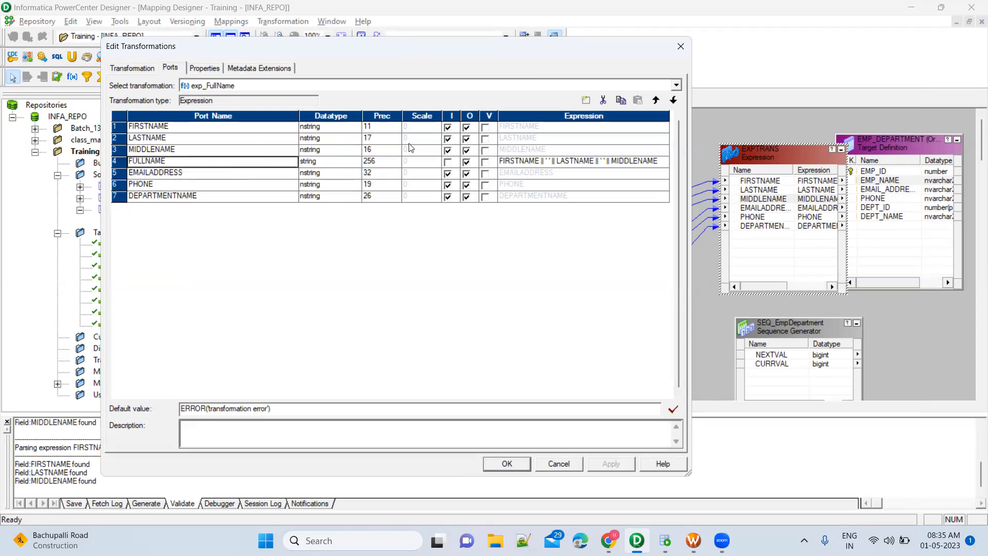
left_click(466, 127)
left_click(467, 139)
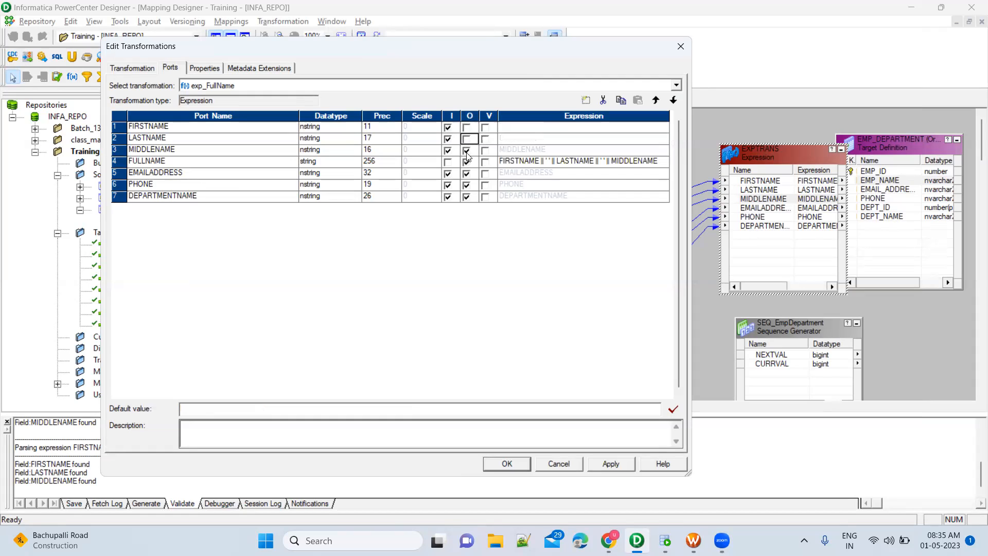
left_click(466, 150)
left_click(609, 464)
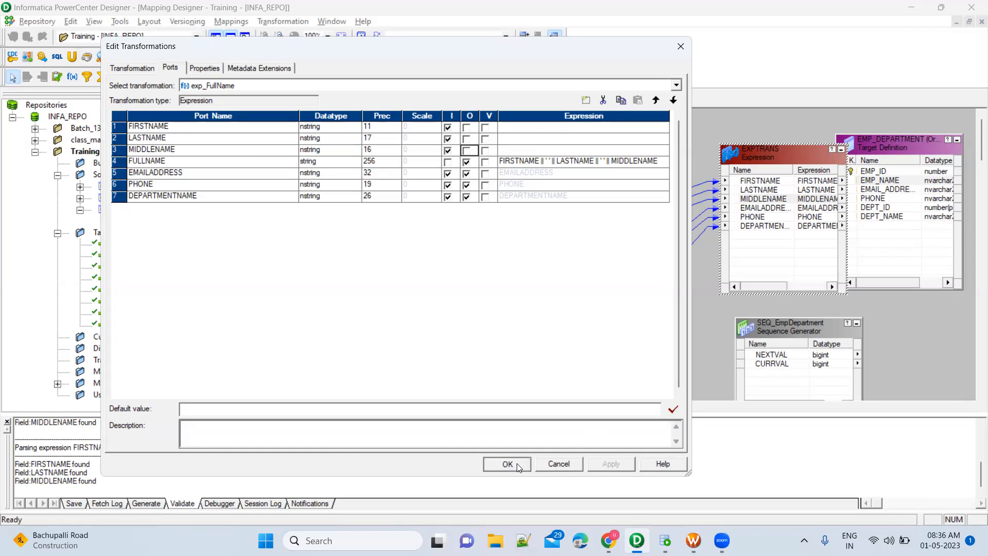
key("Return")
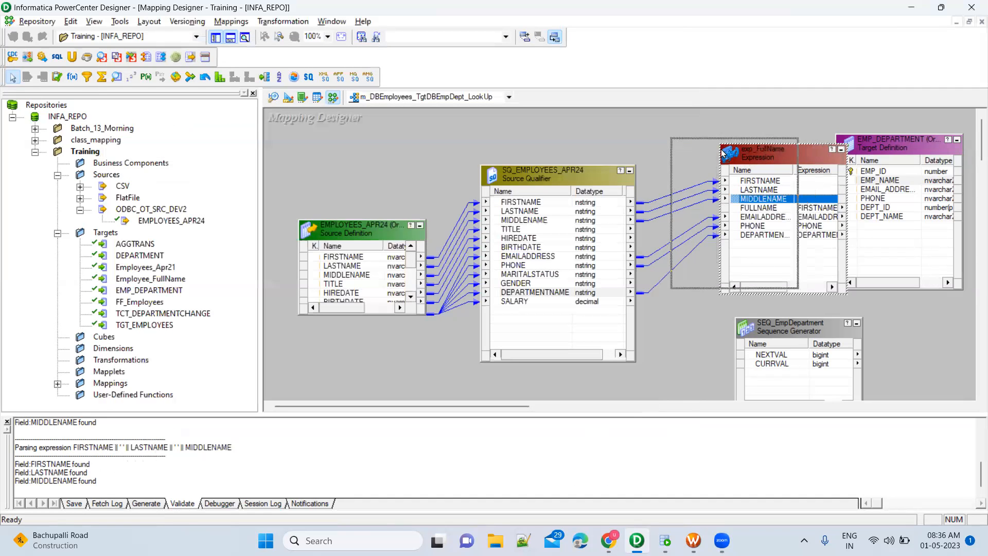
Move exp_FullName away from the EMP_DEPARTMENT target and arrange all mapping objects as icons.
left_click_drag(773, 154, 717, 147)
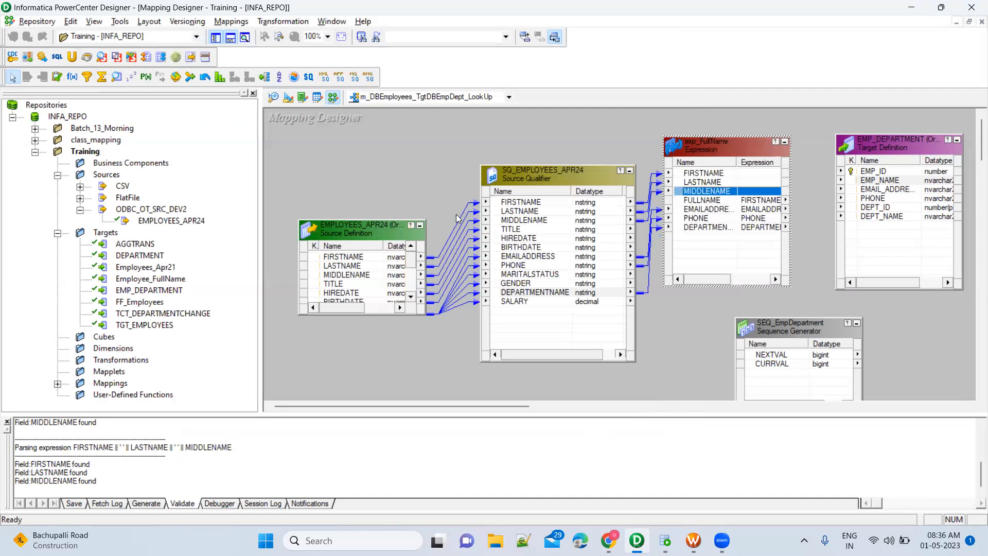
right_click(405, 171)
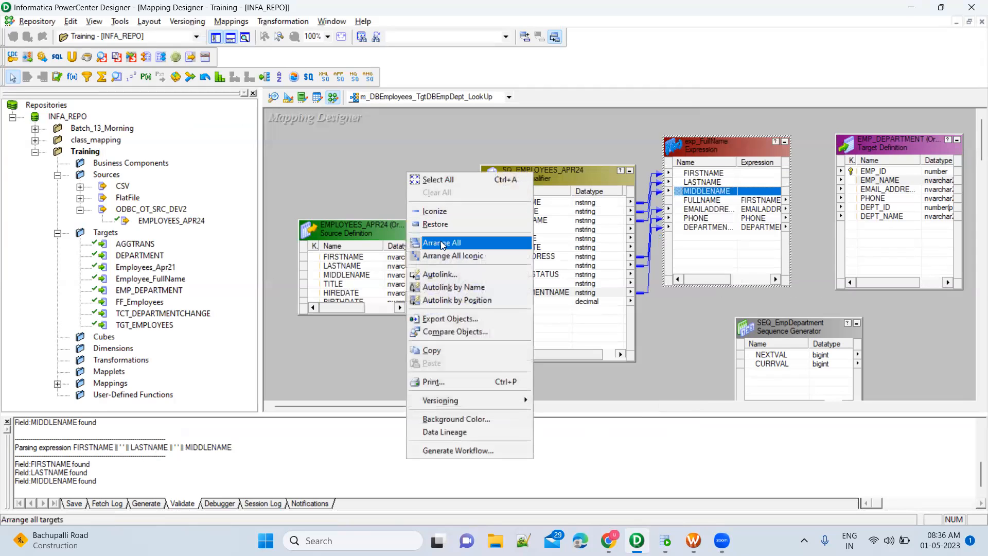
left_click(446, 255)
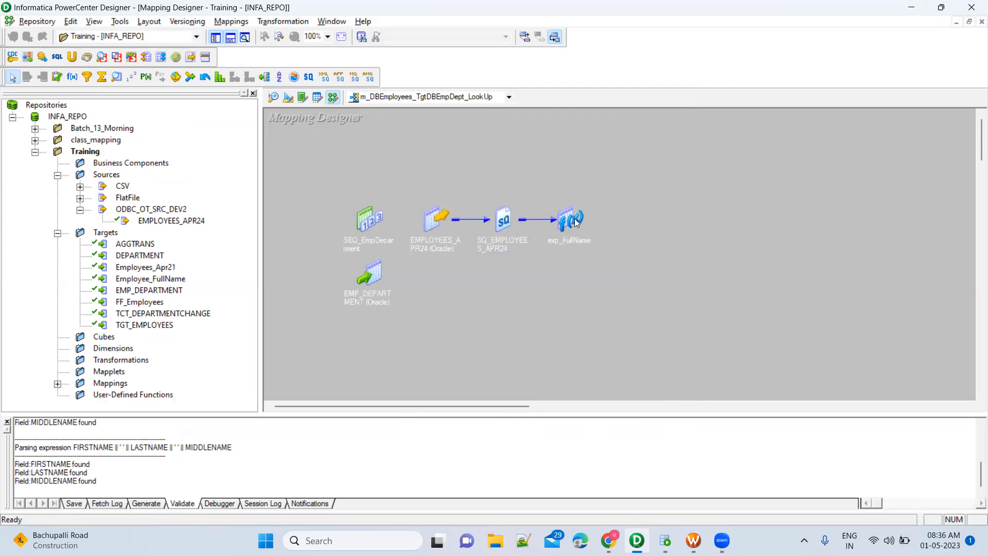
Expand exp_FullName, move the EMP_DEPARTMENT target to the far side of it, and expand the target to show its columns.
double_click(571, 215)
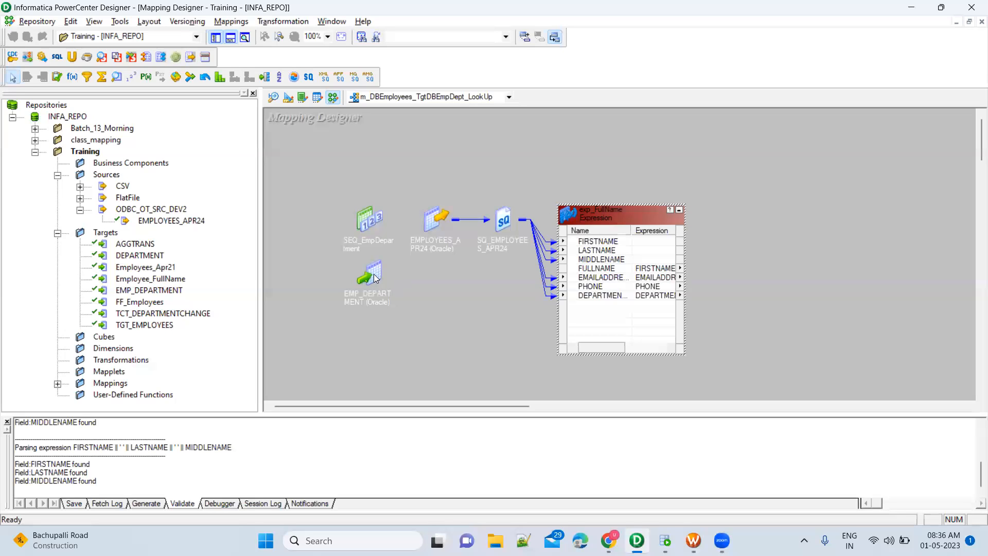
left_click_drag(375, 278, 863, 196)
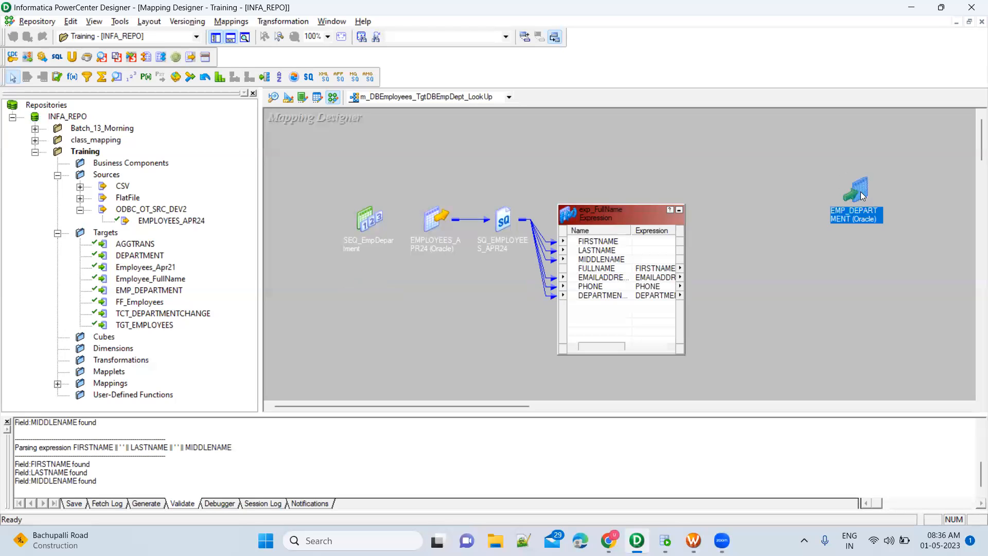
double_click(864, 196)
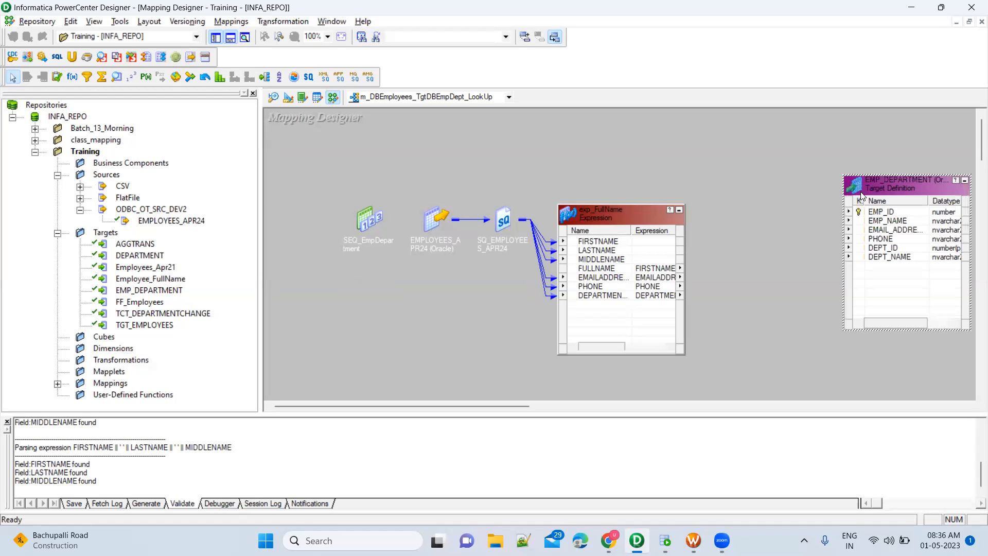
Try to link the FIRSTNAME port of exp_FullName to EMP_NAME in the EMP_DEPARTMENT target.
left_click(612, 241)
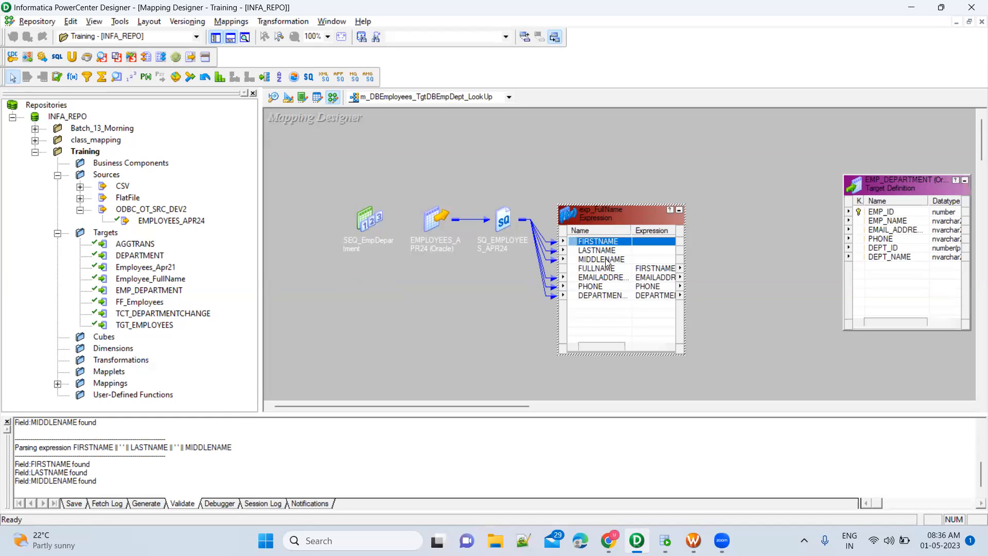
left_click(607, 260, "shift")
left_click(591, 241)
left_click_drag(574, 245, 894, 222)
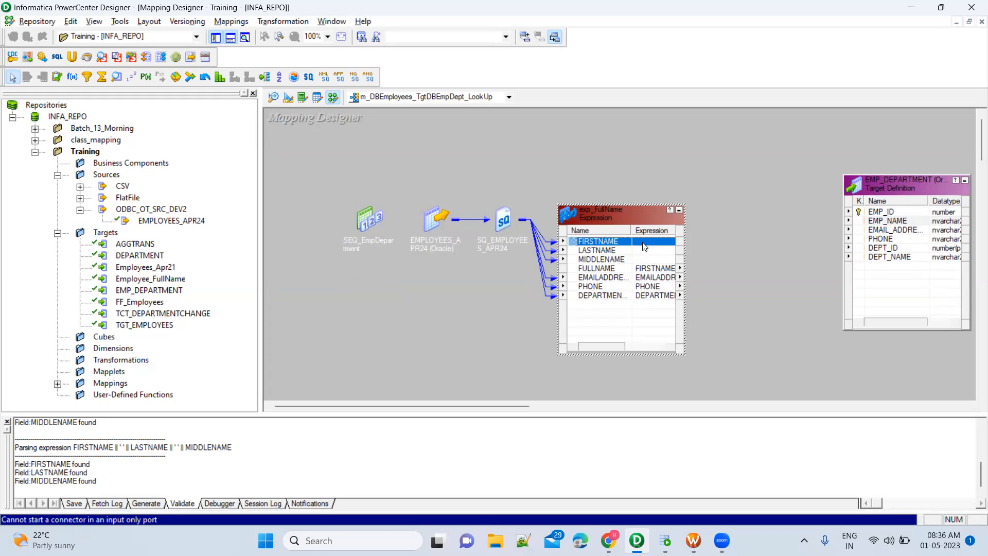
Enable output for the FIRSTNAME port of exp_FullName, save the change, and try drawing a link from that port.
double_click(621, 244)
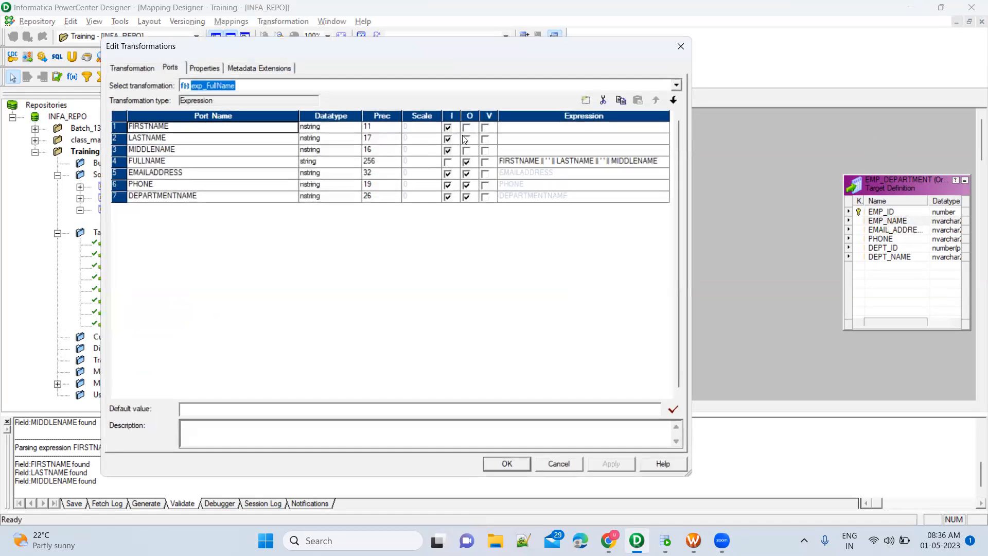
left_click(466, 130)
left_click(466, 129)
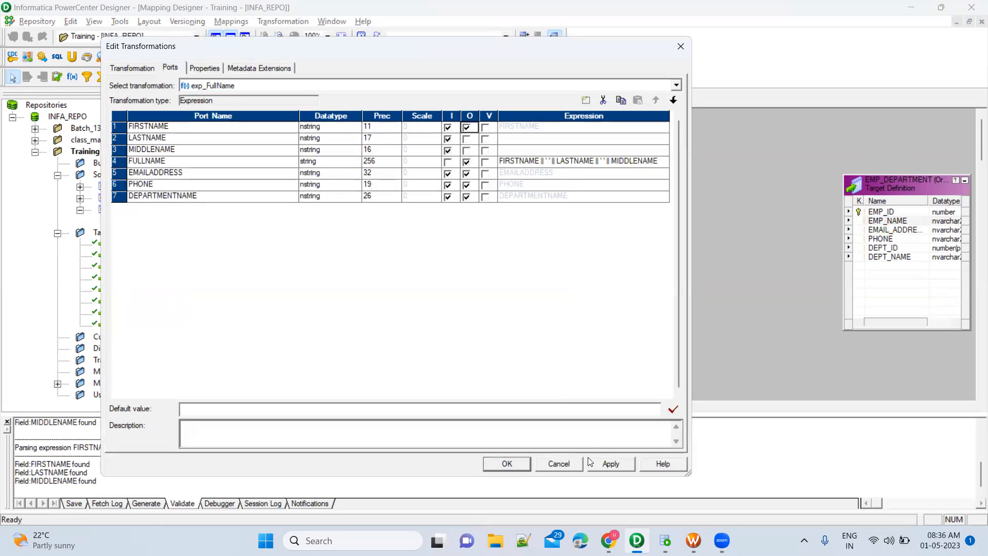
left_click(608, 462)
left_click(507, 463)
left_click(574, 241)
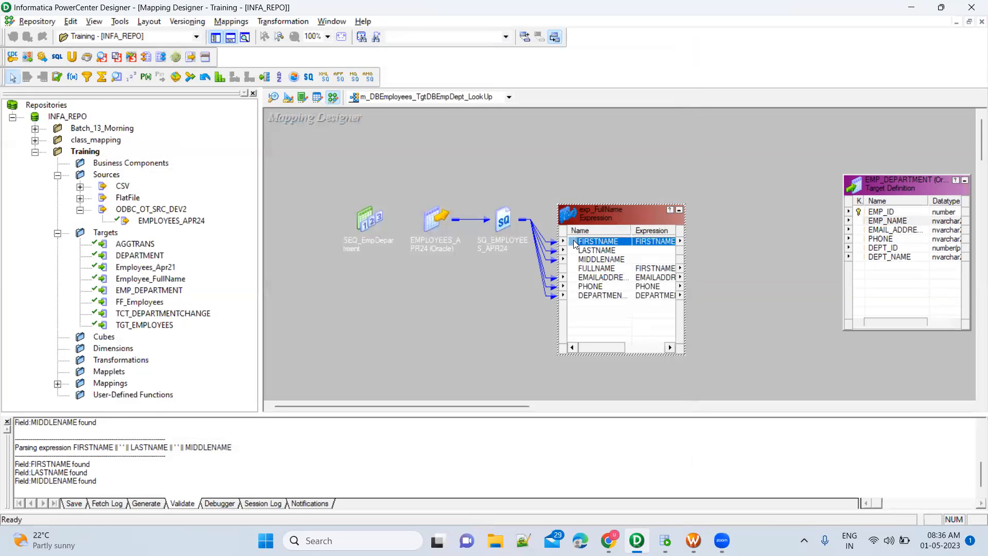
left_click_drag(574, 242, 742, 228)
Disable output for the FIRSTNAME port of exp_FullName again and save the transformation.
double_click(620, 209)
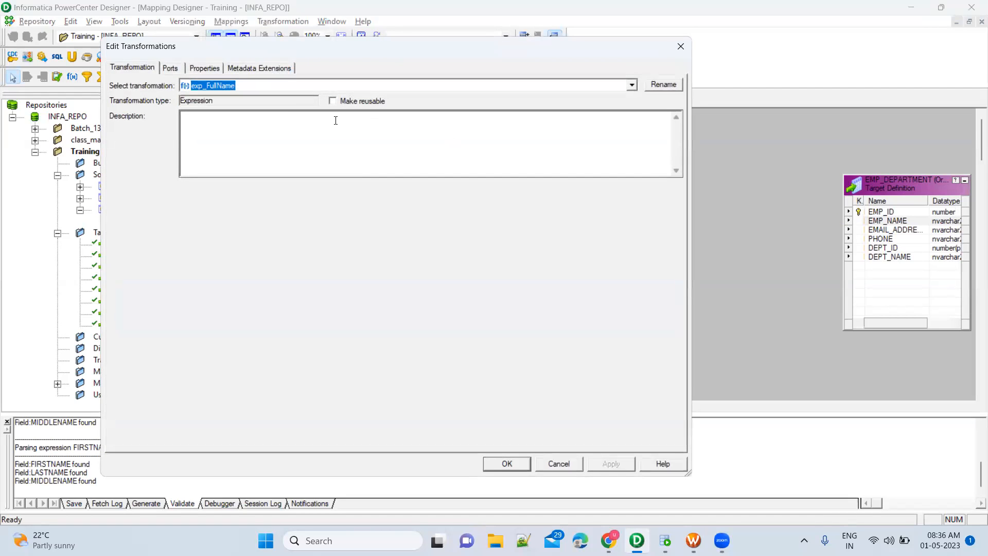
left_click(171, 72)
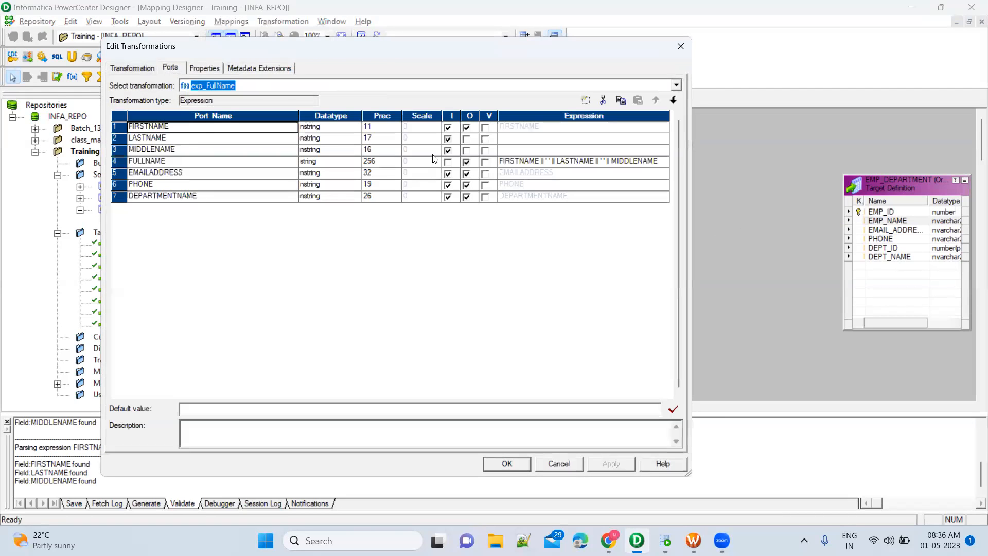
left_click(468, 127)
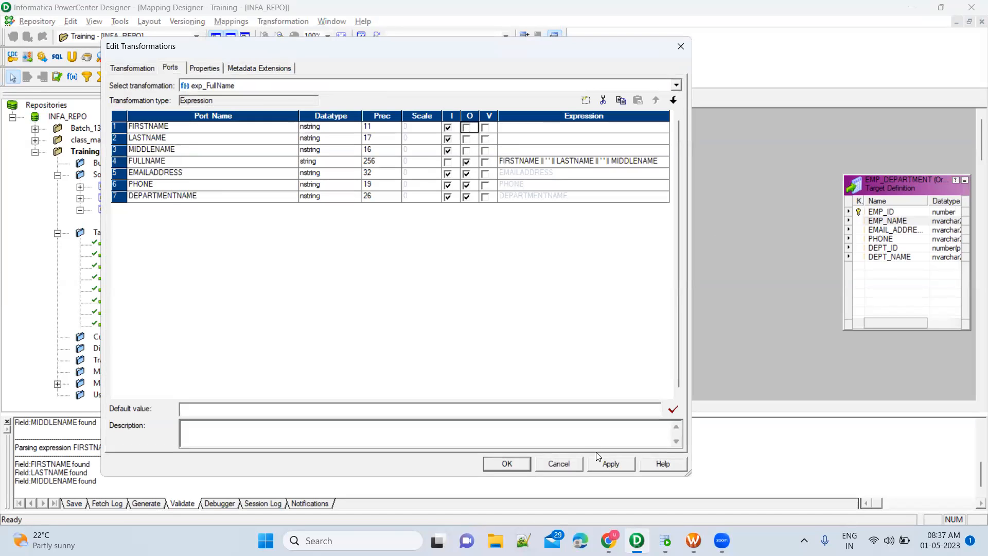
left_click(600, 466)
left_click(519, 461)
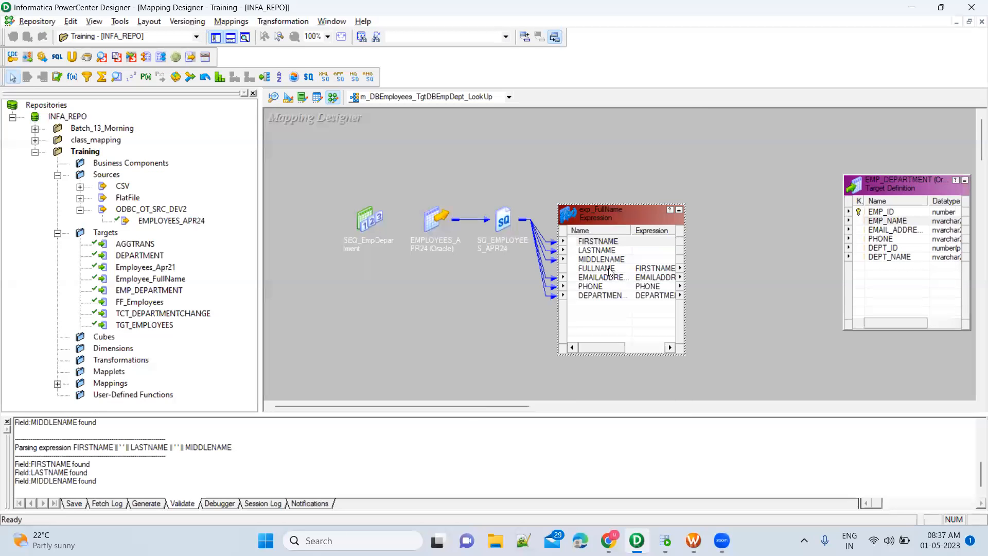
Compare the FULLNAME port of exp_FullName with the EMP_NAME and DEPT_ID columns of the EMP_DEPARTMENT target.
left_click(608, 270)
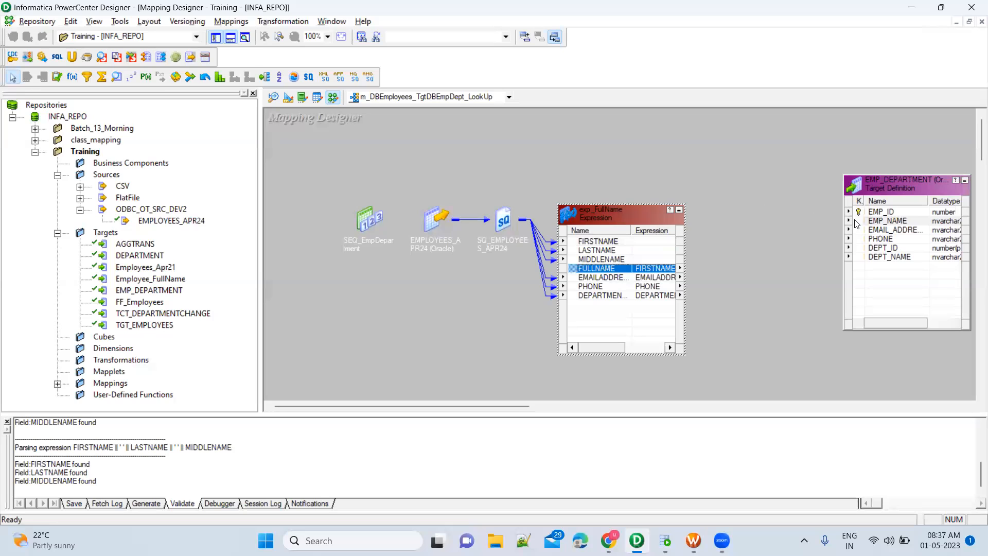
left_click(885, 222)
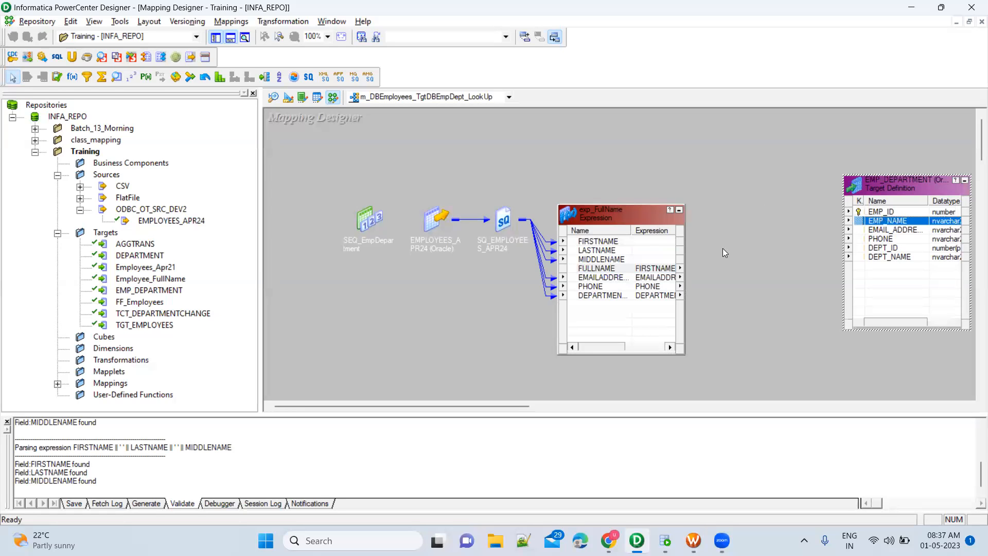
left_click_drag(621, 215, 640, 175)
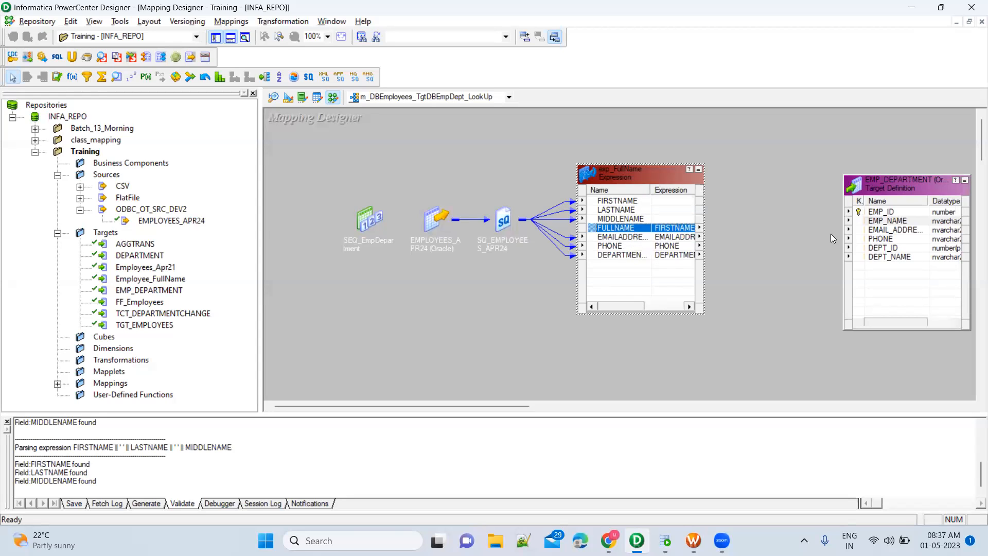
left_click(900, 222)
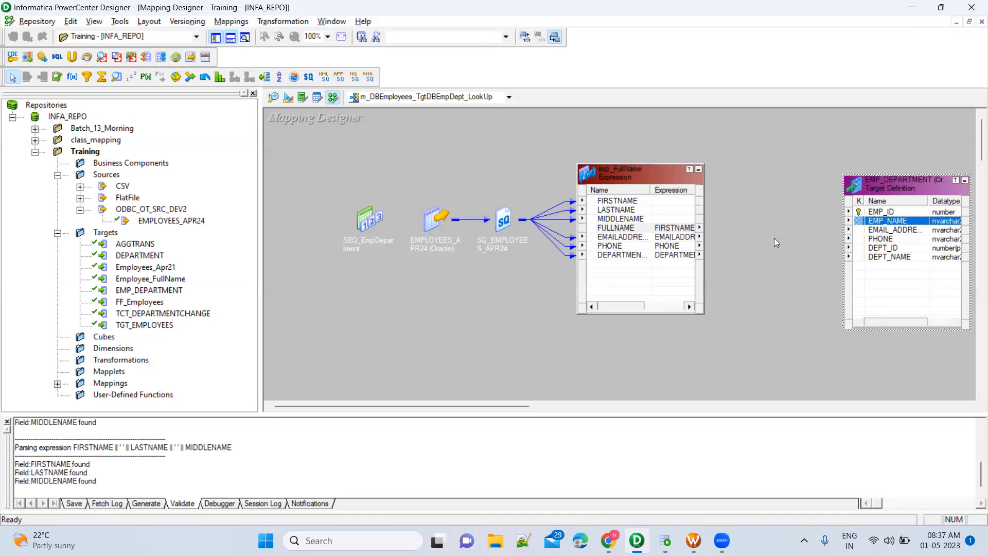
left_click(909, 247)
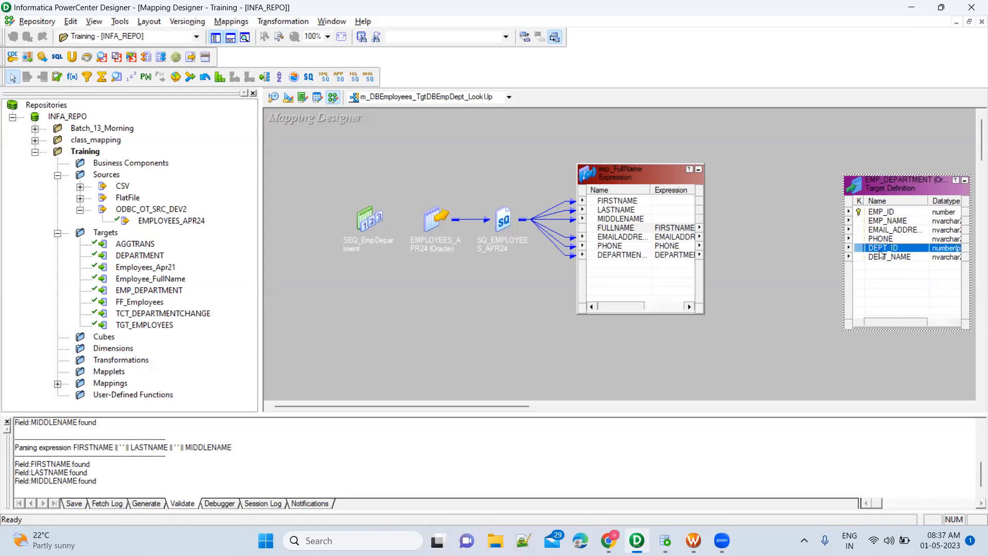
left_click(698, 170)
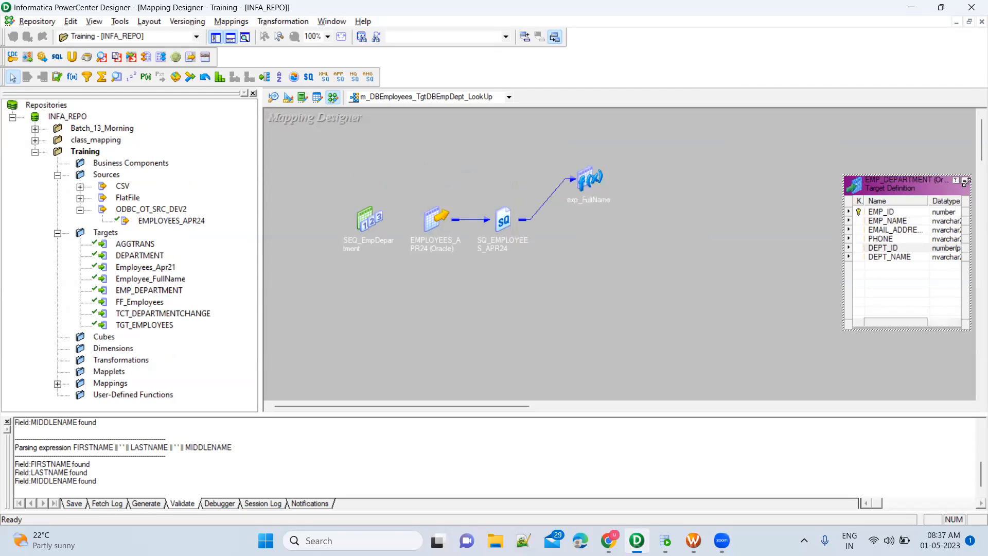
double_click(587, 180)
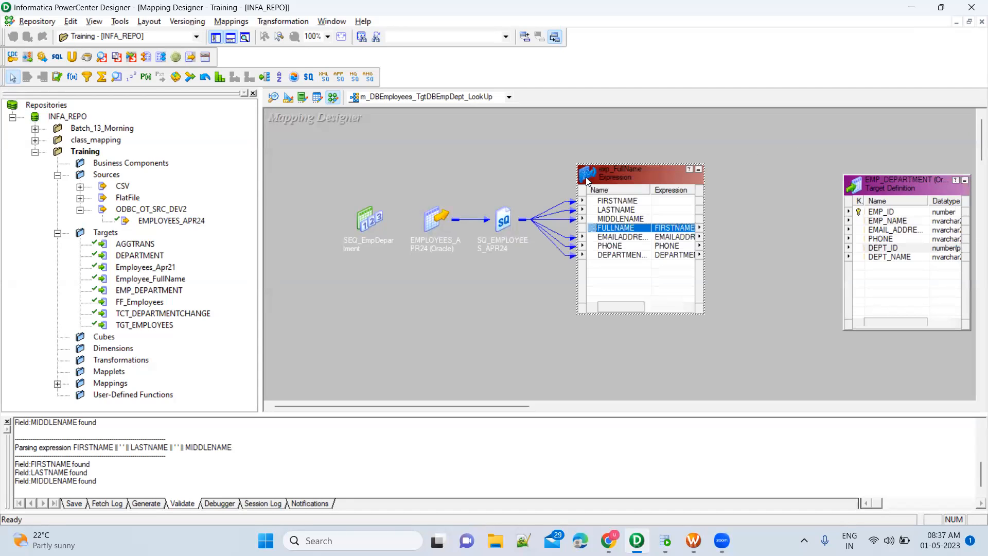
left_click(593, 148)
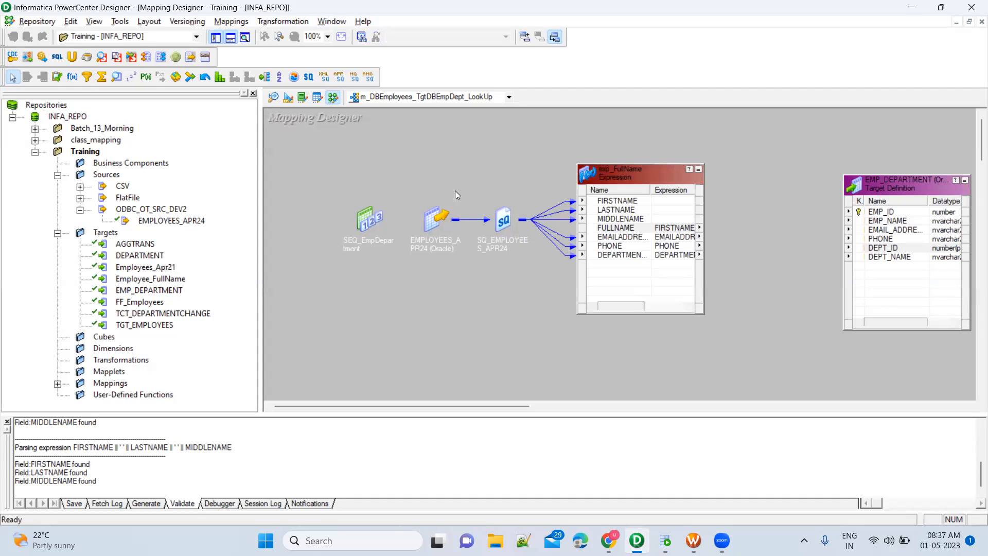
Place SEQ_EmpDepartment below the source and shift the source, source qualifier and exp_FullName away from the target to free space between them.
left_click_drag(364, 218, 324, 327)
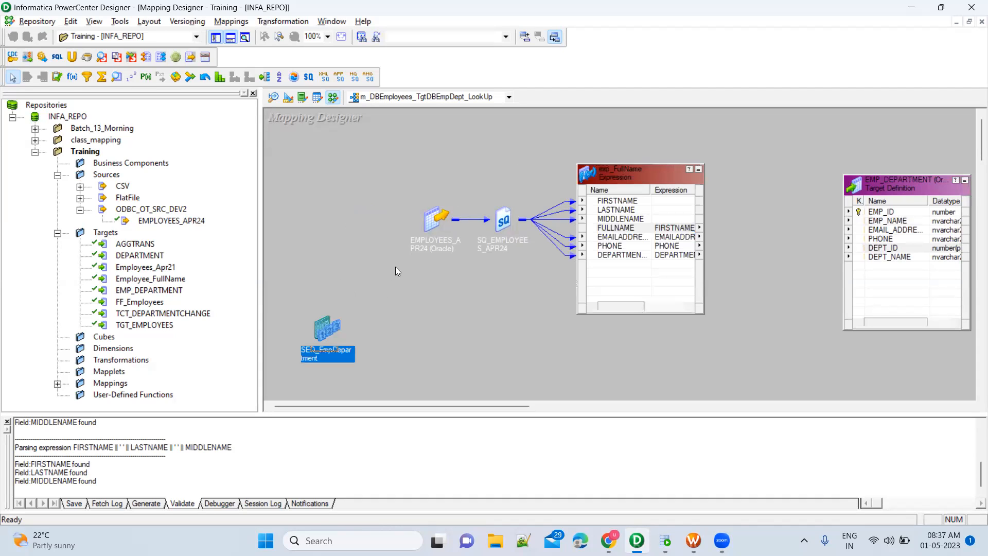
left_click_drag(431, 216, 304, 203)
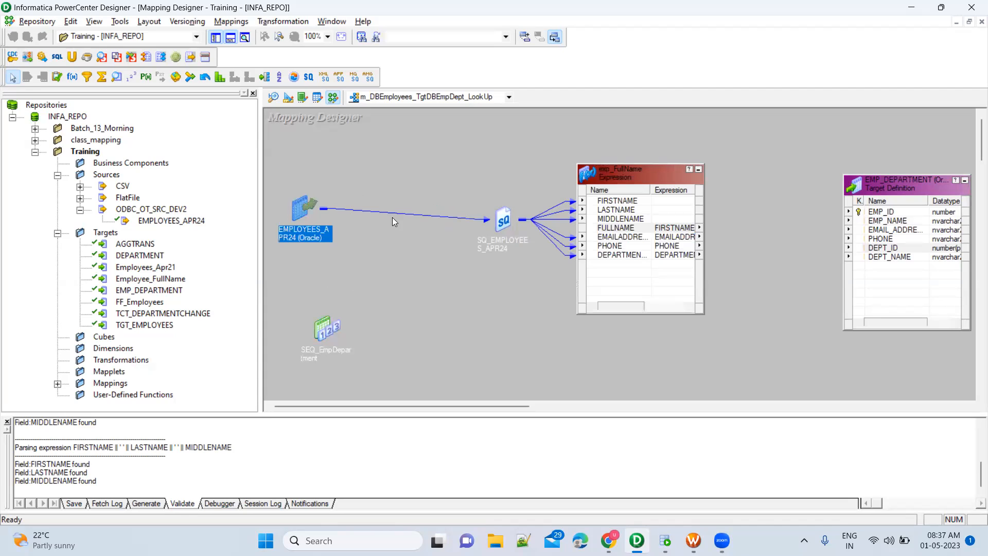
left_click_drag(504, 218, 361, 205)
left_click_drag(616, 179, 473, 183)
left_click(602, 147)
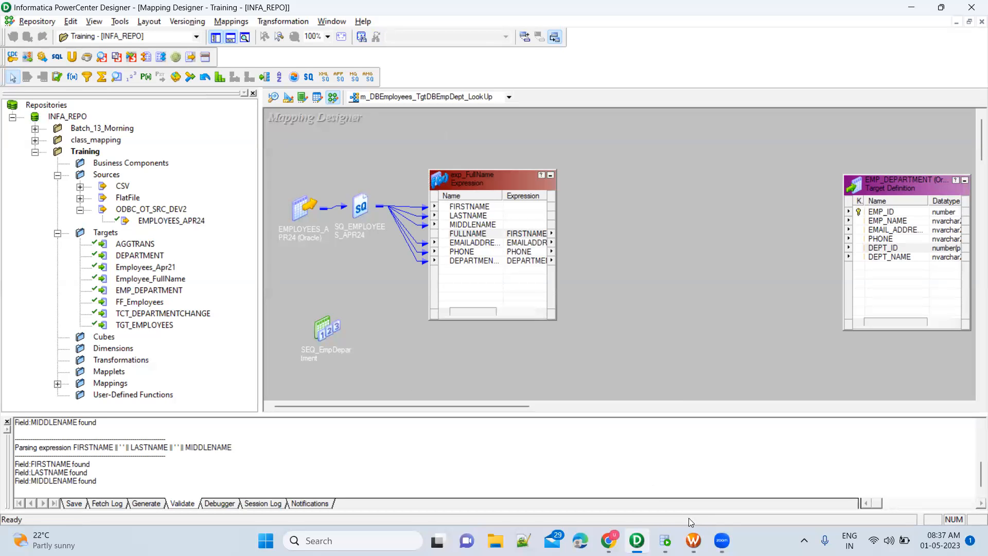
Switch to Oracle SQL Developer, check the table joined in the LEFT JOIN query, and return to PowerCenter Designer.
key("alt+Tab")
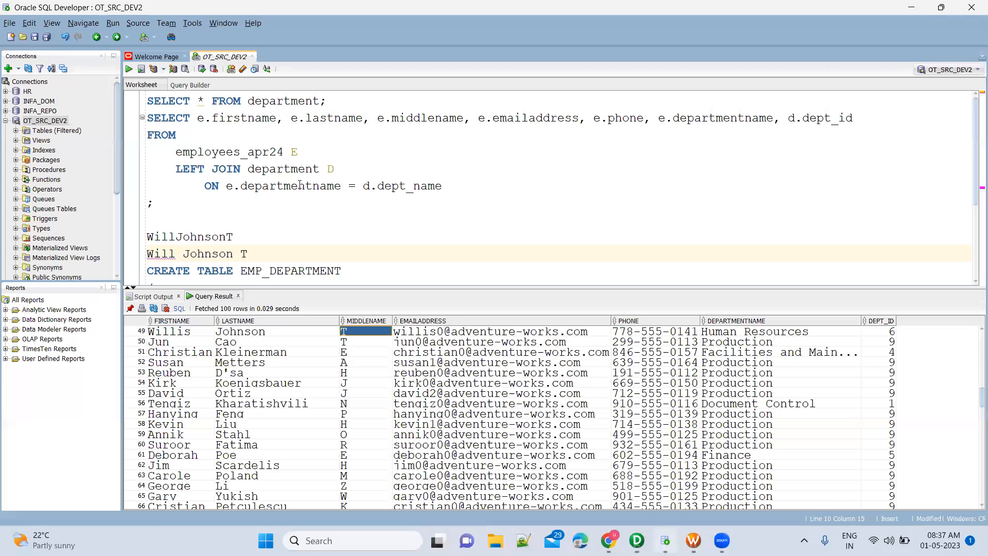
double_click(291, 171)
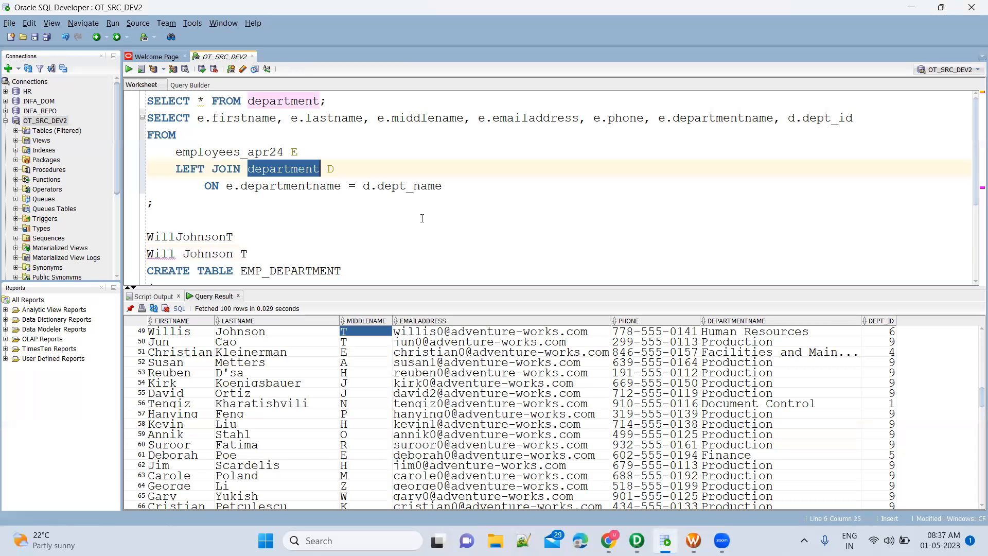
key("alt+Tab")
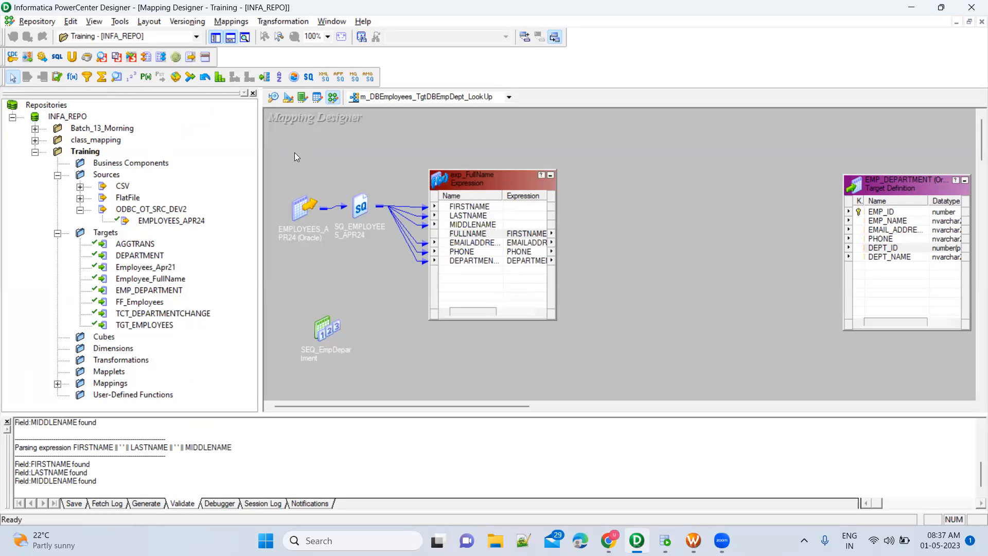
Insert a Lookup transformation between exp_FullName and EMP_DEPARTMENT, using the DEPARTMENT target as its lookup table.
left_click(117, 79)
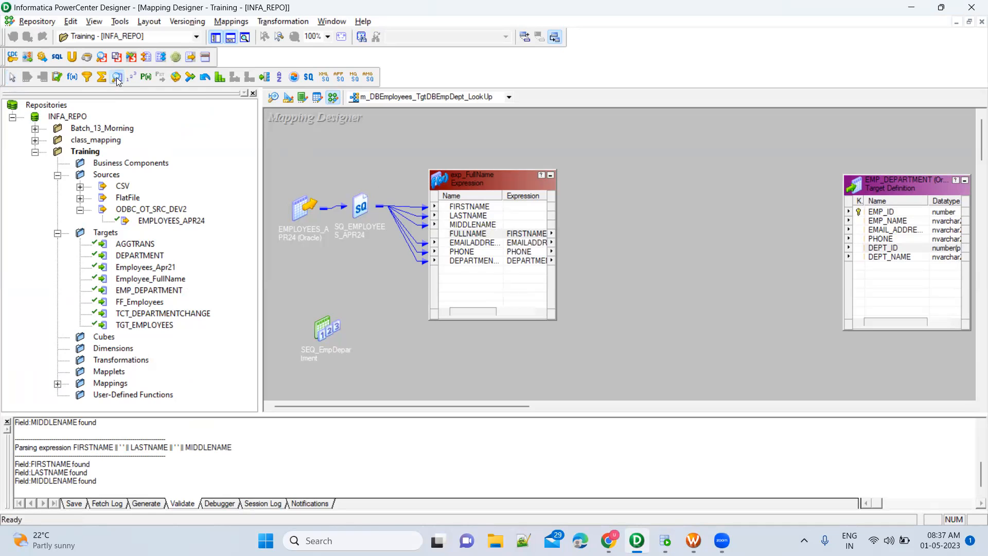
left_click(632, 150)
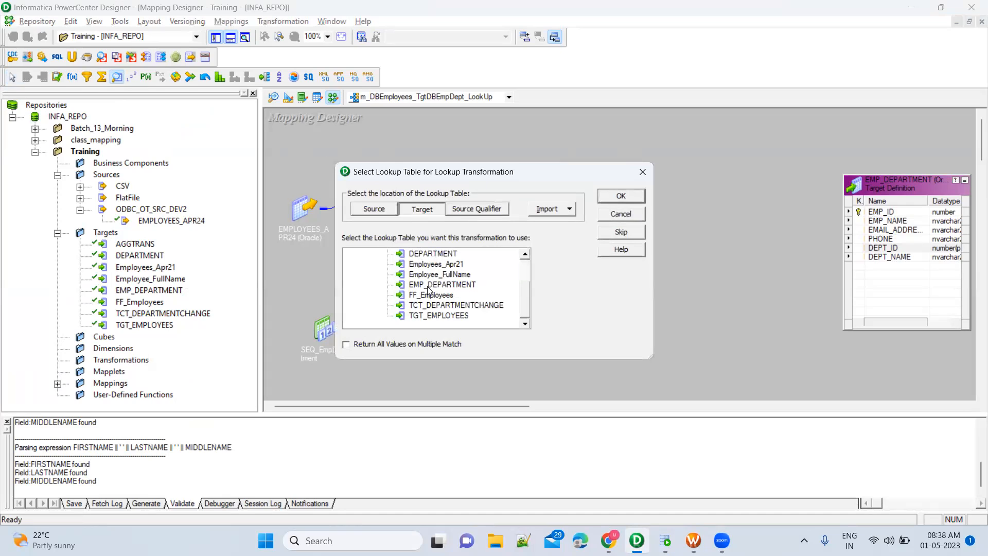
left_click(483, 283)
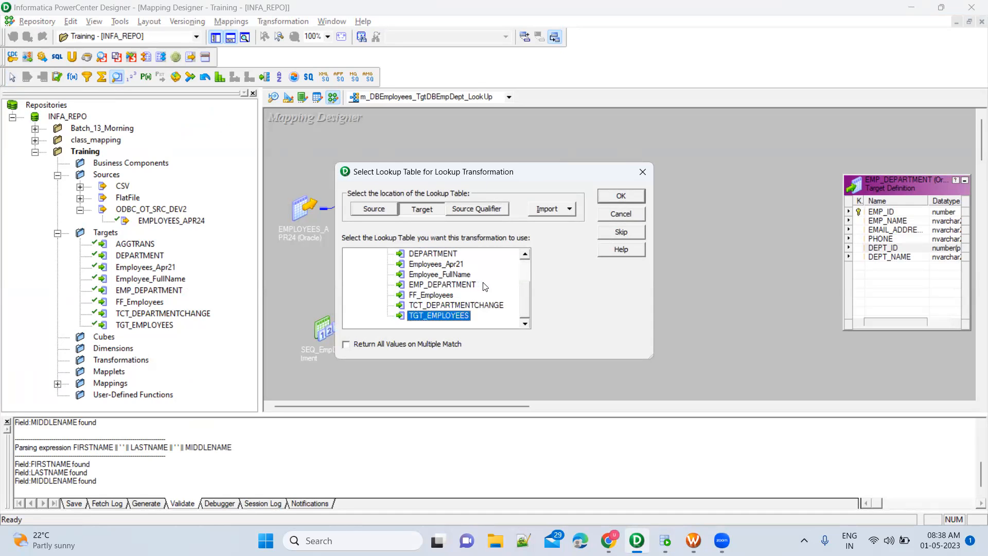
left_click(525, 255)
left_click(525, 255)
left_click(525, 254)
left_click(525, 254)
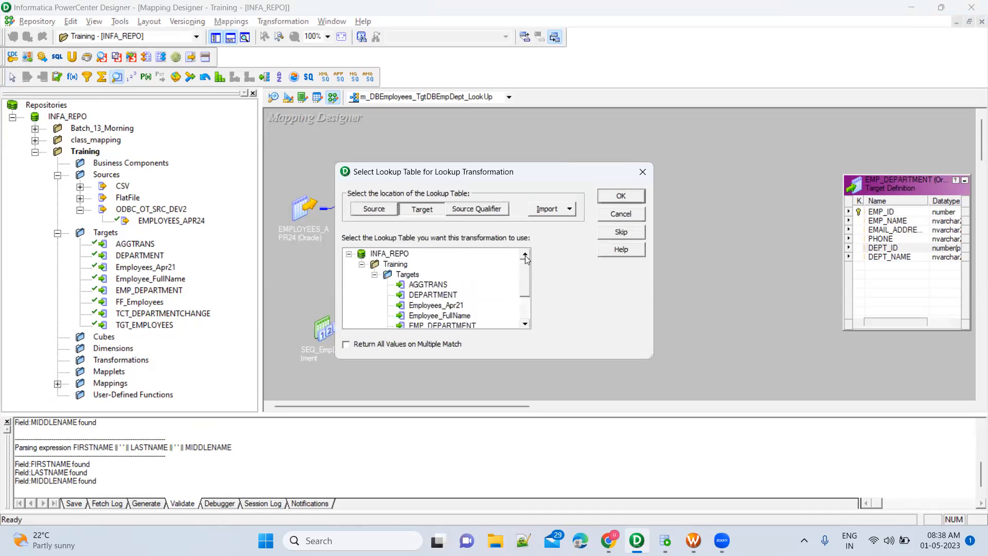
left_click(525, 324)
left_click(525, 325)
left_click(525, 324)
left_click(524, 324)
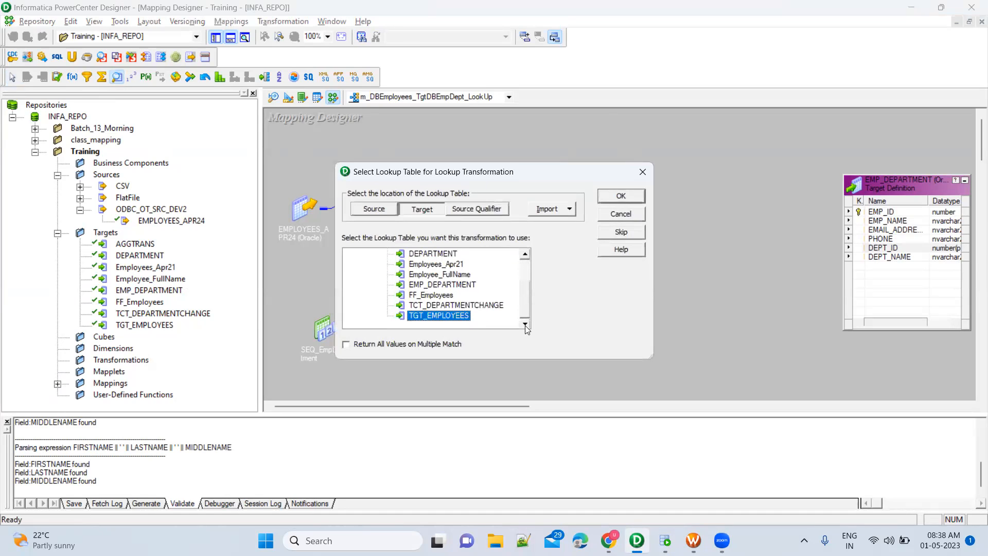
left_click(446, 254)
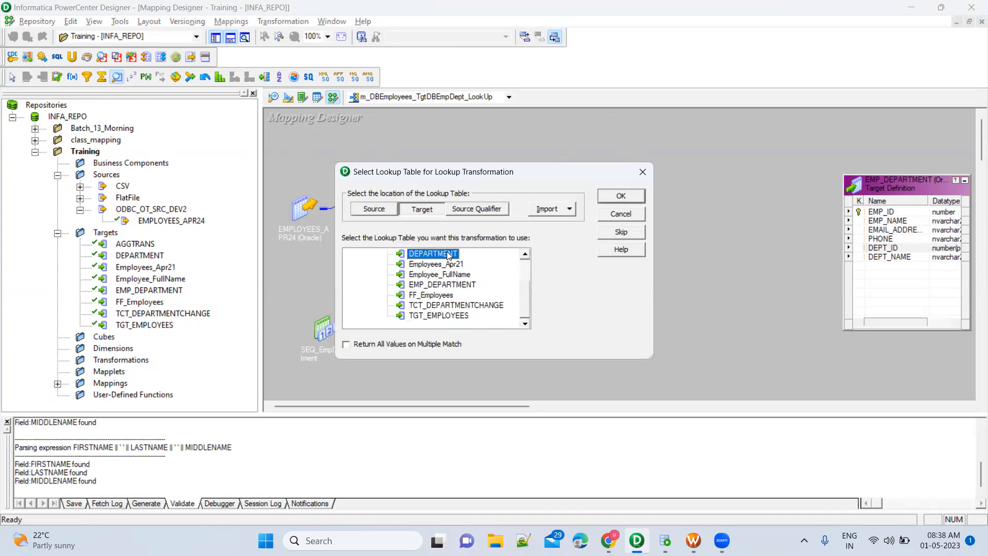
left_click(622, 196)
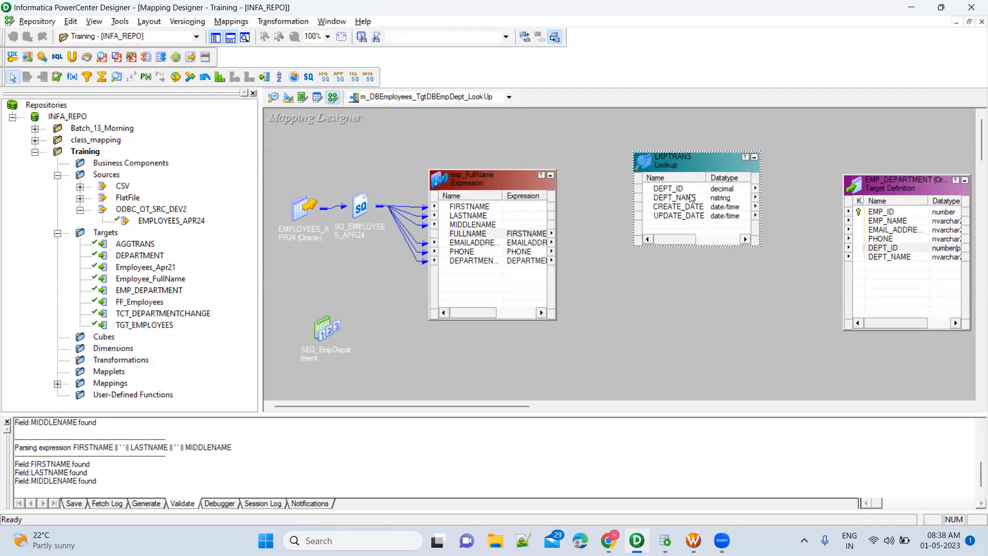
Rename the new Lookup transformation as lkp_Department and apply the change despite its empty lookup condition.
double_click(694, 165)
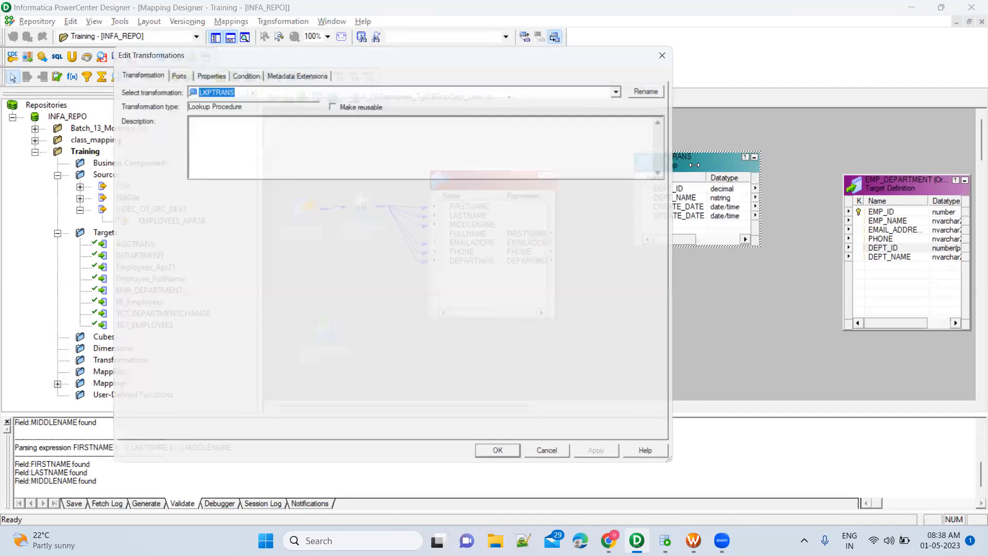
left_click(662, 84)
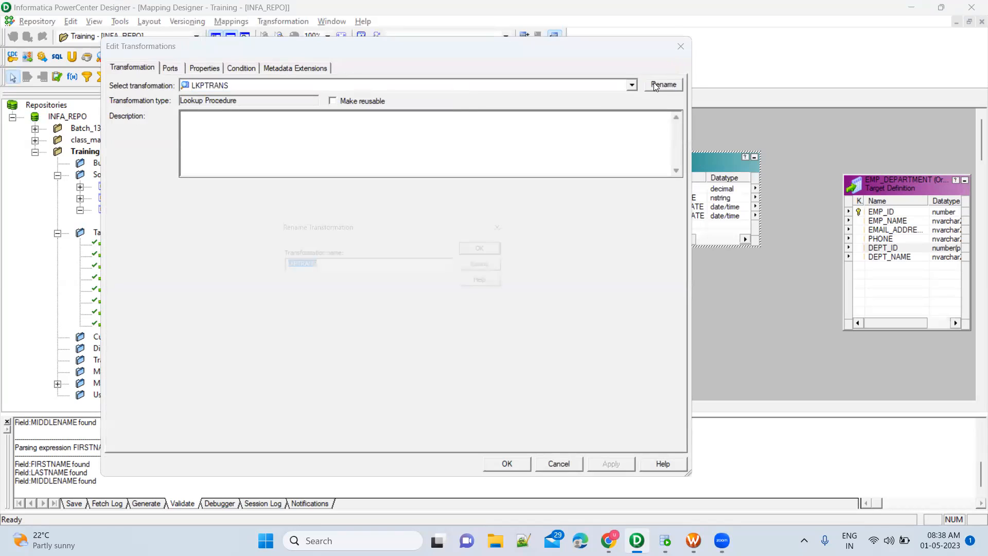
type("lkp_")
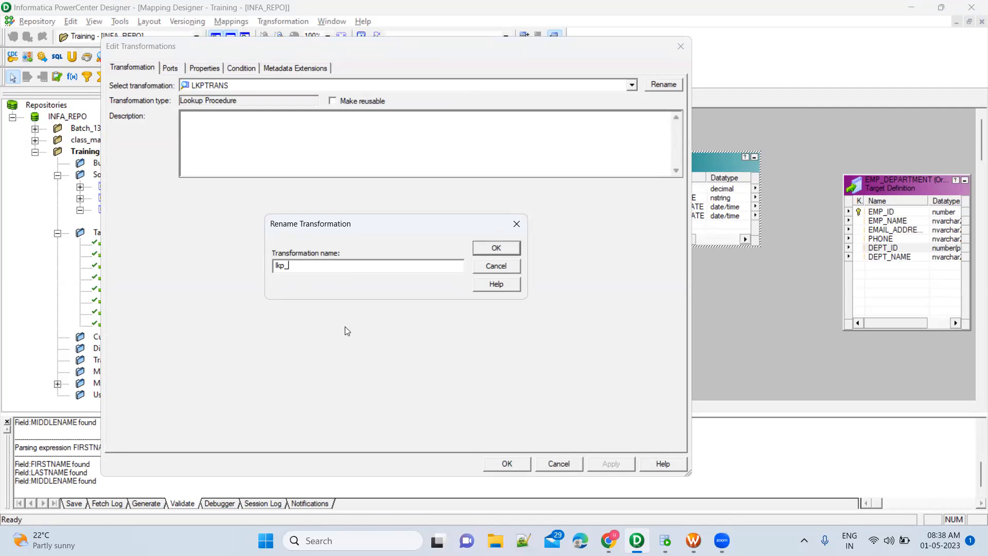
type("Department")
left_click(495, 248)
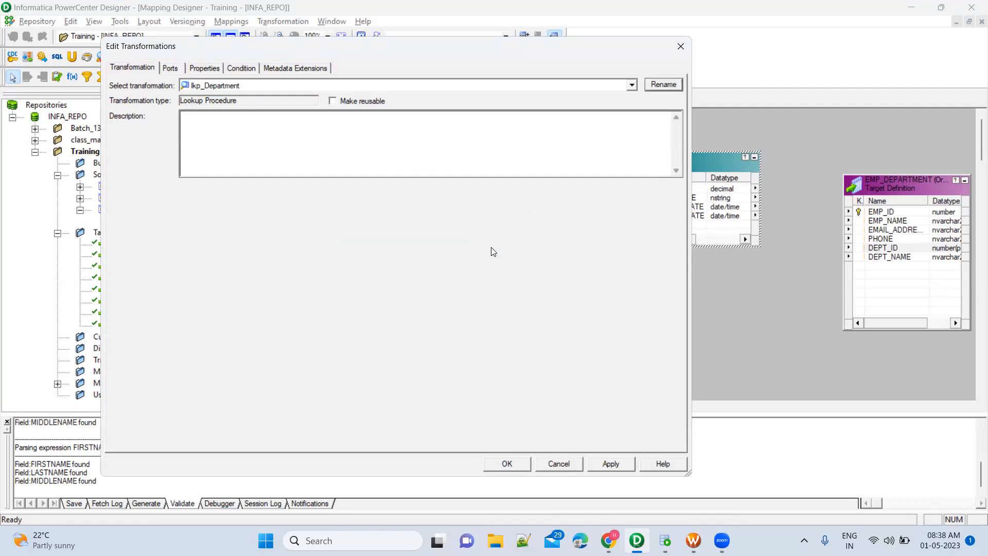
left_click(600, 464)
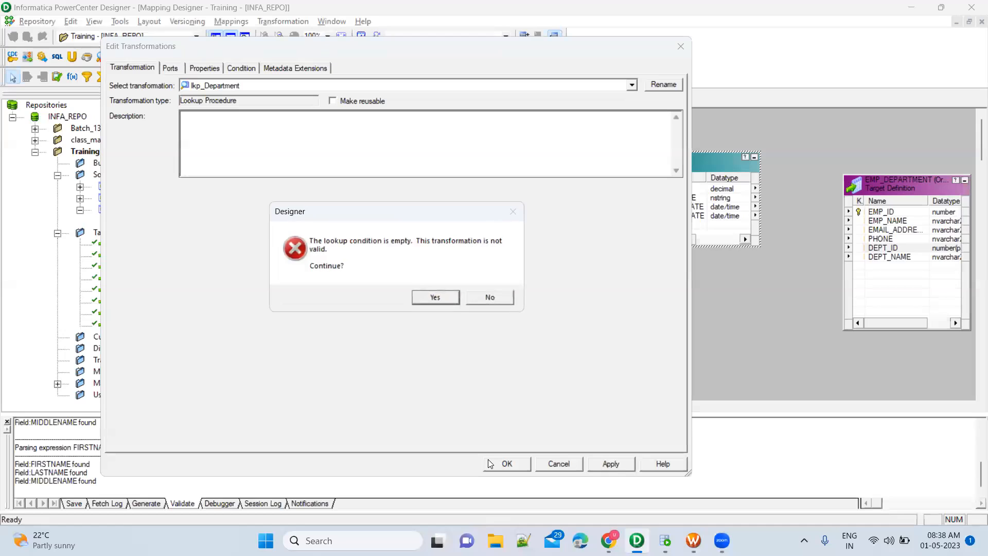
left_click(451, 300)
left_click(517, 467)
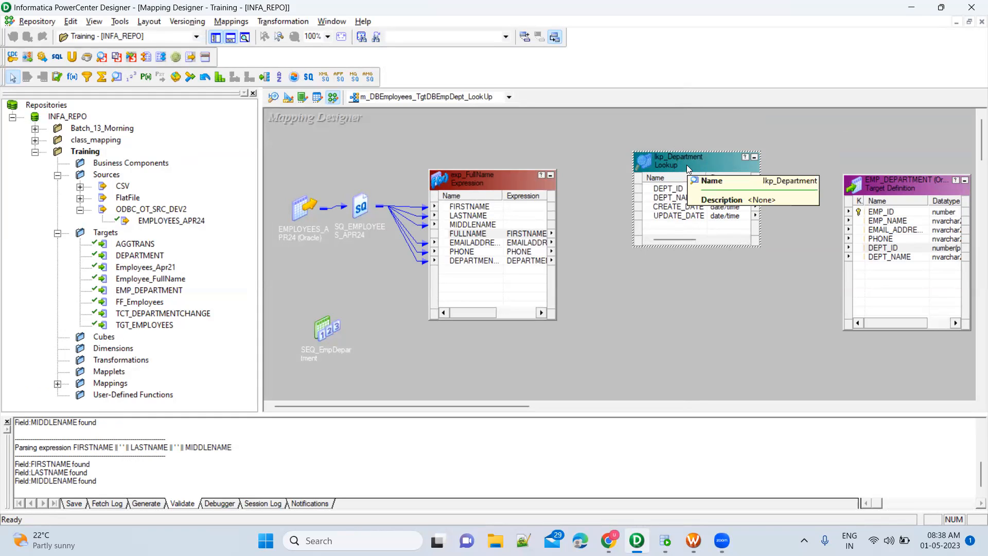
Link the DEPARTMENTNAME port of exp_FullName into lkp_Department as a new input port.
left_click(673, 191)
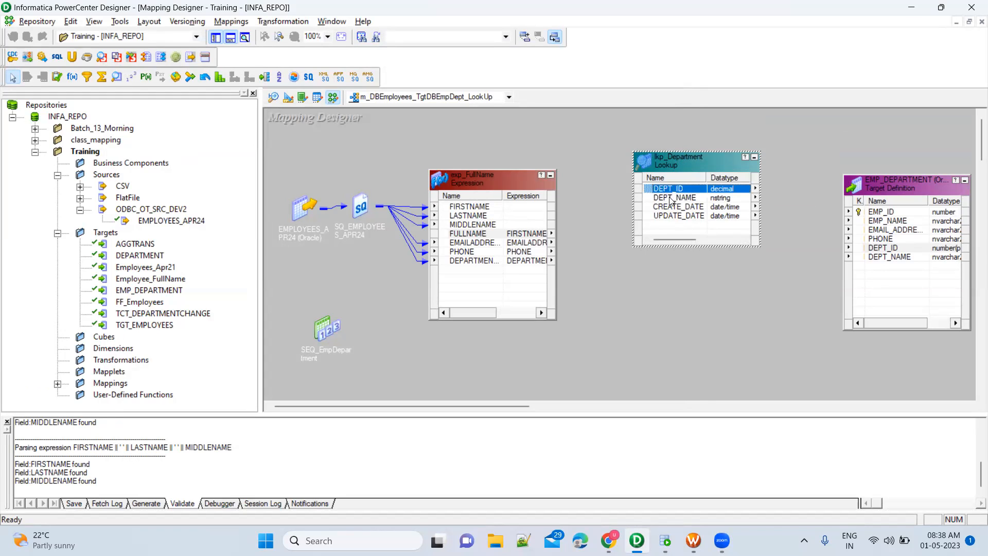
left_click(672, 200)
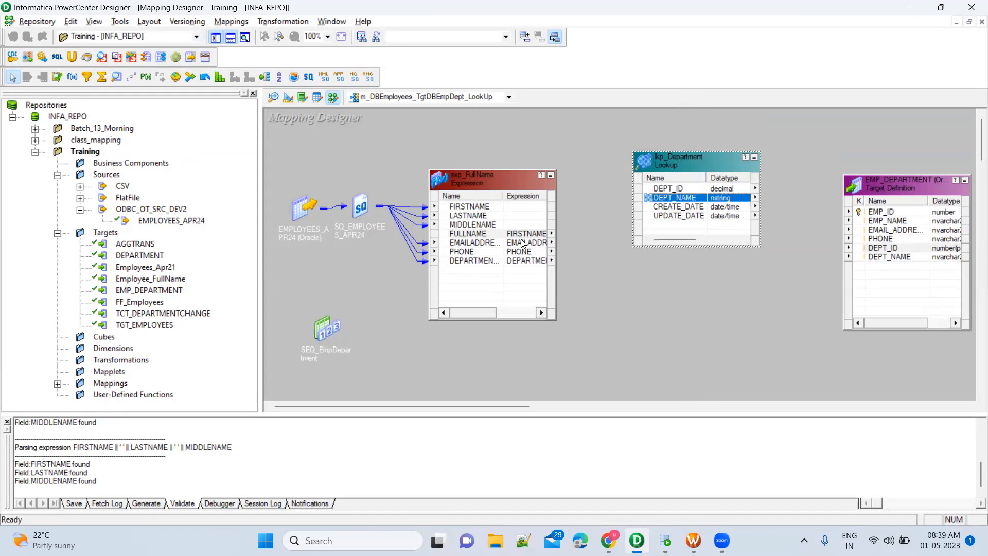
left_click(474, 262)
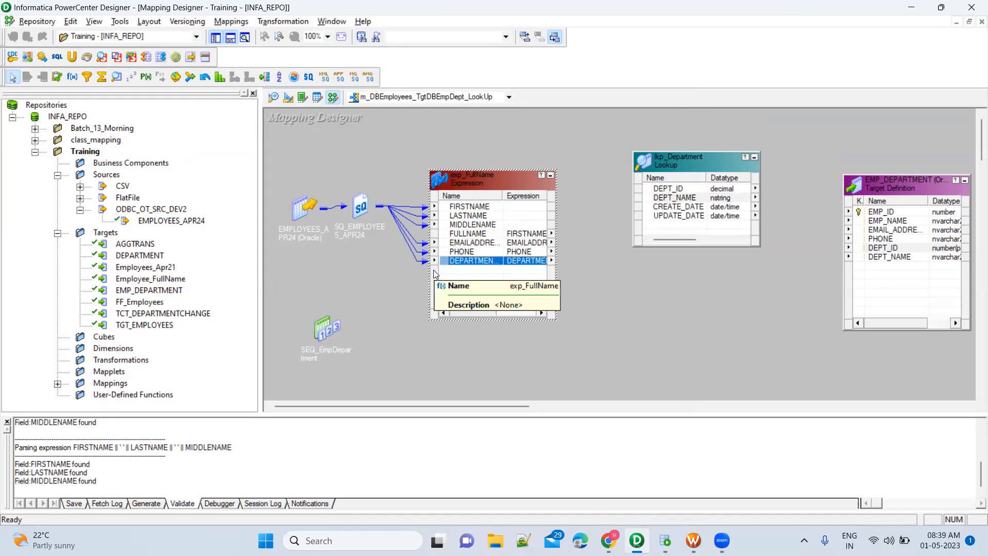
left_click(678, 198)
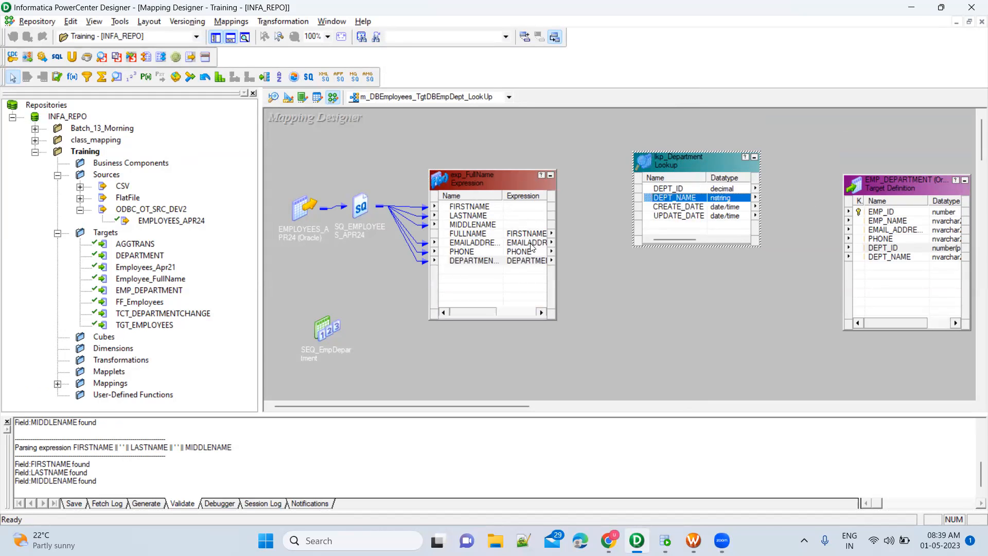
left_click(490, 262)
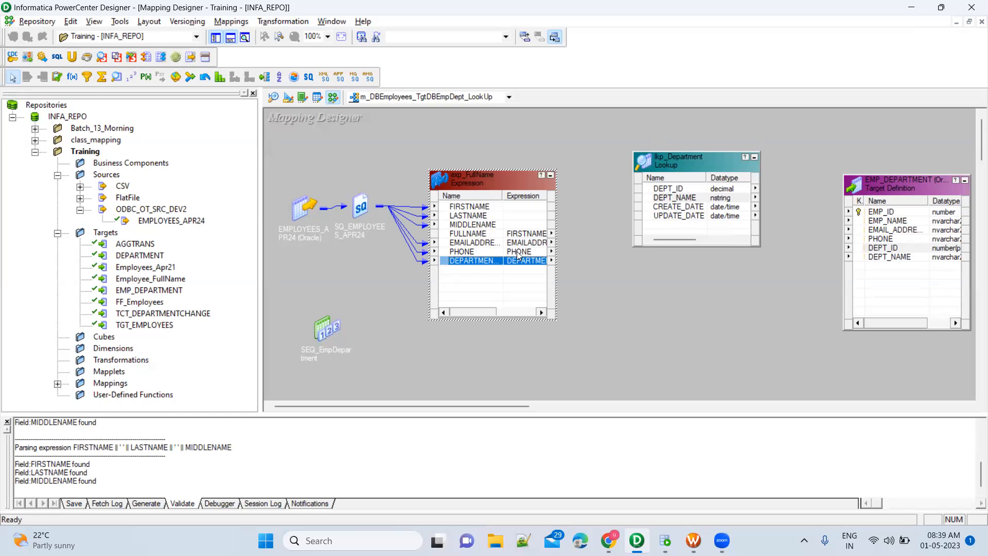
left_click_drag(448, 267, 670, 225)
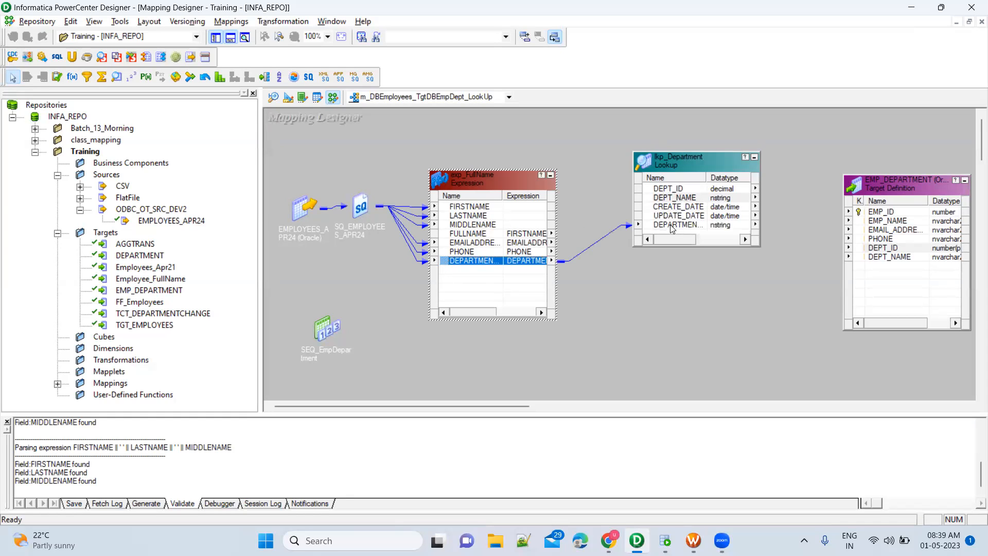
Rename the DEPARTMENTNAME port of lkp_Department as DEPARTMENTNAME_in.
double_click(671, 224)
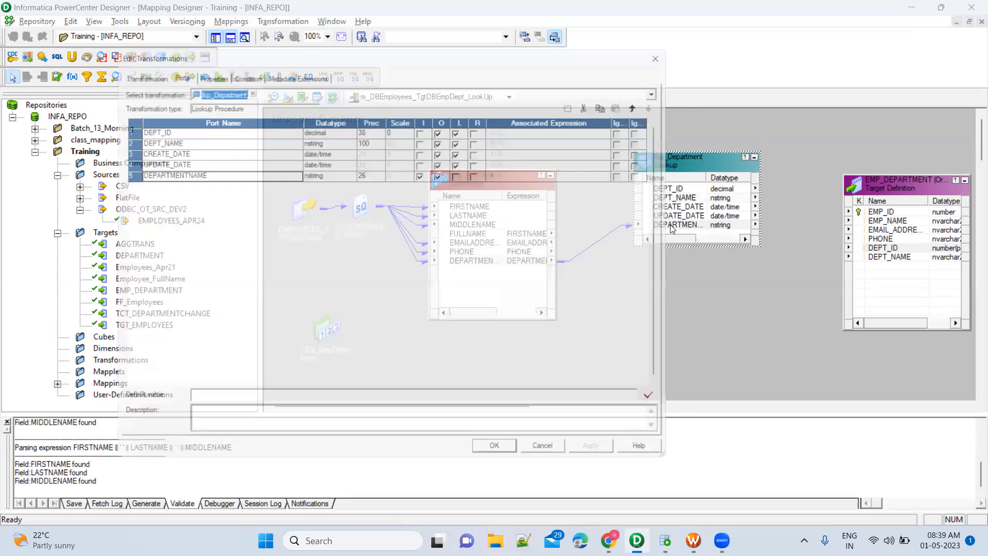
key("Escape")
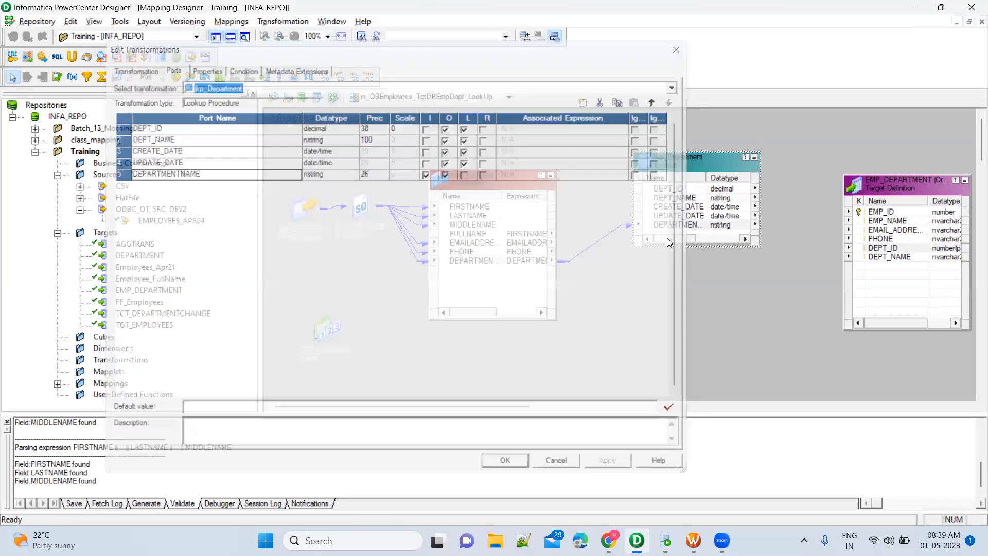
left_click(690, 226)
double_click(690, 226)
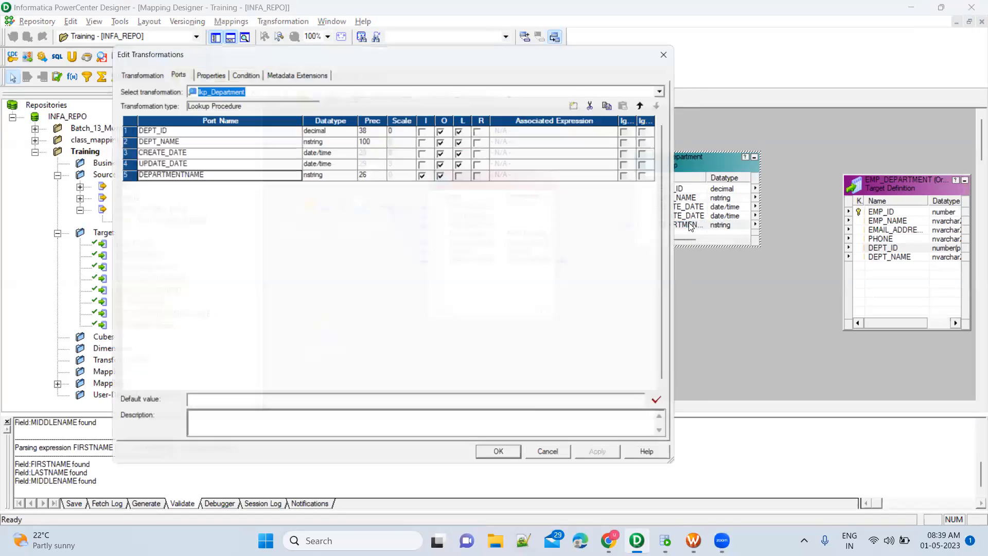
left_click(196, 173)
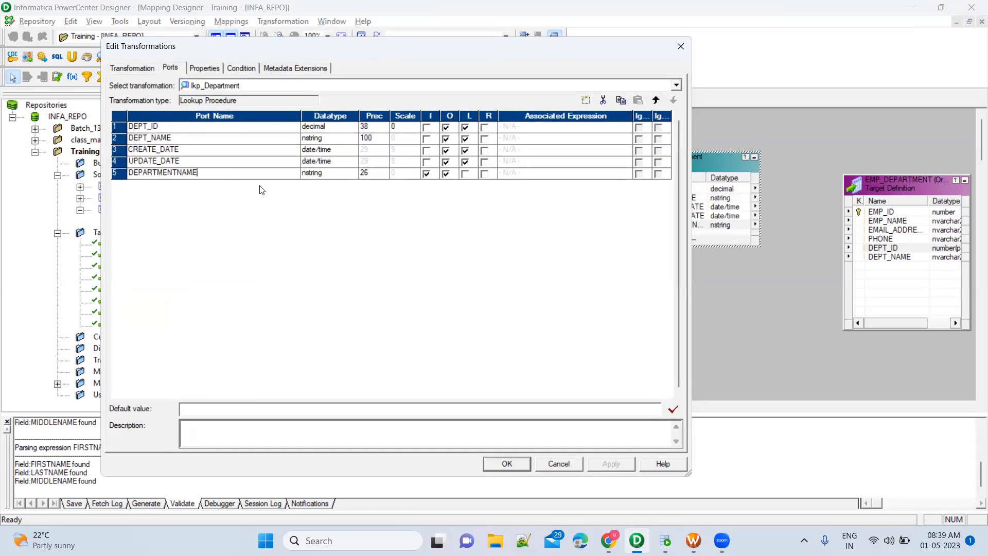
type("_in")
left_click(205, 165)
left_click(222, 177)
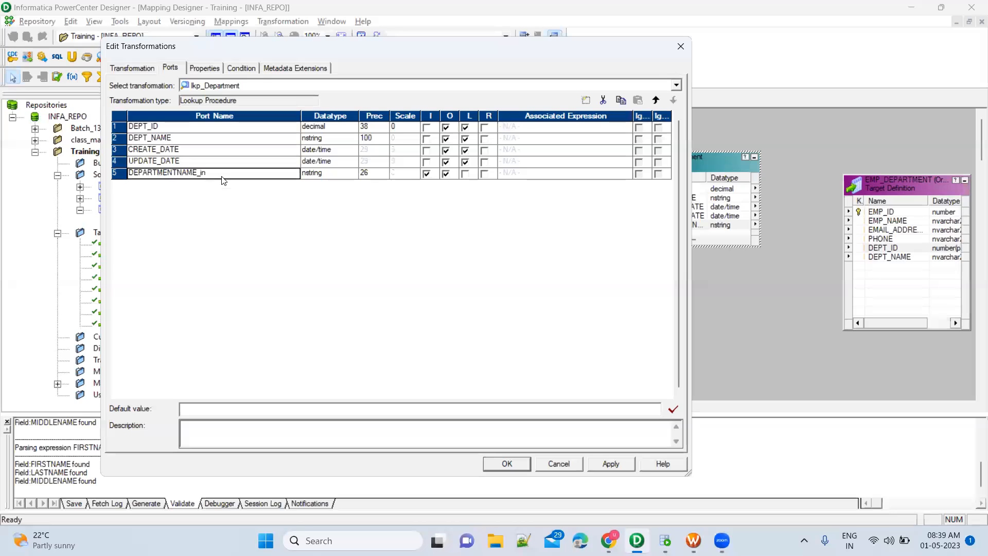
Compare the lookup table ports DEPT_ID through UPDATE_DATE with the DEPARTMENTNAME_in input port in lkp_Department.
left_click(201, 162)
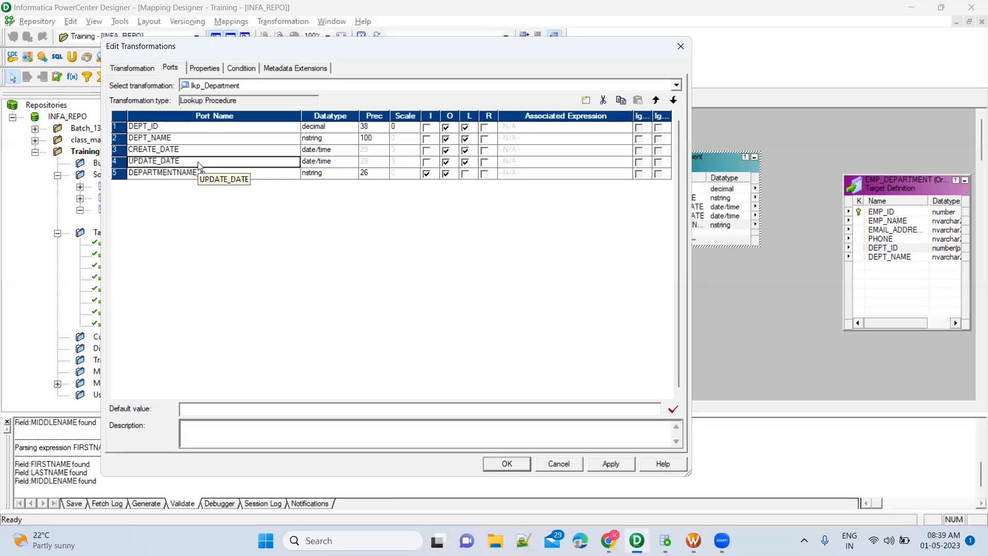
left_click(192, 129)
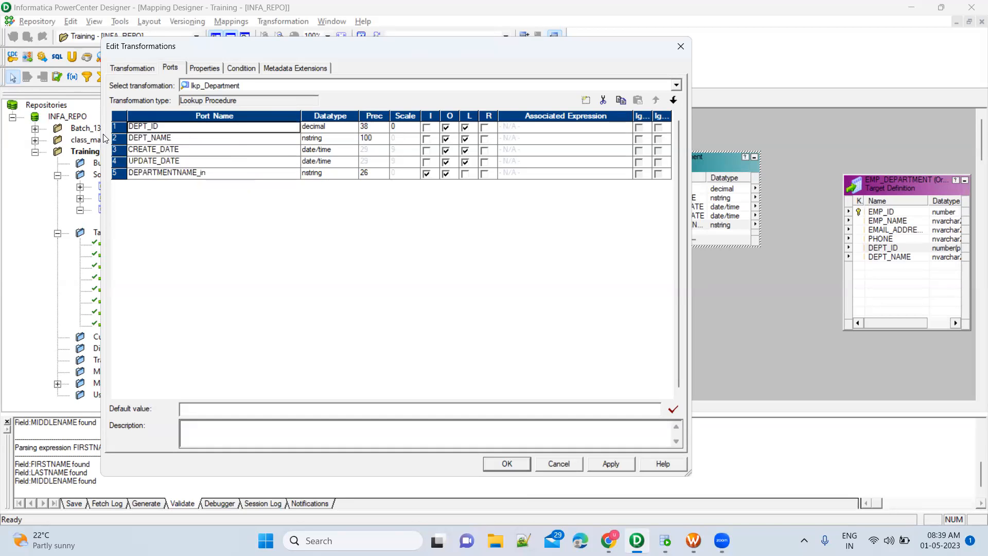
left_click(117, 128)
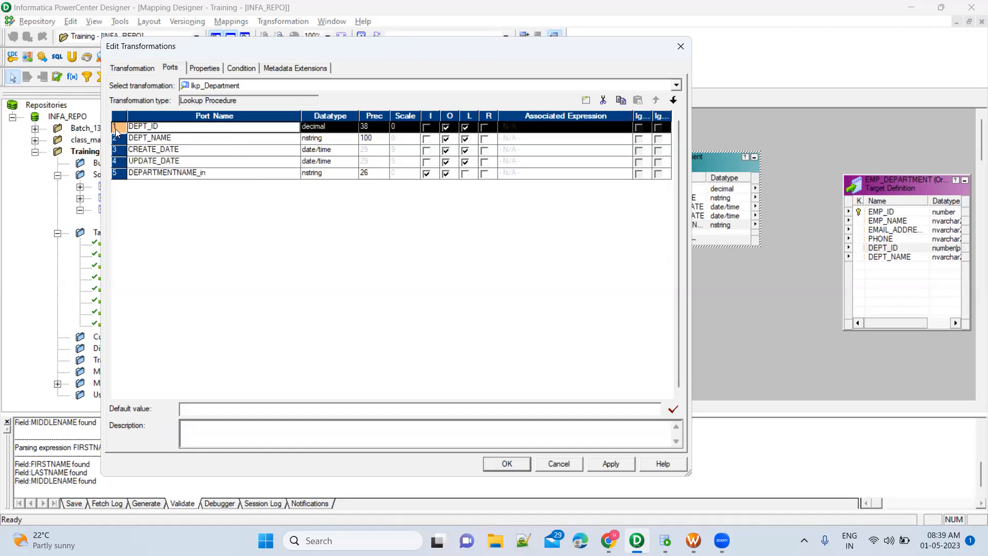
left_click(118, 162, "shift")
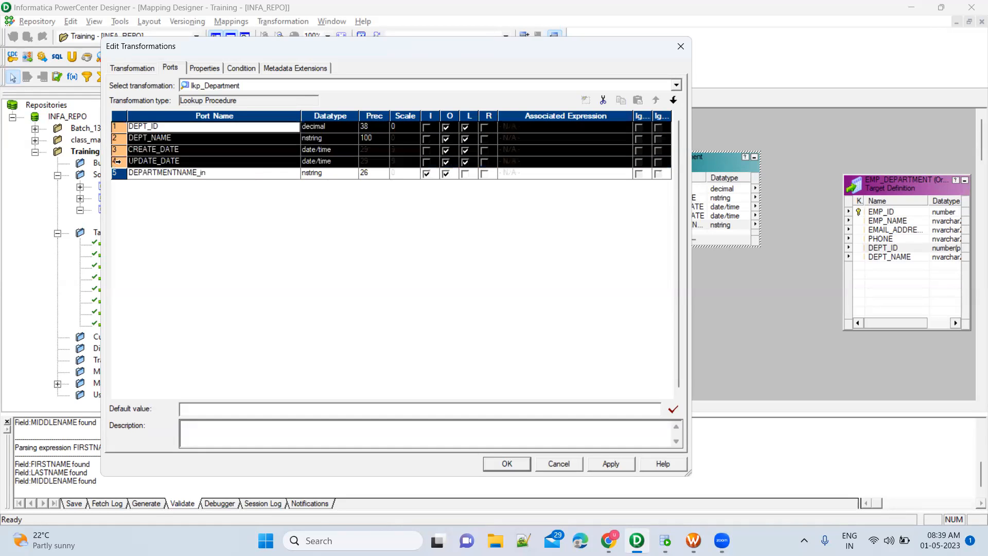
left_click(220, 175)
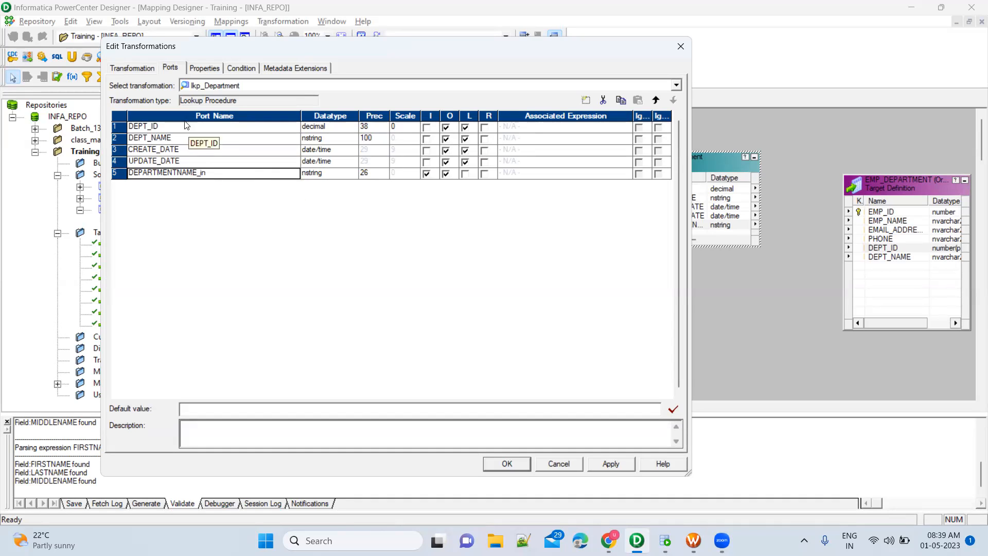
Open lkp_Department's lookup condition settings, check the LEFT JOIN's ON clause in Oracle SQL Developer, and return to PowerCenter Designer.
left_click(240, 69)
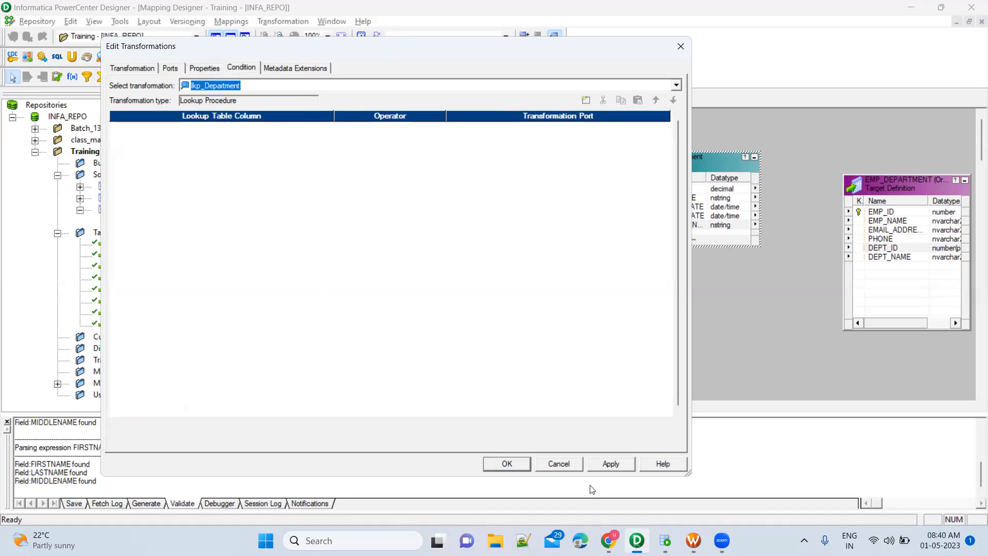
left_click(665, 541)
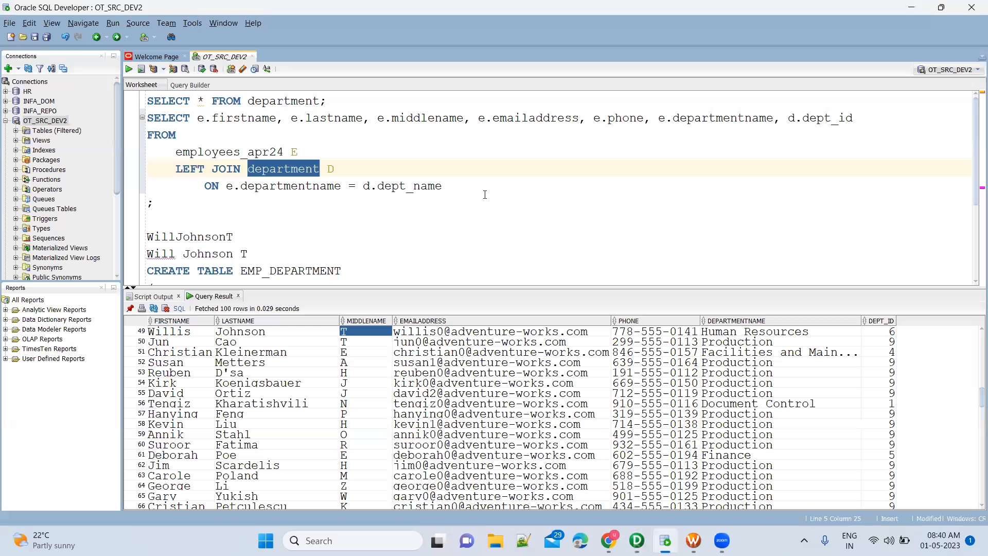
left_click(248, 187)
double_click(230, 187)
left_click_drag(289, 185, 473, 194)
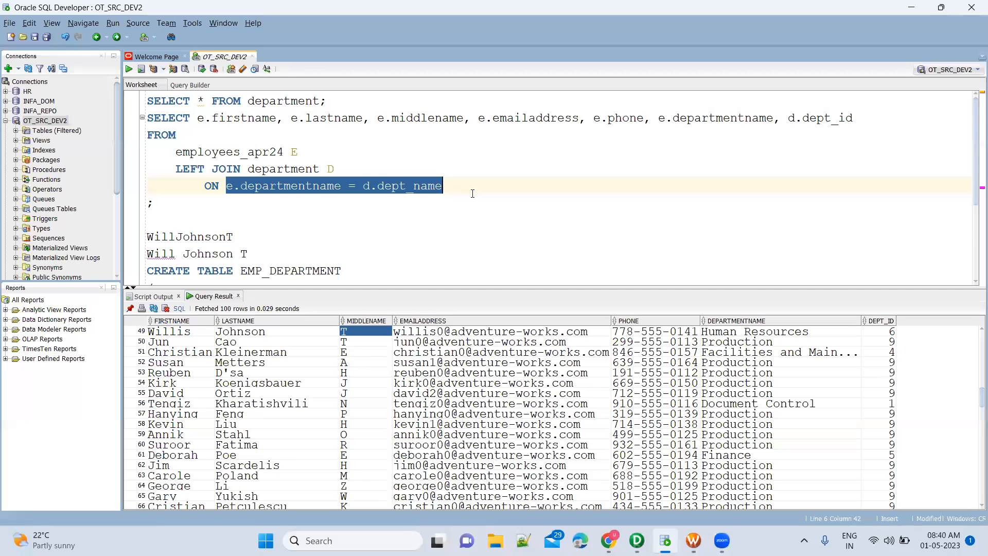
key("alt+Tab")
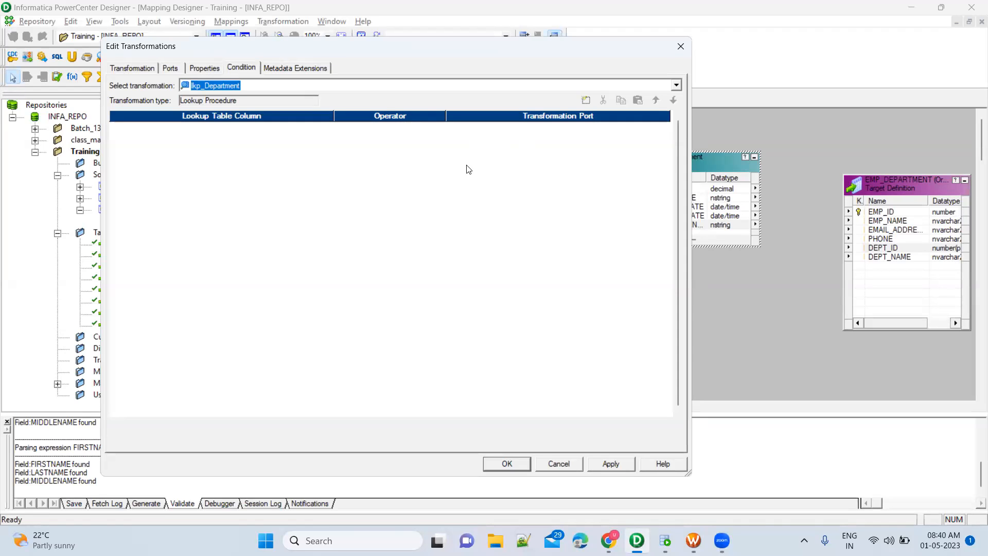
Add a lookup condition matching the DEPT_NAME lookup column to the DEPARTMENTNAME_in port with the = operator.
left_click(587, 101)
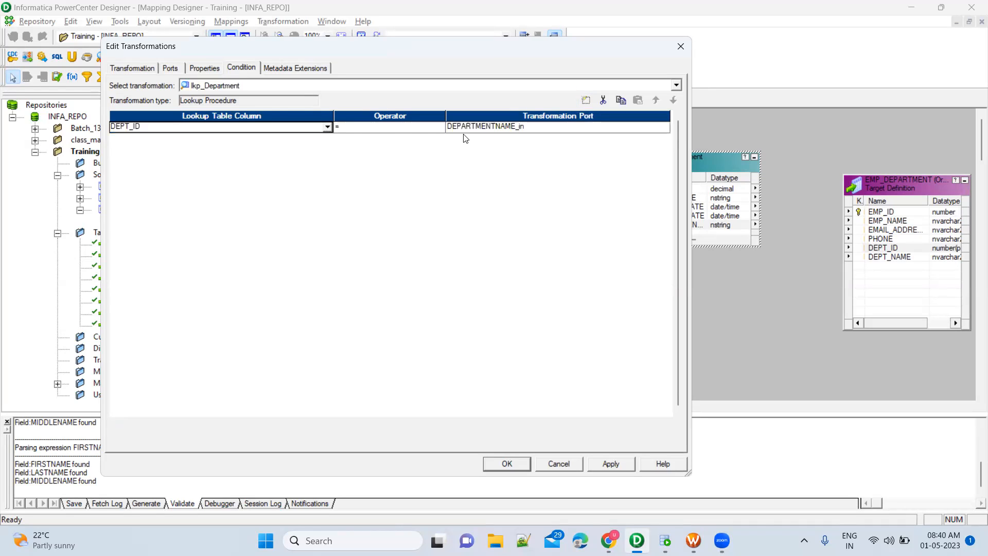
left_click(539, 127)
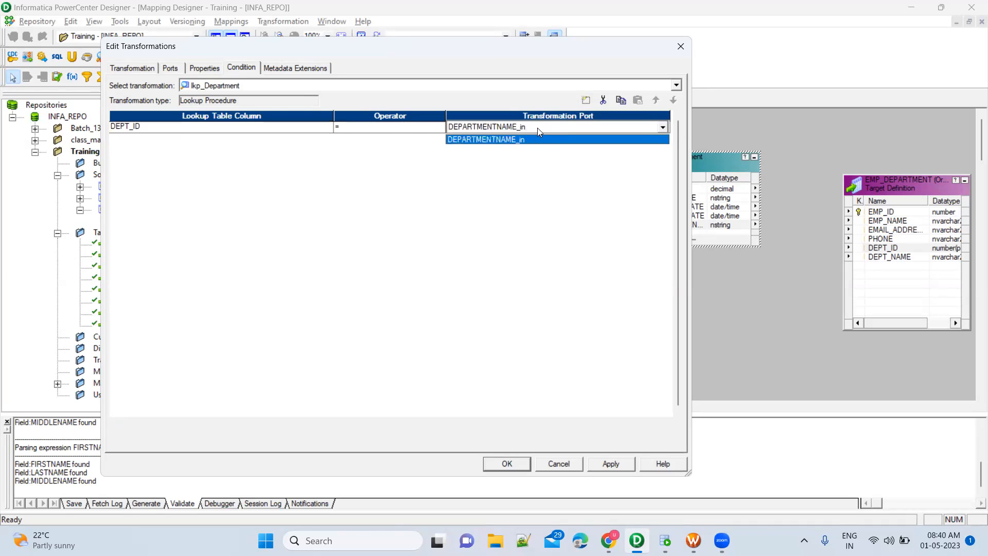
left_click(538, 129)
left_click(323, 131)
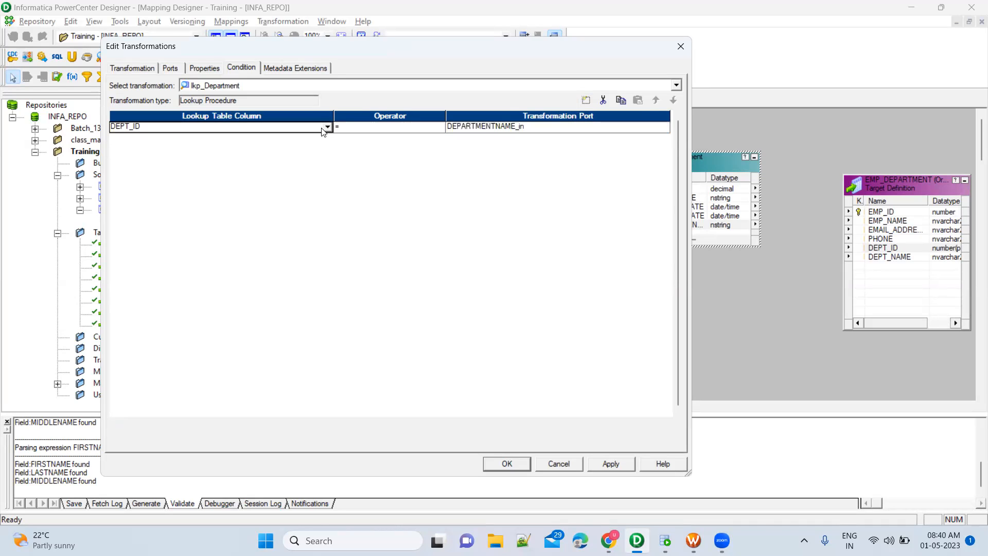
left_click(325, 129)
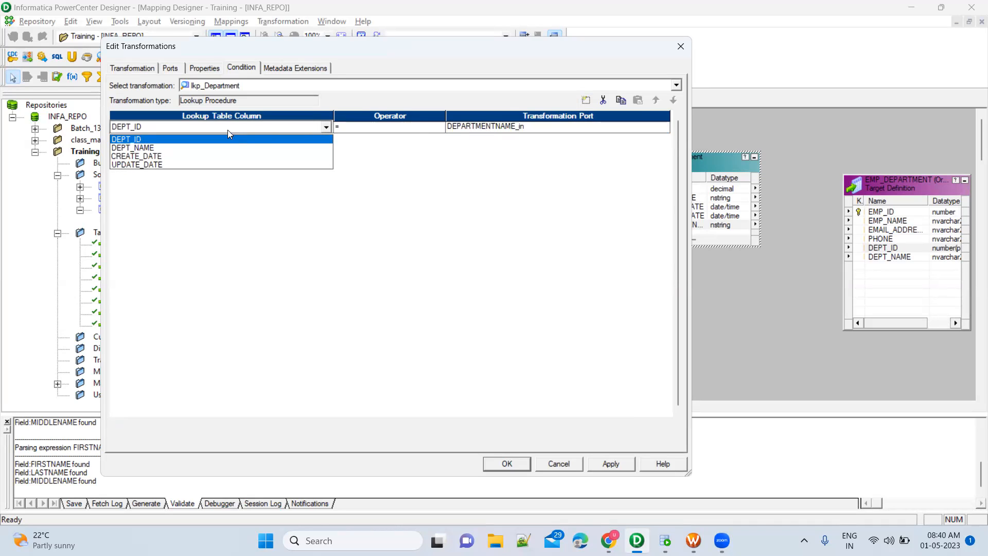
left_click(395, 177)
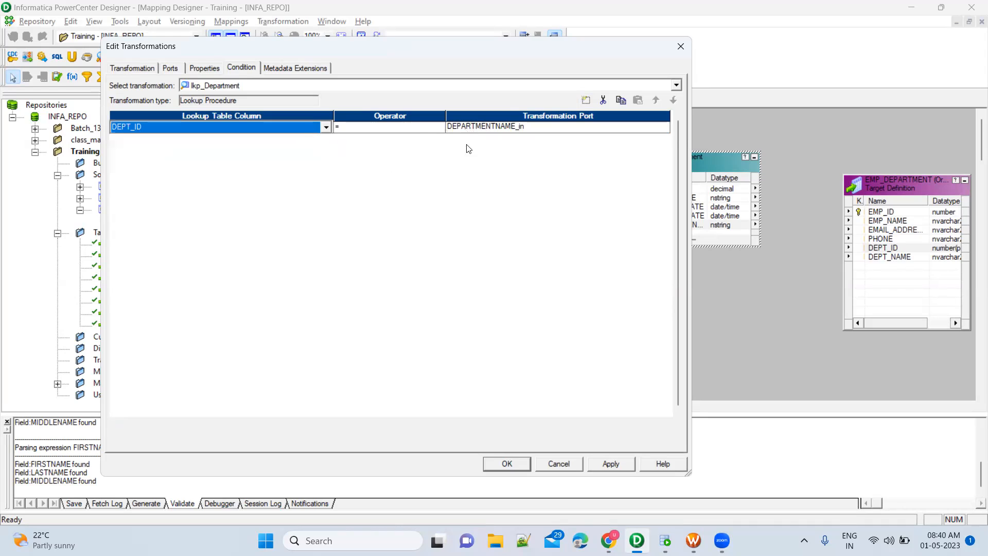
left_click(328, 130)
left_click(225, 152)
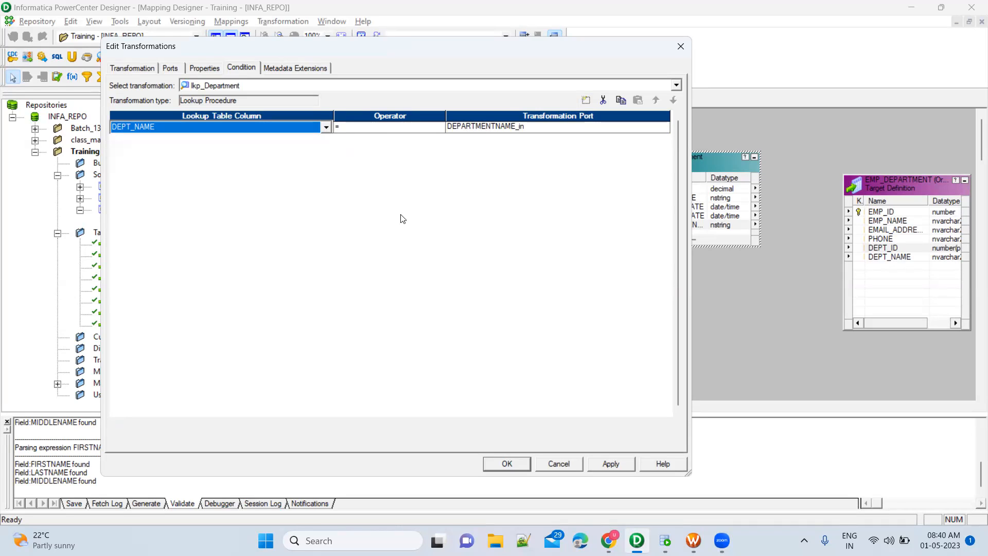
left_click(326, 127)
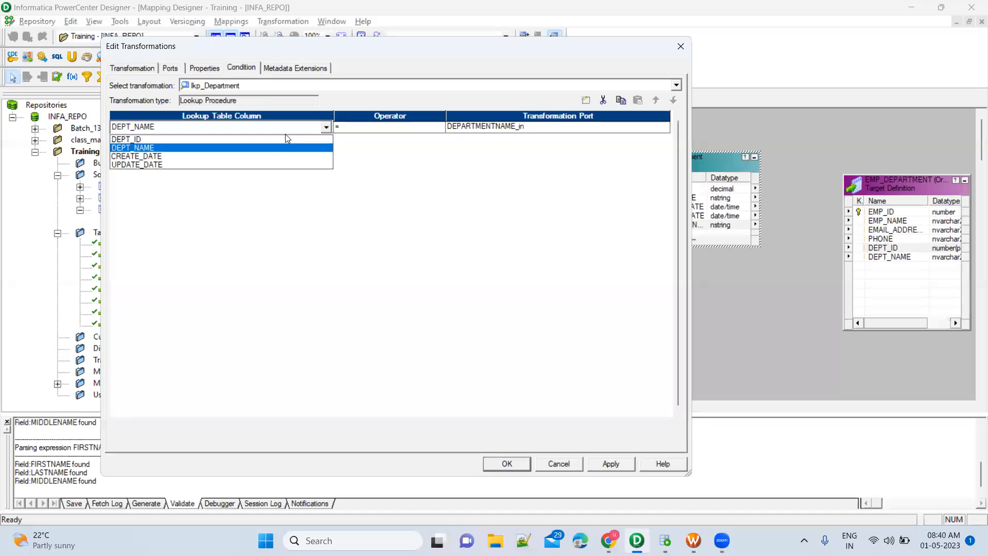
left_click(273, 139)
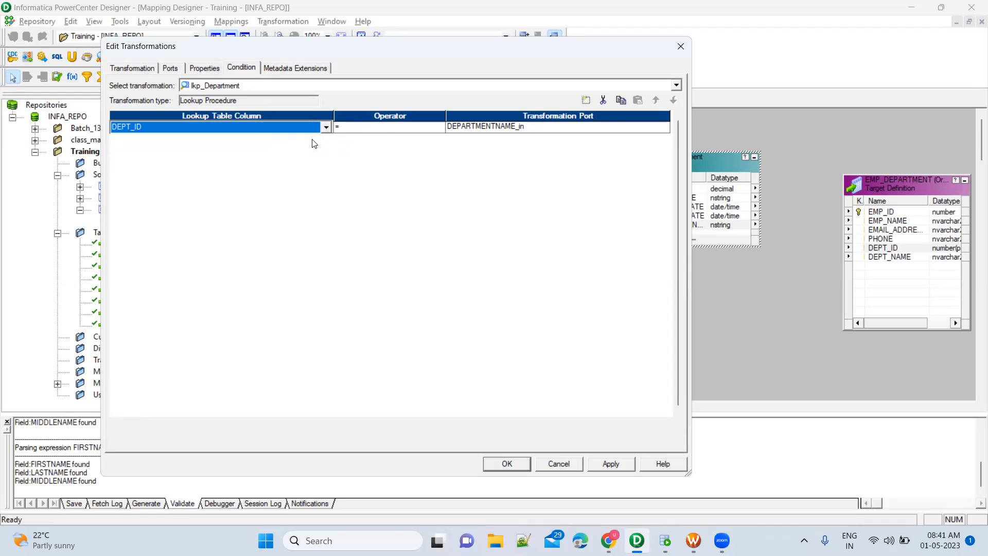
left_click(326, 128)
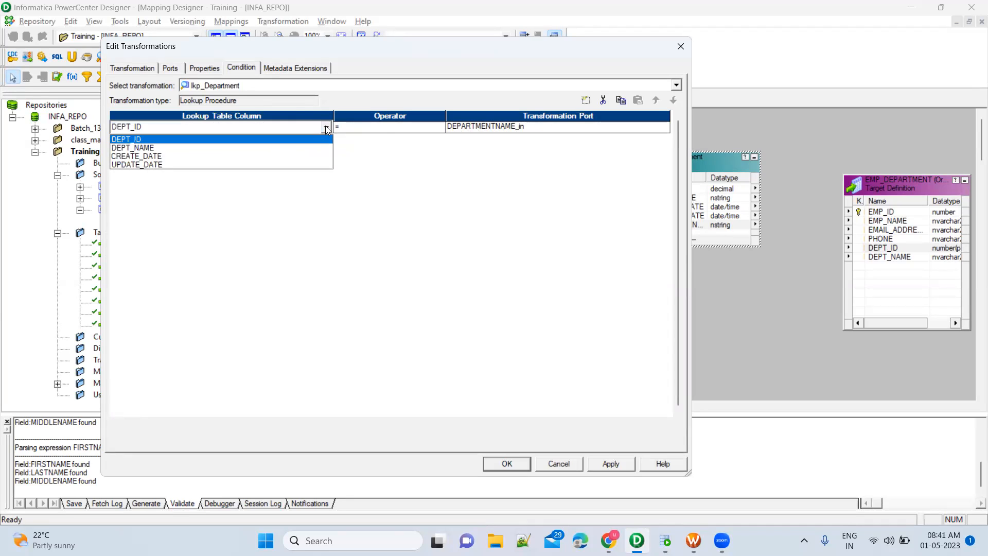
left_click(264, 147)
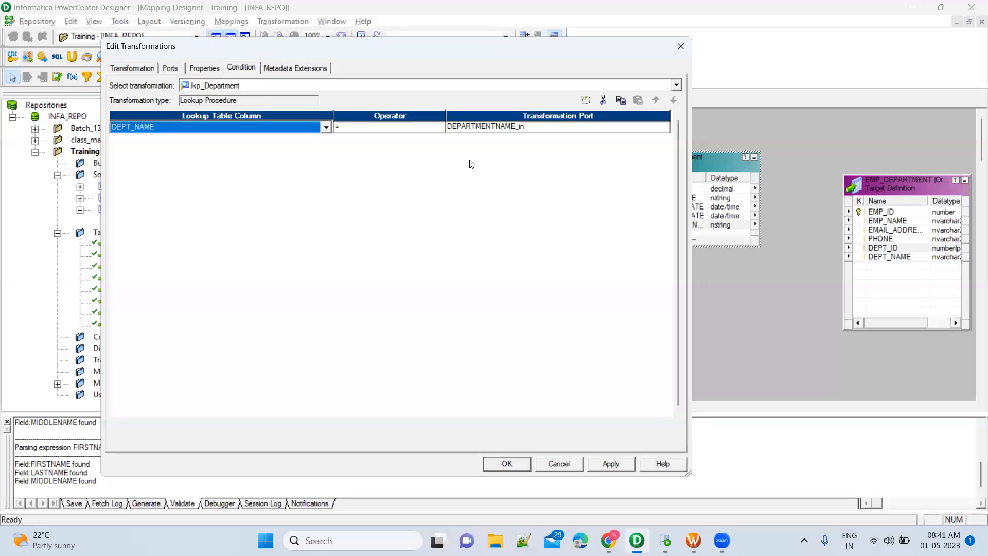
Apply the DEPT_NAME = DEPARTMENTNAME_in lookup condition and close the lkp_Department settings.
left_click(618, 467)
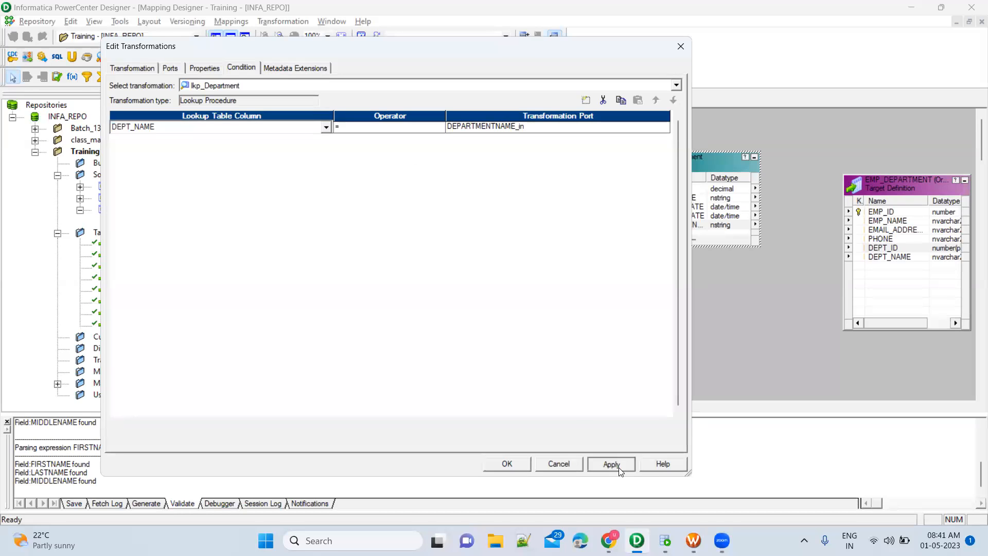
left_click(506, 463)
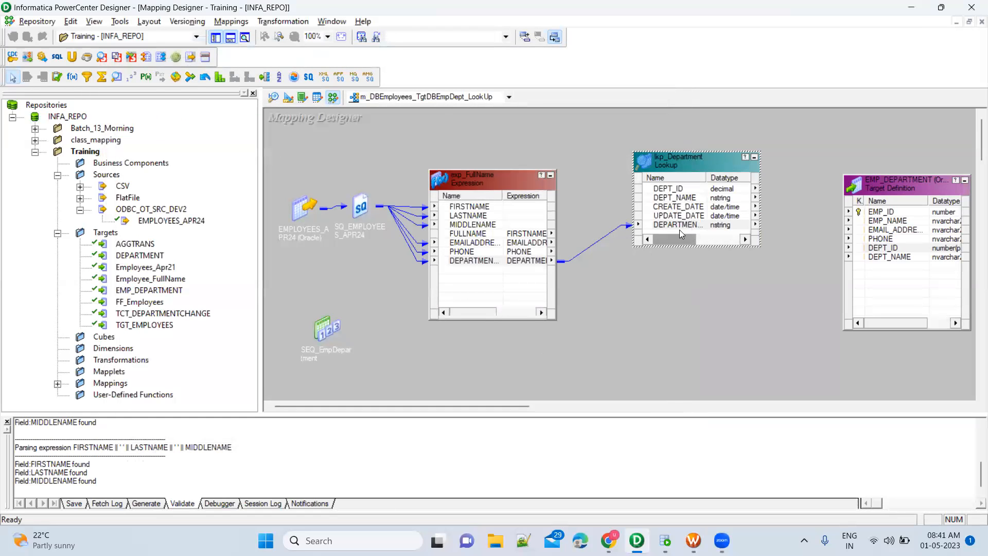
Trace the department name link from exp_FullName into lkp_Department's input port and on to the DEPT_ID port.
left_click(684, 226)
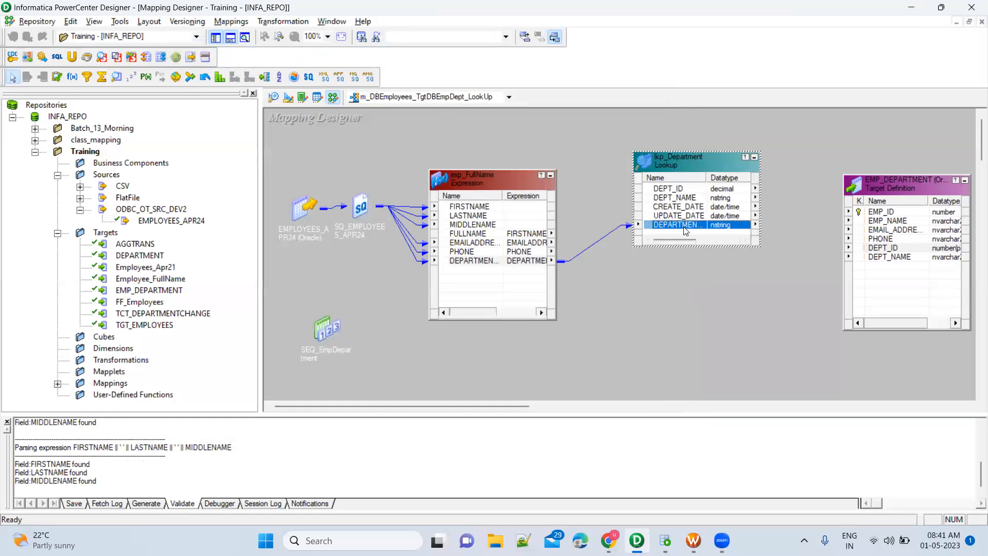
left_click(497, 266)
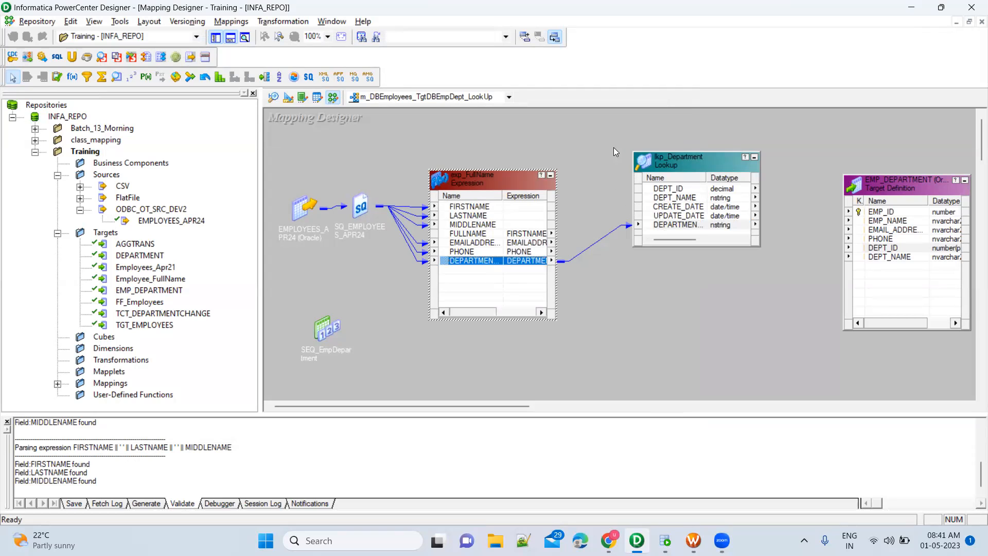
left_click_drag(614, 134, 791, 281)
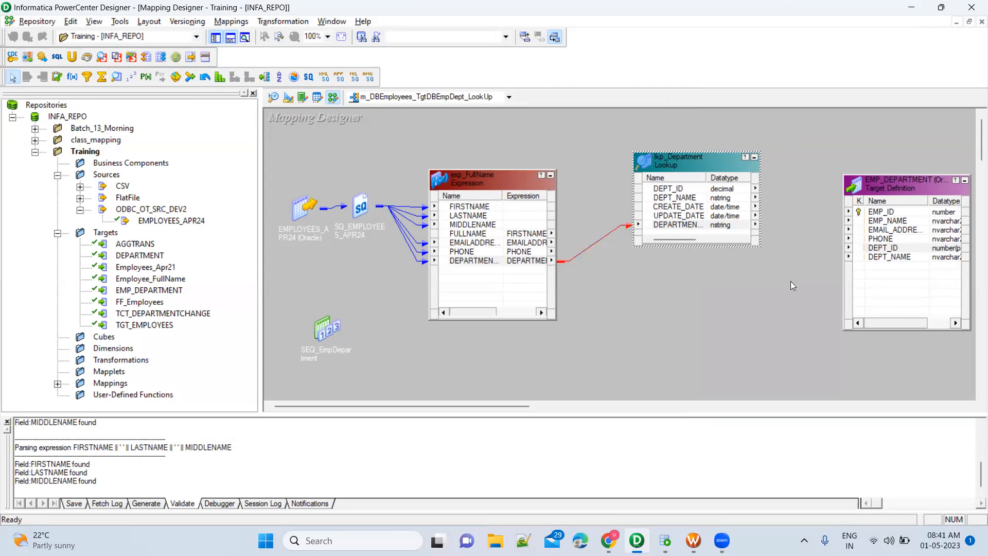
left_click(672, 303)
left_click(511, 264)
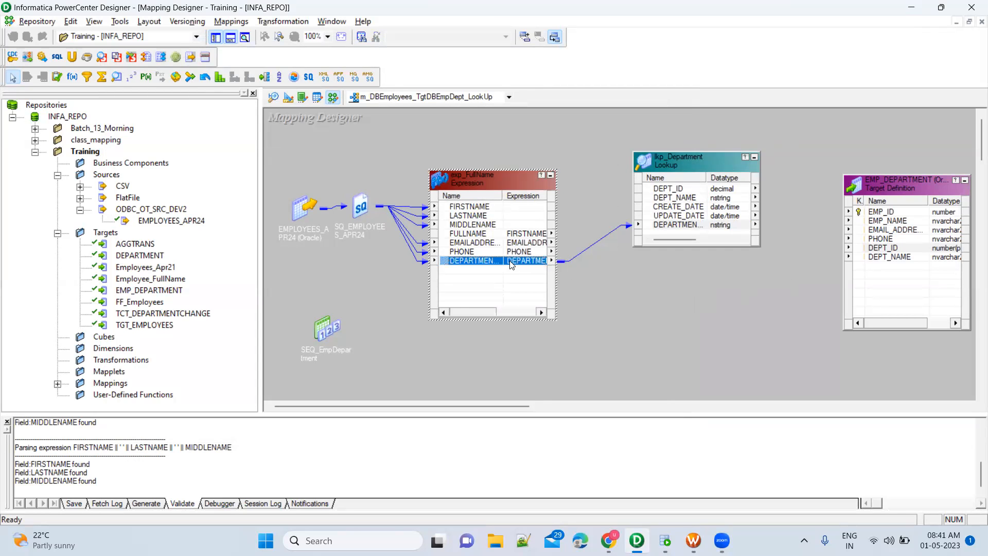
left_click(670, 190)
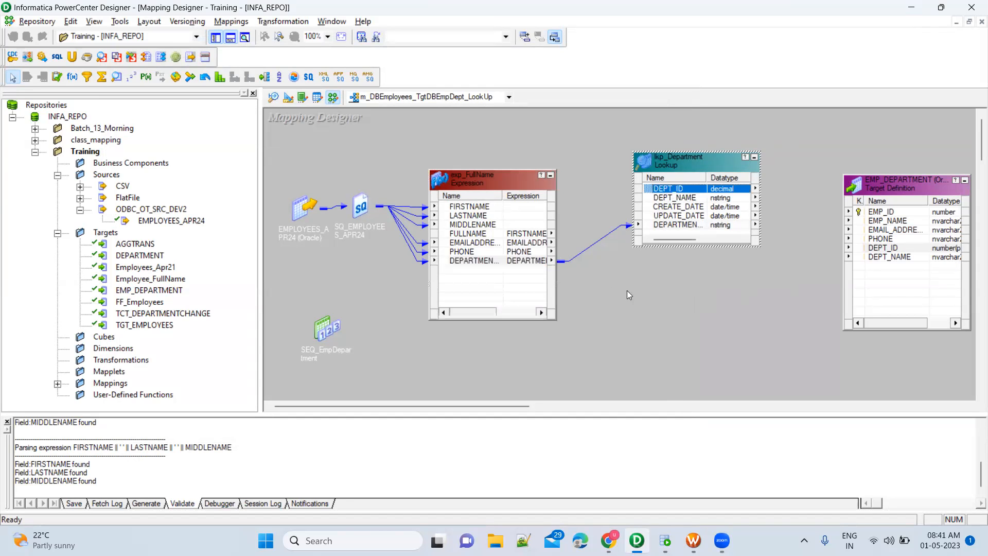
Review the LEFT JOIN to department, its ON clause and the selected dept_id column in Oracle SQL Developer, and return to PowerCenter Designer.
left_click(665, 540)
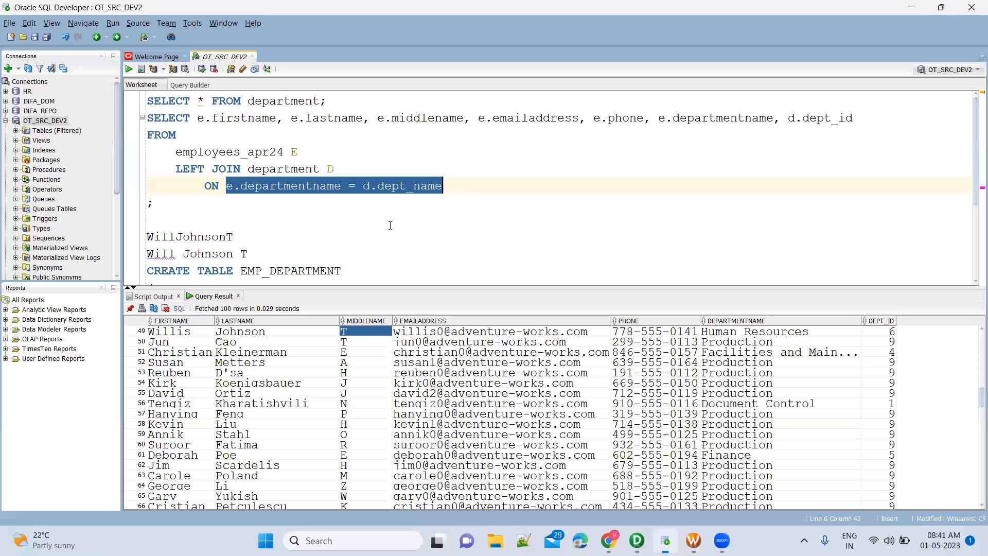
double_click(297, 167)
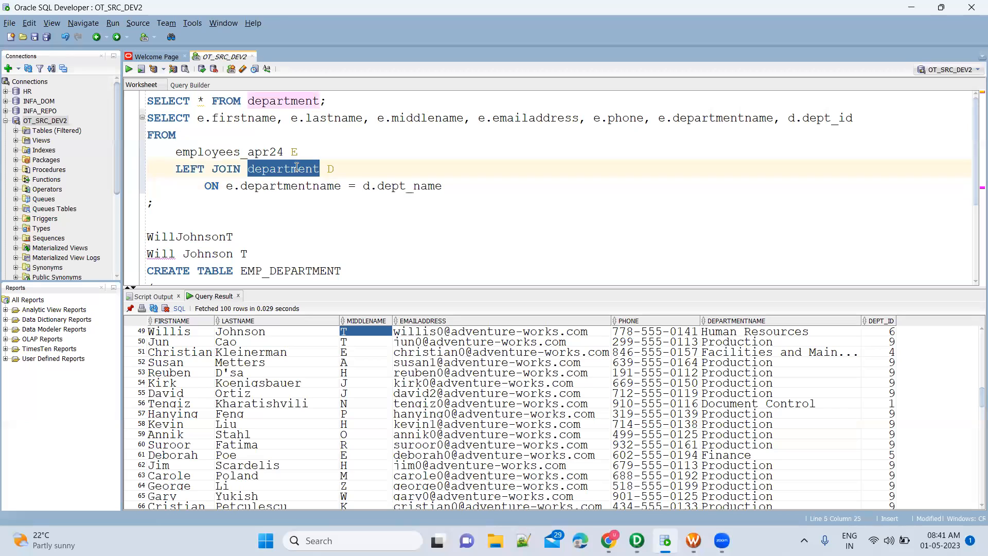
double_click(827, 117)
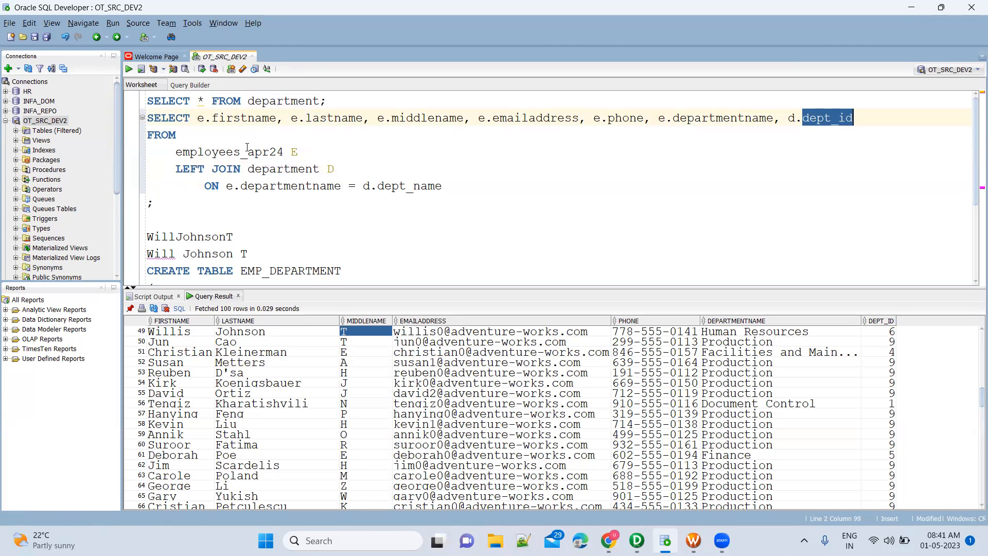
left_click_drag(226, 186, 432, 172)
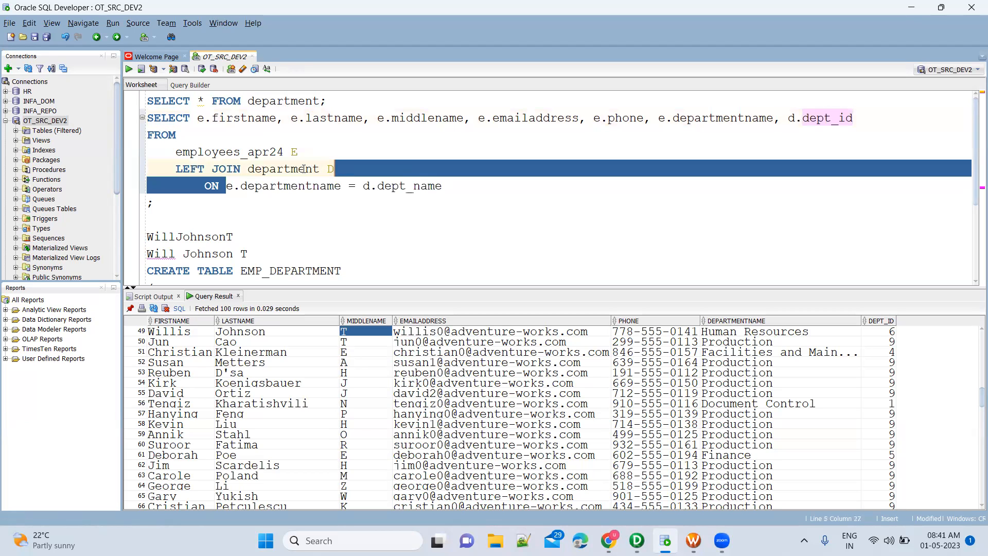
left_click(268, 152)
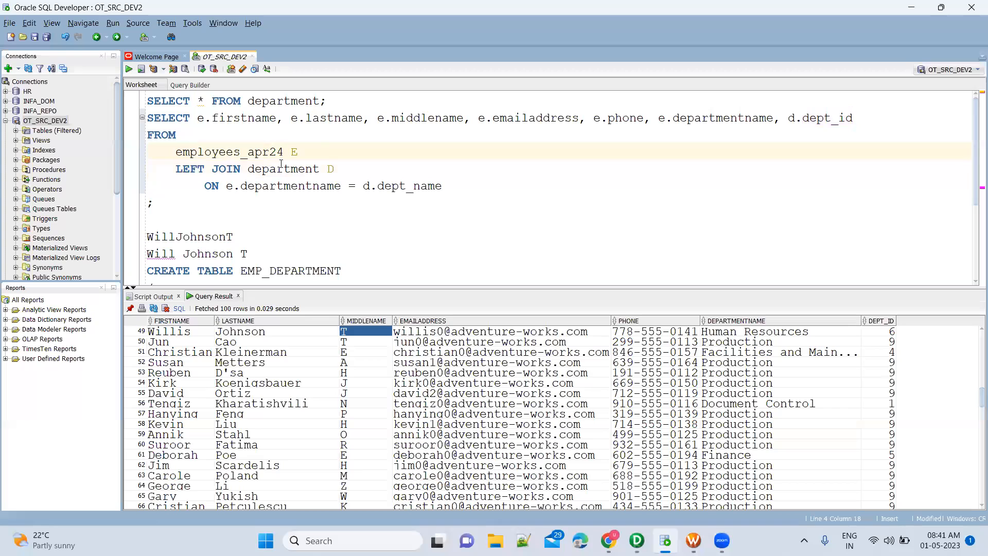
double_click(286, 168)
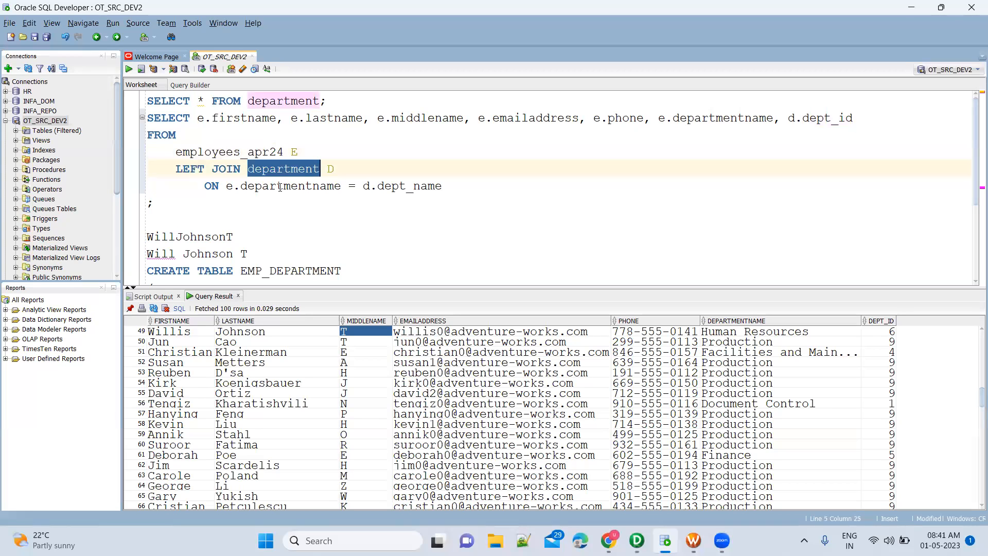
double_click(280, 187)
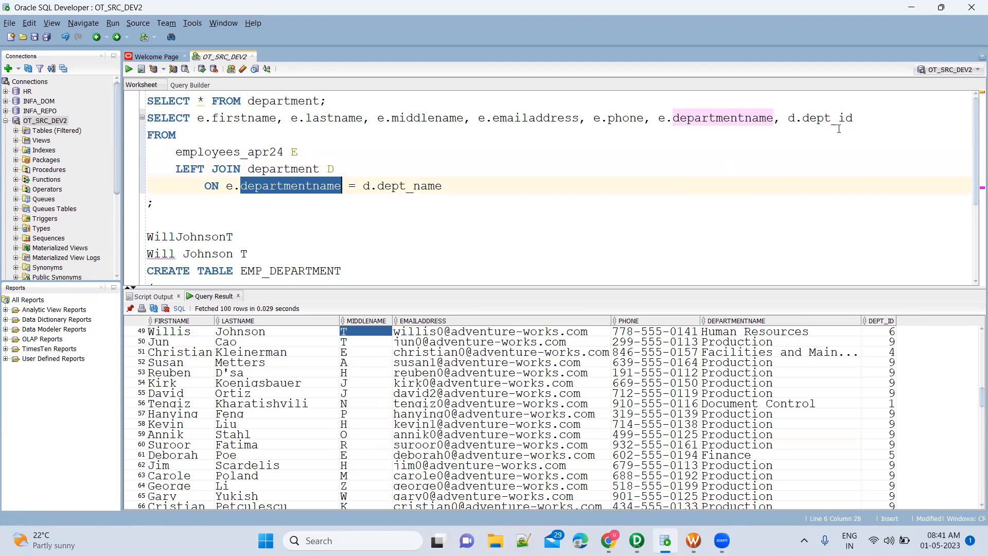
left_click(399, 187)
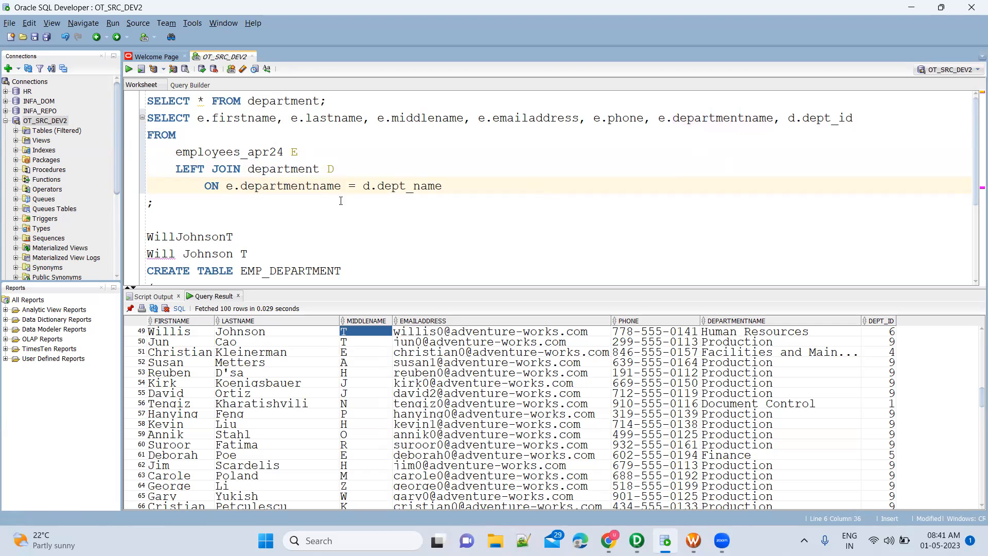
left_click_drag(292, 186, 428, 186)
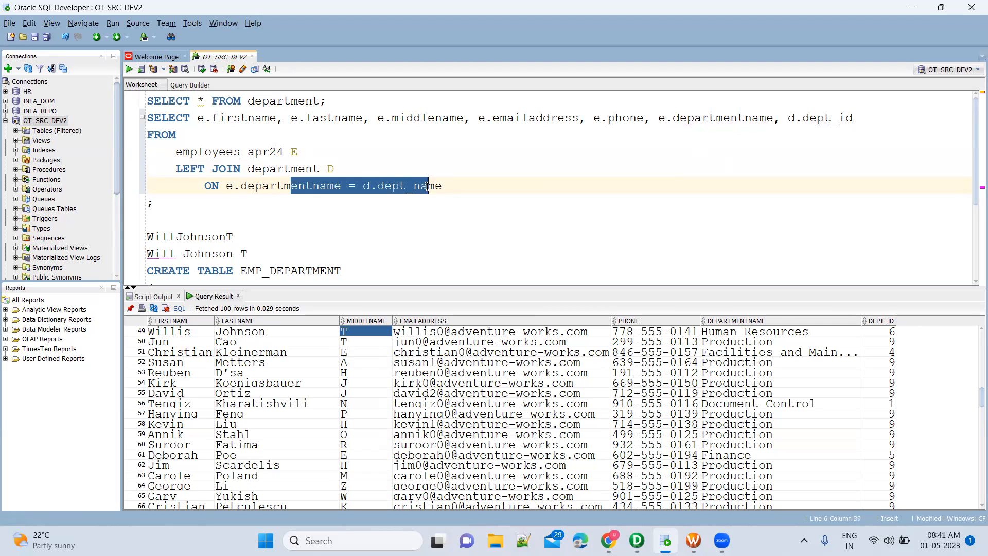
left_click(844, 122)
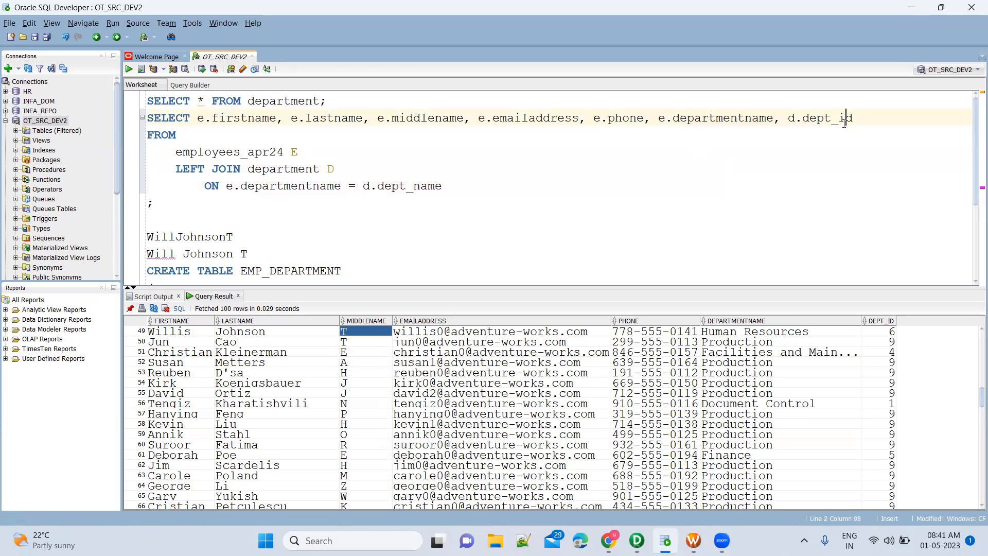
key("alt+Tab")
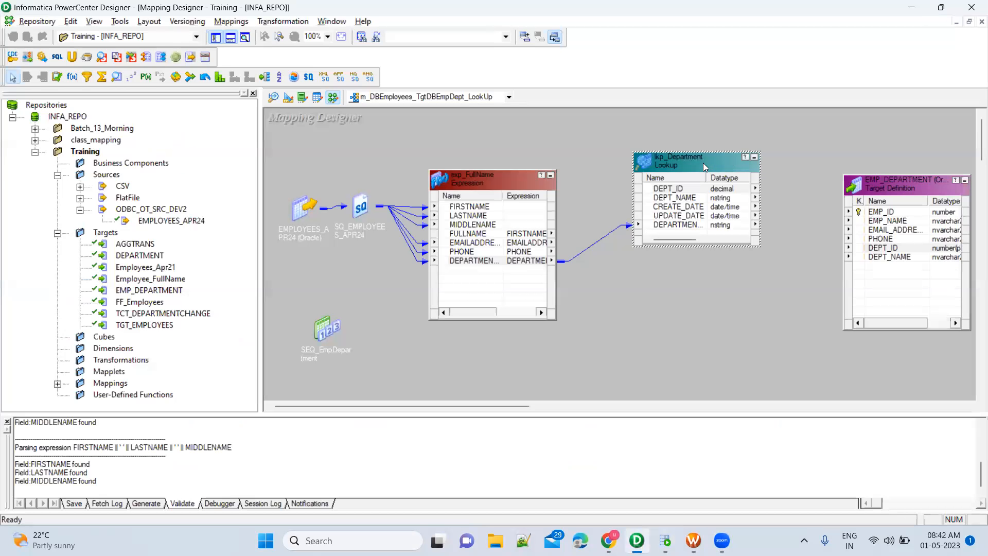
Reopen lkp_Department and review its ports' input, output and lookup flags and its lookup condition.
left_click_drag(608, 134, 787, 282)
double_click(696, 162)
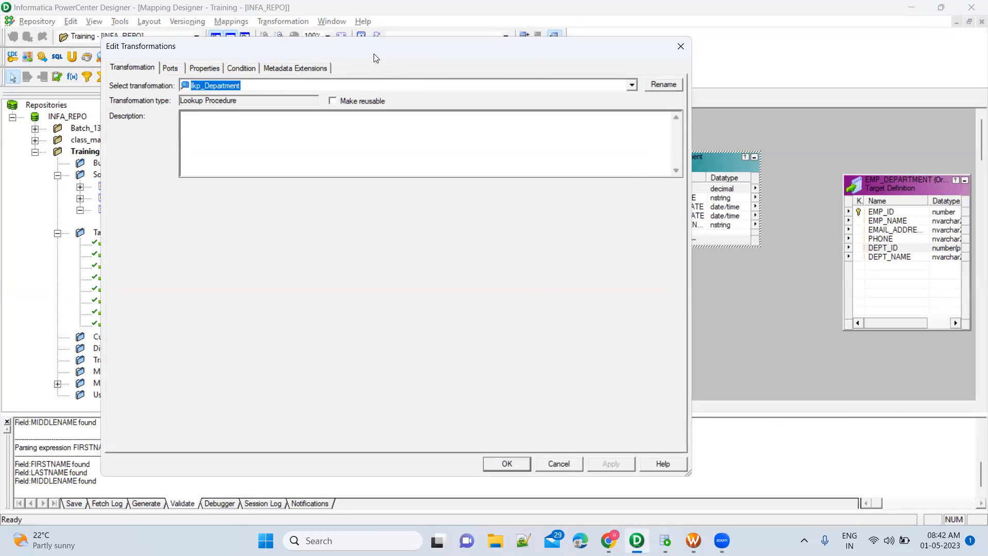
left_click_drag(376, 58, 289, 60)
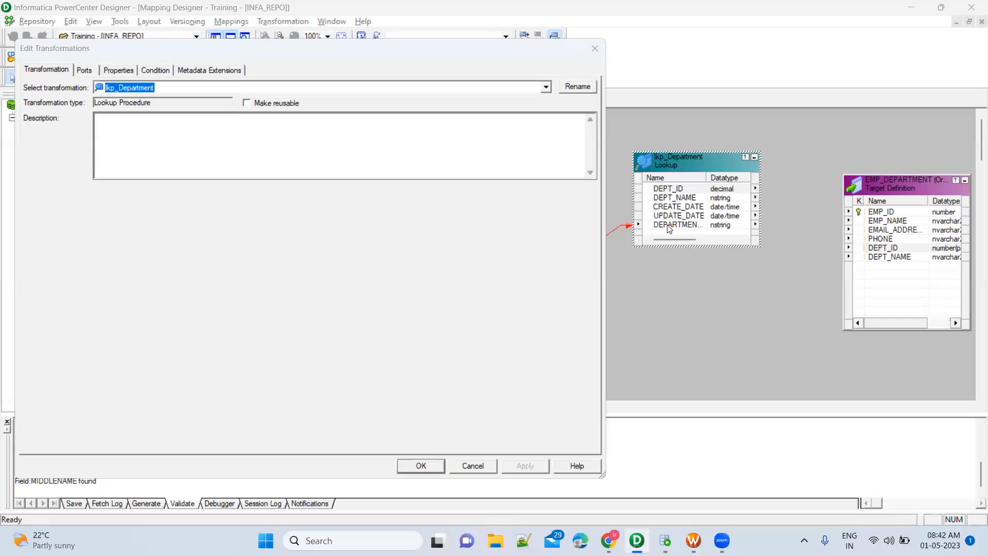
left_click(472, 466)
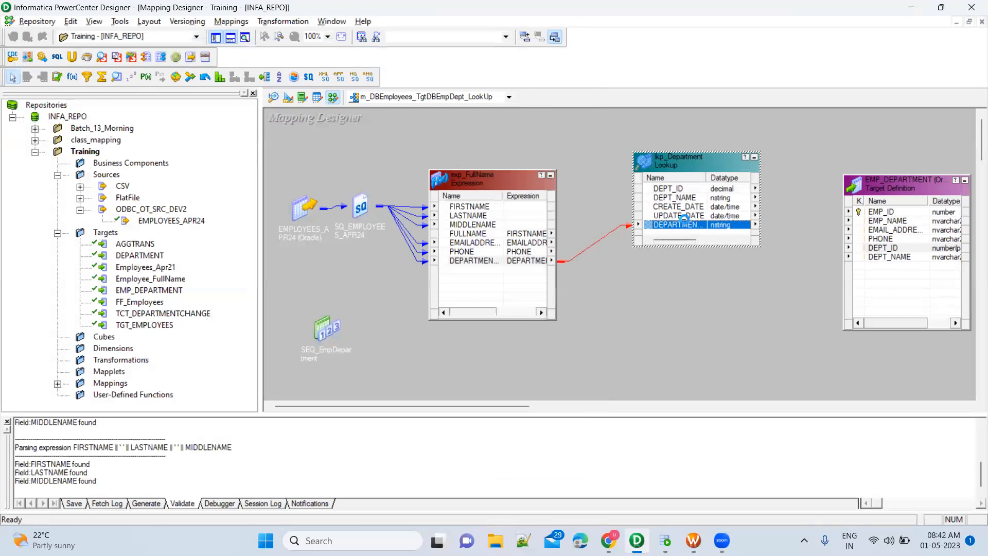
double_click(684, 221)
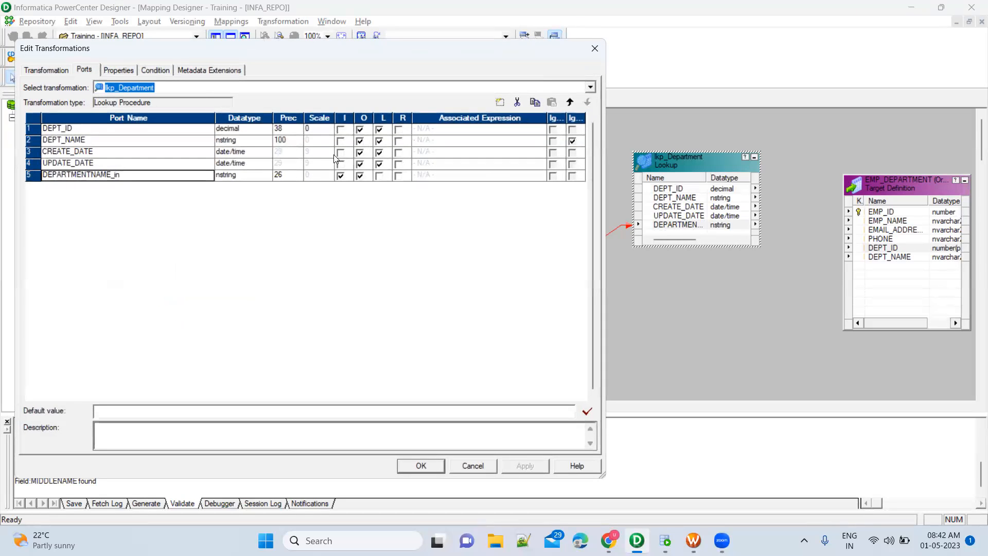
left_click(155, 69)
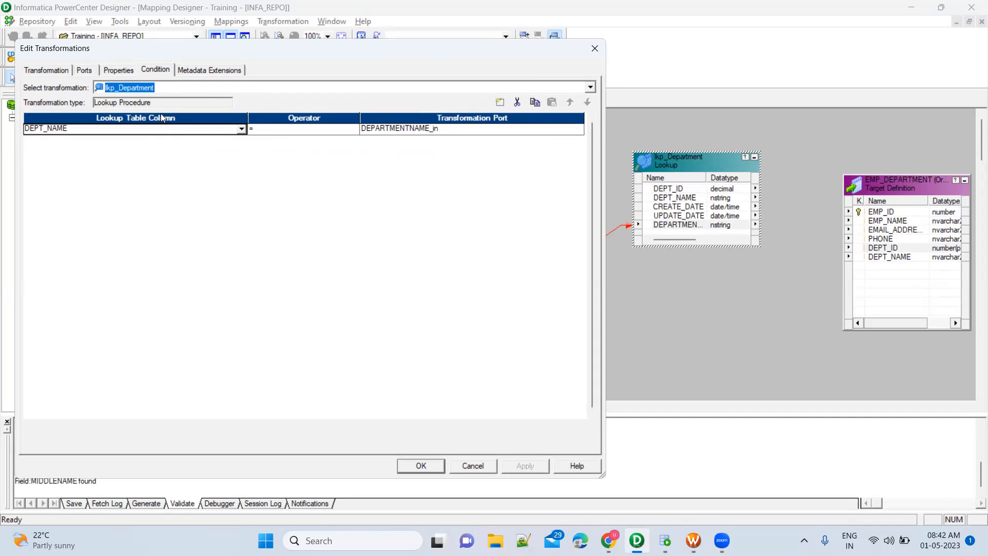
Examine the options of Lookup policy on multiple match in lkp_Department's properties, keeping Use Any Value.
left_click(124, 74)
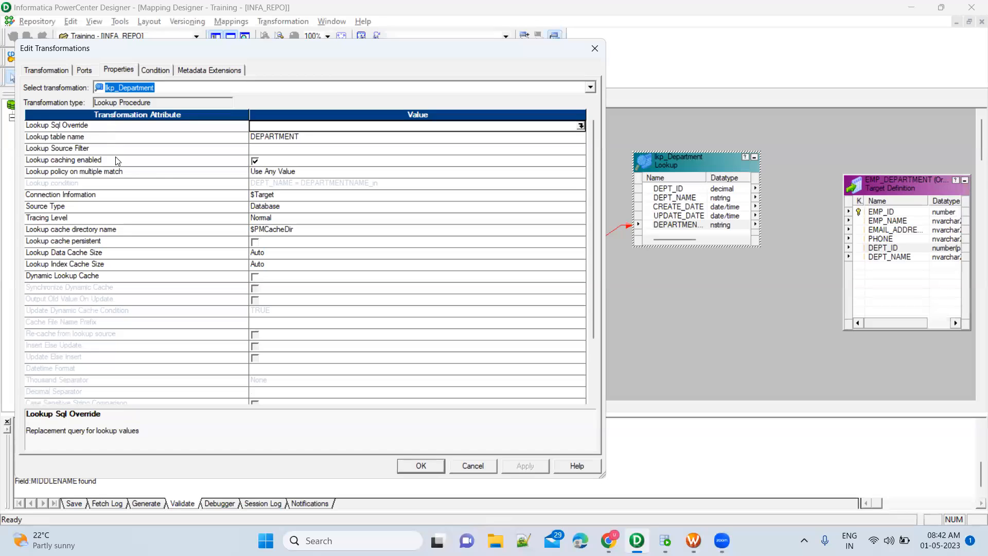
left_click(163, 177)
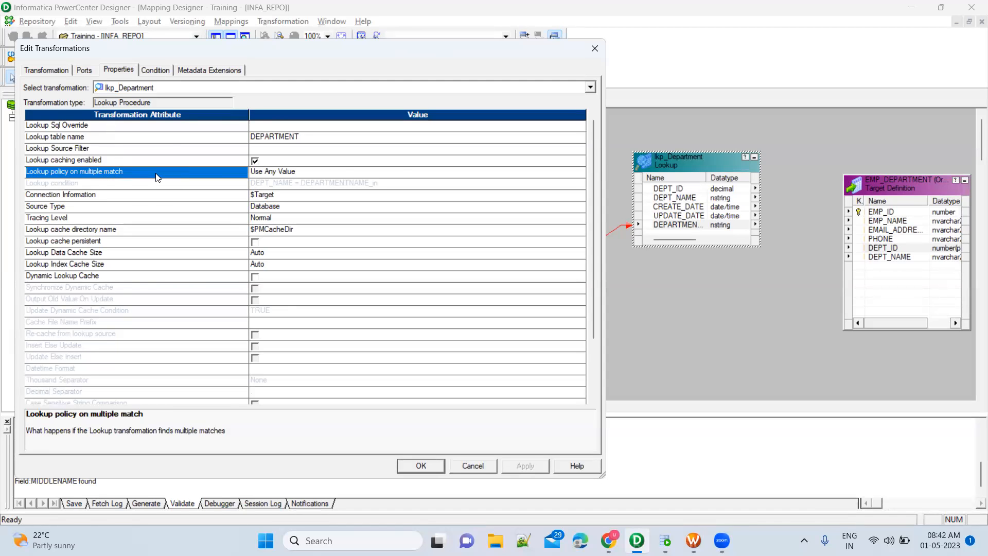
left_click(312, 172)
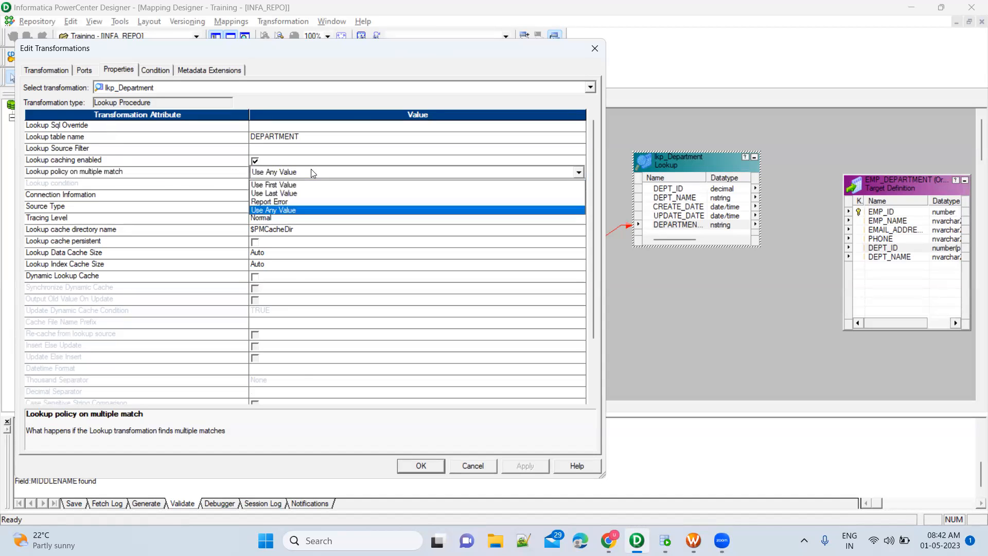
left_click(312, 172)
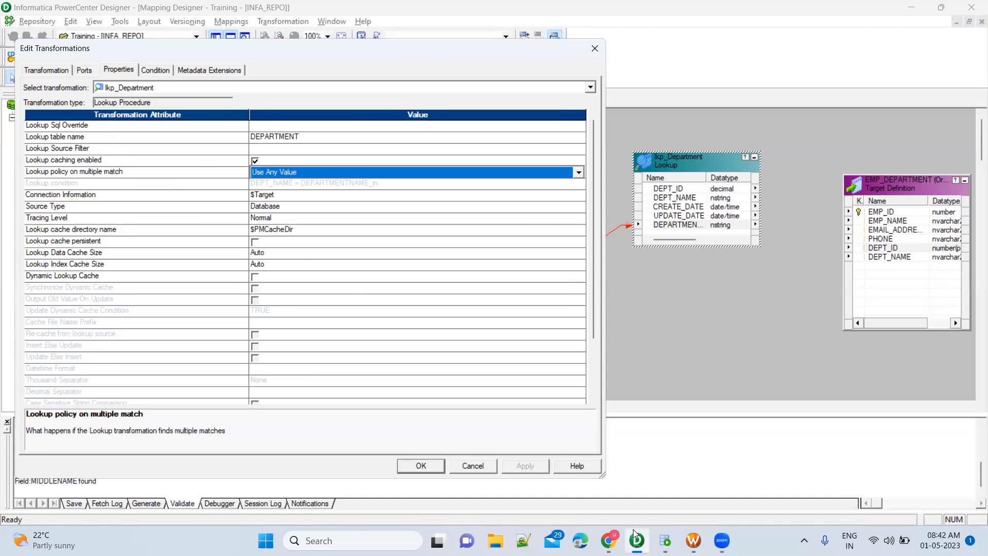
Switch to Oracle SQL Developer, review the join on departmentname, and run SELECT * FROM department to examine the lookup rows.
key("alt+Tab")
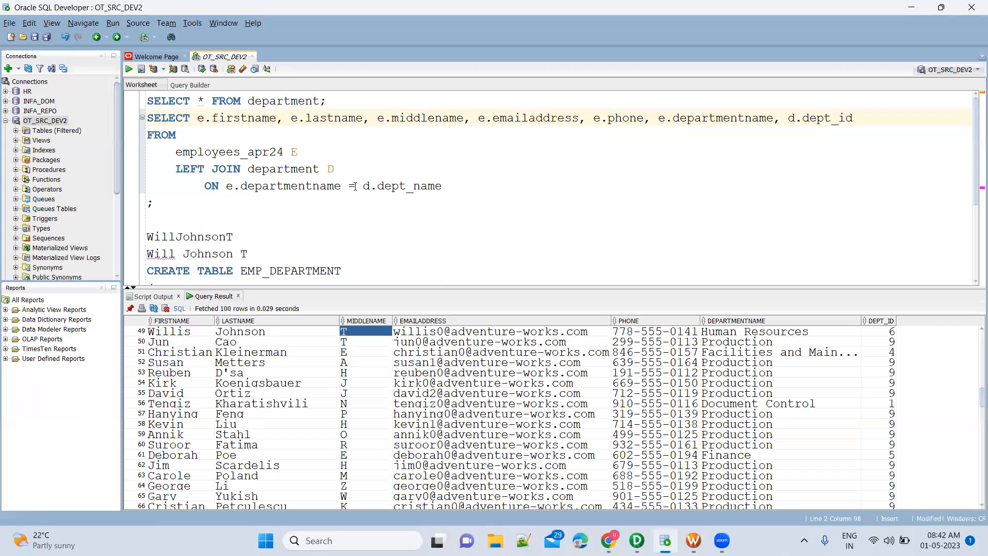
left_click(286, 172)
left_click(249, 153)
double_click(251, 153)
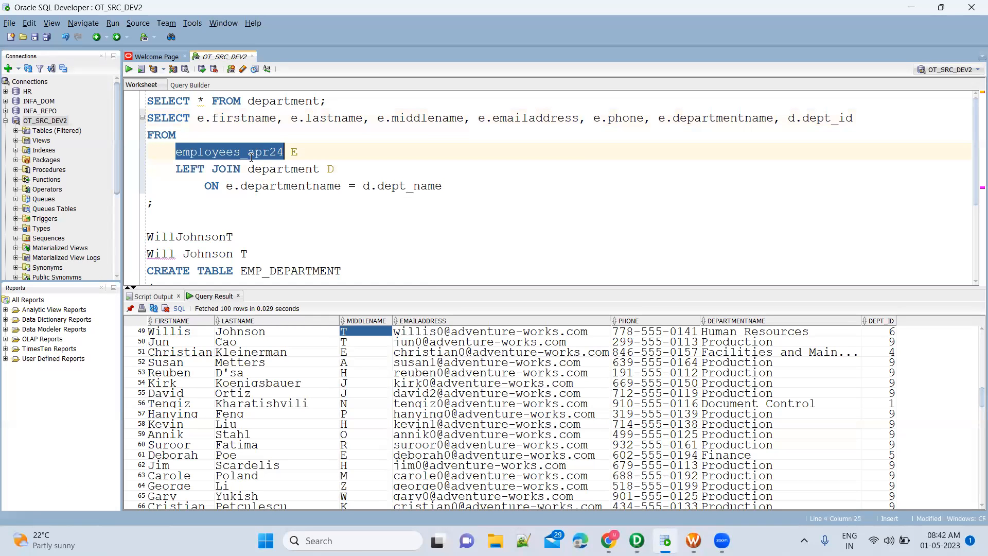
double_click(300, 186)
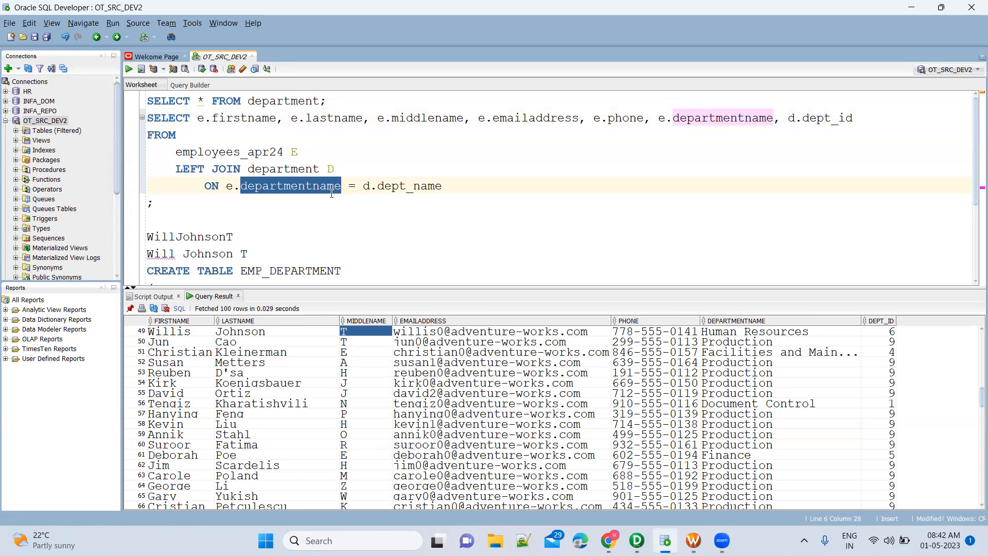
left_click(293, 101)
key("ctrl+Return")
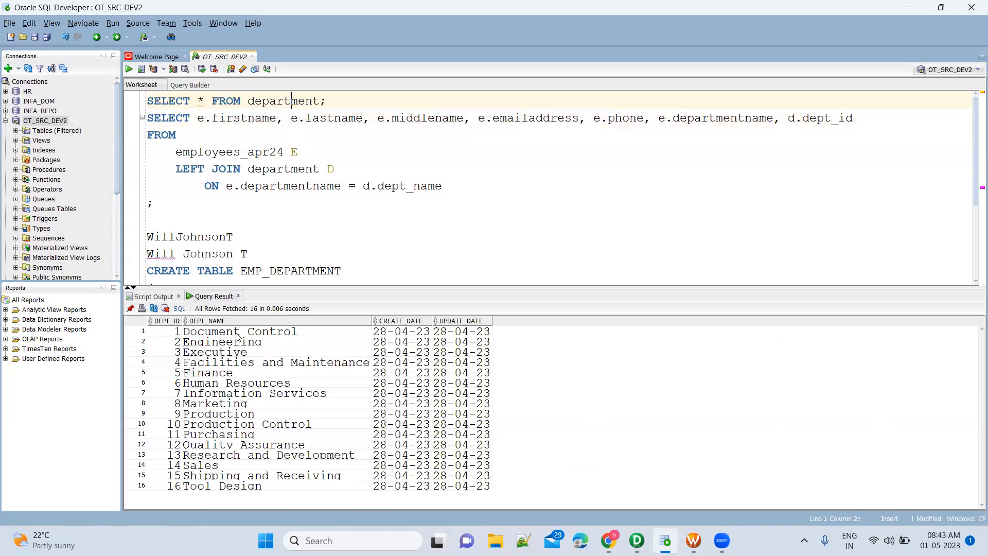
Examine the DEPT_ID and DEPT_NAME values of the first three department rows, Document Control through Executive, in the query result.
left_click(236, 333)
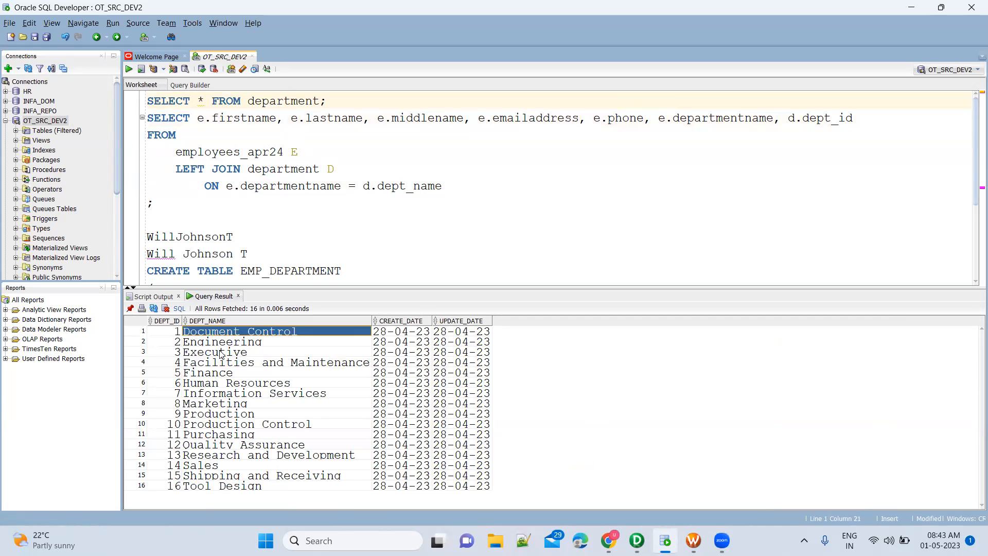
left_click(220, 352, "shift")
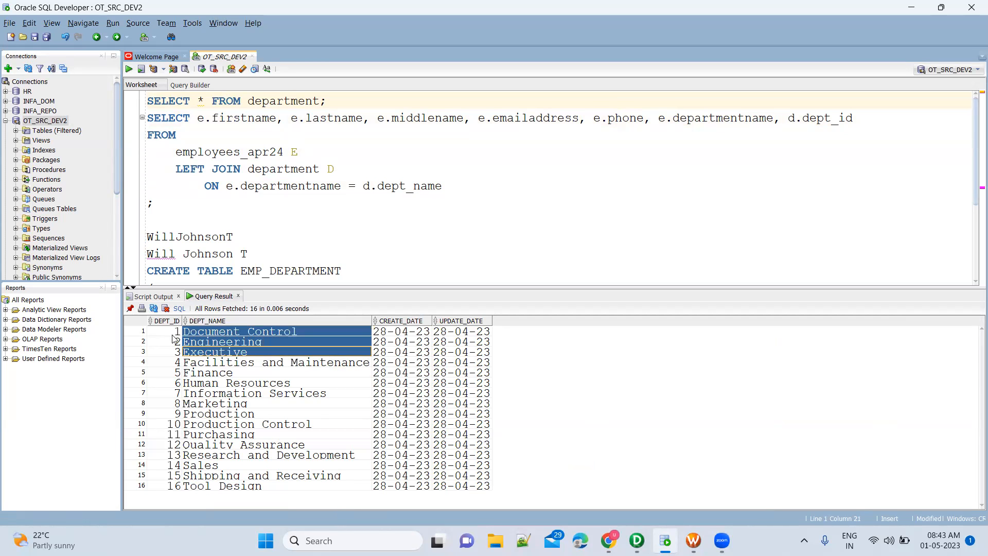
left_click(167, 332)
left_click(209, 355, "shift")
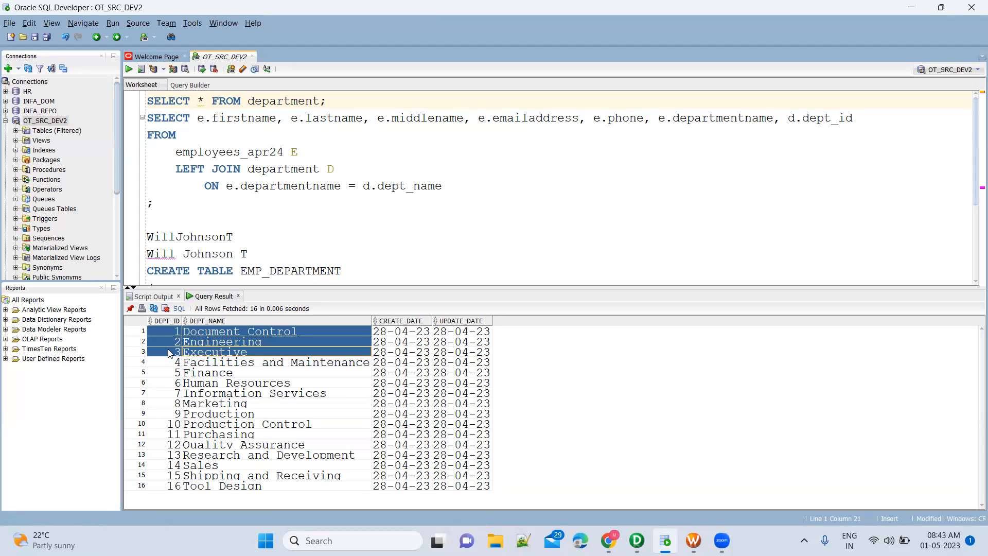
left_click(212, 330)
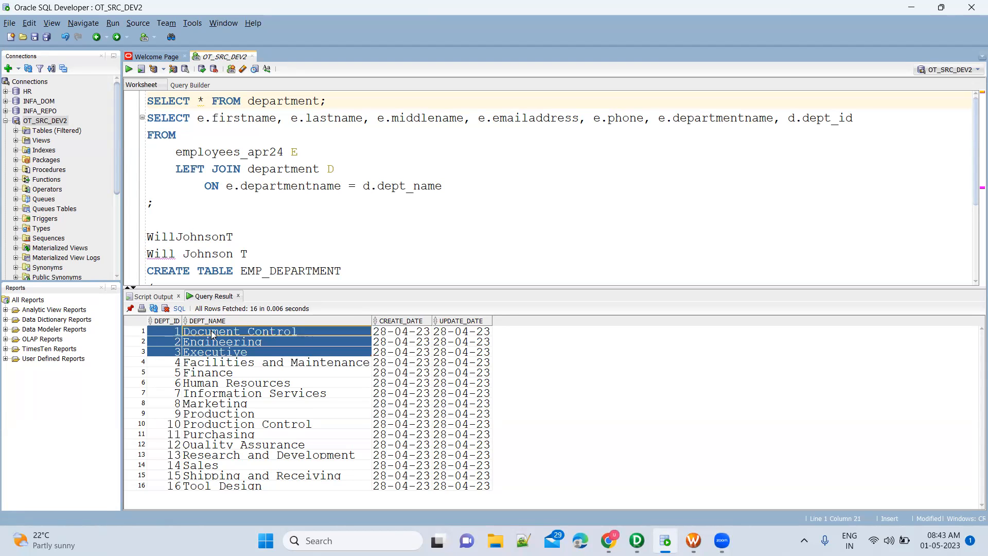
left_click(215, 344)
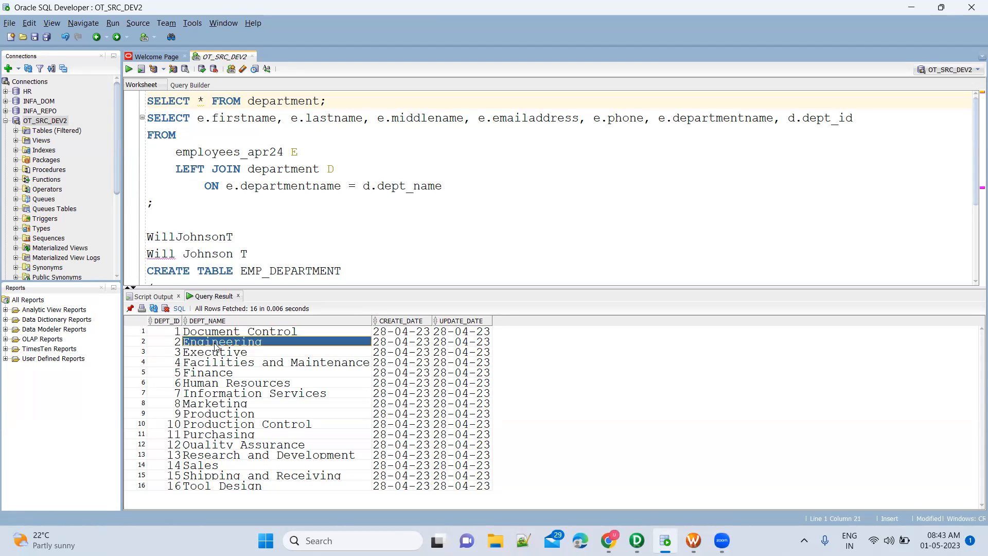
left_click(216, 355)
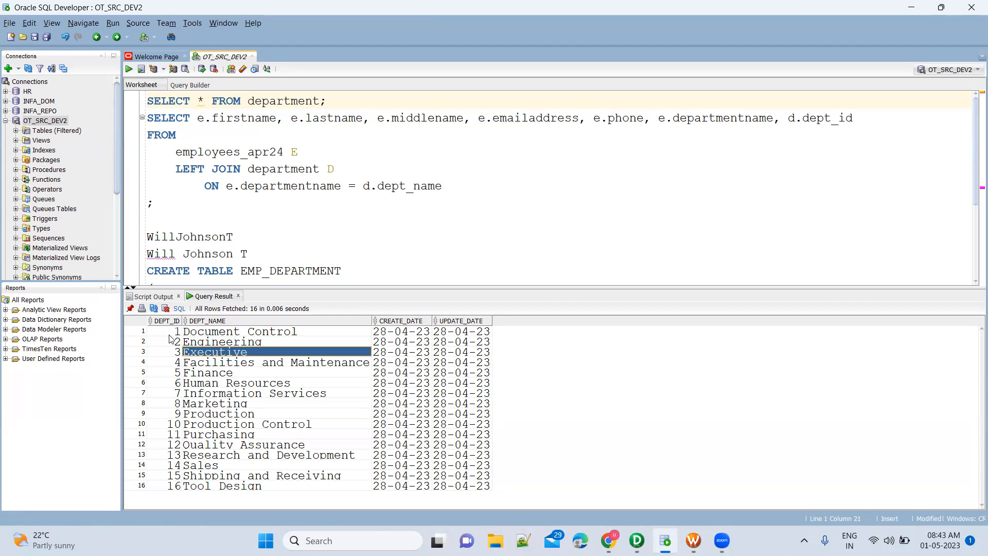
left_click(169, 336, "shift")
left_click(211, 332)
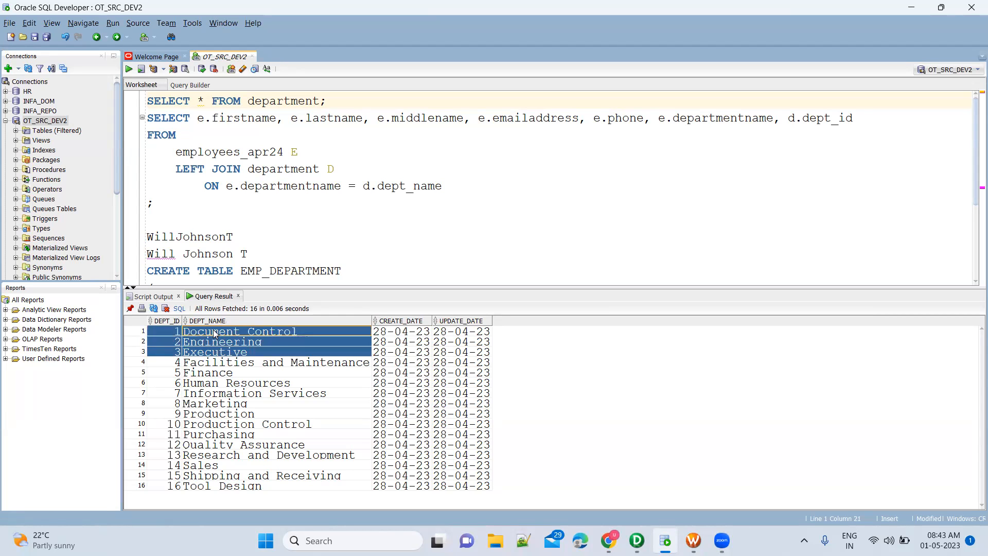
left_click(211, 355, "shift")
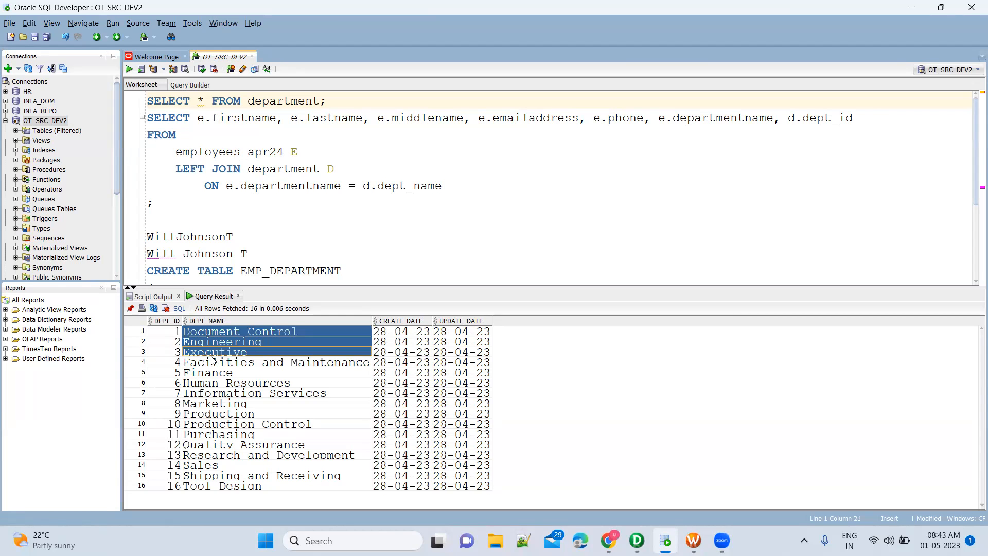
left_click(175, 332)
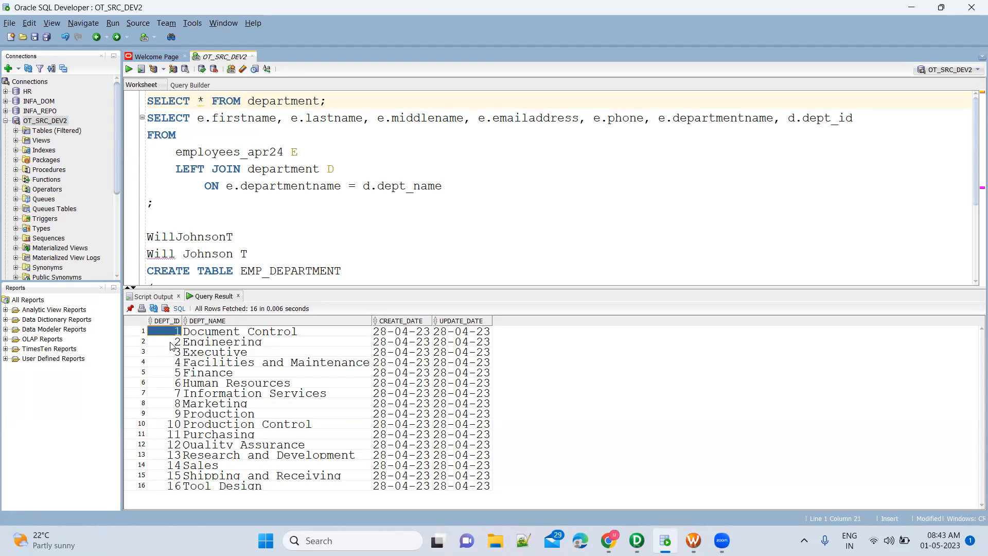
left_click(171, 343)
left_click(172, 353)
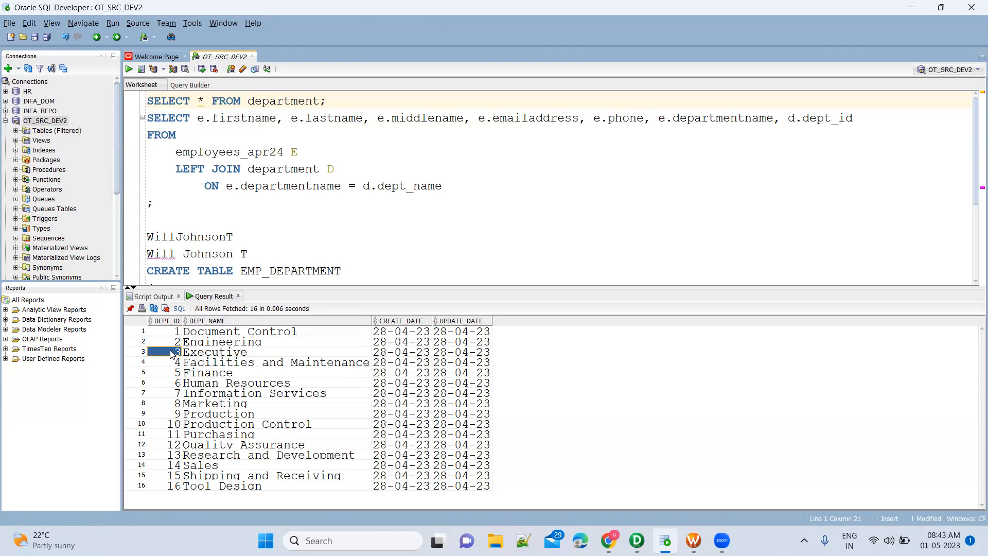
Check lkp_Department's multiple-match policy in PowerCenter Designer, and compare it with the first three department rows in Oracle SQL Developer.
key("alt+Tab")
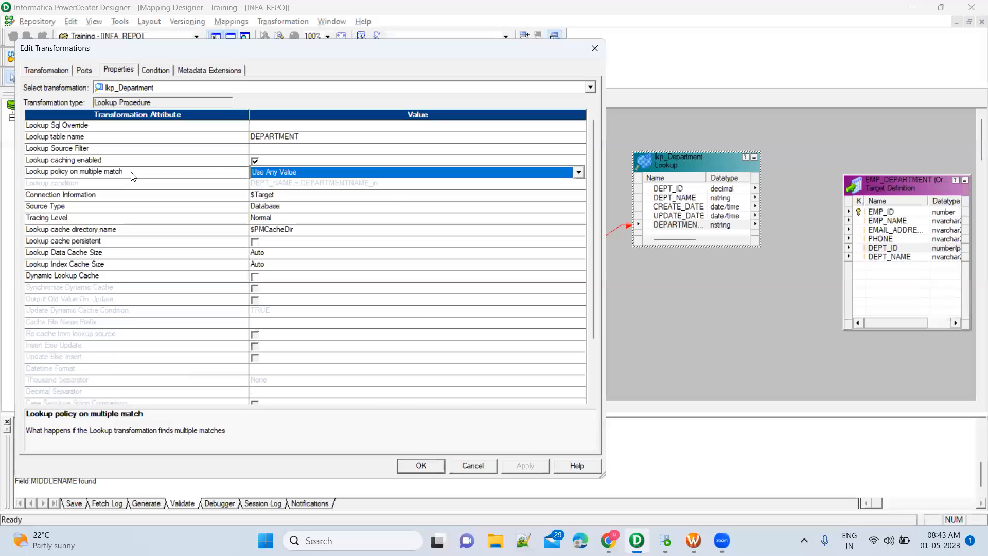
key("alt+Tab")
left_click(226, 334)
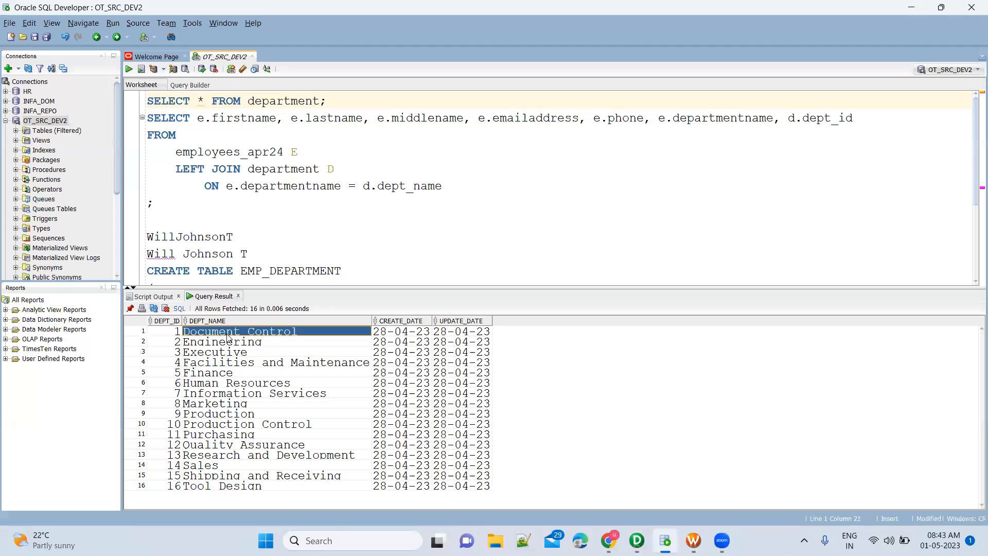
left_click(223, 359, "shift")
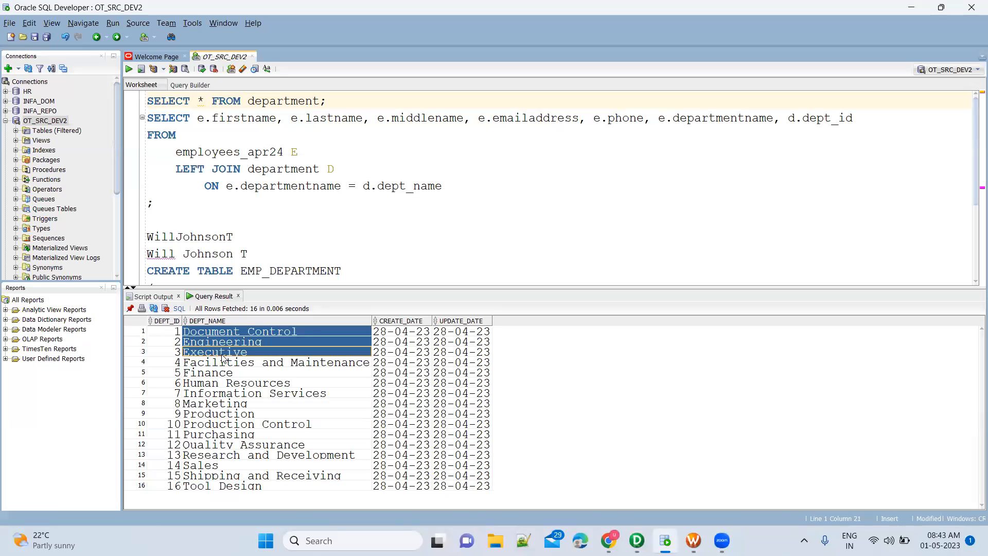
left_click(172, 359, "shift")
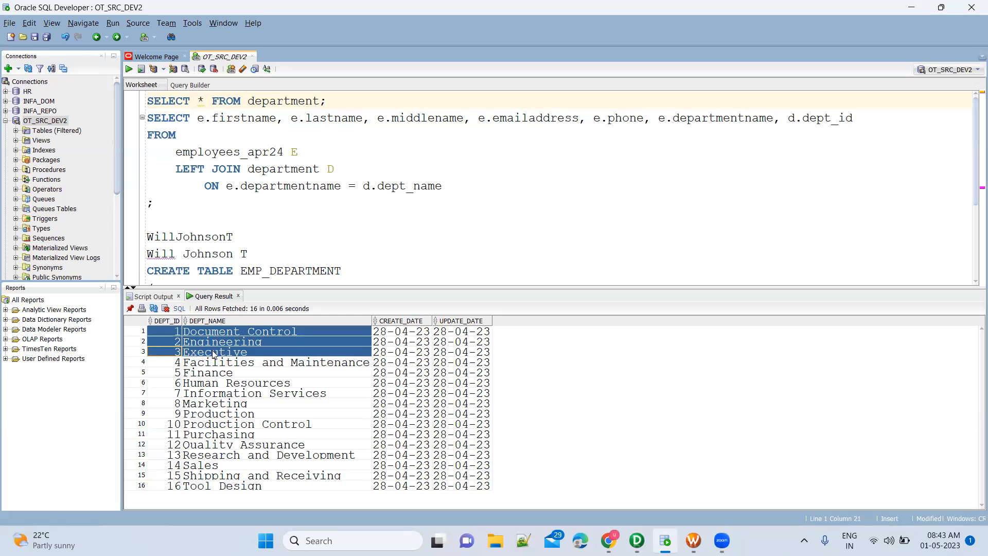
left_click(179, 335)
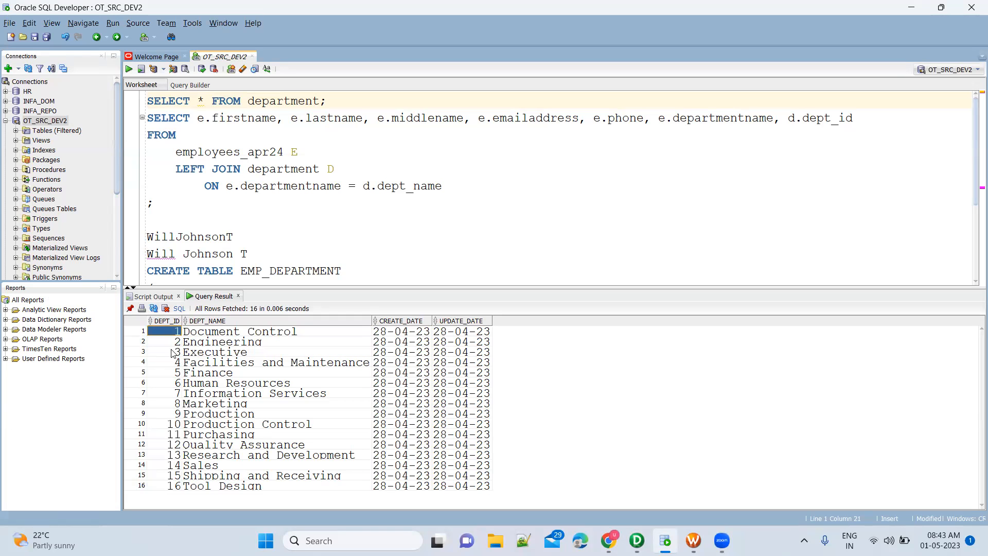
left_click(173, 353, "shift")
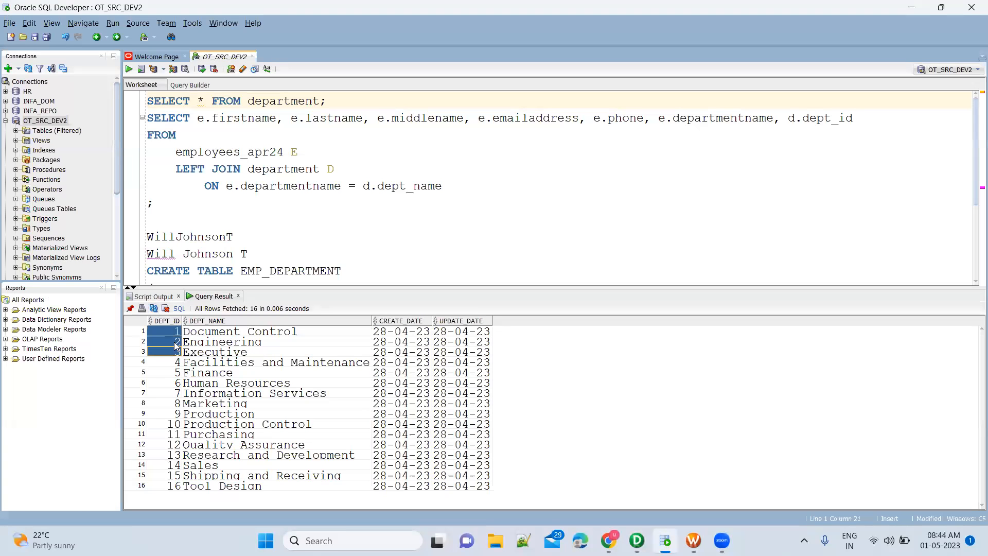
Return to PowerCenter Designer and go through the options of Lookup policy on multiple match, reselecting Use Any Value.
key("alt+Tab")
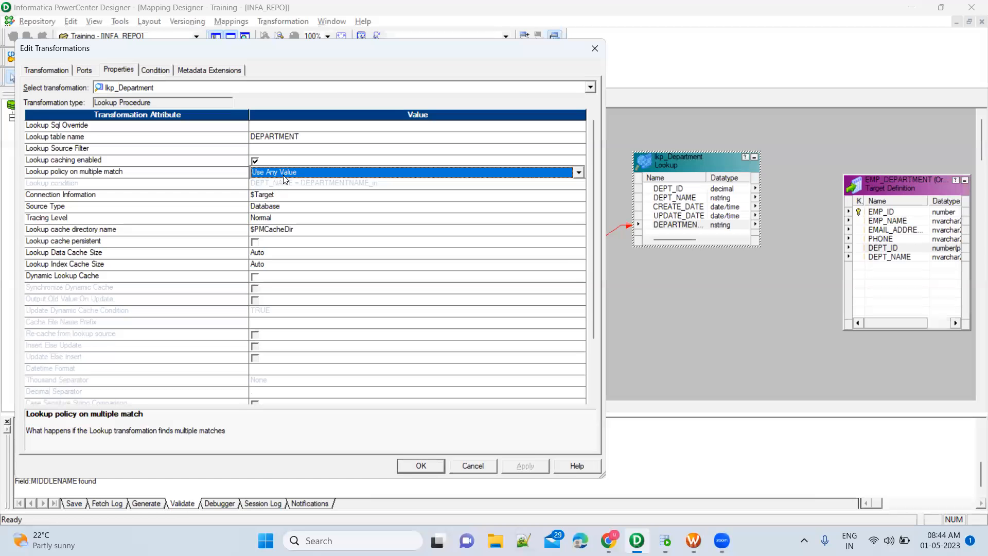
left_click(286, 176)
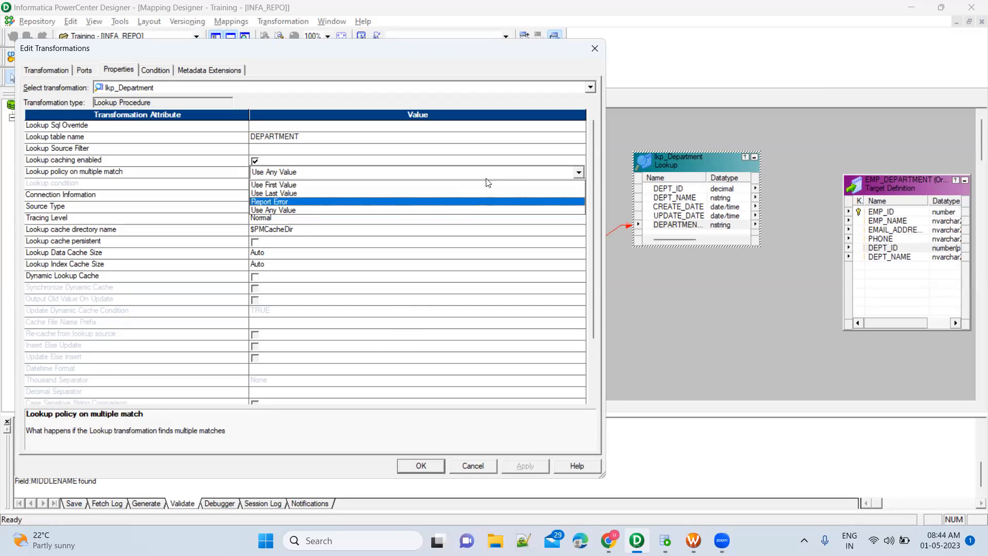
left_click(580, 175)
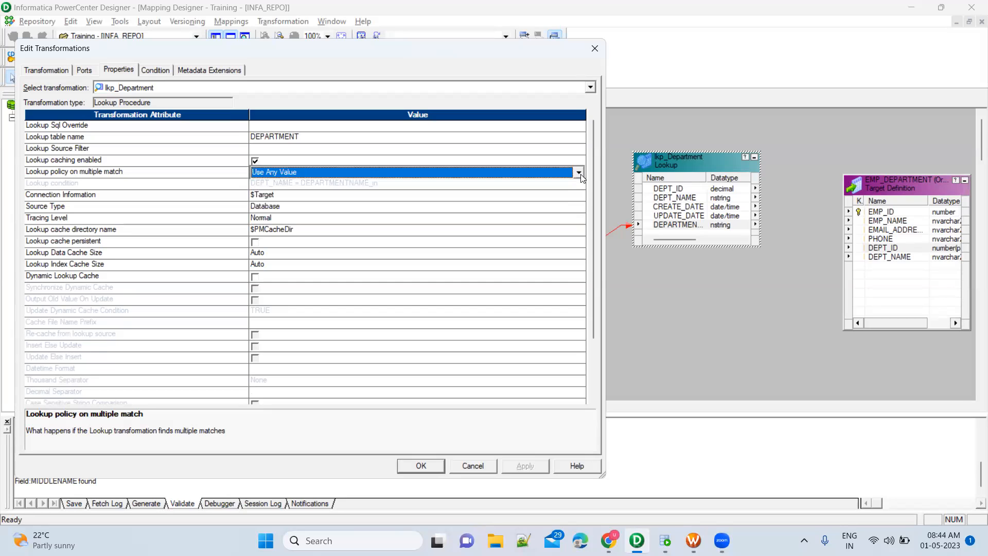
left_click(579, 173)
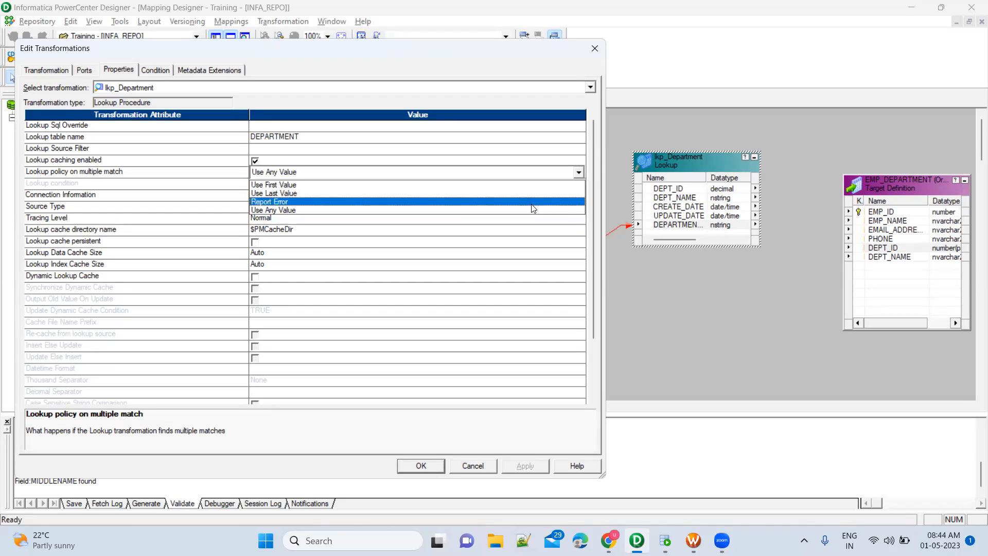
key("Up")
key("Up")
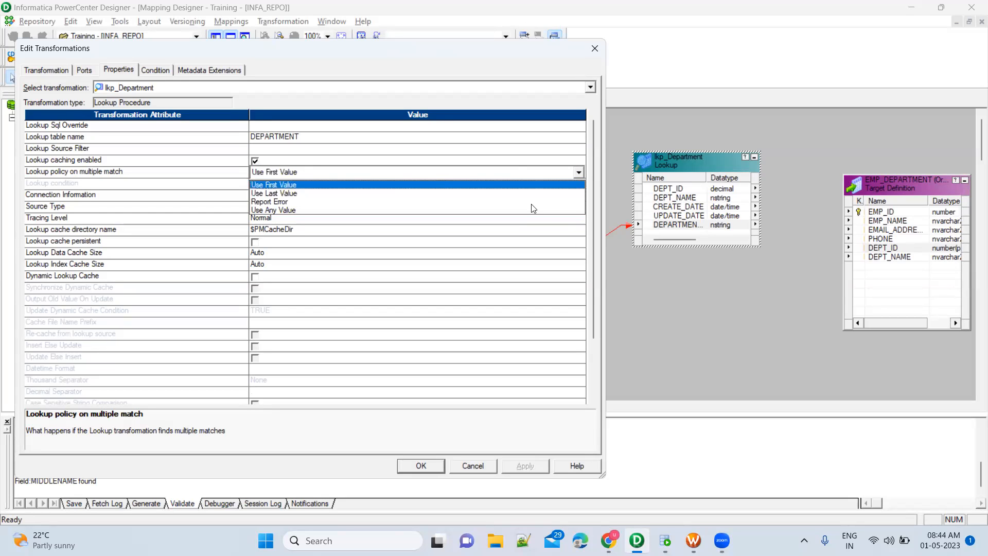
key("Down")
key("Down")
key("Down")
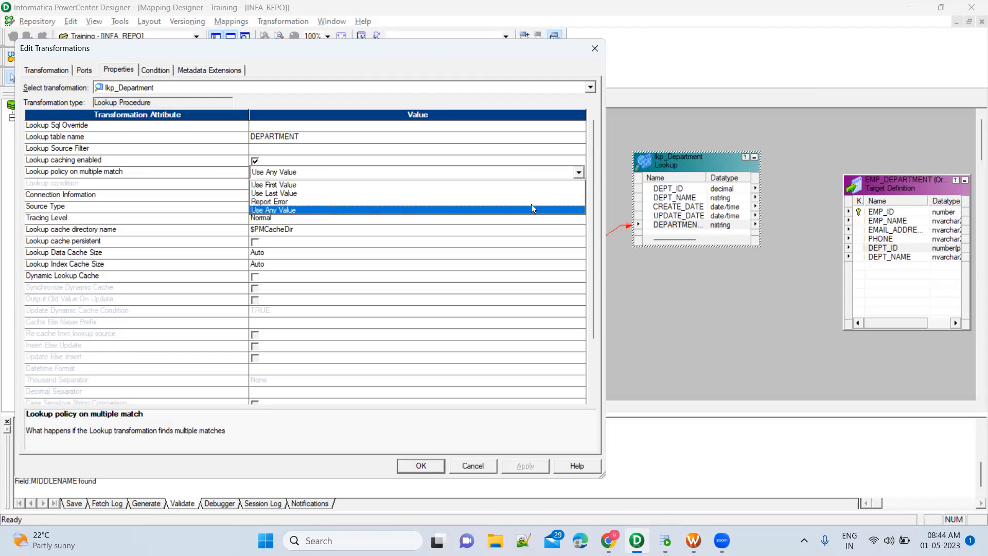
left_click(532, 206)
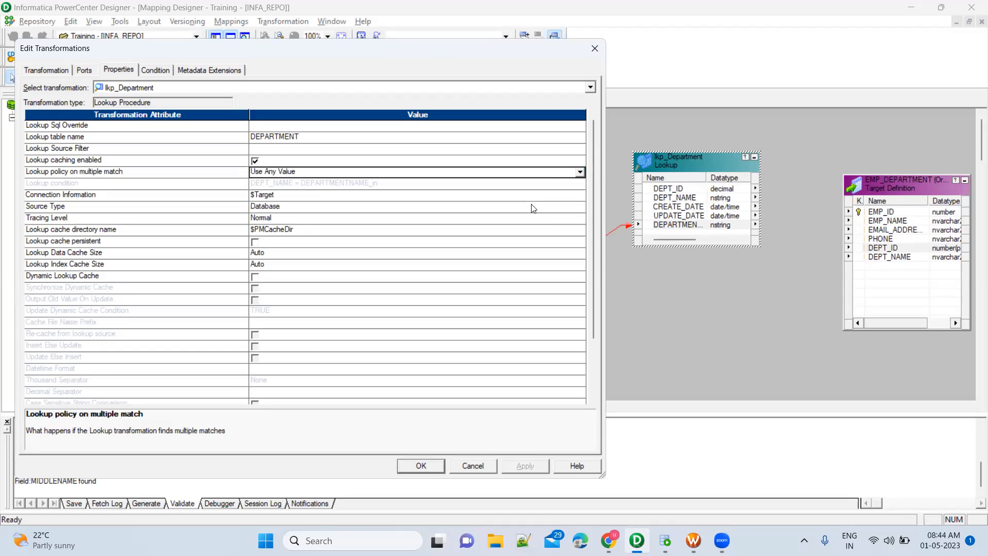
Compare the multiple-match options with the department rows in Oracle SQL Developer, and accept lkp_Department's properties with Use Any Value.
left_click(580, 172)
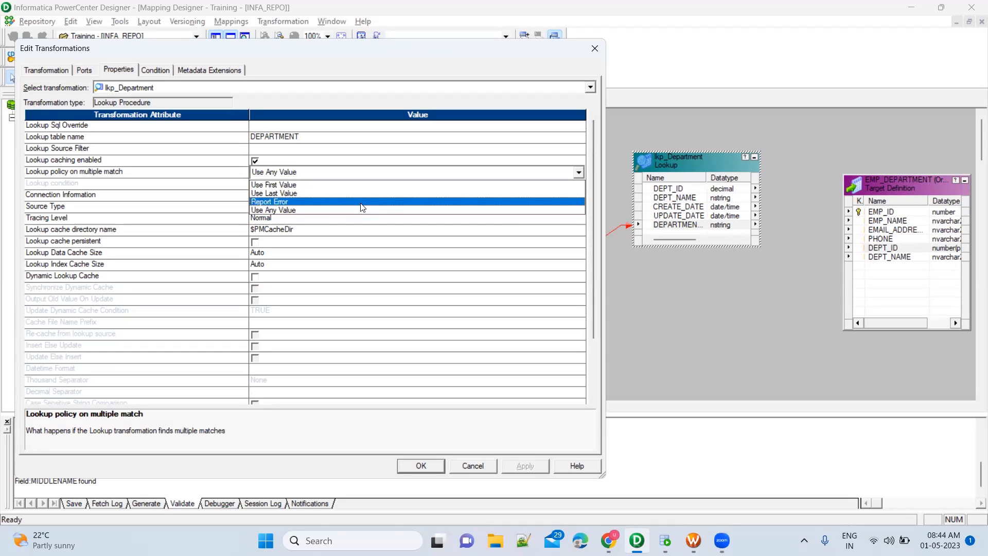
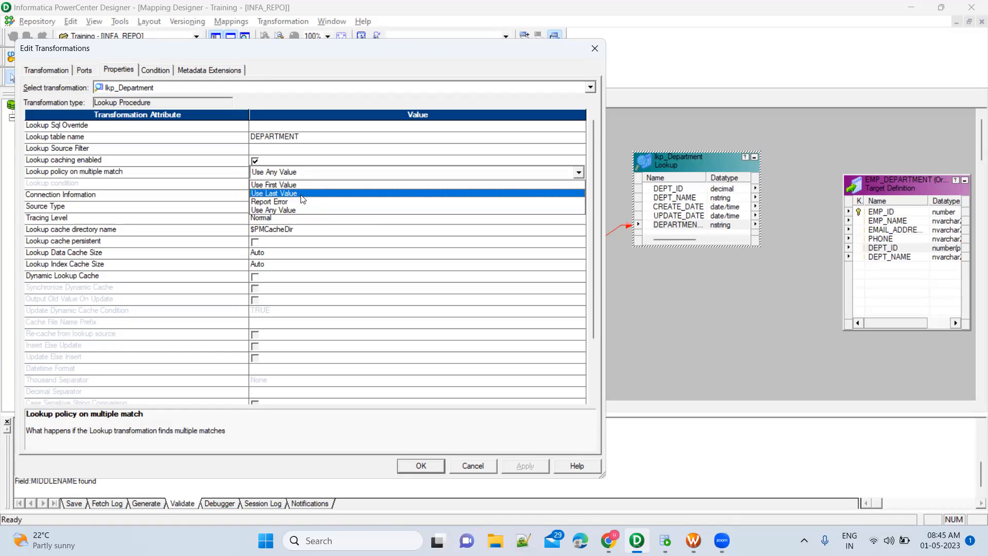
left_click(665, 540)
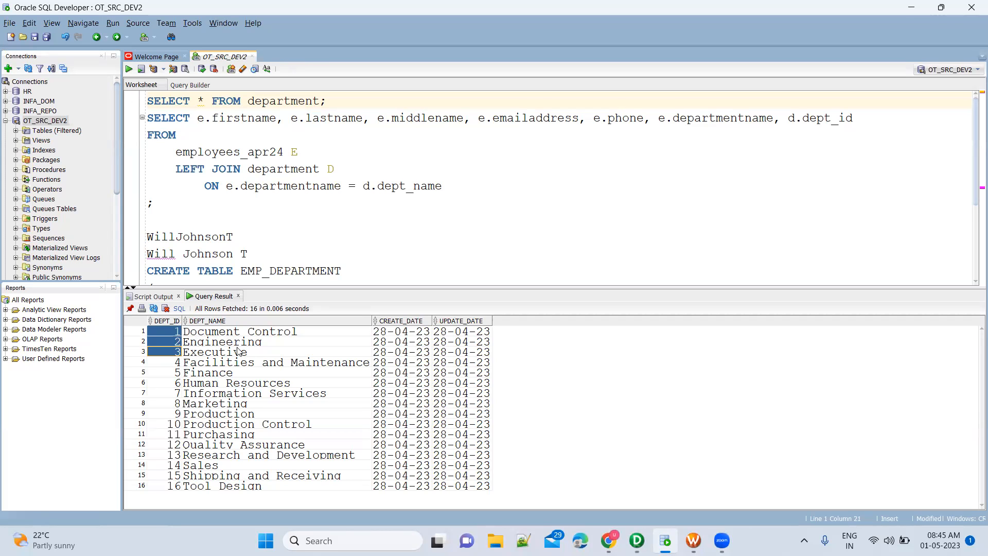
key("alt+Tab")
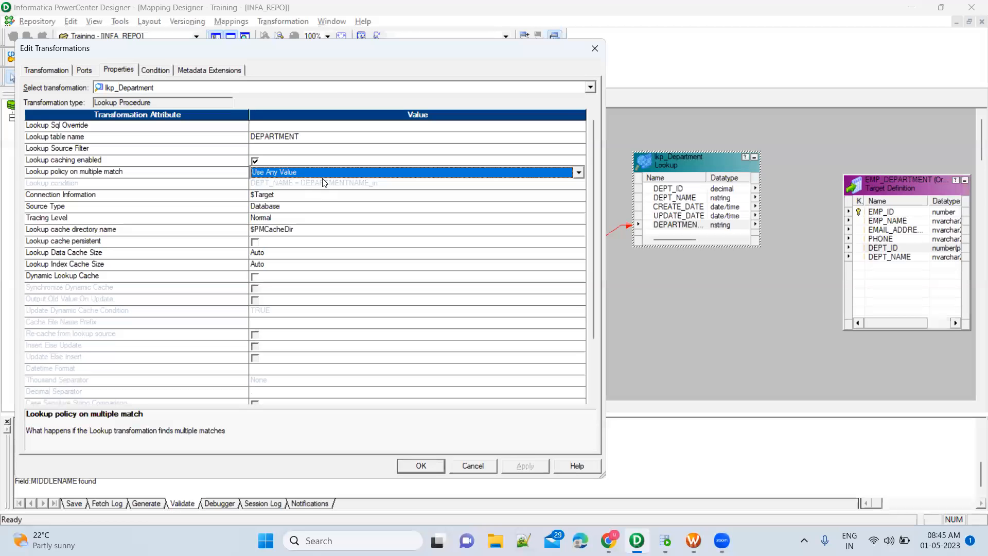
left_click(325, 172)
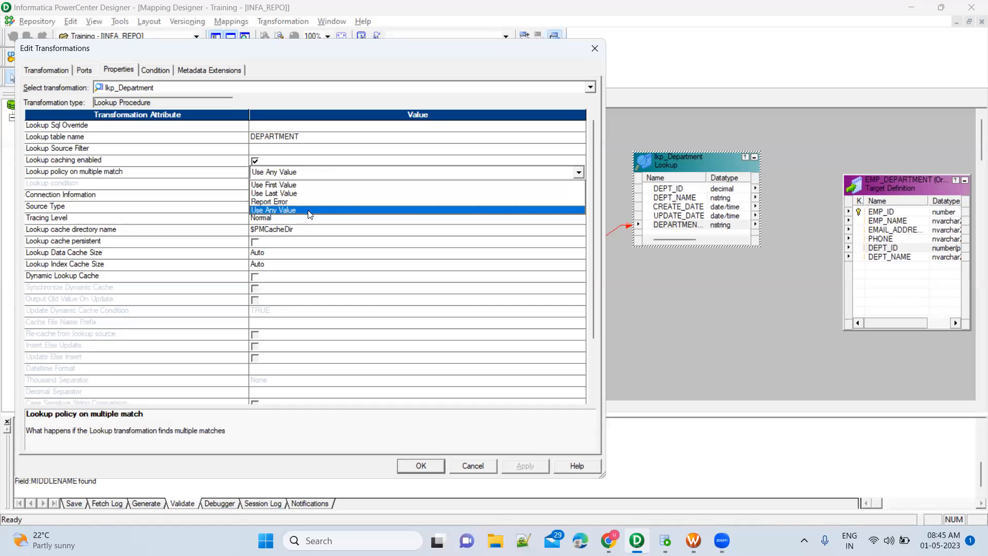
key("alt+Tab")
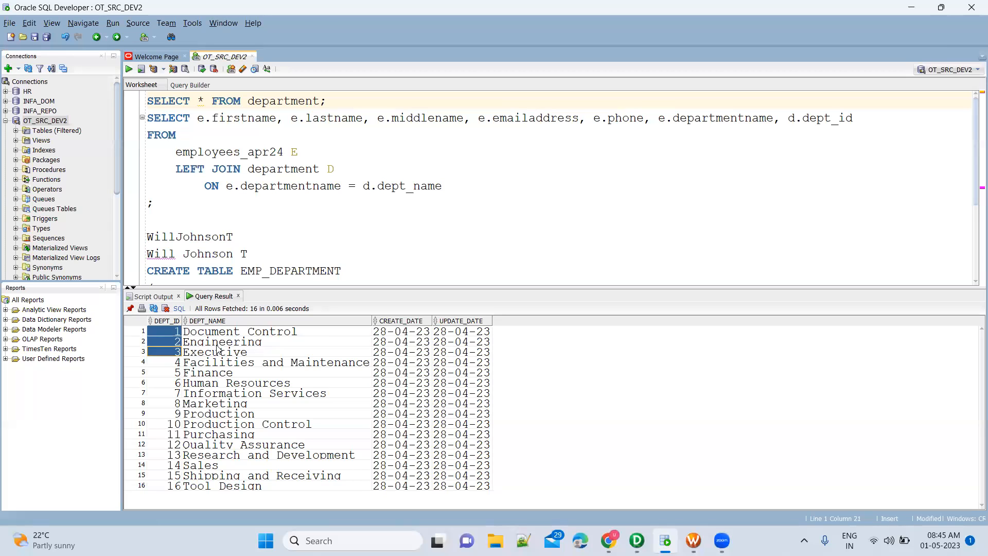
key("alt+Tab")
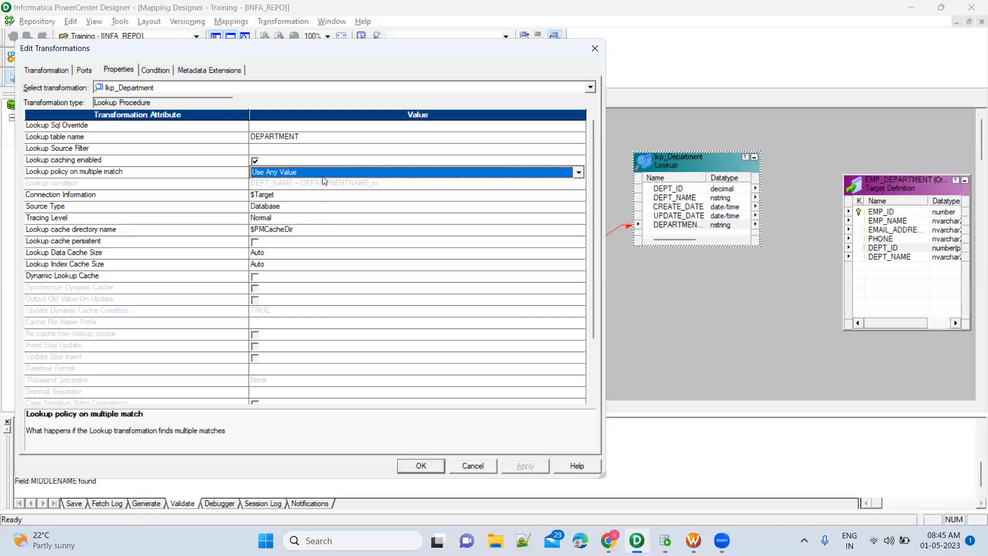
left_click(434, 469)
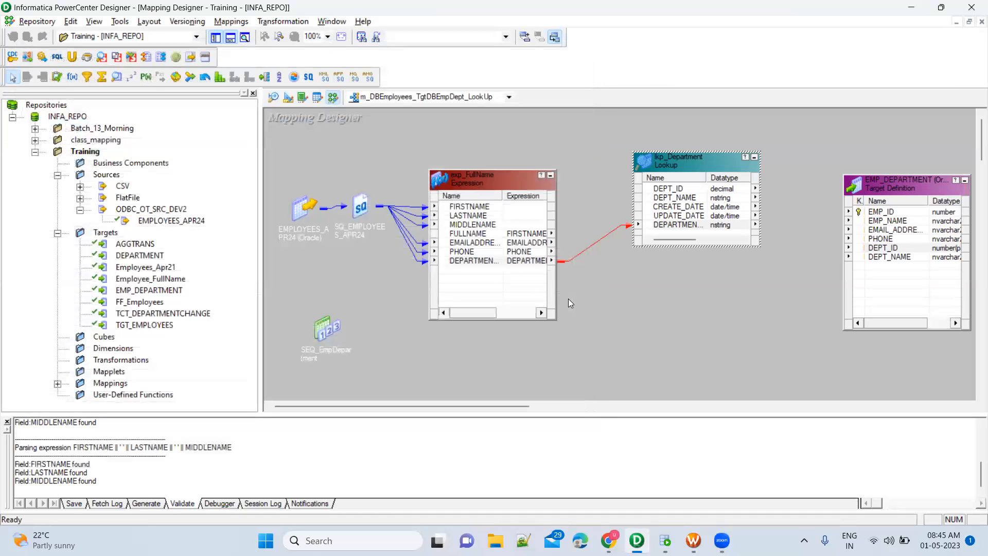
left_click(568, 299)
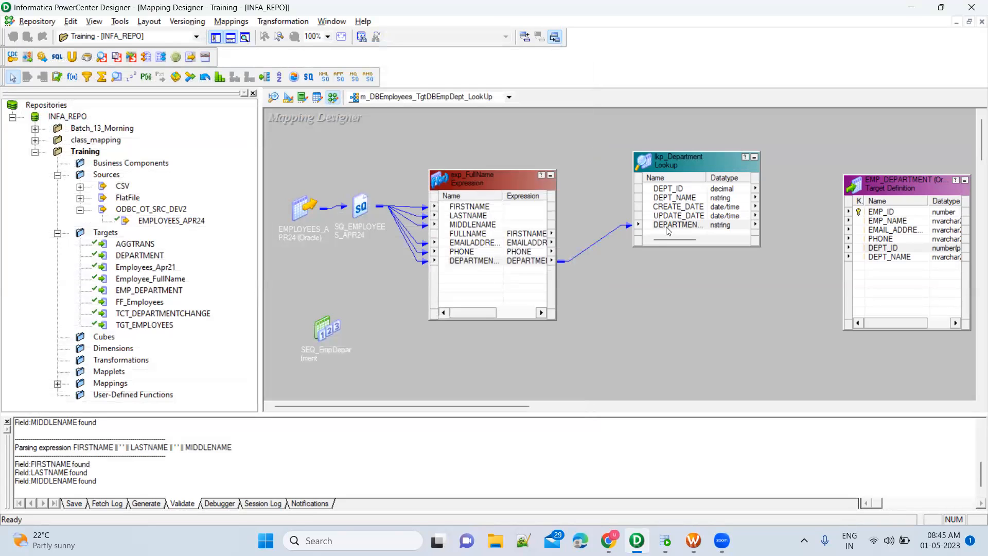
Move the SEQ_EmpDepartment sequence generator below lkp_Department, nearer the EMP_DEPARTMENT target, and expand it to show its ports.
left_click(888, 213)
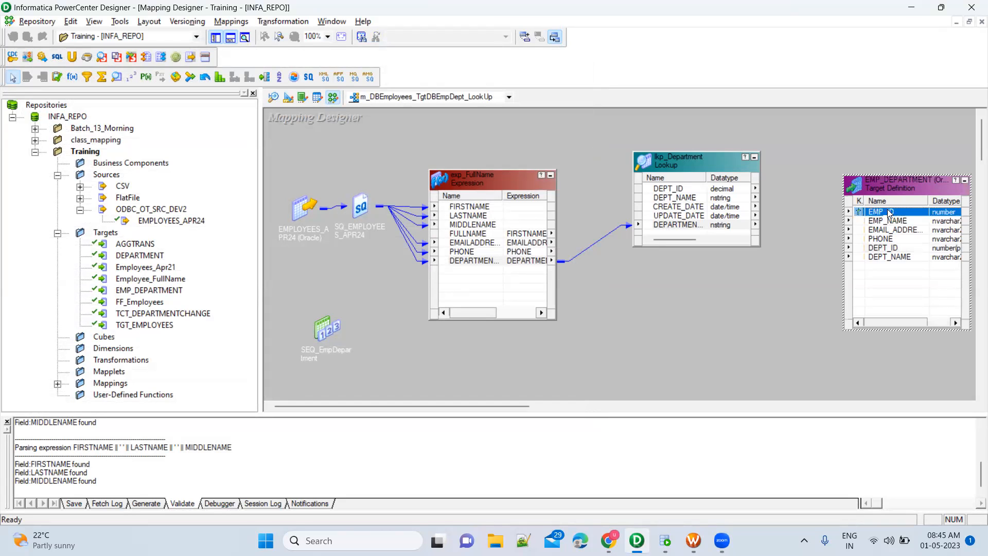
left_click_drag(323, 329, 647, 328)
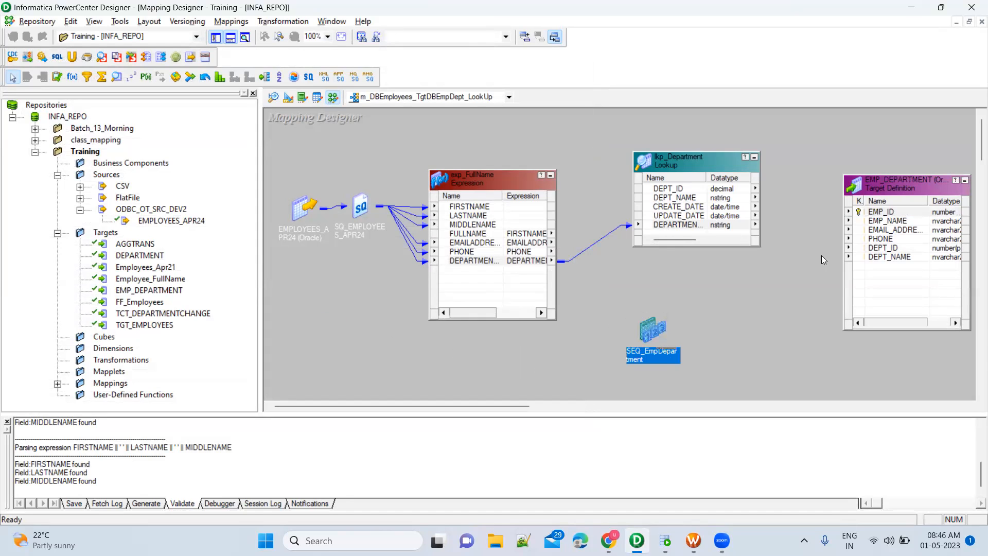
double_click(648, 330)
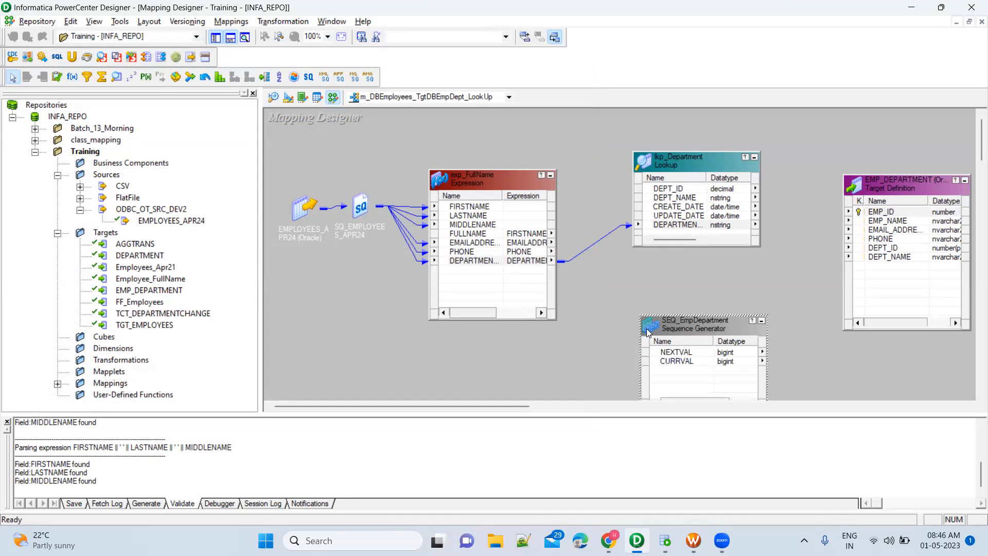
Move the SEQ_EmpDepartment sequence generator up closer to lkp_Department, and match its NEXTVAL port against EMP_ID in the EMP_DEPARTMENT target.
left_click(883, 212)
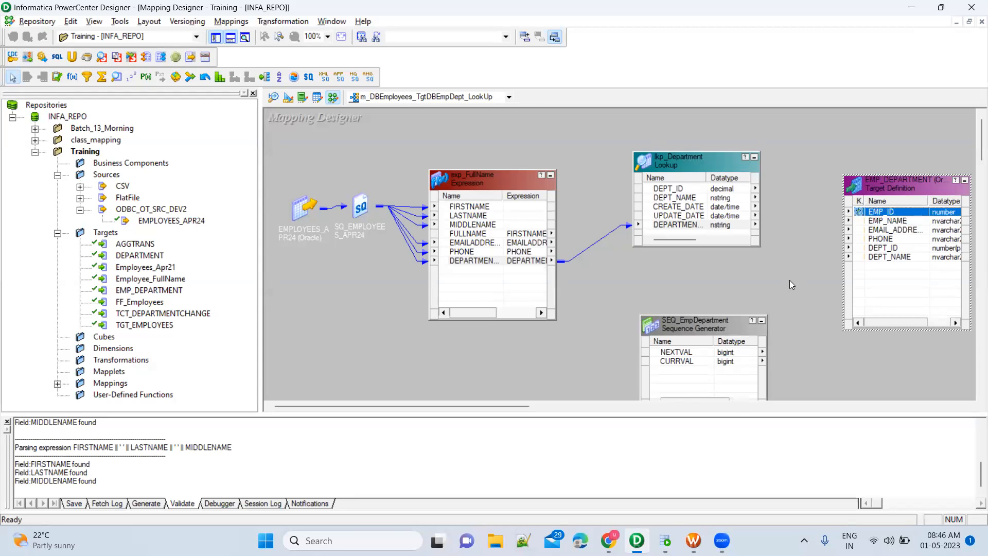
left_click_drag(710, 328, 708, 303)
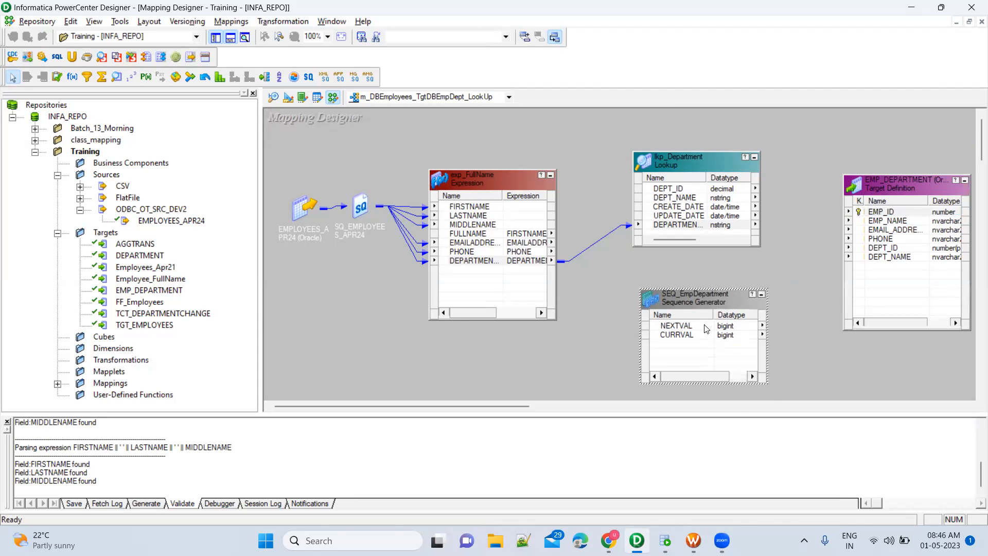
left_click(705, 326)
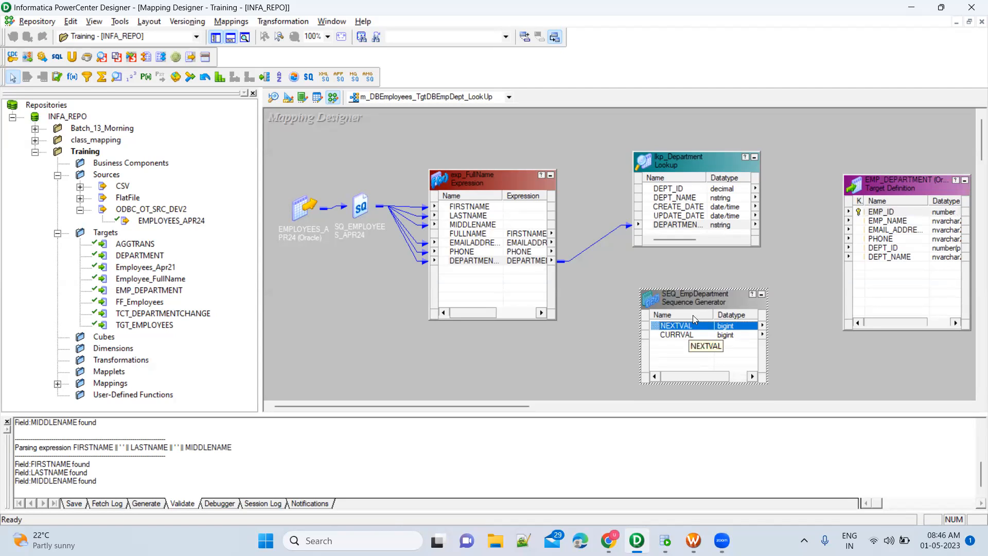
Compare the target's EMP_NAME, email address and PHONE columns with the FULLNAME, email address and PHONE ports of exp_FullName.
left_click(888, 221)
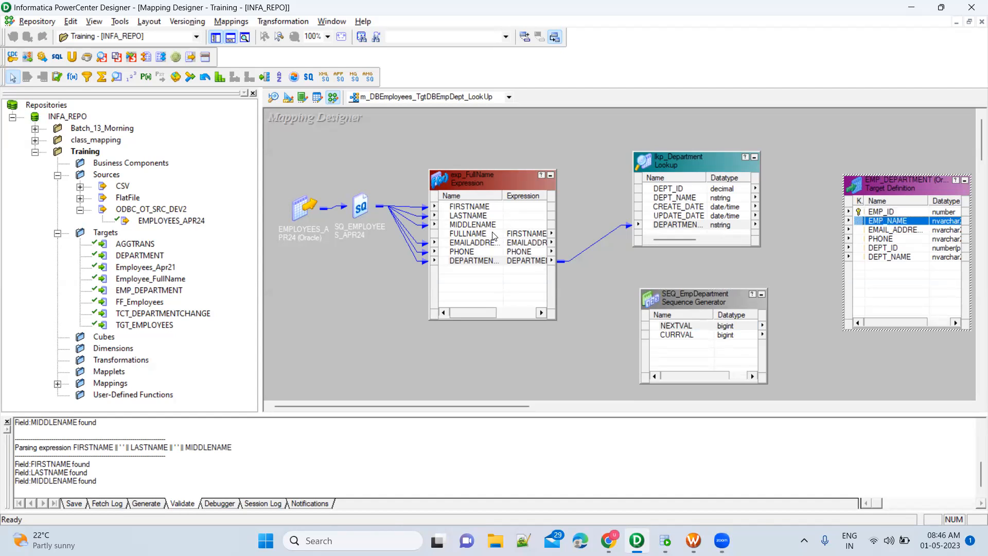
left_click(487, 237)
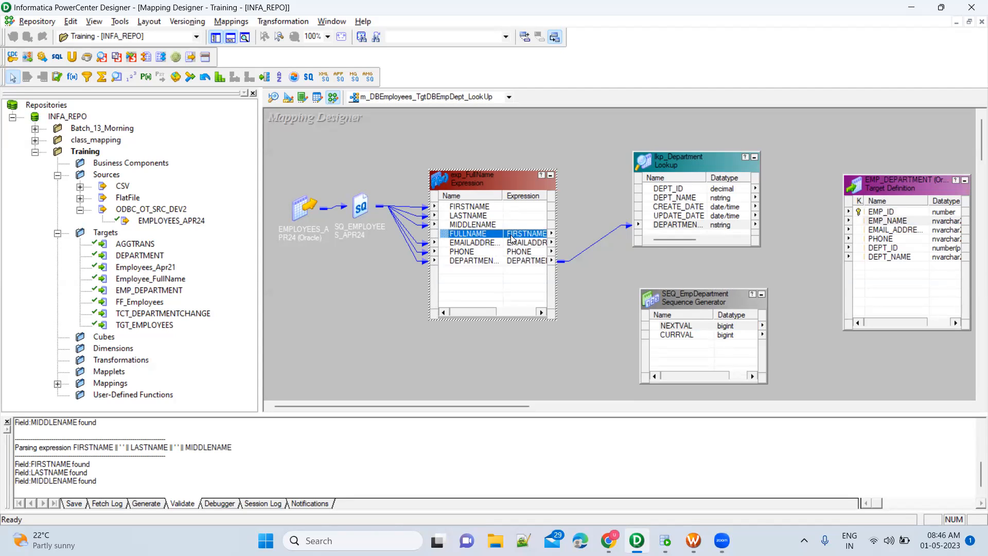
left_click(910, 230)
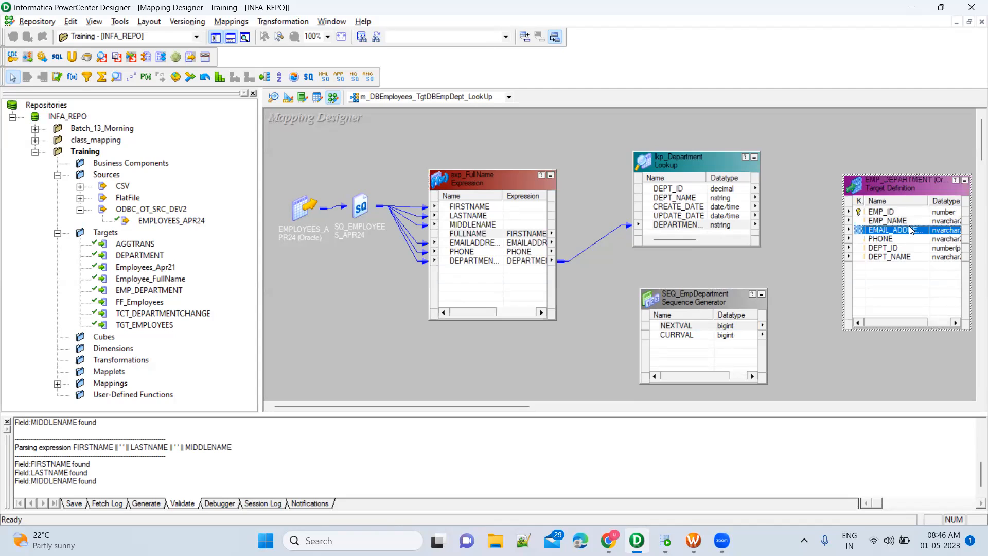
left_click(521, 245)
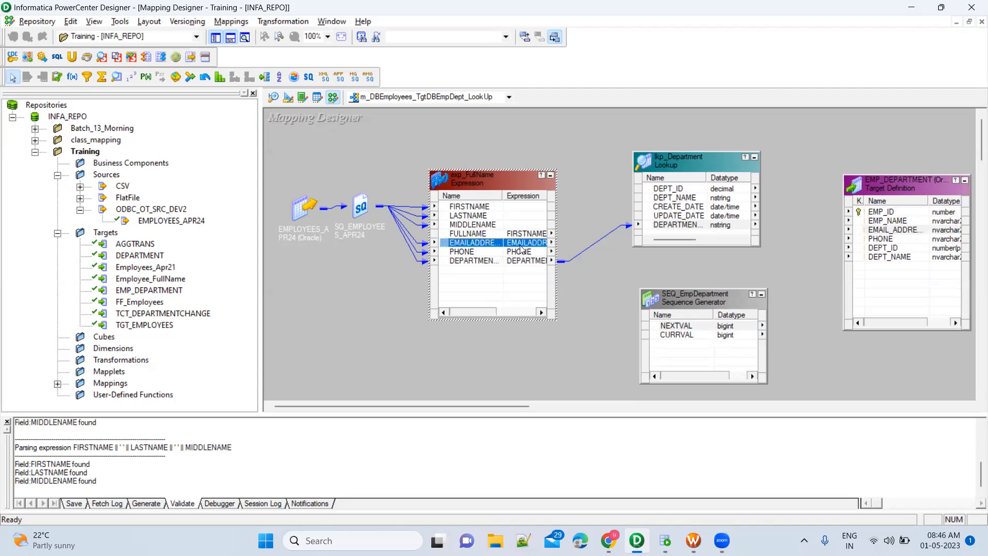
left_click(886, 240)
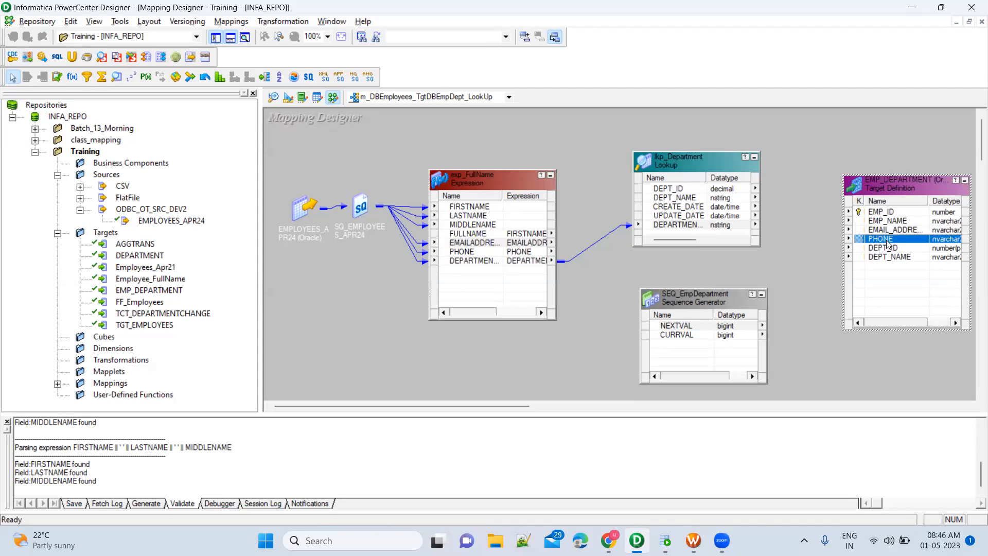
left_click(494, 252)
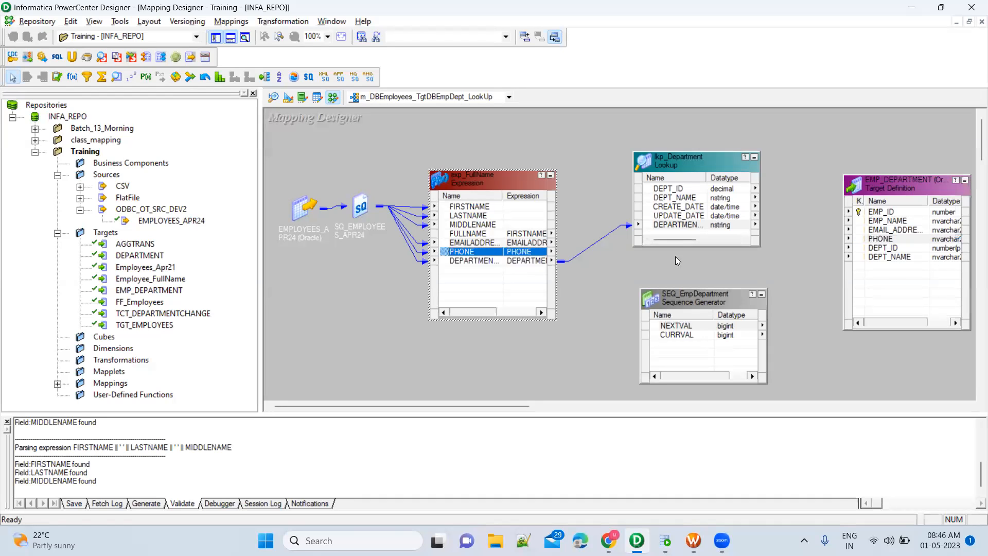
Compare the target's DEPT_ID and DEPT_NAME columns with the lkp_Department ports and the department name port of exp_FullName.
left_click(895, 249)
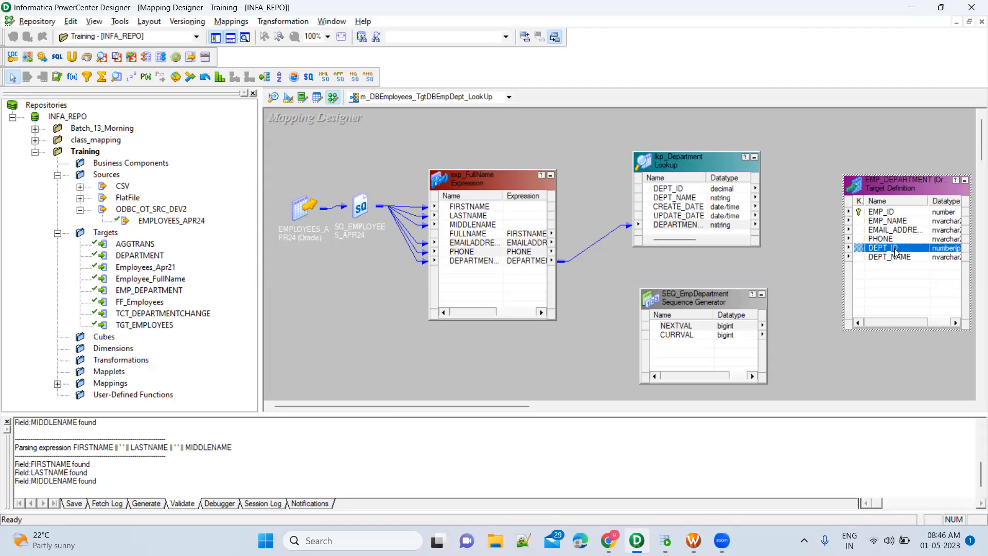
left_click(689, 191)
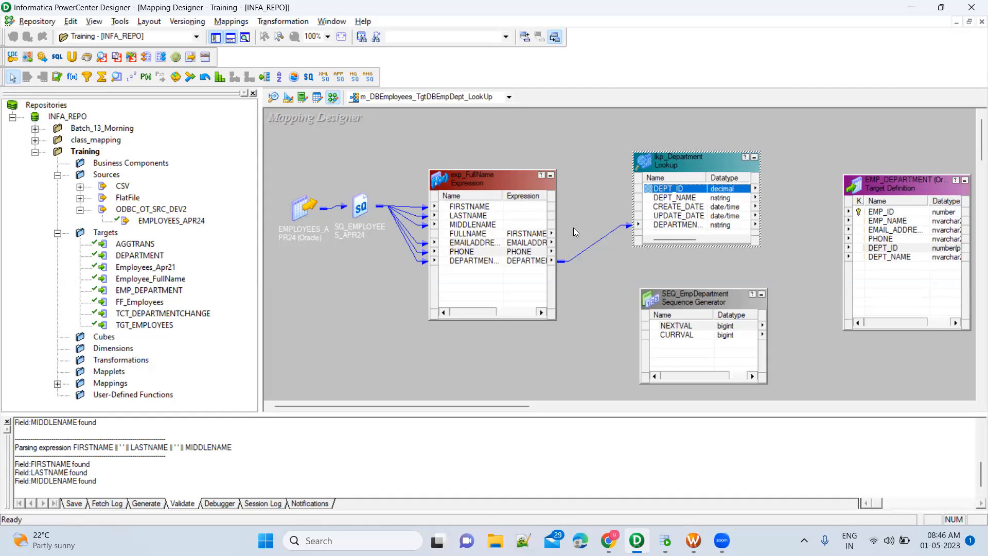
left_click(891, 259)
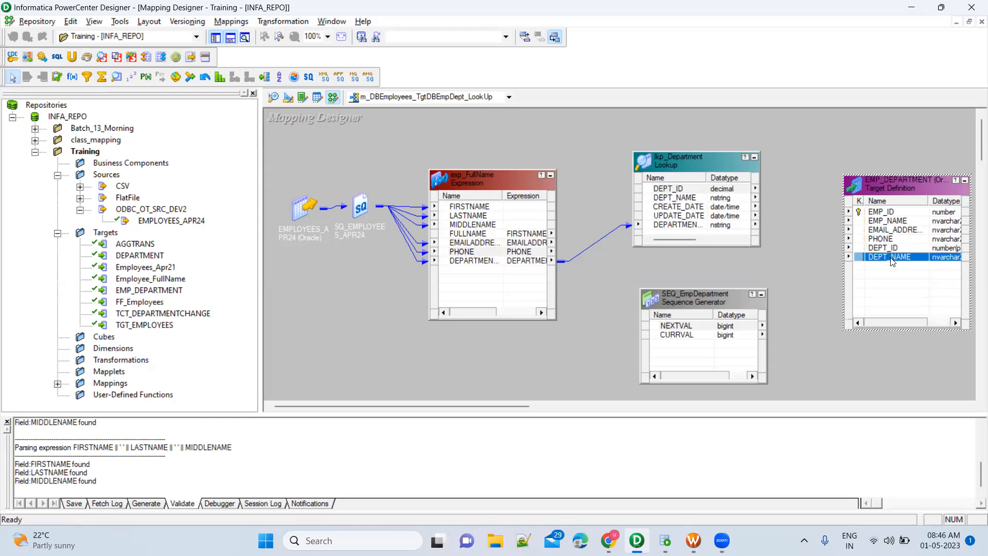
left_click(709, 199)
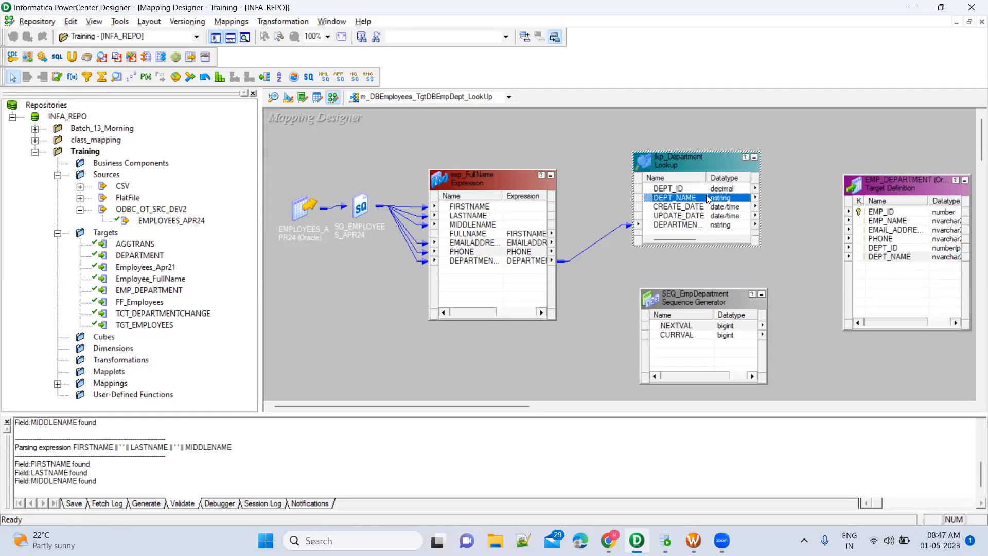
left_click(489, 261)
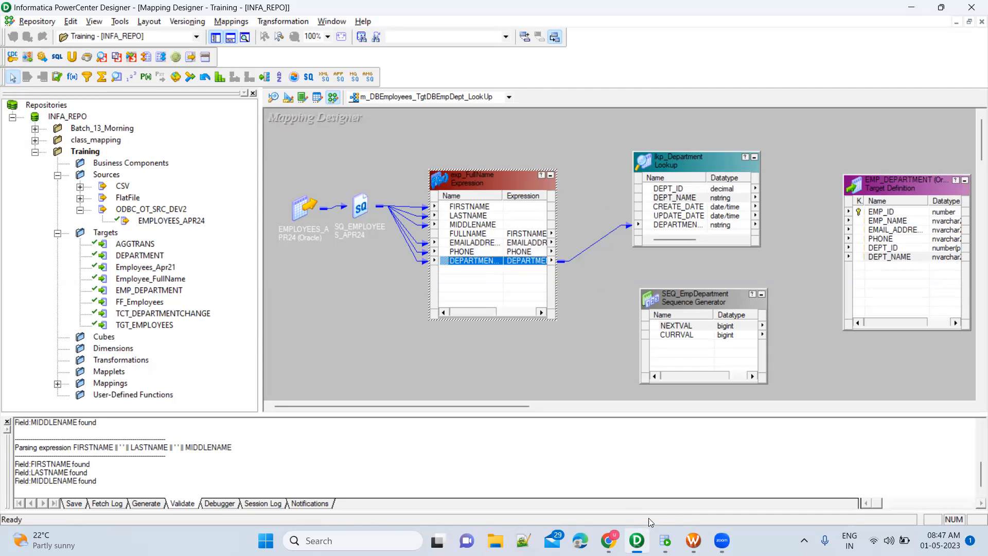
Switch to Oracle SQL Developer, run the LEFT JOIN query of employees_apr24 and department, and look through its rows.
left_click(665, 540)
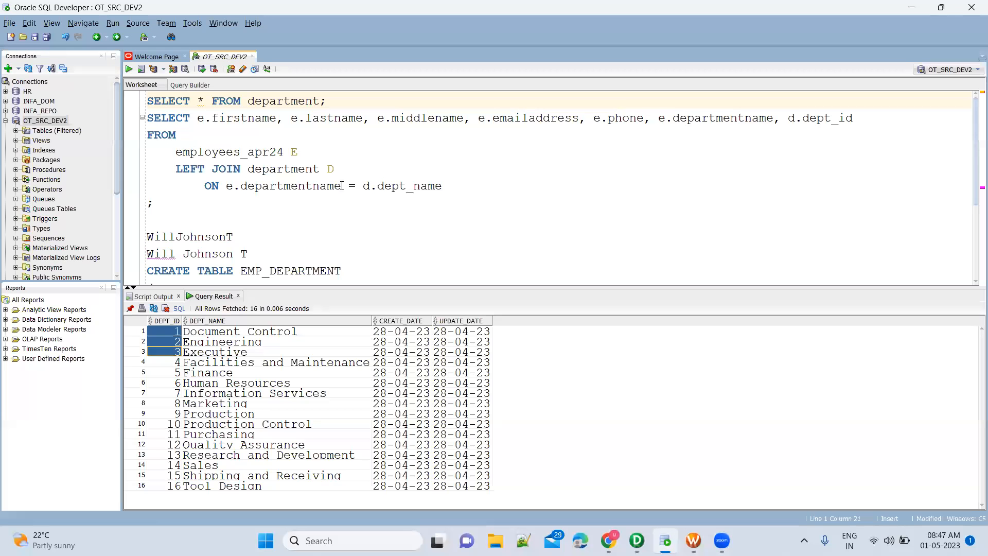
left_click(245, 371)
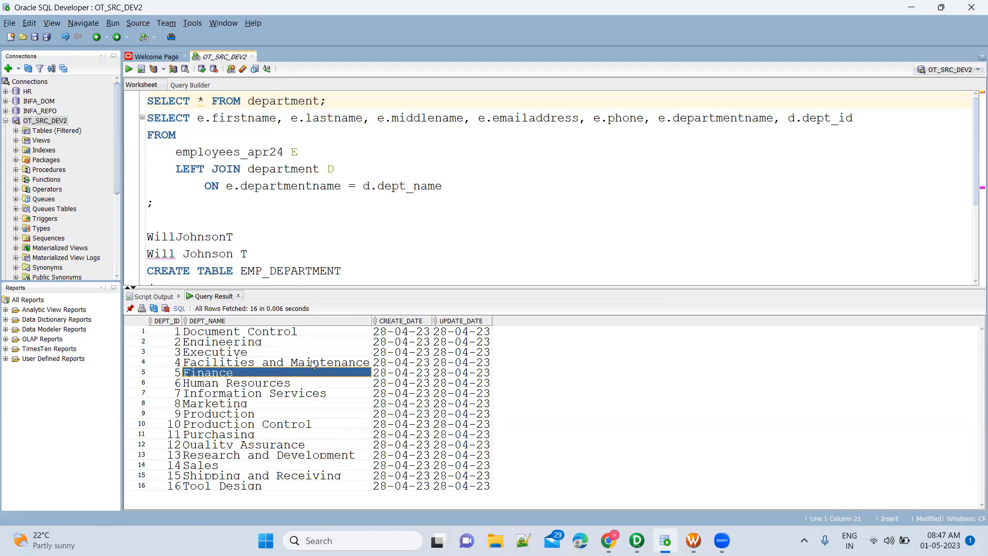
left_click(379, 177)
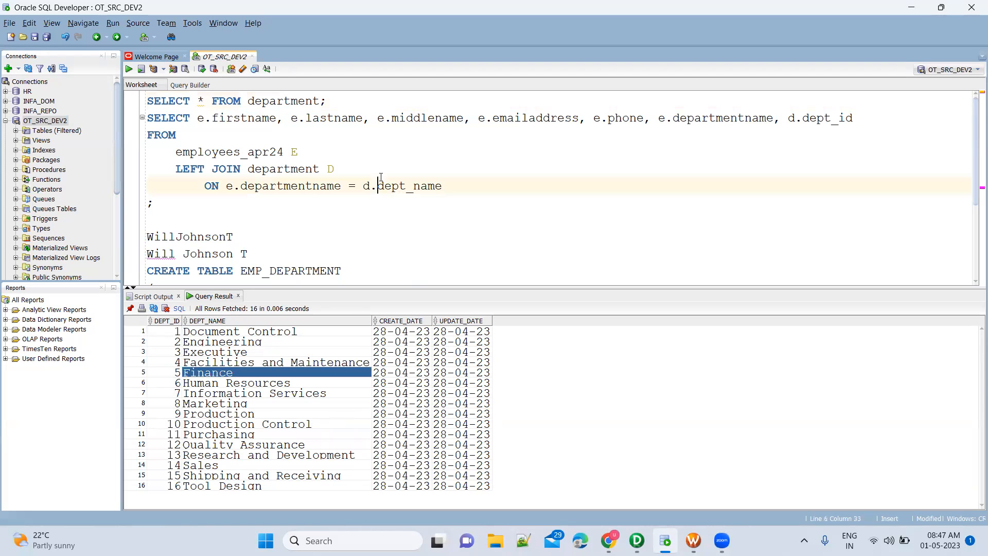
key("ctrl+Return")
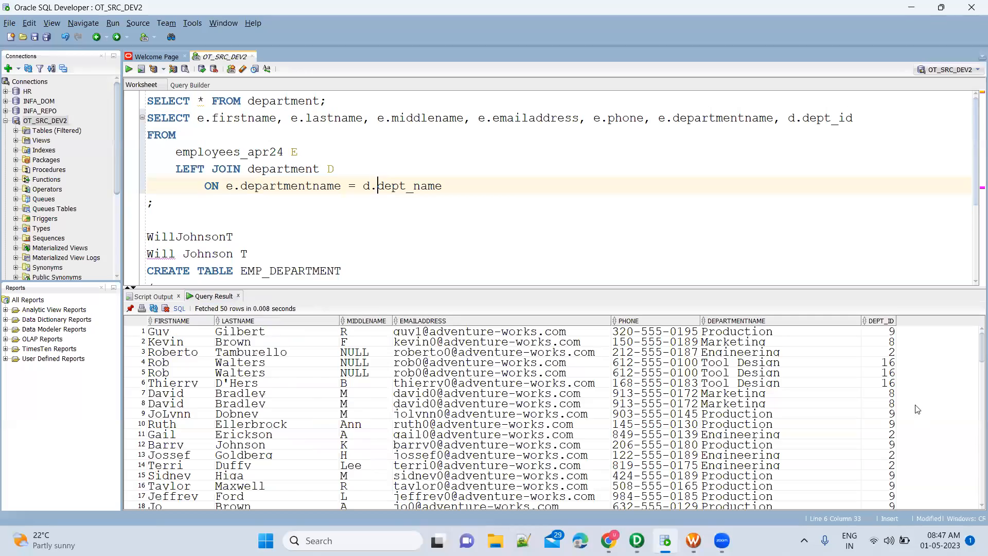
left_click(886, 402)
scroll(885, 410, "down", 8)
scroll(884, 411, "down", 20)
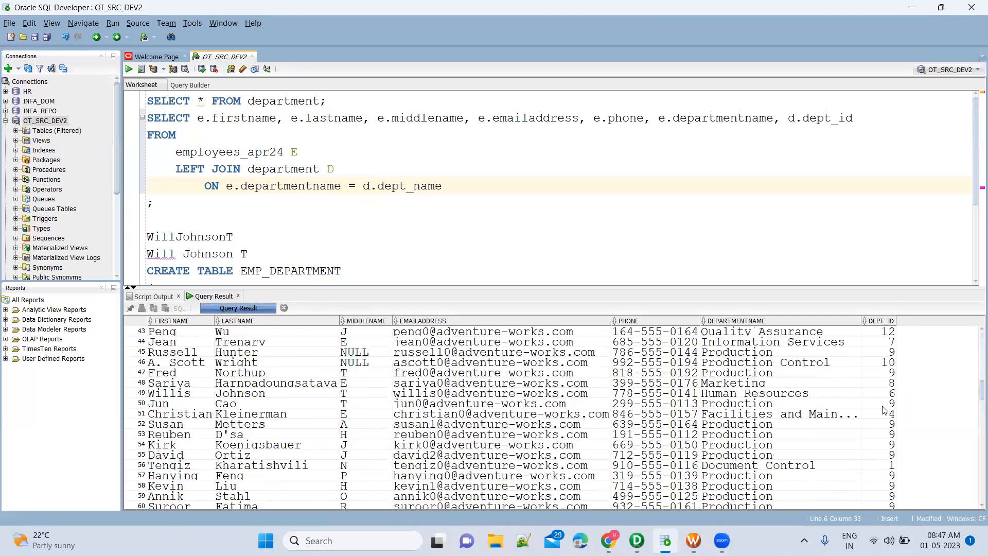
scroll(884, 410, "down", 20)
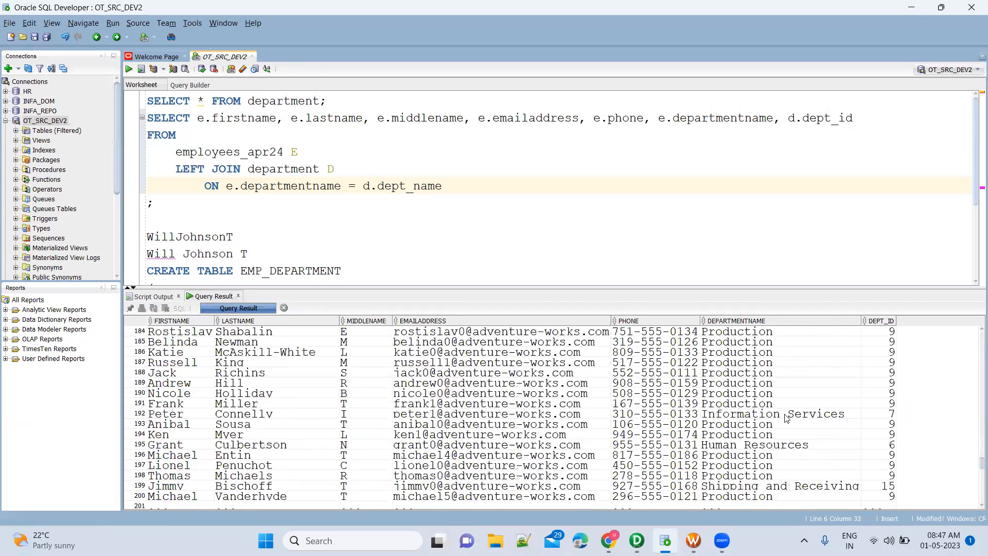
Examine how DEPARTMENTNAME and DEPT_ID correspond in the Sales rows of the LEFT JOIN result.
left_click(299, 170)
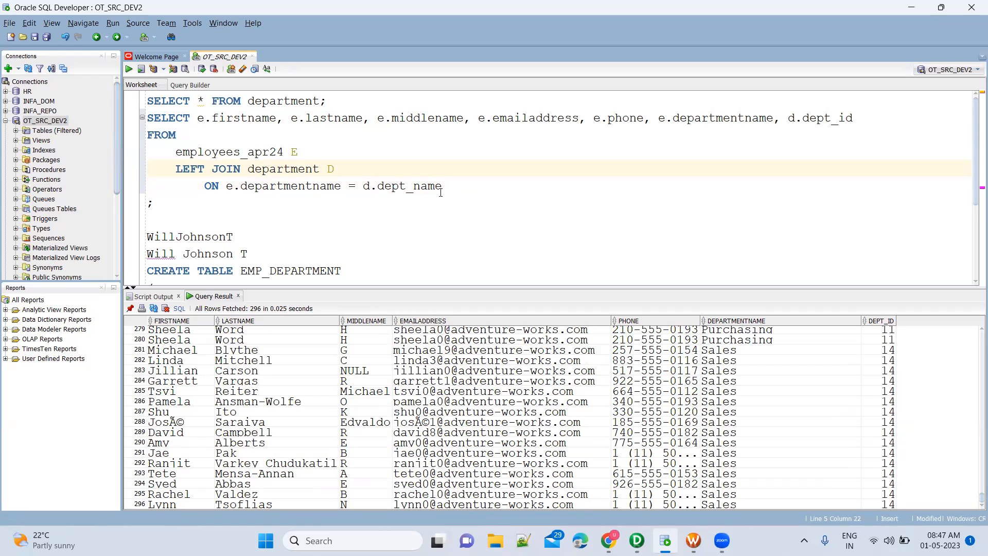
left_click(804, 391)
left_click(889, 385)
left_click(807, 384)
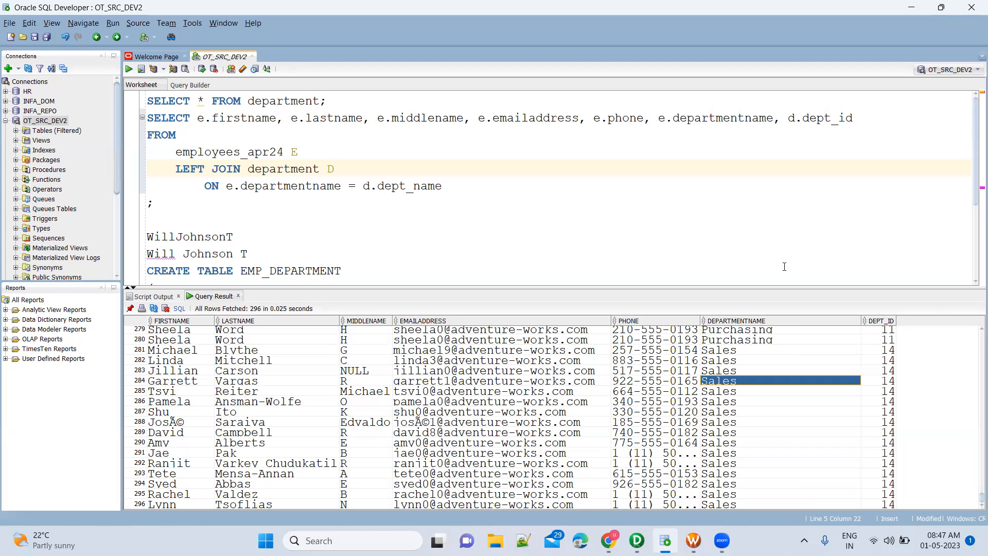
left_click(886, 422)
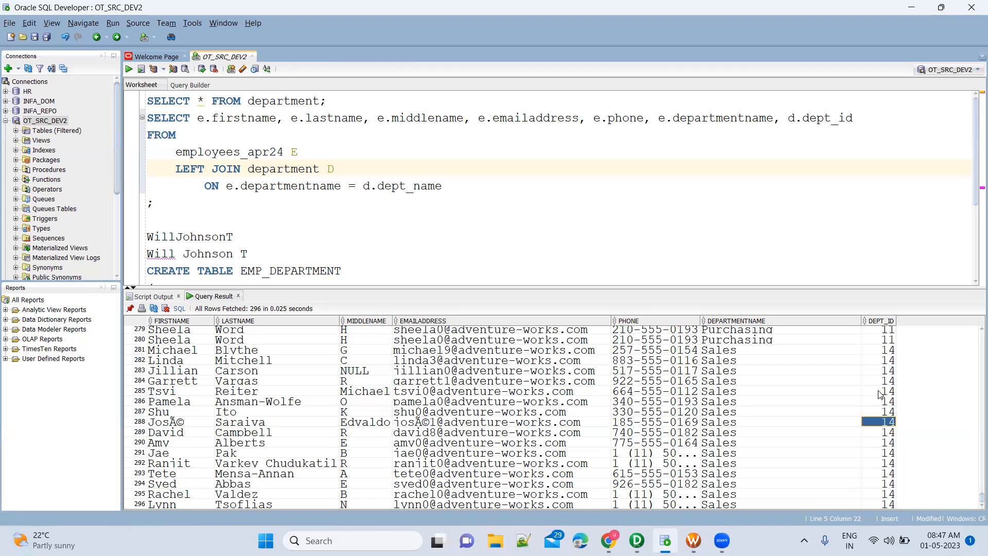
left_click(880, 397)
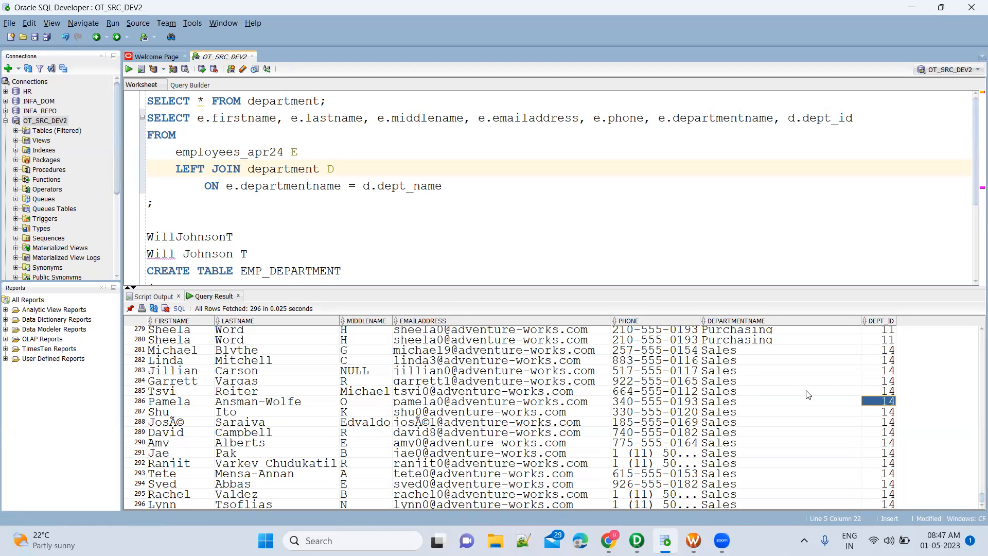
left_click(752, 352)
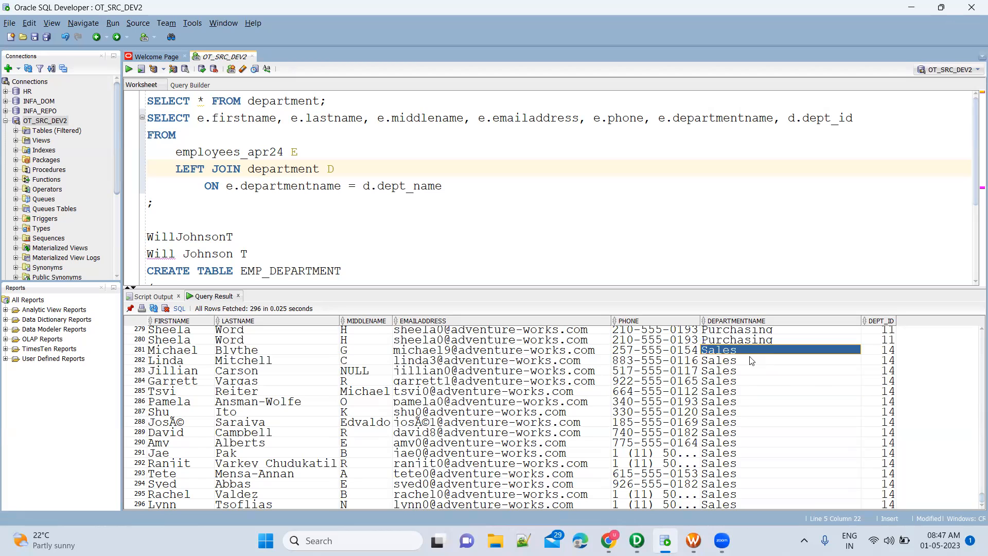
left_click(880, 351)
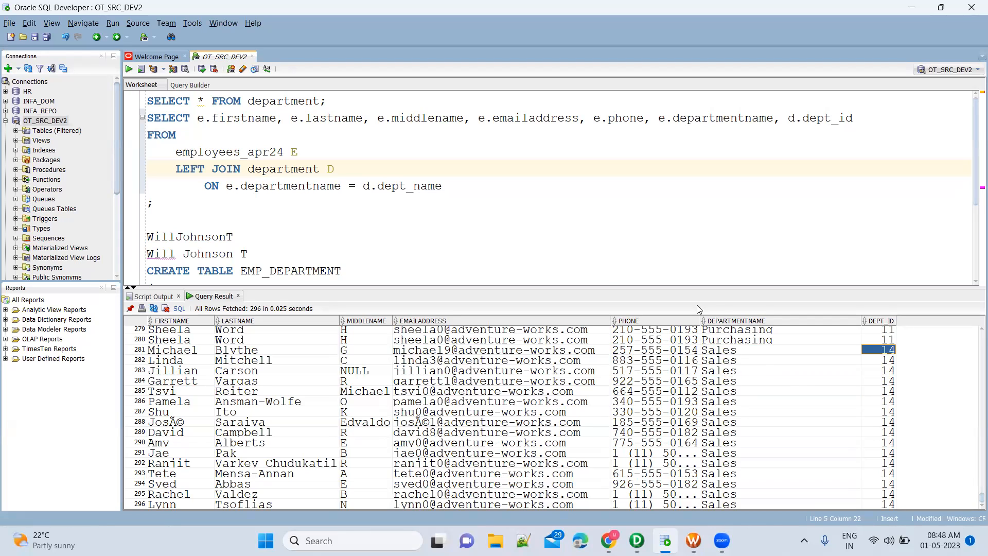
Delete the two sample full-name lines above the CREATE TABLE EMP_DEPARTMENT statement.
left_click(289, 253)
key("shift+Up")
key("shift+Up")
key("BackSpace")
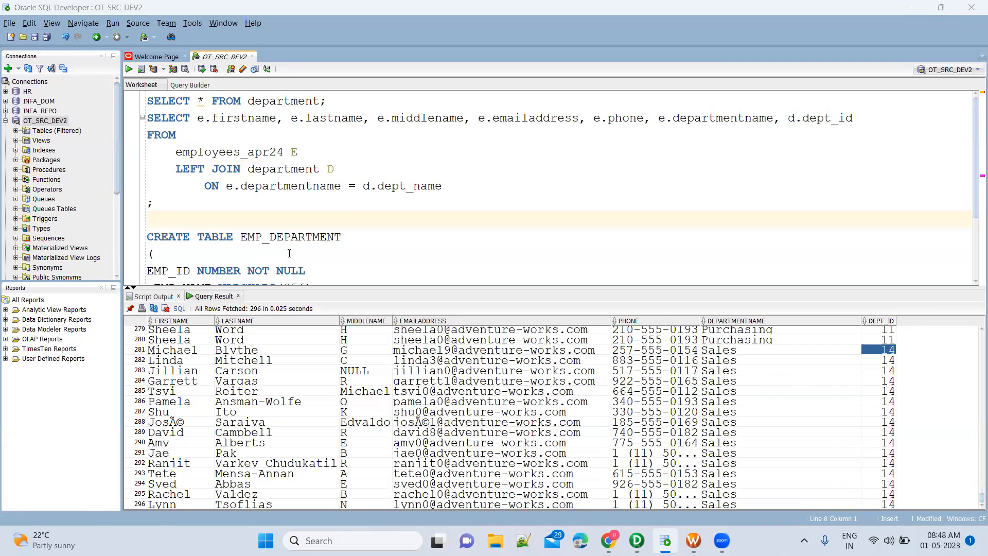
Return to PowerCenter Designer and compare lkp_Department's DEPT_ID and DEPT_NAME ports with the target's DEPT_NAME and exp_FullName's department name port.
key("alt+Tab")
left_click(717, 172)
left_click(674, 198)
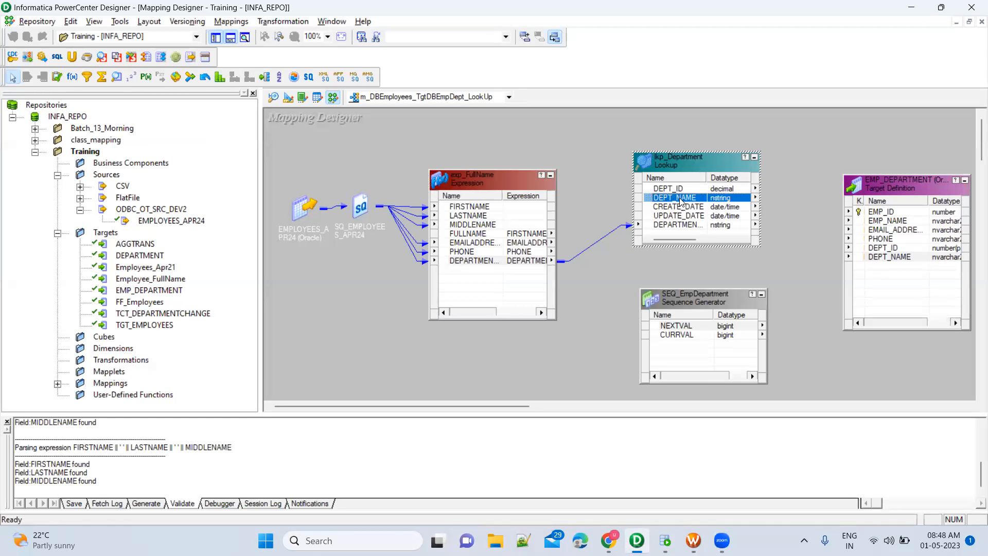
left_click(687, 189)
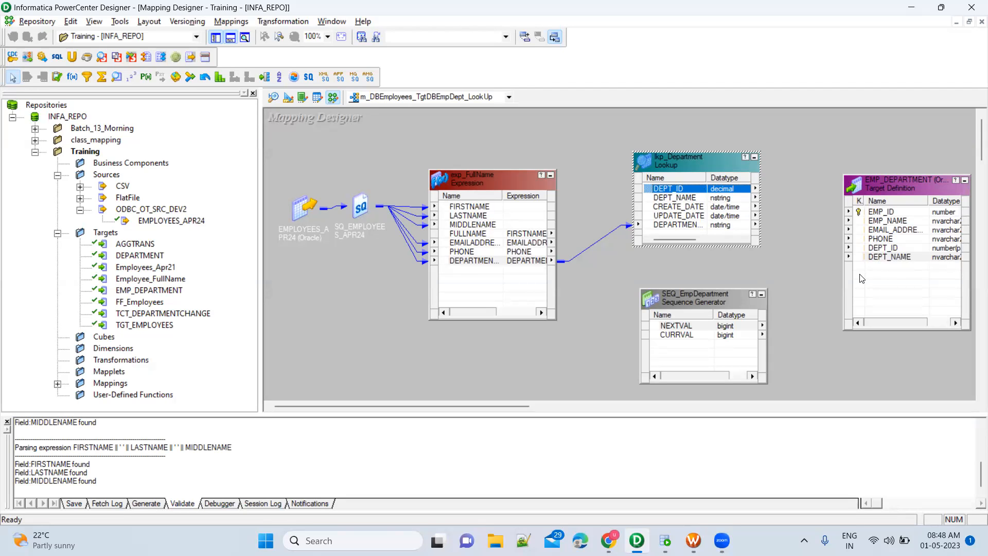
left_click(701, 198)
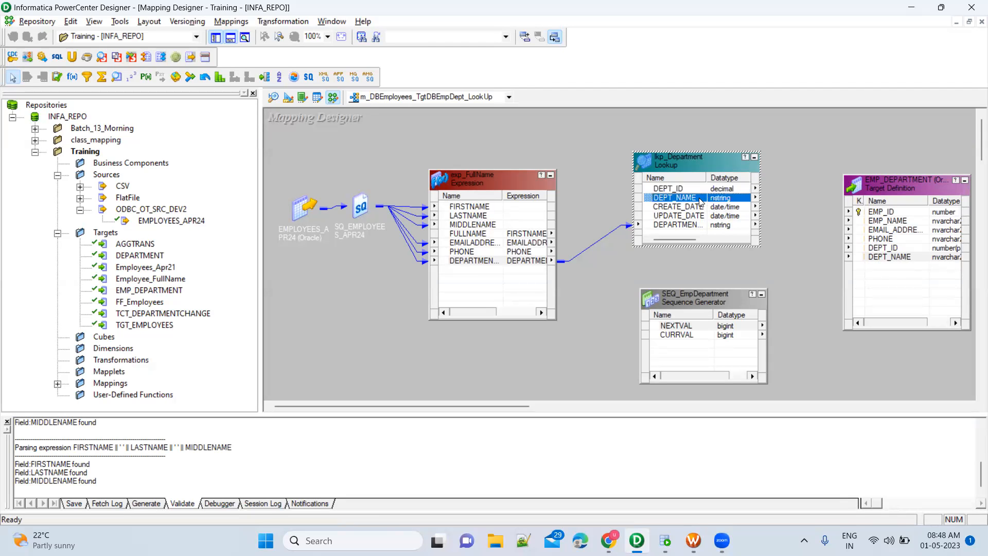
left_click(878, 258)
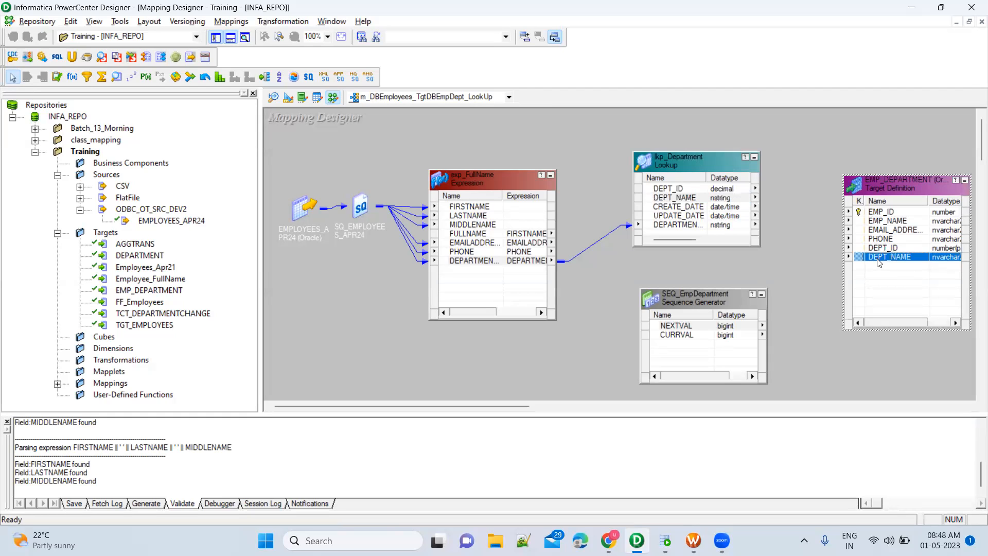
left_click(698, 199)
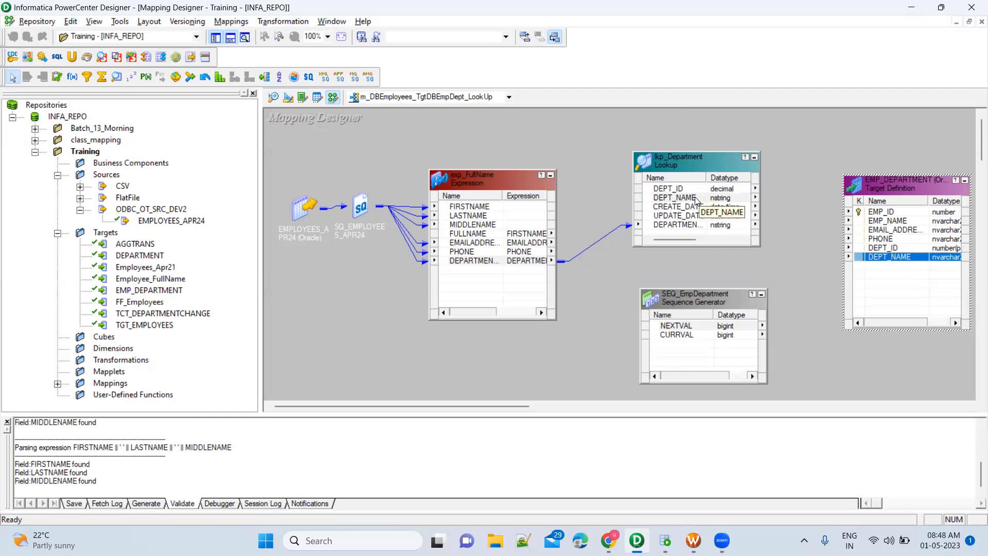
left_click(878, 260)
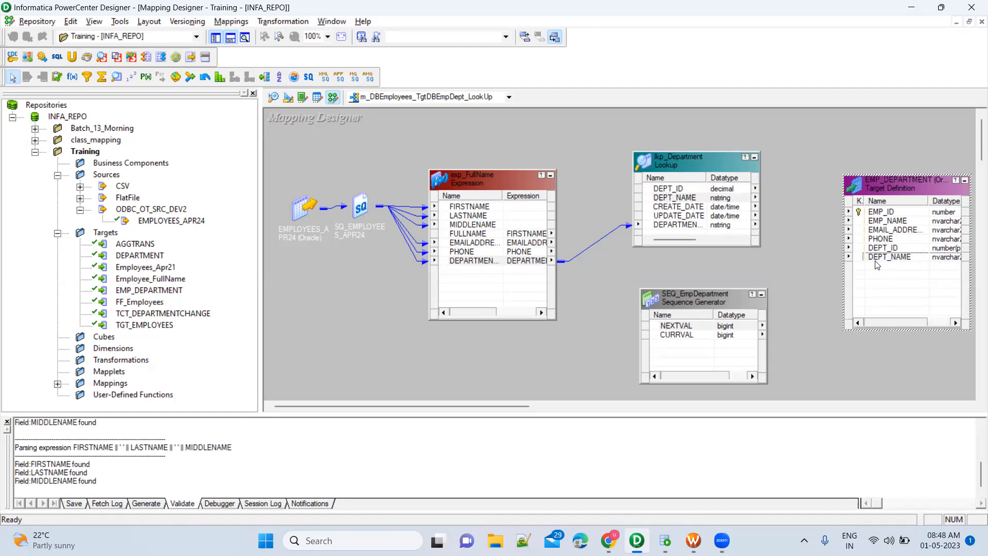
left_click(727, 197)
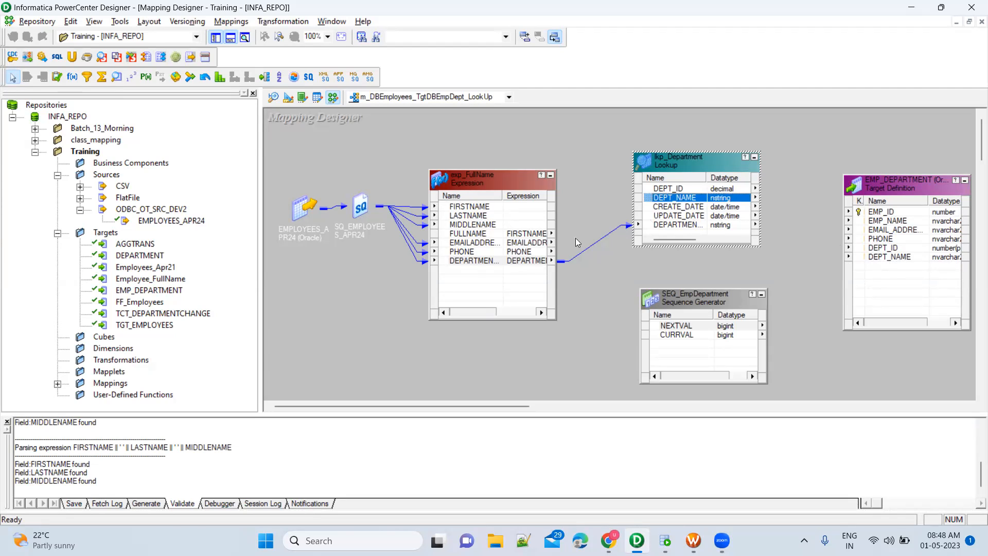
left_click(519, 264)
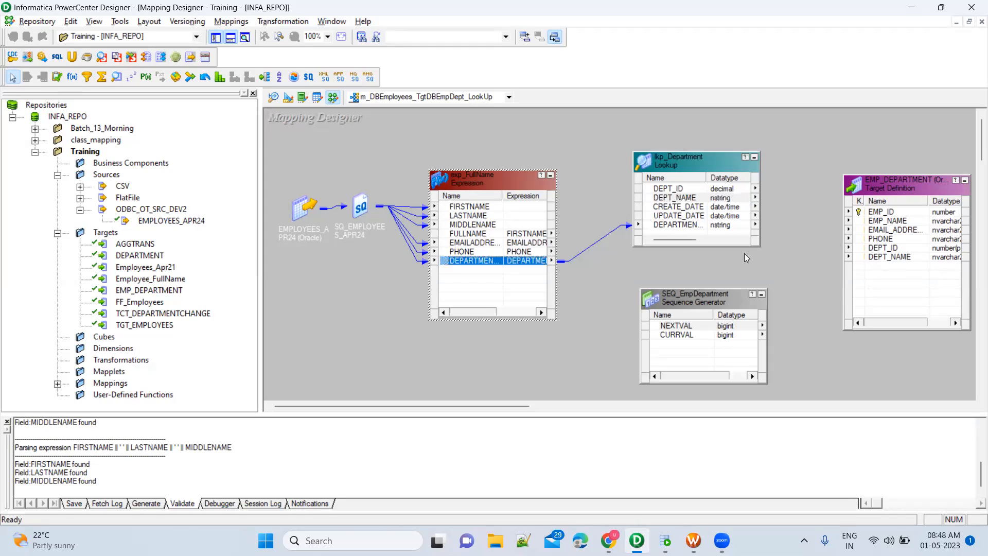
Compare the EMP_DEPARTMENT target's DEPT_NAME port with exp_FullName's department name port.
left_click(870, 258)
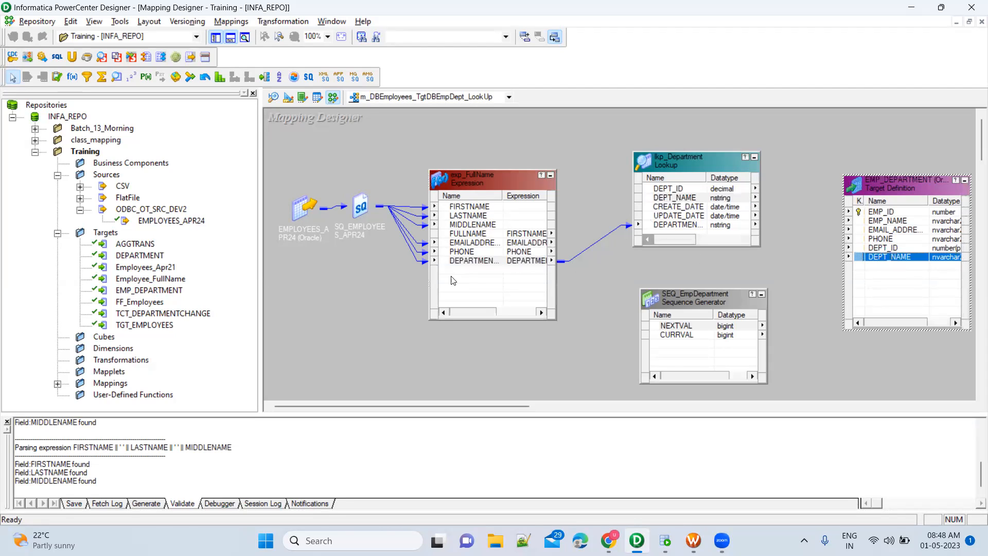
left_click(479, 264)
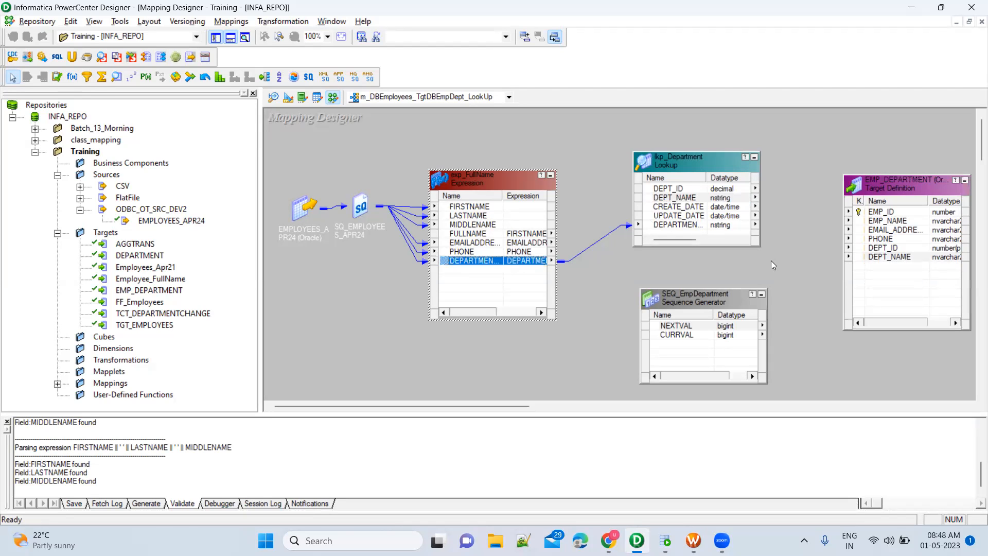
Switch to Oracle SQL Developer and start a DELETE FROM statement for the department table above the SELECT * FROM department query.
key("alt+Tab")
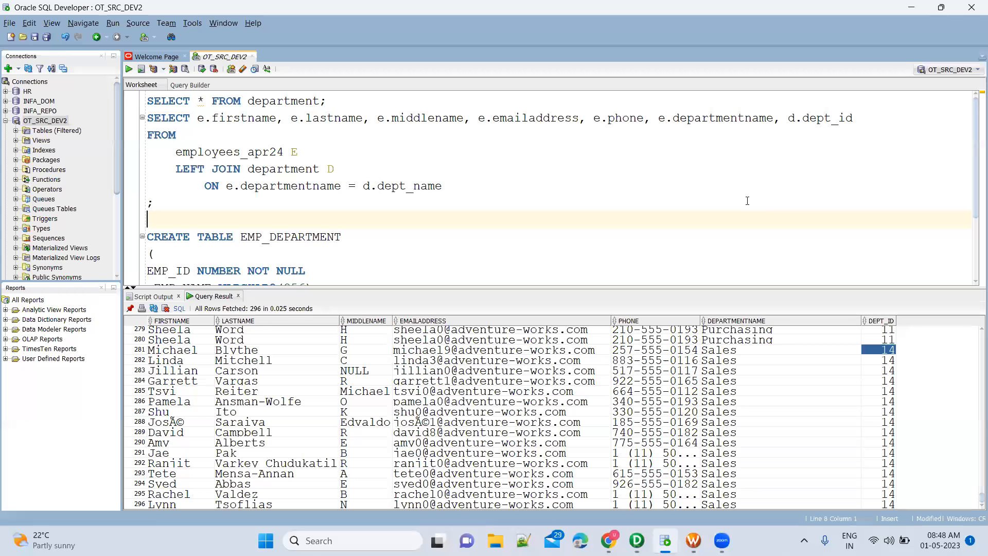
left_click(319, 101)
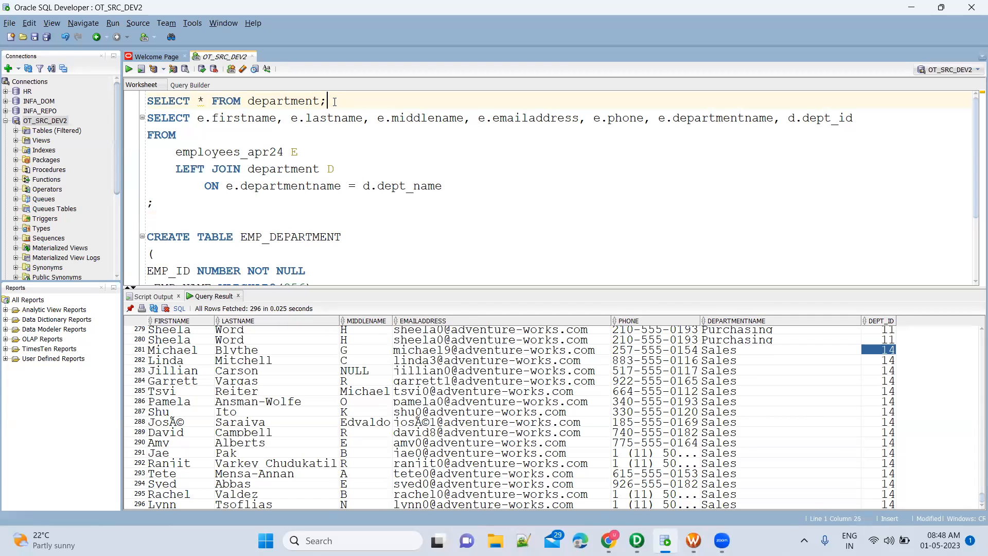
key("Home")
key("Return")
key("Return")
key("Up")
key("Up")
type("DELETE F")
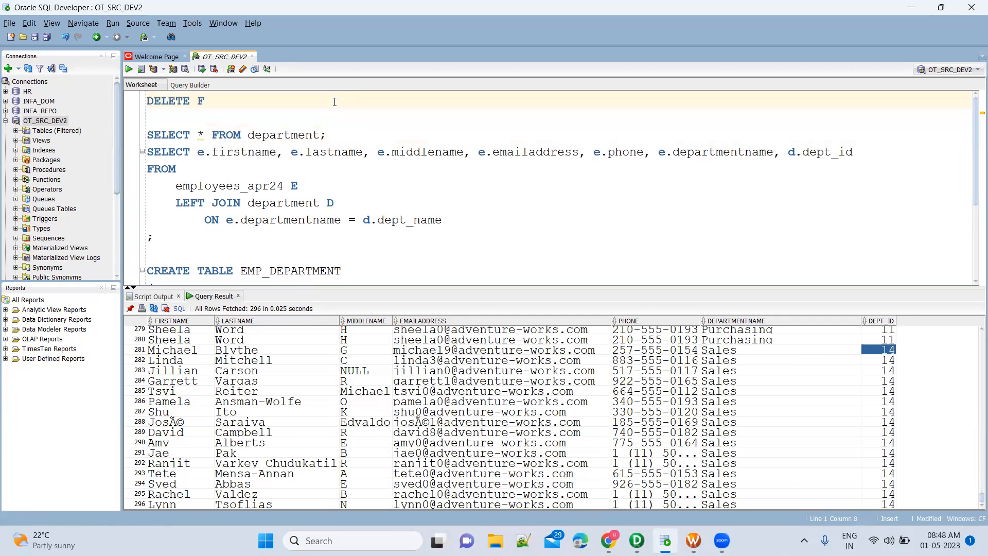
type("ROM DEpart")
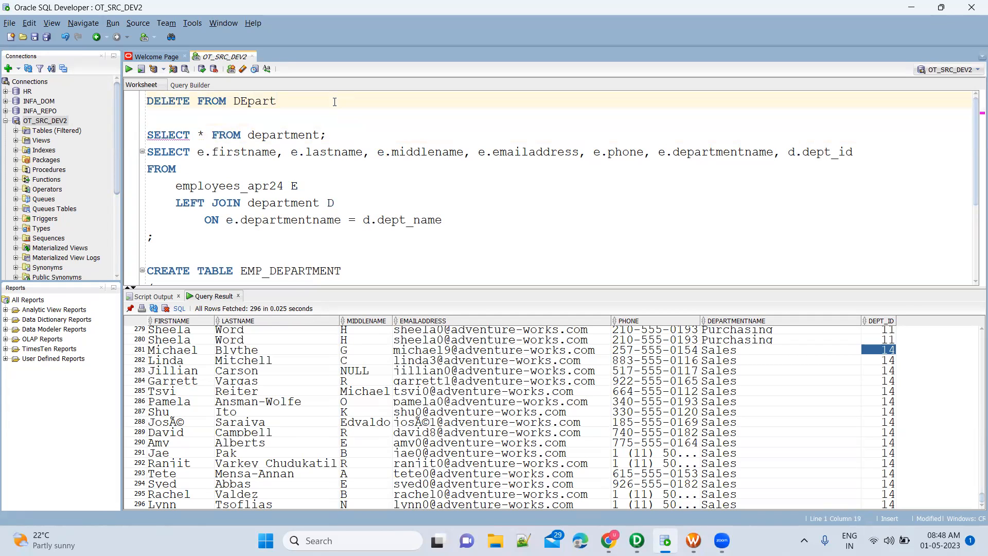
key("Return")
key("Return")
Complete the DELETE statement with the condition WHERE Dept_Name = 'Sales' and a closing semicolon.
type("WH")
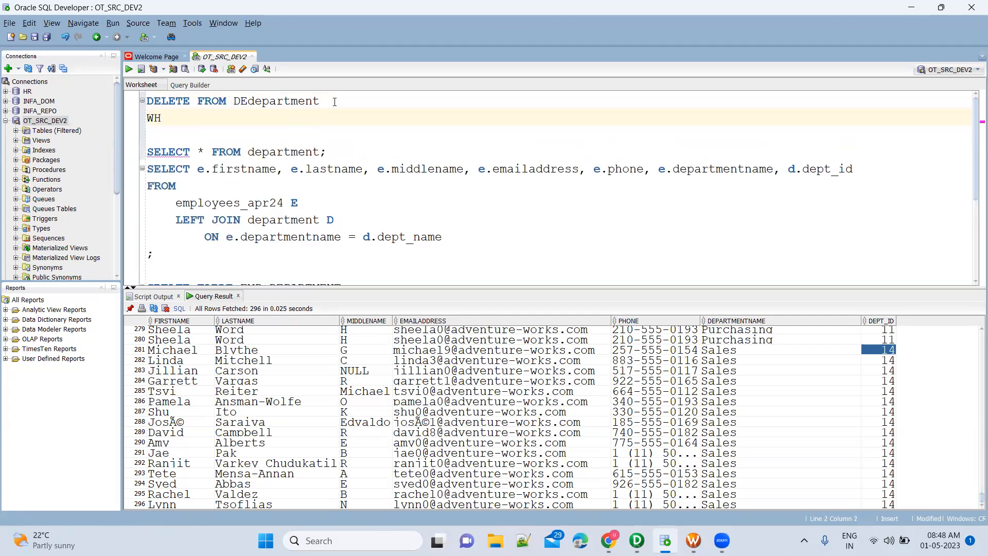
type("ERE Dep")
key("Down")
key("Down")
key("Down")
key("Down")
key("Down")
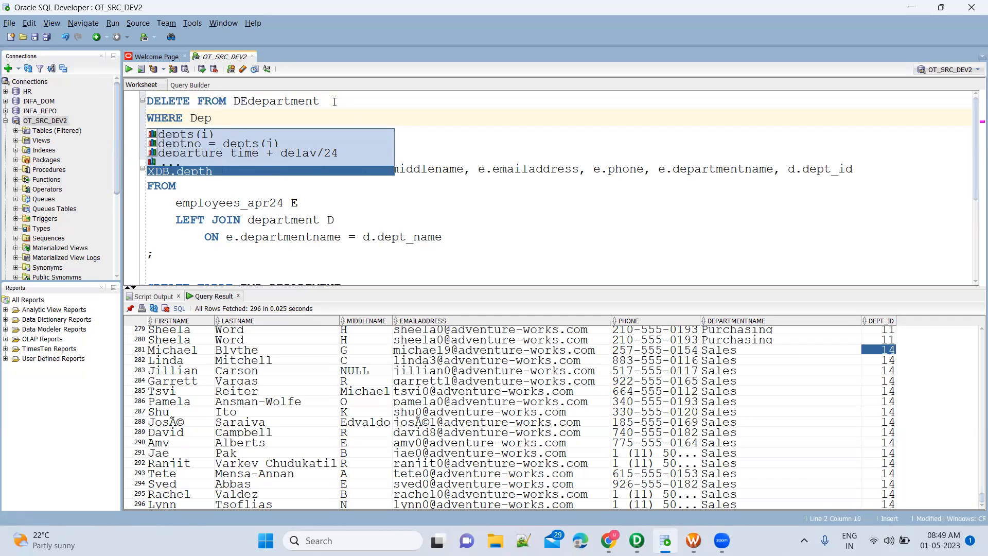
key("Escape")
key("BackSpace")
key("BackSpace")
key("BackSpace")
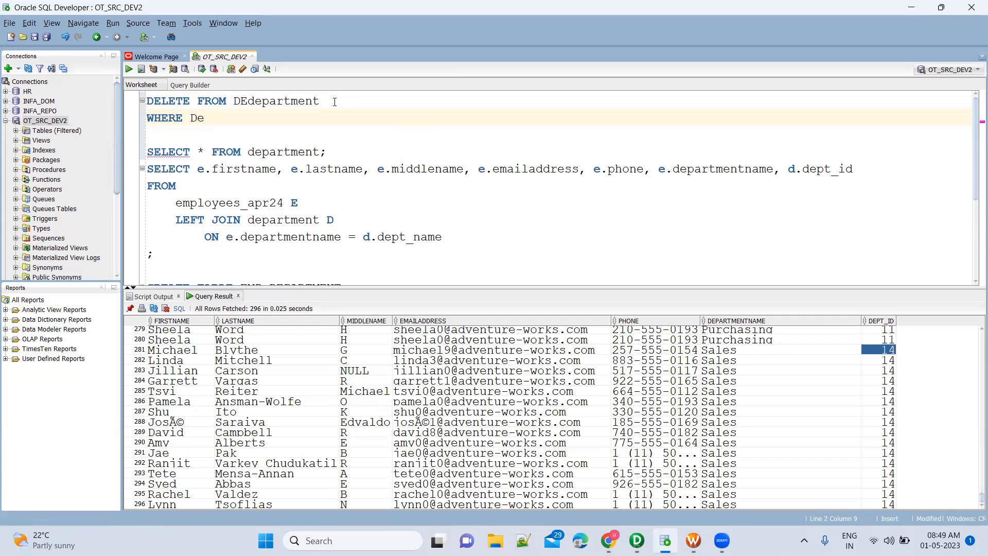
type("Dept_Name = ''")
key("Left")
type("Sales")
key("End")
key("Return")
type(";")
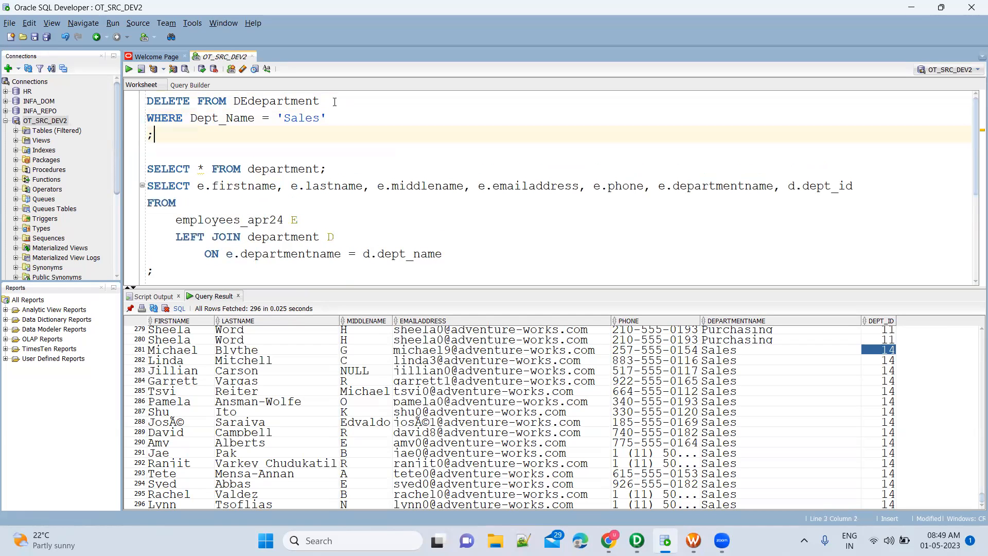
Run the DELETE statement, correct its table name to department and run it again.
key("ctrl+Return")
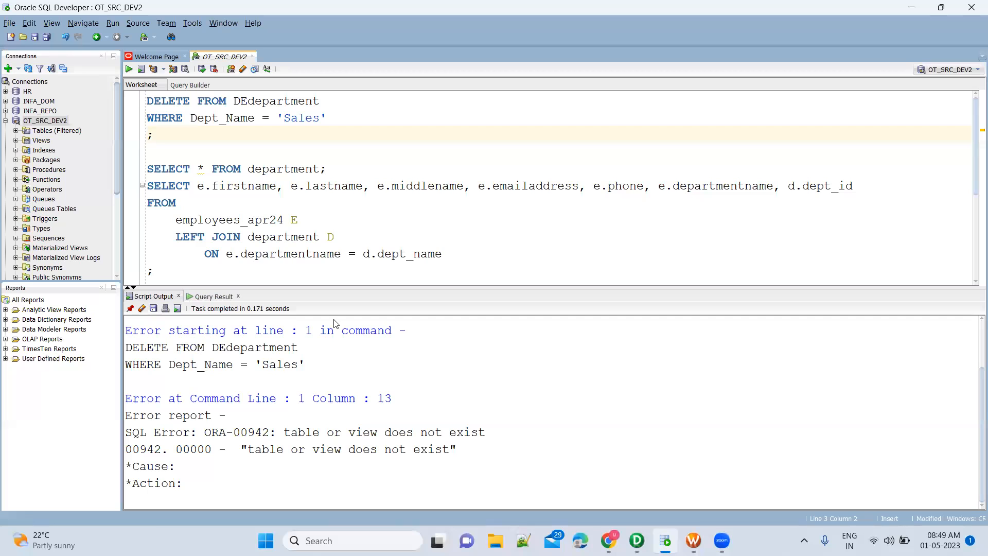
double_click(276, 102)
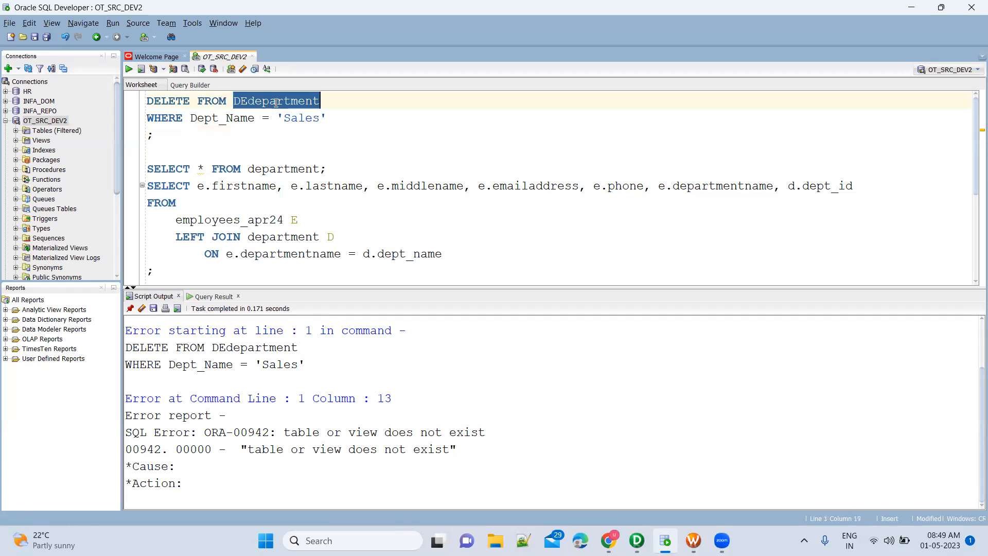
key("Left")
key("Right")
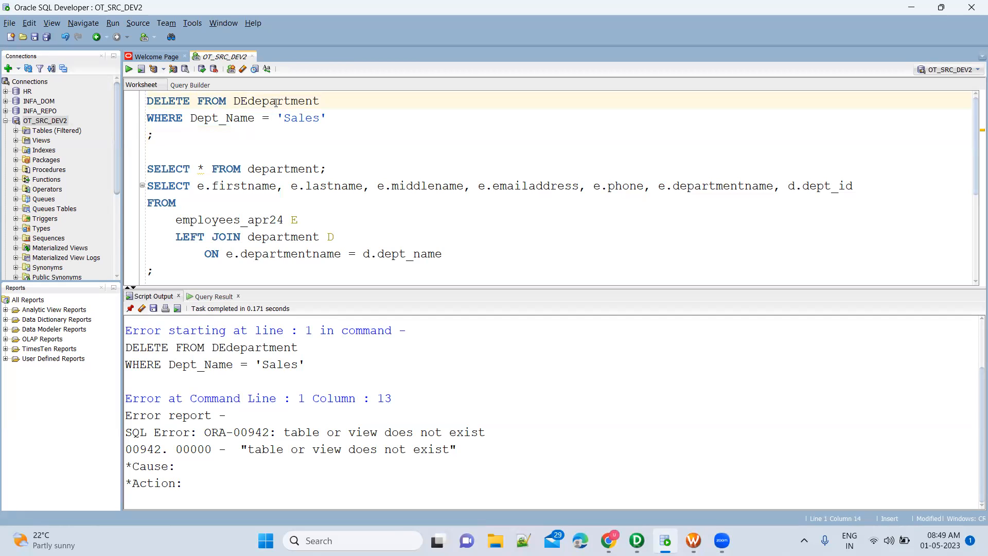
key("BackSpace")
key("BackSpace")
left_click(141, 68)
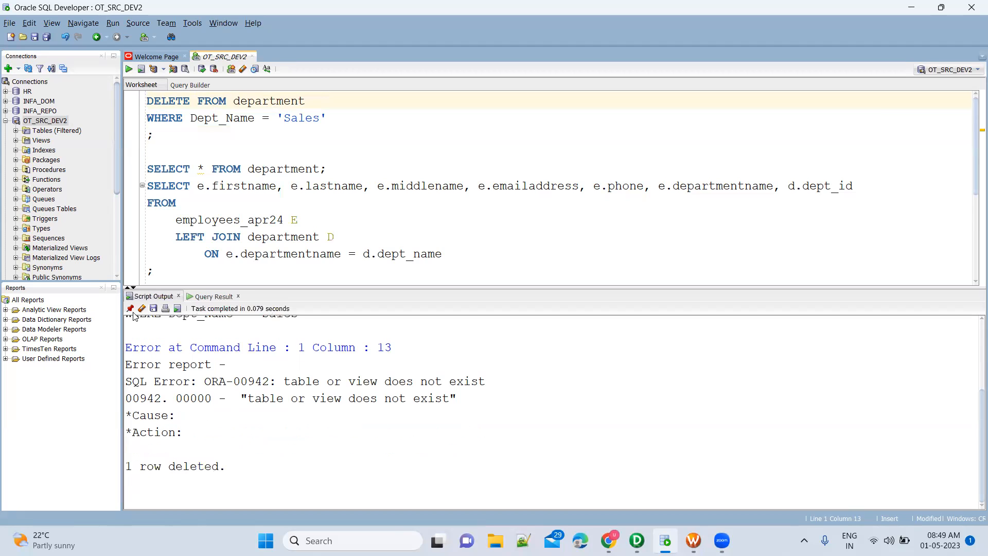
double_click(179, 468)
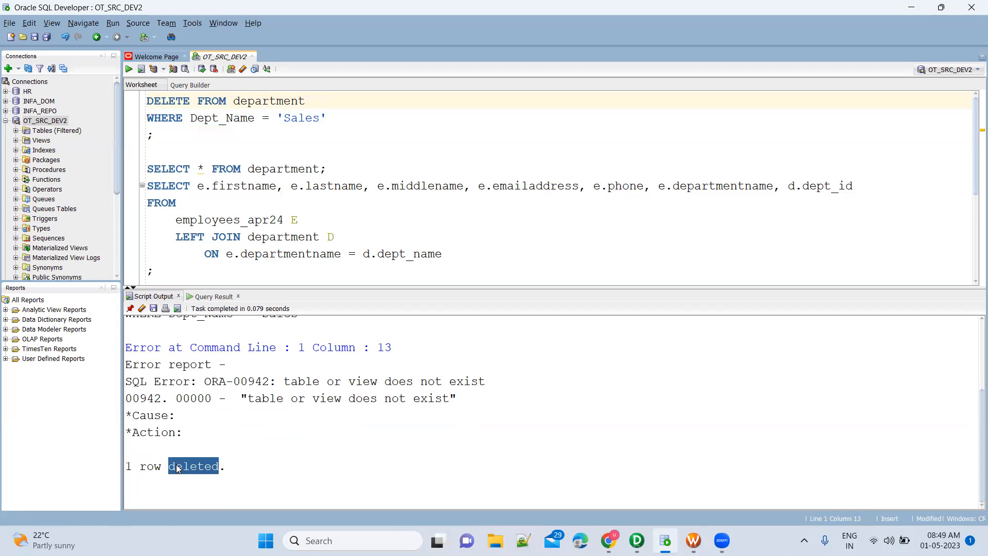
Add a COMMIT; statement below the DELETE and run it.
left_click(149, 144)
type("COMMIT;")
key("ctrl+Return")
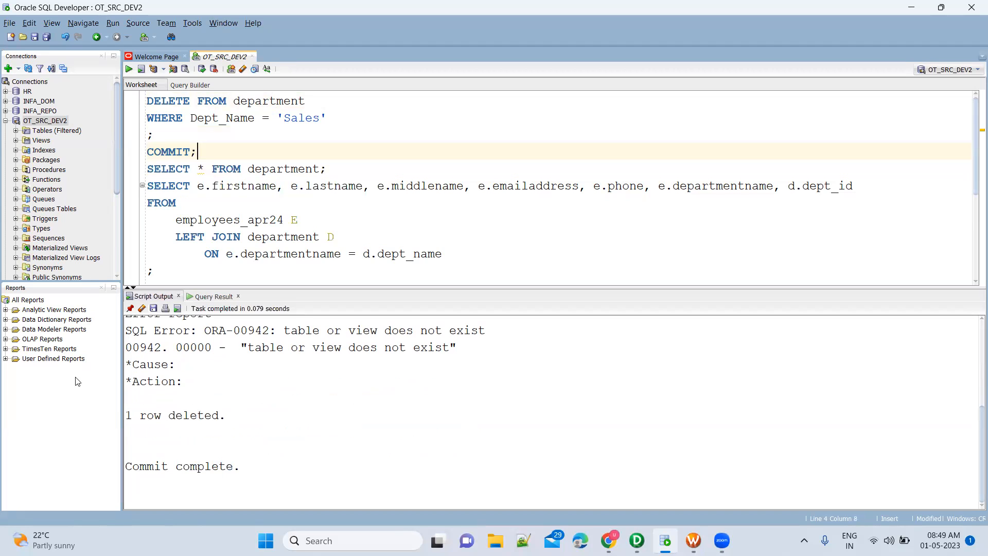
Run SELECT * FROM department and check the remaining department rows.
left_click(248, 168)
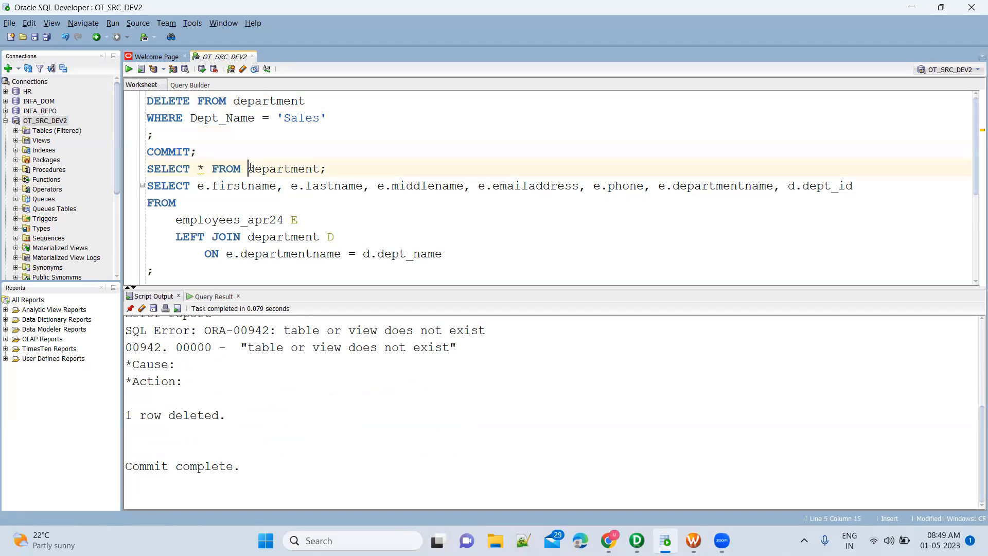
key("ctrl+Return")
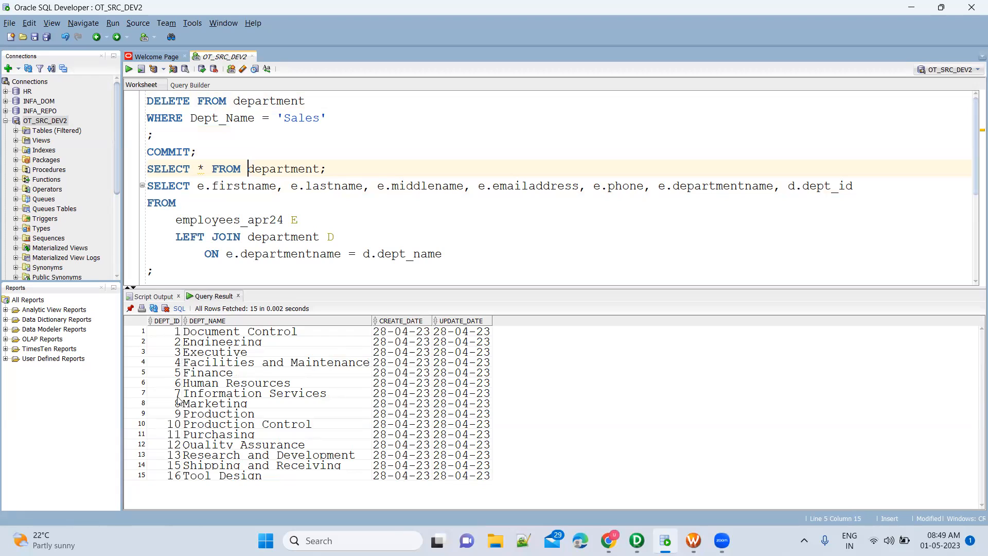
left_click(181, 468)
Rerun the LEFT JOIN query, widen the DEPT_ID result column and examine its values for the Sales employees.
left_click(339, 228)
key("ctrl+Return")
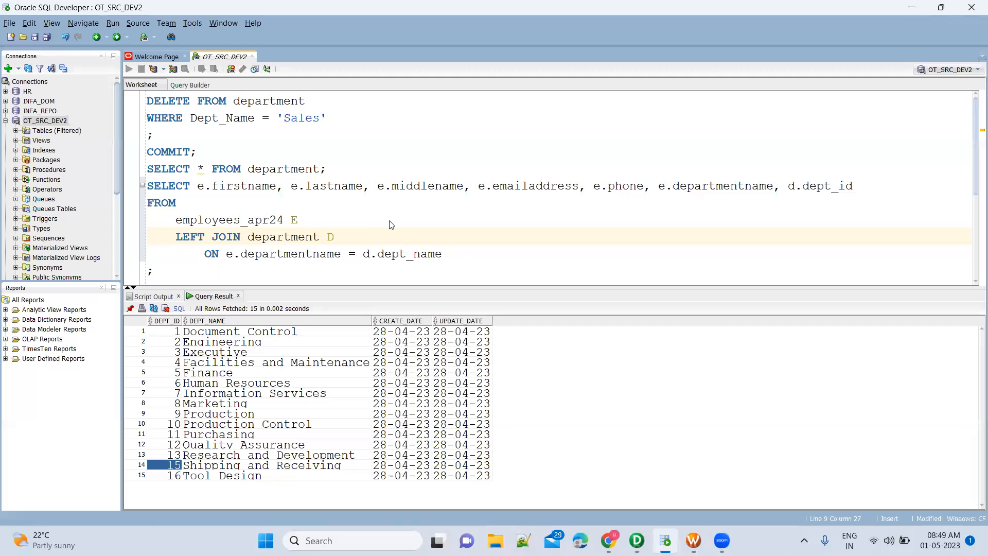
scroll(463, 231, "down", 2)
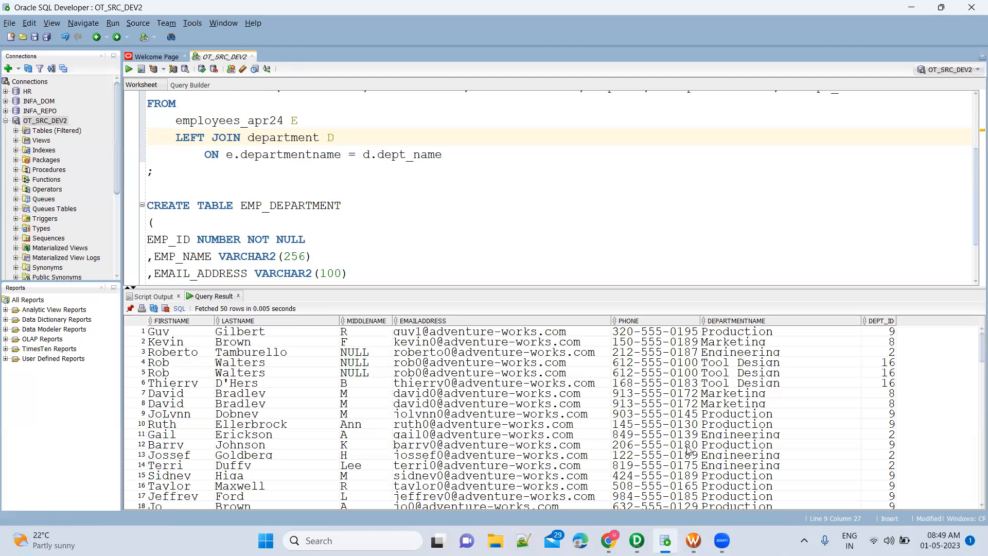
left_click(855, 465)
scroll(855, 467, "down", 20)
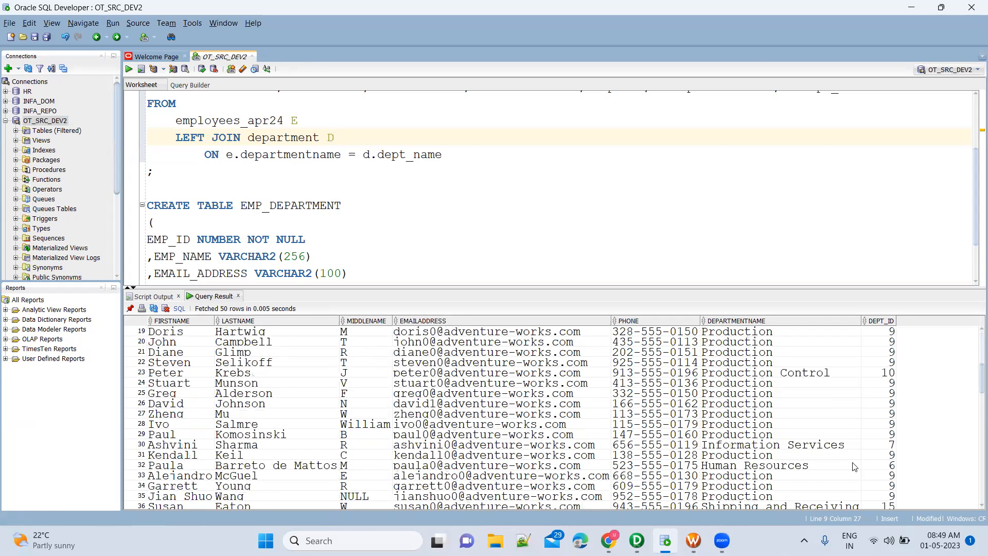
scroll(854, 466, "down", 20)
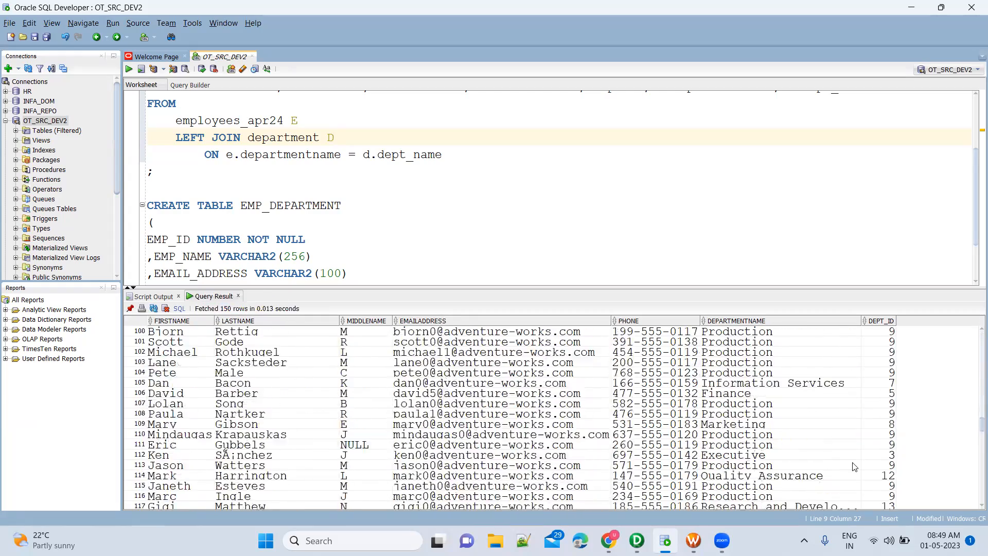
scroll(854, 466, "down", 20)
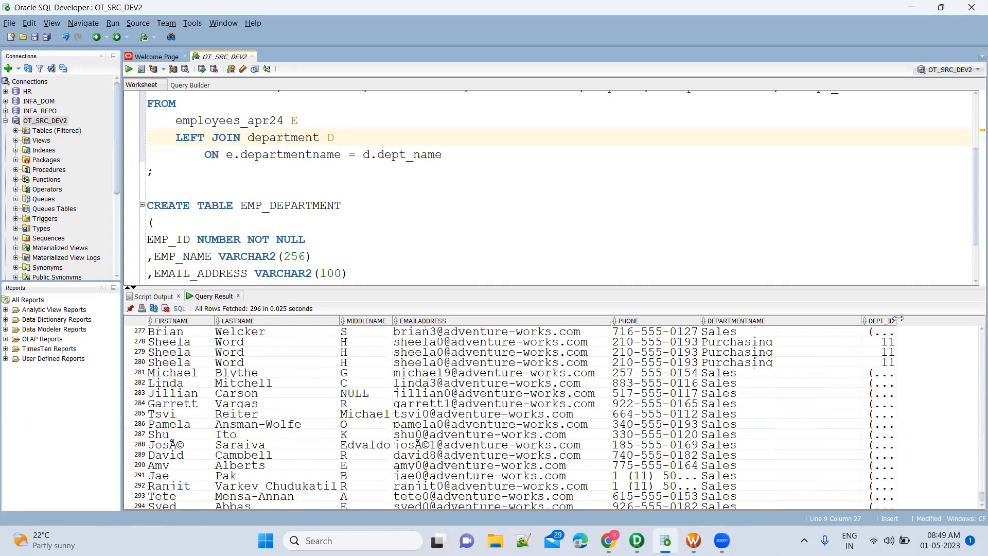
left_click_drag(897, 318, 930, 318)
left_click(929, 362)
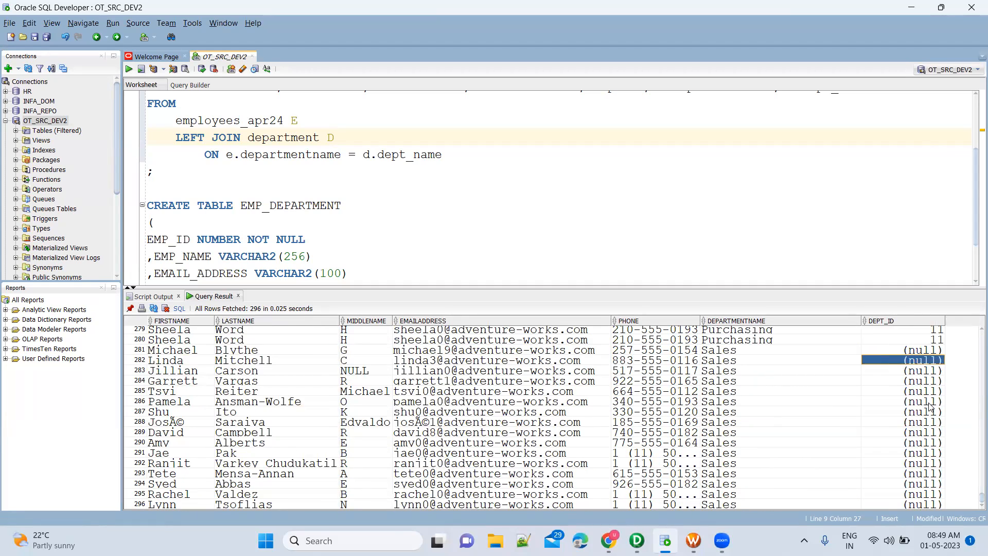
scroll(921, 392, "up", 5)
scroll(915, 375, "down", 5)
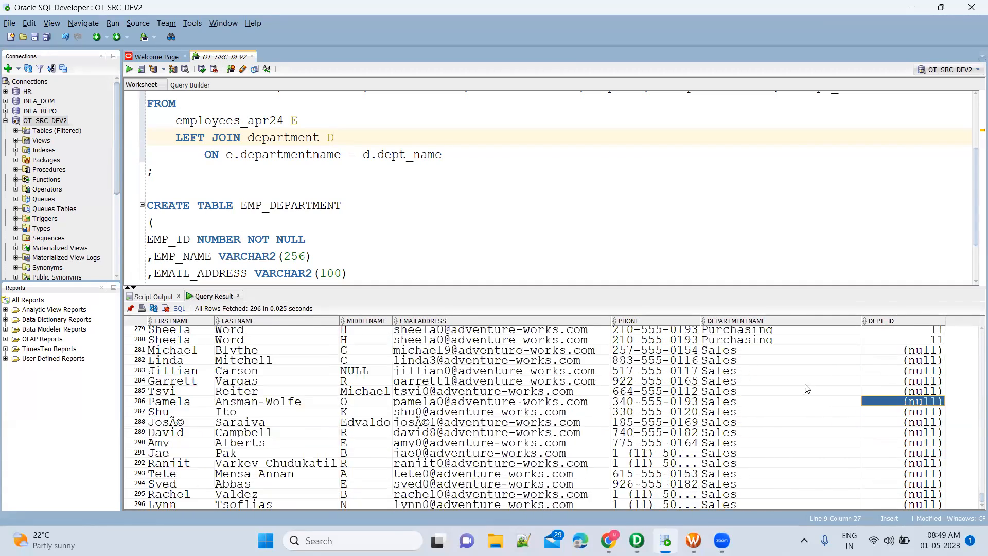
left_click(797, 382)
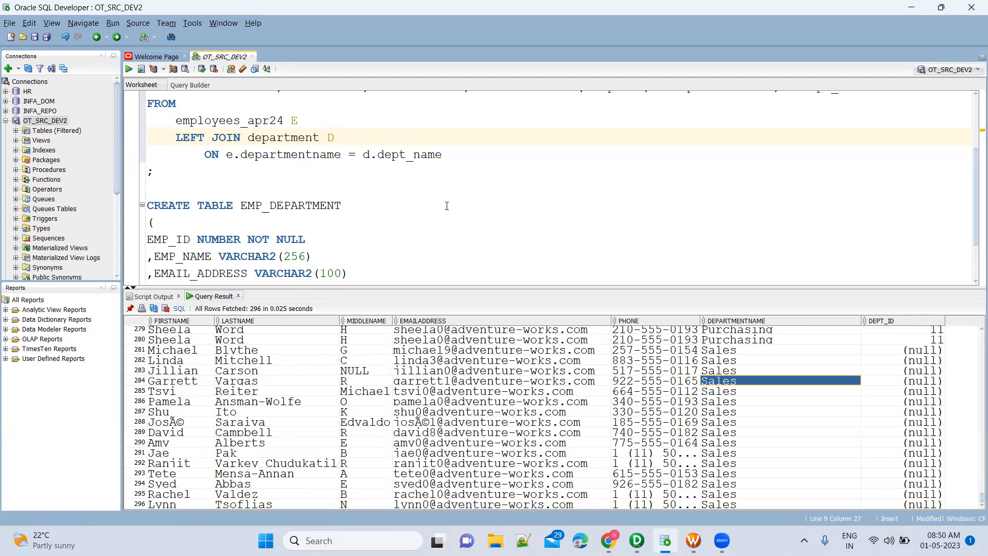
Trace the Sales values in DEPARTMENTNAME back to e.departmentname and the employees_apr24 table in the query.
left_click(333, 171)
scroll(332, 171, "up", 2)
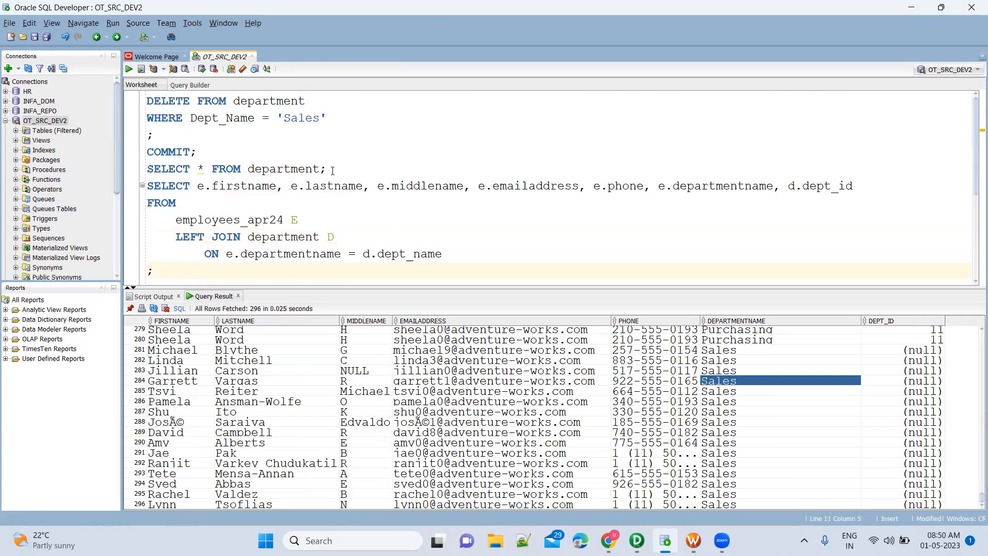
left_click_drag(661, 187, 778, 187)
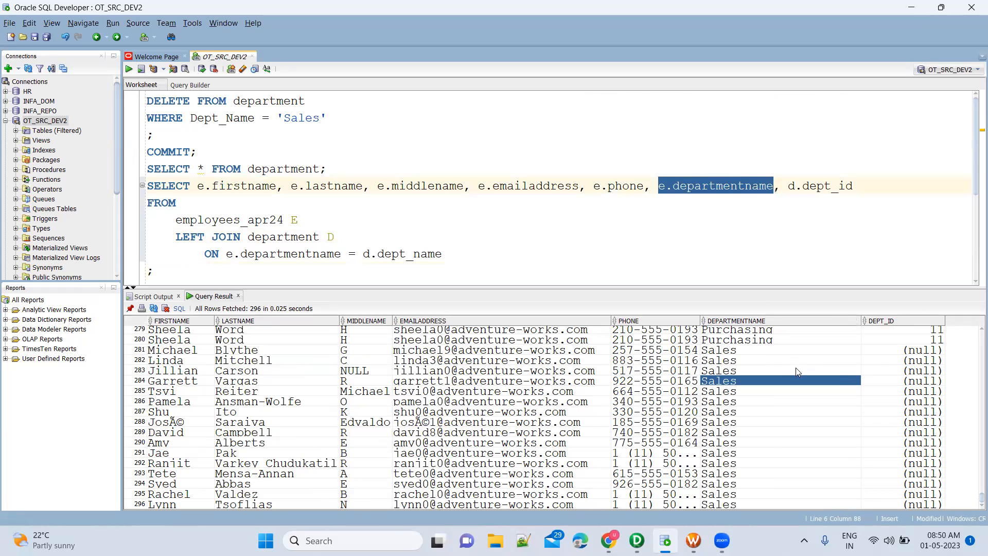
left_click(796, 369)
left_click(752, 353)
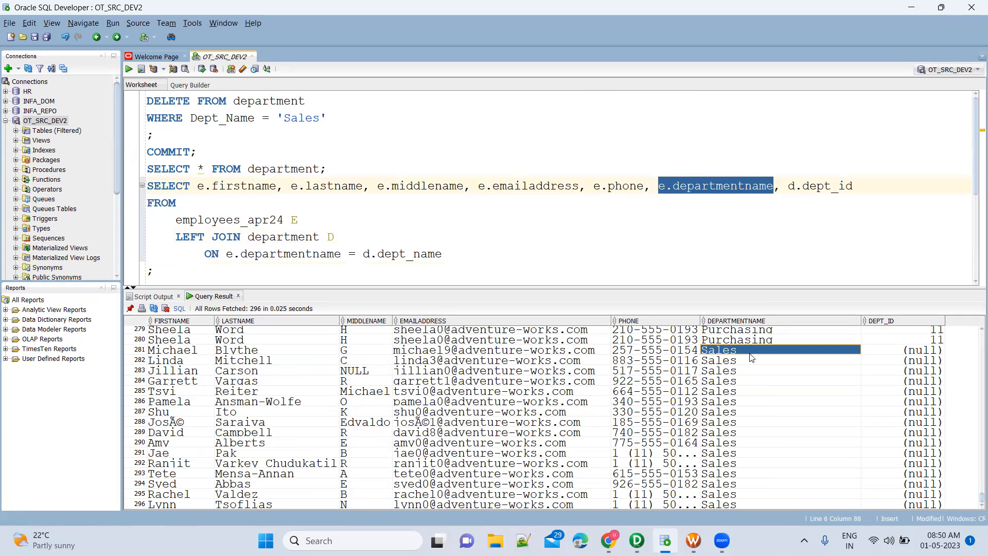
double_click(266, 220)
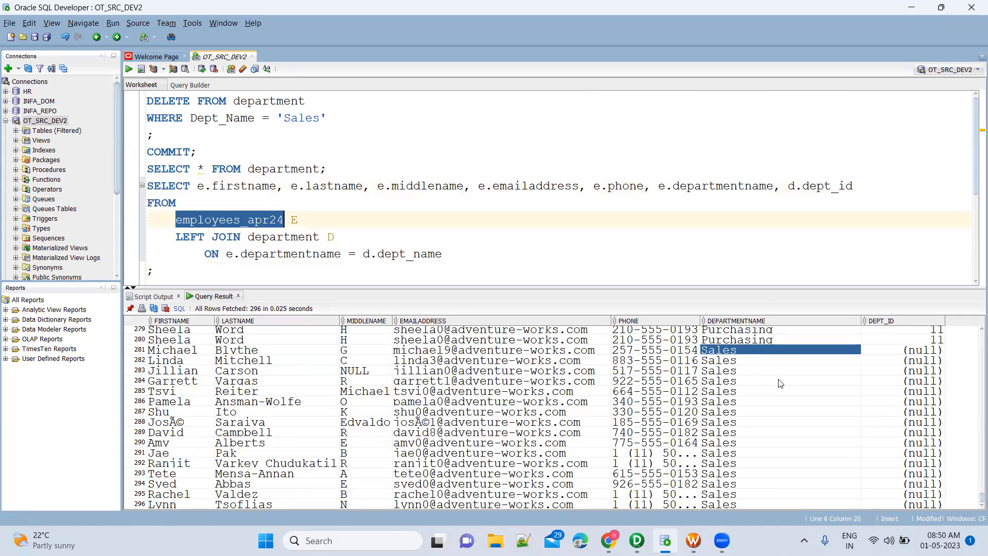
Add d.dept_name to the LEFT JOIN query's select list, run it and inspect the DEPT_NAME column.
left_click(868, 188)
type(",")
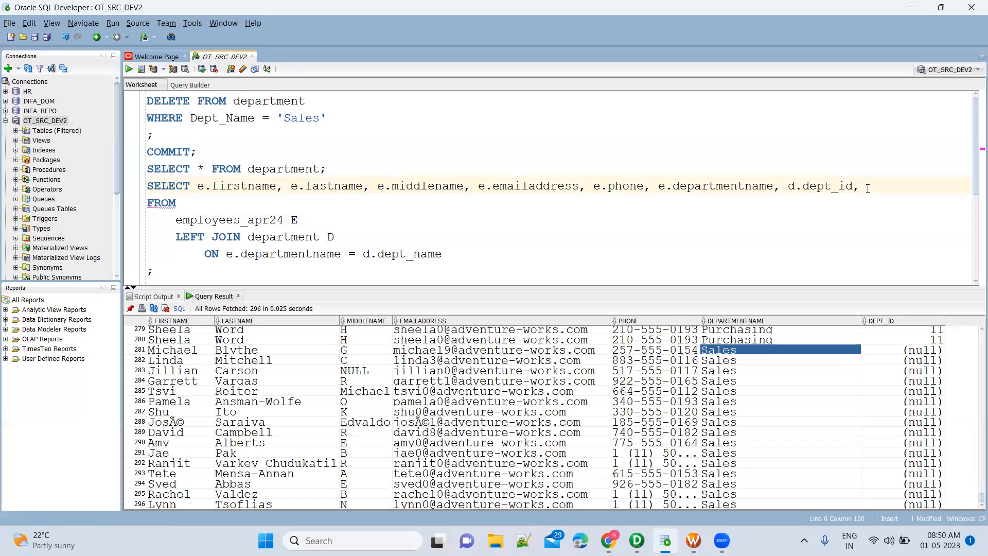
type("d.")
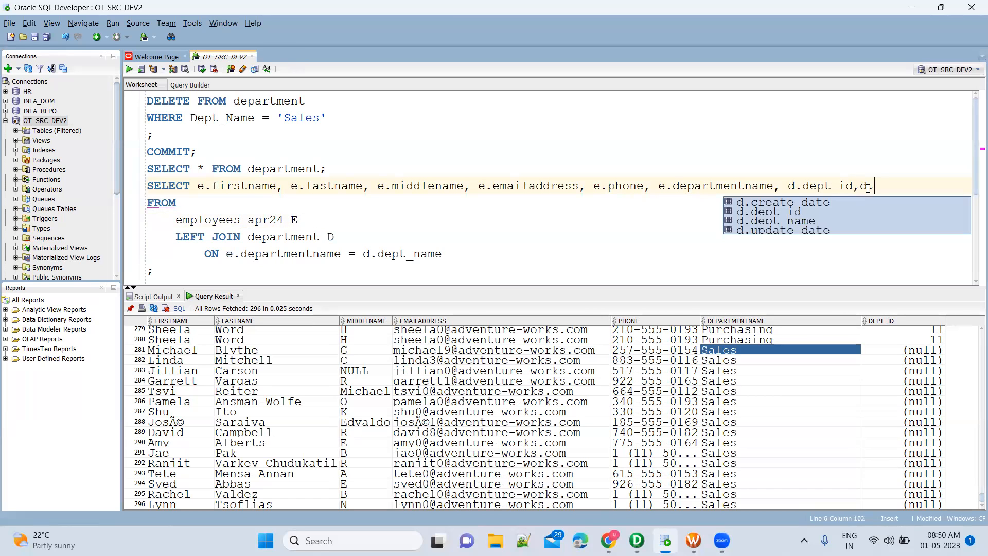
key("Down")
key("Down")
key("Return")
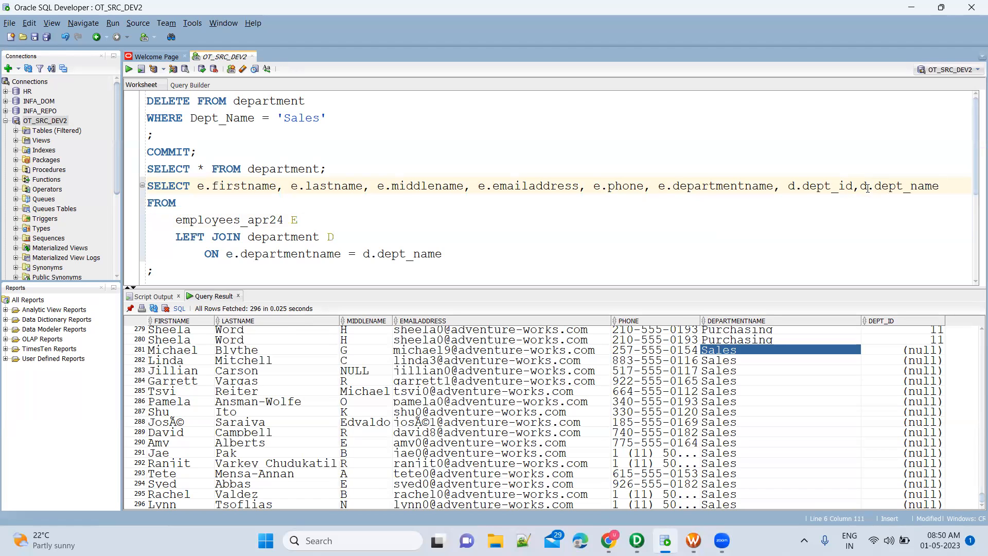
key("ctrl+Return")
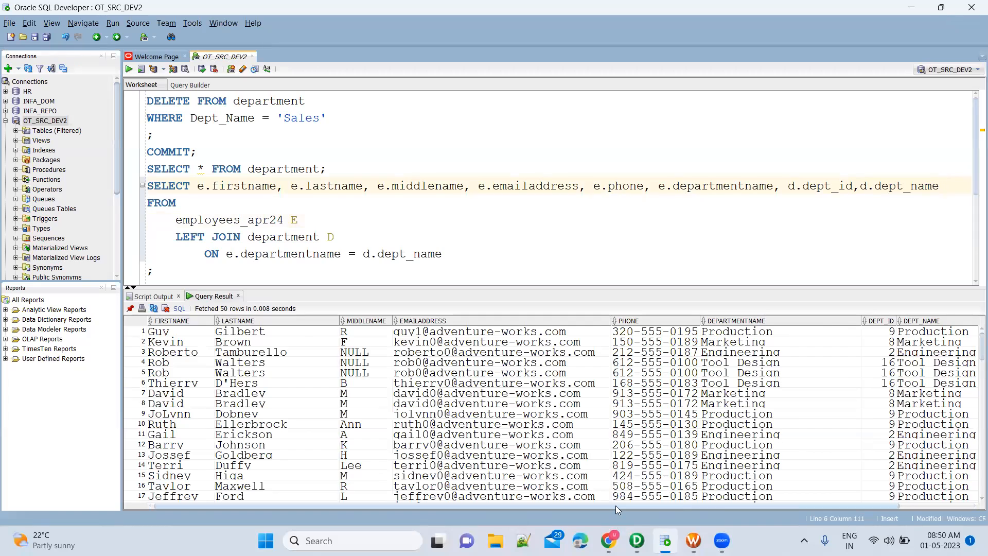
left_click_drag(709, 507, 811, 503)
left_click(880, 394)
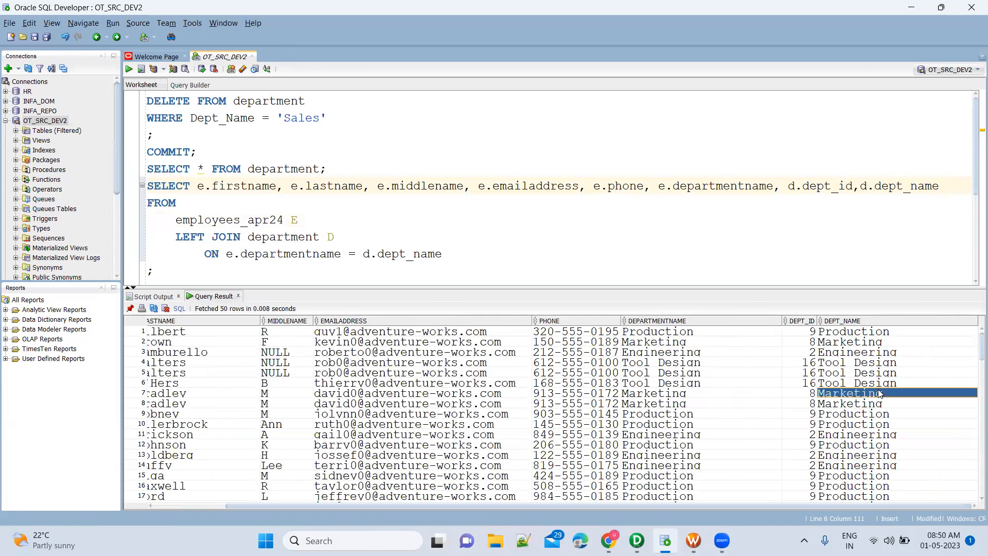
Go to the last rows of the LEFT JOIN result and widen the DEPT_ID column to read the Sales rows.
scroll(881, 394, "down", 15)
scroll(881, 393, "down", 20)
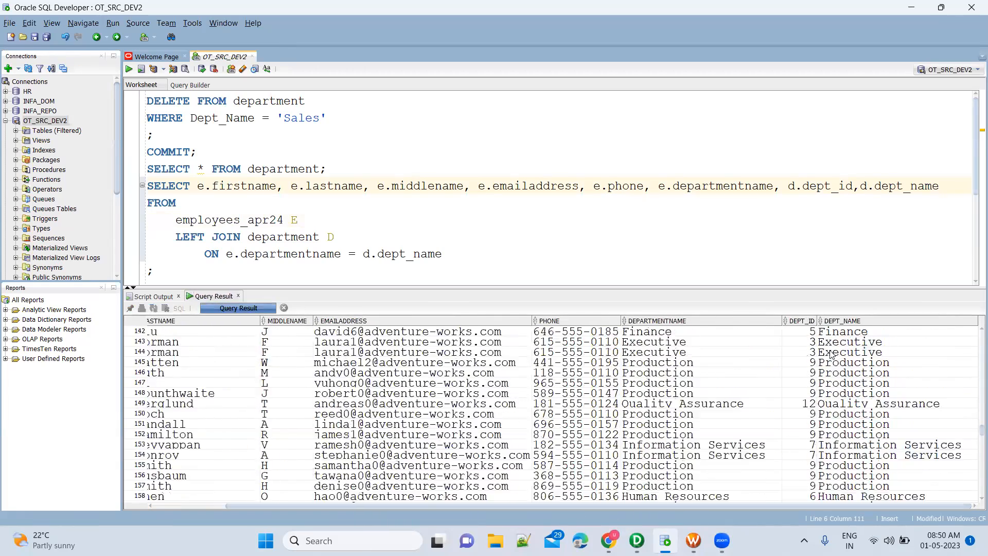
scroll(817, 320, "down", 11)
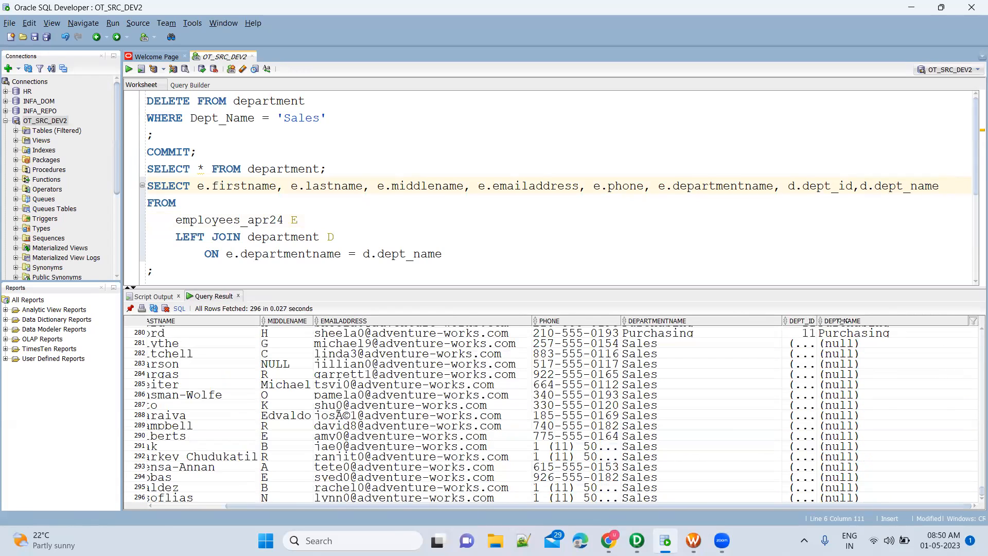
left_click_drag(817, 320, 851, 320)
left_click(887, 387)
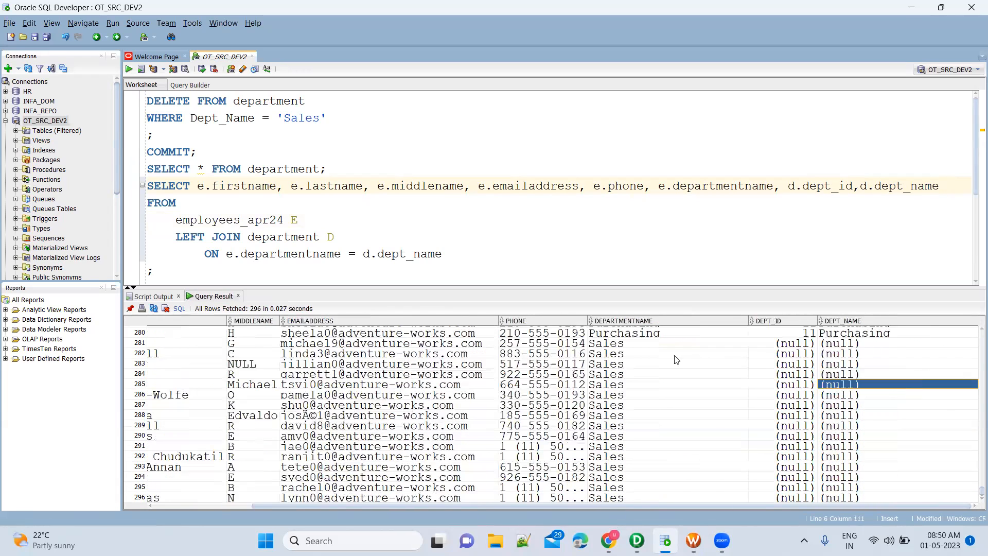
Compare a Sales row's DEPARTMENTNAME with its DEPT_ID and DEPT_NAME, tracing both to the department table and d.dept_id, d.dept_name in the query.
left_click(654, 346)
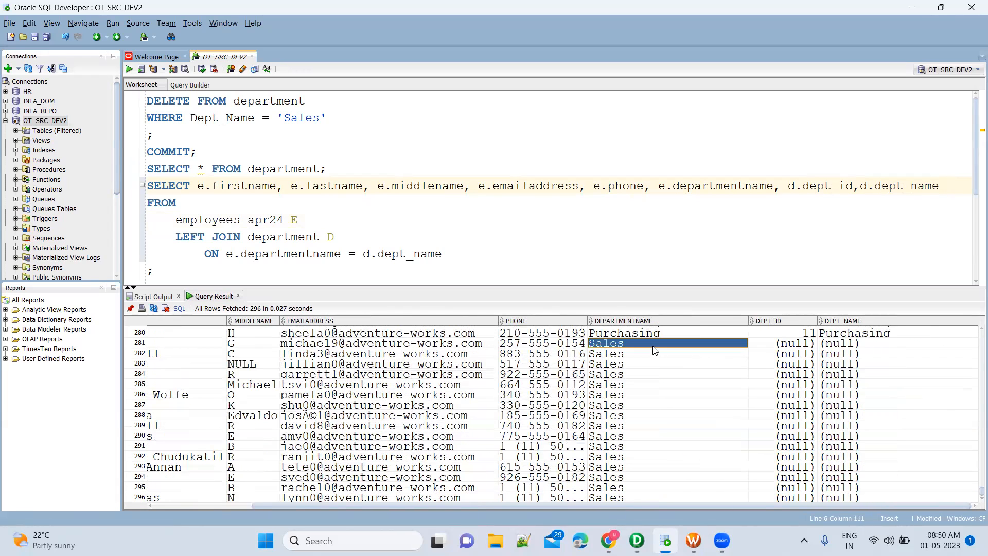
left_click(845, 345)
left_click(807, 345, "shift")
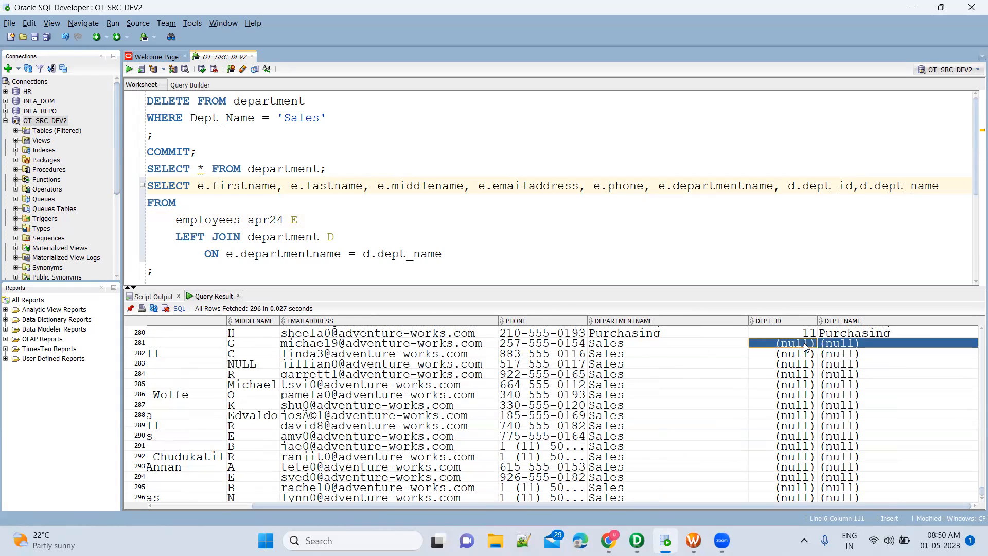
double_click(284, 238)
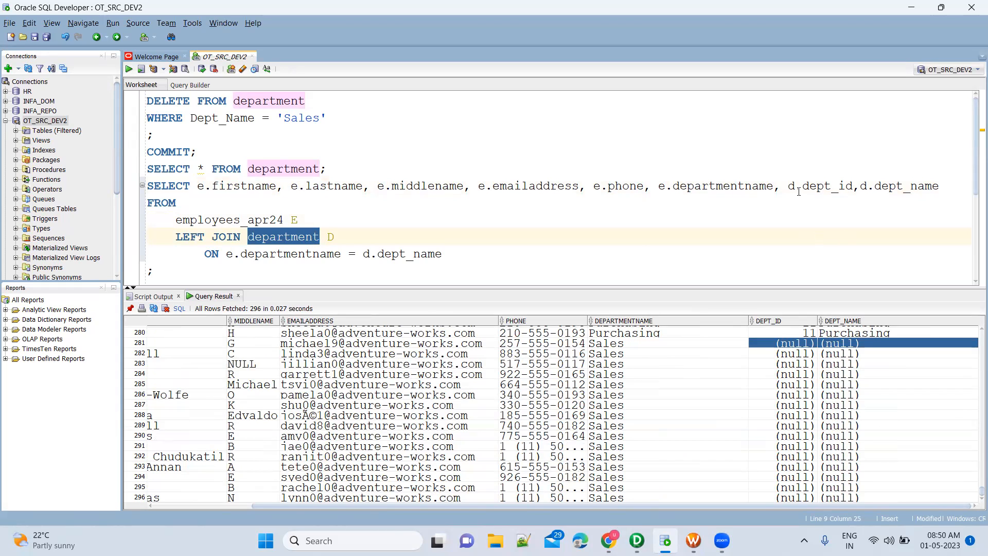
left_click_drag(790, 188, 944, 183)
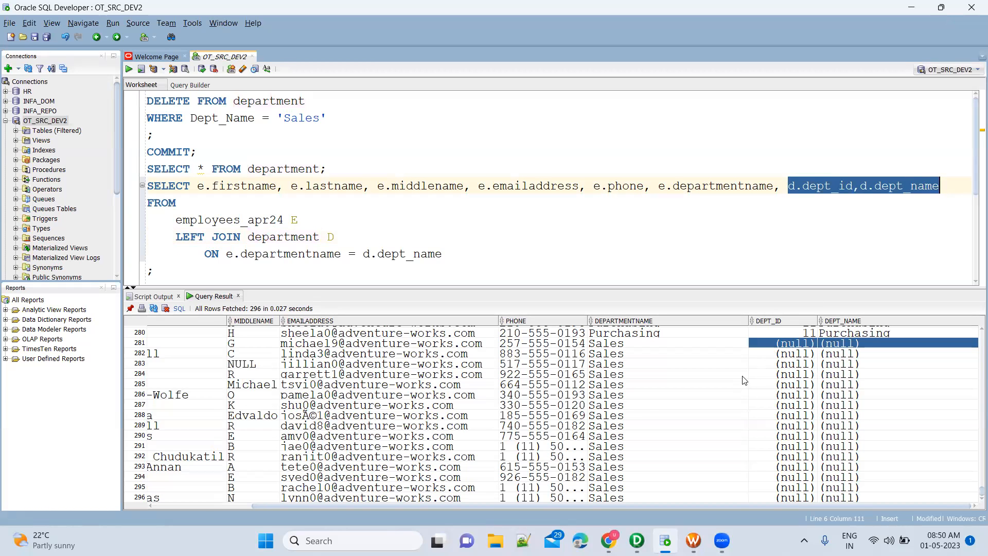
Switch to PowerCenter Designer and examine the lkp_Department lookup, its input link and the target's EMP_ID, comparing the lookup with the LEFT JOIN query.
key("alt+Tab")
left_click(699, 167)
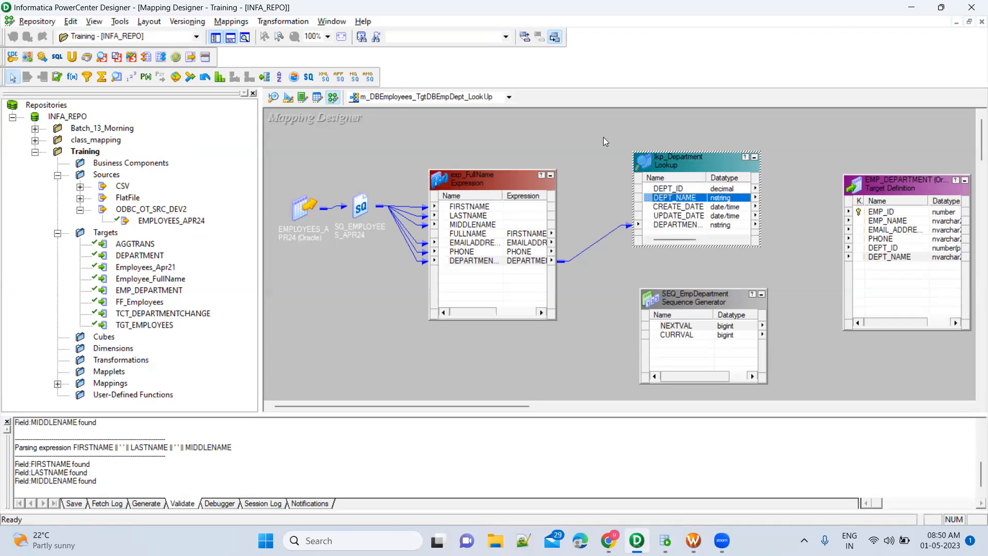
left_click_drag(593, 132, 796, 264)
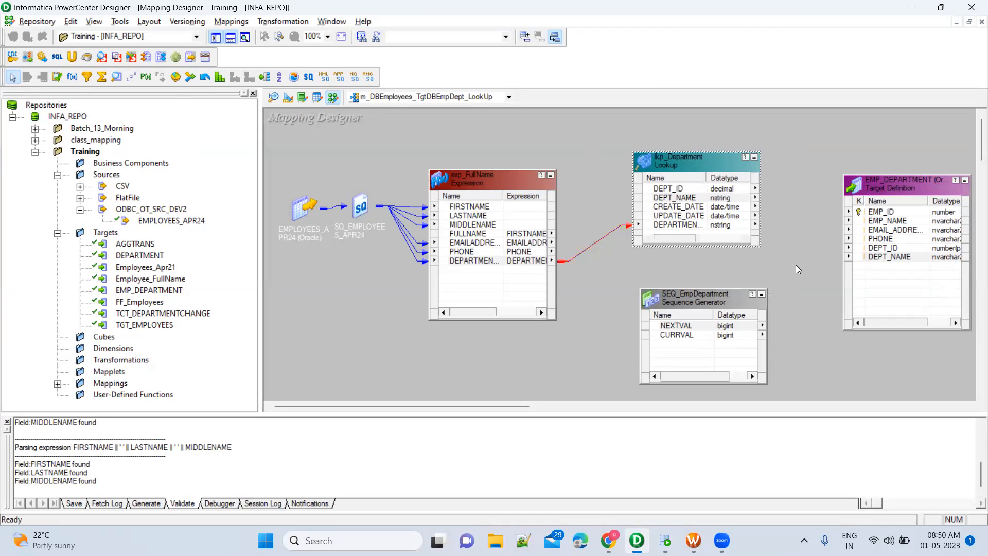
left_click(608, 175)
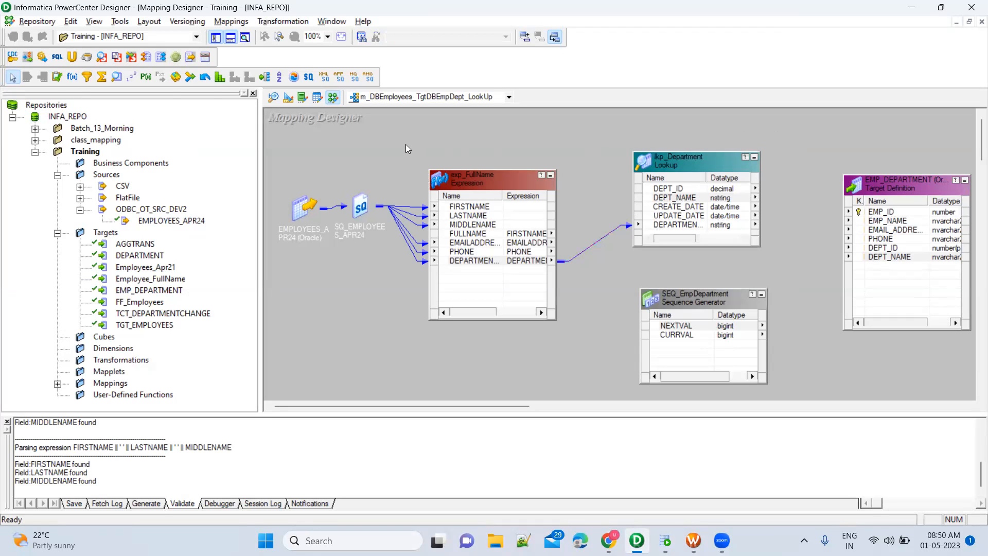
left_click_drag(611, 131, 796, 265)
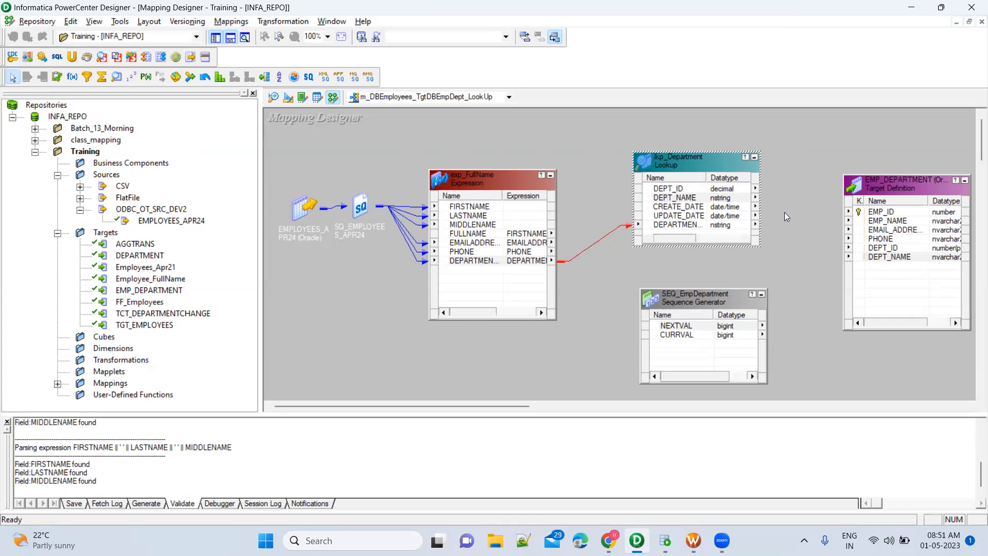
key("alt+Tab")
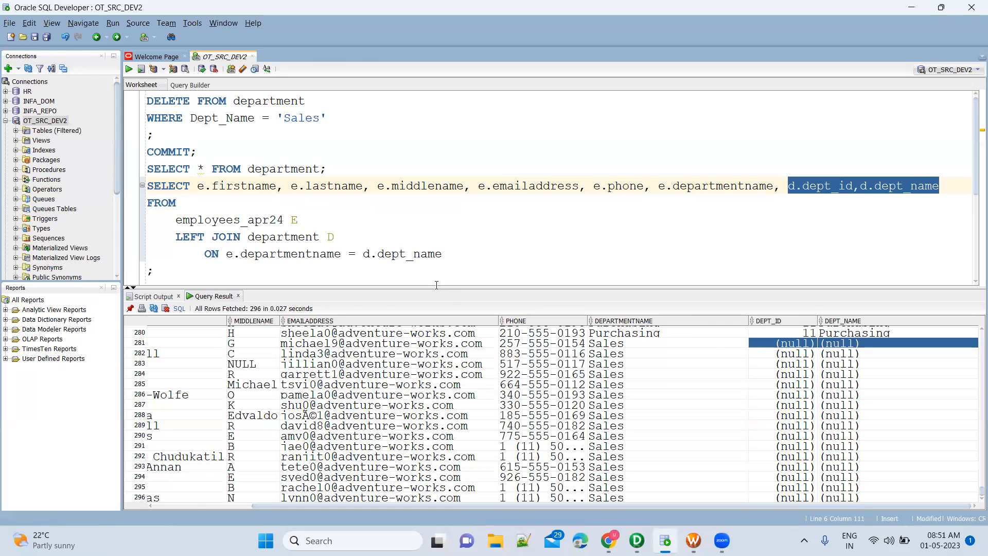
key("alt+Tab")
left_click(752, 265)
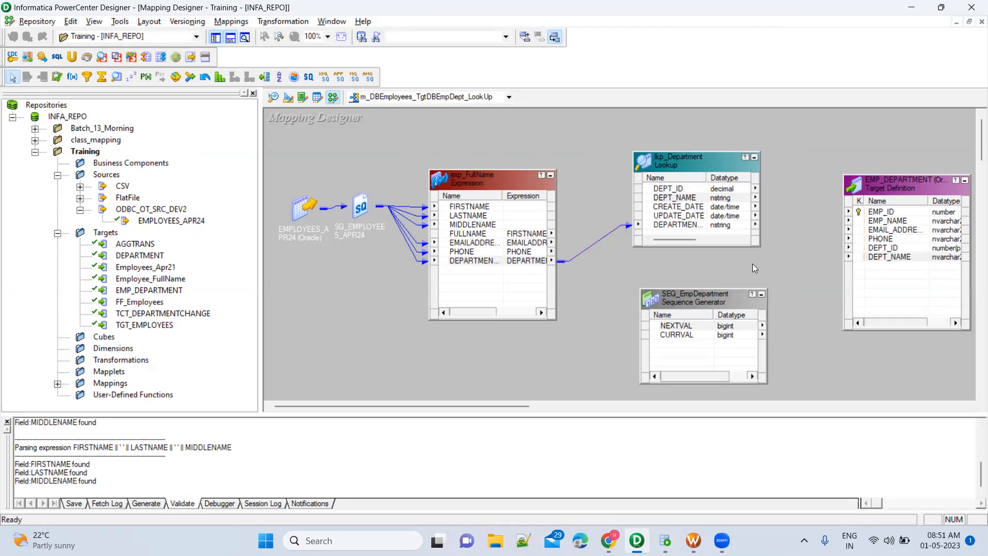
left_click(695, 189)
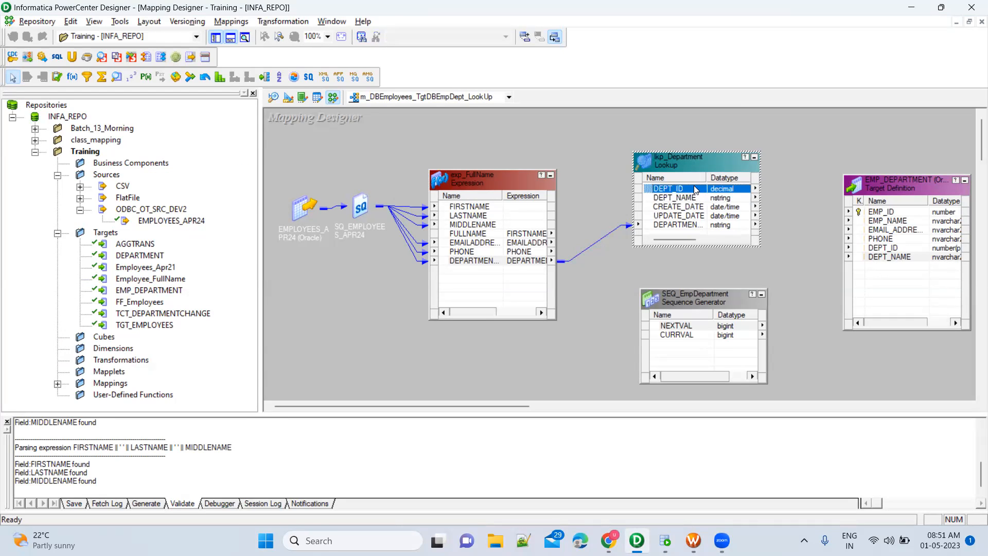
left_click(883, 212)
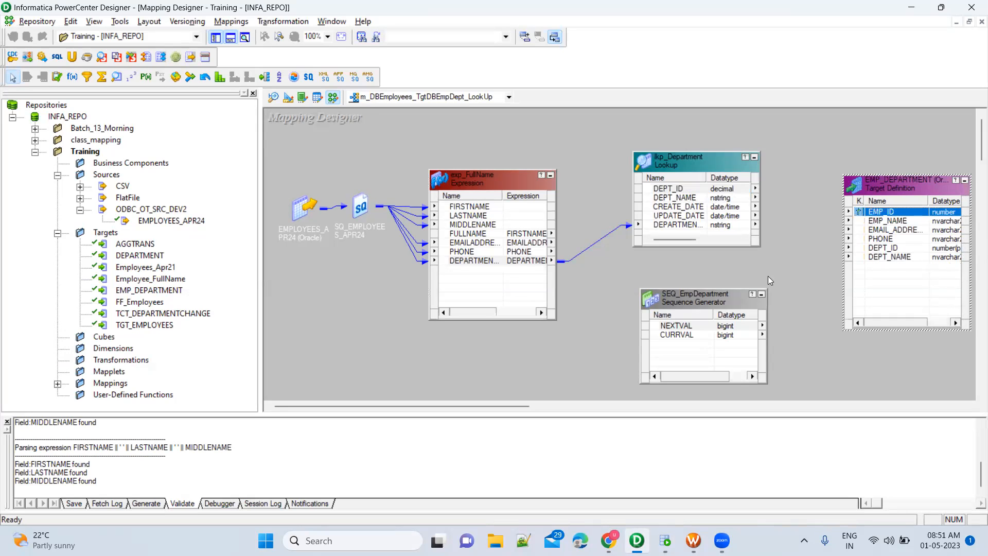
Set the Start Value of the SEQ_EmpDepartment sequence generator to 1 and apply the change.
double_click(699, 302)
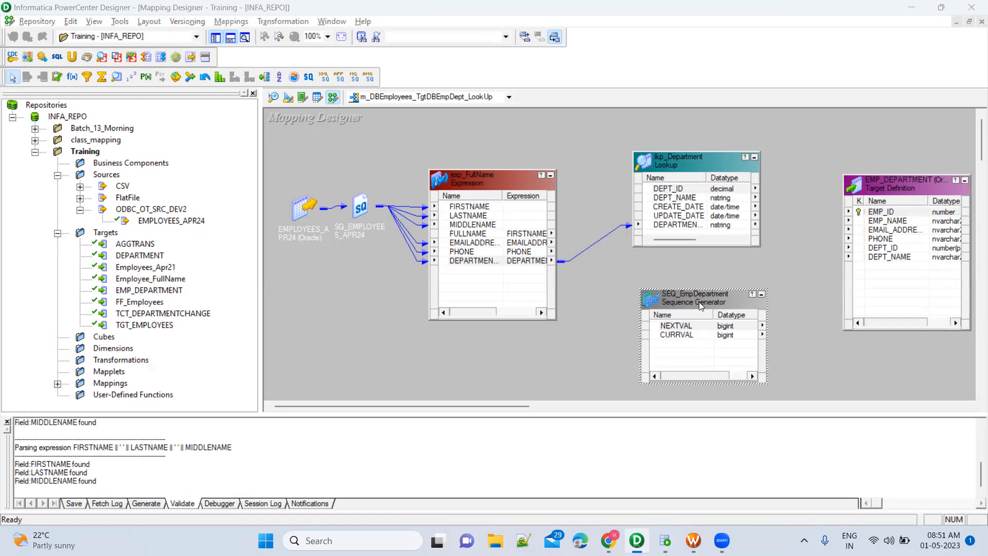
left_click(110, 73)
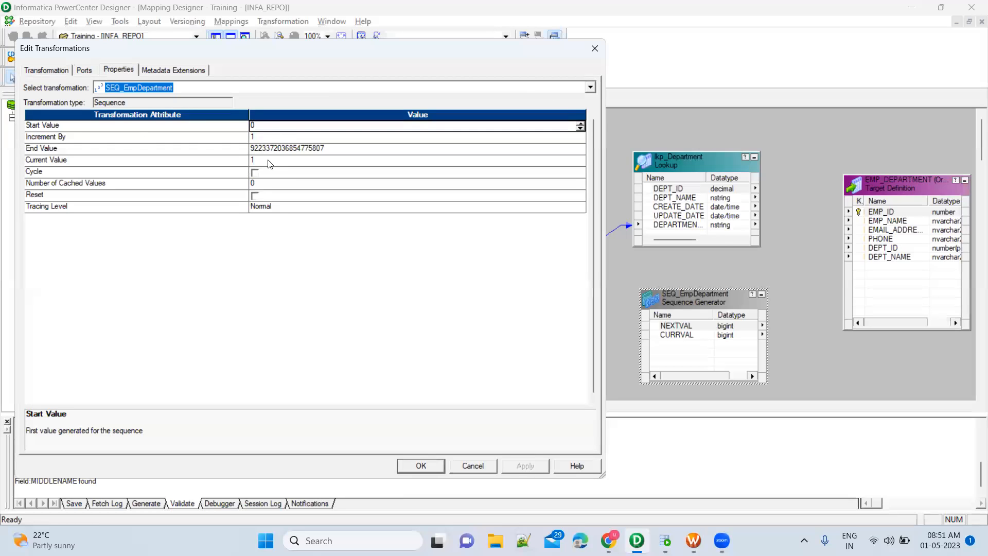
left_click(267, 129)
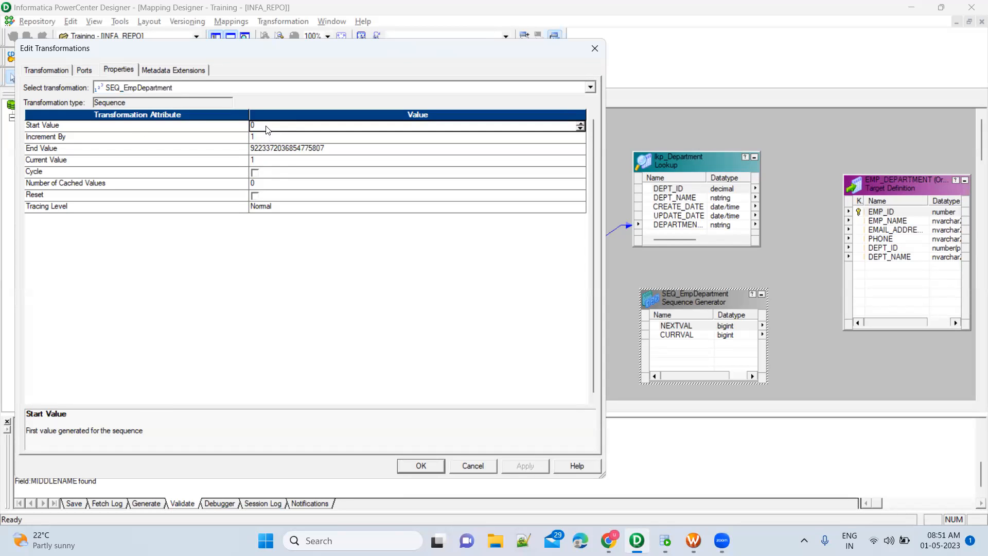
type("1")
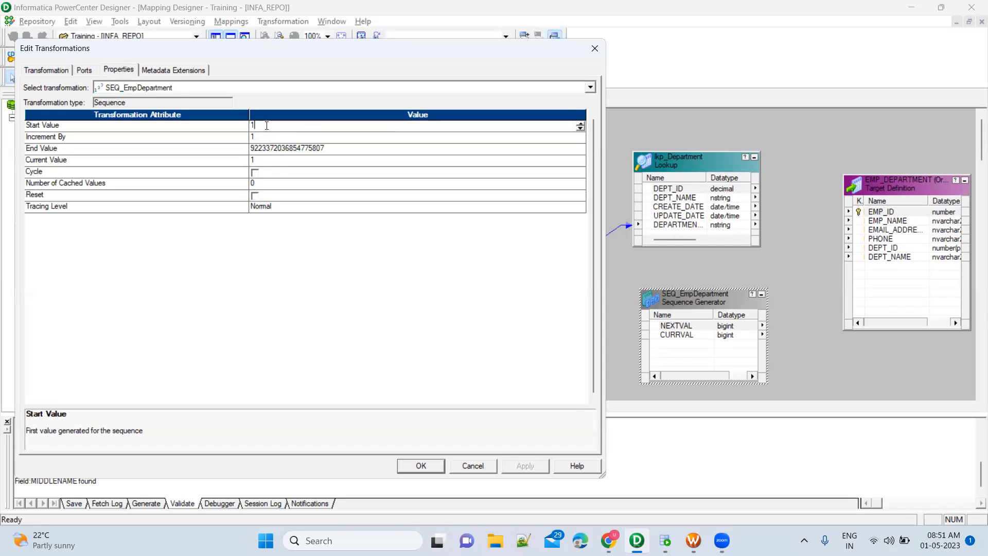
left_click(421, 466)
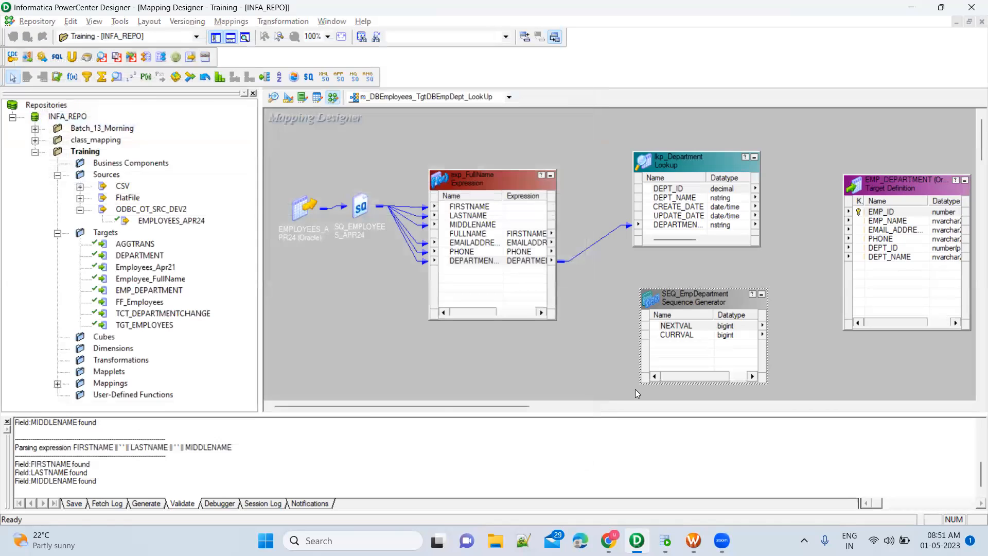
Link NEXTVAL of the SEQ_EmpDepartment sequence generator to EMP_ID in the EMP_DEPARTMENT target.
key("alt+Tab")
key("alt+Tab")
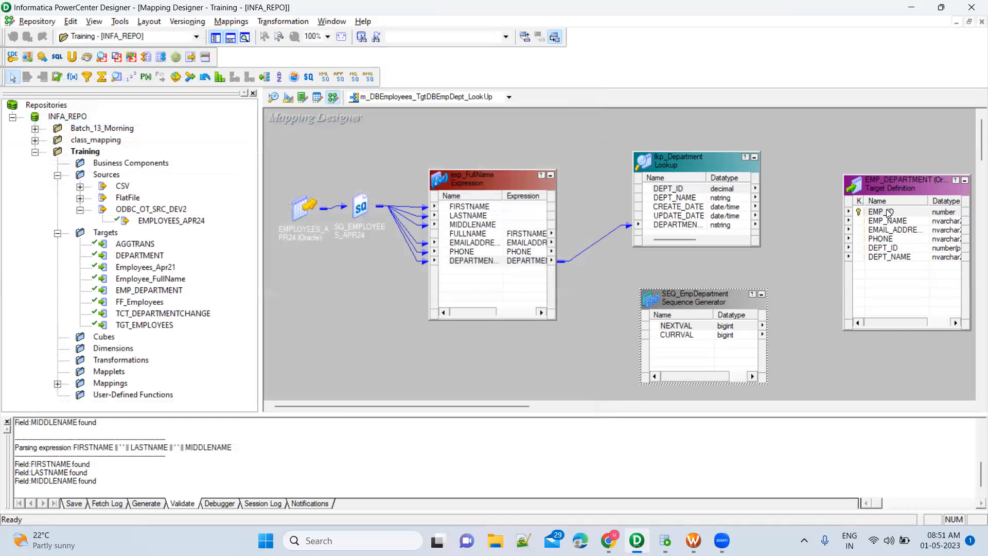
left_click(887, 212)
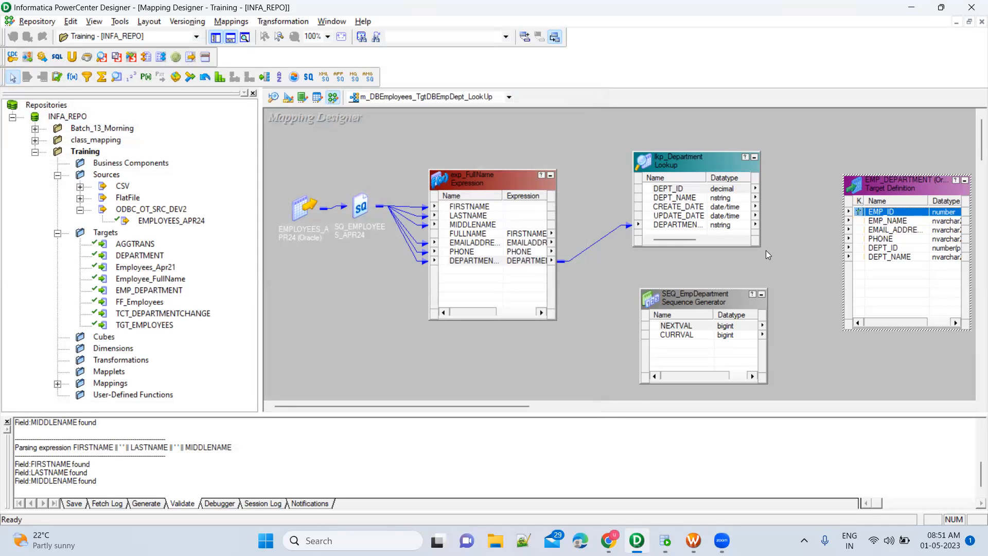
left_click(686, 188)
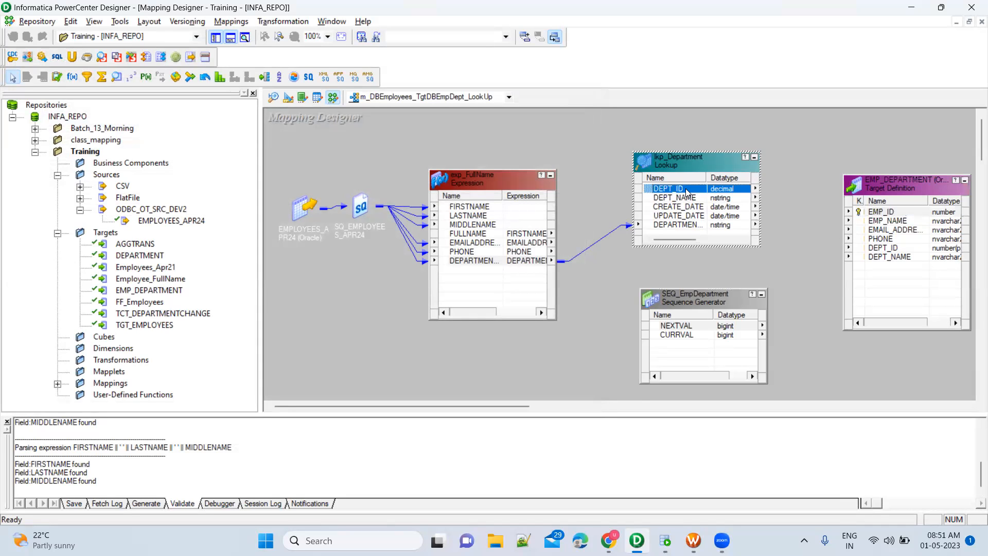
left_click(880, 214)
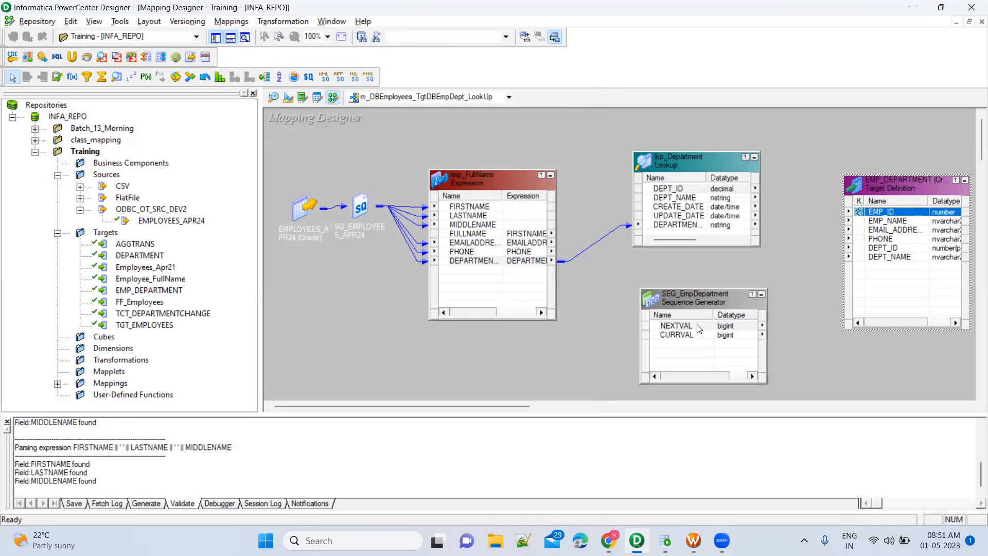
left_click(665, 327)
left_click_drag(665, 332, 884, 216)
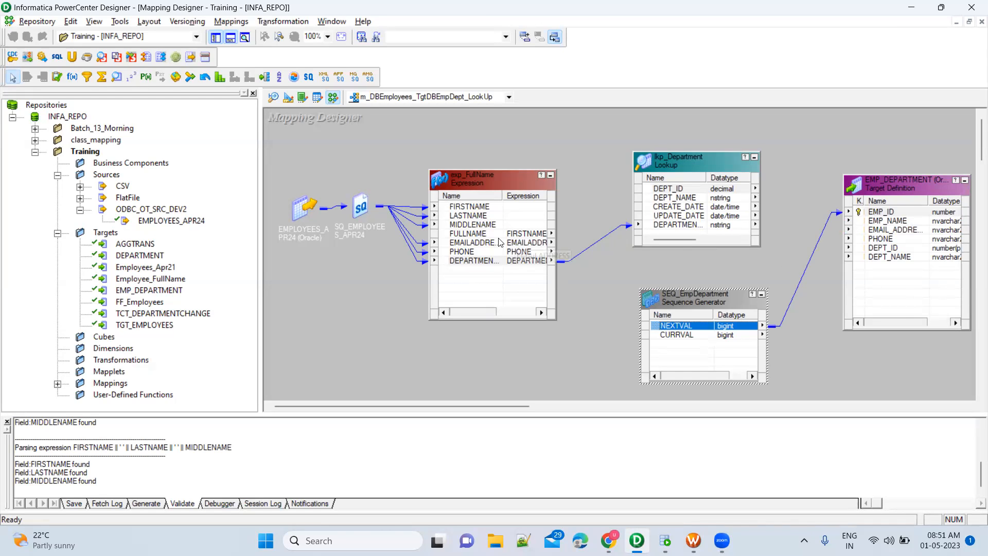
Link exp_FullName's full name, email address, phone and department name ports to EMP_NAME, email address, PHONE and DEPT_NAME in EMP_DEPARTMENT.
left_click(475, 235)
left_click_drag(444, 234, 882, 225)
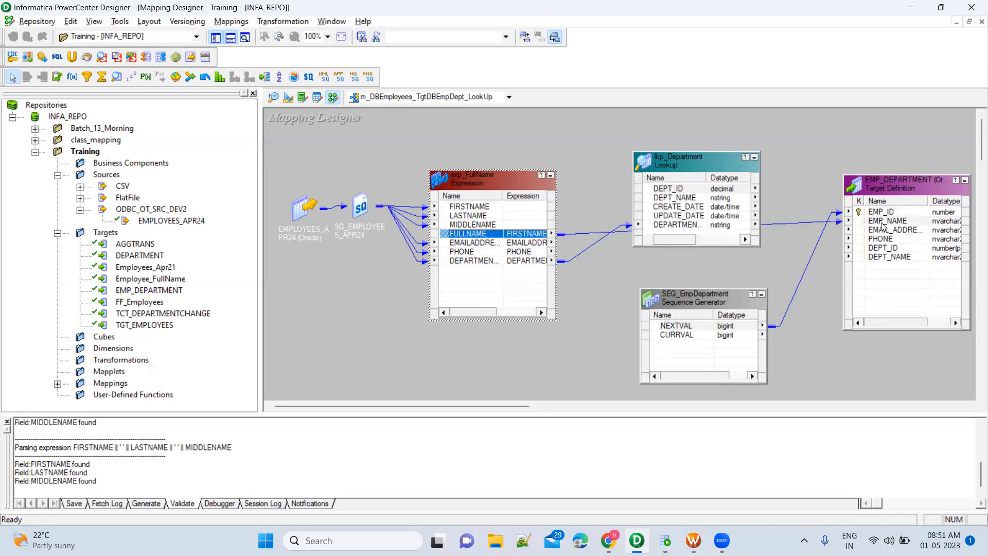
left_click(493, 244)
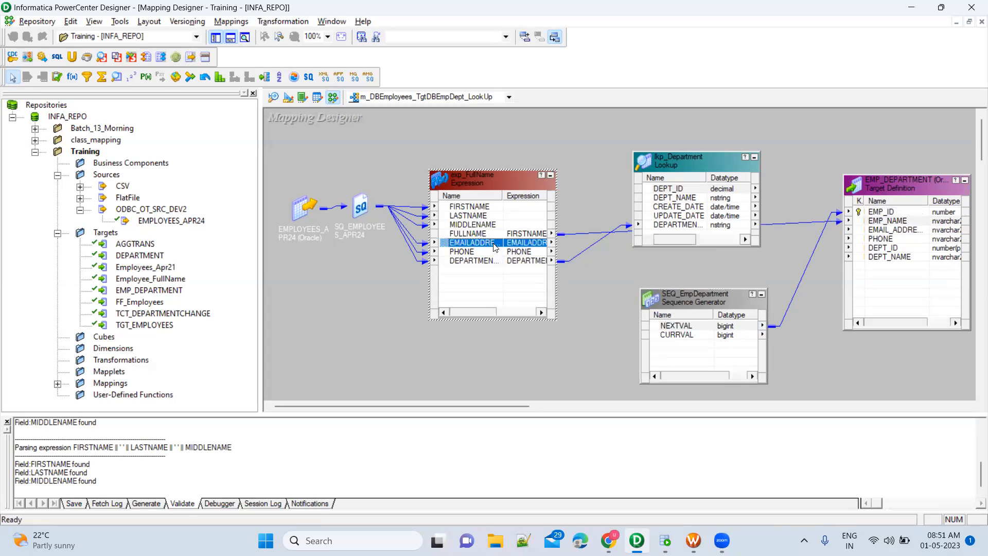
left_click_drag(444, 247, 884, 234)
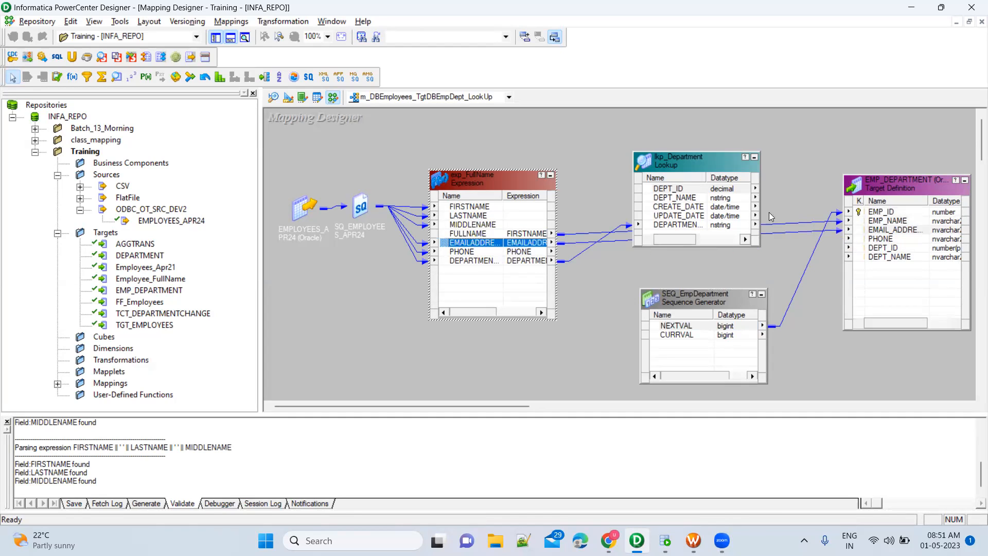
left_click(462, 252)
left_click_drag(462, 253, 897, 240)
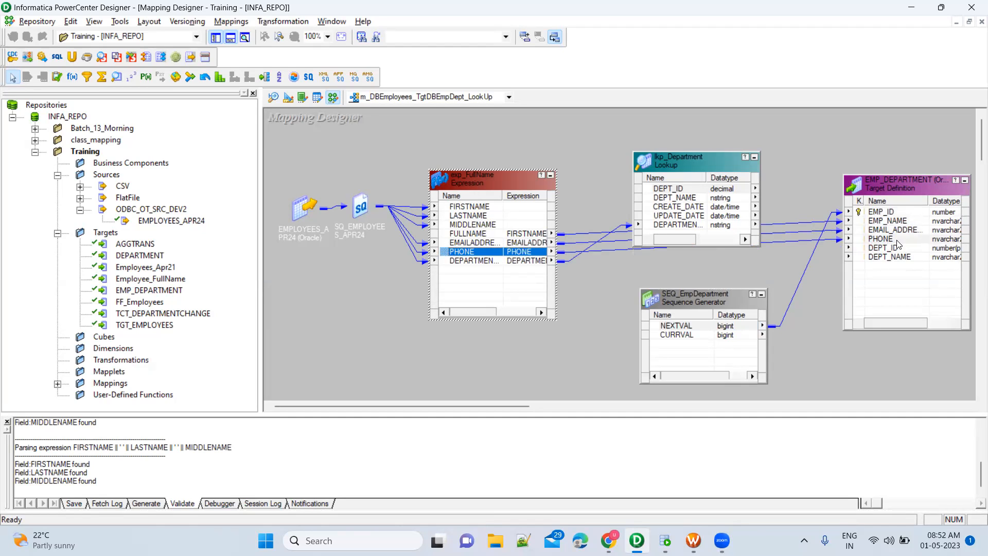
left_click(502, 261)
left_click_drag(502, 261, 893, 264)
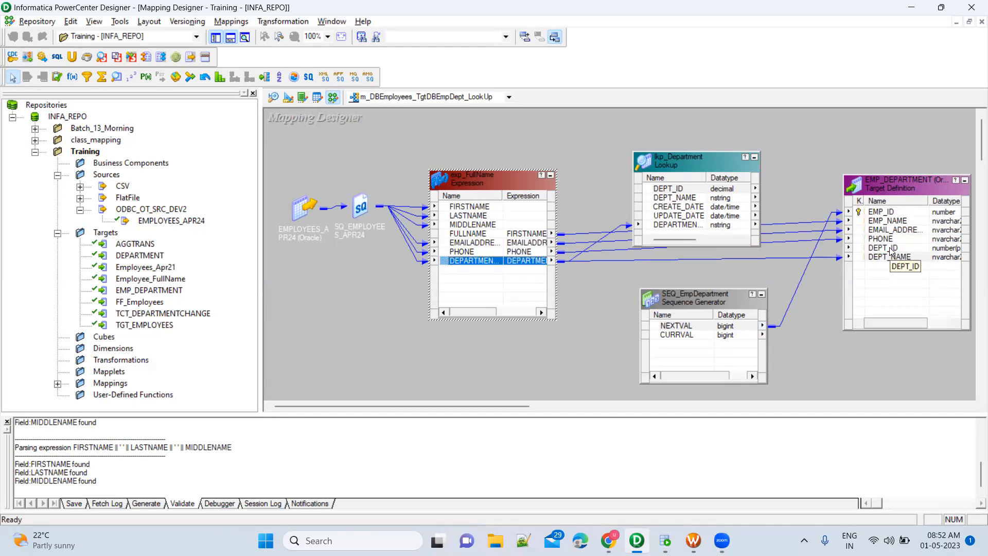
Link DEPT_ID of the lkp_Department lookup to DEPT_ID in the EMP_DEPARTMENT target.
left_click(892, 250)
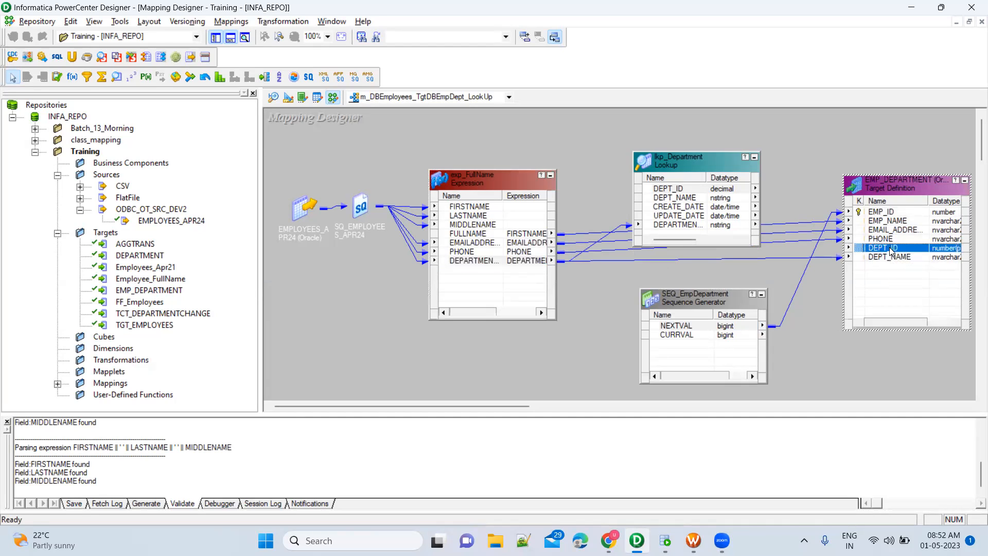
left_click(691, 190)
mouse_move(656, 191)
left_mouse_down()
mouse_move(807, 224)
mouse_move(872, 252)
left_mouse_up()
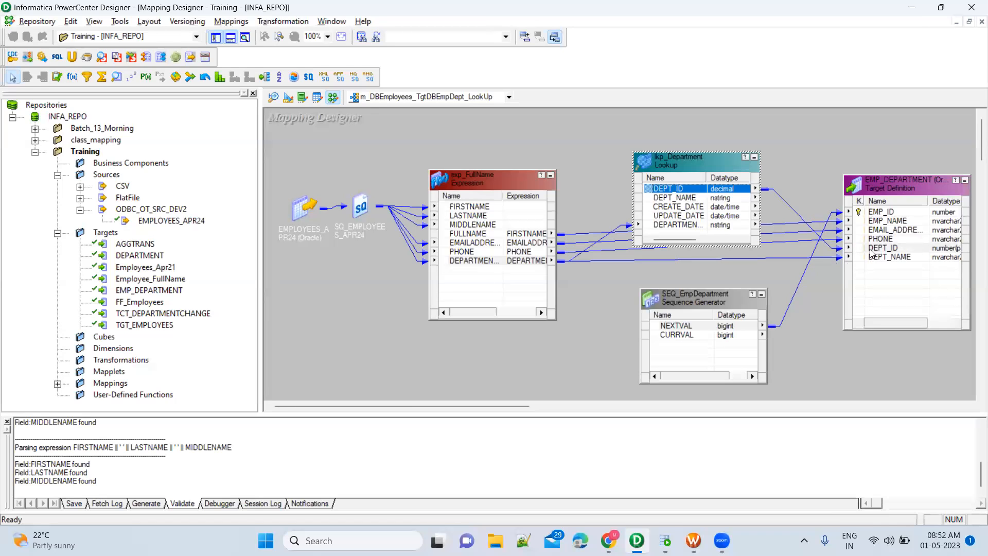
Save the m_DBEmployees_TgtDBEmpDept_LookUp mapping to the repository.
left_click(580, 196)
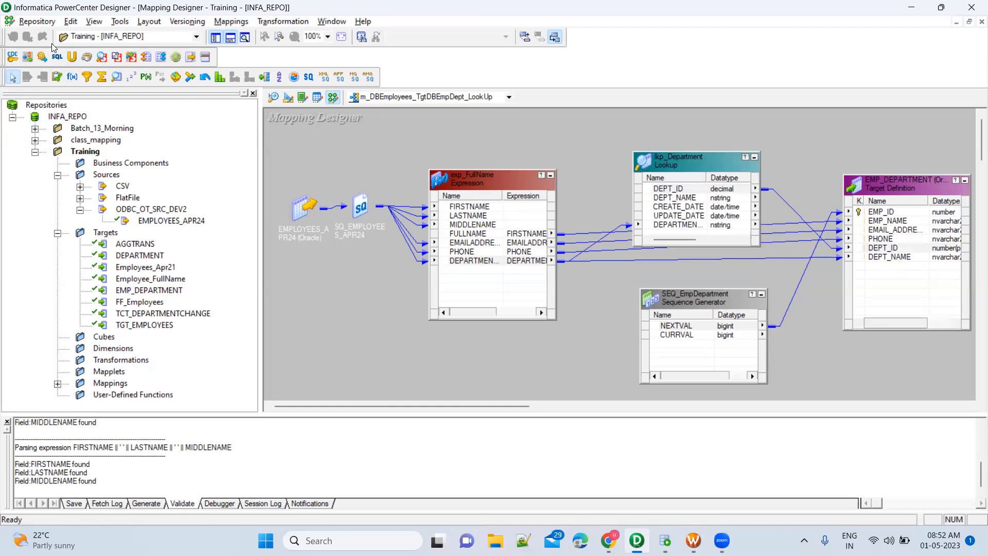
left_click(38, 23)
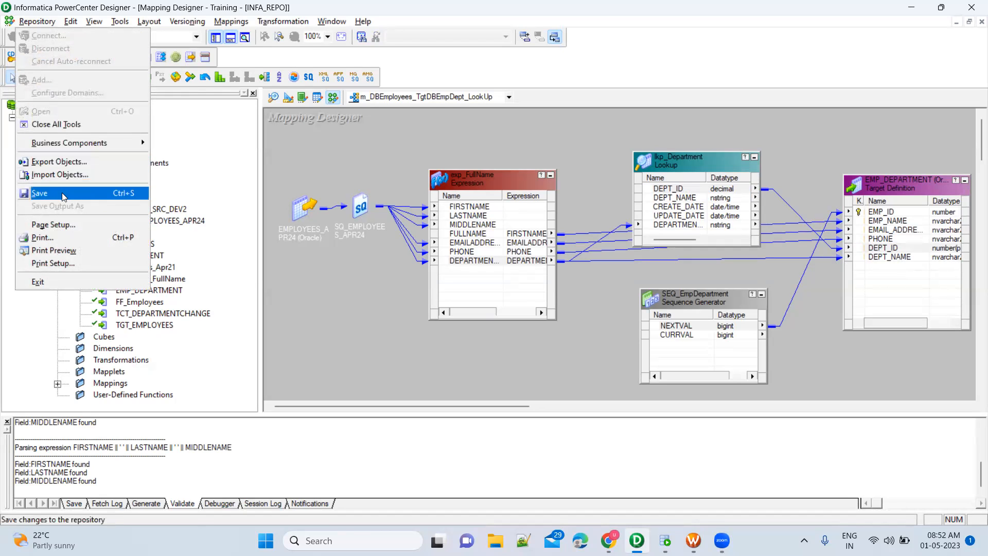
left_click(64, 196)
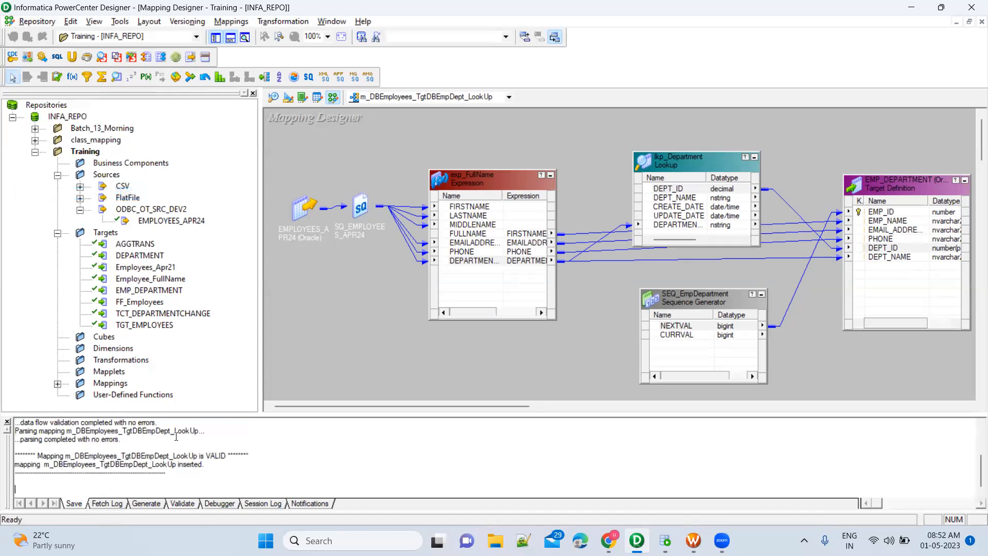
Arrange all objects of the m_DBEmployees_TgtDBEmpDept_LookUp mapping as icons.
double_click(218, 456)
right_click(364, 158)
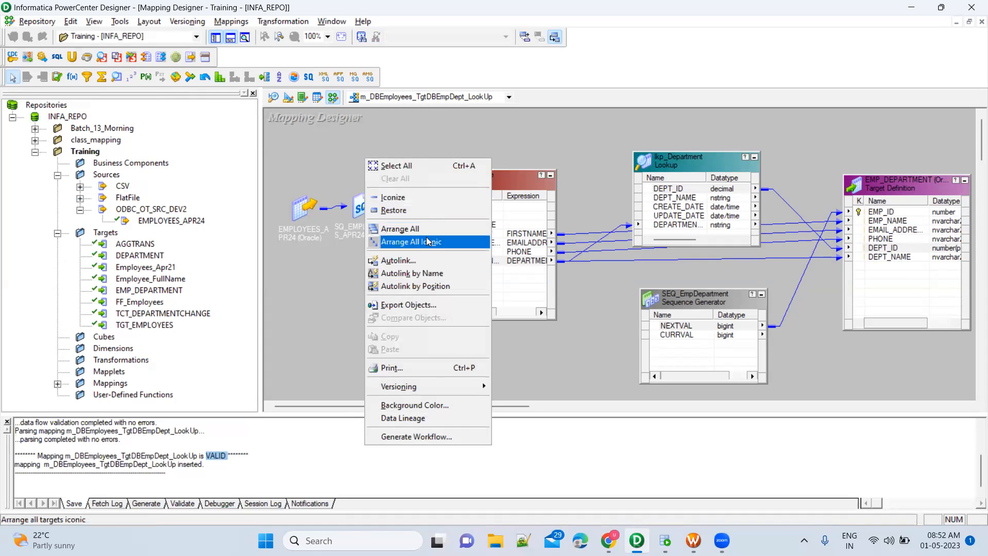
left_click(426, 241)
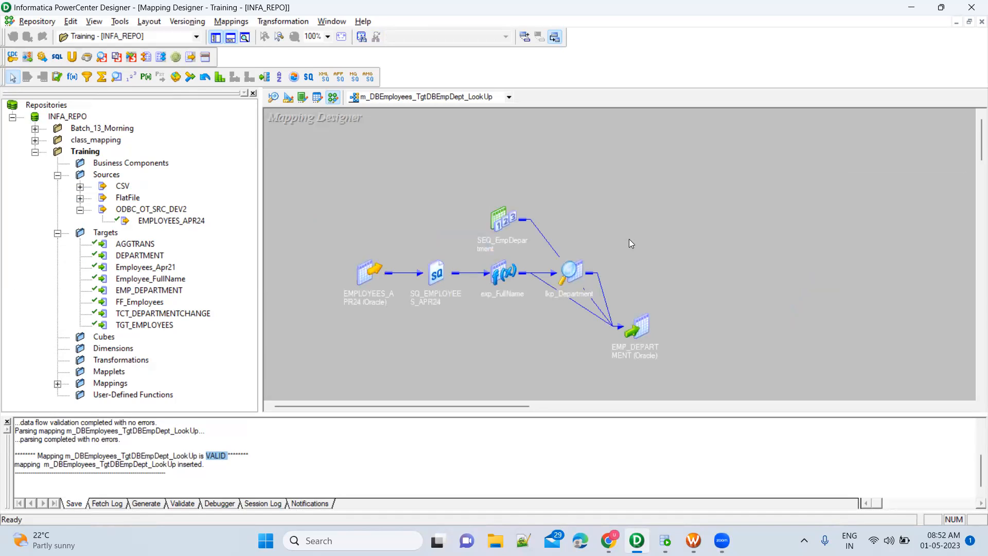
left_click_drag(327, 205, 689, 385)
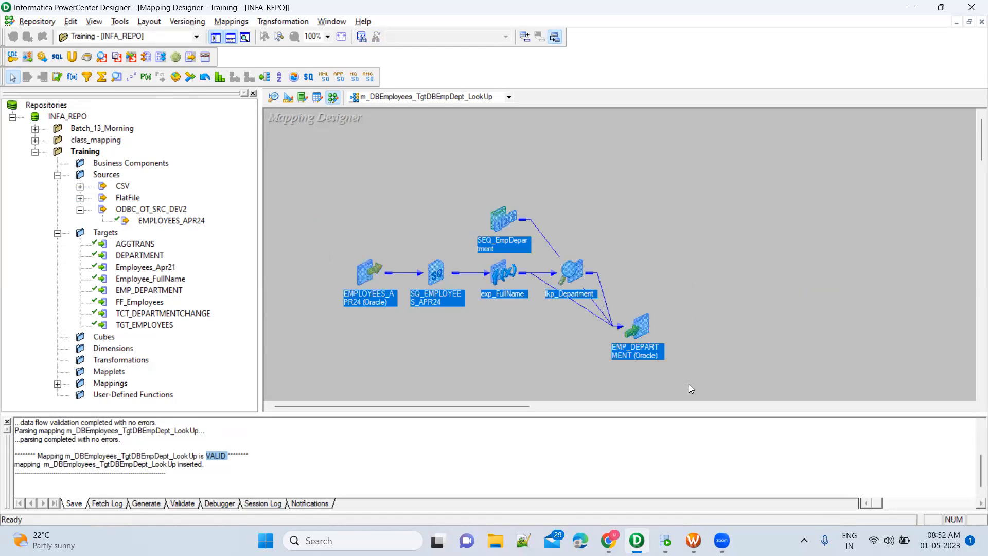
left_click(726, 283)
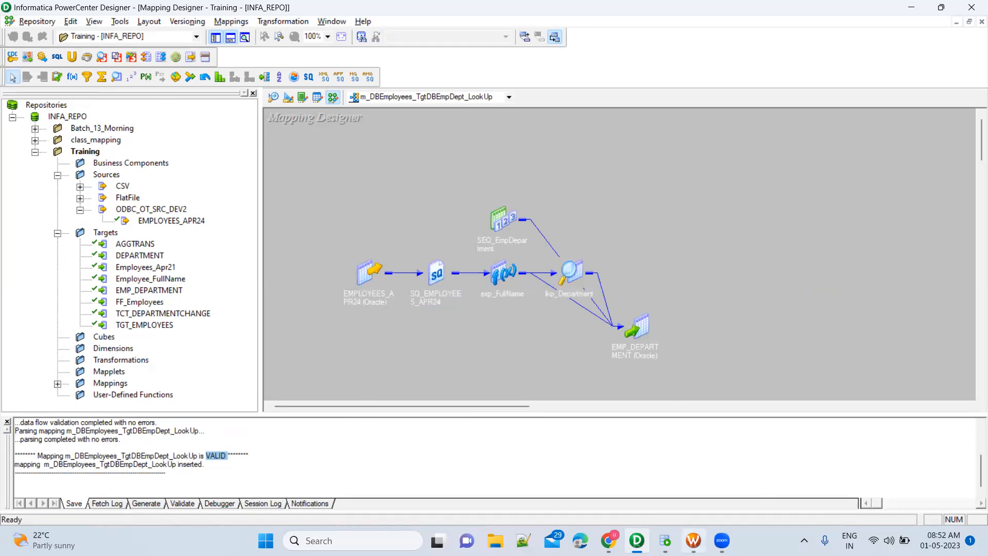
Switch to Workflow Manager and add a session for the m_DBEmployees_TgtDBEmpDept_LookUp mapping to the wf_Training_Batch2 workflow.
left_click(690, 540)
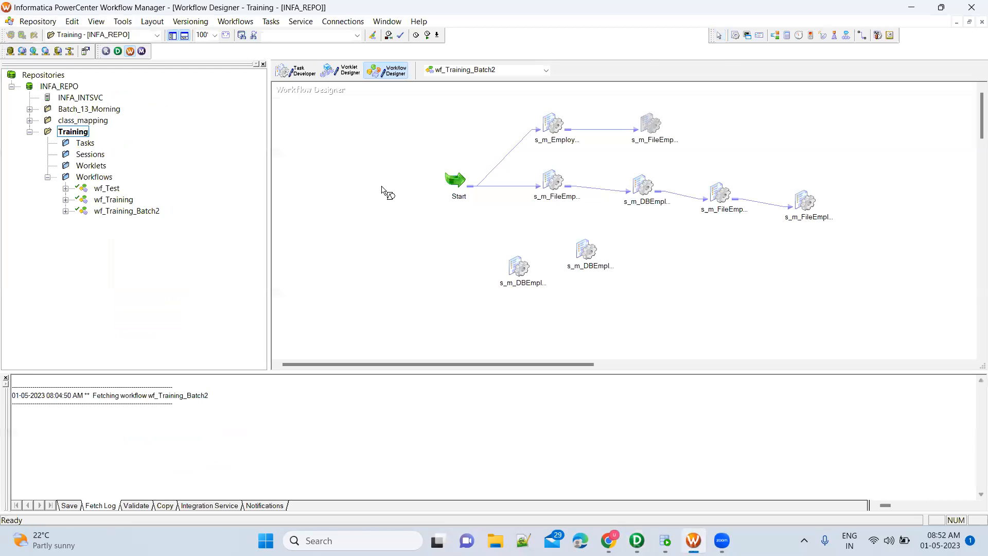
left_click(370, 203)
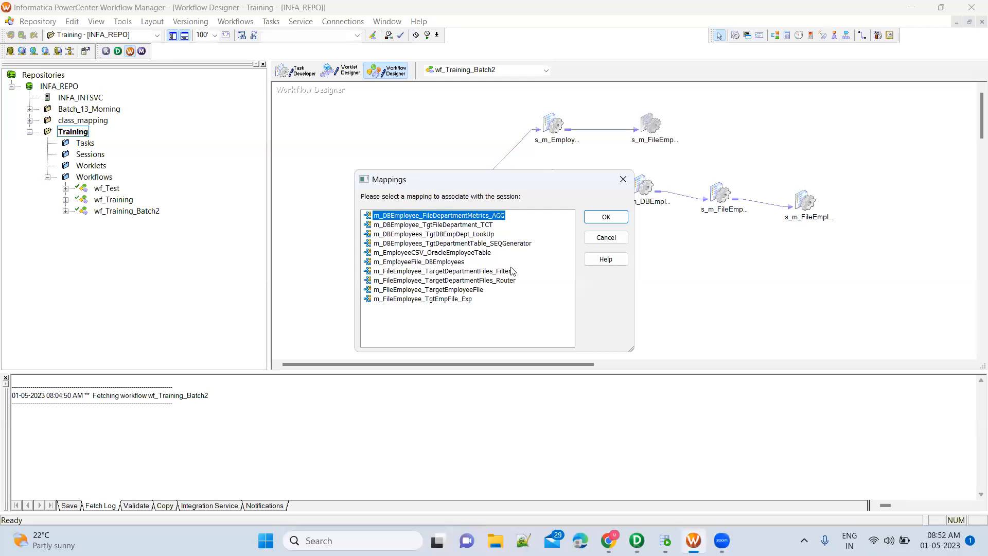
double_click(486, 234)
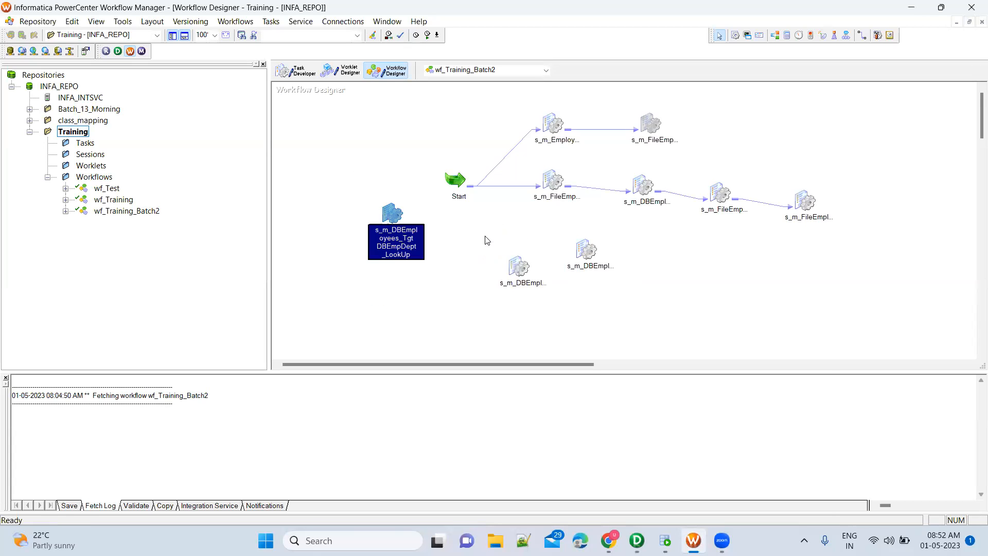
Open the source, target and transformation mapping settings of the s_m_DBEmployees_TgtDBEmpDept_LookUp session.
double_click(393, 216)
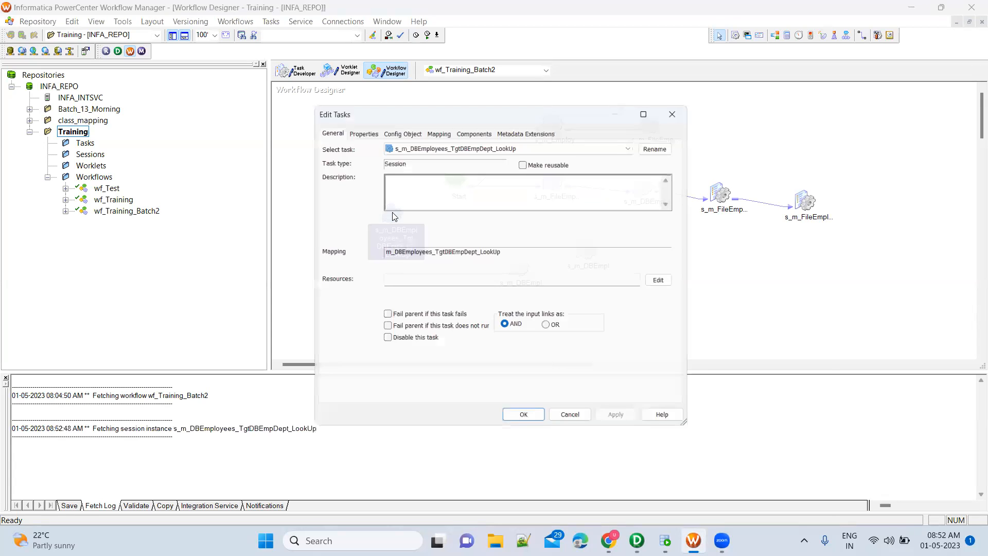
left_click(437, 129)
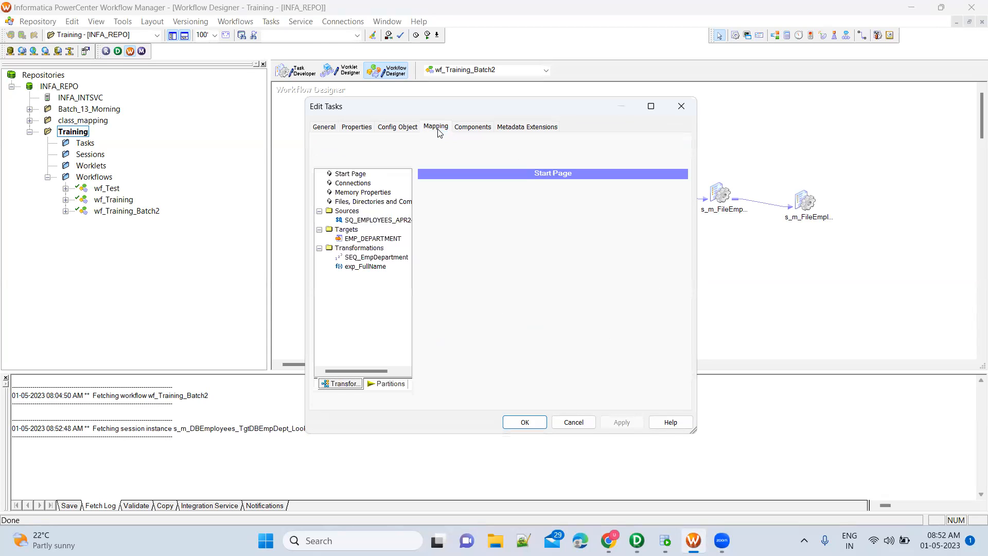
Review the reader, connection and properties of the SQ_EMPLOYEES_APR24 source in the session mapping.
left_click(377, 220)
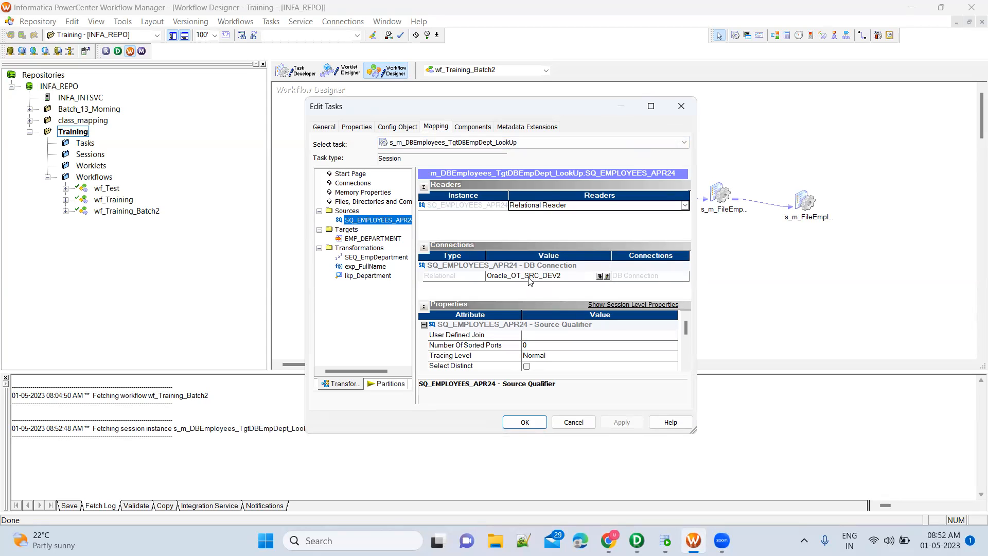
left_click(687, 365)
left_click(687, 365)
left_click(686, 365)
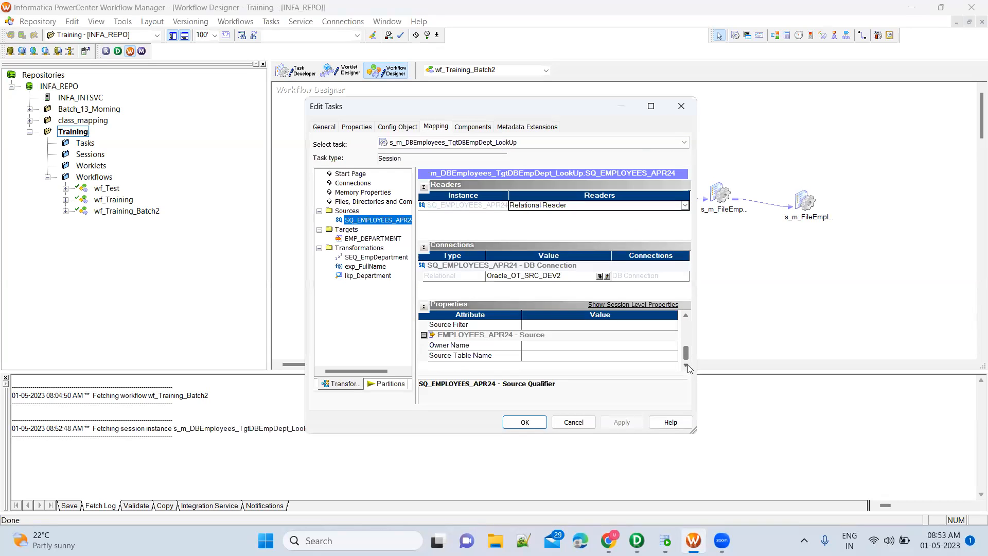
Set the target load type of the EMP_DEPARTMENT target to Normal.
left_click(381, 239)
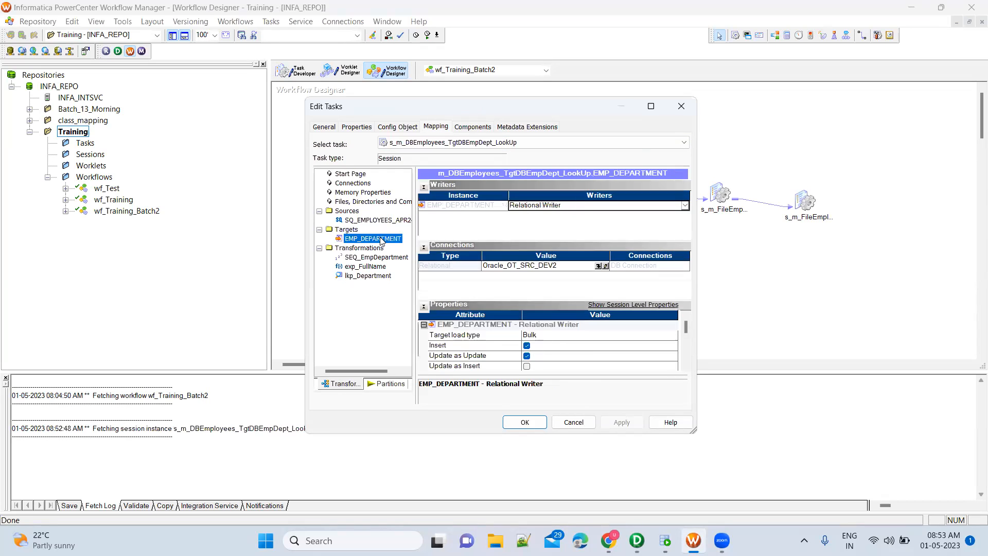
left_click(560, 335)
left_click(558, 333)
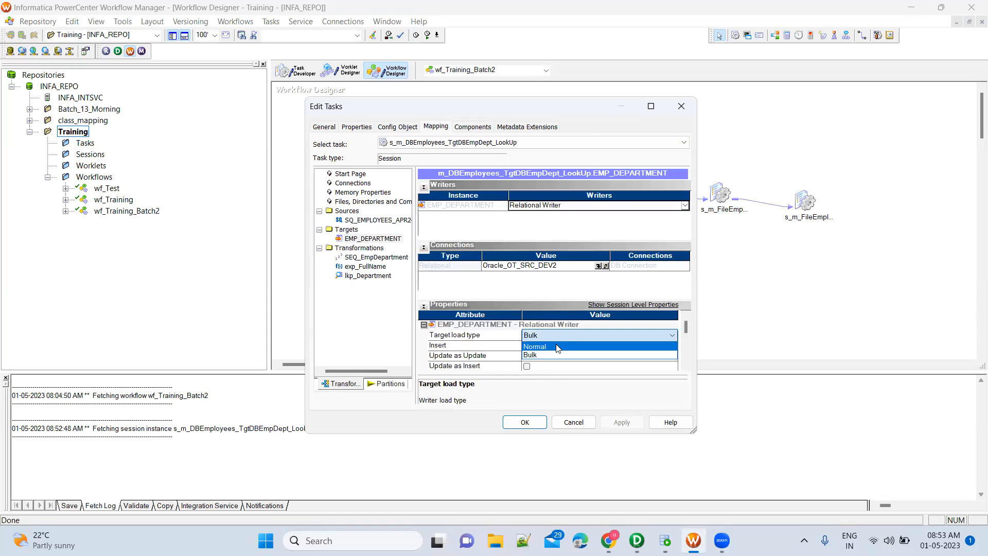
left_click(558, 346)
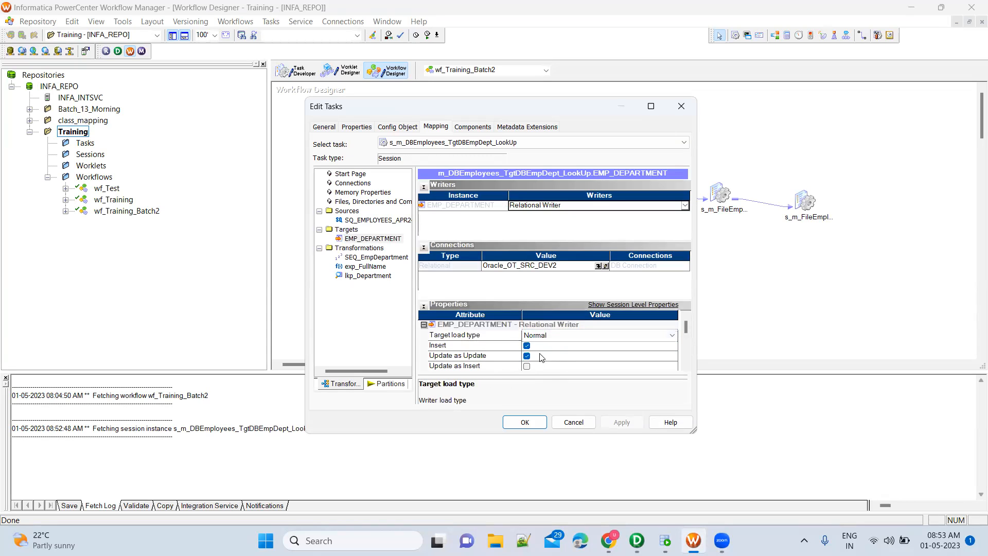
Examine the remaining writer properties of the EMP_DEPARTMENT target down to the Target Table Name attribute.
left_click(686, 366)
left_click(686, 366)
left_click(686, 365)
left_click(686, 366)
left_click(686, 365)
left_click(686, 365)
left_click(686, 365)
left_click(686, 365)
left_click(687, 366)
left_click(686, 366)
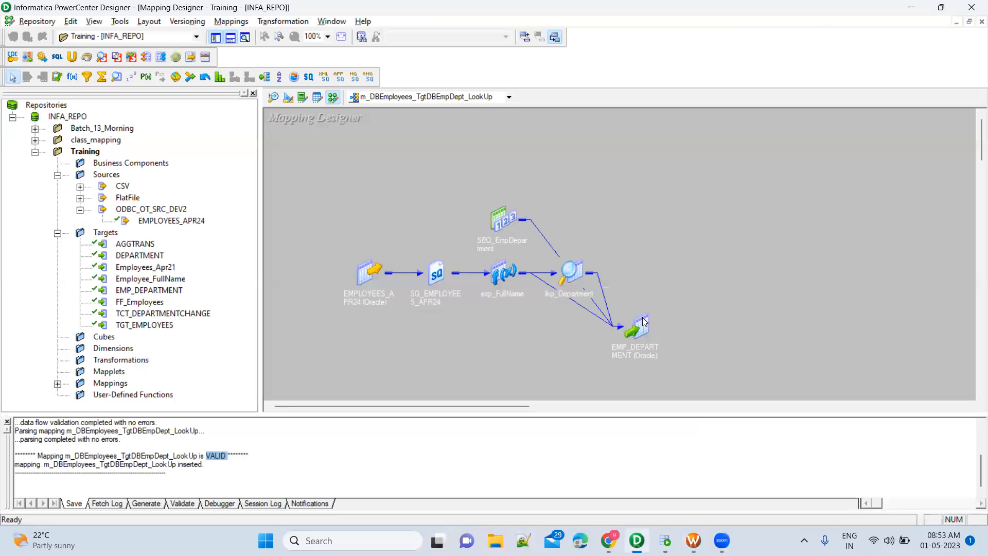
In PowerCenter Designer, inspect the EMP_DEPARTMENT table's general settings in Target Designer and close them without changes.
left_click(643, 321)
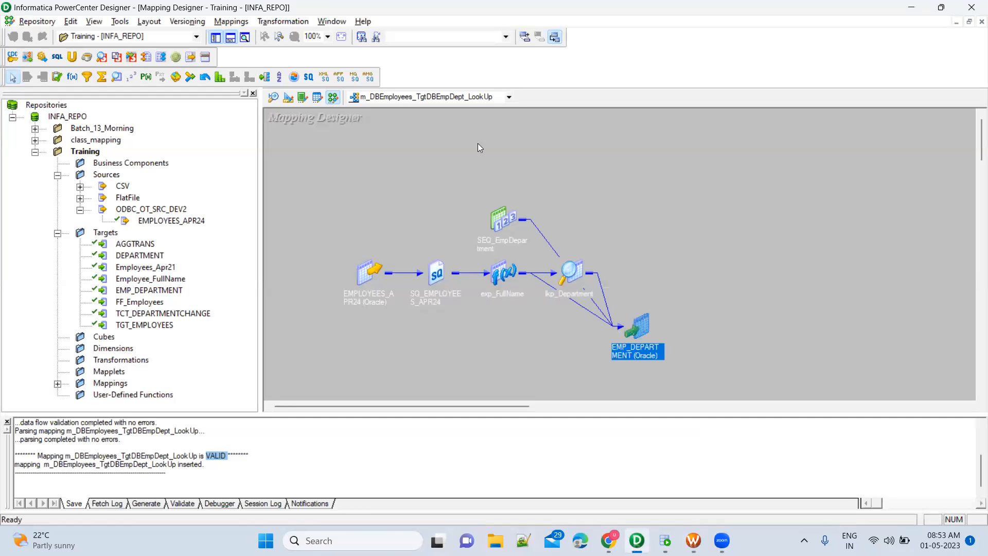
left_click(287, 101)
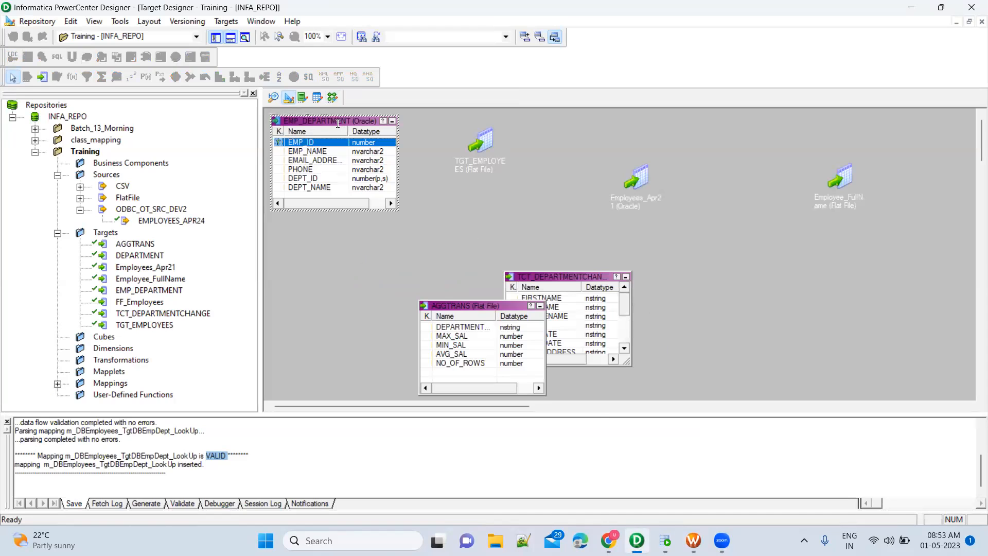
double_click(337, 127)
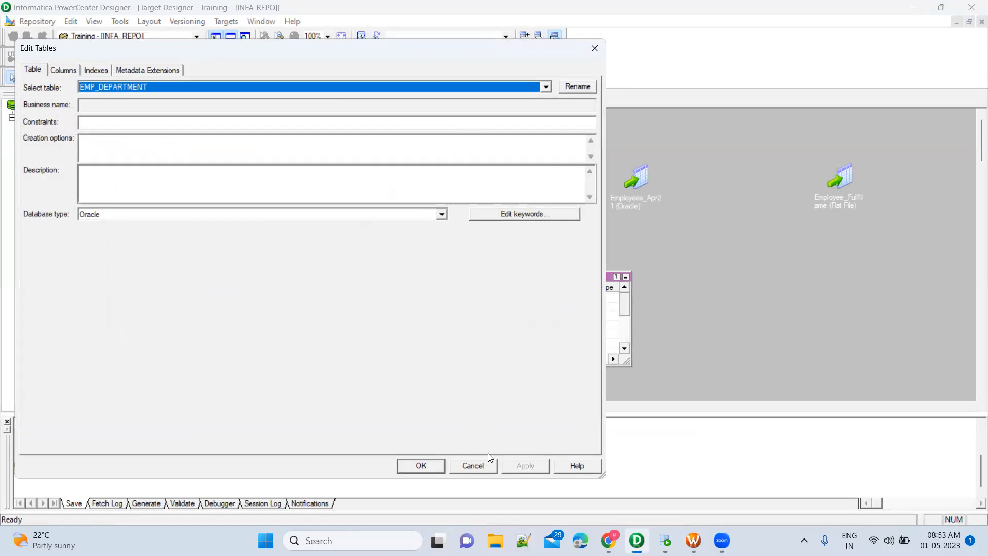
left_click(487, 467)
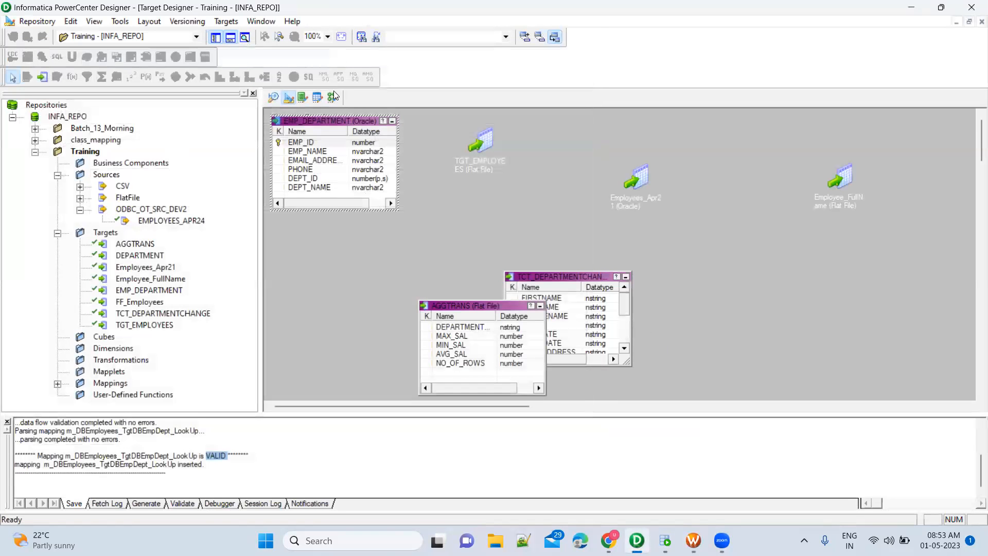
Return to the m_DBEmployees_TgtDBEmpDept_LookUp mapping and check the target table name of its EMP_DEPARTMENT target definition.
left_click(333, 97)
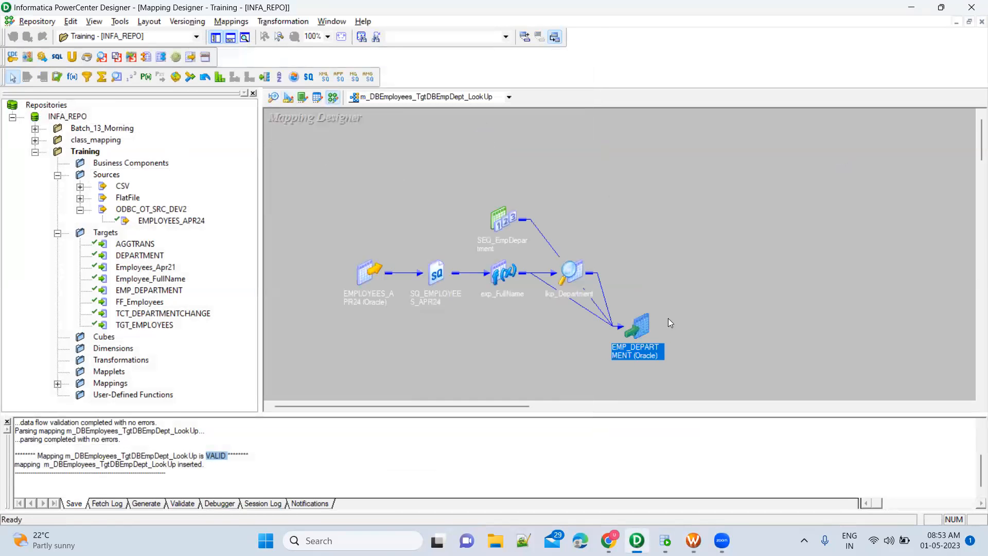
double_click(642, 330)
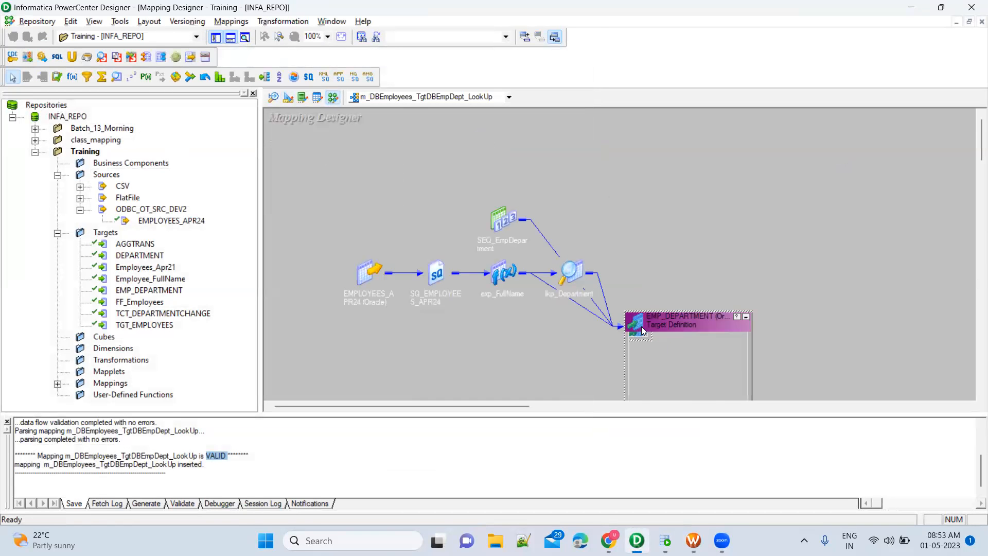
double_click(683, 321)
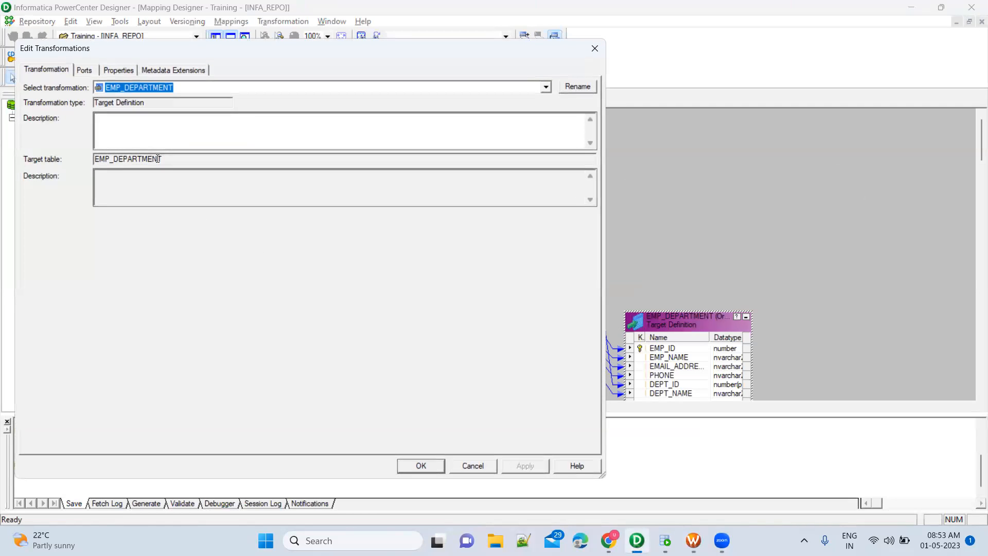
left_click_drag(170, 160, 89, 156)
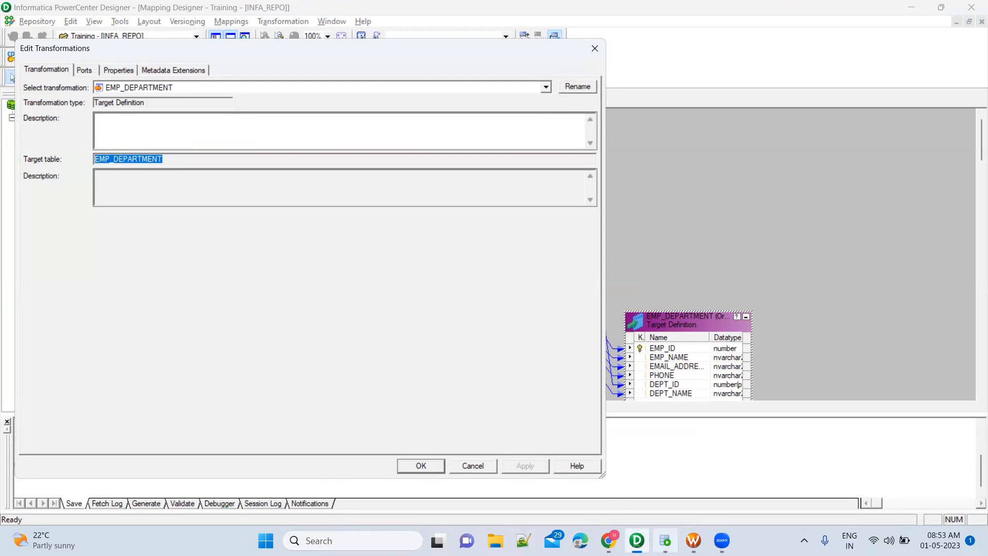
Switch to Oracle SQL Developer and check the table name in the CREATE TABLE EMP_DEPARTMENT statement.
left_click(665, 540)
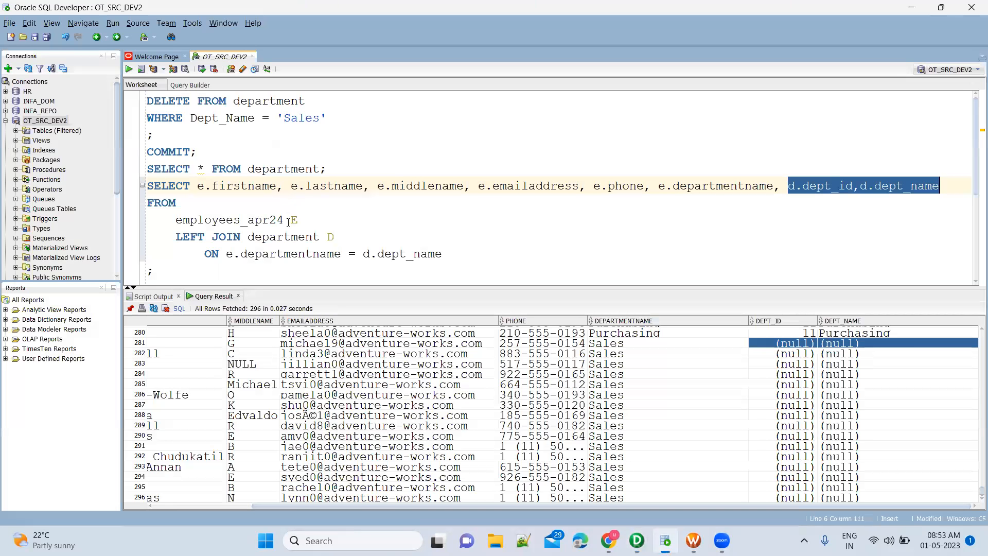
scroll(272, 175, "down", 3)
double_click(312, 151)
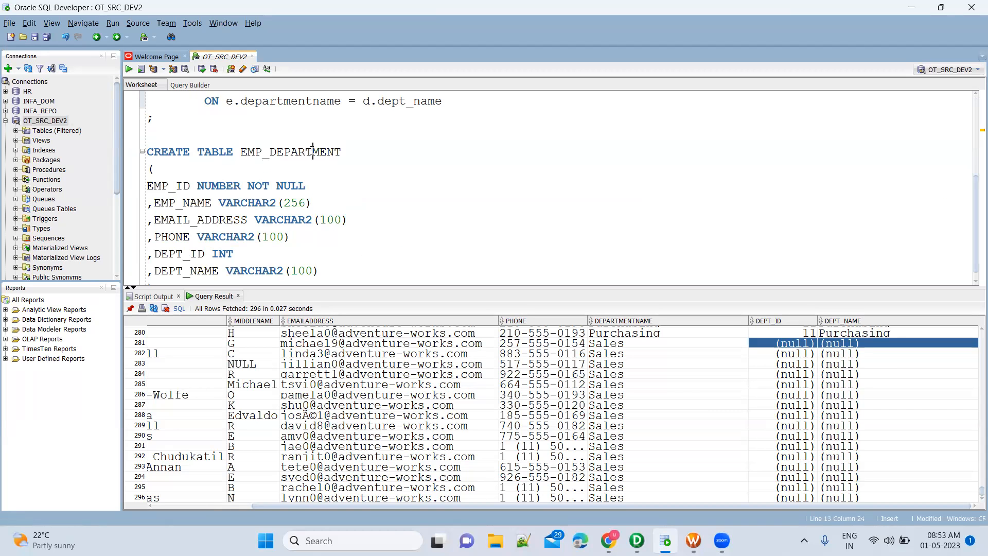
key("alt+Tab")
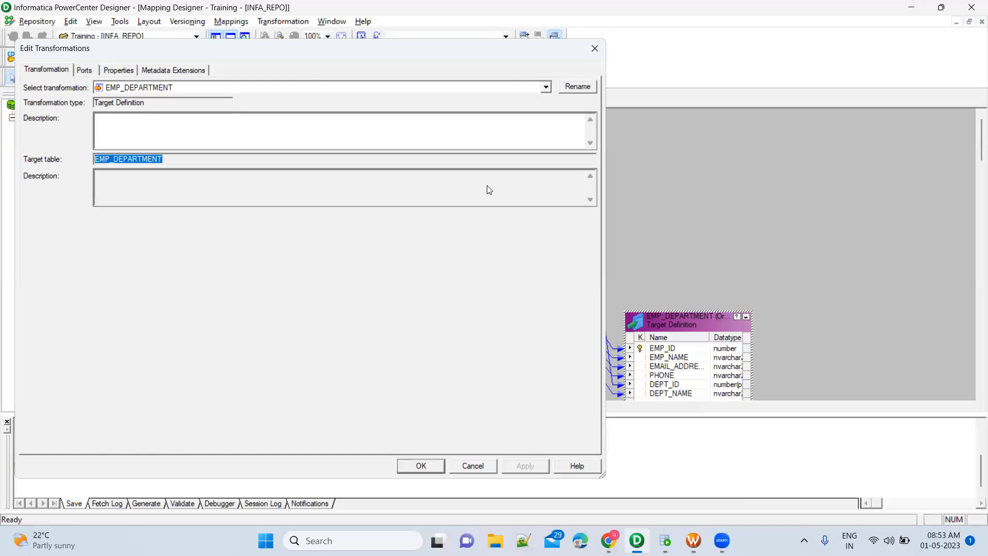
Close the target definition in Designer and compare the session's Target Table Name attribute in Workflow Manager with the table name in SQL Developer.
key("Escape")
left_click(693, 541)
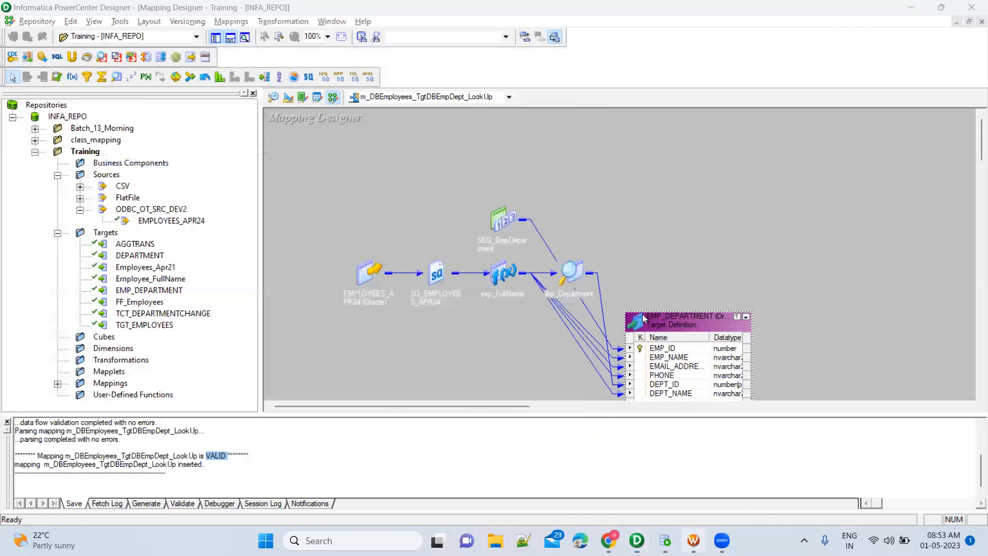
left_click(600, 368)
scroll(600, 368, "down", 1)
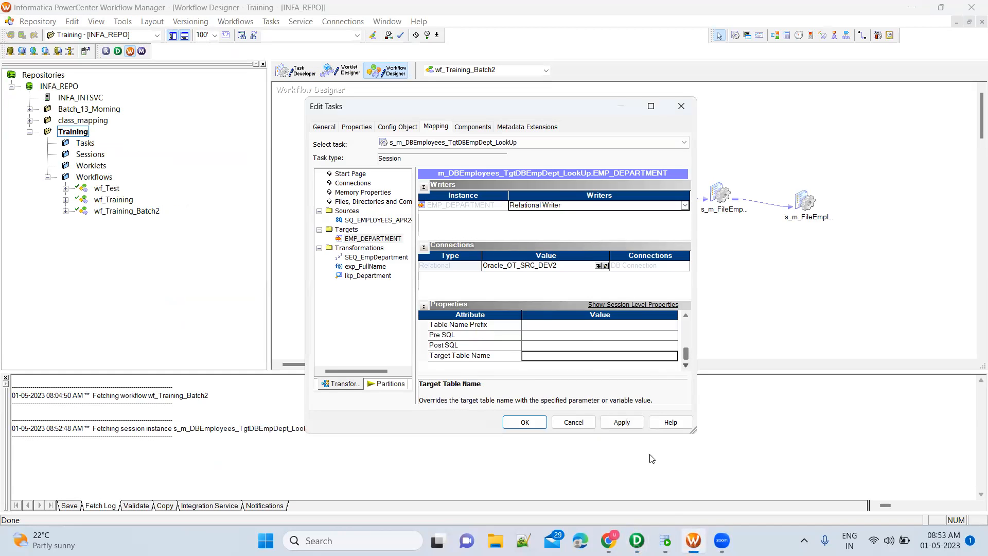
left_click(665, 540)
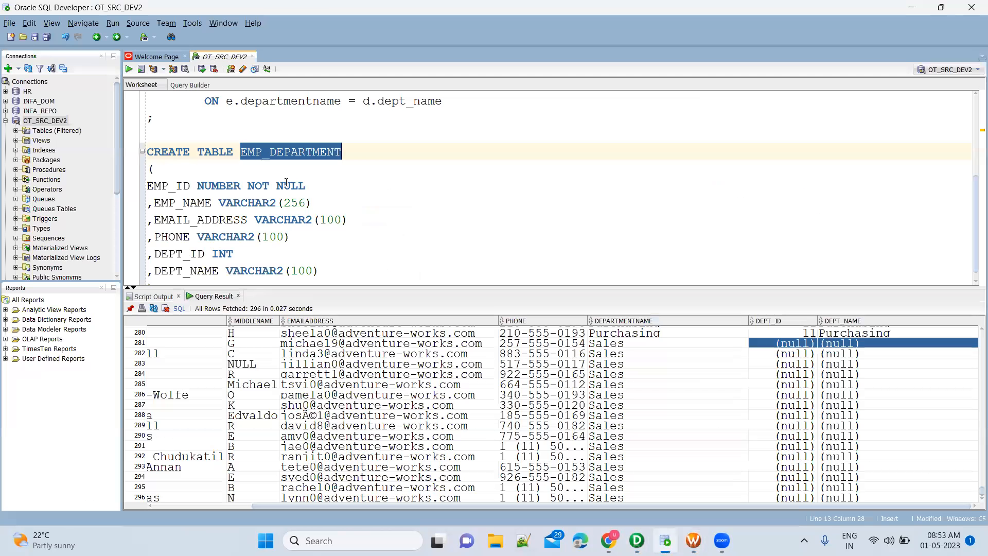
key("alt+Tab")
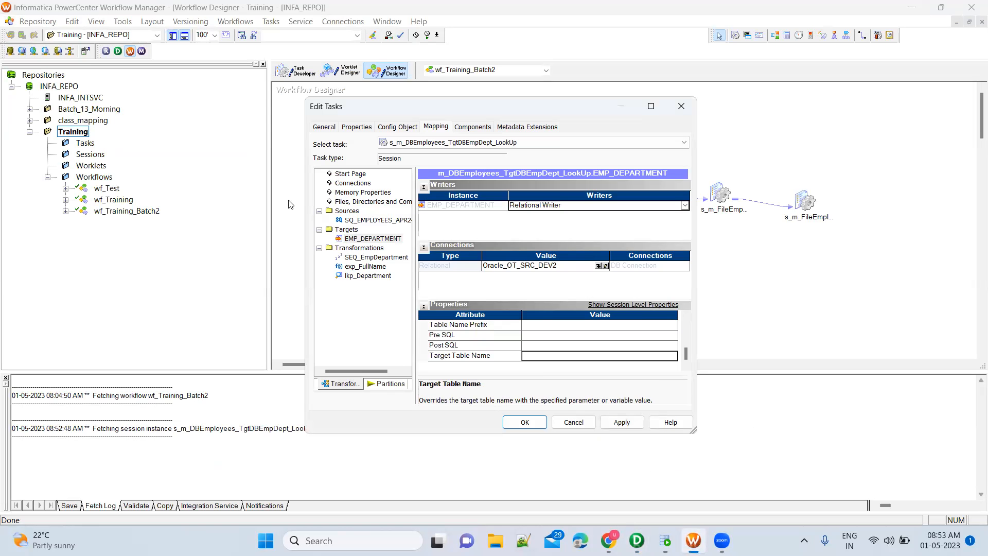
Apply the session's mapping changes, save the wf_Training_Batch2 workflow and check its validation result.
left_click(622, 422)
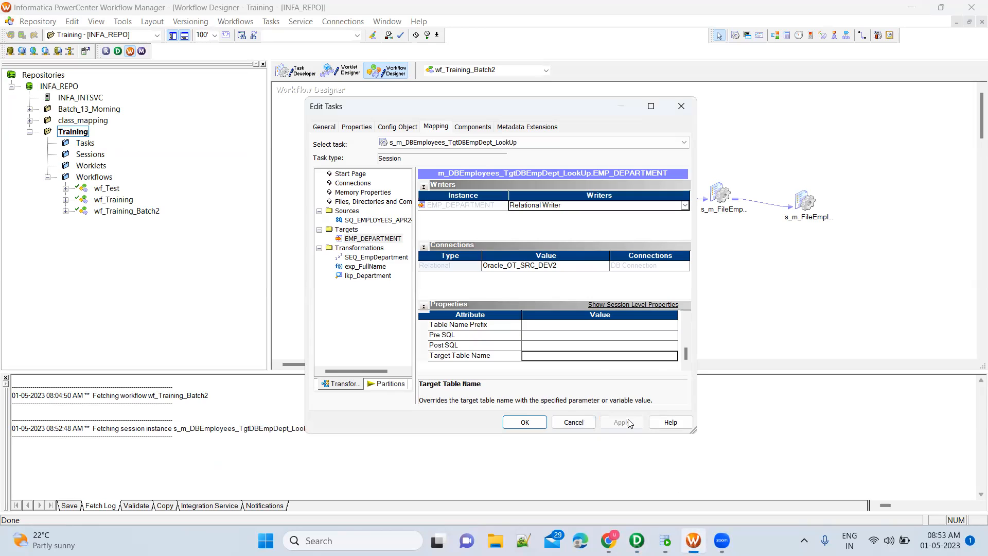
left_click(535, 428)
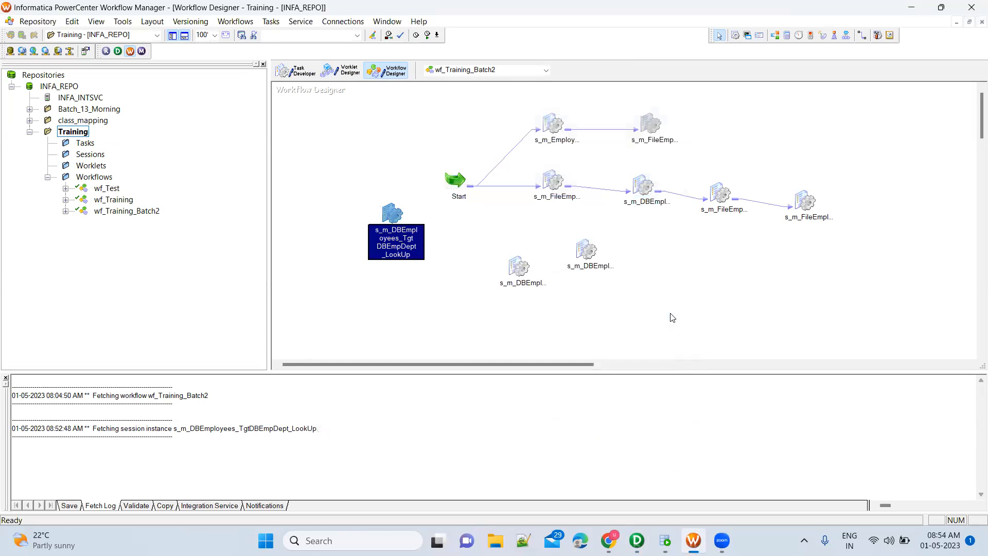
key("ctrl+s")
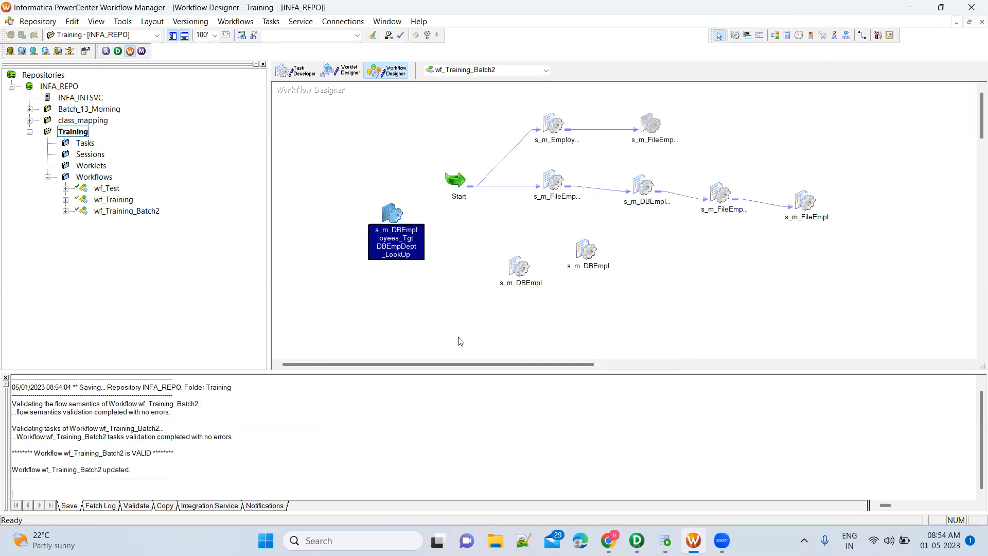
double_click(134, 453)
left_click(430, 284)
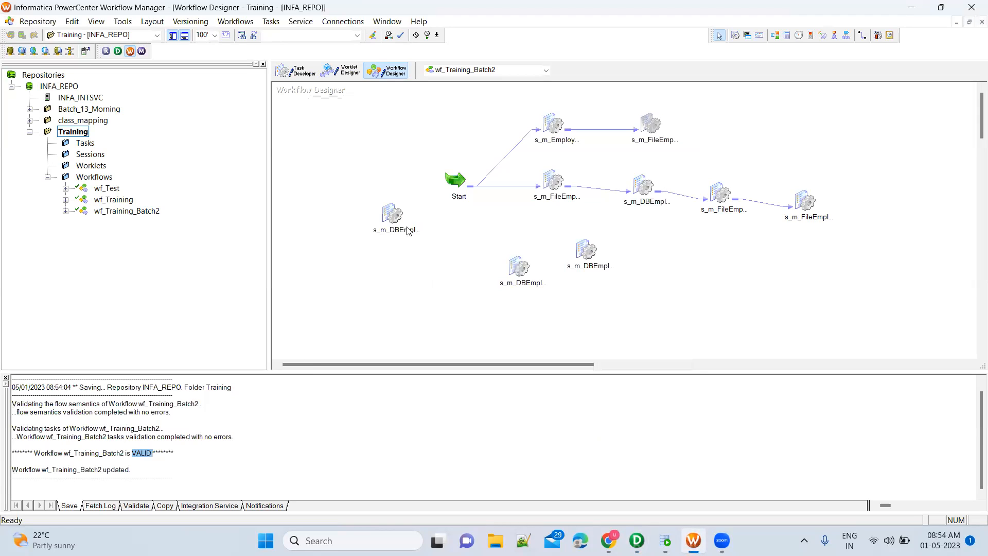
Start the s_m_DBEmployees_TgtDBEmpDept_LookUp session task on its own and open its run details in Workflow Monitor.
left_click(393, 218)
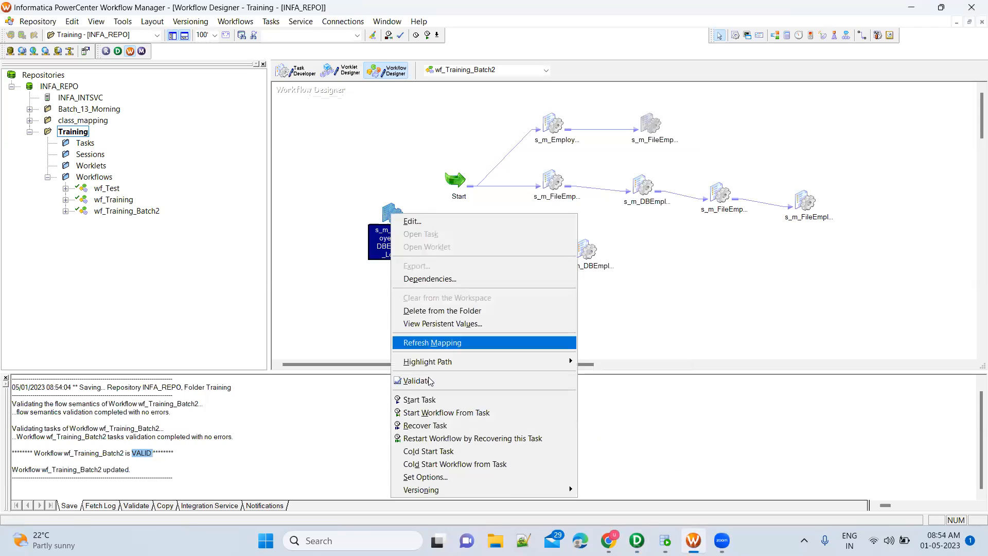
left_click(420, 400)
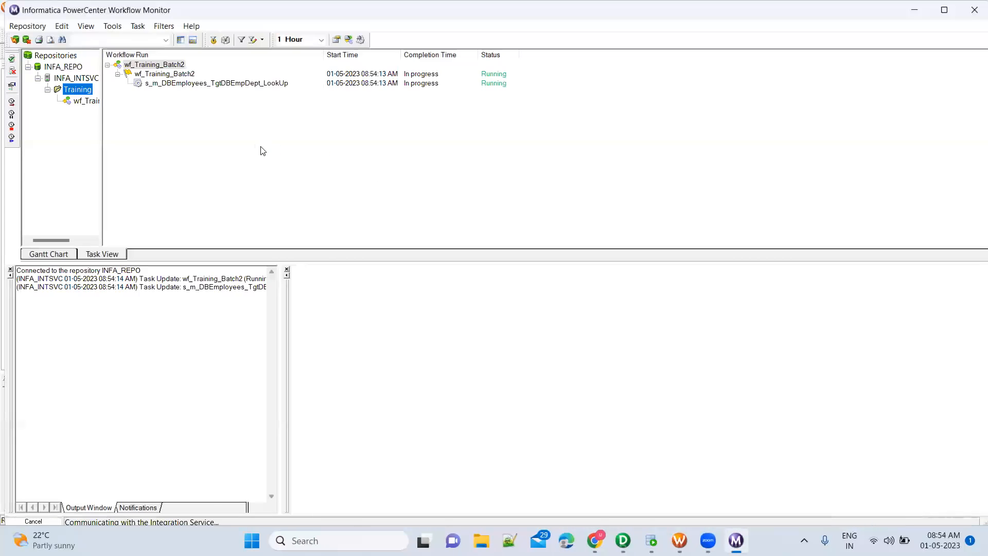
left_click(270, 85)
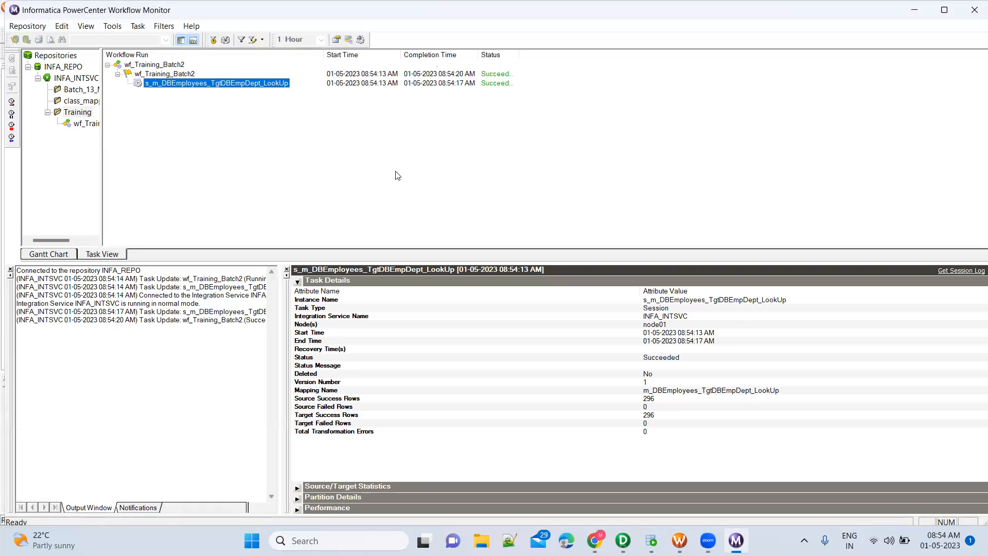
Examine the source/target statistics of the session run for the SQ_EMPLOYEES_APR24 source and the EMP_DEPARTMENT target.
left_click(298, 282)
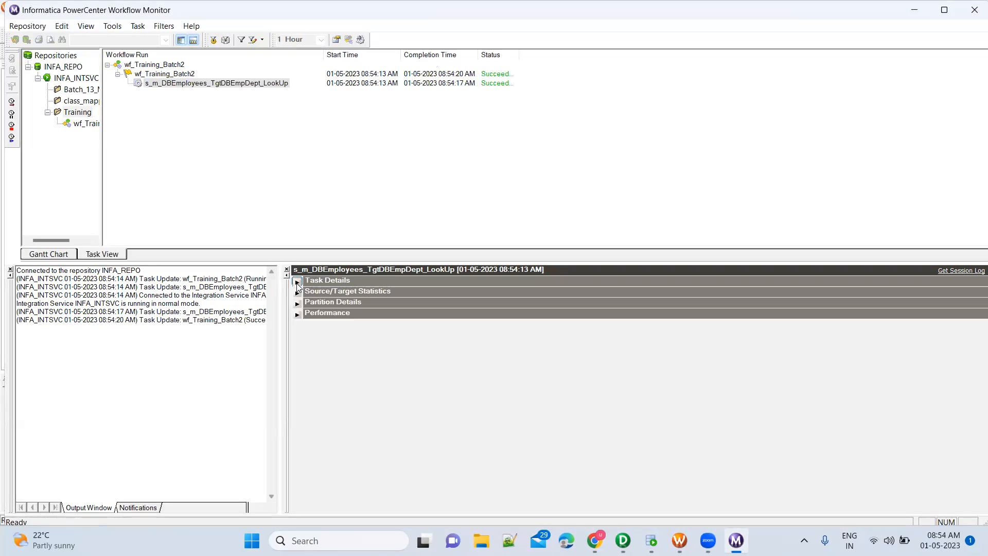
left_click(297, 292)
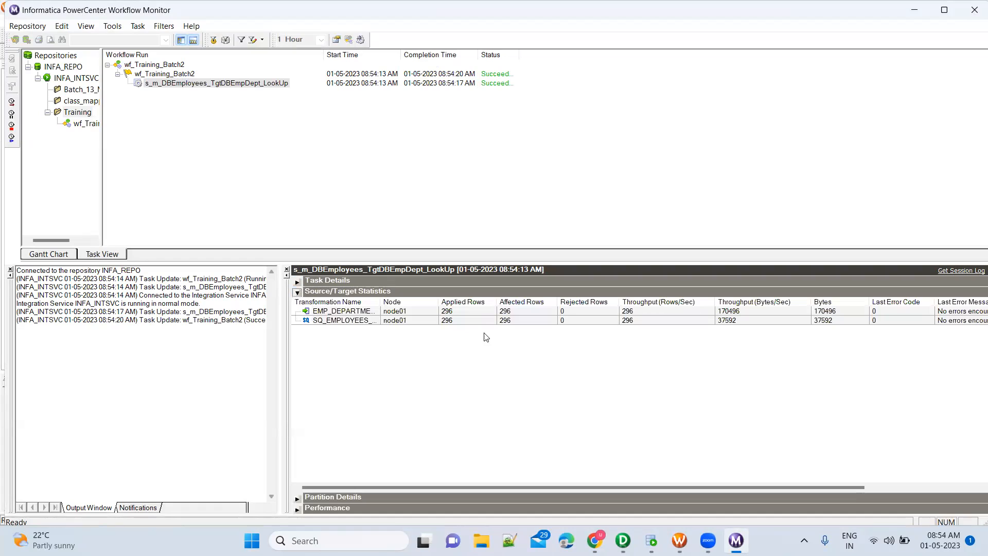
left_click(473, 321)
left_click(473, 313)
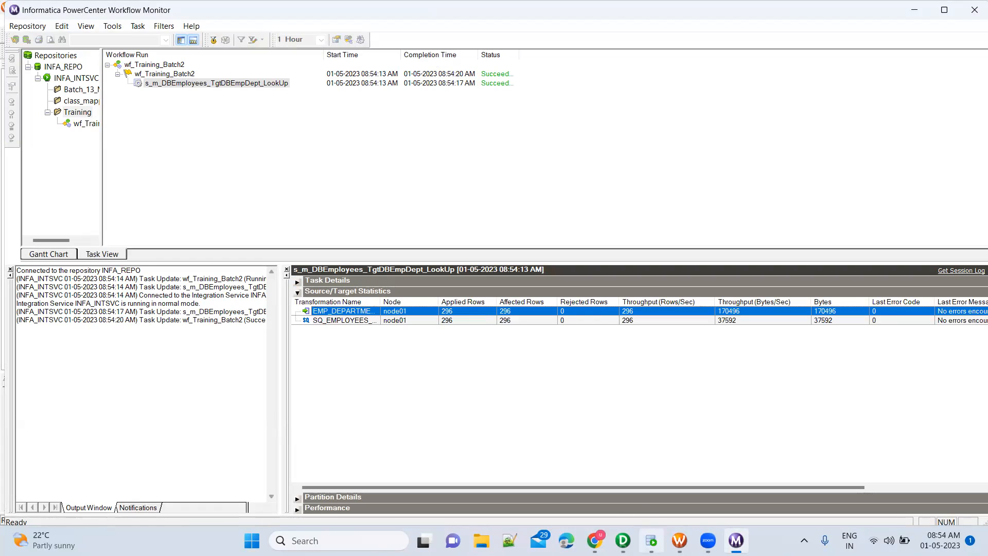
Switch to SQL Developer, add the query SELECT * FROM EMP_DEpartment above the CREATE TABLE statement and run it.
left_click(651, 540)
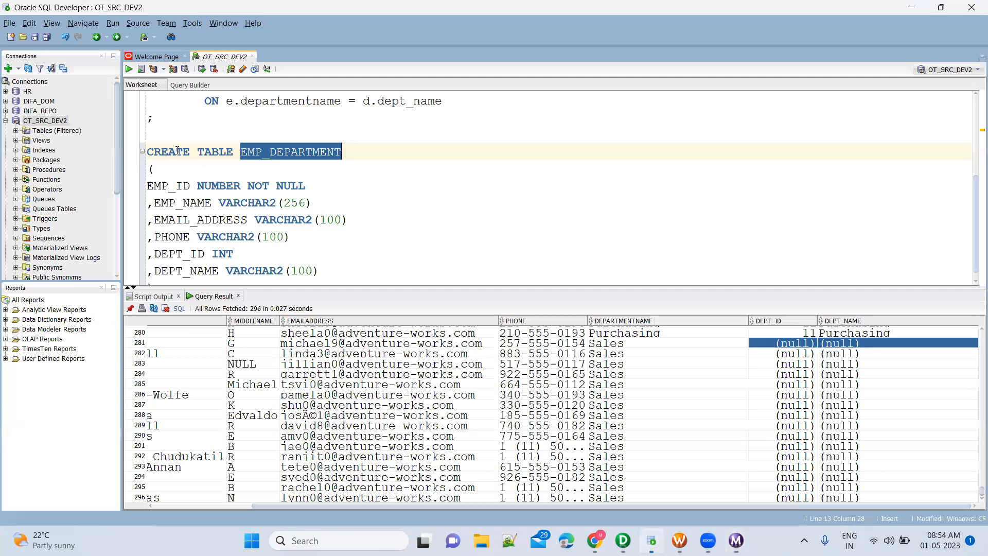
left_click(171, 139)
key("Return")
key("Return")
type(";")
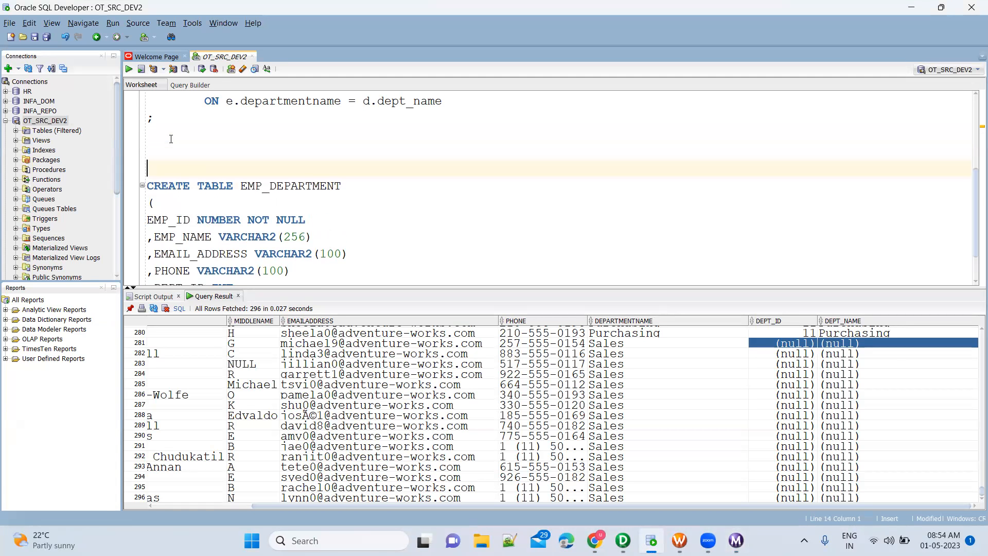
type("S")
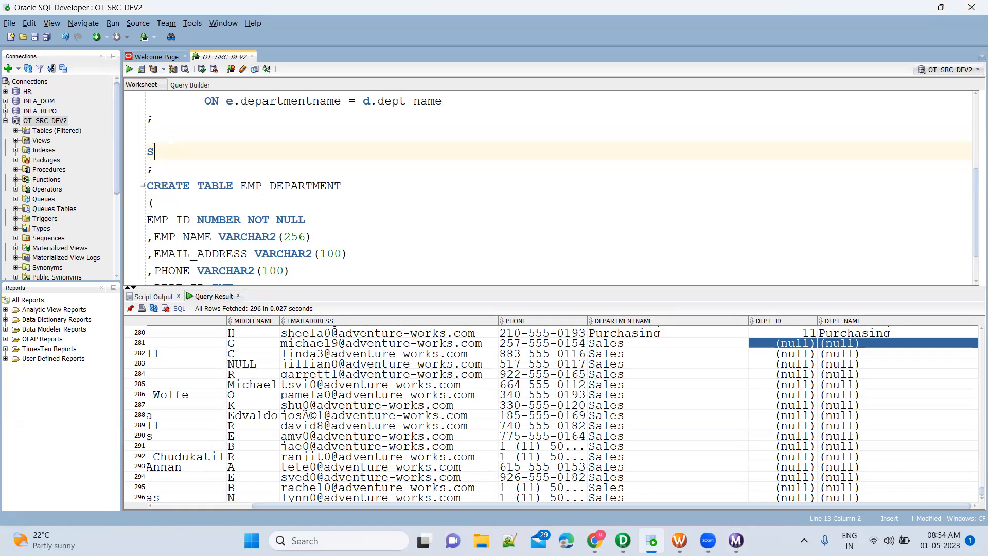
type("ELECT * FROM EMP_DEp")
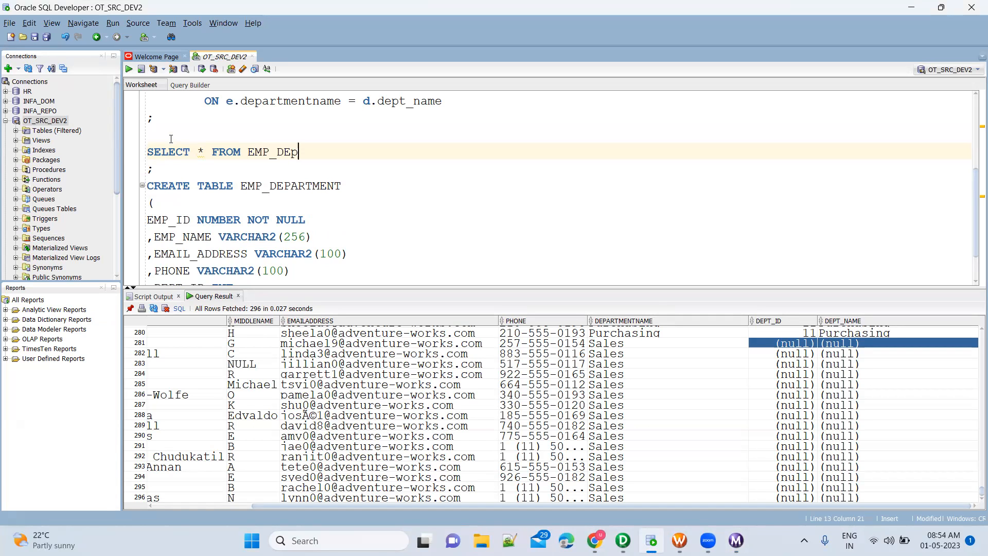
type("artment;")
key("ctrl+Return")
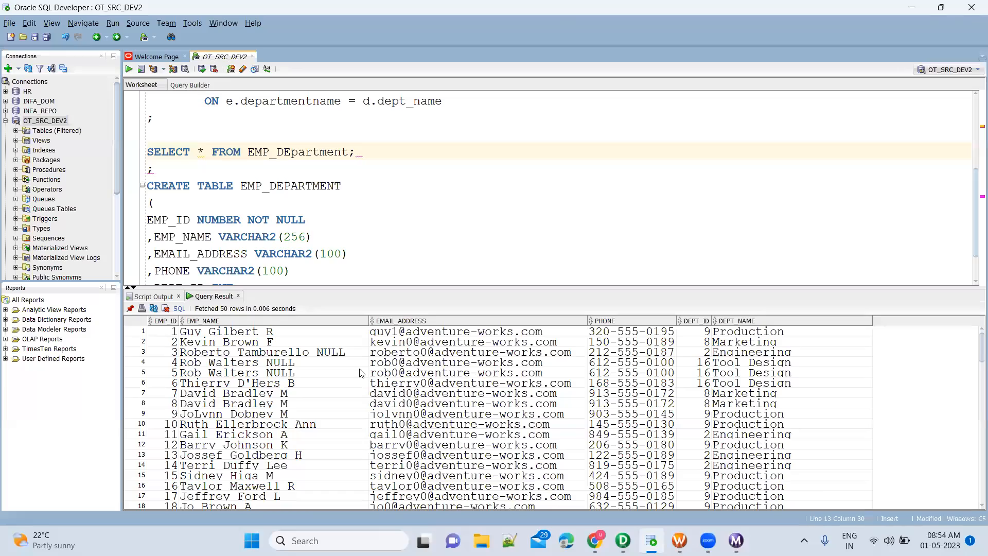
Browse the full EMP_DEPARTMENT query result to fetch and review all loaded rows.
scroll(361, 373, "down", 20)
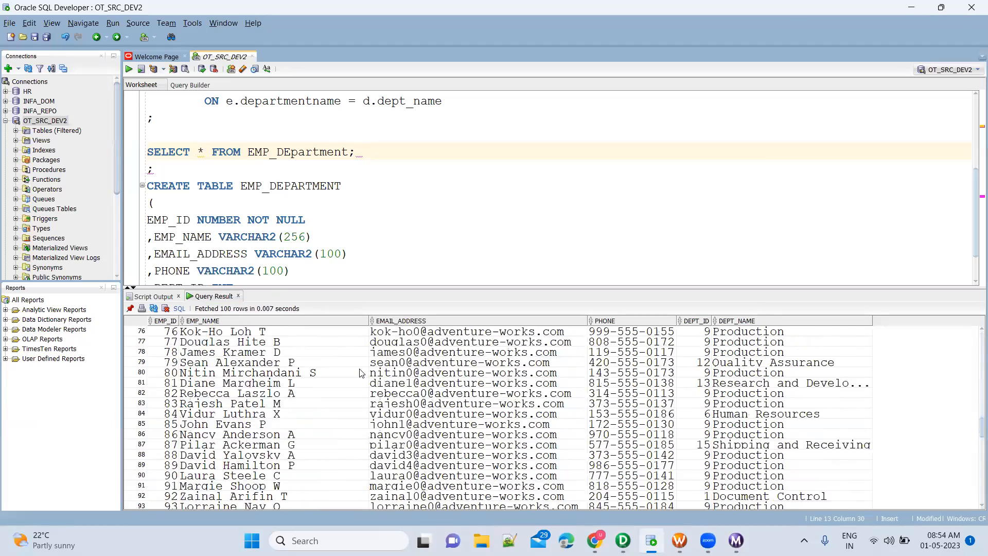
scroll(360, 373, "down", 20)
scroll(361, 373, "down", 20)
scroll(310, 399, "up", 20)
scroll(166, 335, "up", 20)
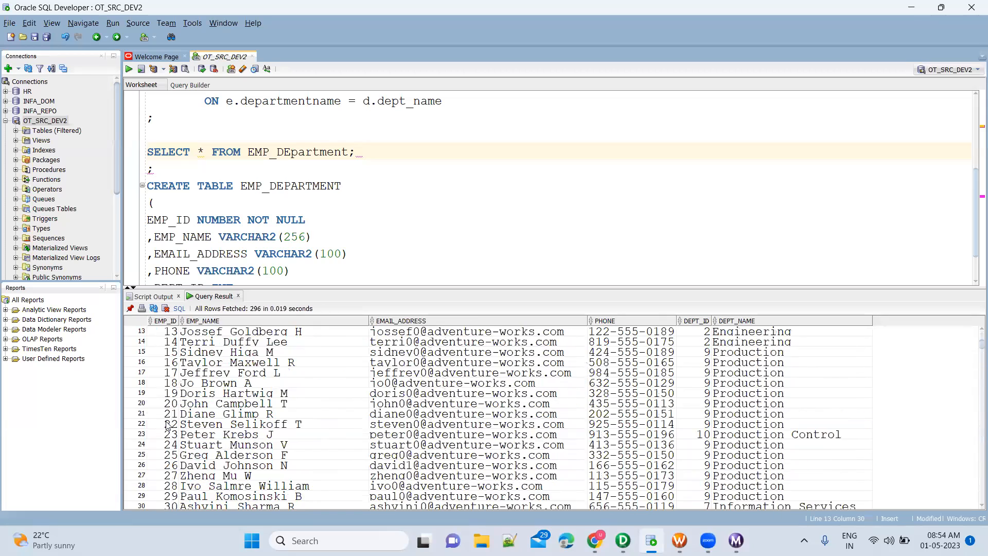
scroll(246, 386, "down", 5)
scroll(246, 386, "up", 9)
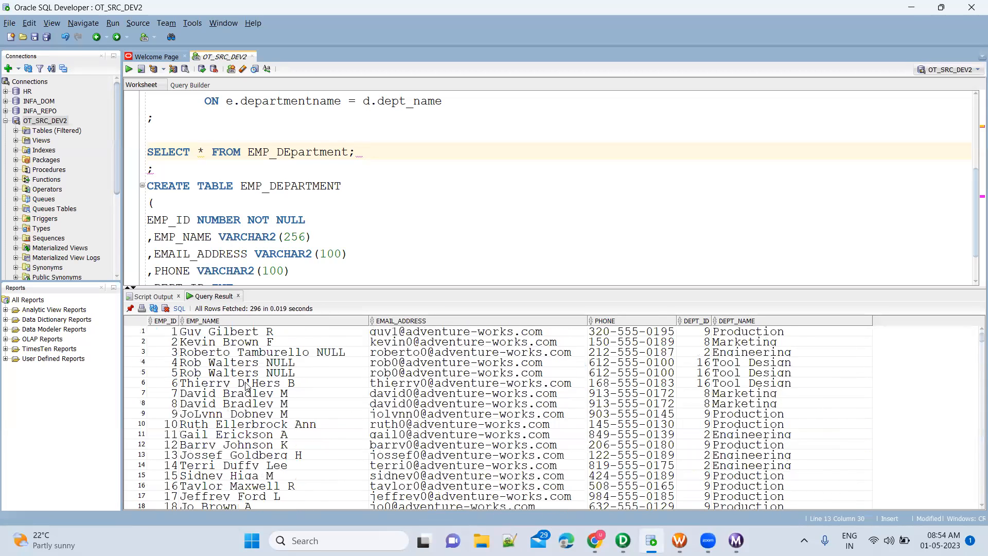
Check the first row's EMP_NAME, EMAIL_ADDRESS, PHONE, DEPT_NAME and DEPT_ID values in the query result.
left_click(268, 335)
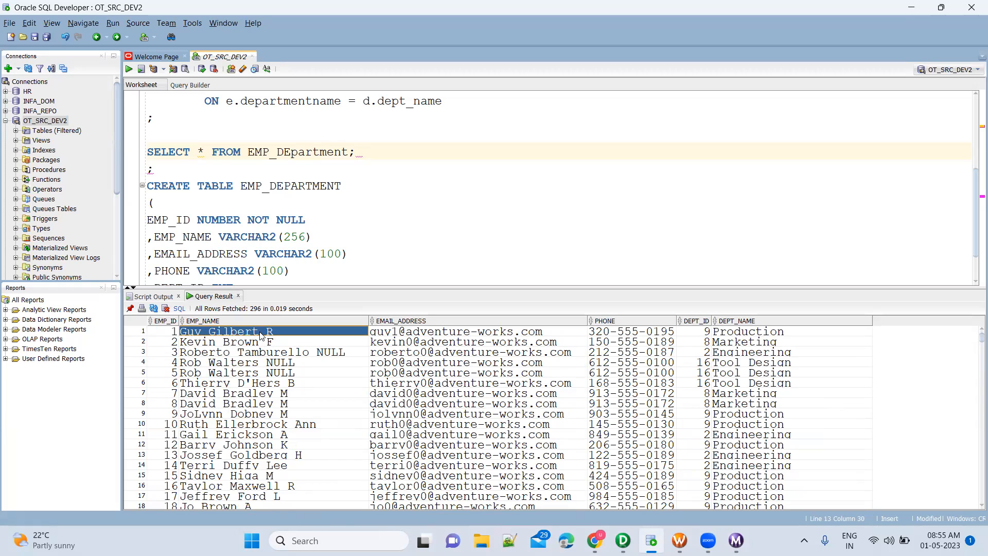
left_click(419, 337)
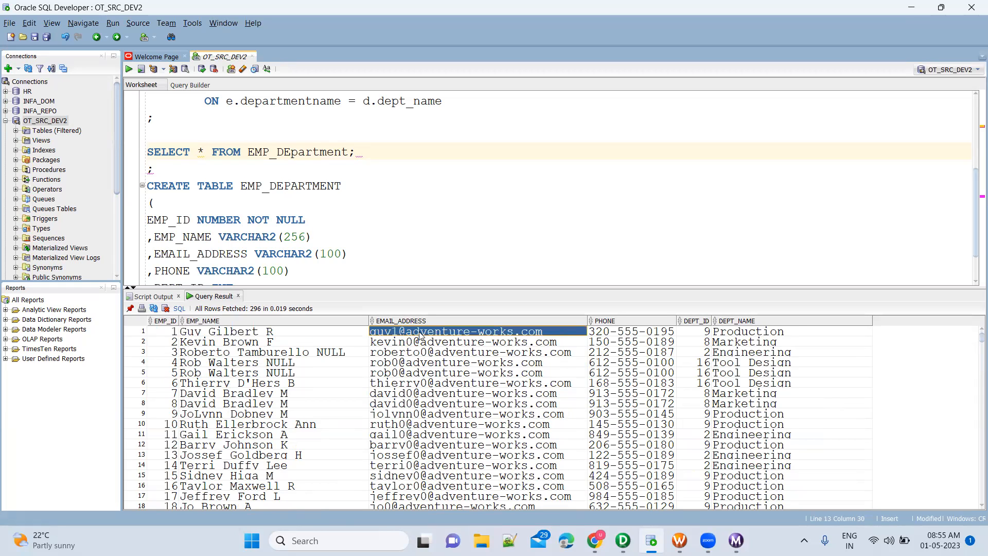
left_click(641, 335)
left_click(743, 335)
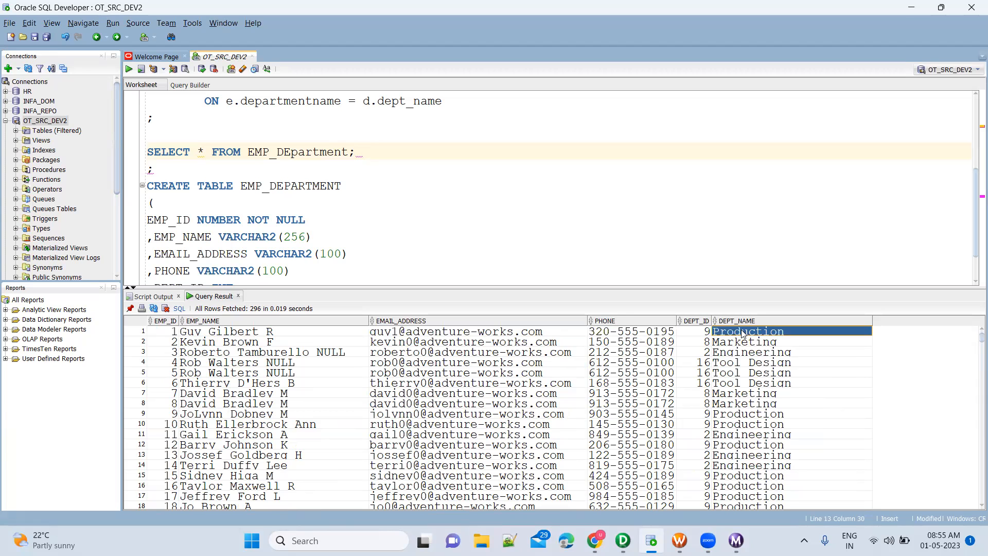
left_click(707, 337)
left_click(698, 424)
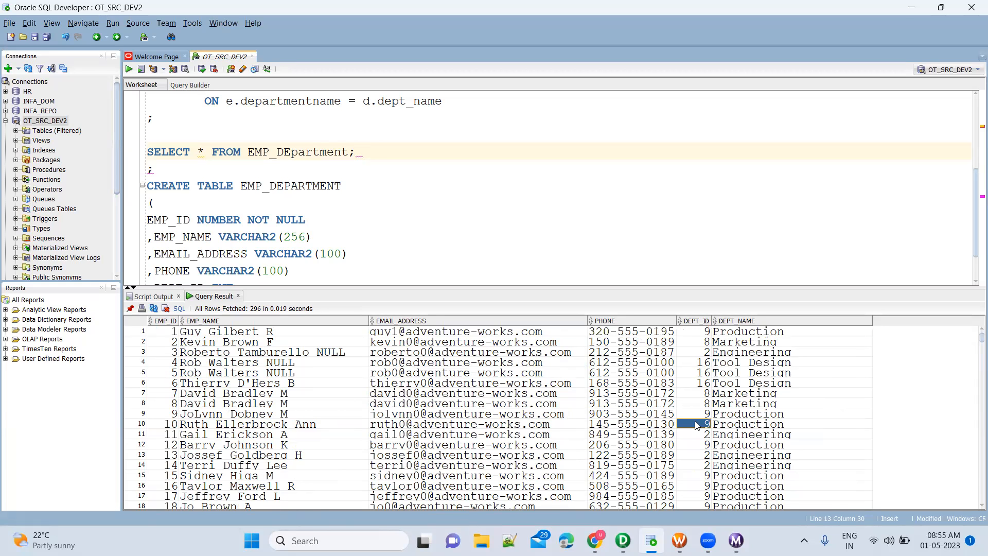
Examine the DEPT_ID values of the last result rows for the Sales department, widening the DEPT_ID column to read them.
scroll(698, 425, "down", 8)
scroll(696, 425, "down", 2)
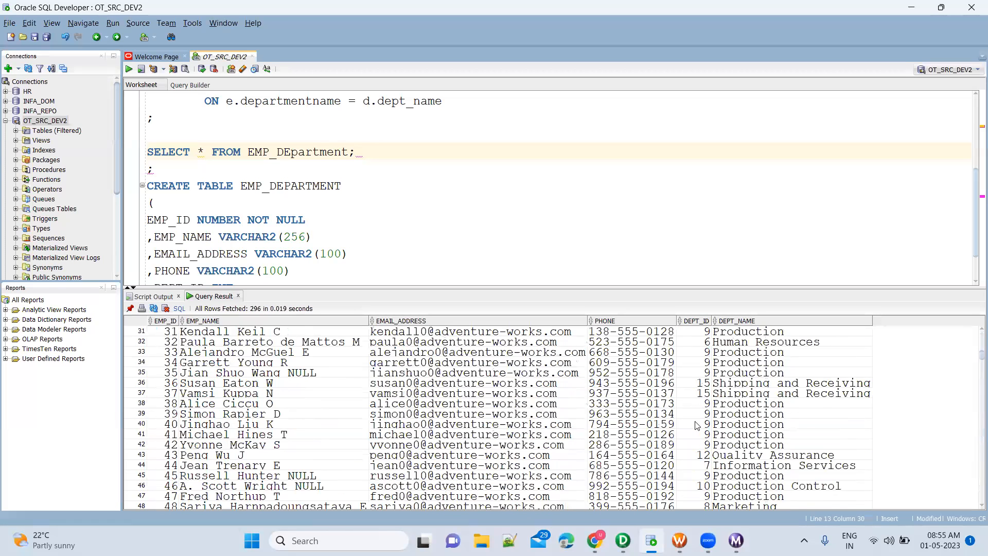
scroll(697, 425, "down", 20)
scroll(697, 426, "down", 20)
scroll(712, 337, "down", 16)
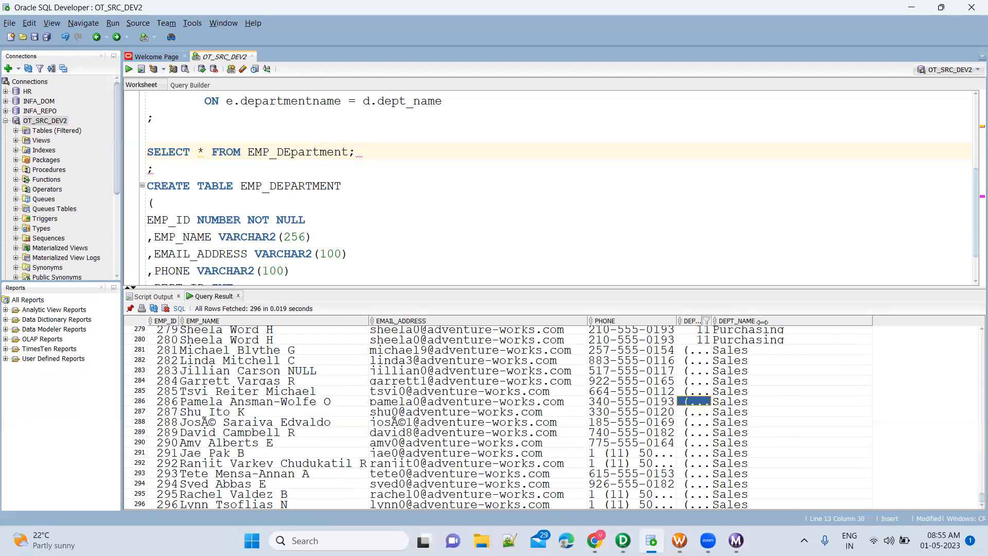
left_click_drag(763, 322, 765, 322)
left_click(729, 443)
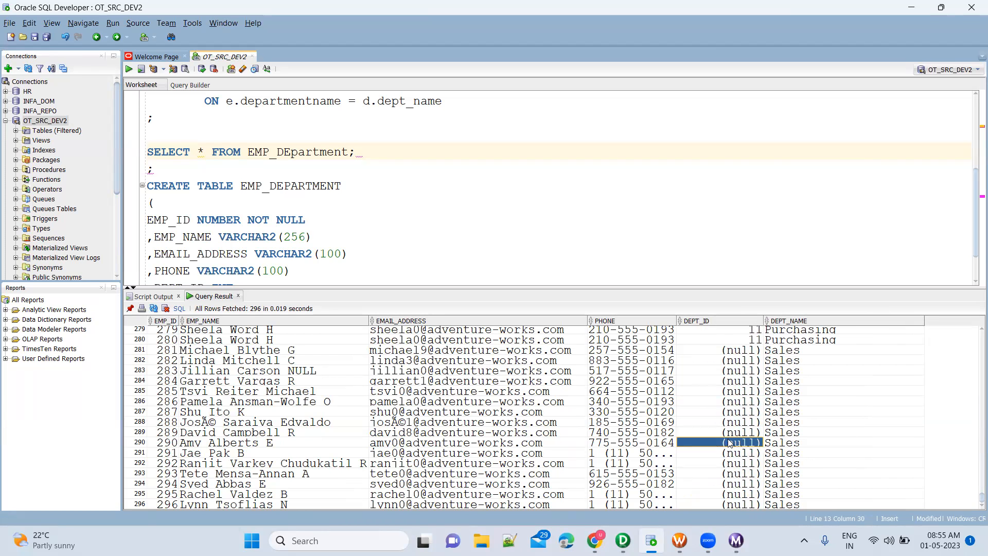
scroll(729, 443, "up", 4)
scroll(644, 507, "up", 11)
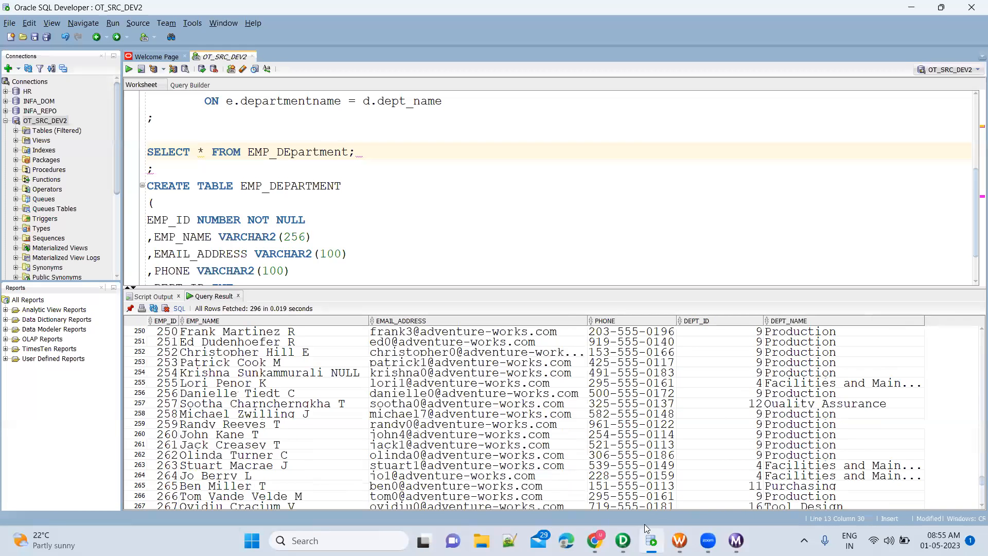
scroll(709, 524, "up", 20)
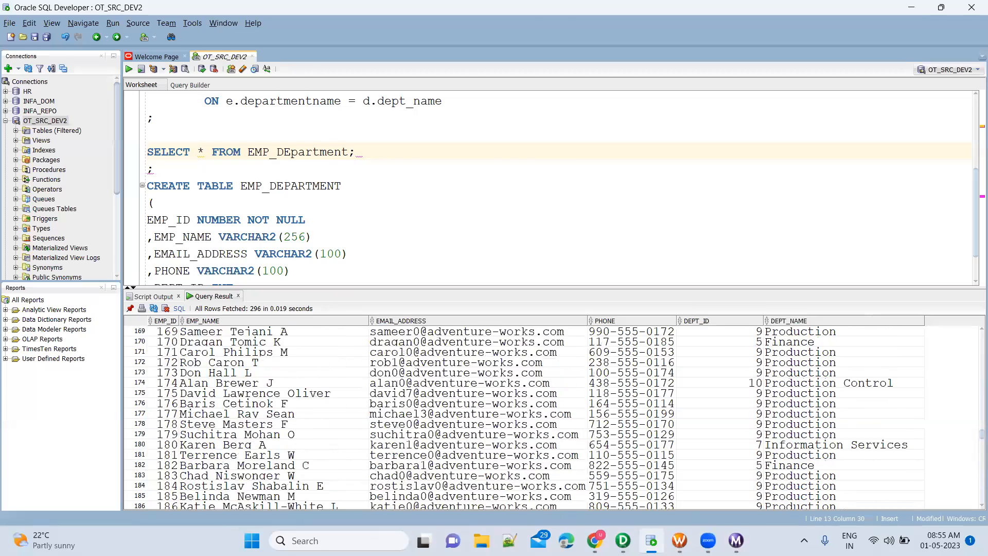
scroll(530, 417, "up", 6)
Switch to PowerCenter Designer and move the lkp_Department lookup above the main pipeline, clear of the other links.
key("alt+Tab")
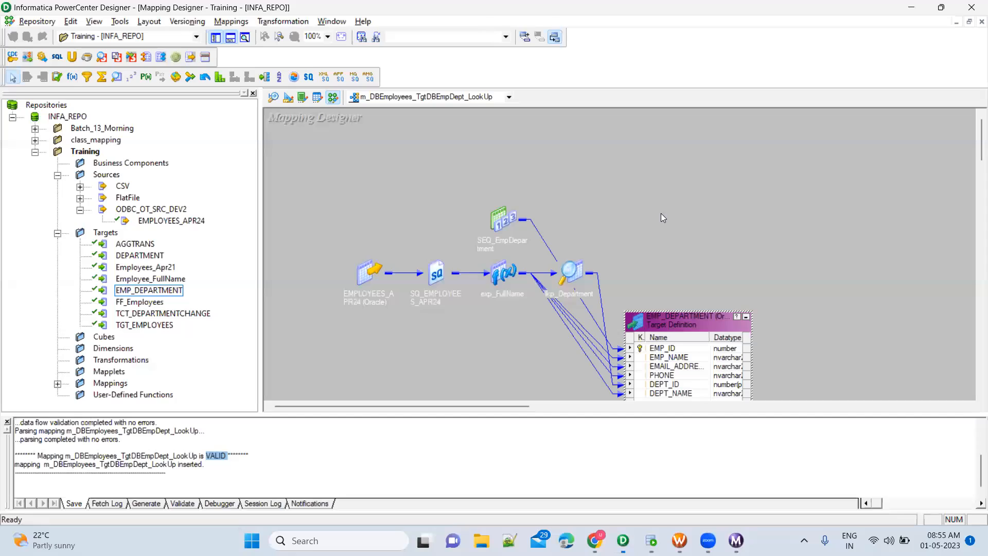
scroll(661, 214, "down", 1)
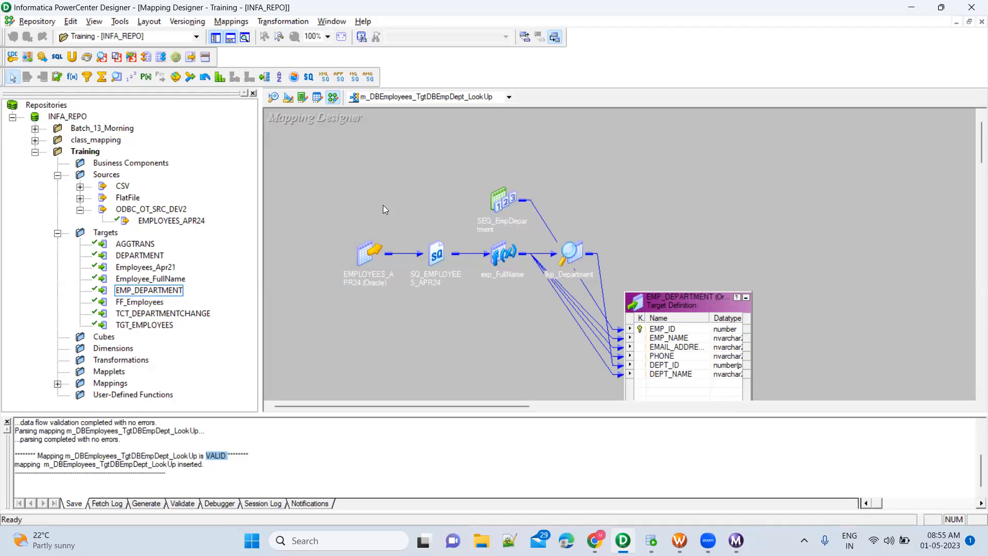
left_click(579, 248)
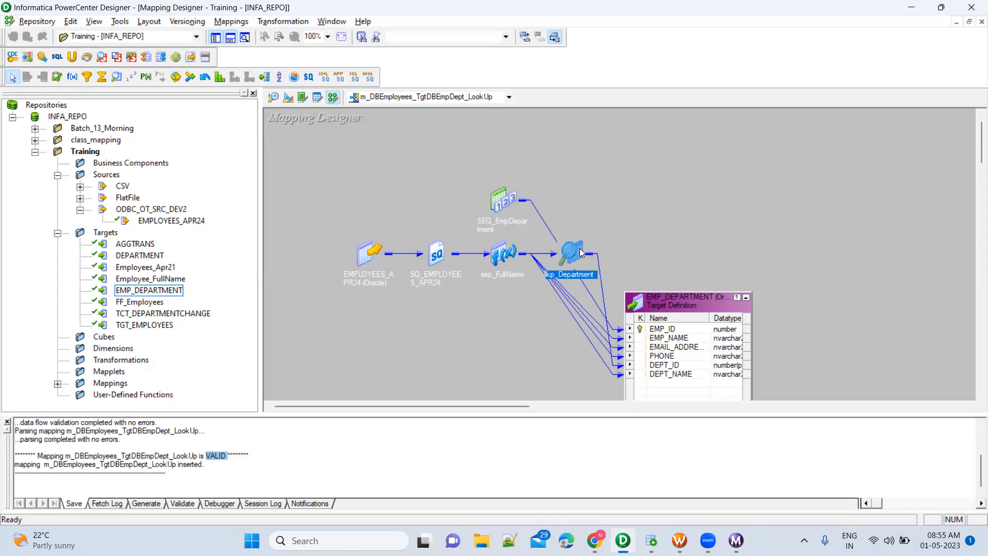
left_click(651, 224)
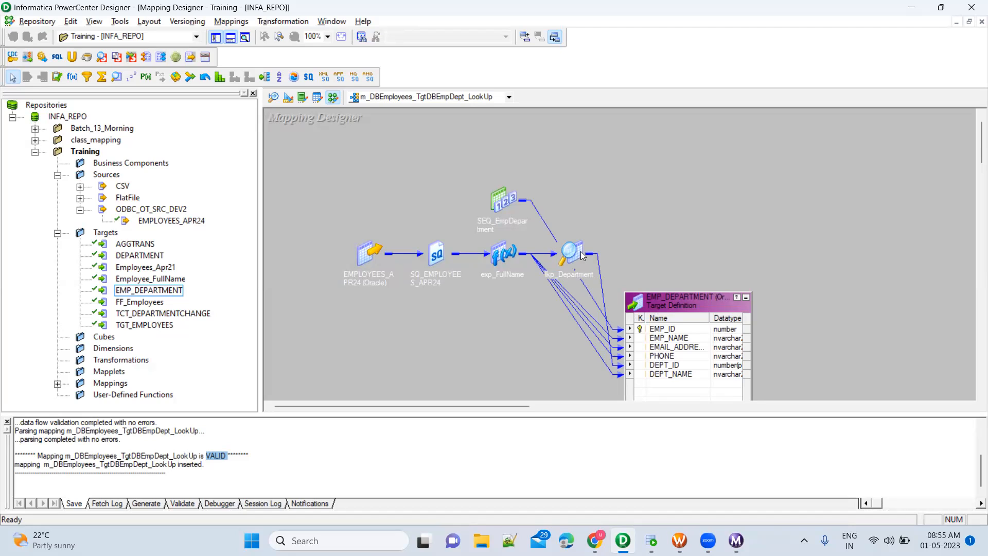
left_click_drag(580, 251, 609, 161)
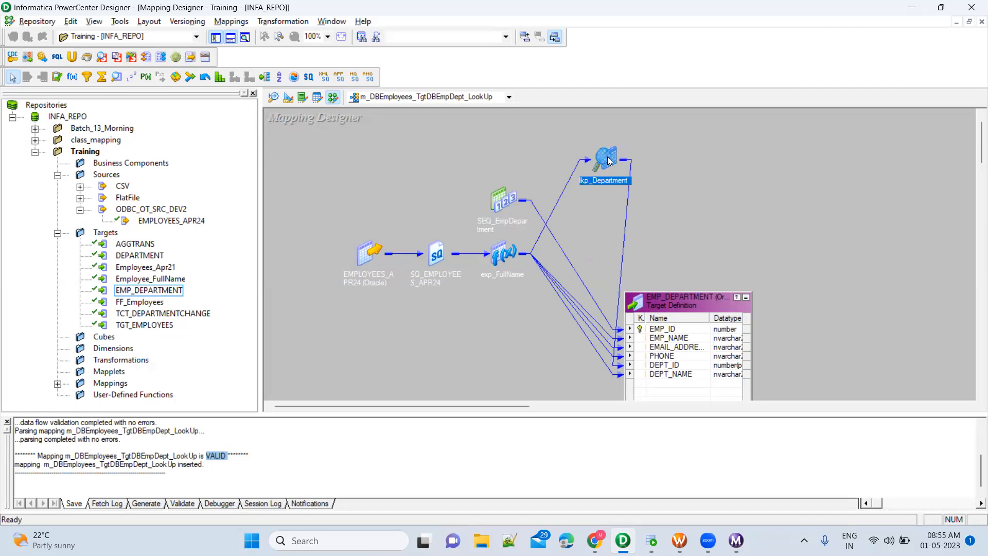
left_click(662, 207)
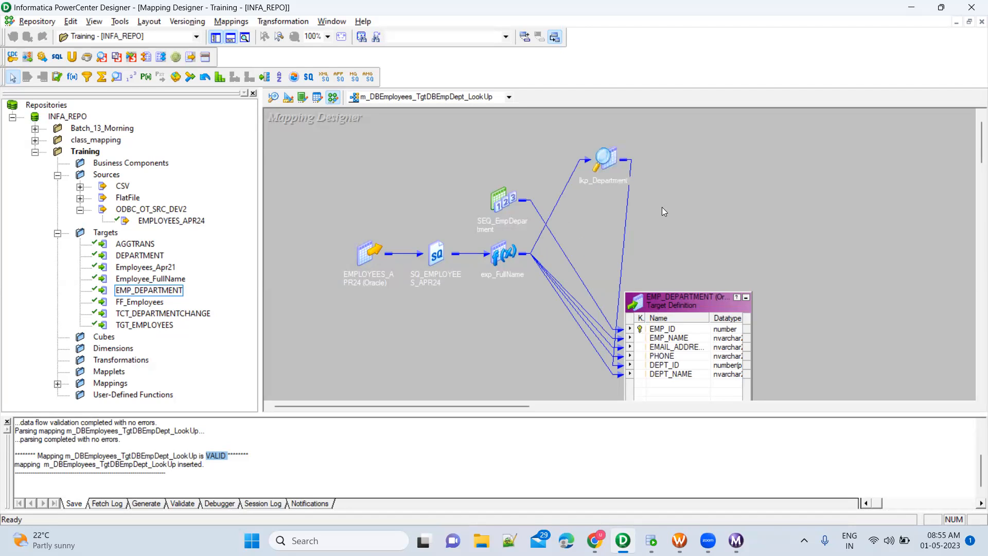
Expand the lkp_Department lookup and examine its ports and the link into its department name input port.
left_click(612, 161)
double_click(610, 158)
left_click(792, 211)
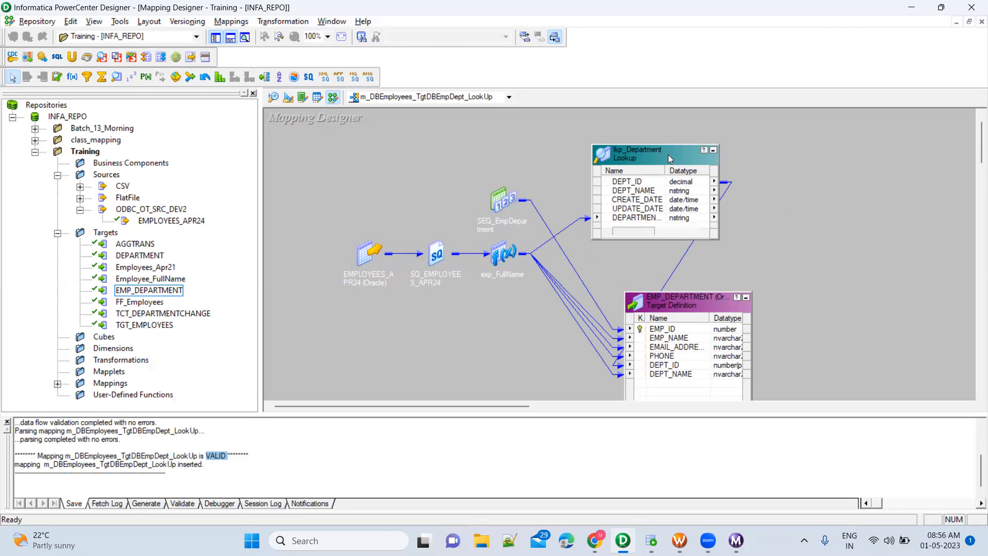
mouse_move(570, 129)
left_mouse_down()
mouse_move(698, 265)
mouse_move(749, 270)
left_mouse_up()
left_click(776, 250)
left_click(630, 218)
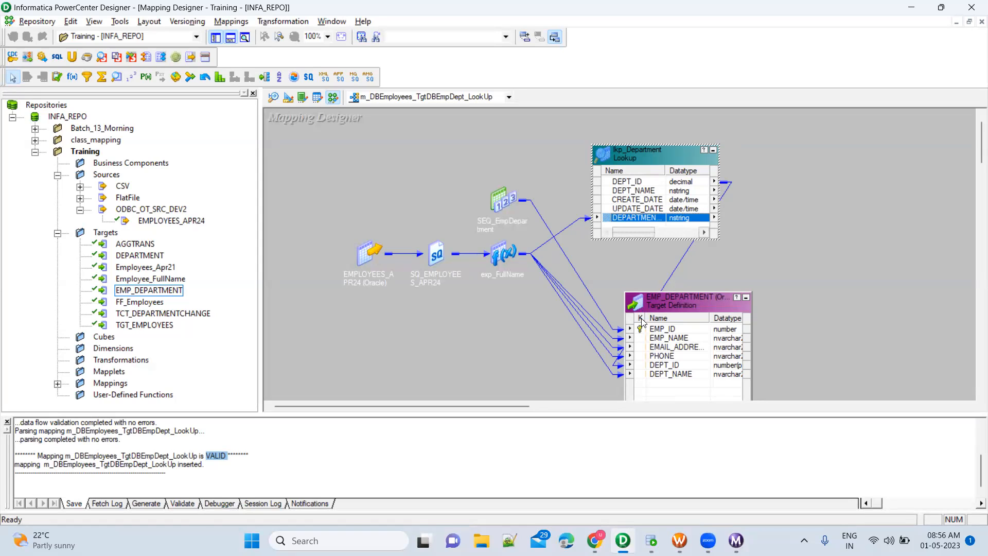
left_click(734, 266)
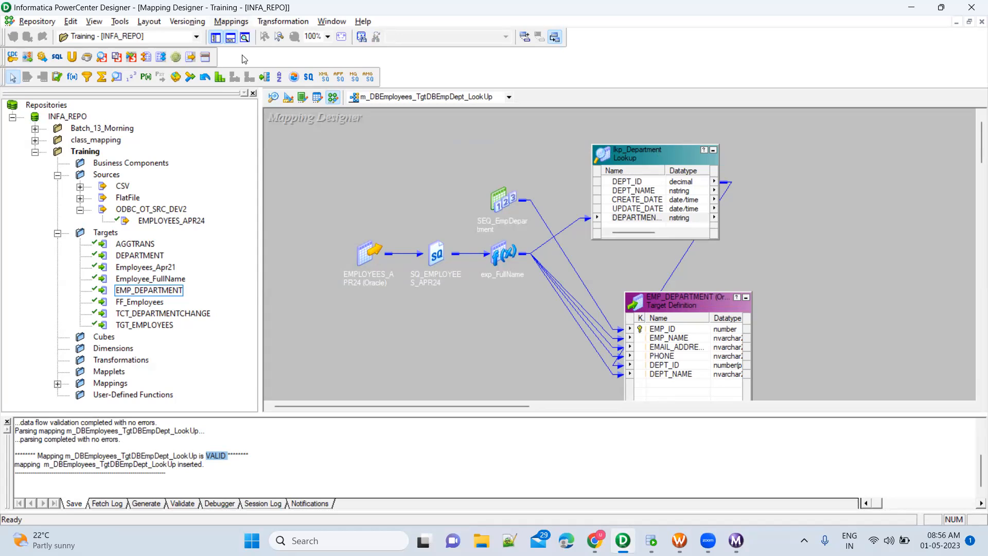
Rename the mapping to m_DBEmployees_TgtDBEmpDept_LookUp_Connected and save it.
left_click(237, 21)
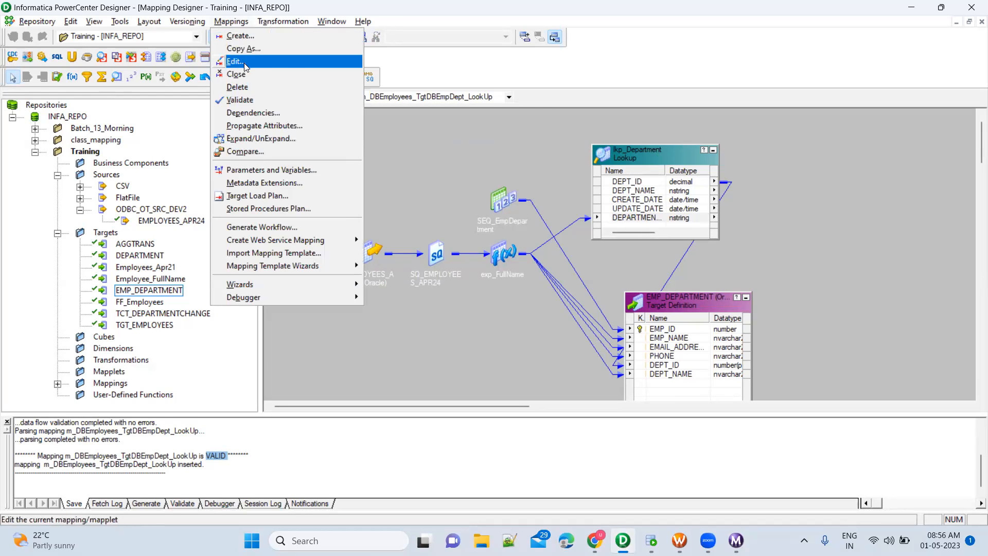
left_click(242, 62)
left_click(541, 233)
type("_Connected")
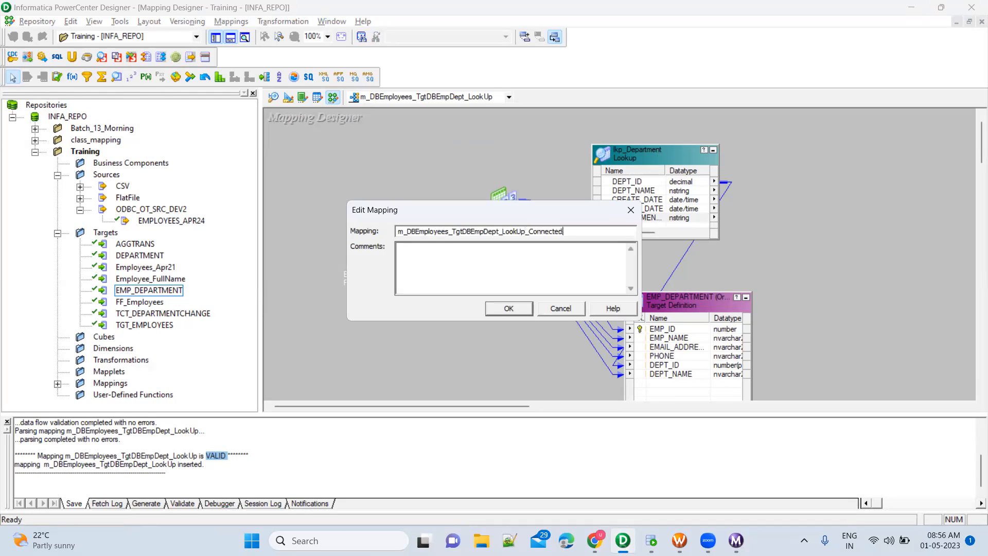
left_click(508, 309)
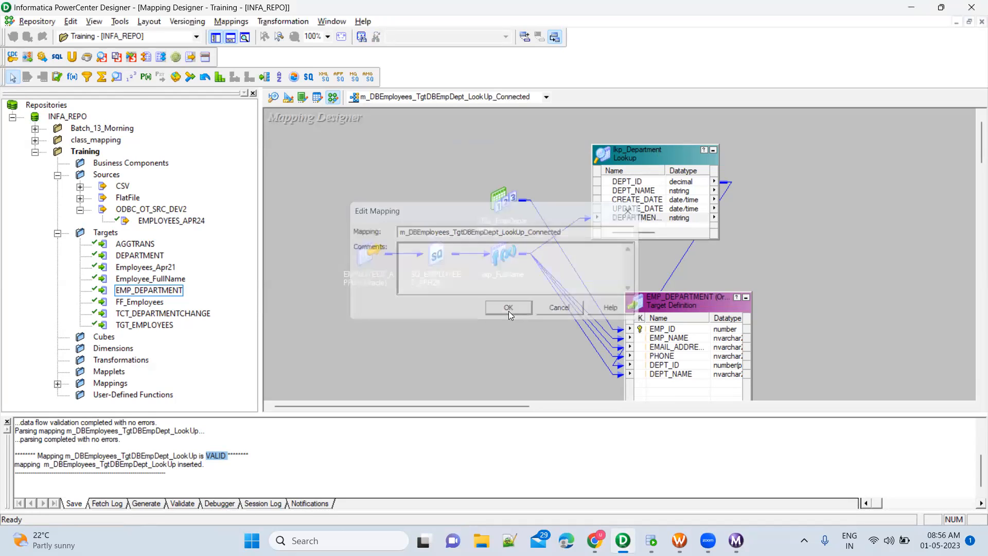
key("ctrl+s")
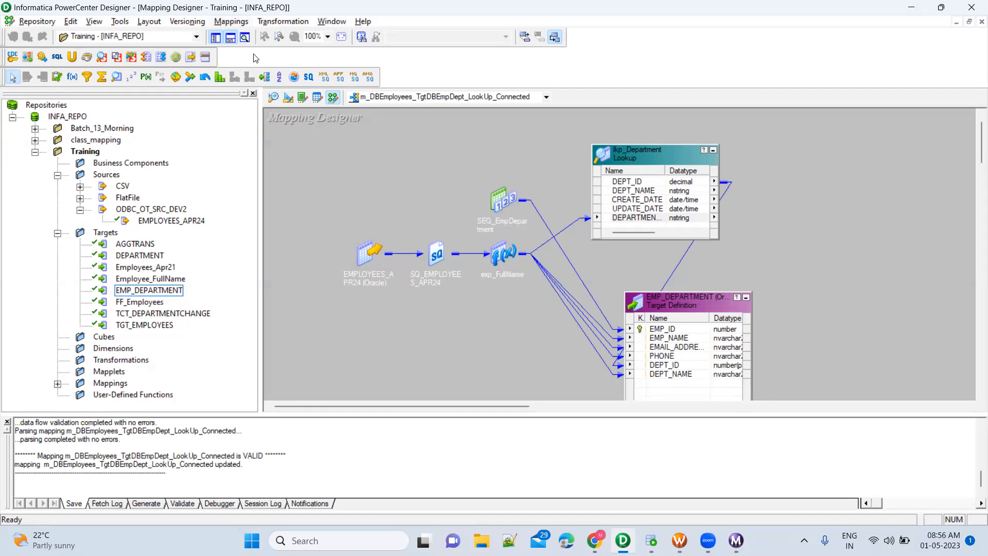
left_click_drag(304, 133, 806, 425)
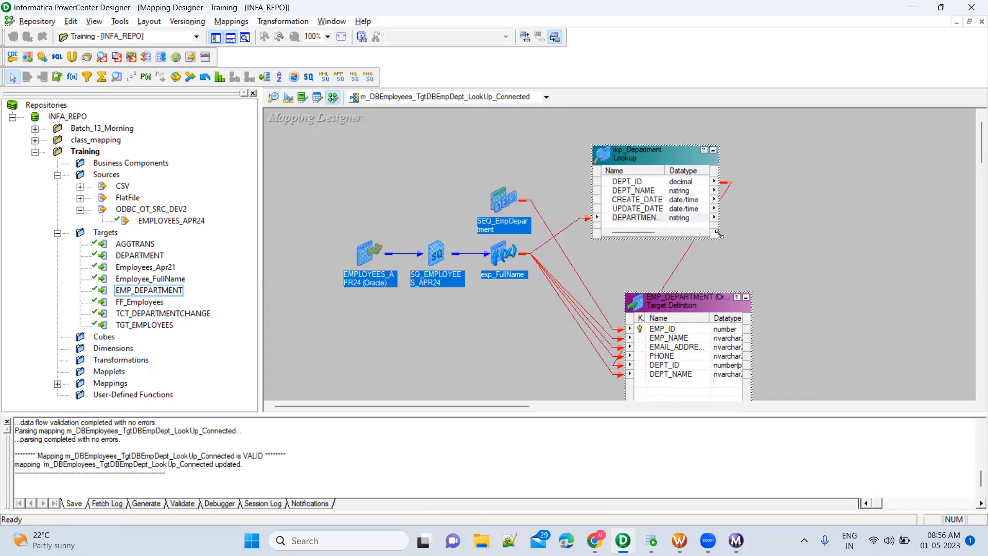
left_click(671, 209)
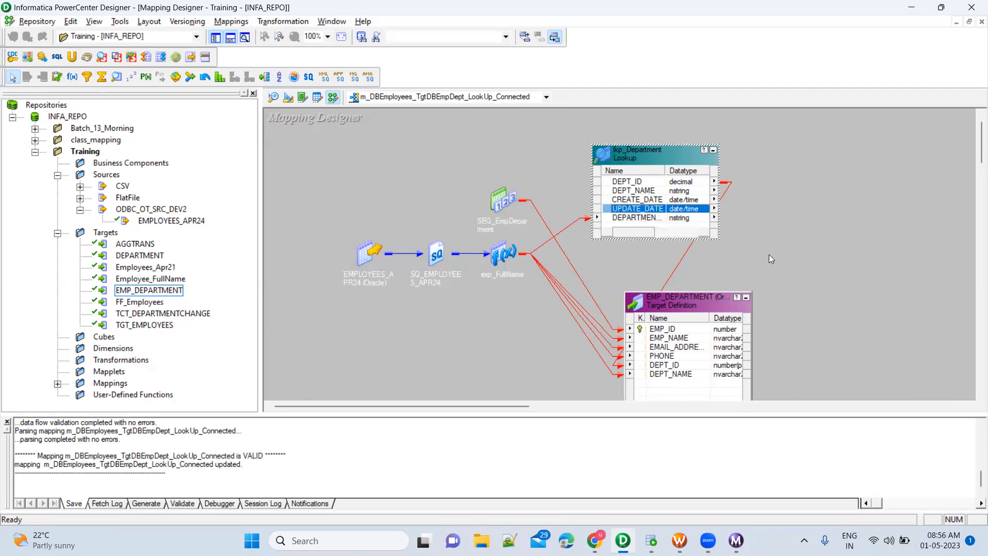
left_click(803, 264)
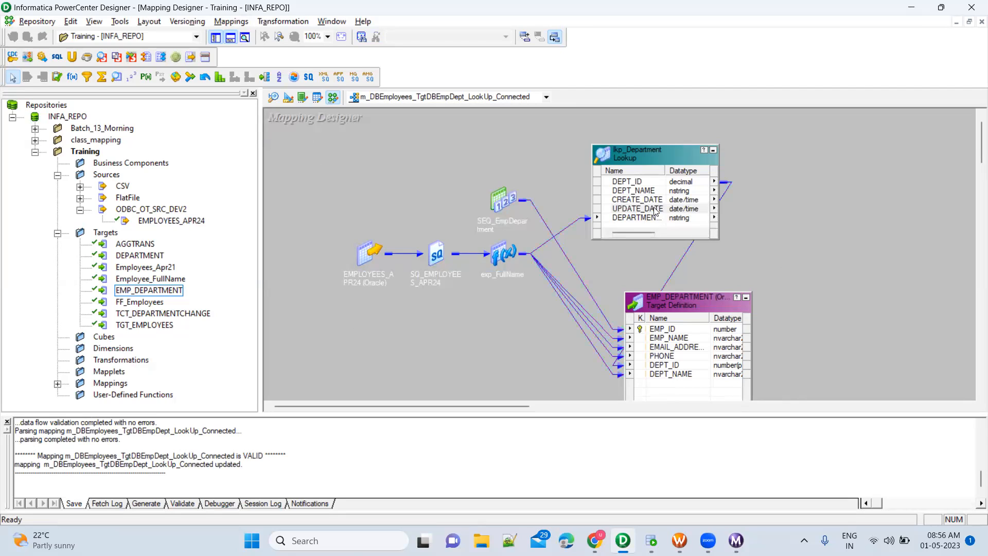
left_click_drag(572, 229, 605, 244)
left_click(701, 271)
Copy the current mapping under the new name m_DBEmployees_TgtDBEmpDept_LookUp_UnConnected.
left_click(231, 21)
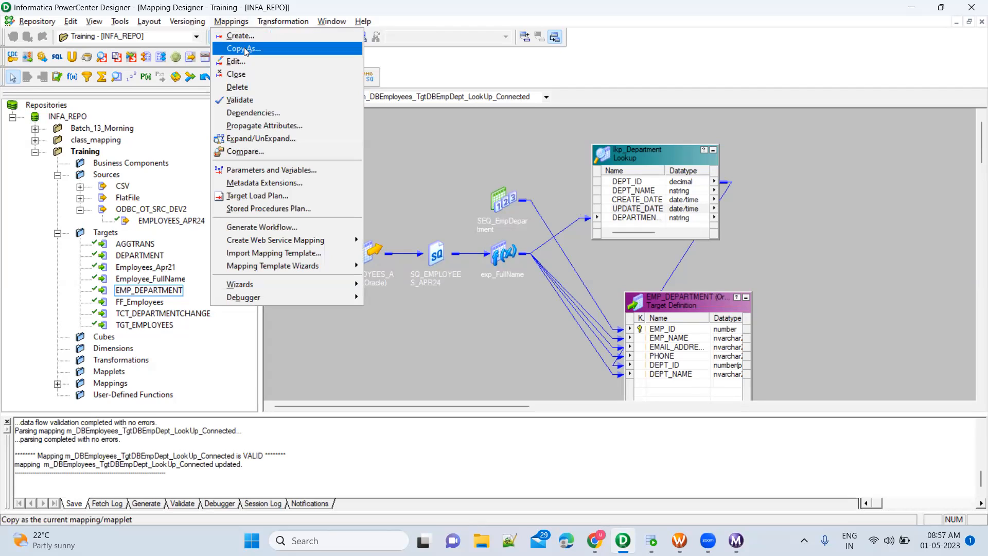
left_click(244, 49)
left_click(509, 286)
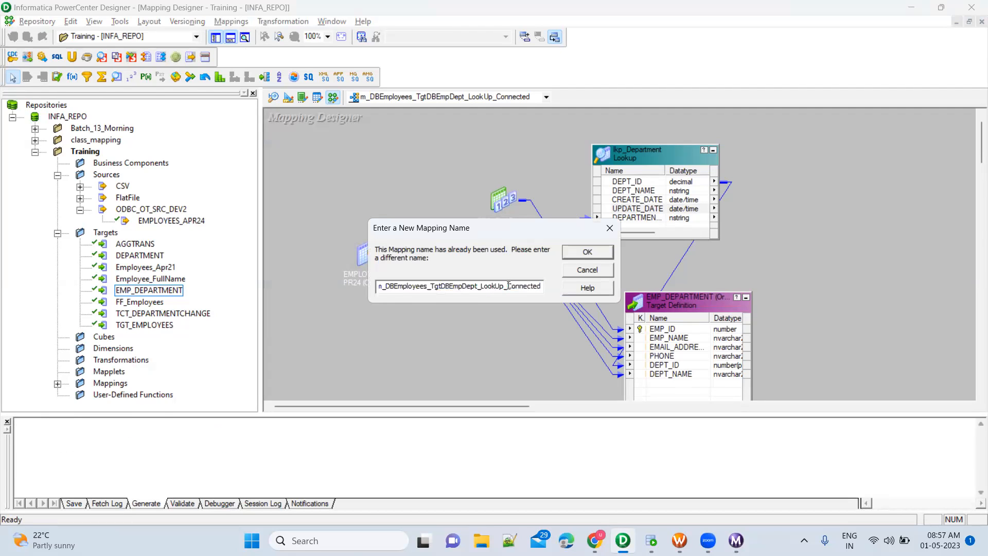
type("Un")
left_click(587, 254)
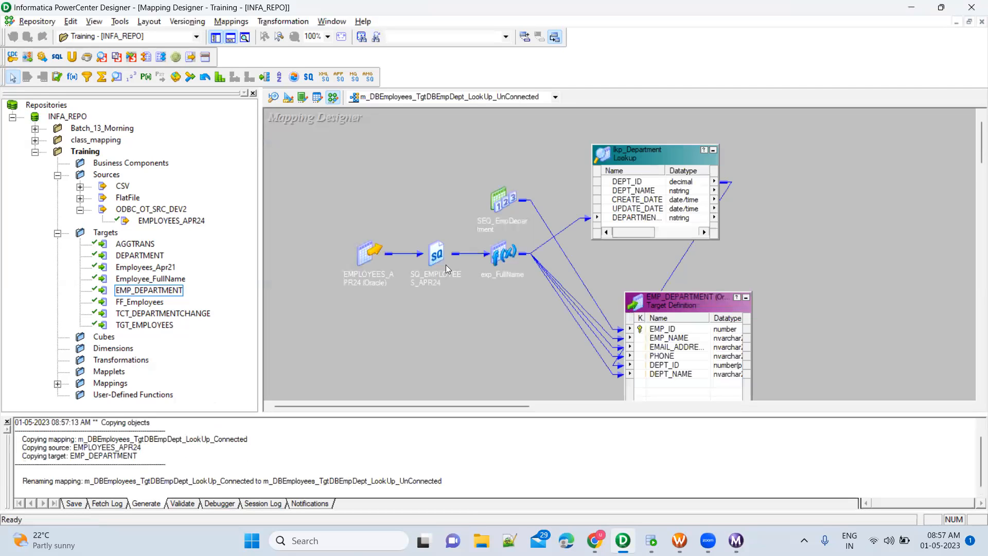
Arrange all the mapping's objects in expanded form and narrow the repository tree to enlarge the workspace.
right_click(823, 236)
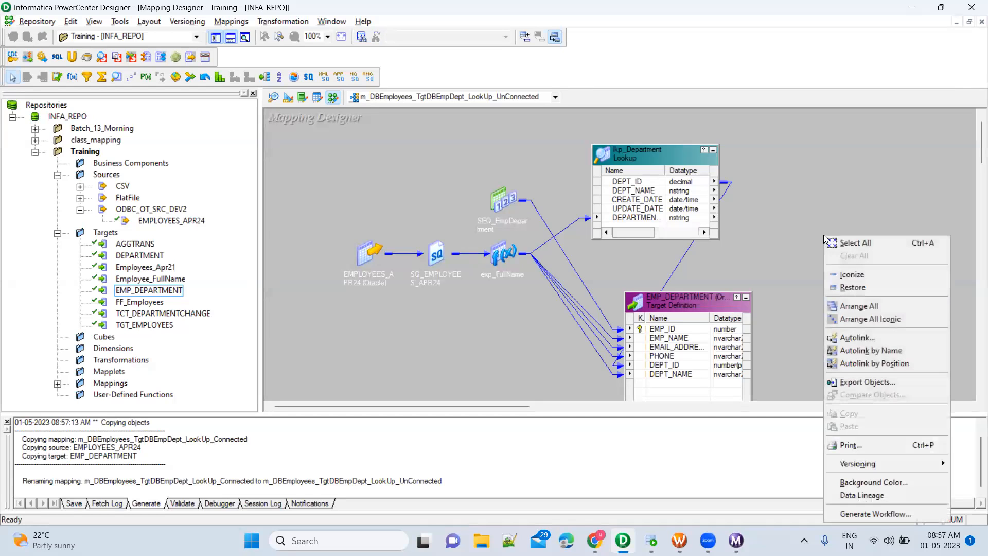
left_click(853, 305)
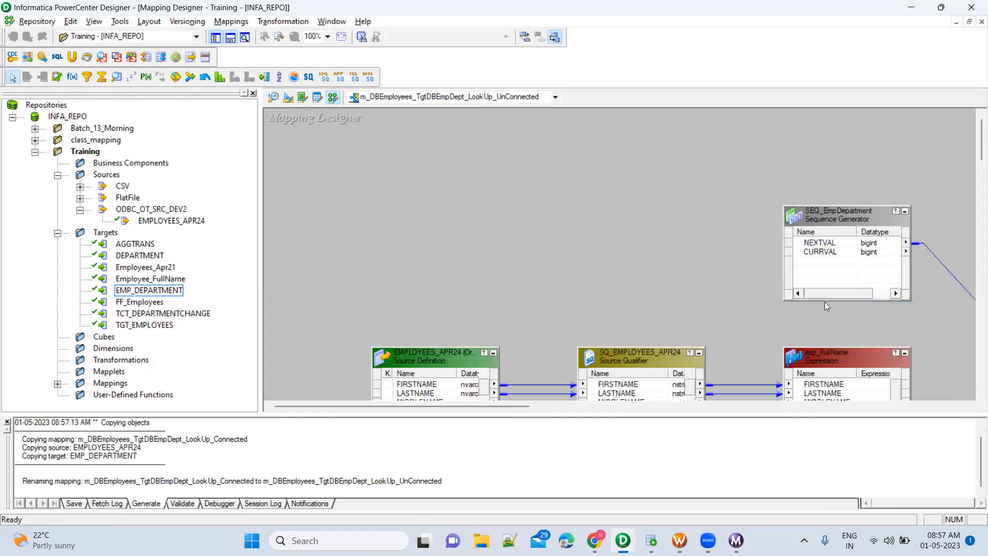
scroll(658, 269, "down", 3)
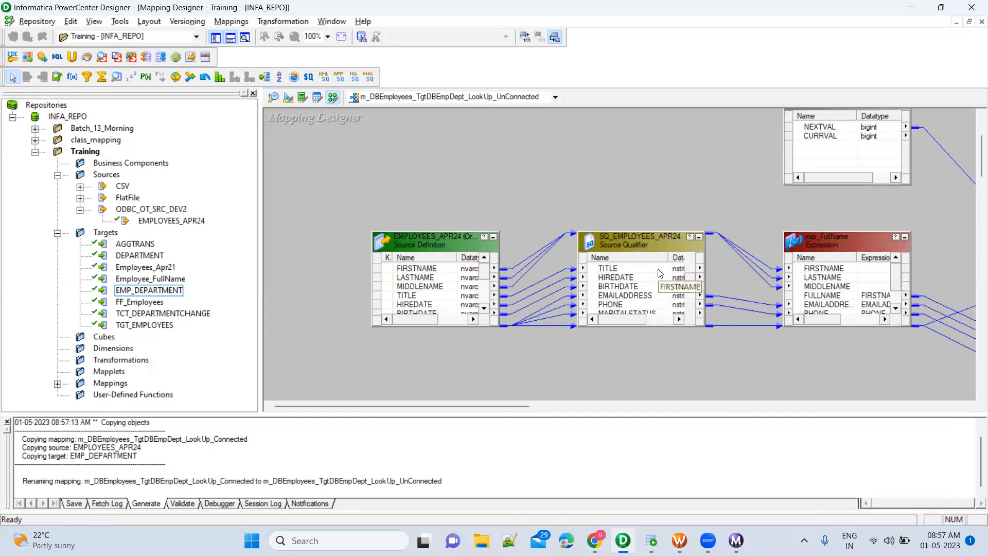
scroll(533, 383, "up", 1)
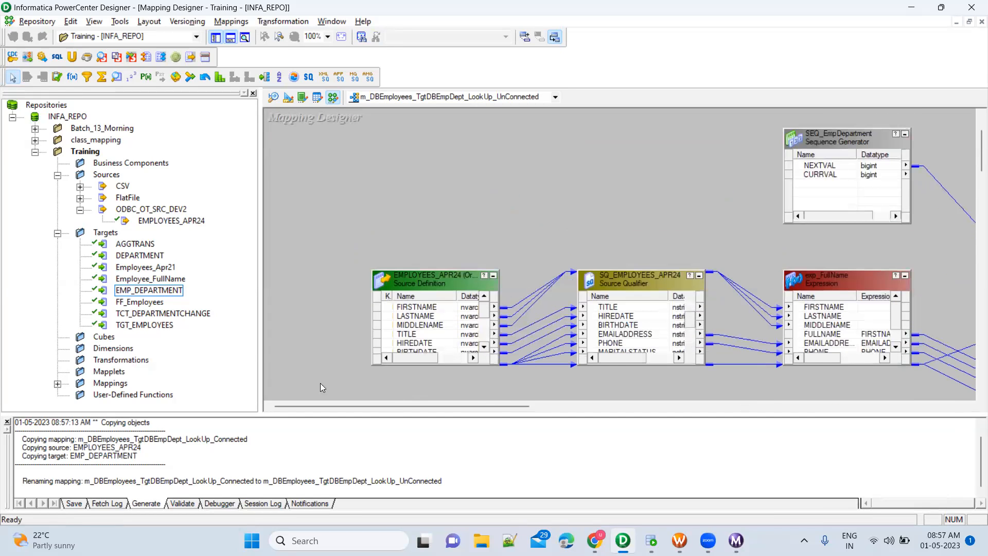
left_click_drag(258, 344, 136, 343)
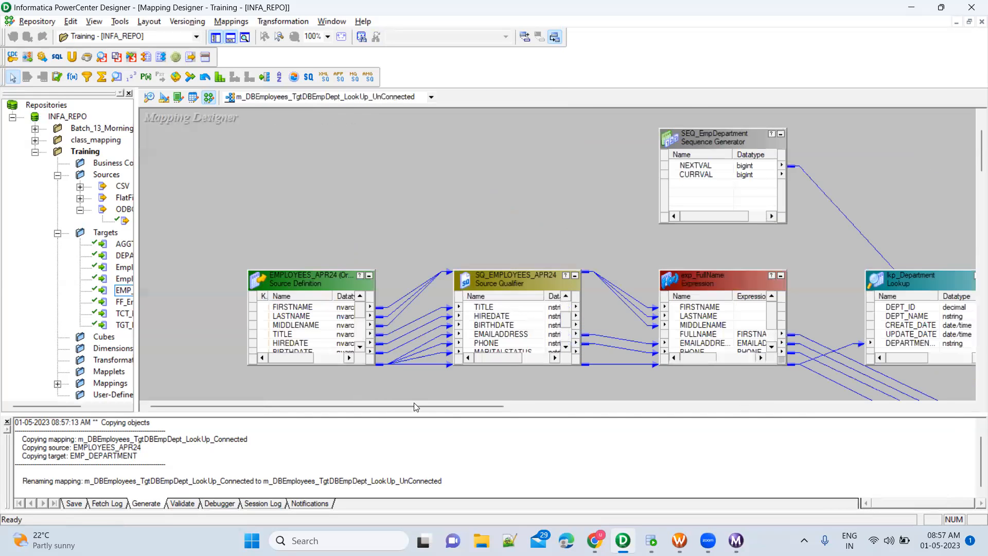
Delete the link from exp_FullName into lkp_Department and the link from its DEPT_ID port to the EMP_DEPARTMENT target.
left_click_drag(439, 405, 478, 409)
left_click_drag(510, 410, 453, 317)
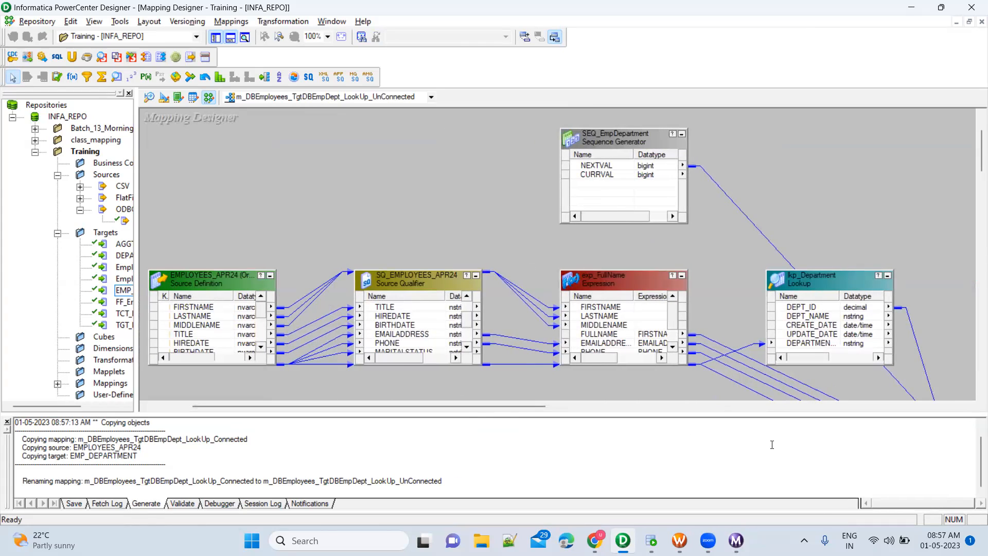
scroll(940, 272, "down", 5)
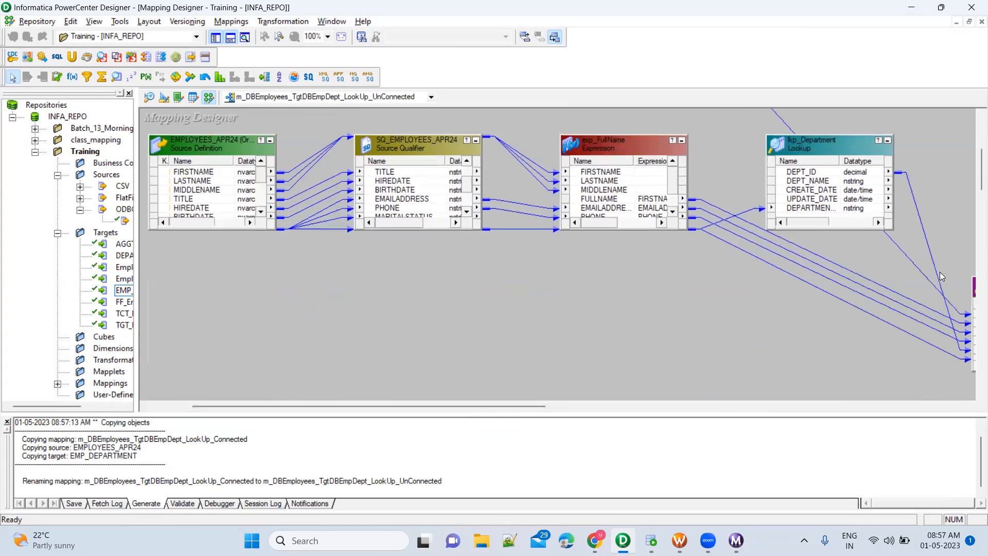
scroll(940, 272, "up", 3)
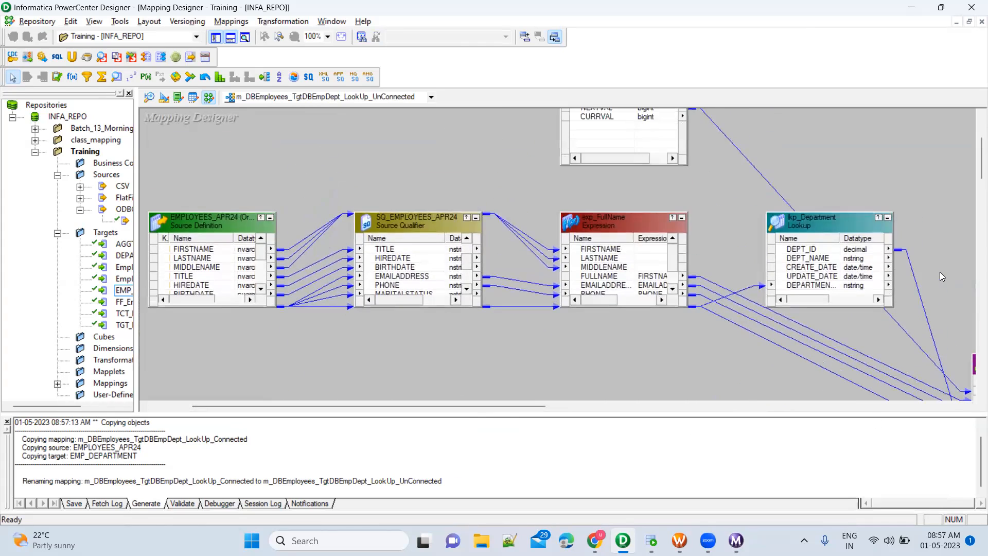
left_click(748, 289)
key("Delete")
left_click(919, 293)
key("Delete")
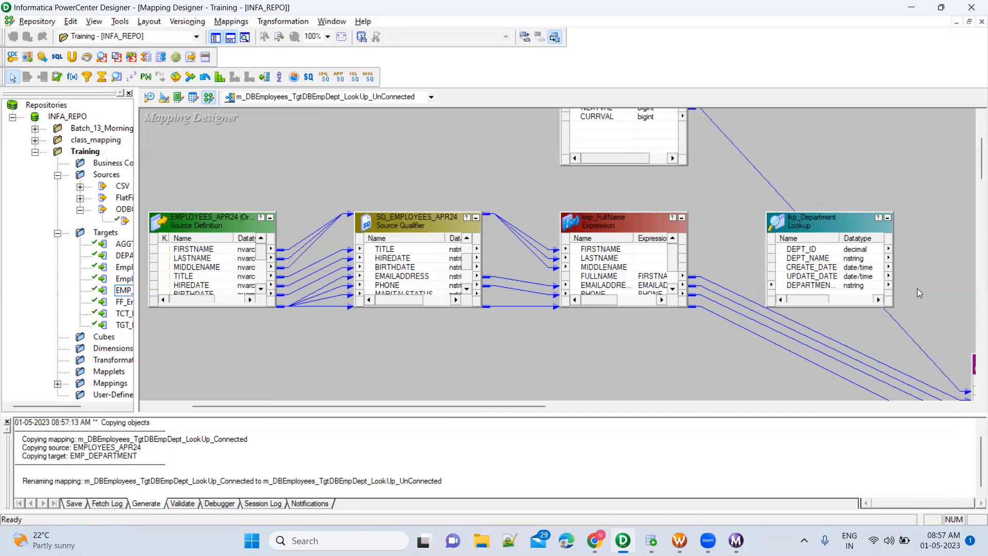
Arrange all the mapping's objects as icons and compare the unlinked lkp_Department with the main pipeline.
right_click(871, 154)
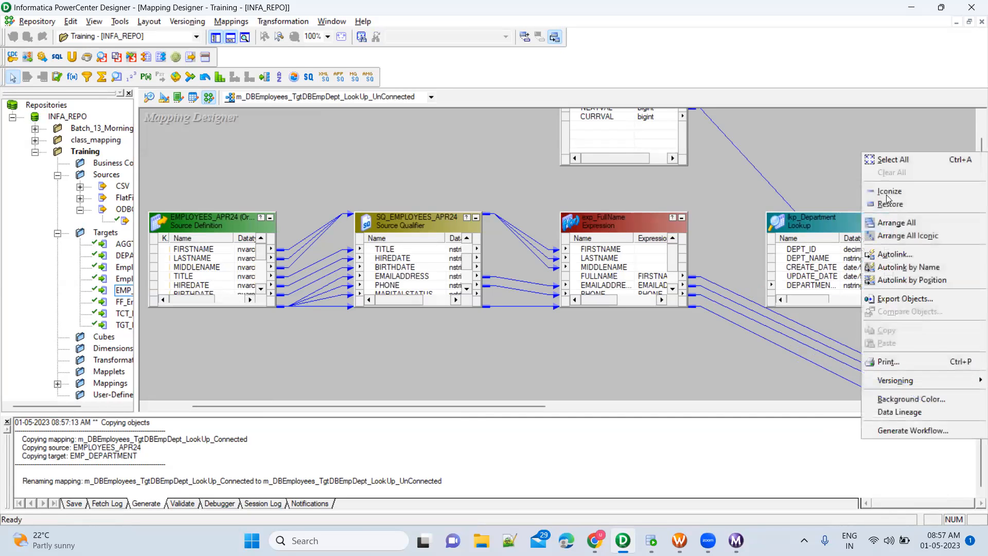
left_click(897, 237)
left_click(245, 220)
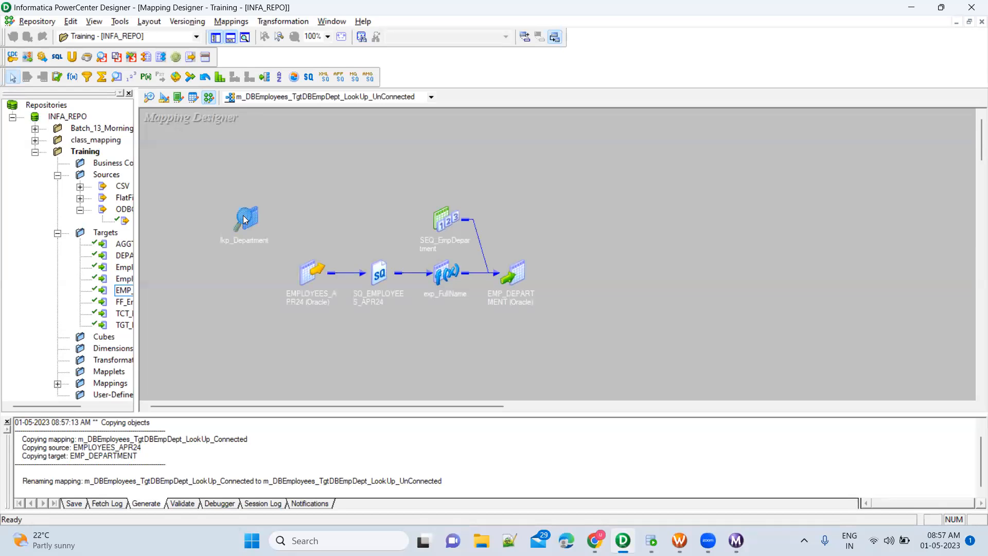
left_click_drag(282, 163, 583, 343)
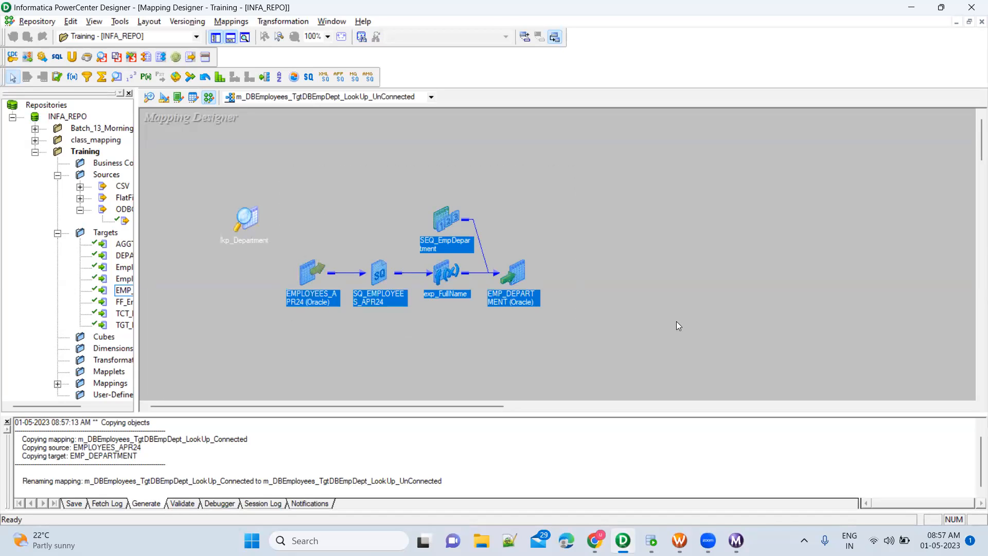
left_click(677, 322)
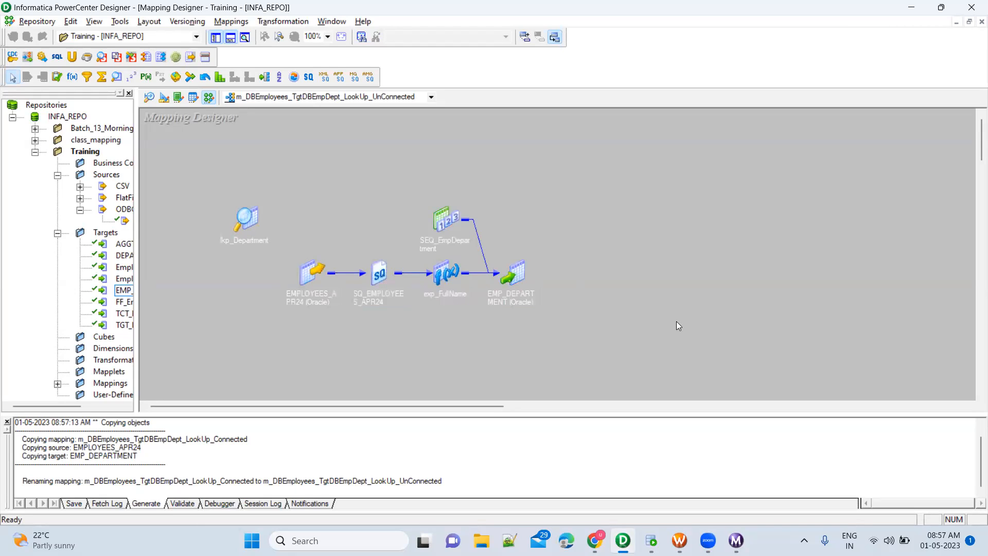
Expand the EMP_DEPARTMENT target and exp_FullName, move the target away from the expression, and enlarge exp_FullName to show all its ports.
double_click(514, 271)
left_click_drag(558, 265, 702, 244)
double_click(447, 273)
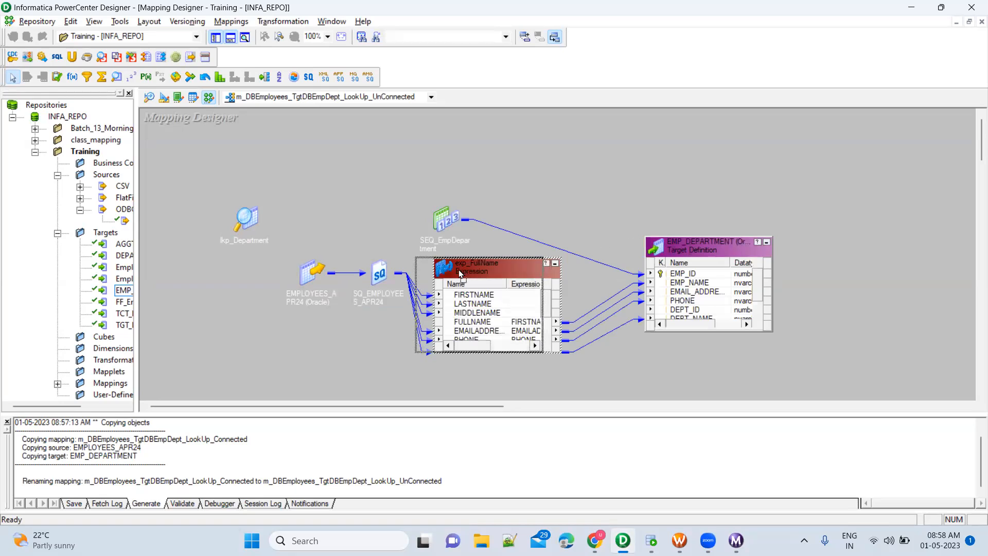
left_click_drag(461, 273, 443, 273)
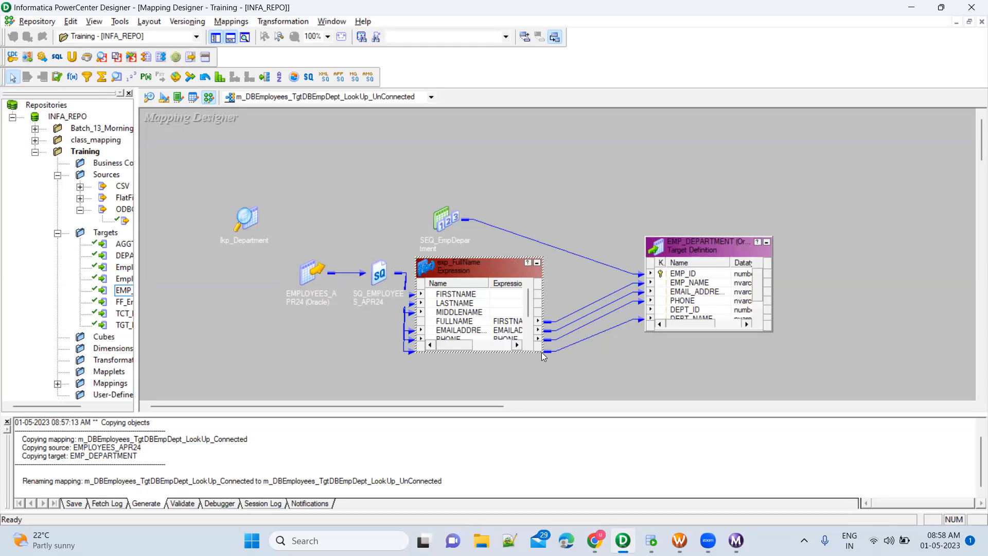
left_click_drag(543, 351, 576, 376)
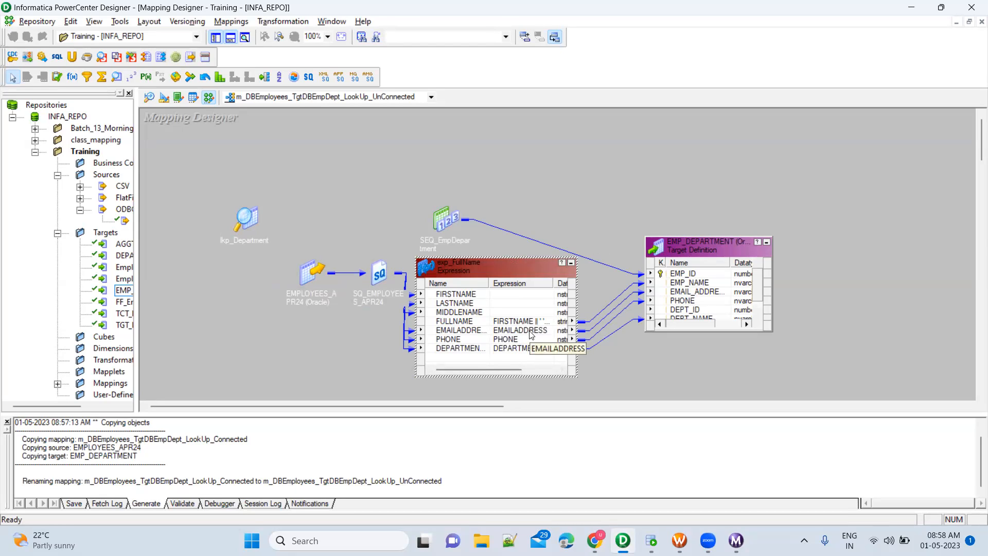
Add a new port named DEPT_ID after DEPARTMENTNAME in the exp_FullName expression transformation.
double_click(506, 266)
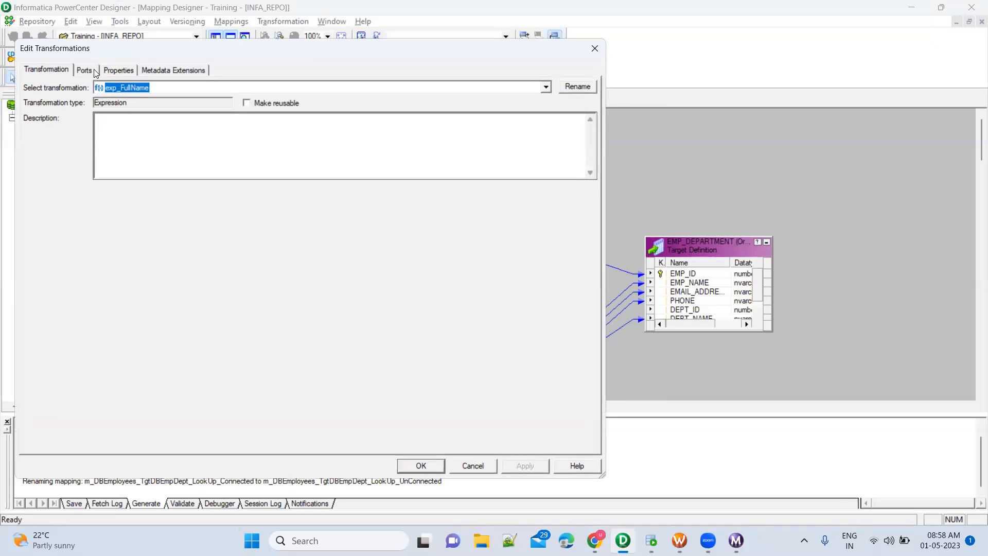
left_click(84, 70)
left_click(133, 200)
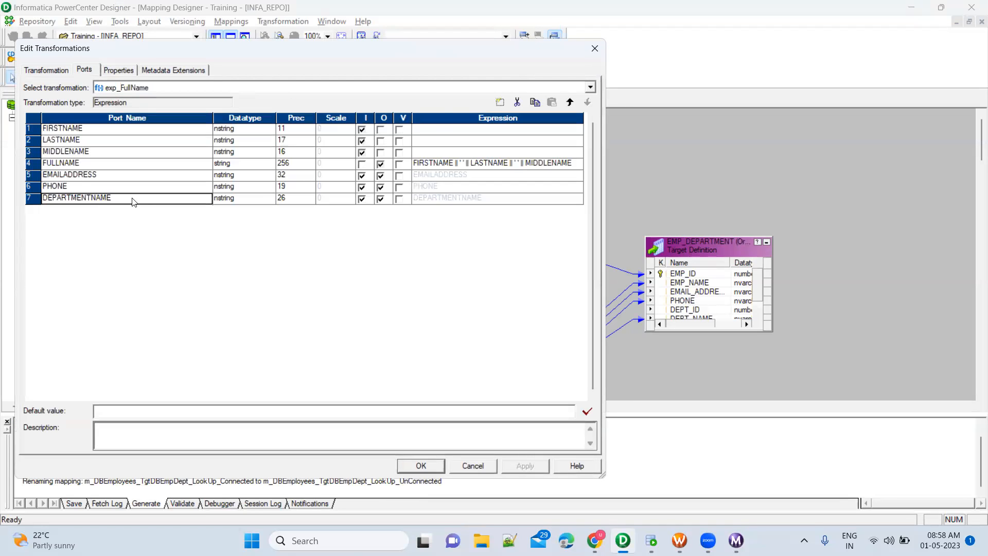
left_click(501, 103)
left_click(190, 210)
type("DEPT_ID")
key("Tab")
key("Tab")
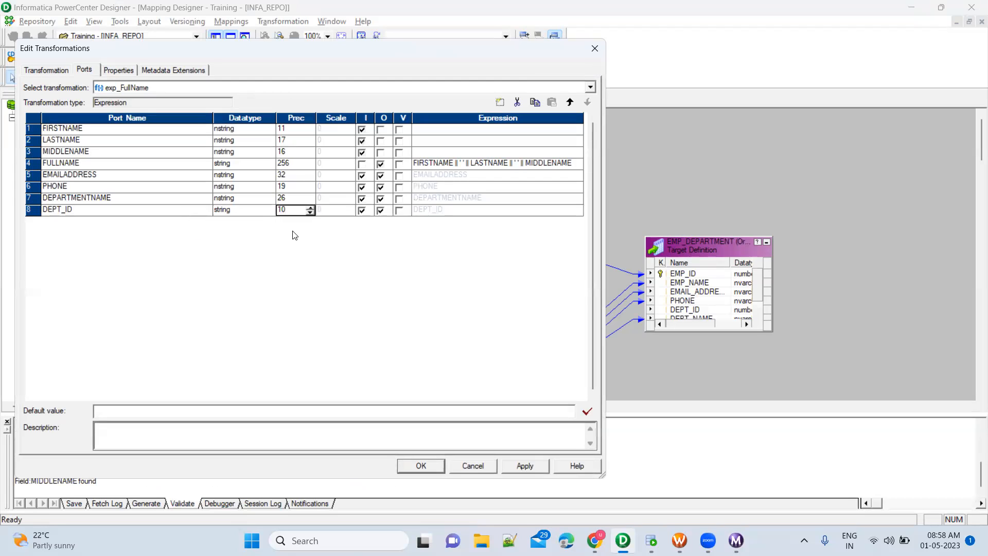
Set the DEPT_ID port's datatype to integer and make it an output-only port.
left_click(244, 210)
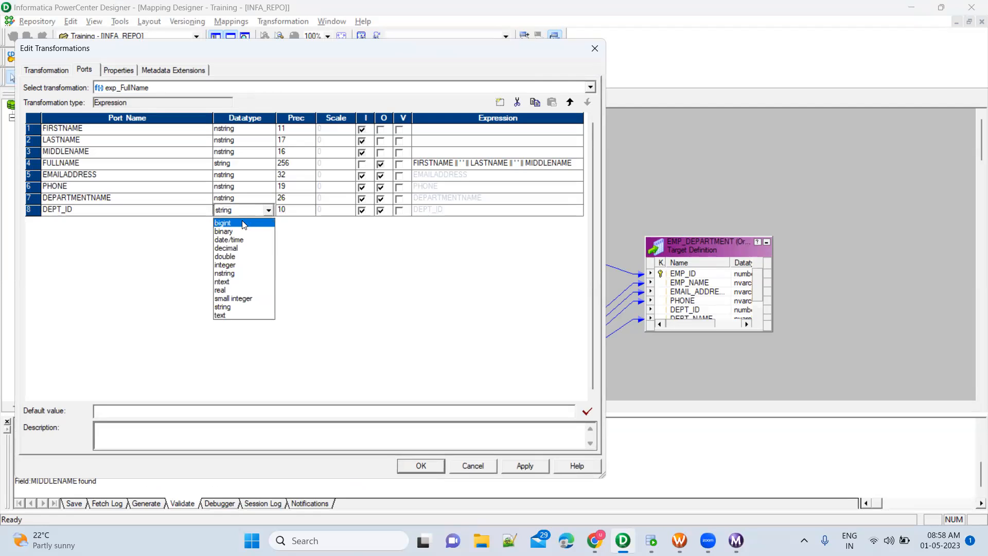
key("n")
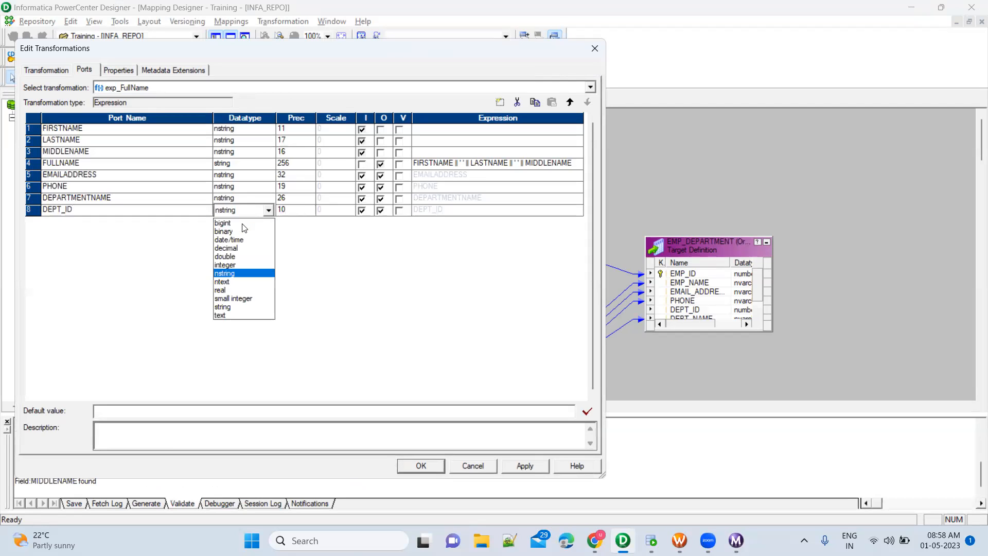
key("i")
key("Tab")
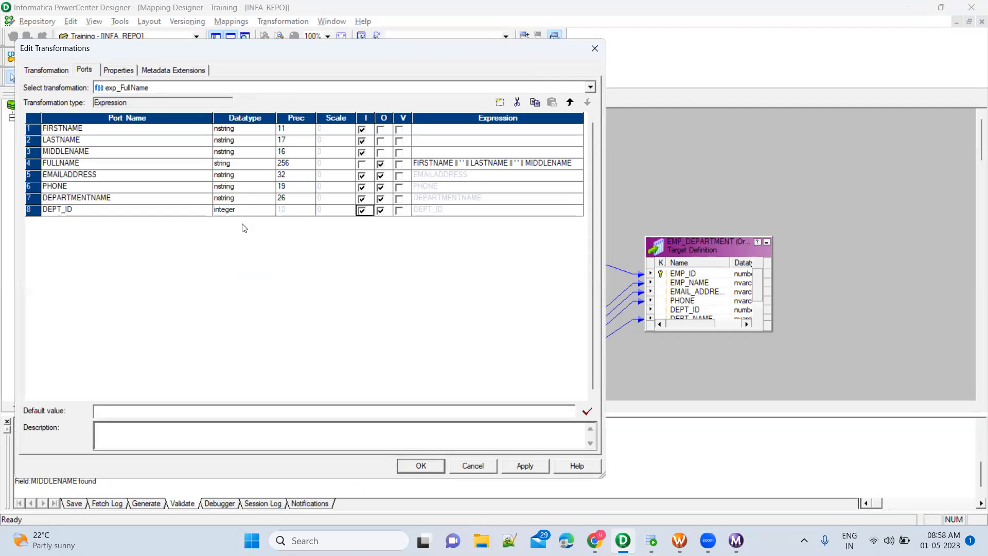
left_click(363, 211)
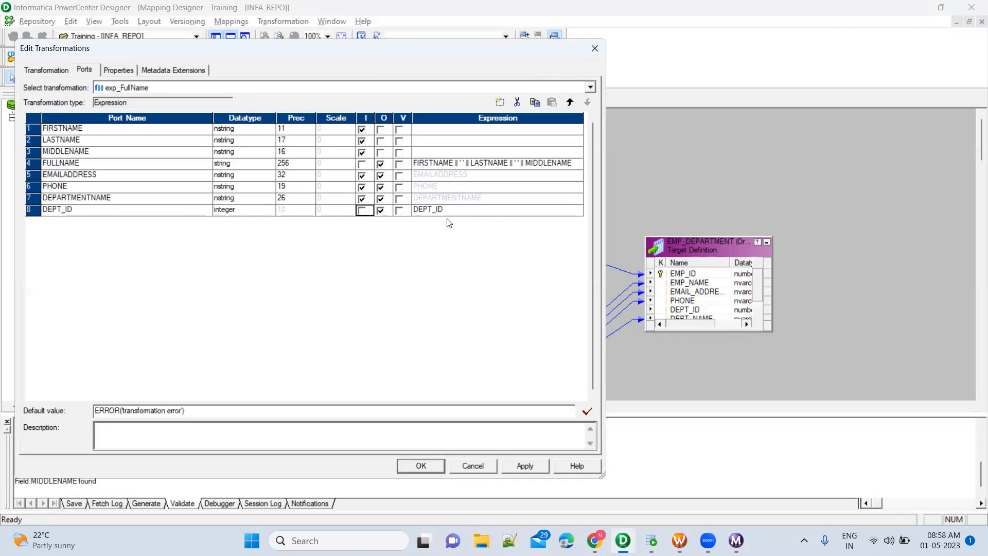
Open the DEPT_ID port's expression for editing and clear its default content.
left_click(505, 209)
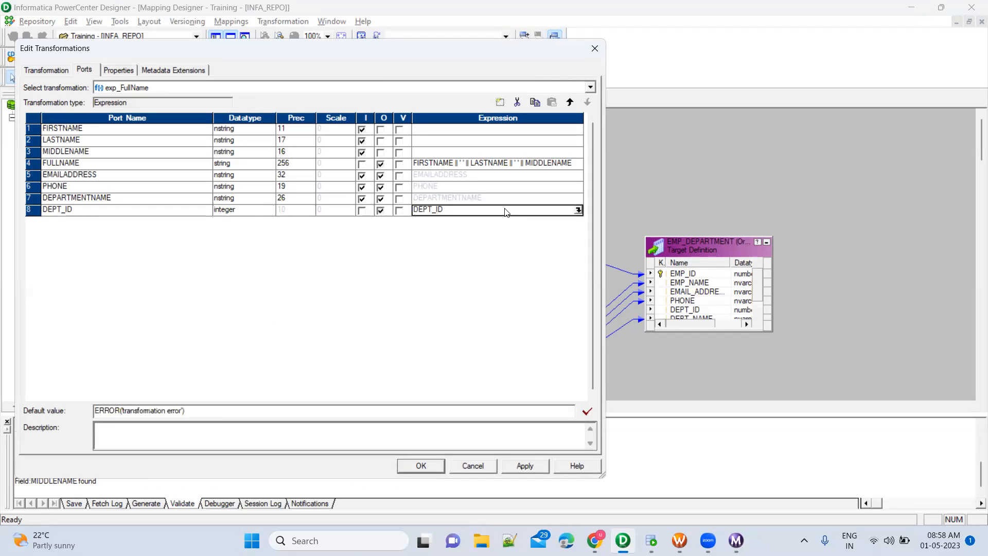
left_click(579, 209)
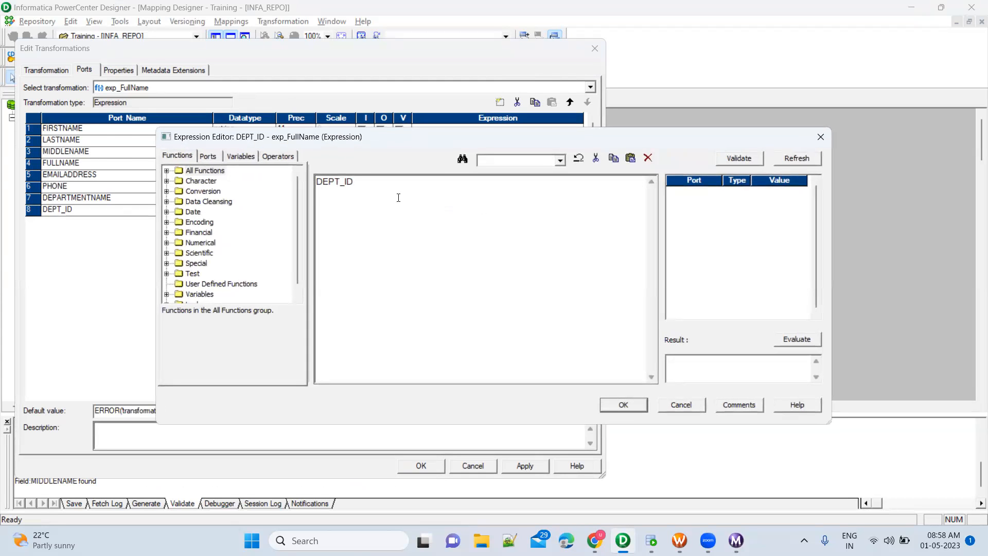
key("ctrl+a")
key("BackSpace")
Build the DEPT_ID expression as a call to the lkp_Department lookup with the DEPARTMENTNAME port as its argument.
scroll(234, 270, "down", 1)
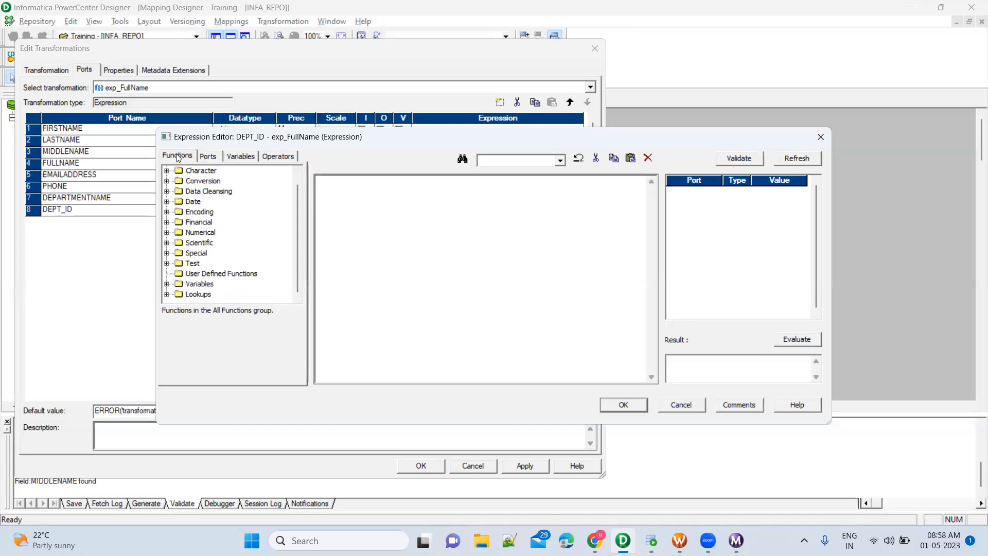
left_click(198, 295)
double_click(198, 294)
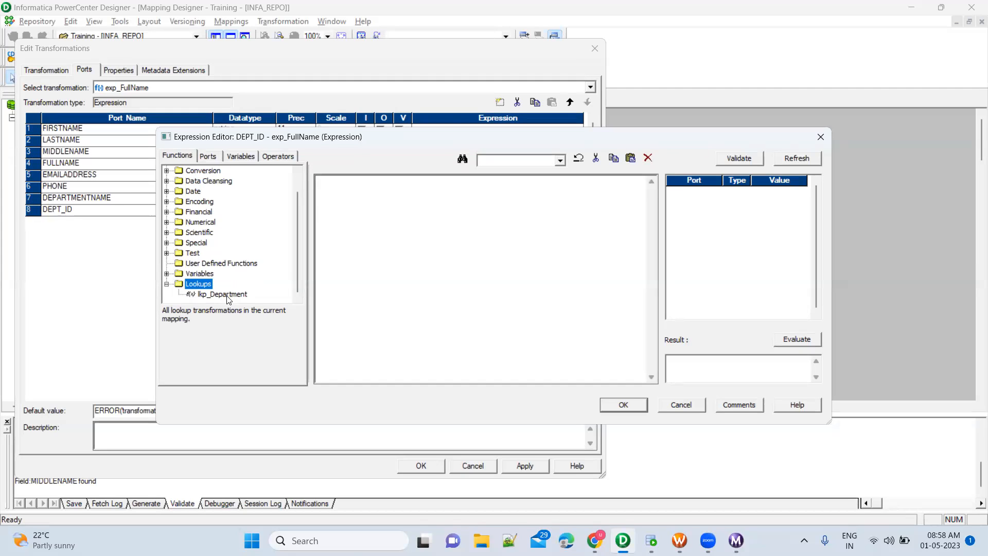
left_click(224, 295)
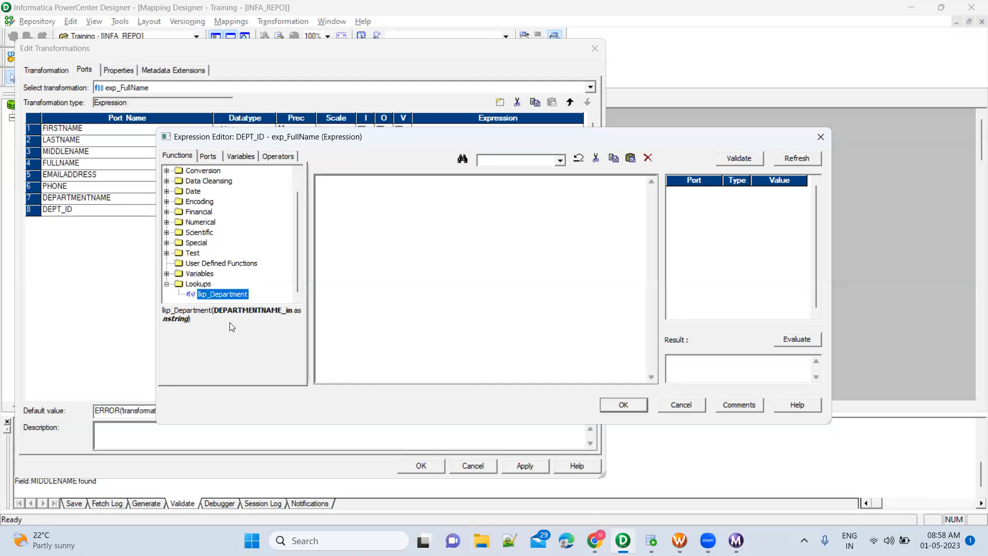
left_click_drag(216, 310, 294, 310)
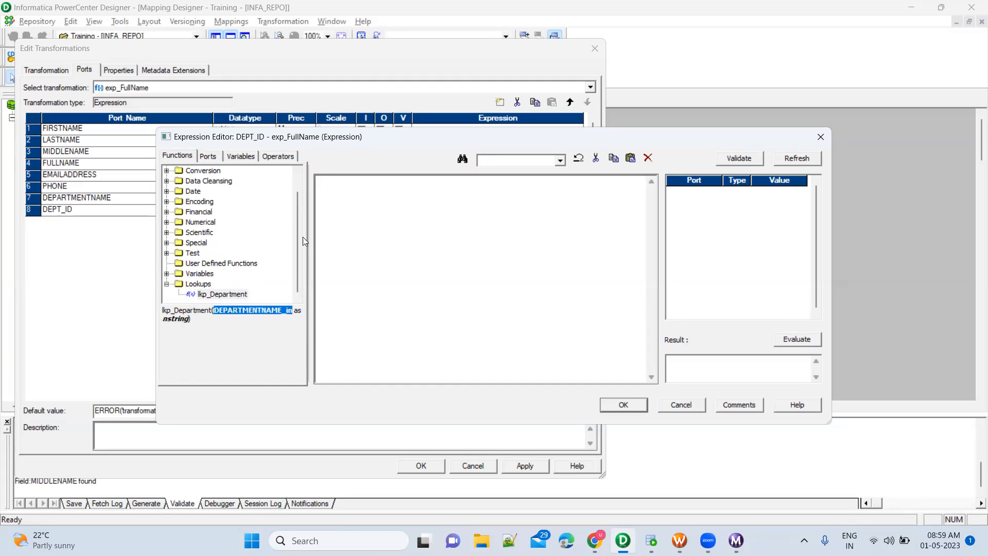
left_click(362, 204)
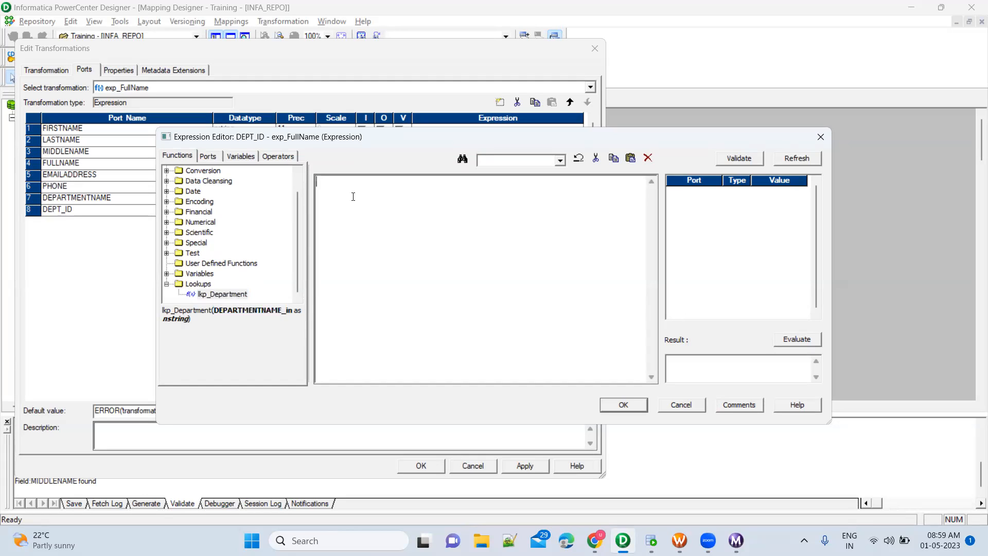
double_click(222, 294)
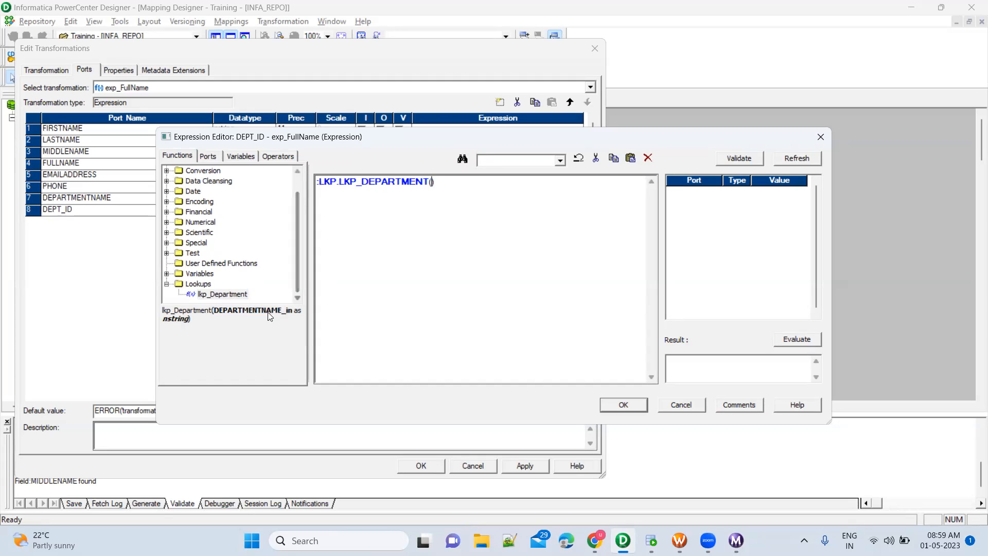
left_click(209, 156)
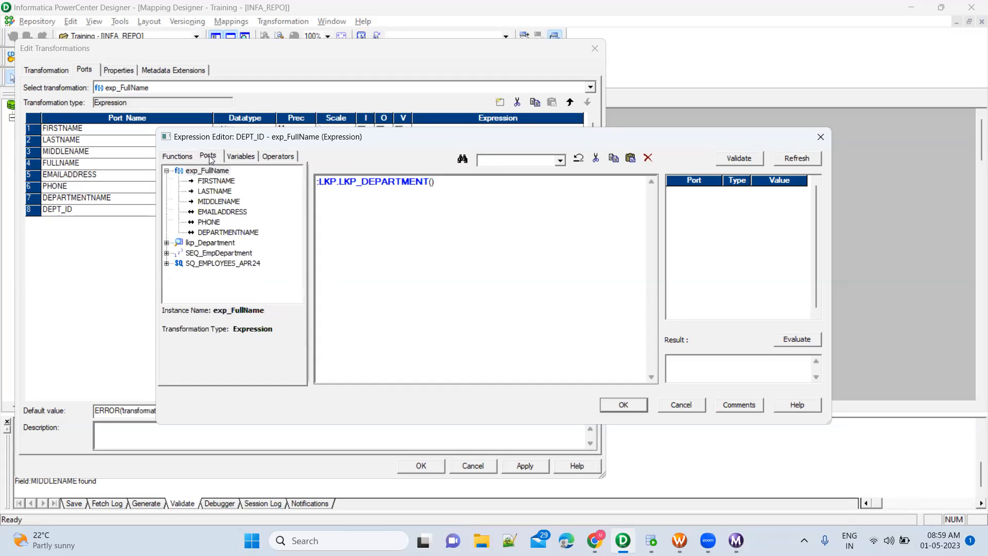
double_click(235, 234)
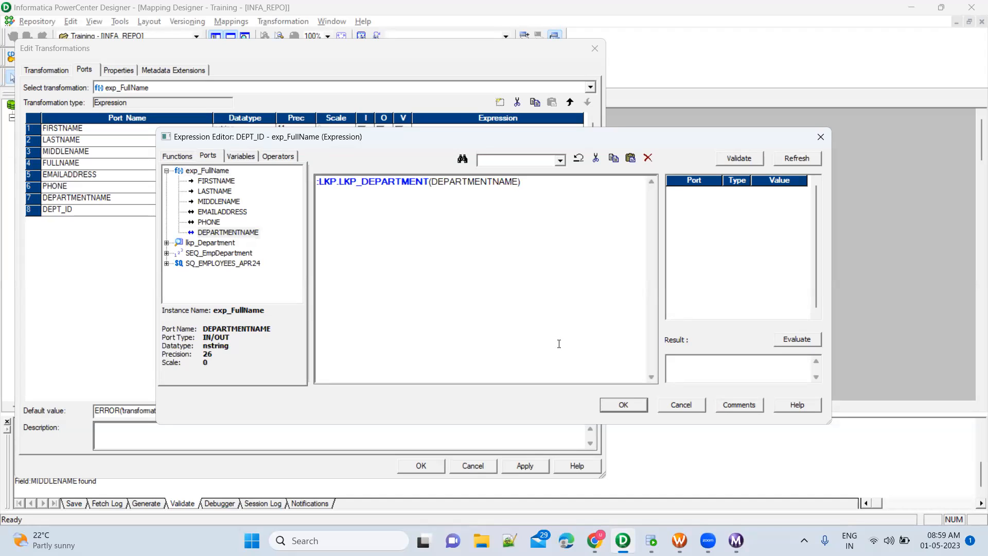
Validate the DEPT_ID lookup expression and apply the port changes to exp_FullName.
left_click(745, 161)
left_click(556, 314)
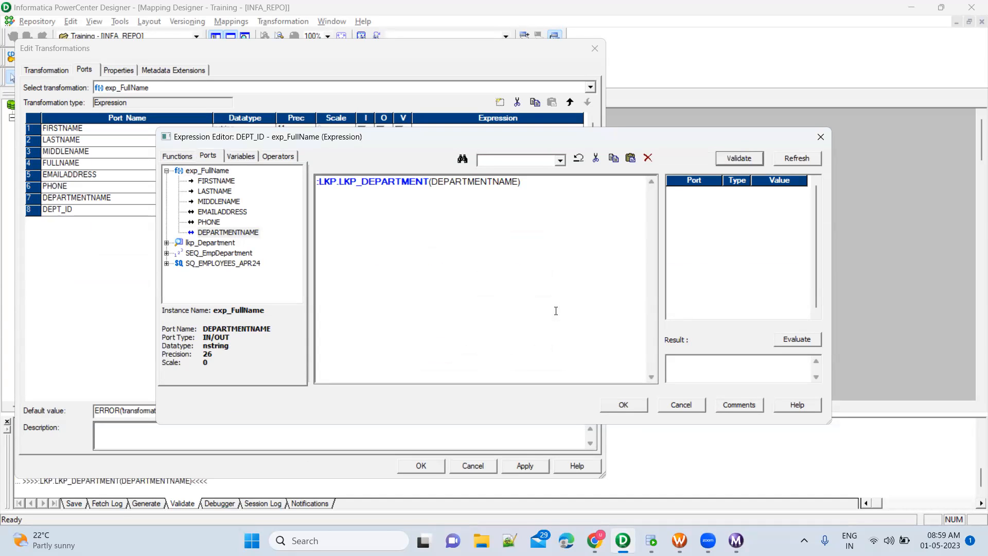
left_click(631, 407)
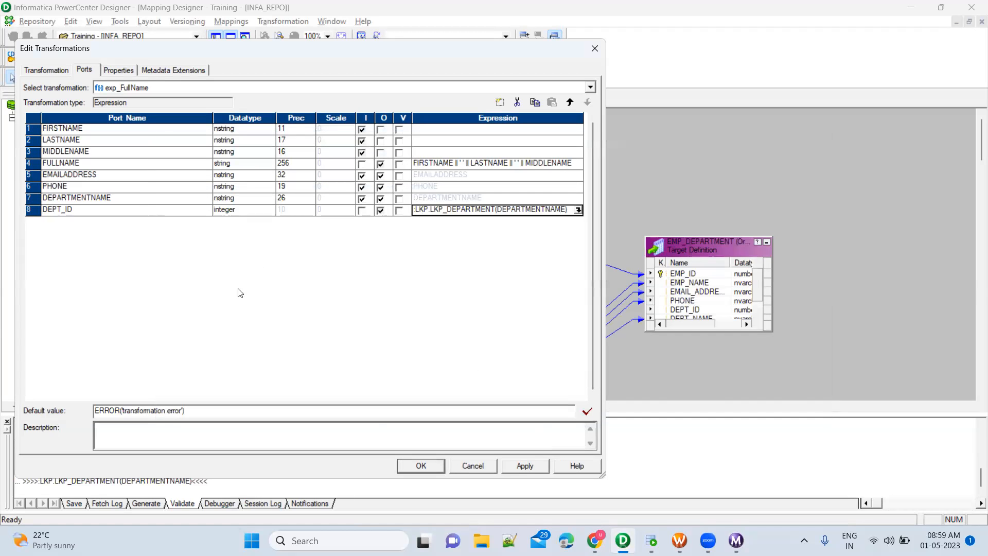
left_click(525, 466)
left_click(430, 468)
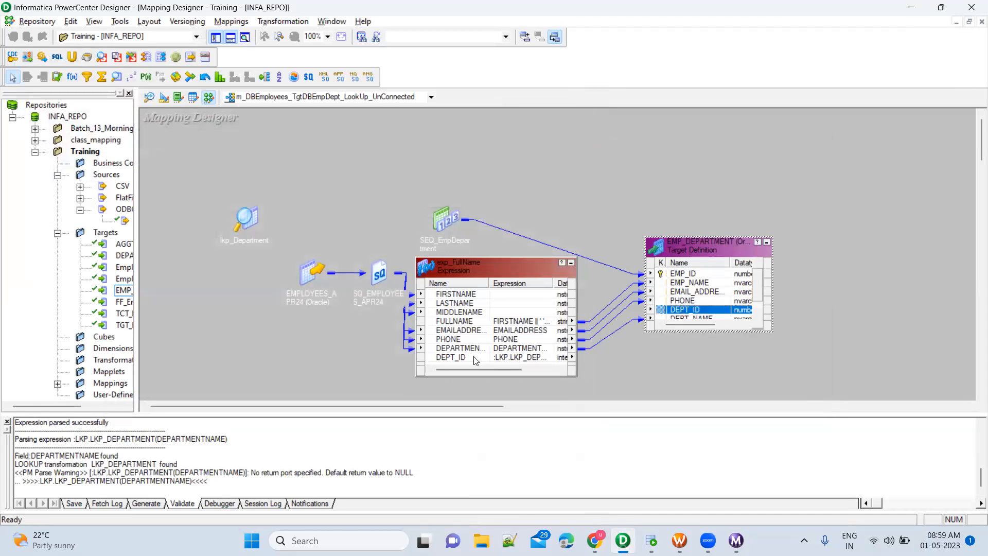
Link the DEPT_ID port of exp_FullName to the DEPT_ID column of the EMP_DEPARTMENT target.
left_click(446, 359)
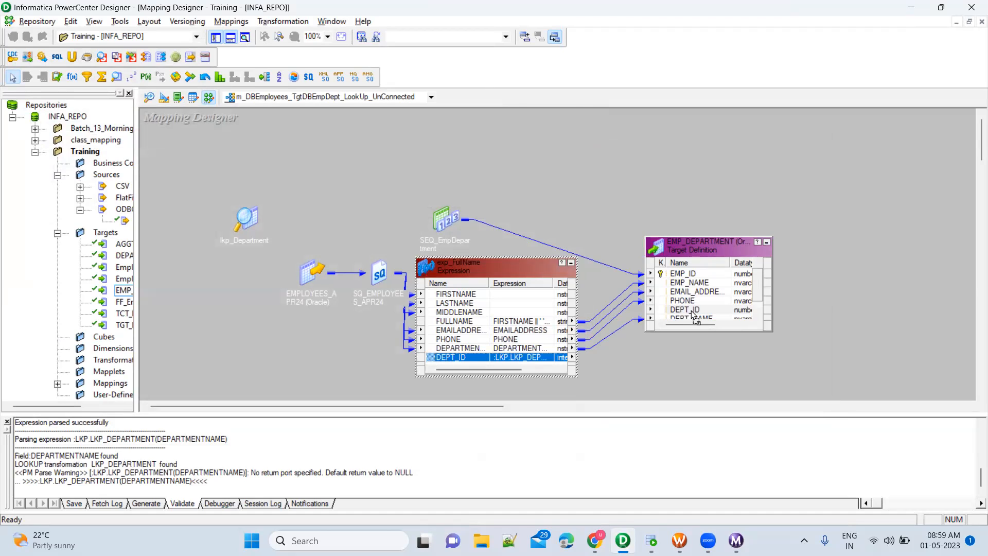
left_click_drag(699, 312, 699, 312)
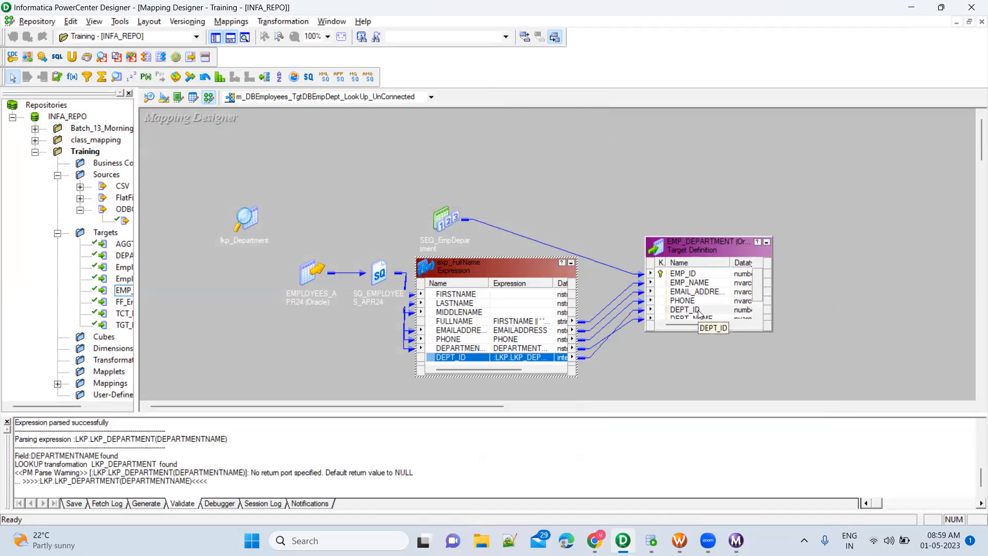
left_click(598, 216)
left_click_drag(214, 223, 285, 252)
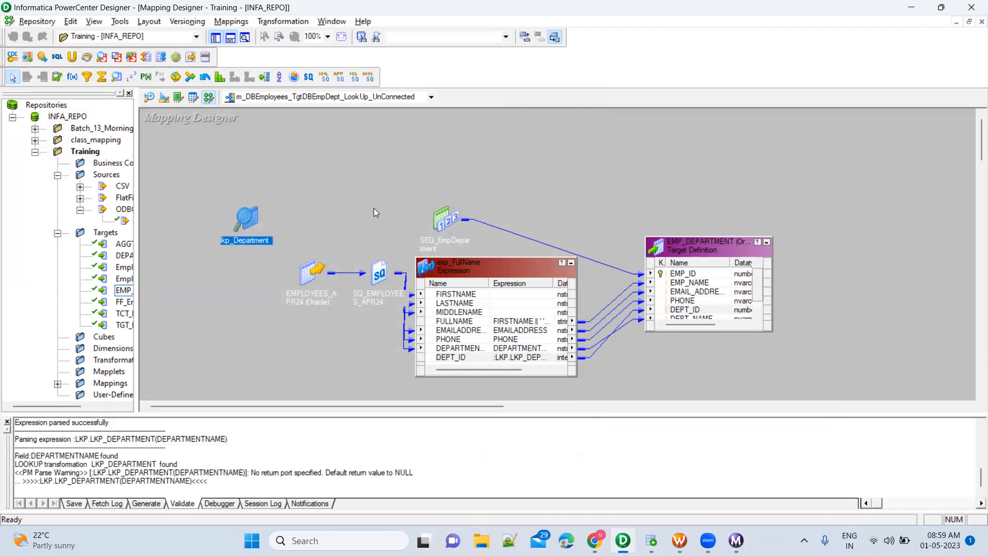
left_click(374, 209)
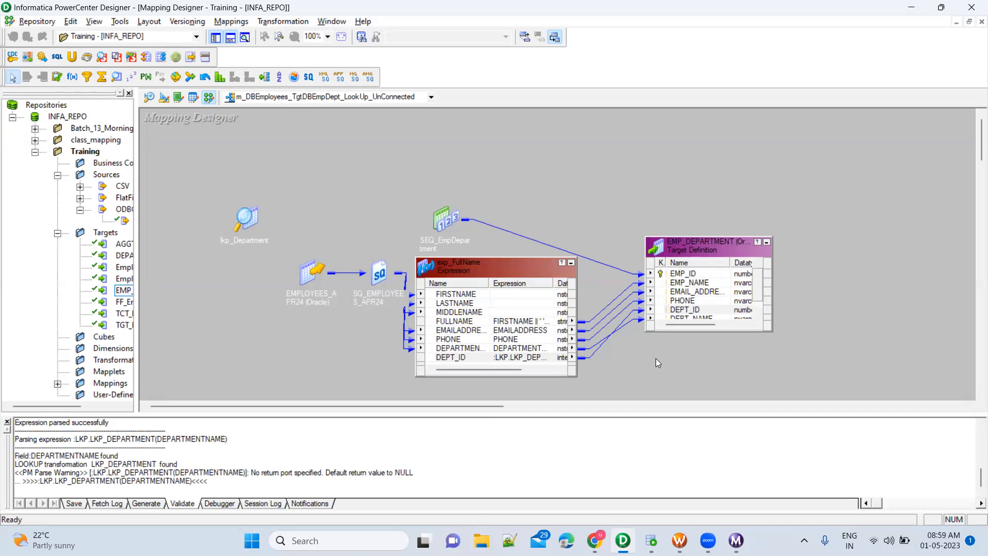
Switch to Oracle SQL Developer, change the table name in the CREATE TABLE statement to EMP_DEPARTMENT_UNCONNECTED, and run it.
left_click(651, 541)
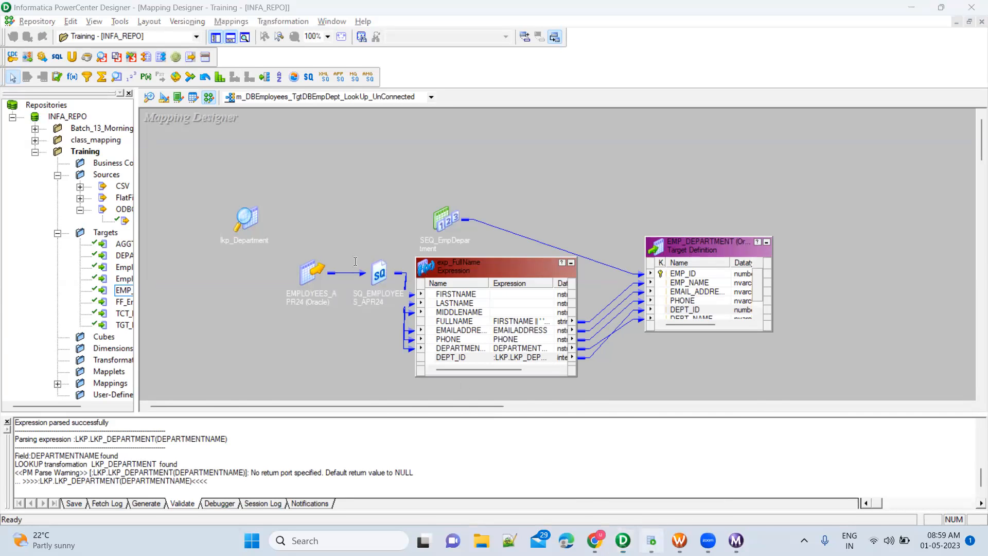
left_click(349, 181)
type("_UNCONNECTED")
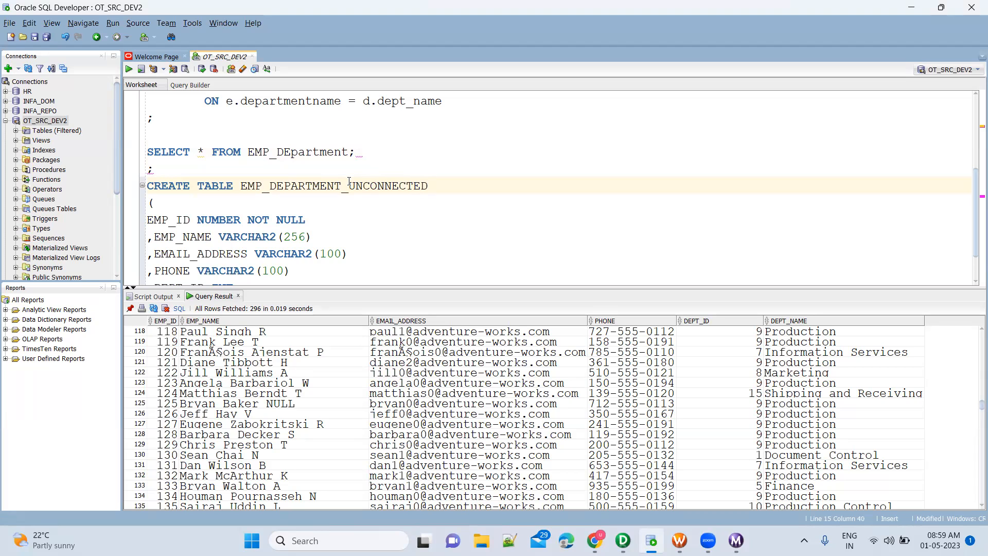
key("ctrl+Return")
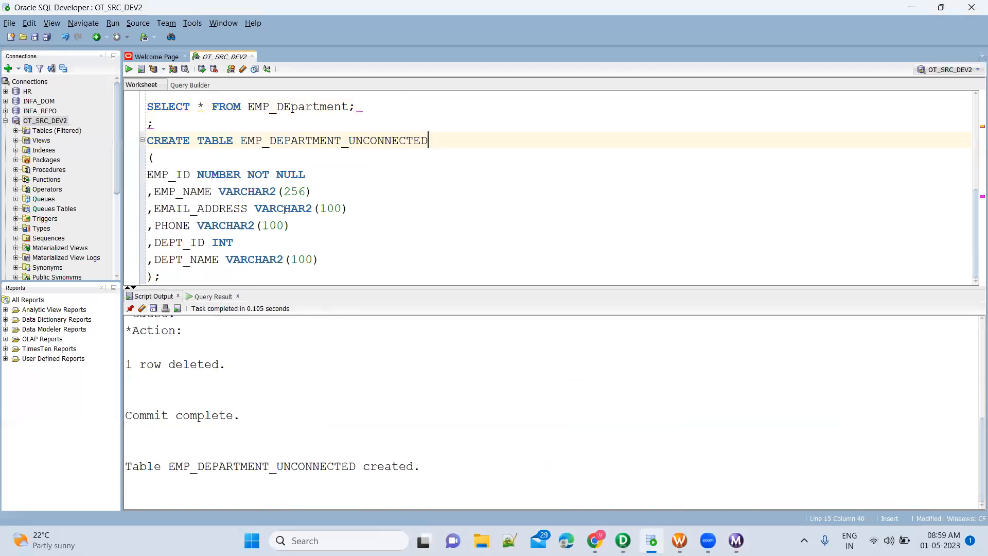
double_click(315, 472)
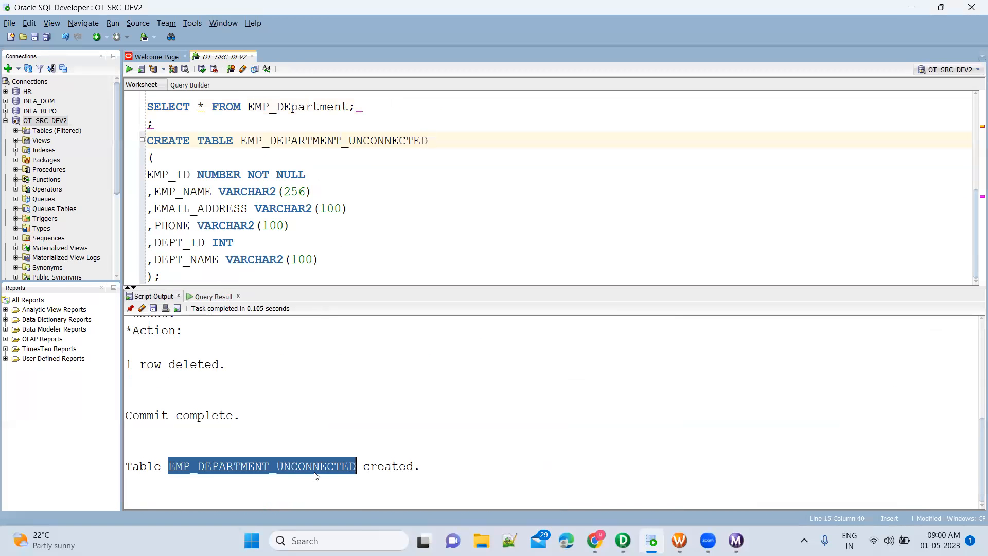
Return to PowerCenter Designer, collapse exp_FullName to an icon, and save the unconnected lookup mapping.
key("alt+Tab")
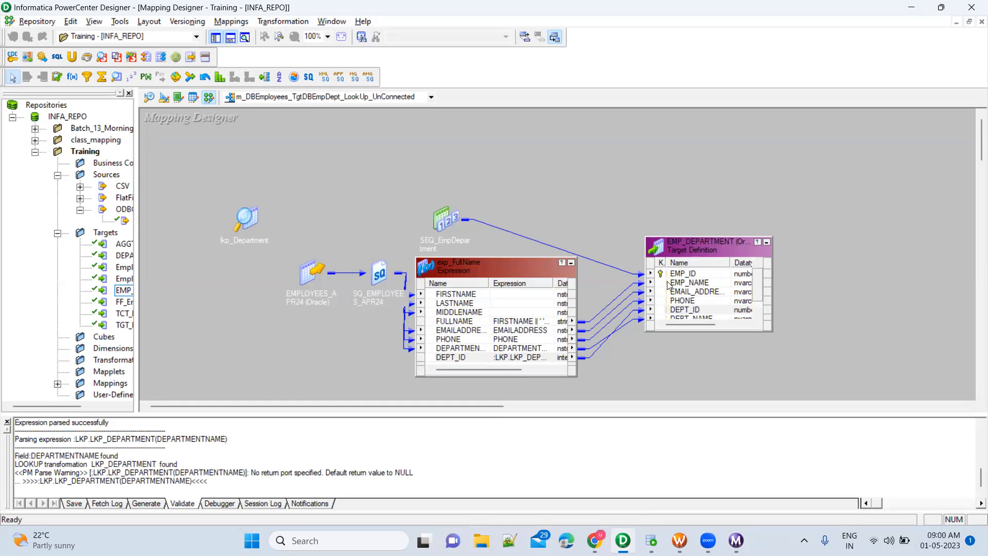
left_click(728, 245)
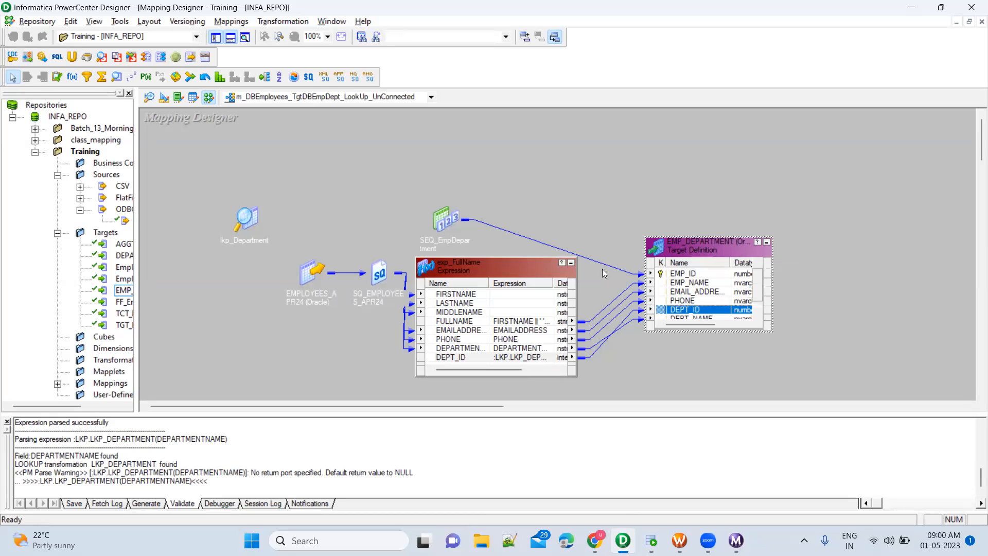
left_click(570, 264)
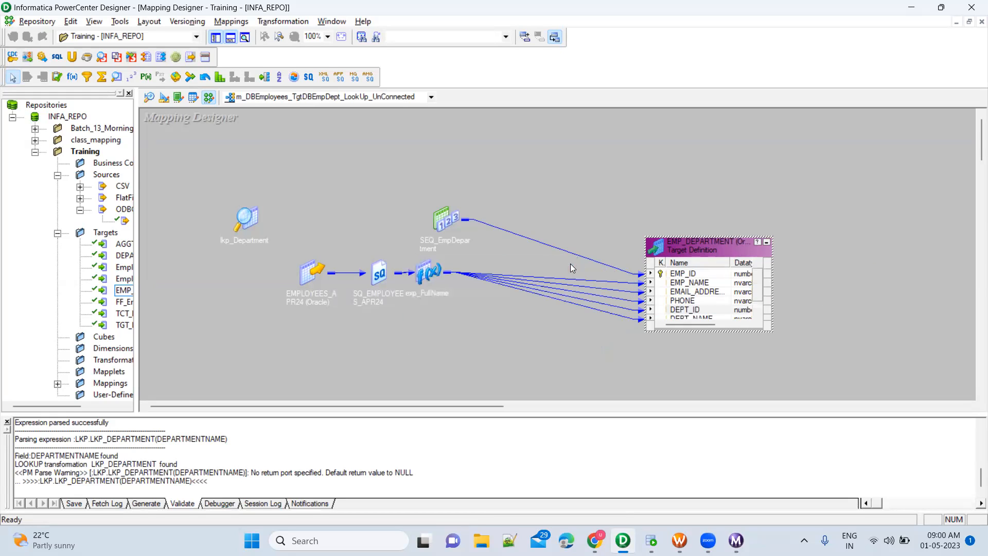
left_click(702, 247)
left_click(626, 176)
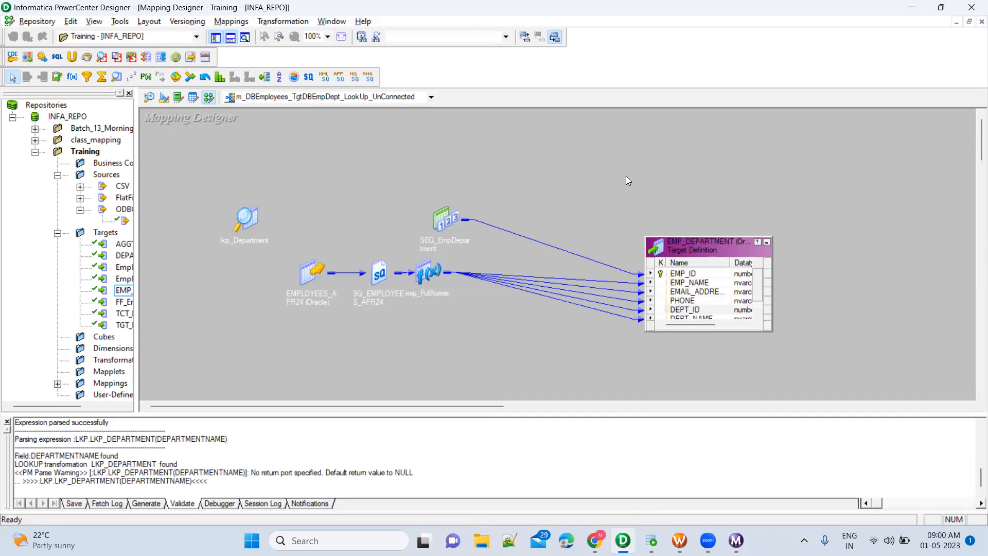
key("ctrl+s")
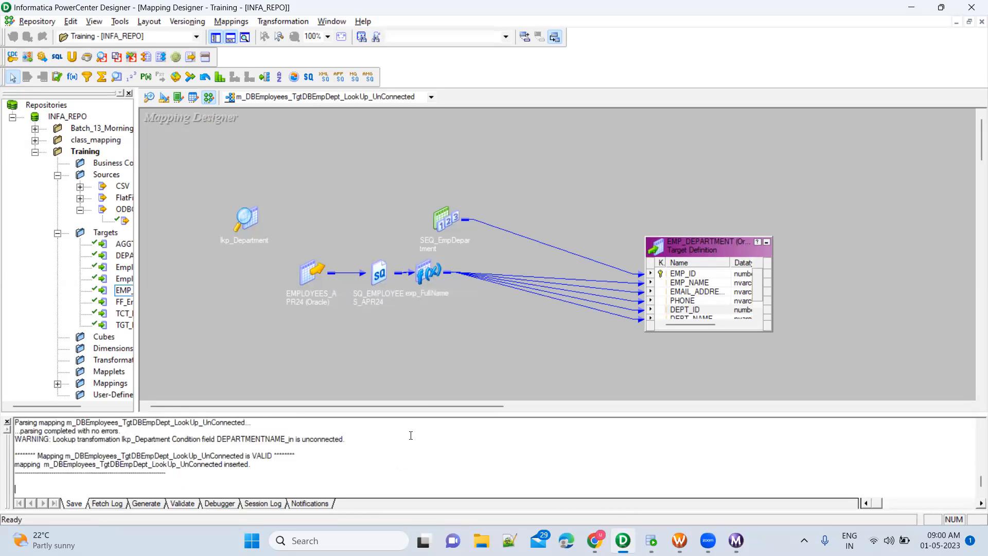
double_click(265, 456)
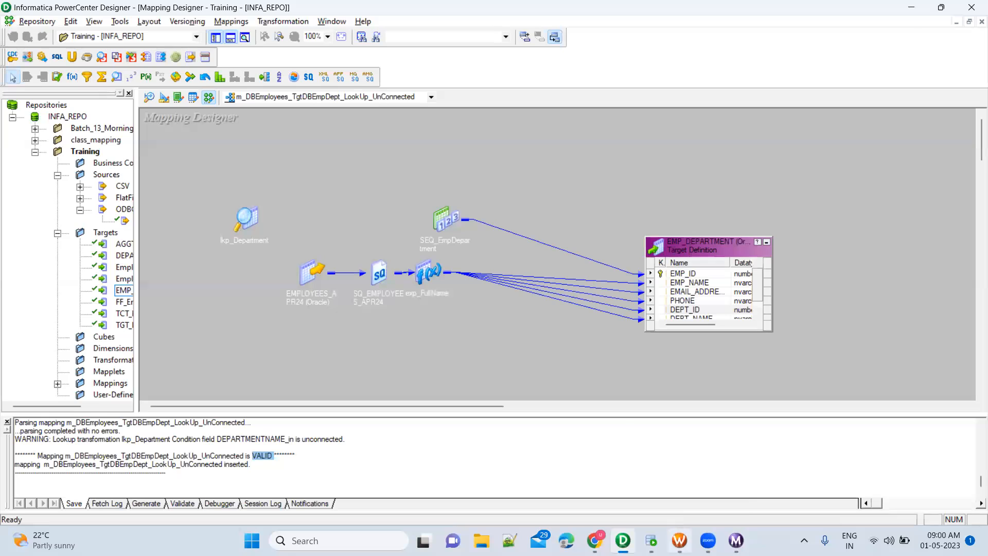
Switch to PowerCenter Workflow Manager and refresh the mapping of the s_m_DBEmployees_TgtDBEmpDept_LookUp session.
mouse_move(679, 541)
left_click(680, 479)
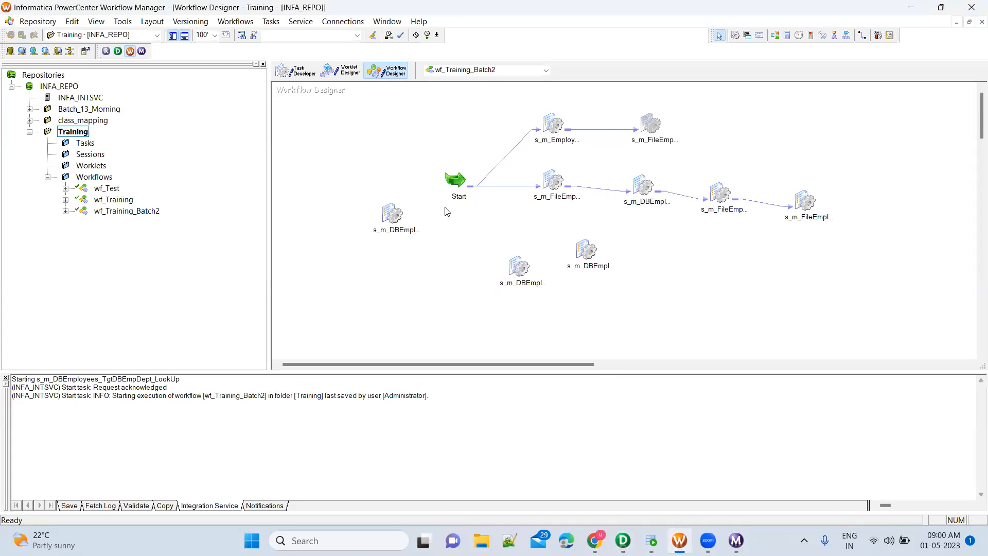
left_click(392, 210)
double_click(392, 210)
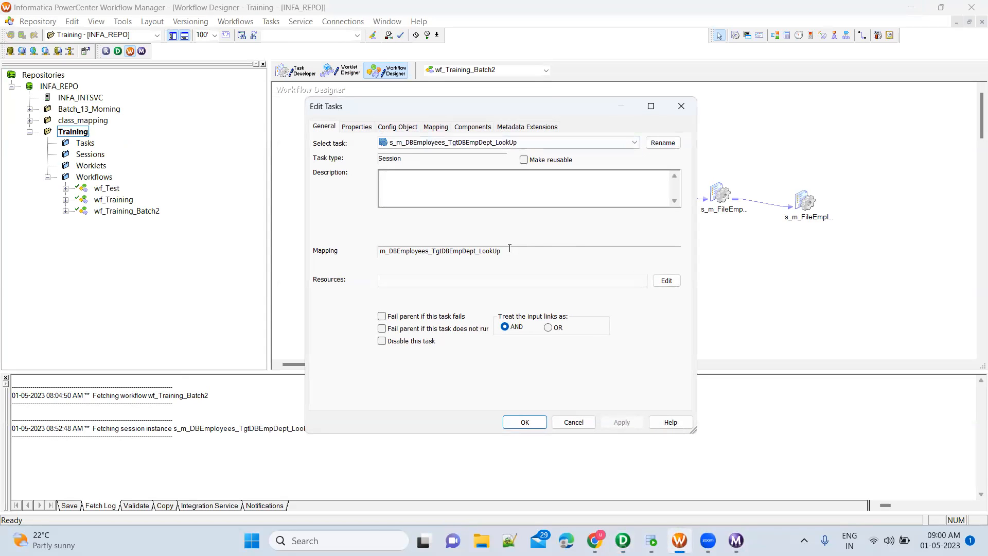
key("Escape")
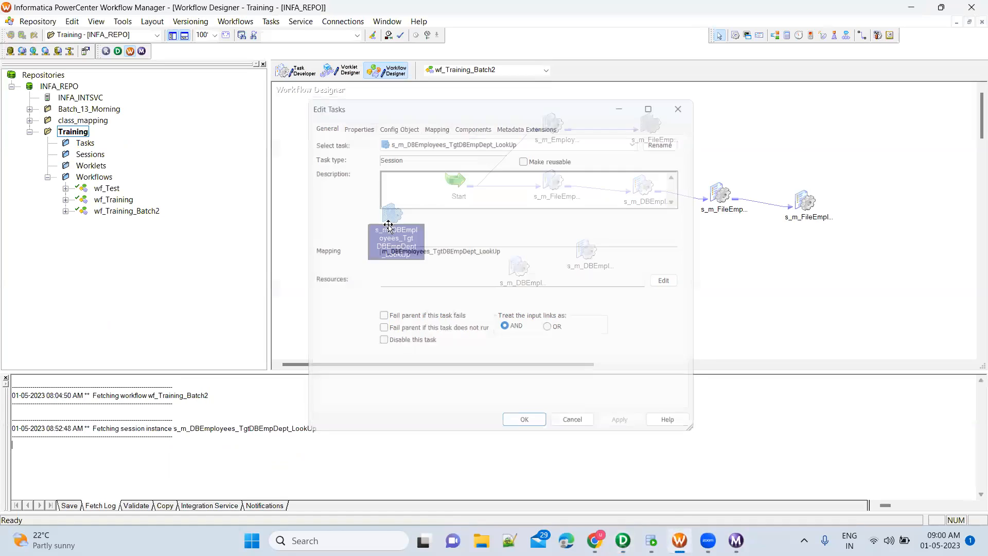
right_click(392, 219)
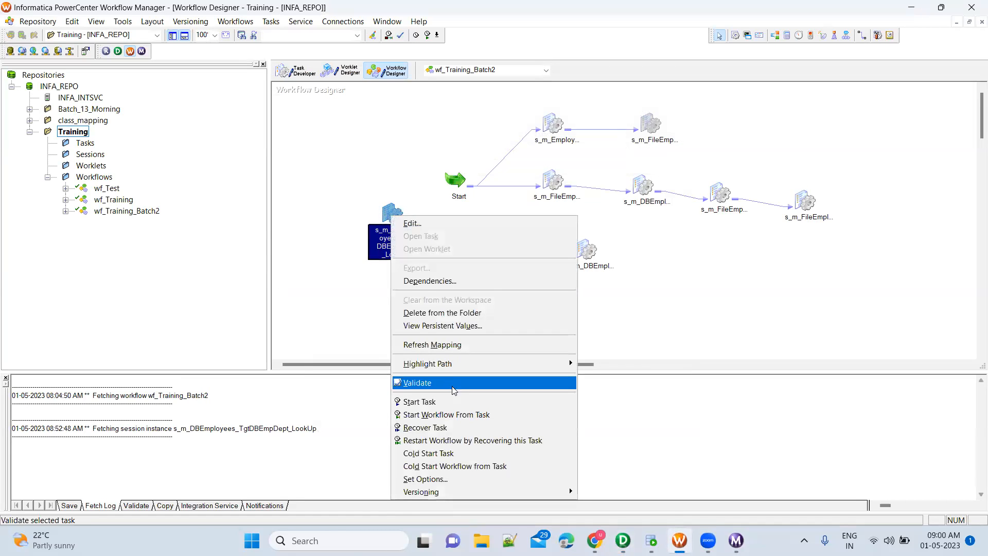
left_click(454, 345)
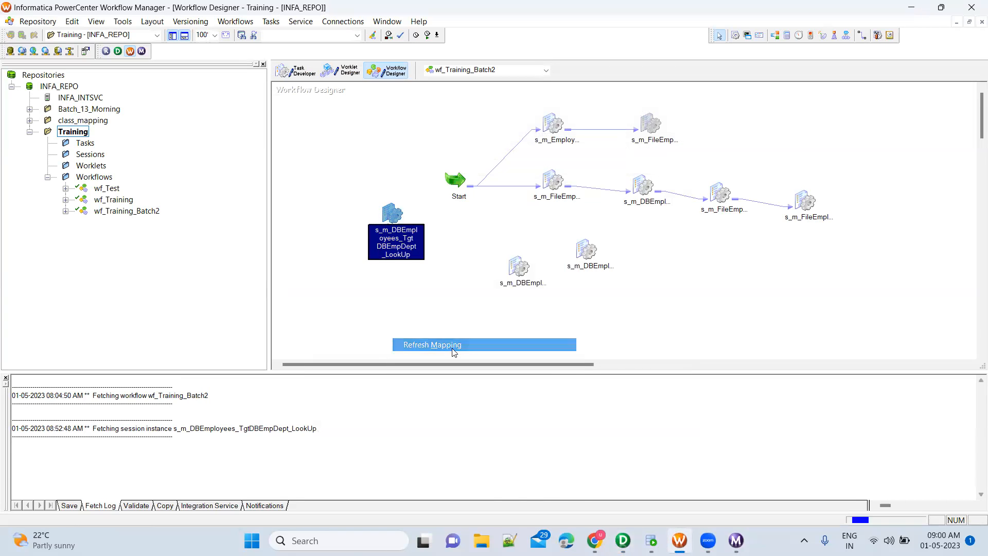
Rename the refreshed lookup session as s_m_DBEmployees_TgtDBEmpDept_LookUp_Connected.
double_click(391, 214)
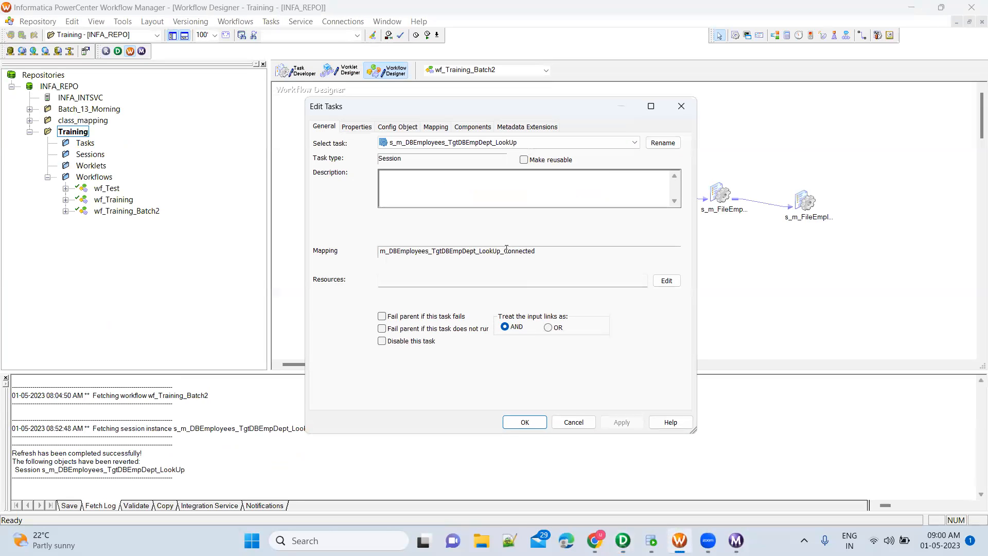
left_click(662, 143)
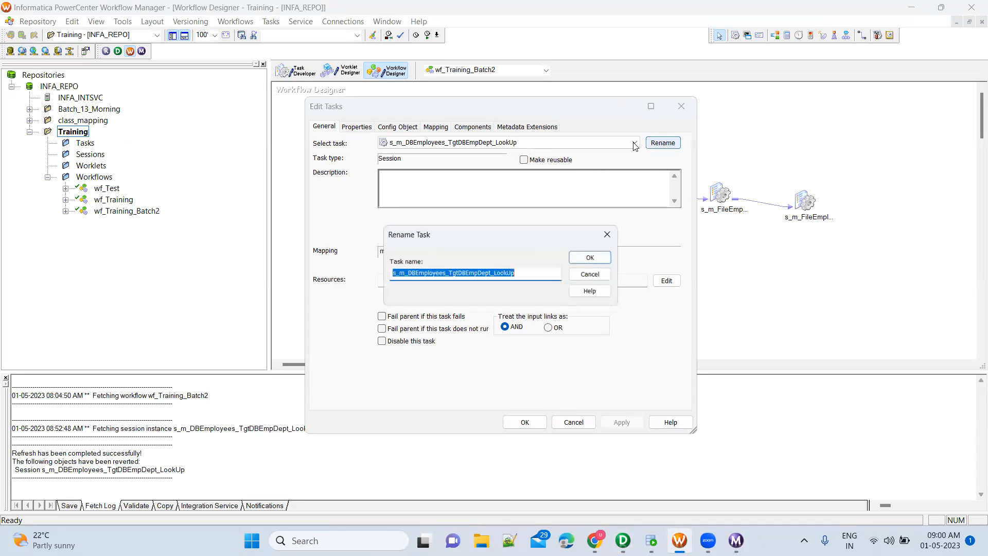
left_click(521, 275)
type("_Connected")
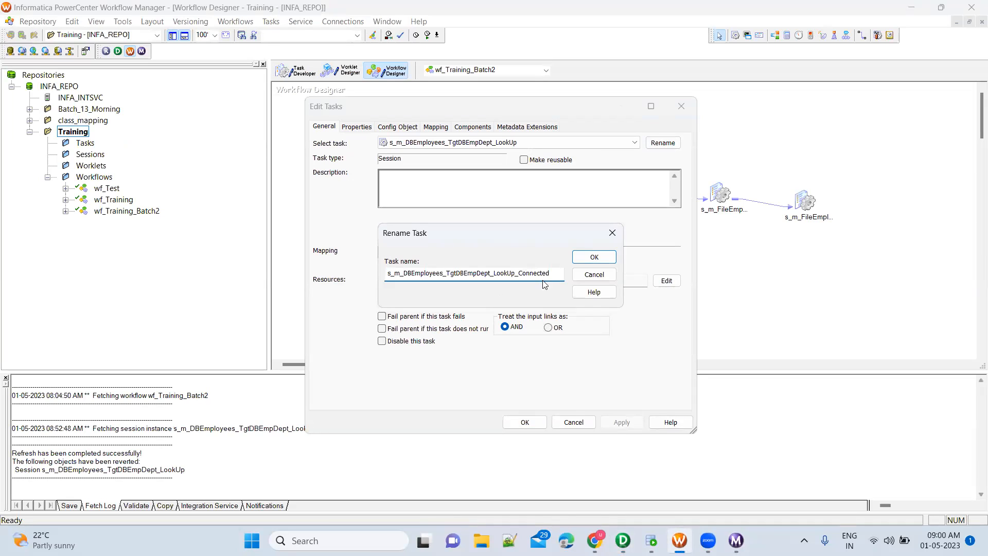
left_click(599, 262)
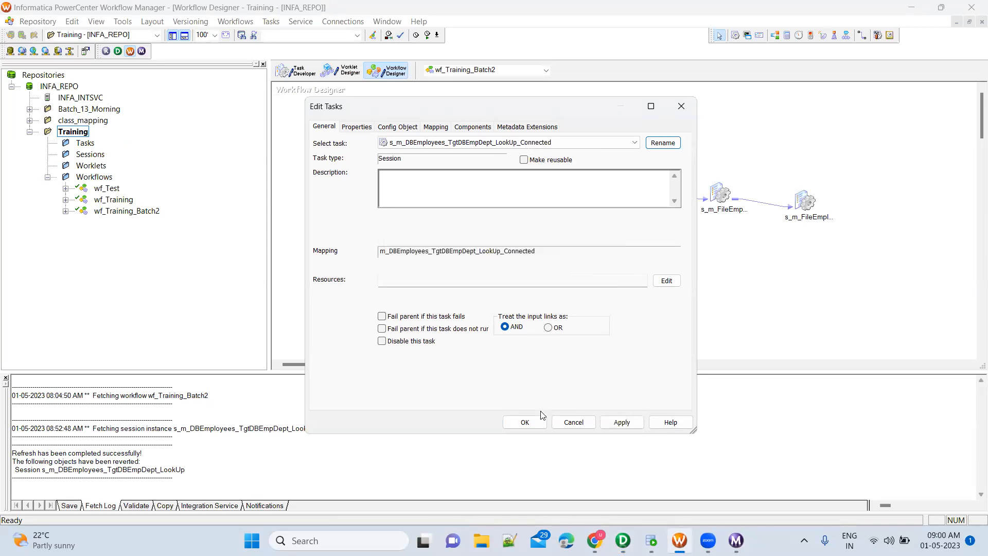
left_click(533, 428)
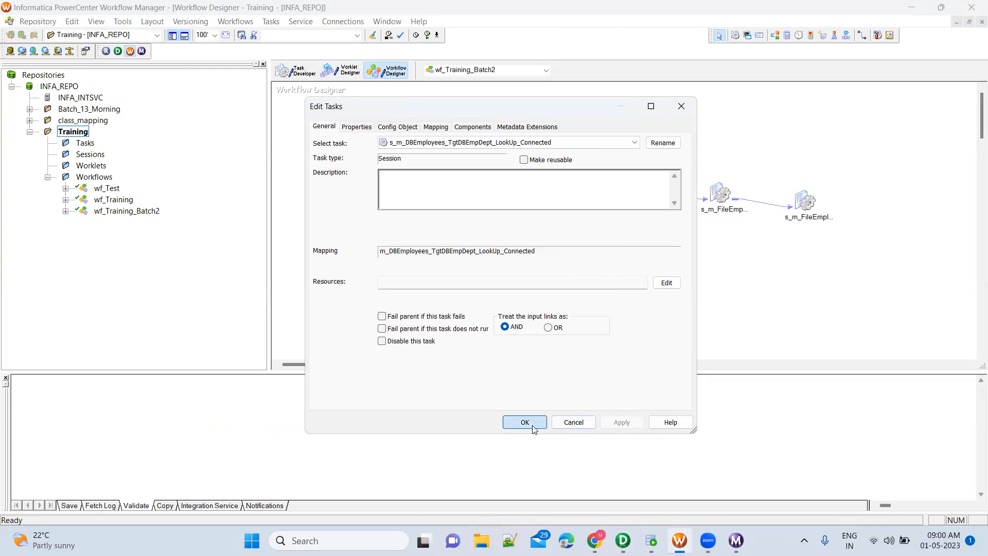
Save the workflow and add a session for the m_DBEmployees_TgtDBEmpDept_LookUp_UnConnected mapping in wf_Training_Batch2.
key("ctrl+s")
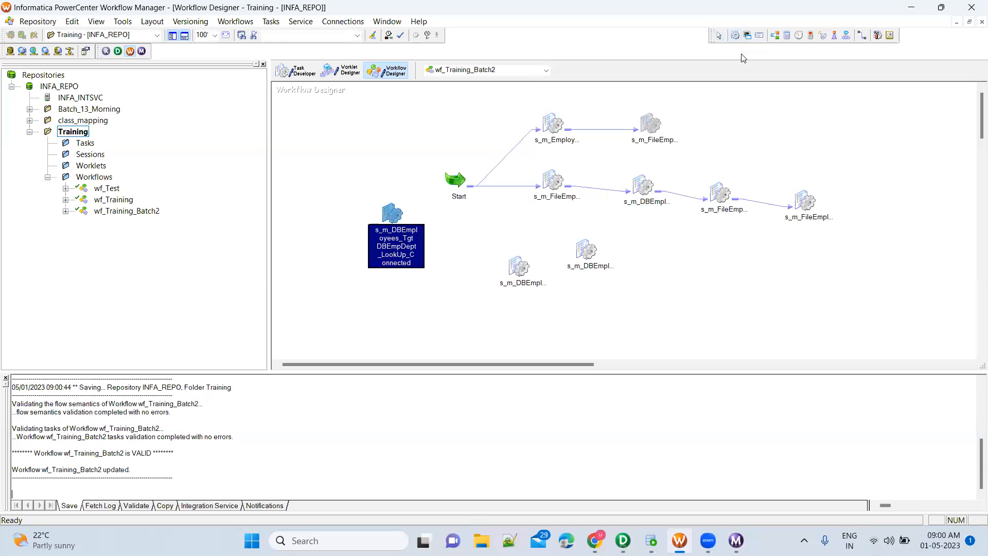
left_click(360, 139)
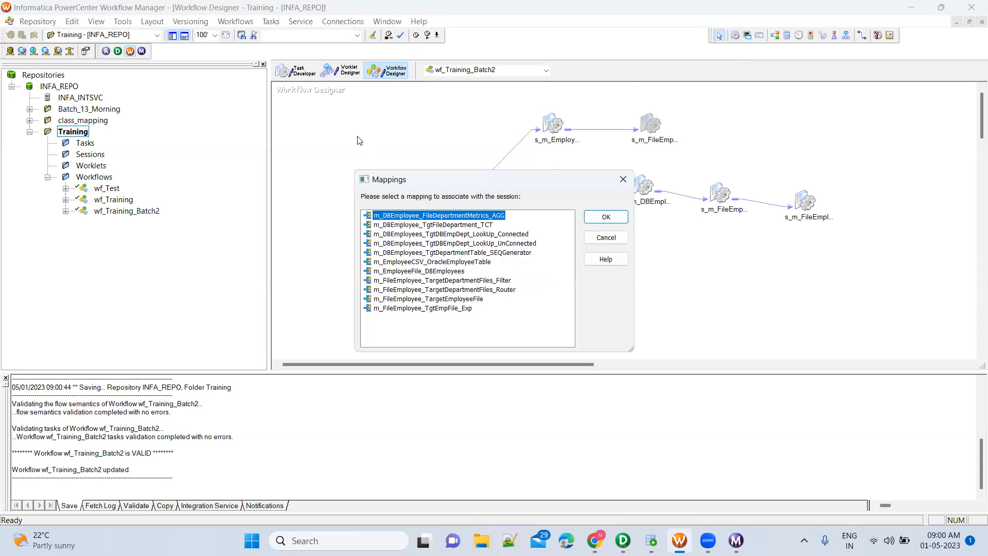
double_click(497, 244)
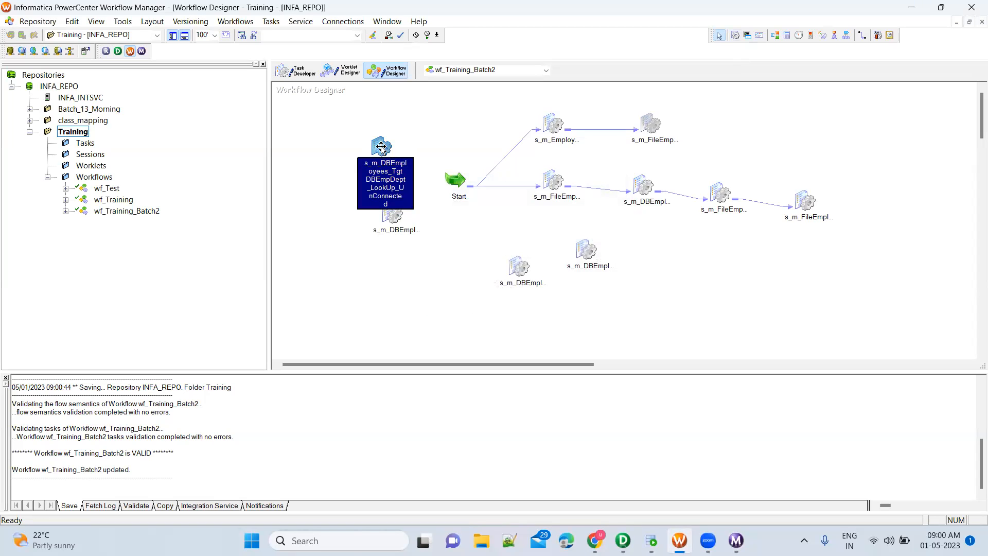
Open the new unconnected session's mapping settings, check the SQ_EMPLOYEES_APR24 source, and show the EMP_DEPARTMENT target's properties.
double_click(381, 148)
left_click(436, 129)
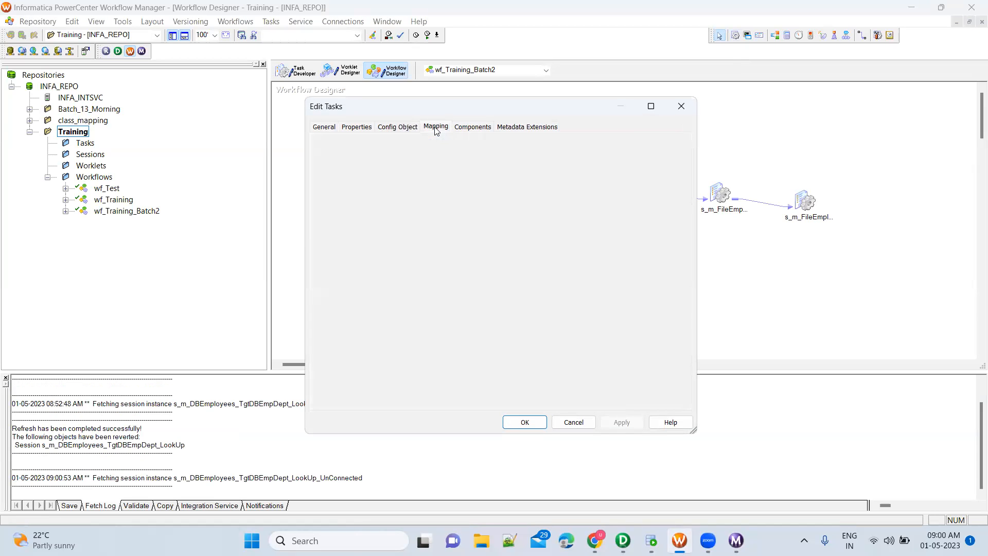
left_click(385, 221)
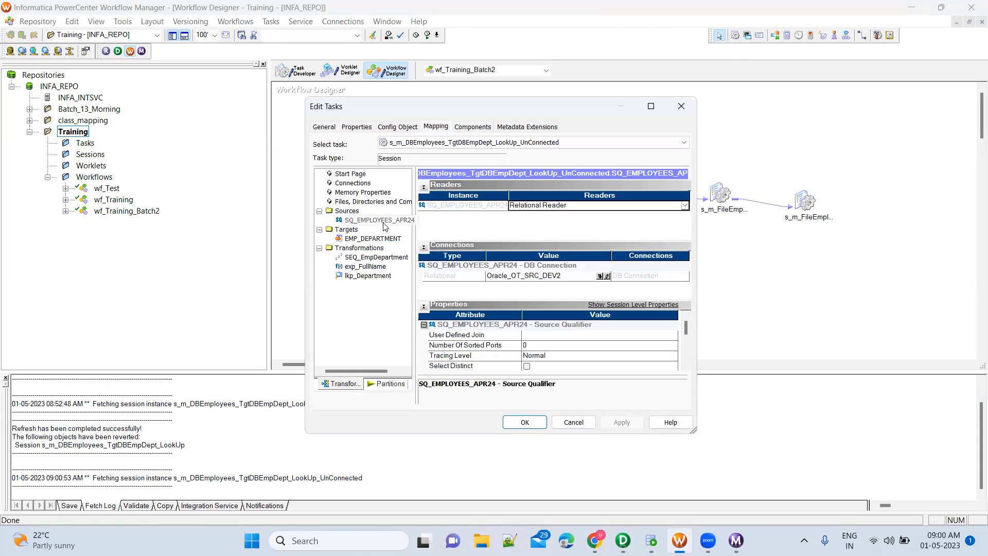
left_click(385, 239)
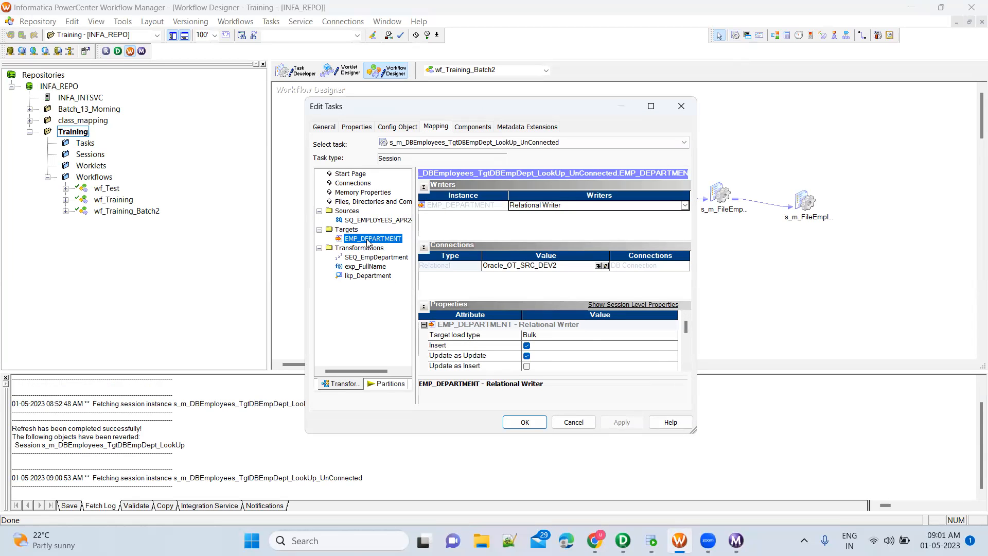
Switch to Oracle SQL Developer, copy the table name EMP_DEPARTMENT_UNCONNECTED from the CREATE TABLE statement, and return to Workflow Manager.
left_click(651, 540)
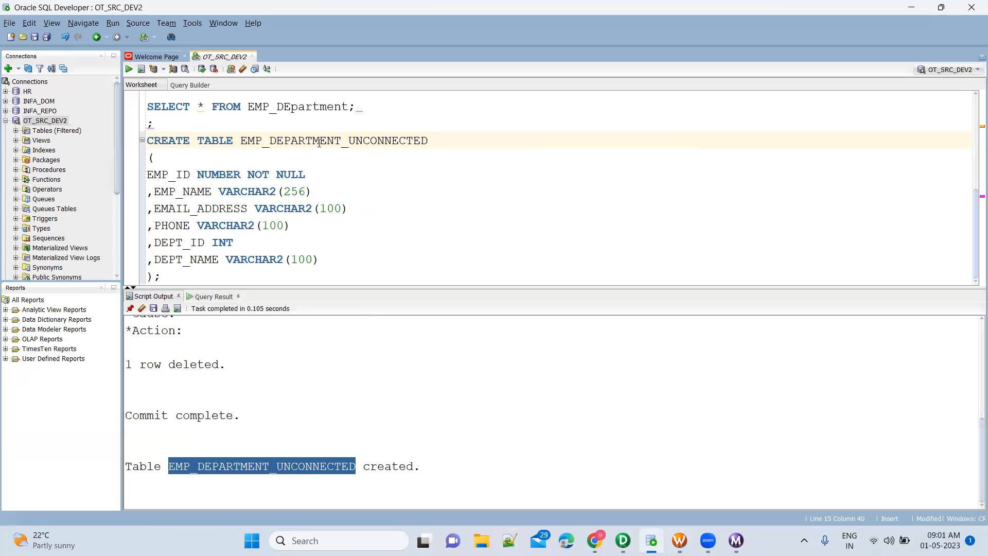
left_click_drag(243, 140, 434, 143)
key("ctrl+c")
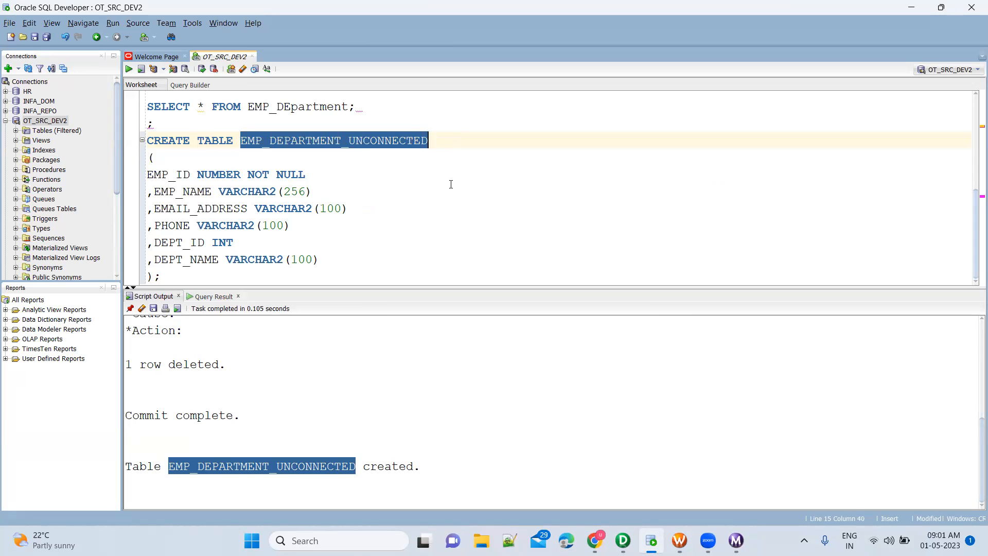
key("alt+Tab")
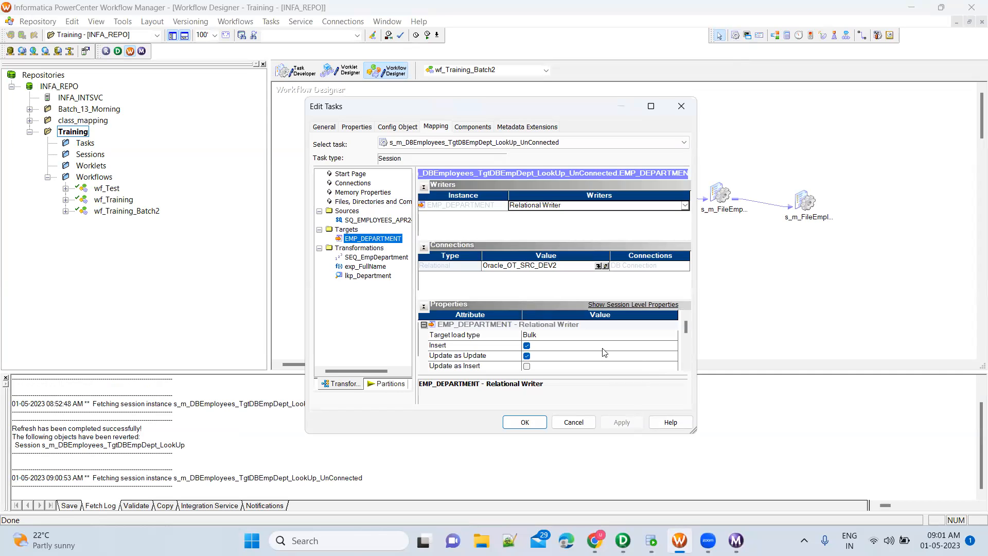
Set the EMP_DEPARTMENT target's load type to Normal and its target table name to EMP_DEPARTMENT_UNCONNECTED, and apply the session changes.
left_click(560, 336)
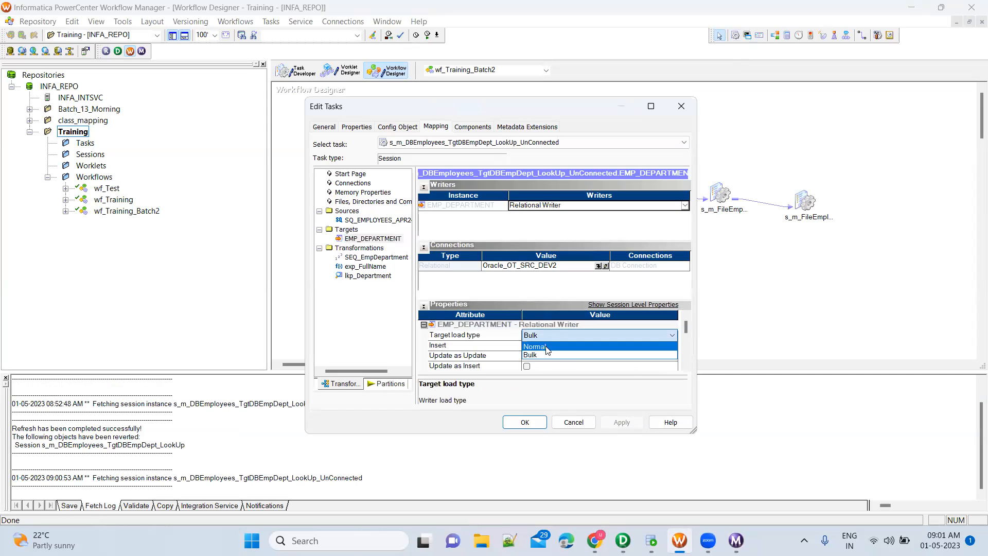
left_click(547, 346)
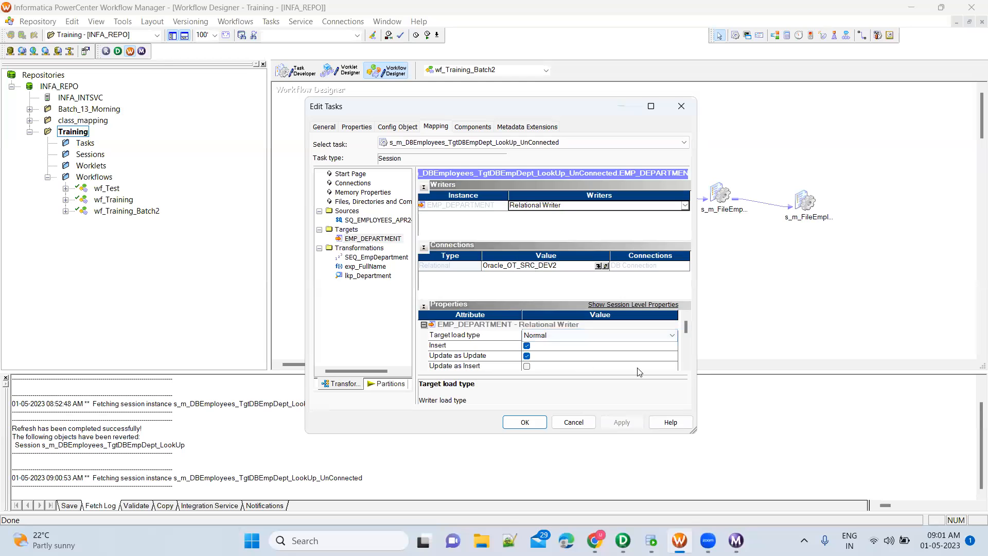
left_click(687, 367)
left_click(686, 367)
left_click(686, 367)
left_click(686, 366)
left_click(686, 366)
left_click(686, 366)
left_click(686, 367)
left_click(629, 356)
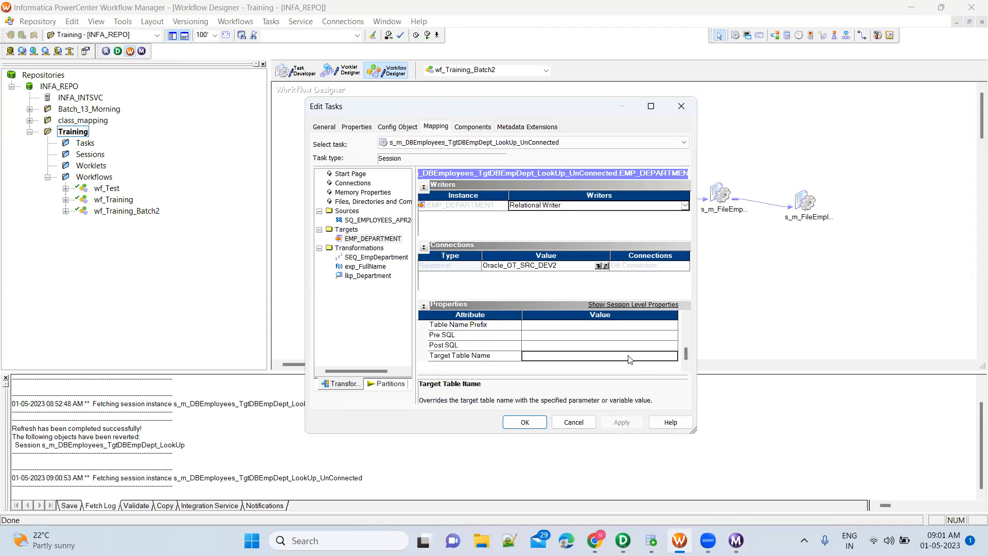
key("ctrl+v")
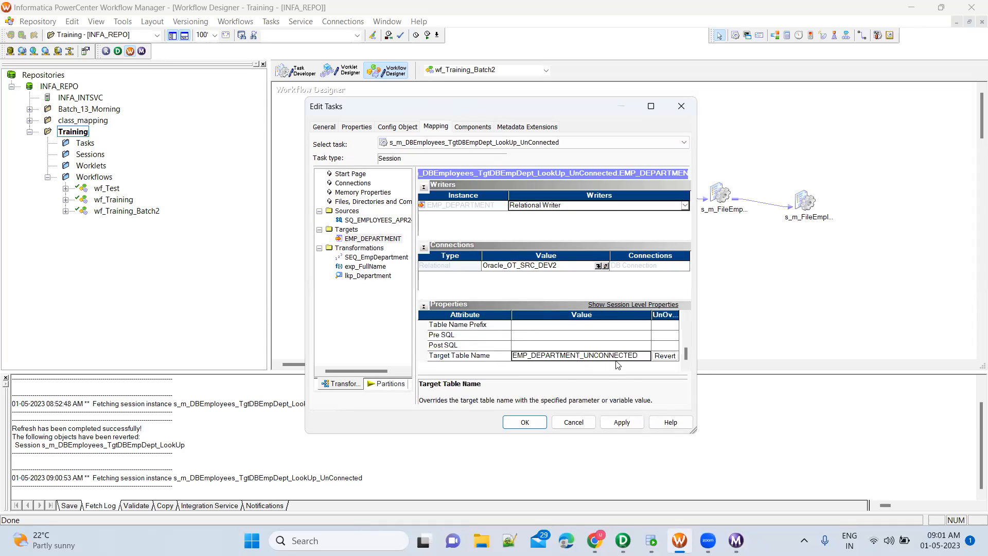
left_click(621, 423)
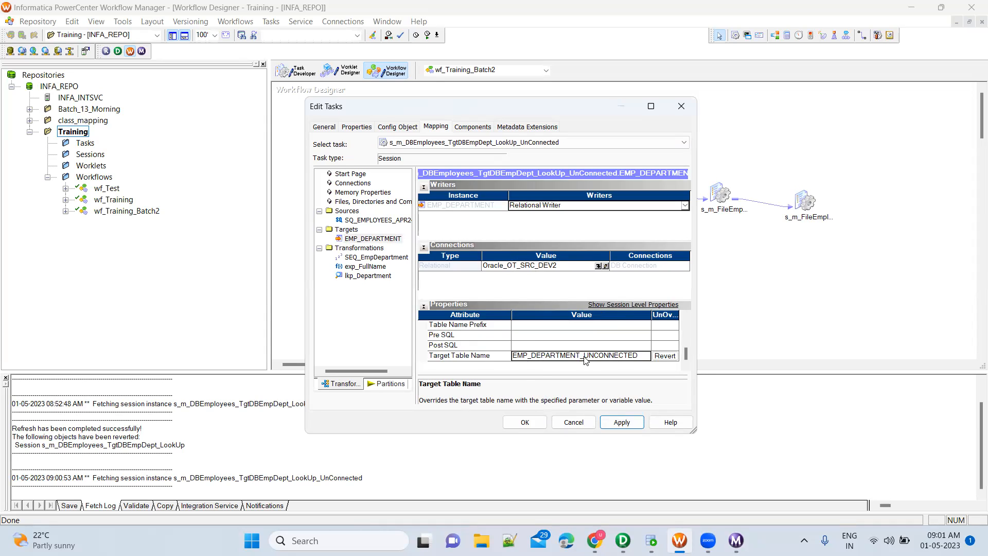
left_click(622, 423)
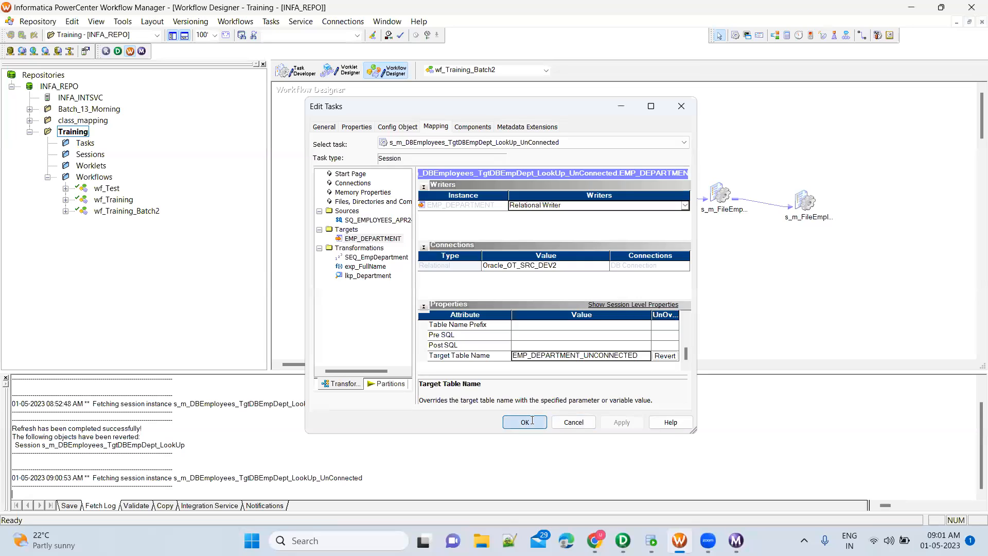
left_click(525, 422)
Save the workflow and start only the s_m_DBEmployees_TgtDBEmpDept_LookUp_UnConnected session task.
key("ctrl+s")
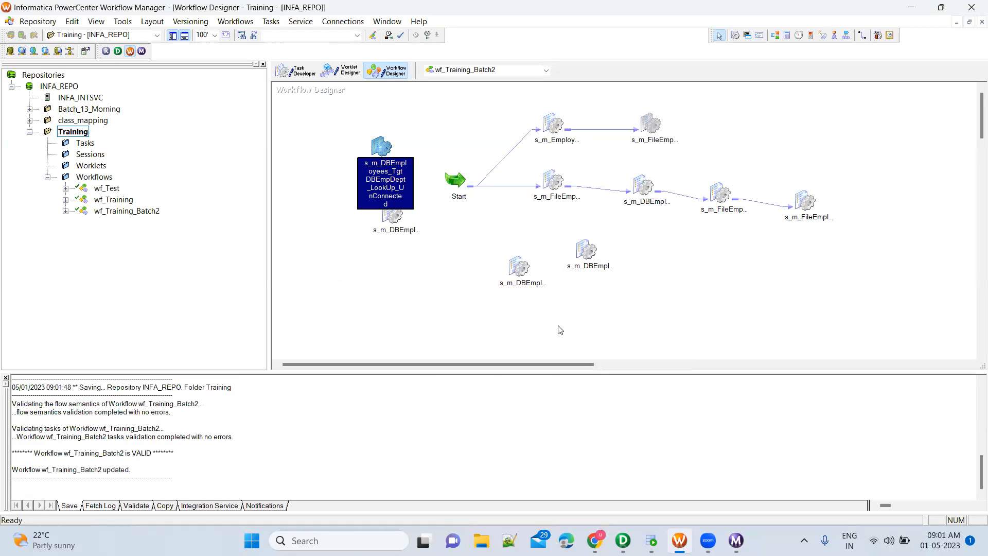
right_click(382, 149)
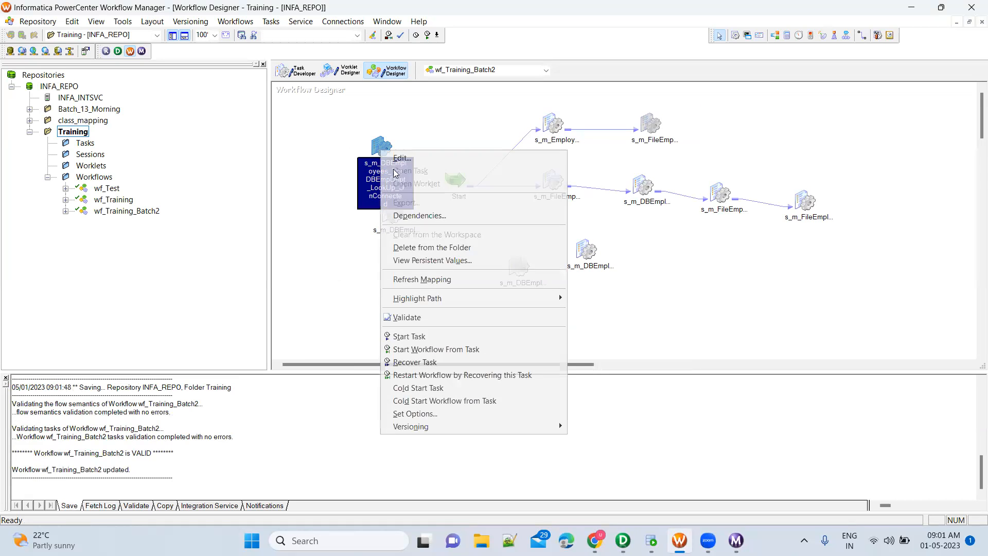
left_click(412, 336)
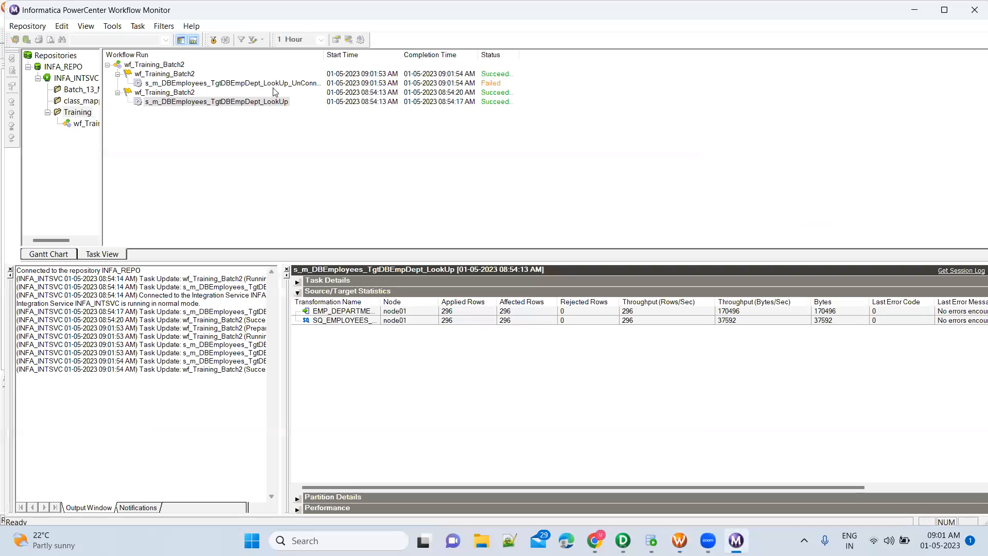
Examine the unconnected session run's failure information in Workflow Monitor and try to fetch its session log.
left_click(273, 86)
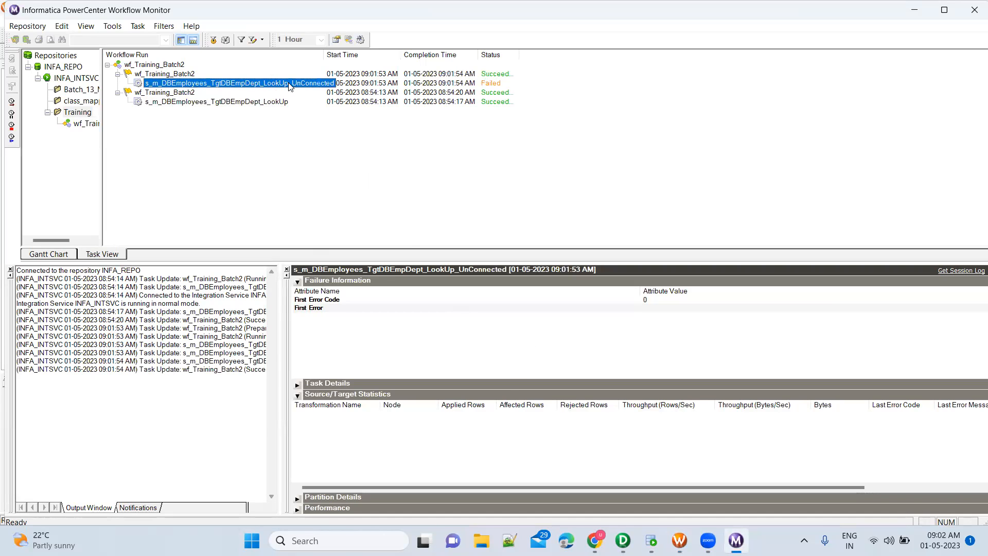
left_click(374, 329)
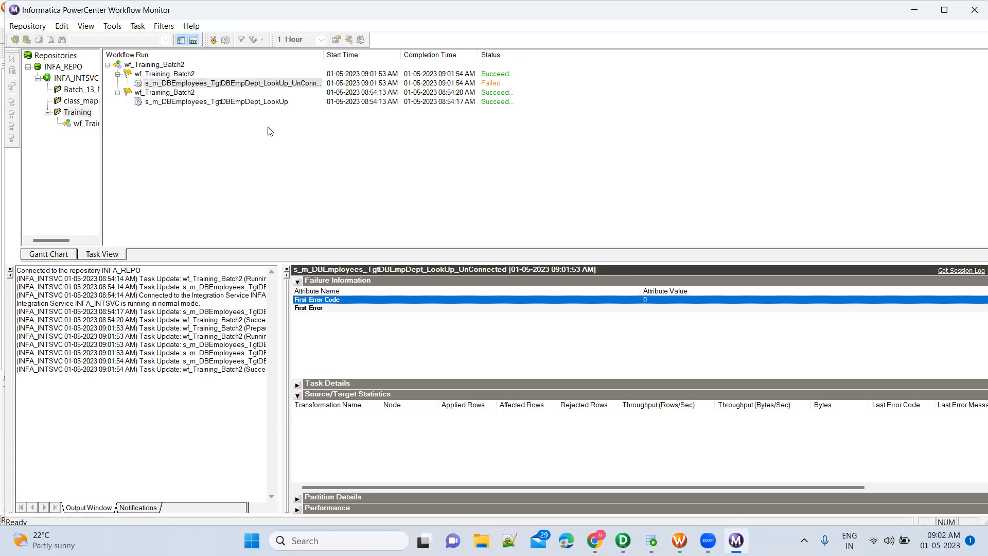
left_click(259, 84)
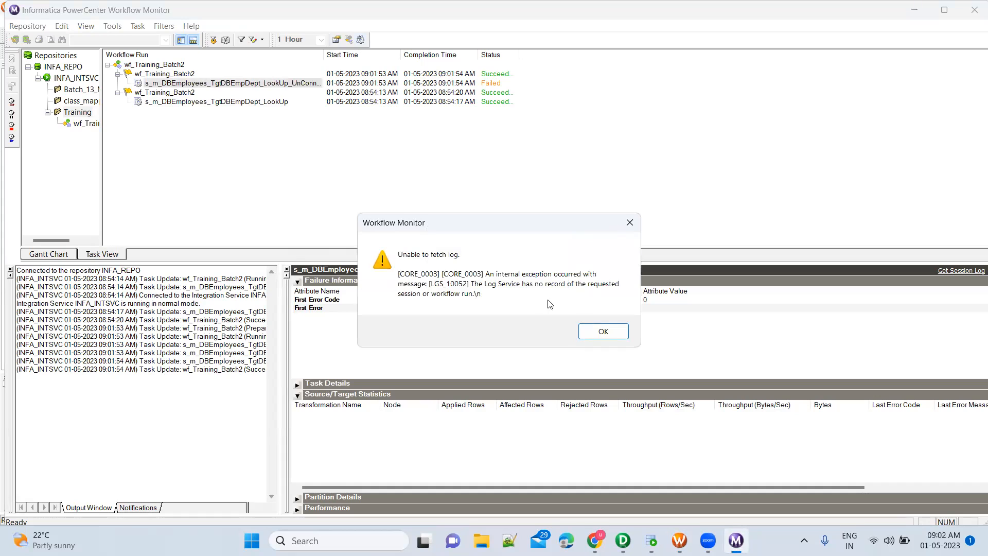
left_click(602, 333)
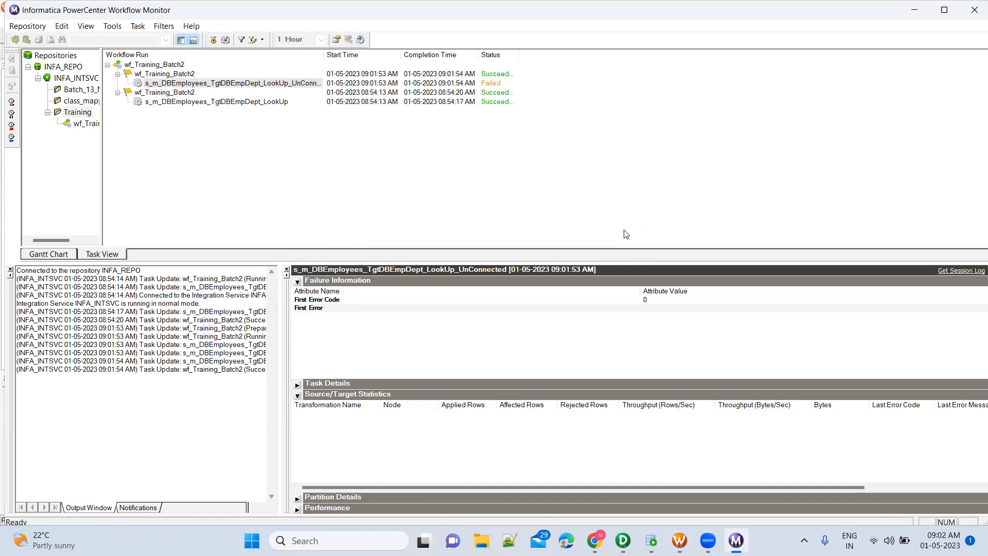
Return to Workflow Manager and open the lkp_Department transformation's connection settings in the unconnected session.
key("alt+Tab")
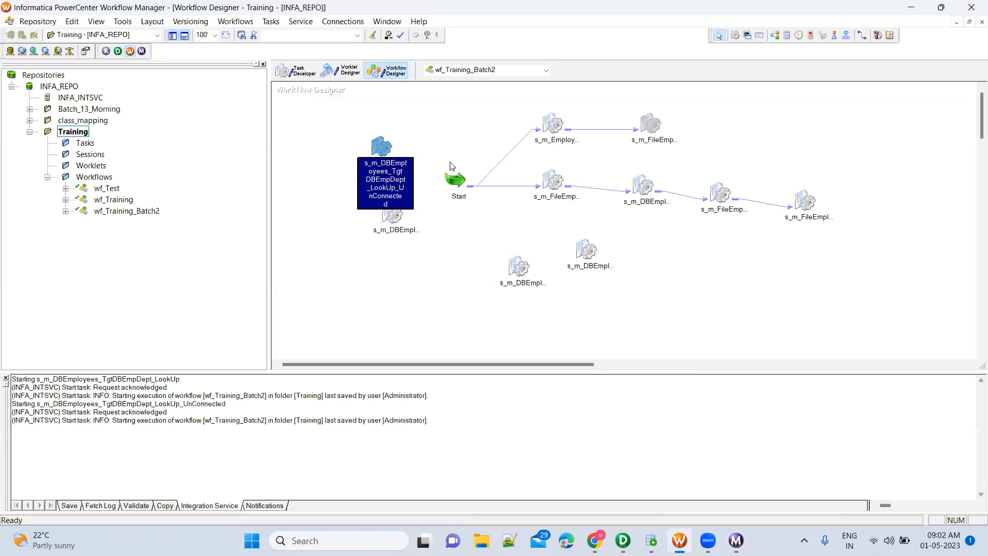
double_click(381, 148)
left_click(435, 127)
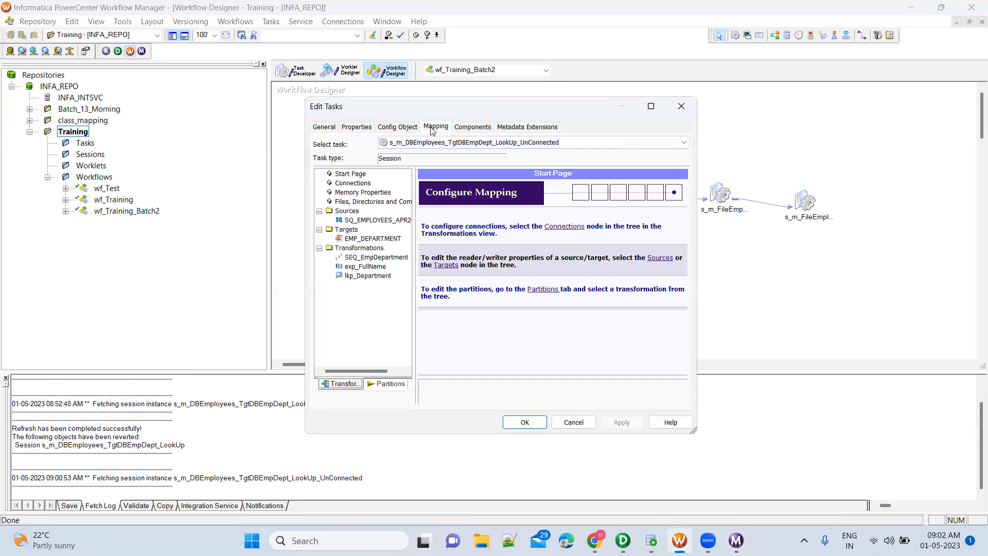
left_click(386, 278)
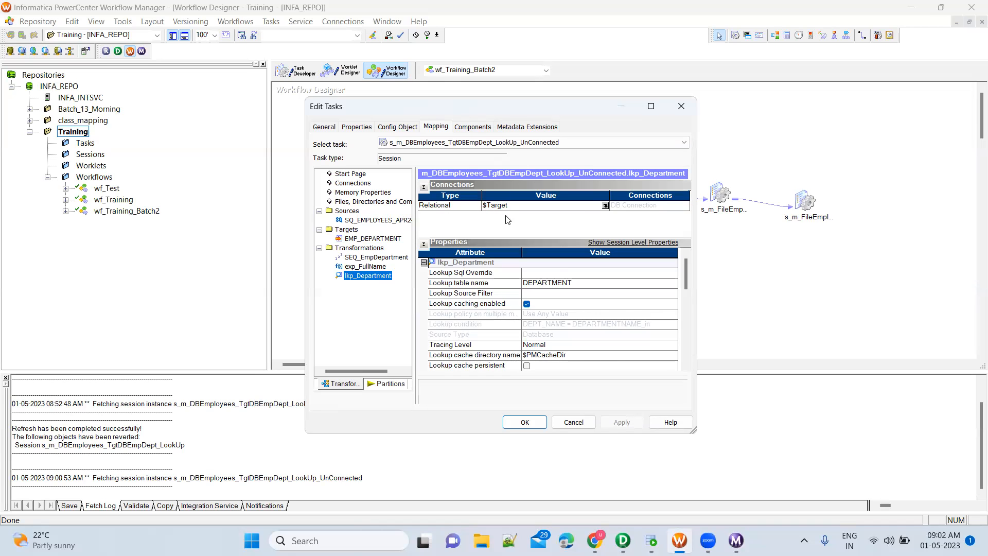
left_click(651, 541)
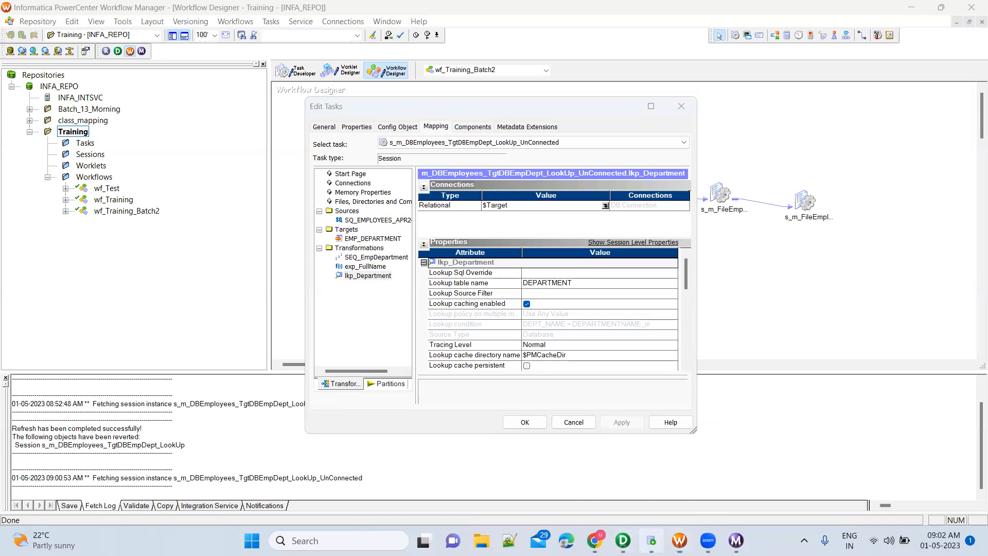
left_click(623, 541)
left_click(244, 223)
left_click_drag(200, 199, 303, 285)
key("alt+Tab")
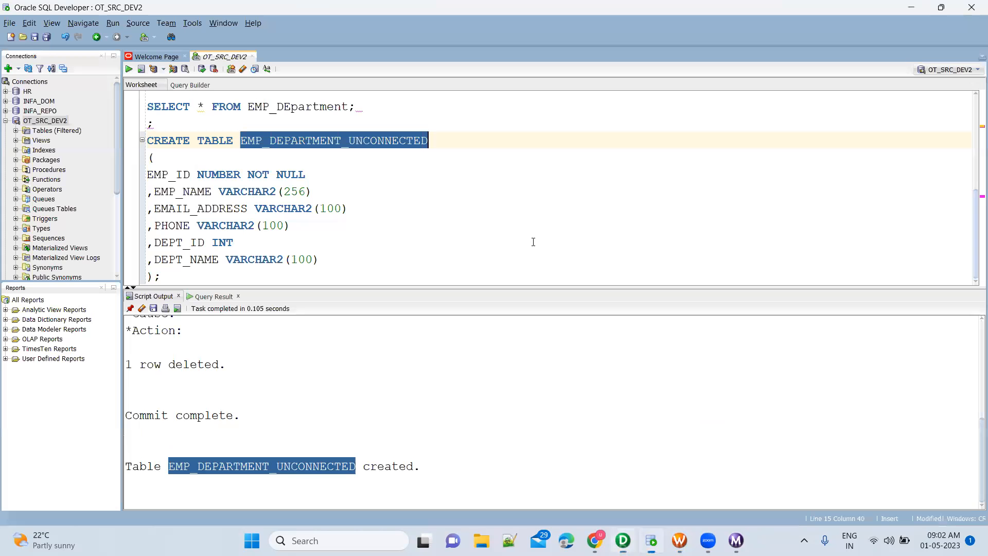
key("alt+Tab")
key("alt+Tab")
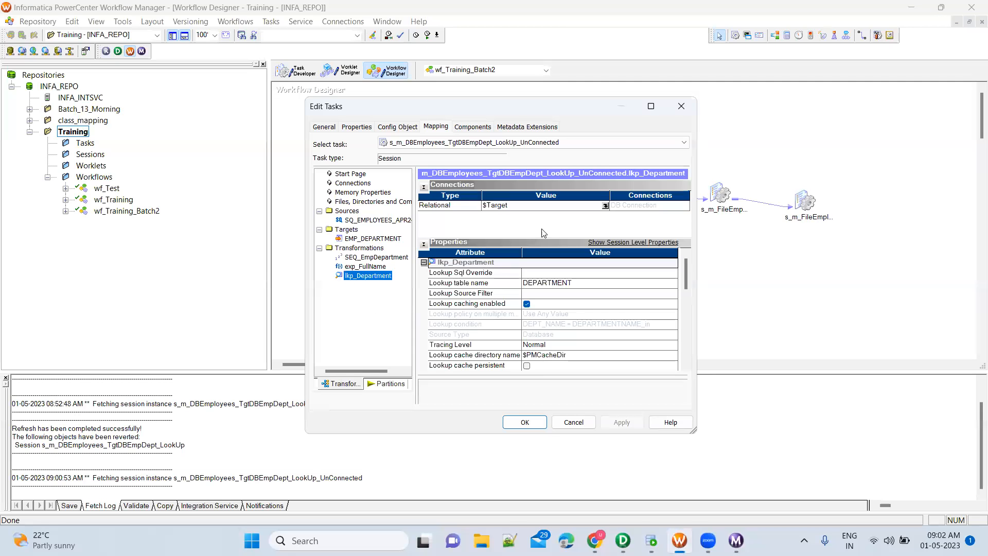
Replace lkp_Department's connection variable with the Oracle_OT_SRC_DEV2 connection object and apply the session changes.
left_click(561, 206)
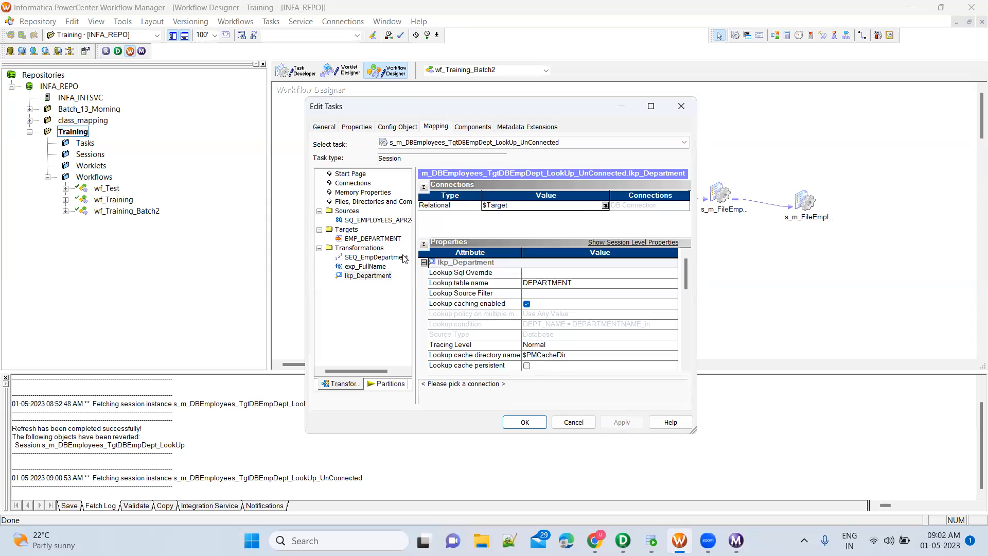
left_click(386, 277)
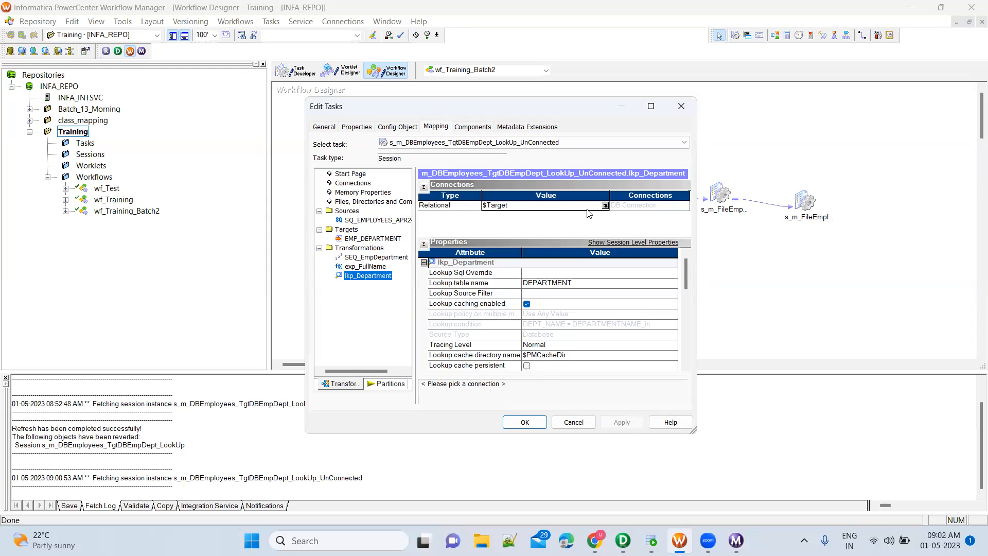
left_click(605, 205)
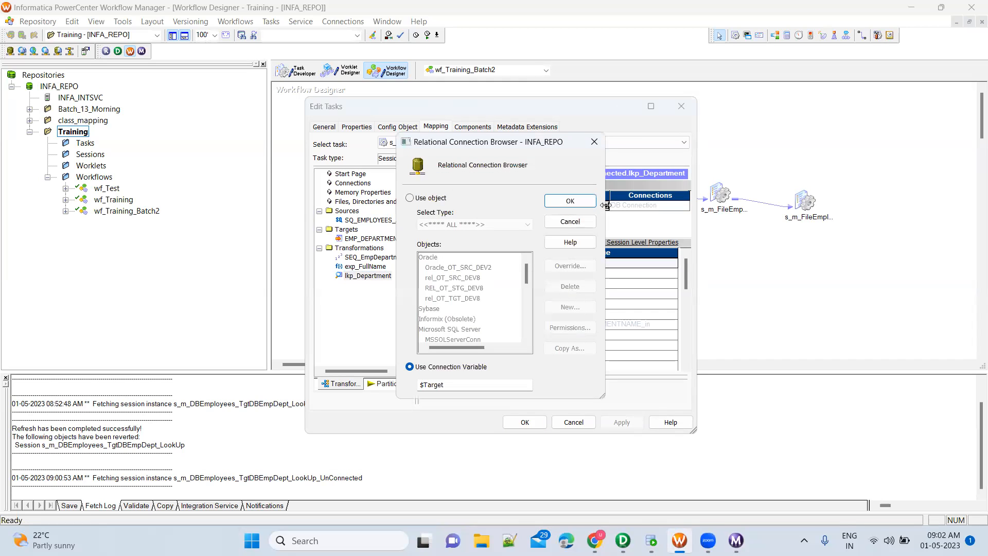
left_click(425, 199)
left_click(458, 268)
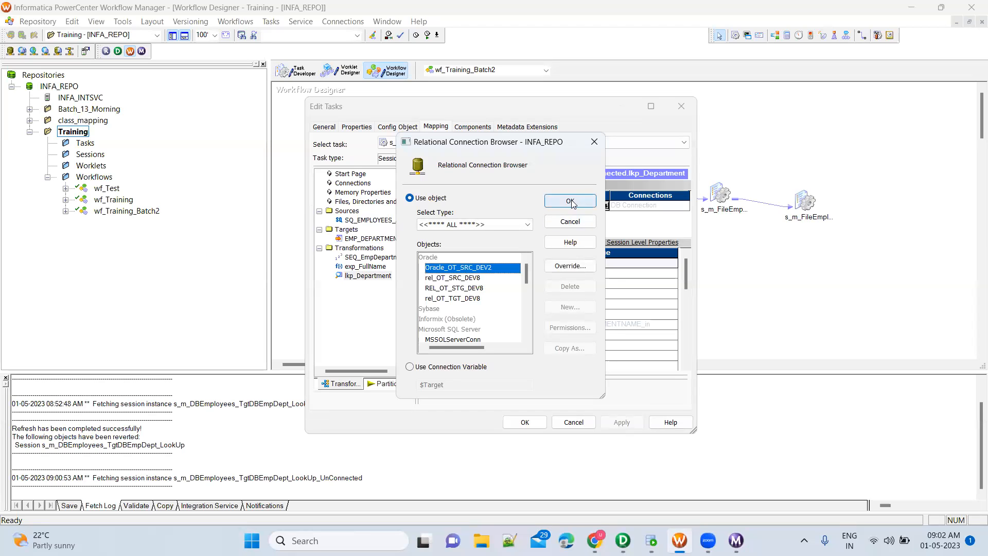
left_click(572, 202)
left_click(621, 422)
left_click(524, 422)
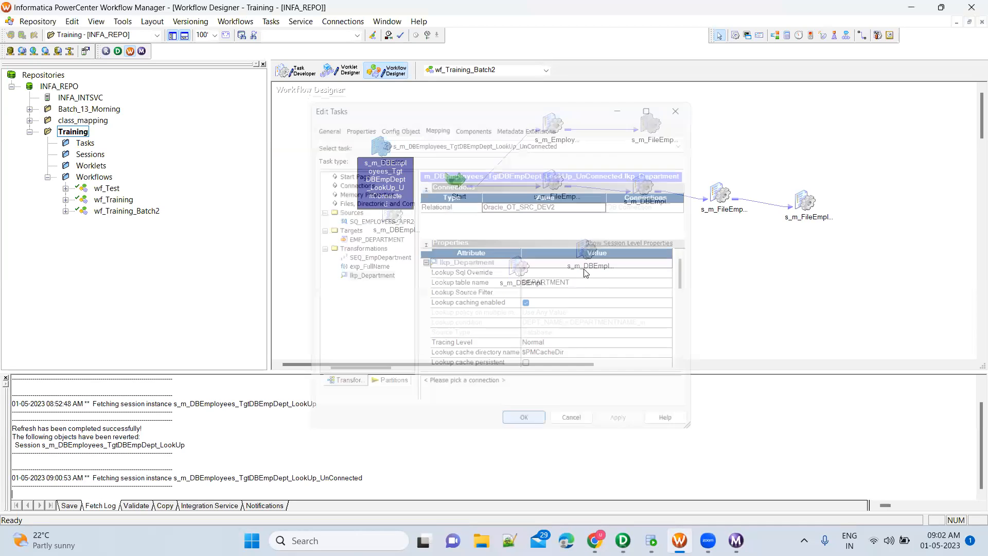
Reopen the unconnected lookup session and verify the relational connection assigned to its lkp_Department transformation.
double_click(383, 147)
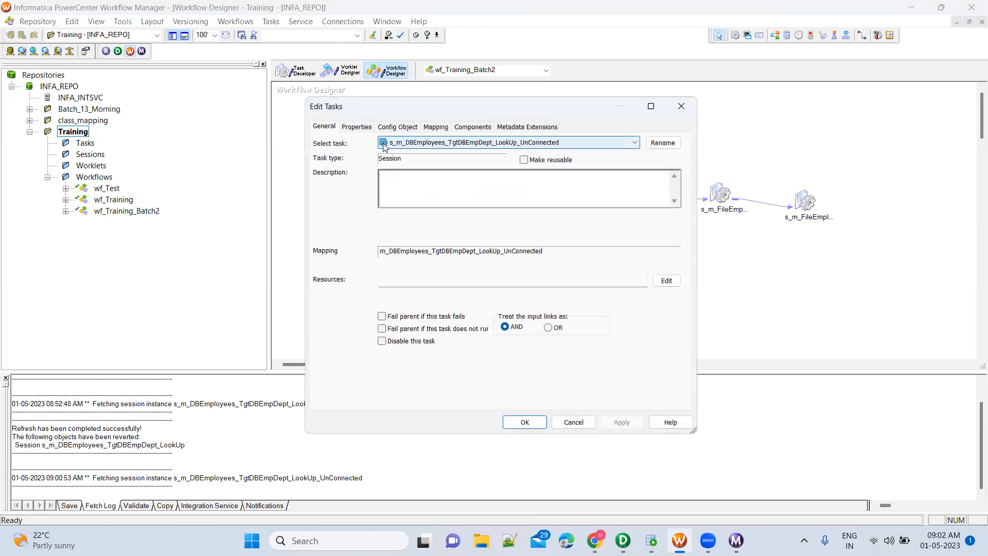
left_click(436, 127)
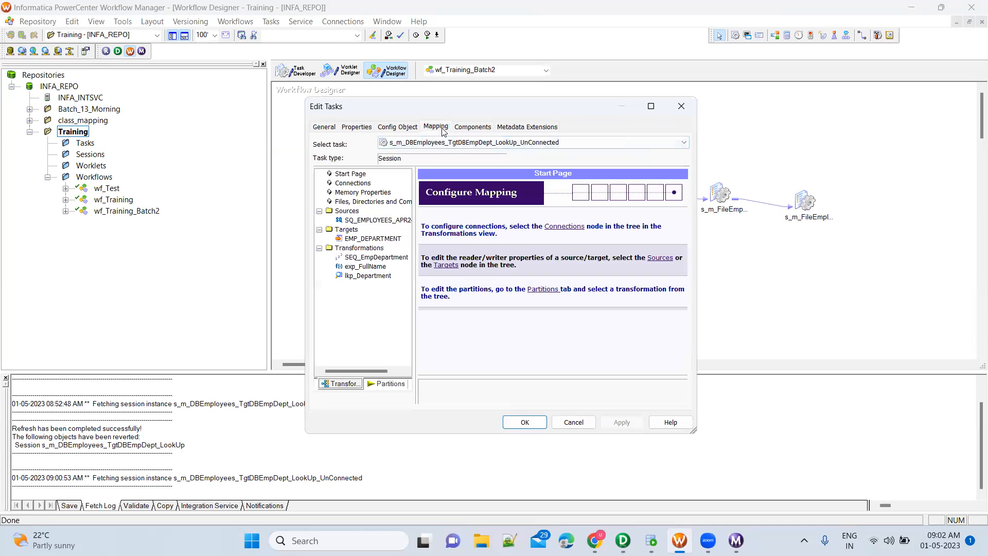
left_click(373, 277)
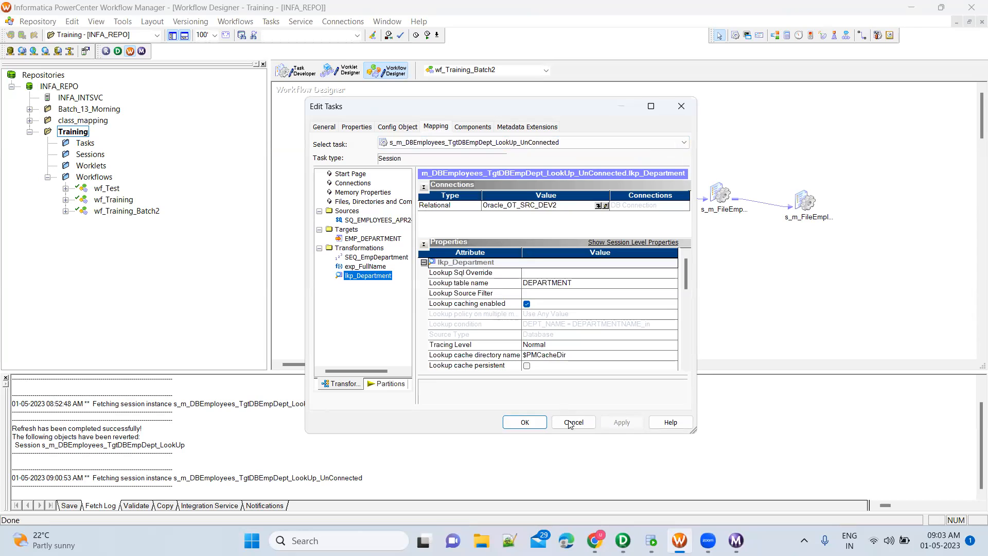
left_click(531, 424)
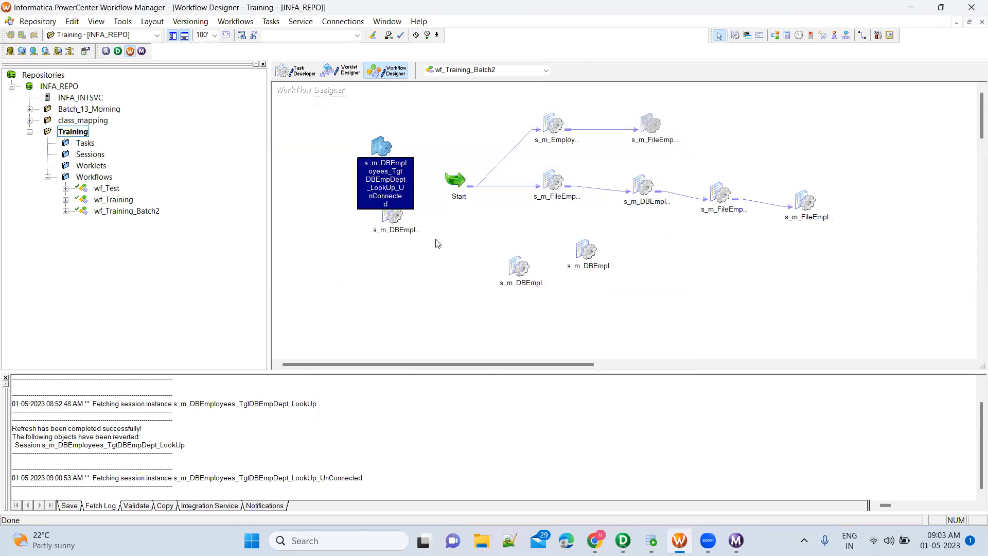
Examine the connected lookup session's lkp_Department, overall and EMP_DEPARTMENT target connections for comparison.
left_click(401, 223)
double_click(395, 216)
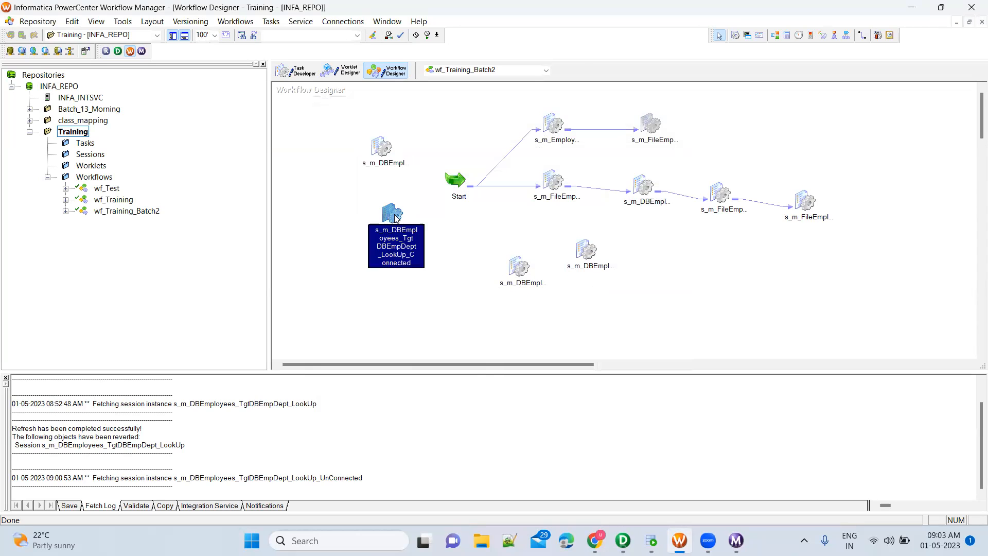
left_click(435, 127)
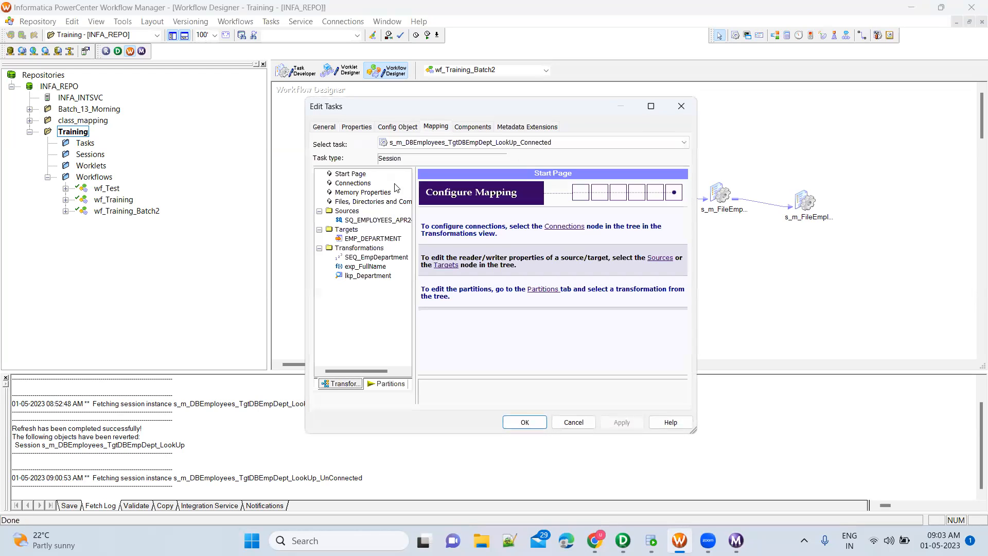
left_click(378, 277)
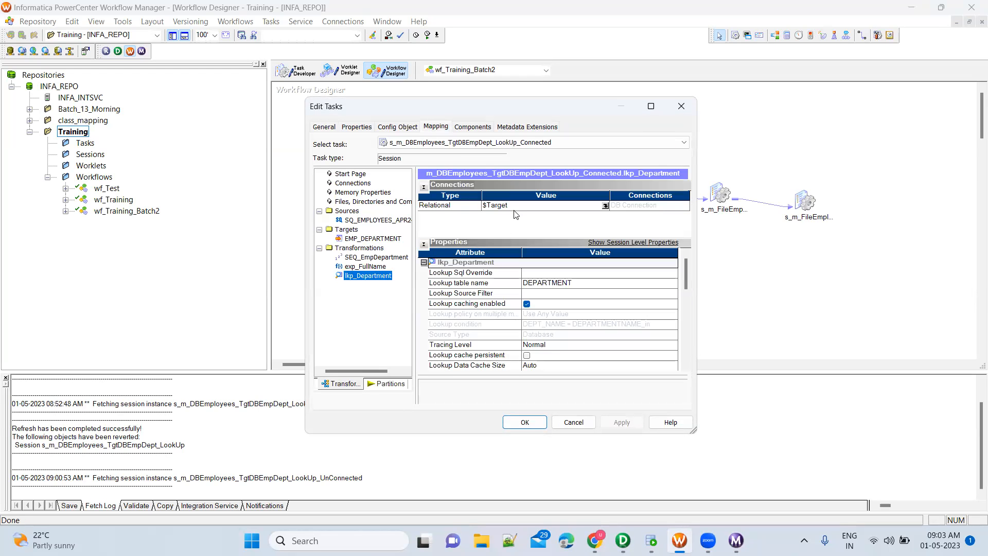
left_click(360, 184)
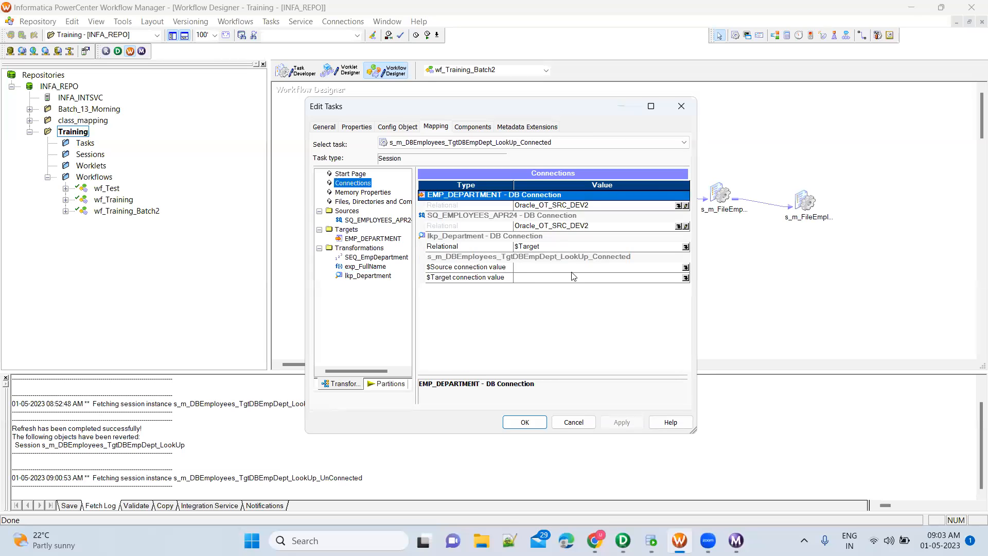
left_click(372, 239)
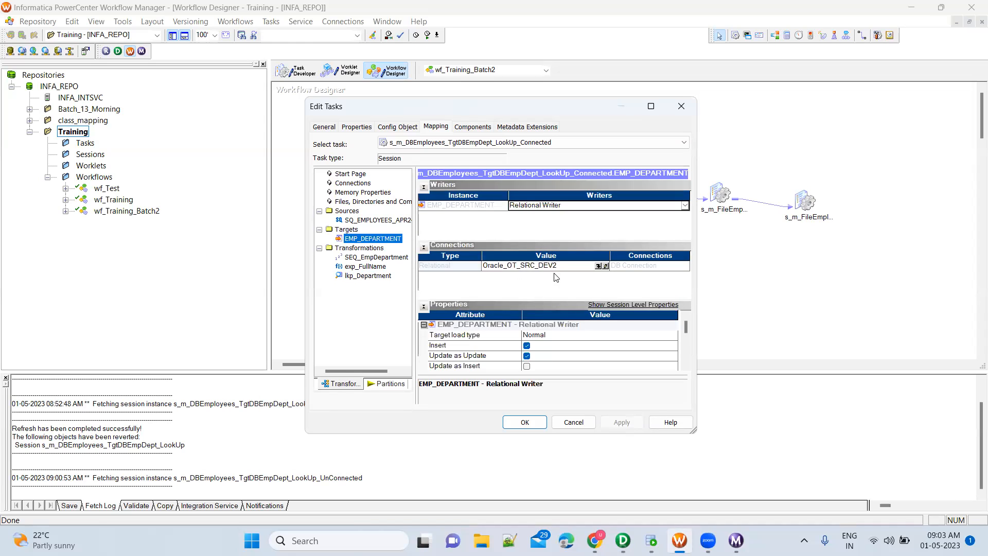
left_click(531, 424)
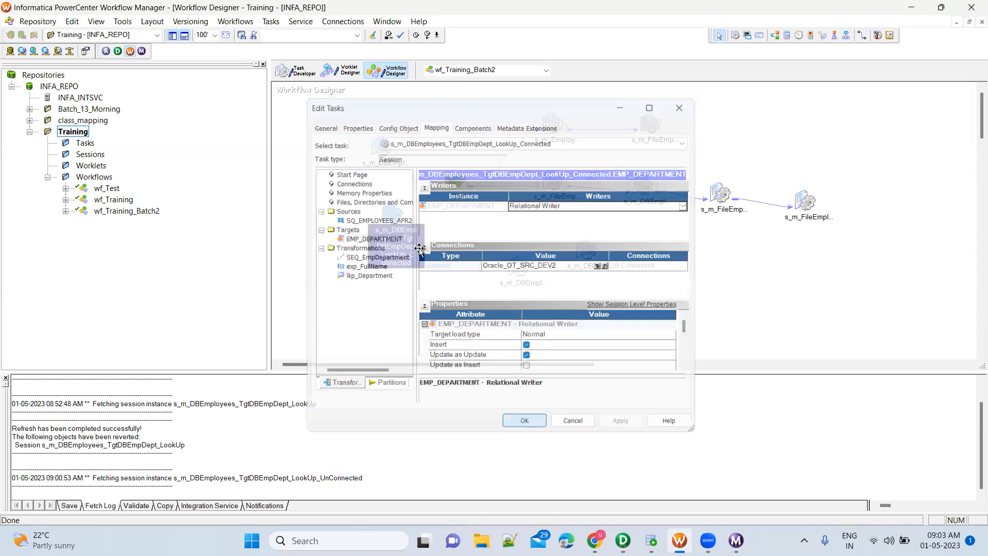
Check lkp_Department's connection and lookup properties in the unconnected session once more, then close its settings.
double_click(383, 147)
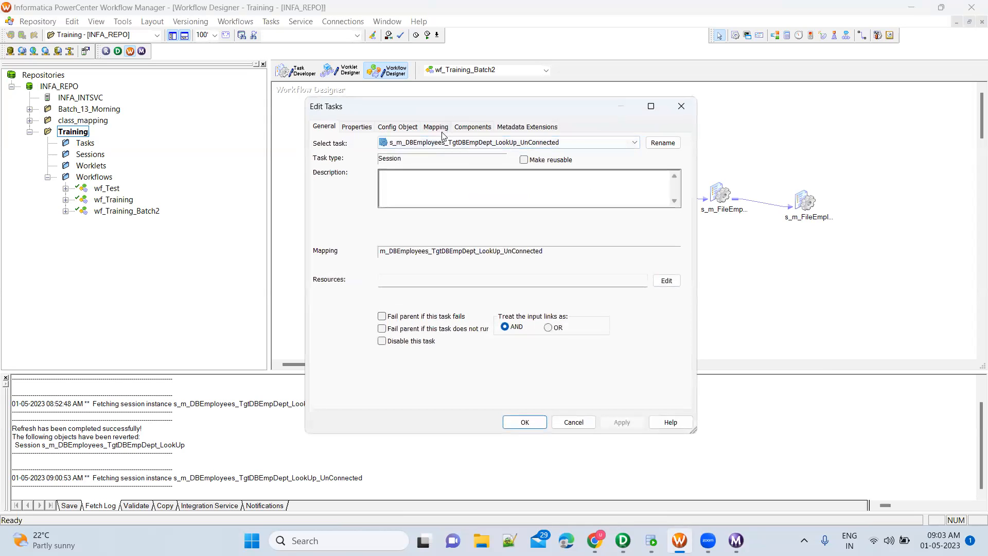
left_click(445, 129)
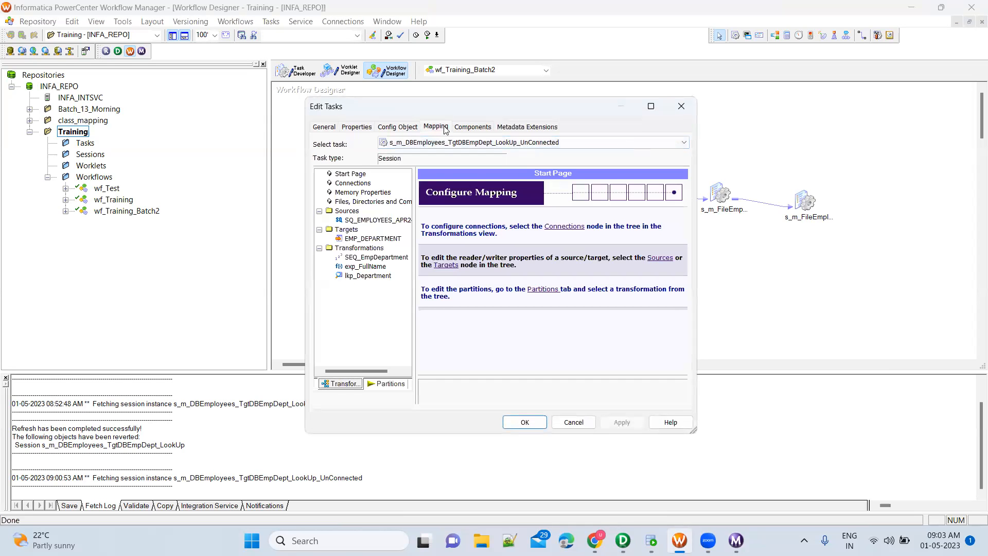
left_click(372, 276)
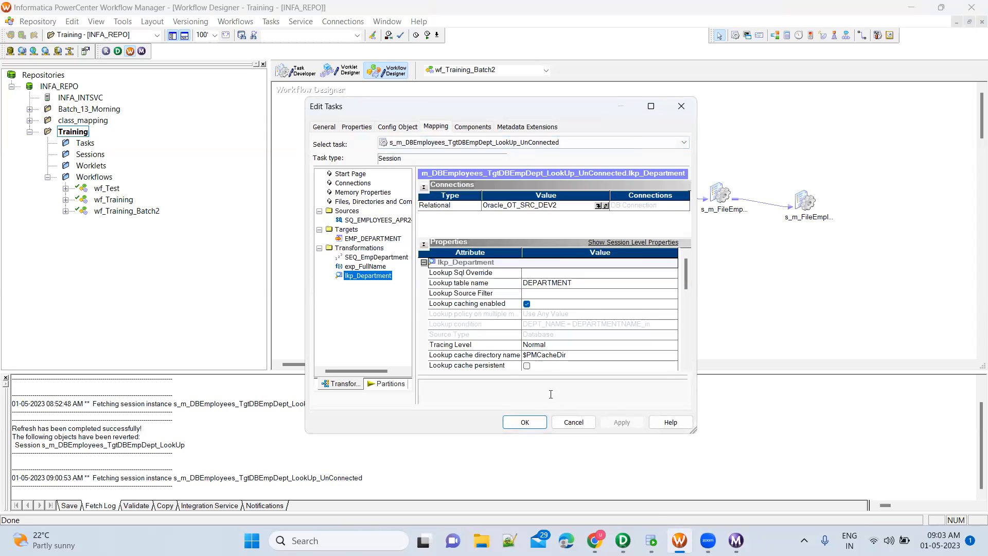
left_click(543, 421)
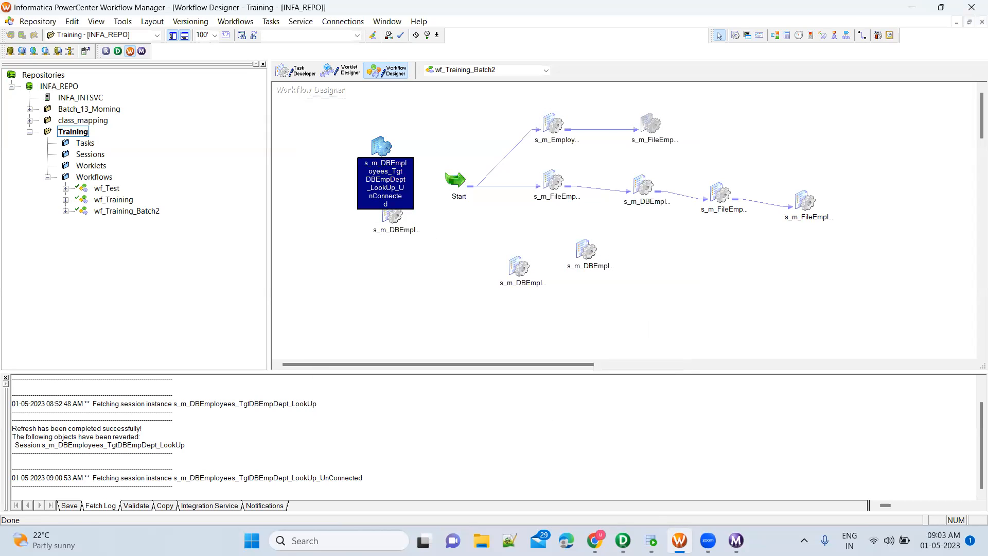
Save the workflow, start only the s_m_DBEmployees_TgtDBEmpDept_LookUp_UnConnected task, and select its new run in Workflow Monitor.
key("ctrl+s")
right_click(380, 152)
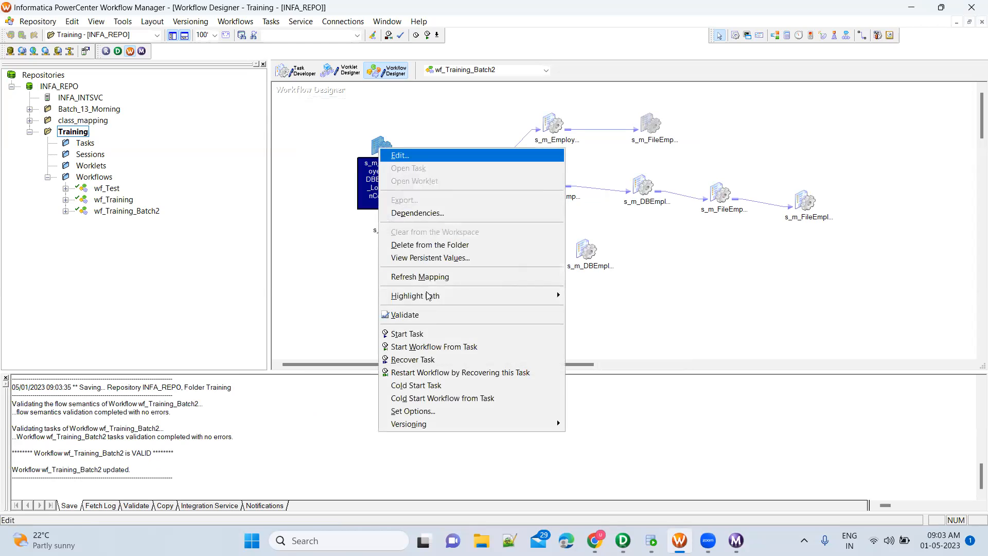
left_click(410, 334)
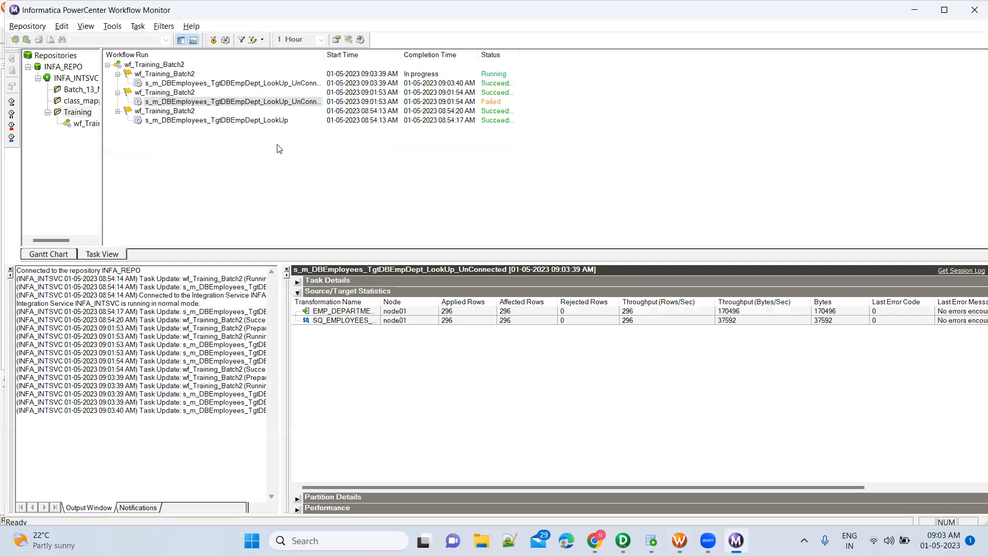
left_click(260, 85)
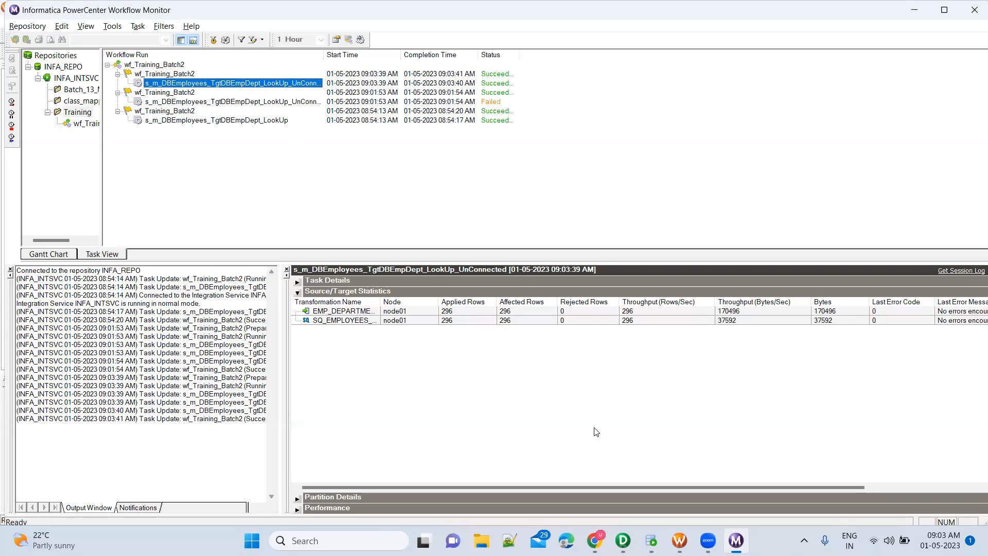
Switch to Oracle SQL Developer, change the EMP_DEpartment query to select from EMP_DEPARTMENT_UNCONNECTED, and run it.
left_click(651, 540)
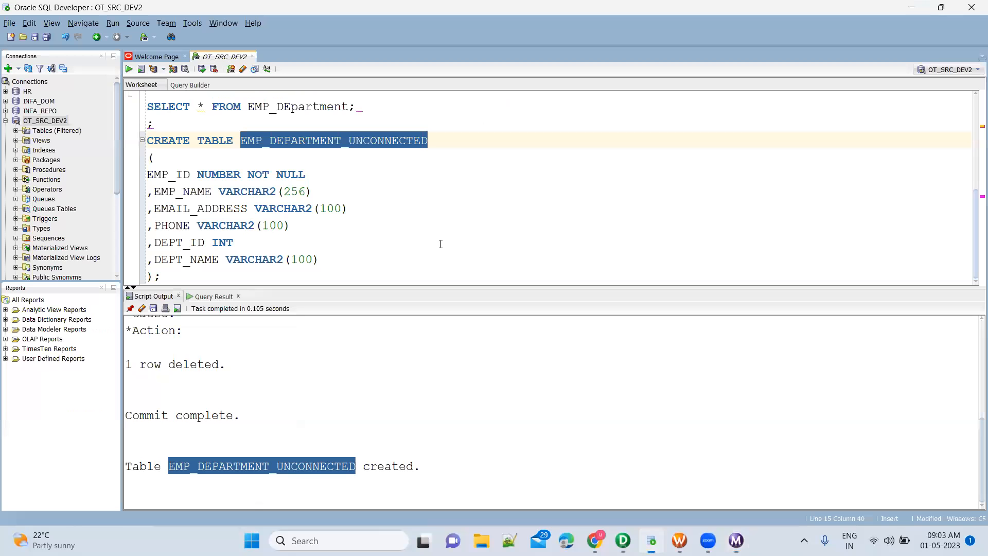
double_click(332, 108)
type("EMP_DEPARTMENT_UNCONNECTED")
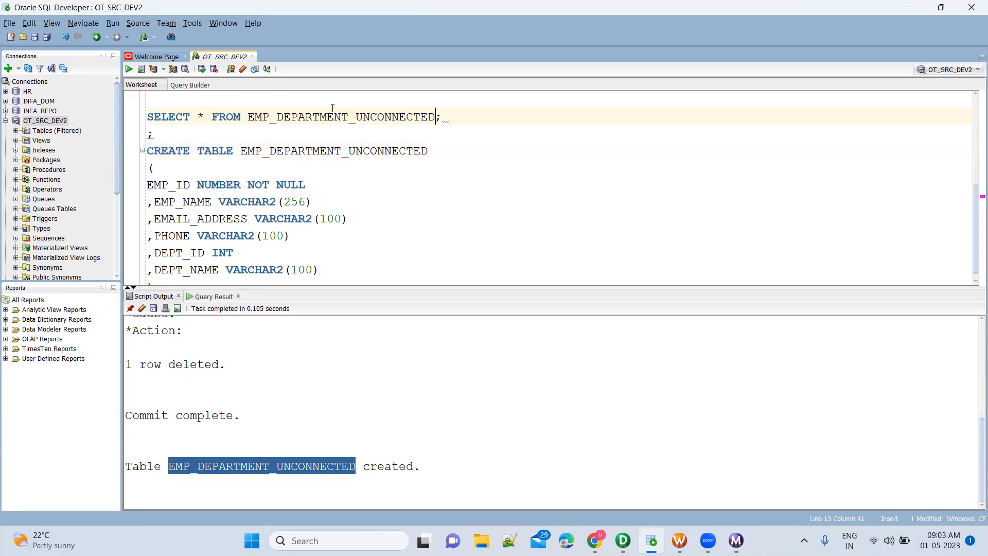
key("ctrl+Return")
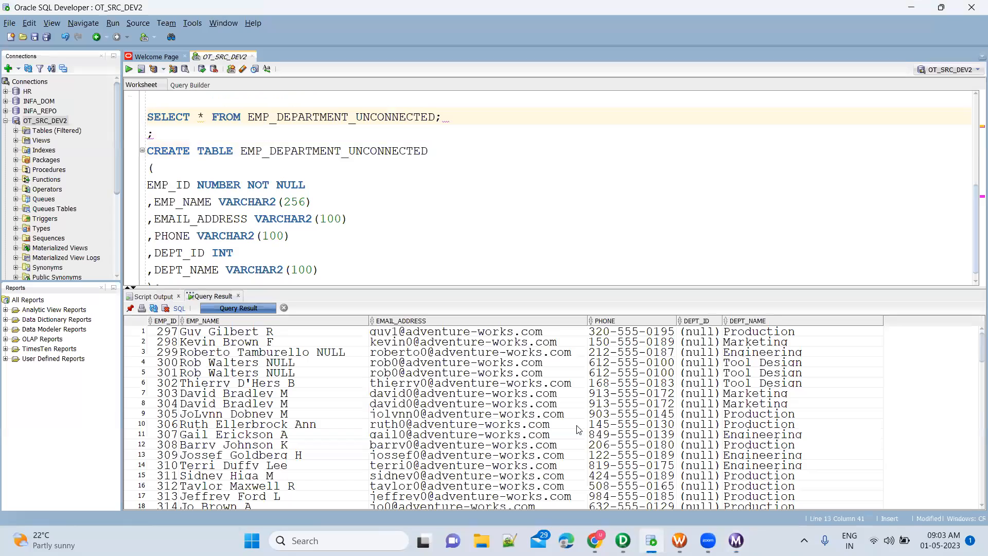
Examine the DEPT_ID values across the whole EMP_DEPARTMENT_UNCONNECTED query result, widening the DEPT_ID column.
scroll(579, 430, "down", 20)
scroll(578, 430, "down", 20)
scroll(779, 399, "down", 20)
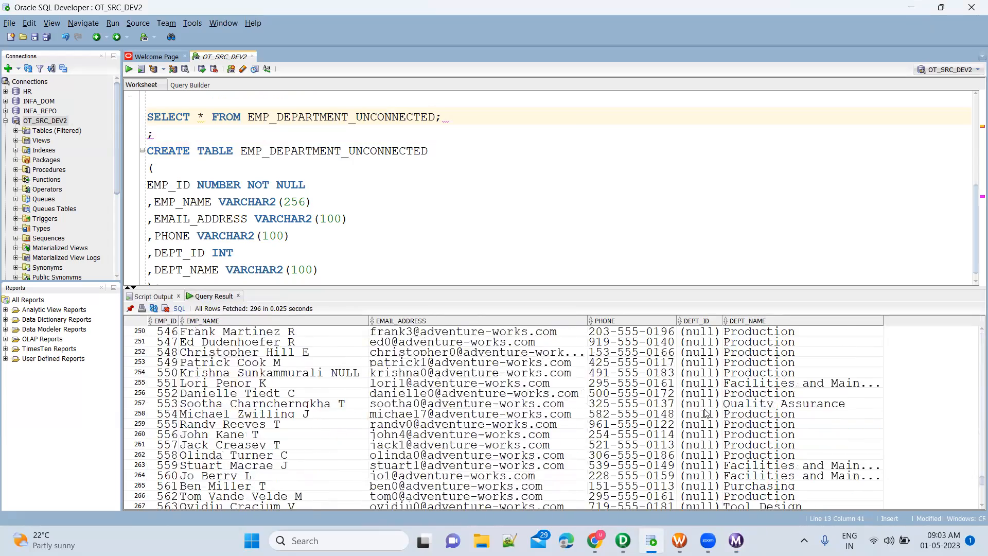
scroll(706, 413, "down", 9)
scroll(705, 413, "up", 8)
scroll(705, 413, "up", 20)
scroll(705, 414, "up", 20)
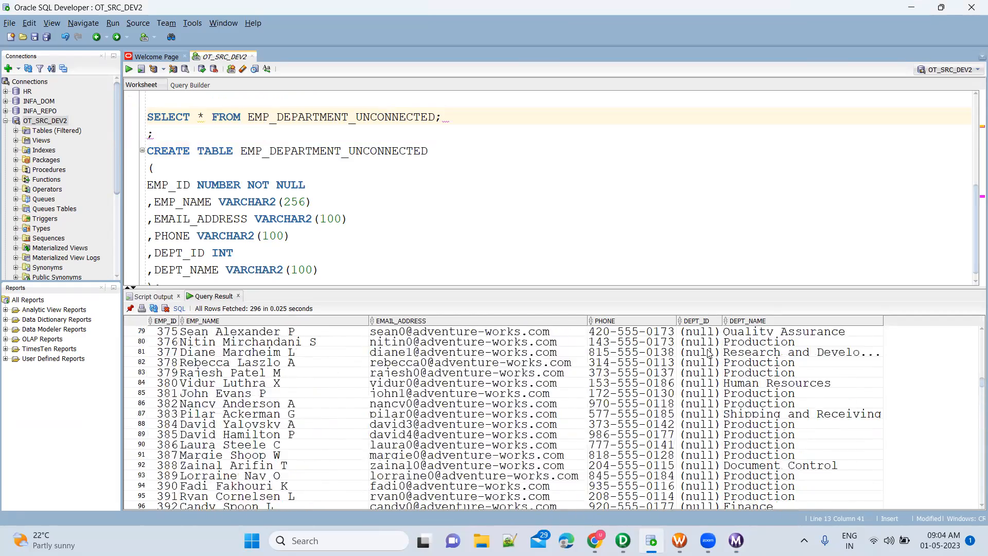
scroll(709, 355, "up", 20)
left_click(709, 352)
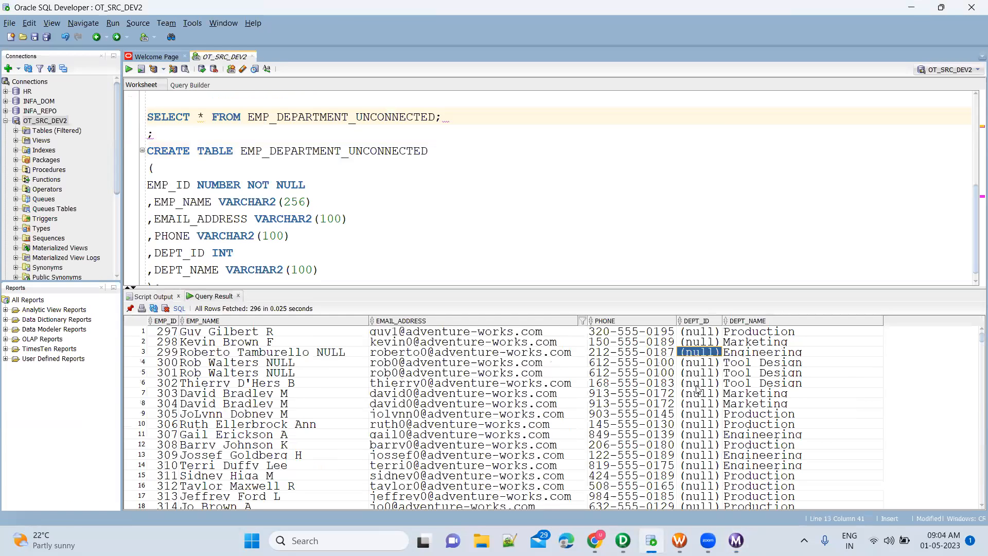
left_click_drag(723, 320, 781, 320)
left_click(714, 385)
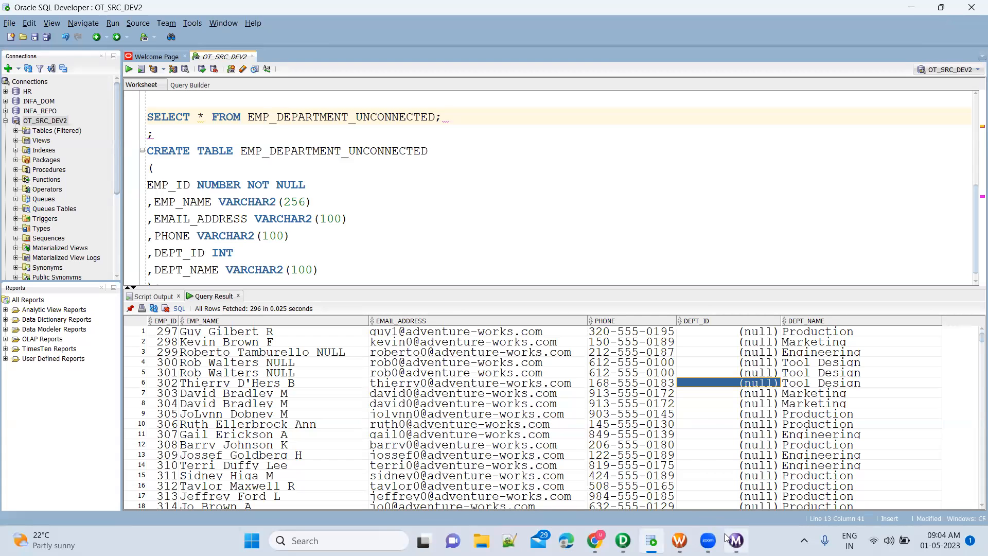
Return to Workflow Manager and inspect the lookup table name of lkp_Department in the unconnected session.
mouse_move(680, 540)
left_click(678, 476)
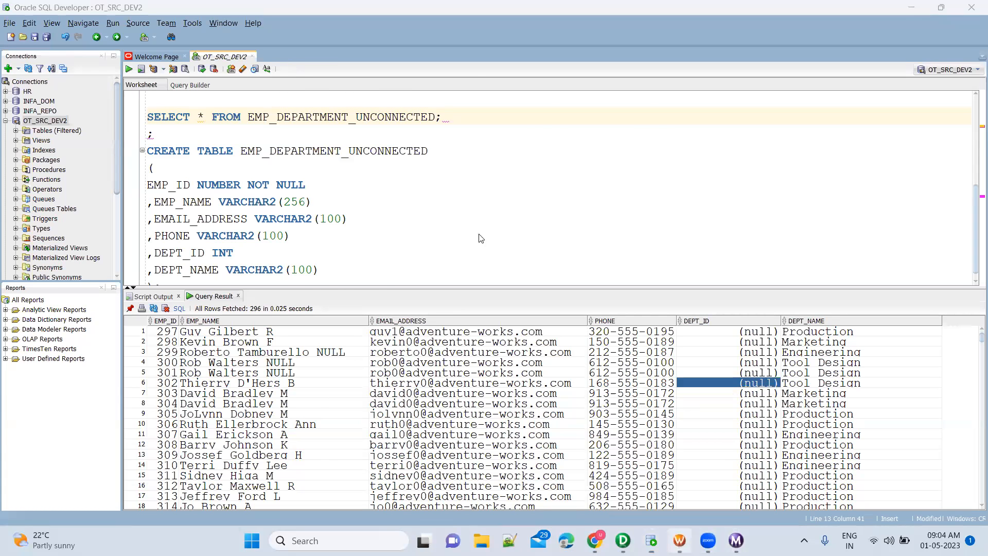
double_click(379, 148)
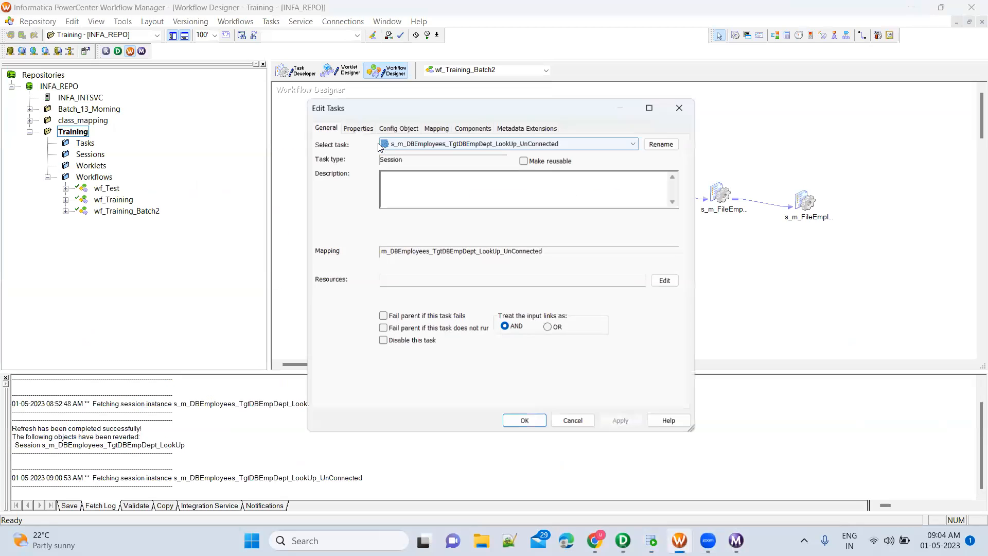
left_click(435, 127)
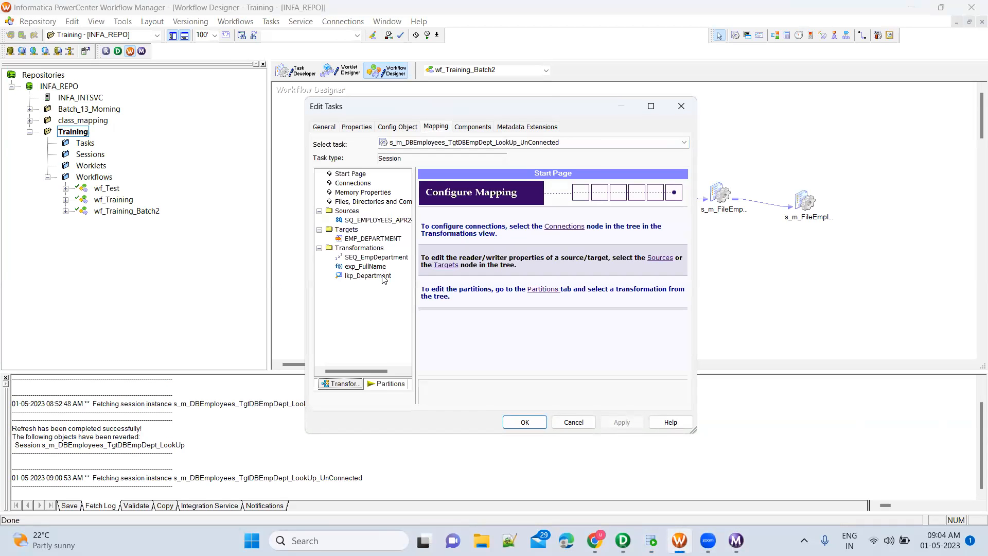
left_click(381, 277)
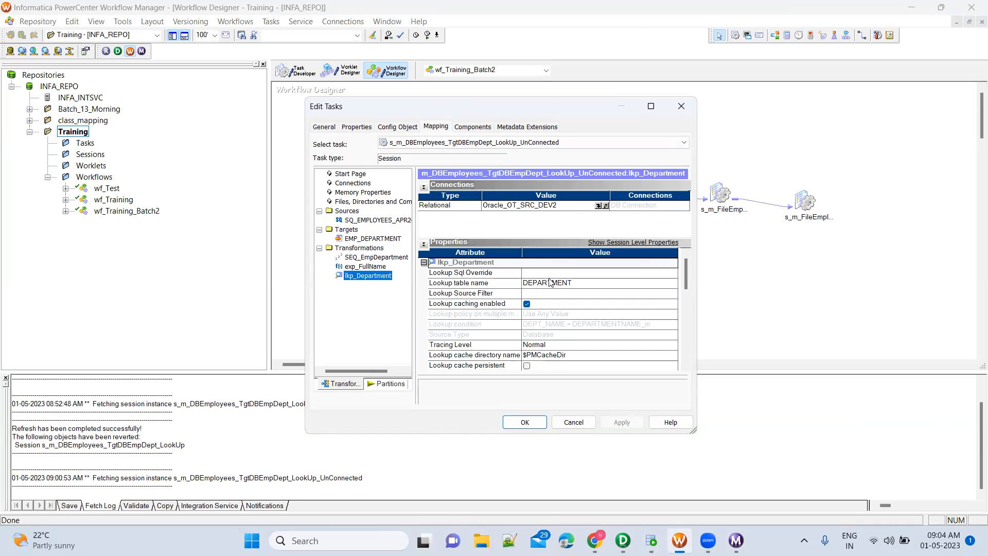
left_click(588, 285)
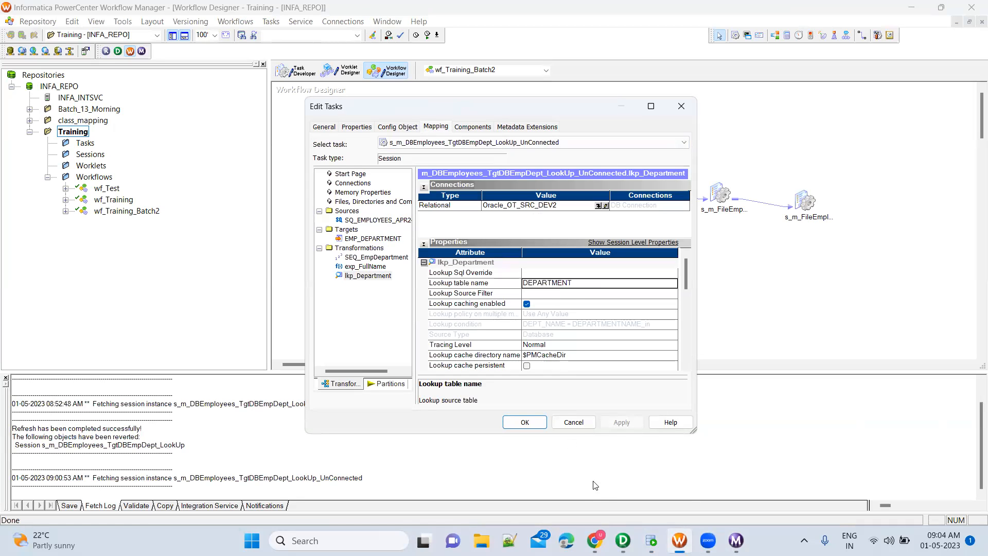
Compare the lookup table name with the department queries in SQL Developer, then return and close the unconnected session's settings.
left_click(651, 541)
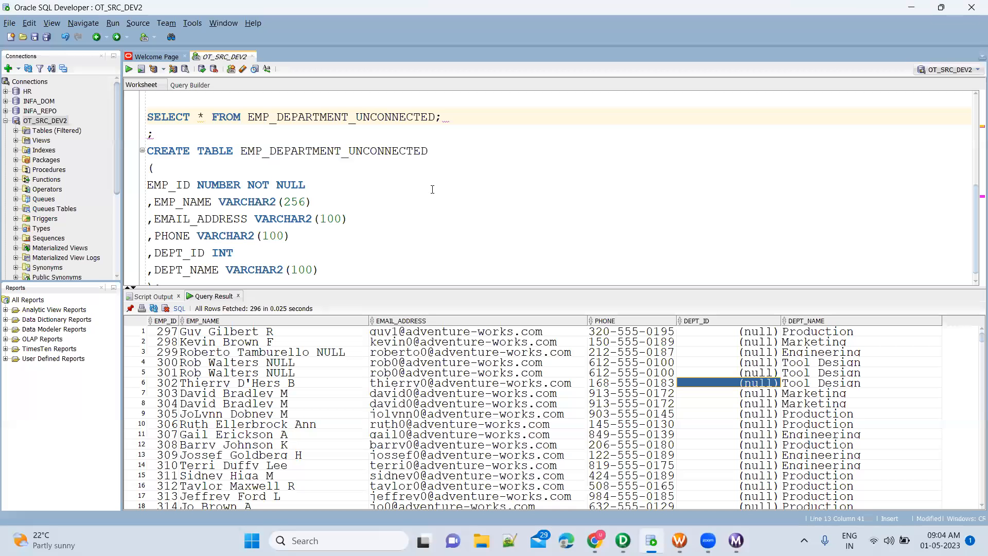
left_click(394, 181)
scroll(376, 176, "up", 4)
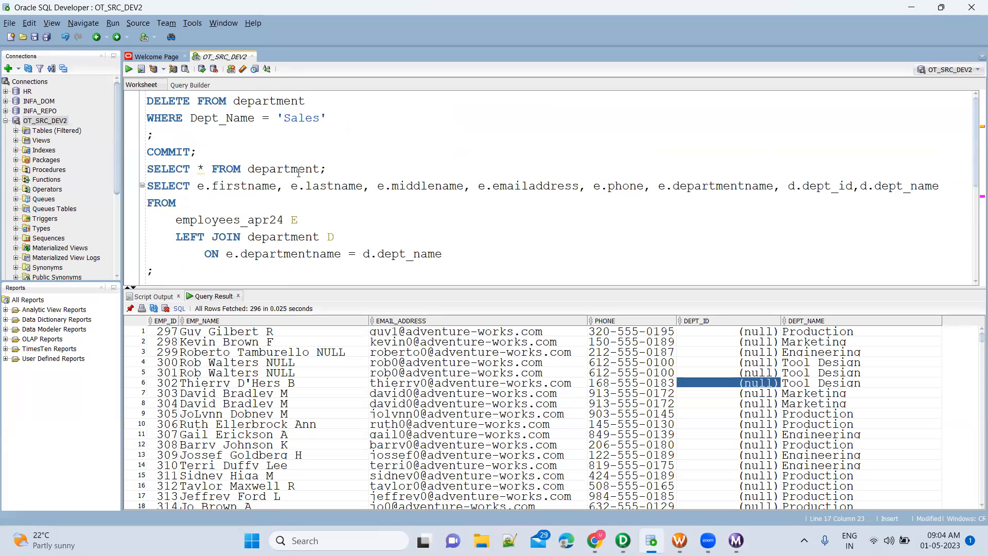
key("alt+Tab")
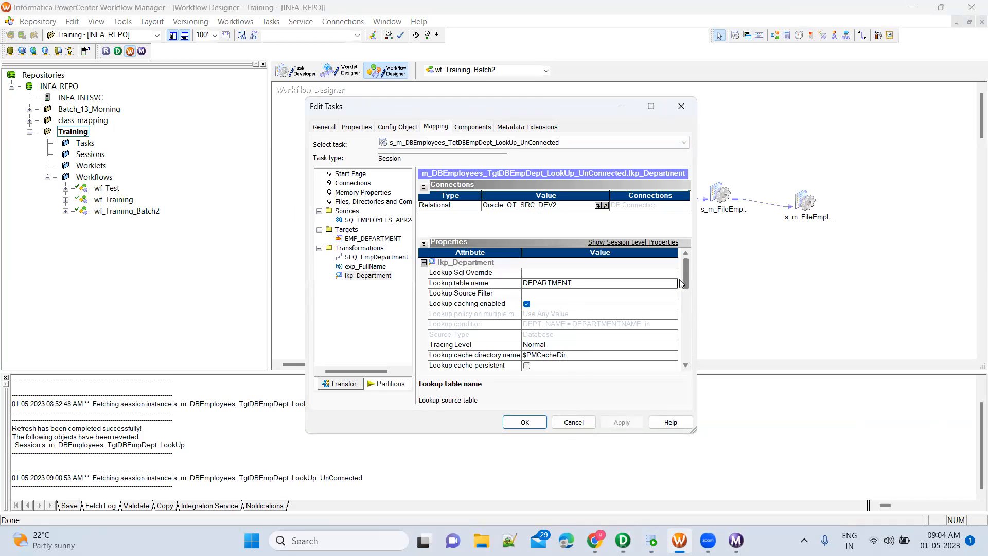
mouse_move(685, 277)
left_mouse_down()
mouse_move(690, 370)
mouse_move(694, 266)
left_mouse_up()
key("Escape")
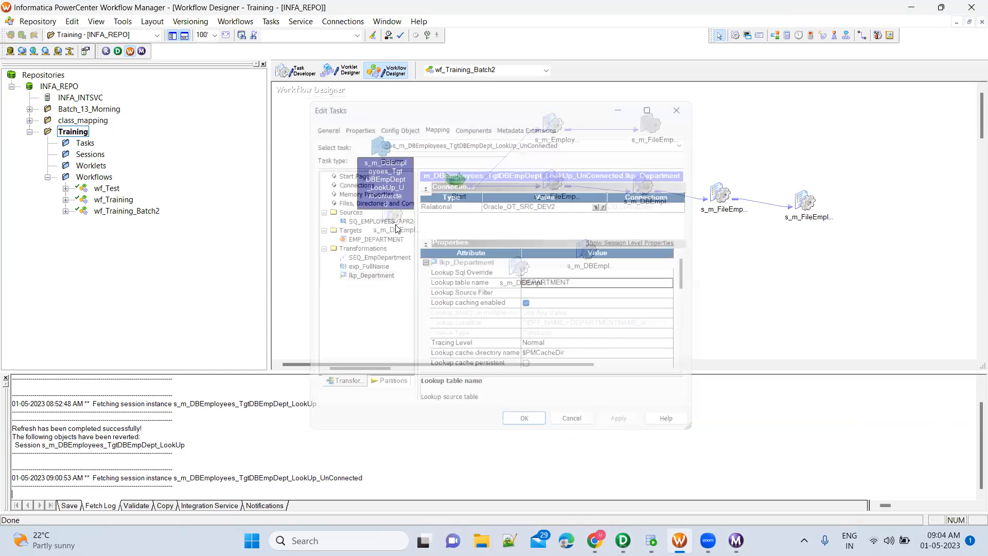
Inspect the lkp_Department connection and lookup properties in the s_m_DBEmployees_TgtDBEmpDept_LookUp_Connected session, then close its settings.
left_click(387, 225)
left_click(387, 227)
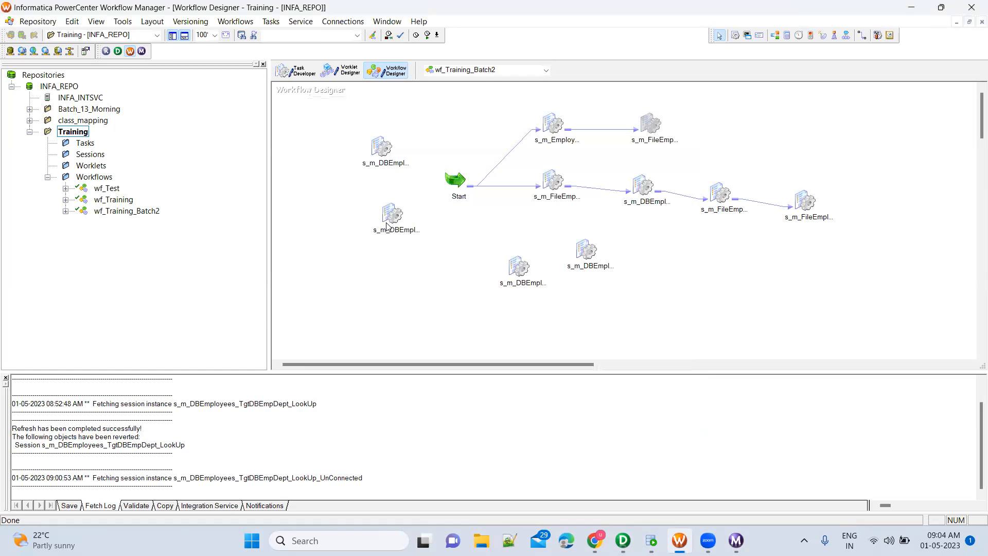
double_click(390, 213)
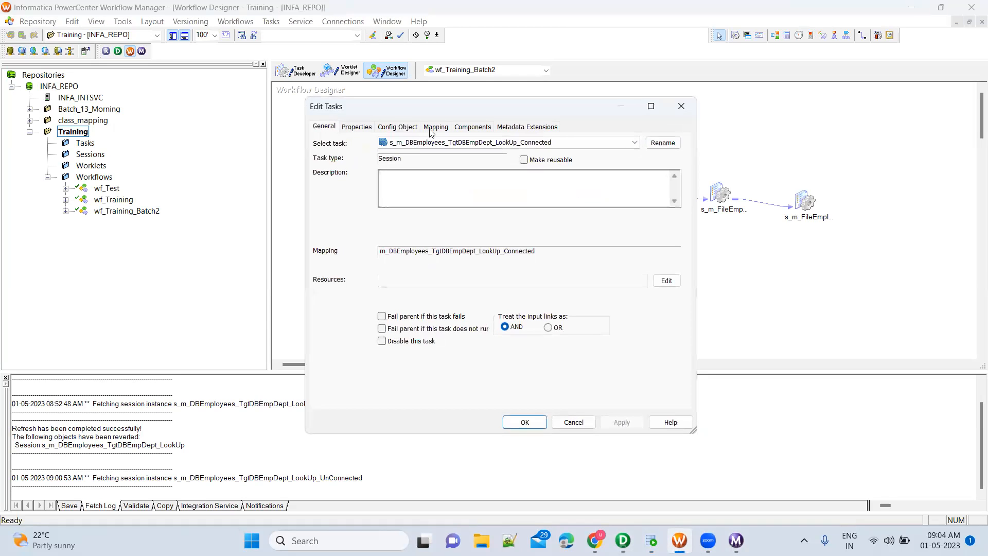
left_click(435, 129)
left_click(368, 276)
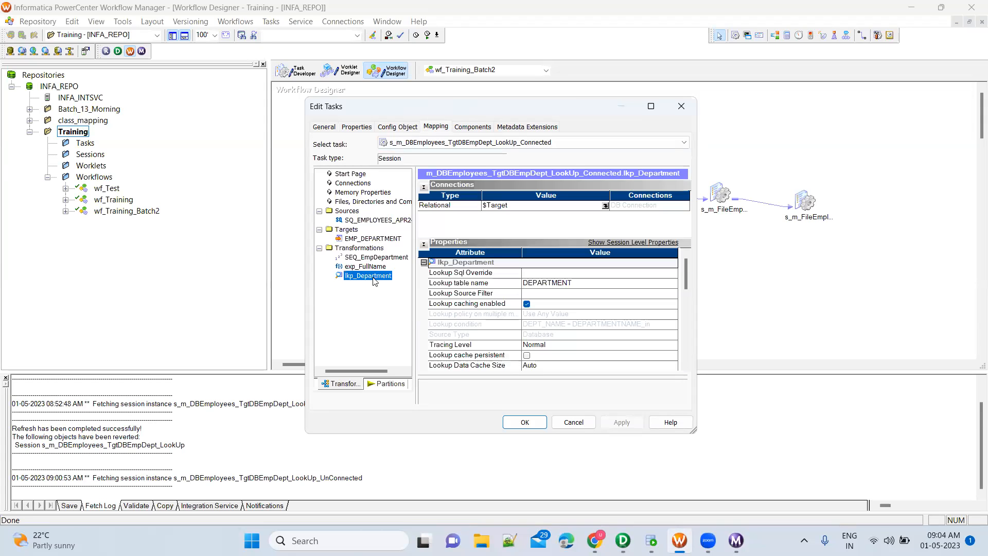
key("Escape")
Inspect the lkp_Department connection and lookup table name in the s_m_DBEmployees_TgtDBEmpDept_LookUp_UnConnected session for comparison.
left_click(382, 147)
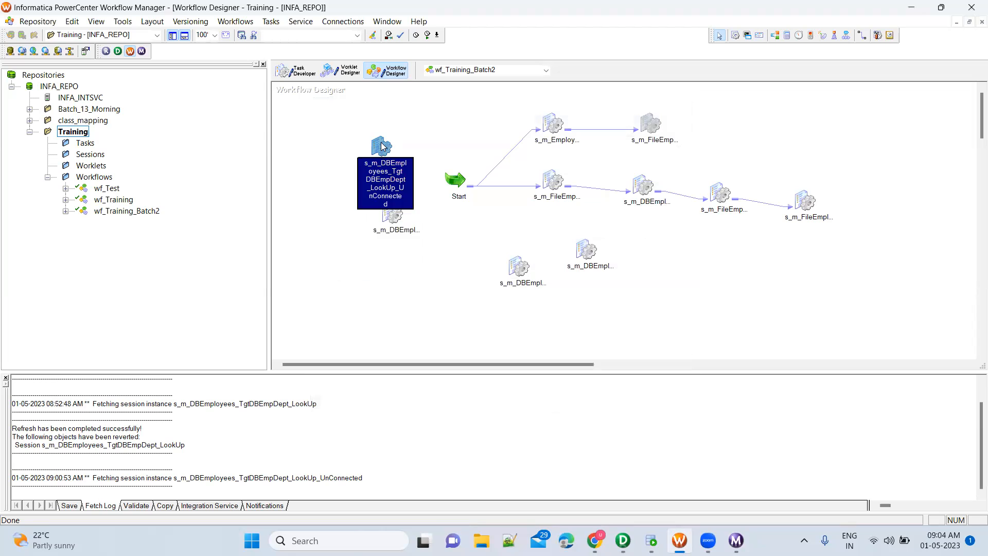
double_click(382, 147)
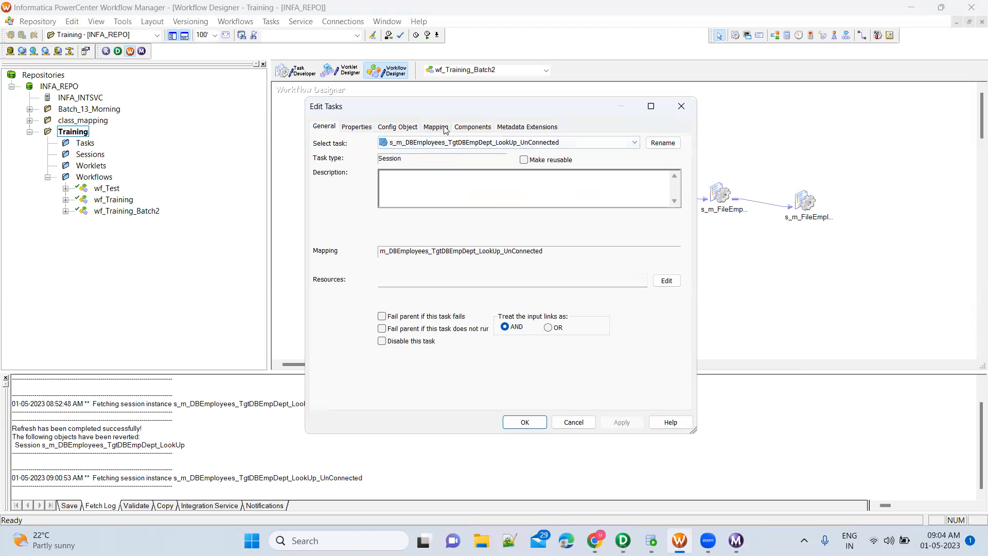
left_click(446, 128)
left_click(375, 277)
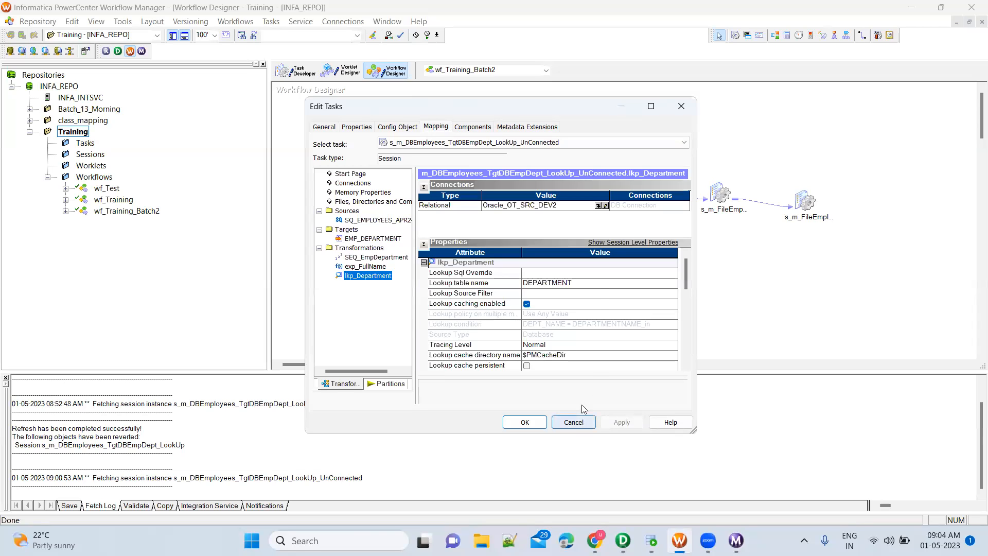
left_click(596, 285)
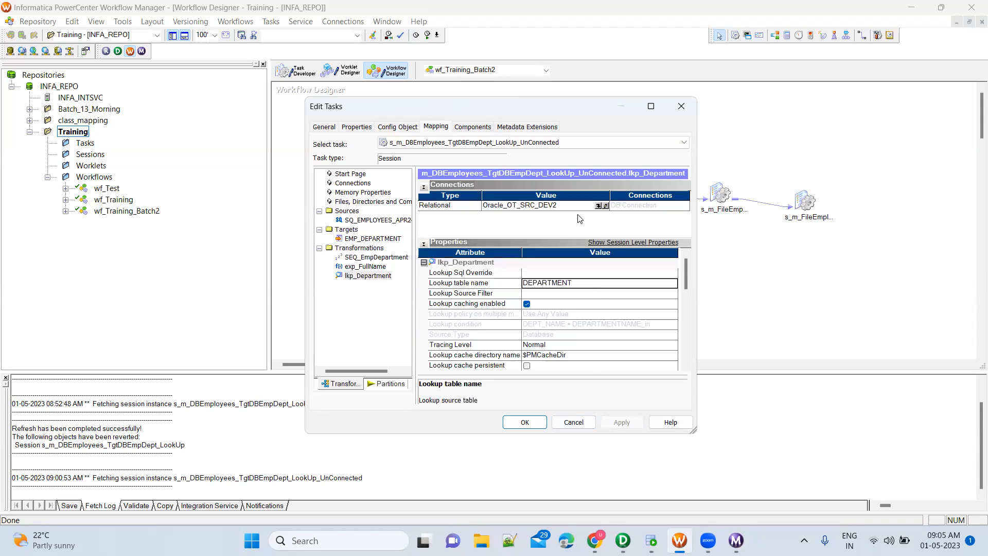
Switch to PowerCenter Designer, mark DEPT_ID as the return port of the lkp_Department lookup, and save the unconnected mapping.
left_click(623, 541)
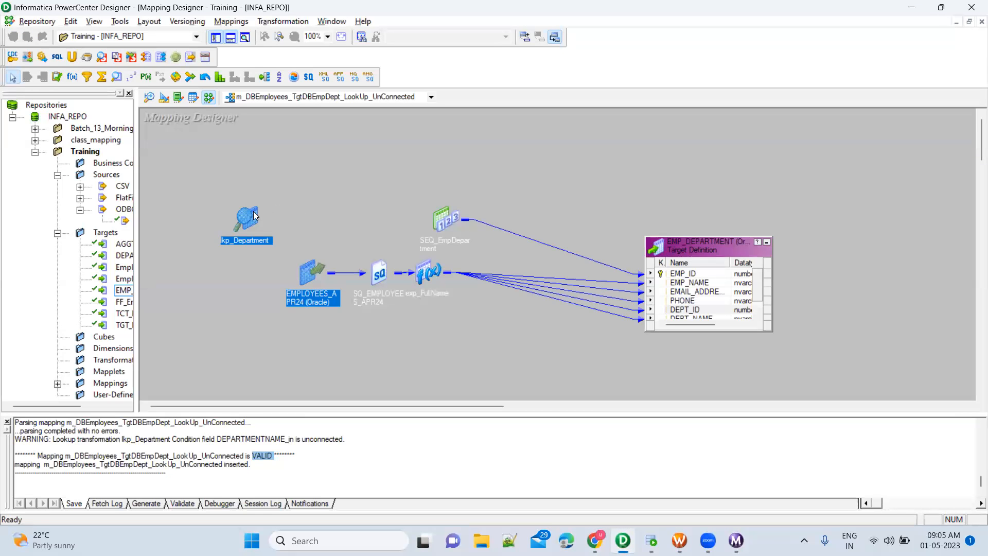
left_click(255, 216)
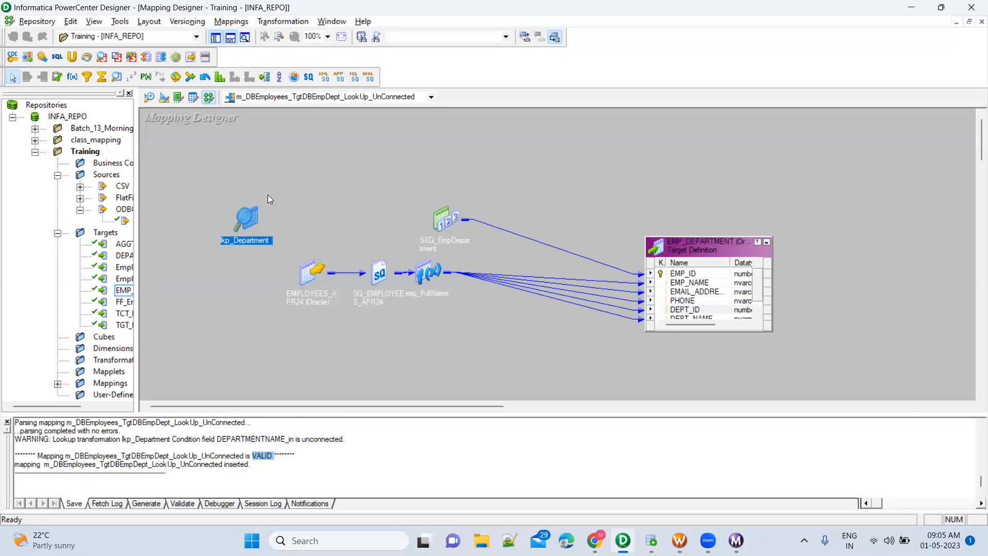
left_click(435, 274)
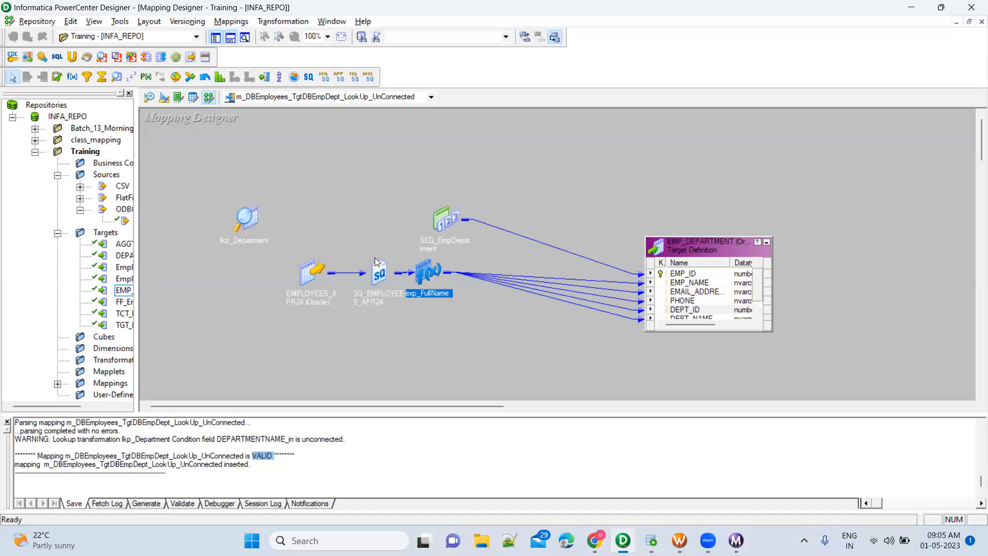
double_click(245, 218)
double_click(278, 206)
left_click(88, 69)
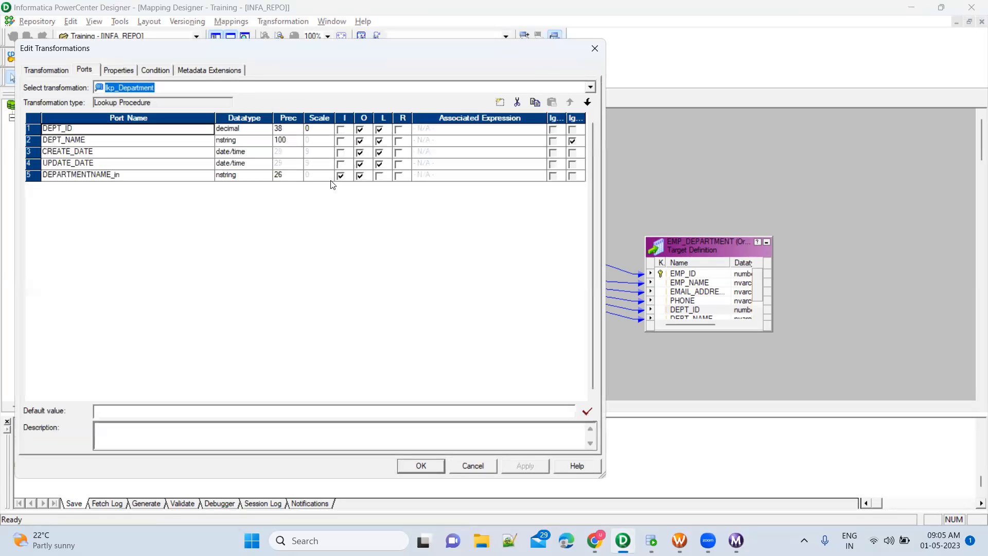
left_click(399, 132)
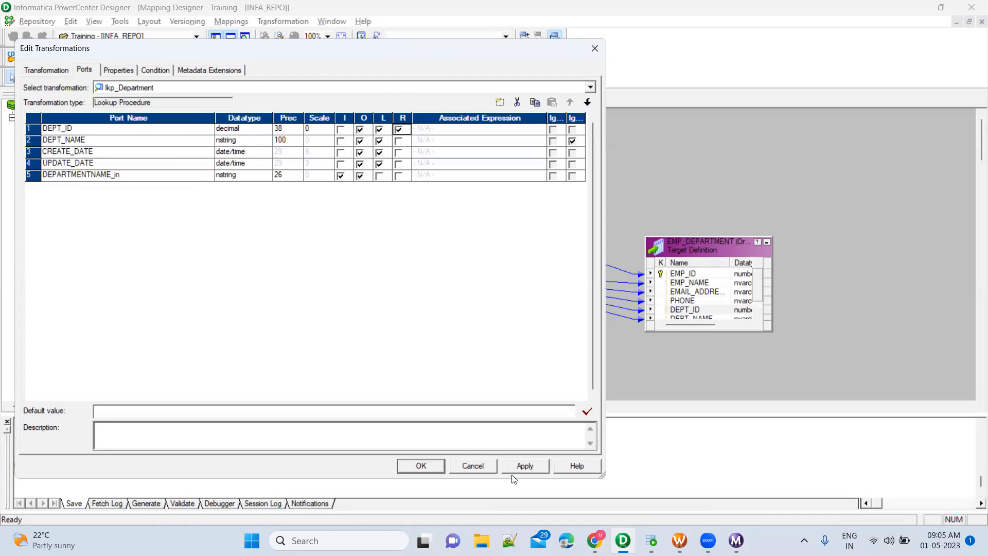
left_click(526, 466)
left_click(421, 465)
key("ctrl+s")
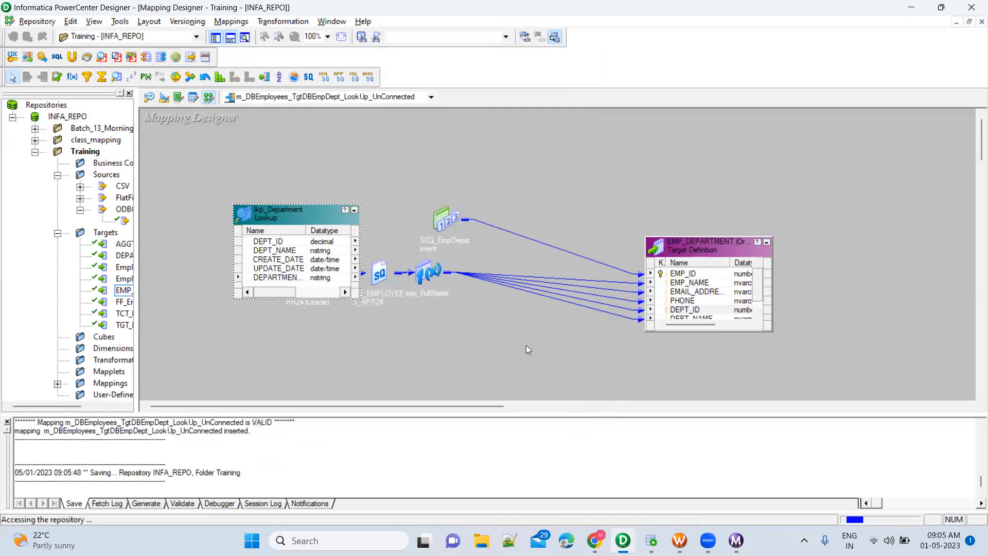
Return to Workflow Manager, close the open session settings without changes, and refresh the unconnected session's mapping.
left_click(679, 541)
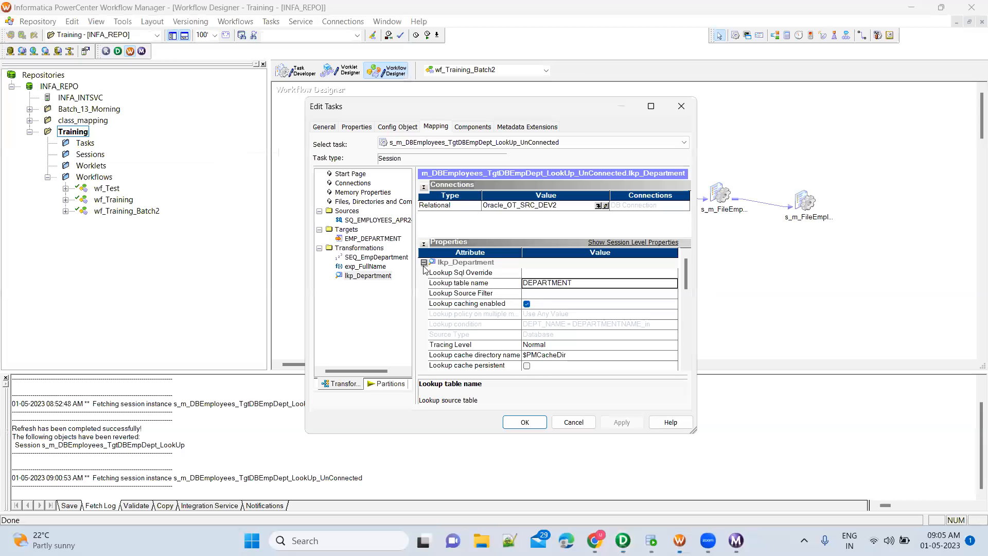
left_click(576, 421)
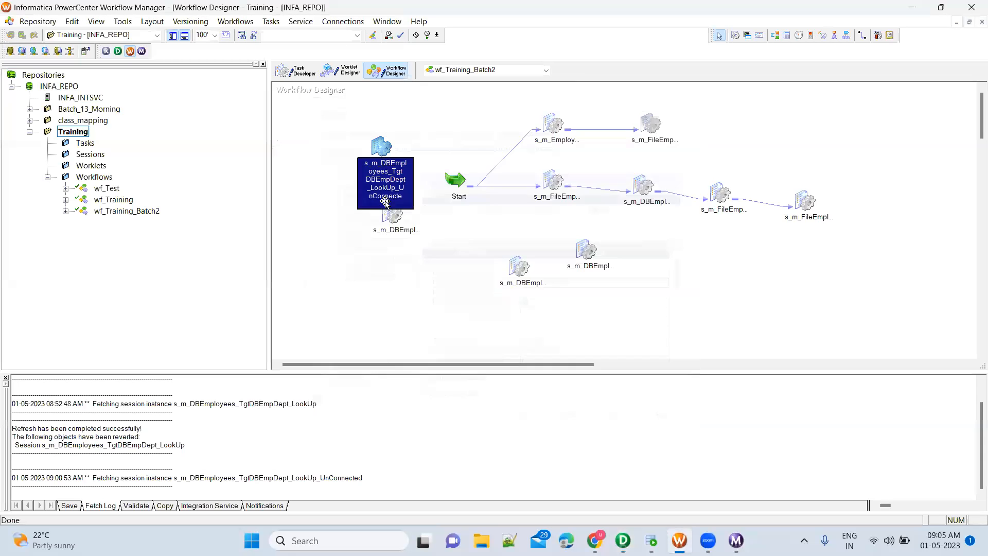
right_click(382, 146)
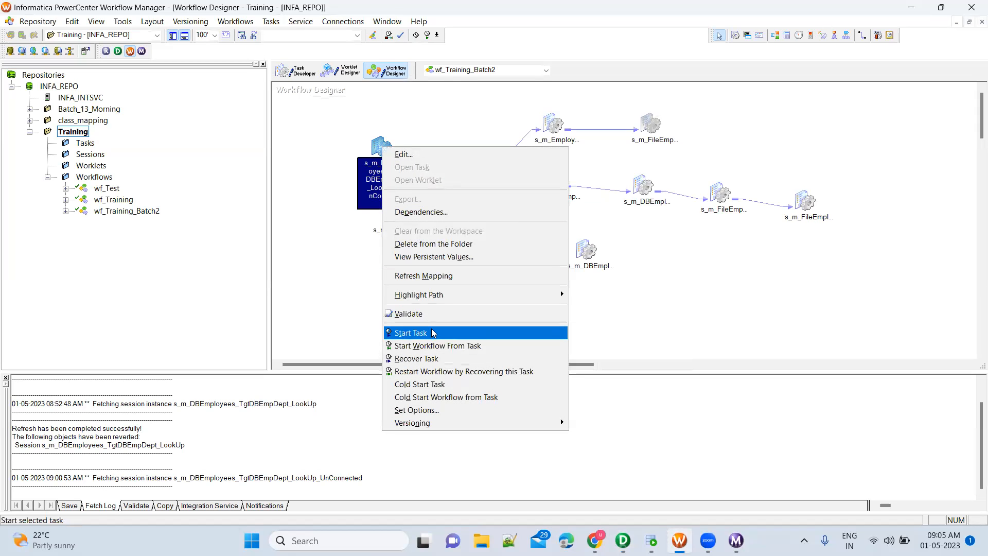
left_click(435, 276)
Enable the truncate target table option for the EMP_DEPARTMENT target in the unconnected session and save the workflow.
double_click(379, 154)
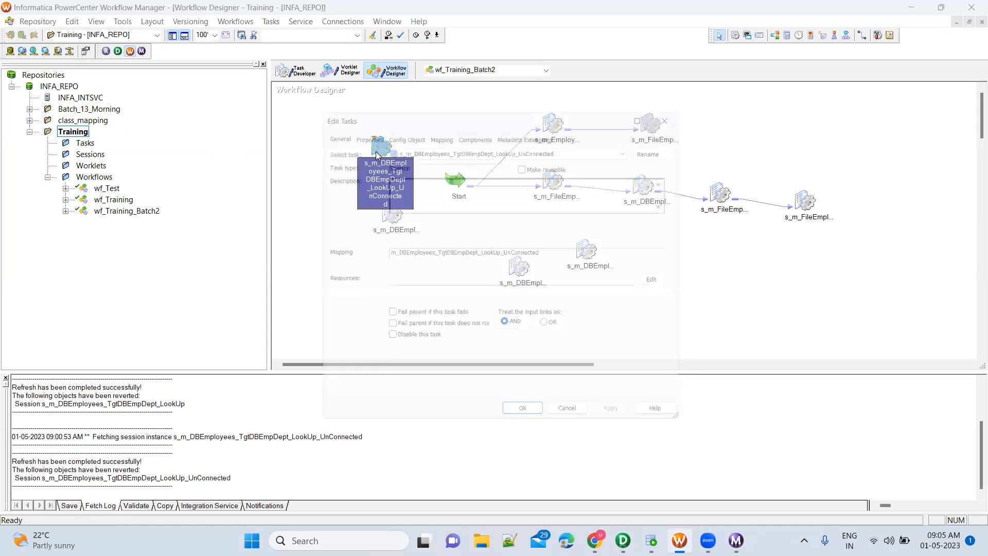
left_click(435, 128)
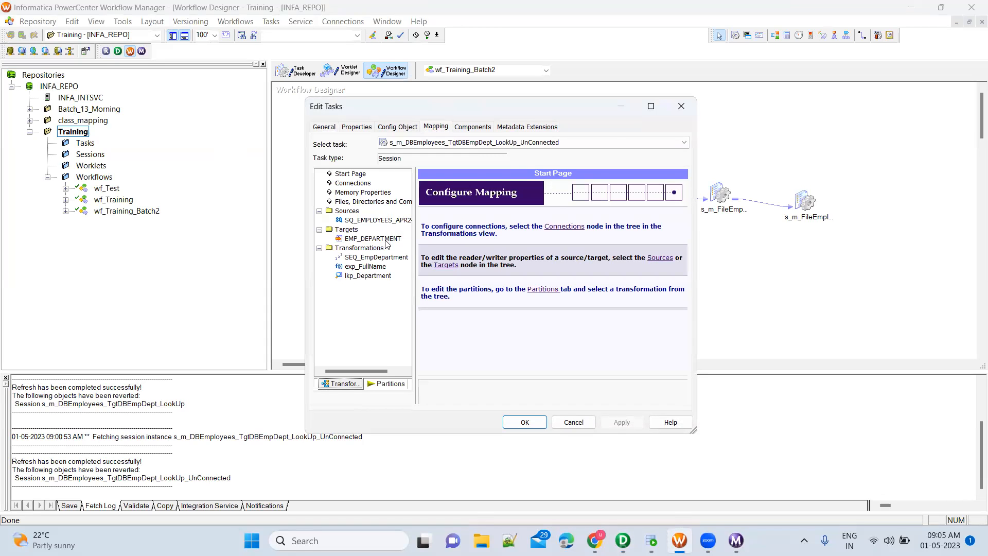
left_click(373, 239)
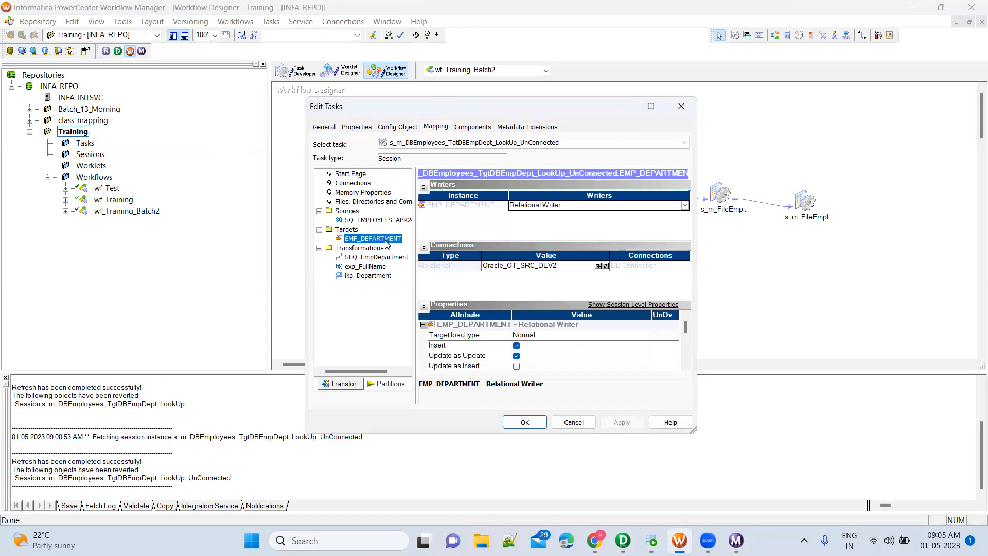
left_click(686, 365)
left_click(686, 365)
left_click(686, 366)
left_click(687, 365)
left_click(686, 366)
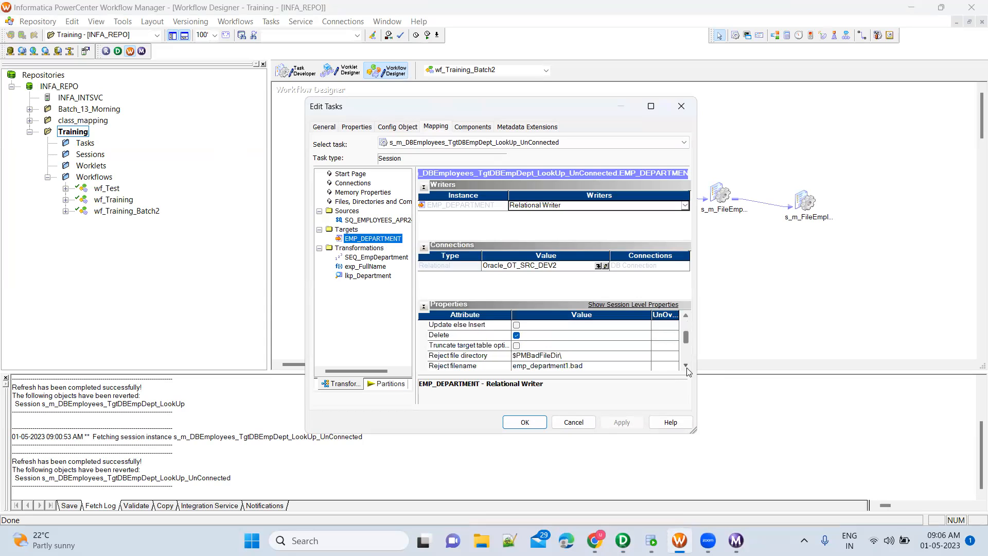
left_click(517, 346)
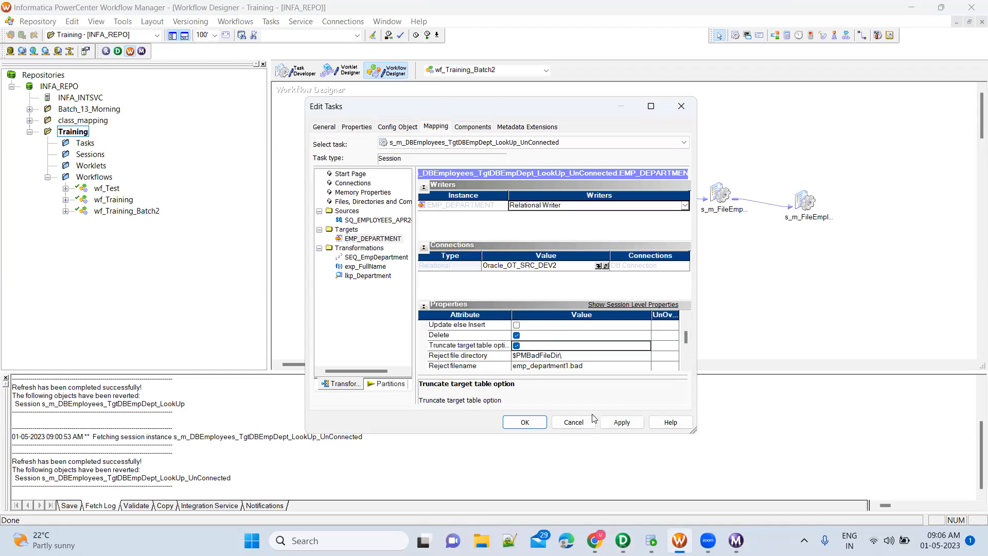
left_click(622, 423)
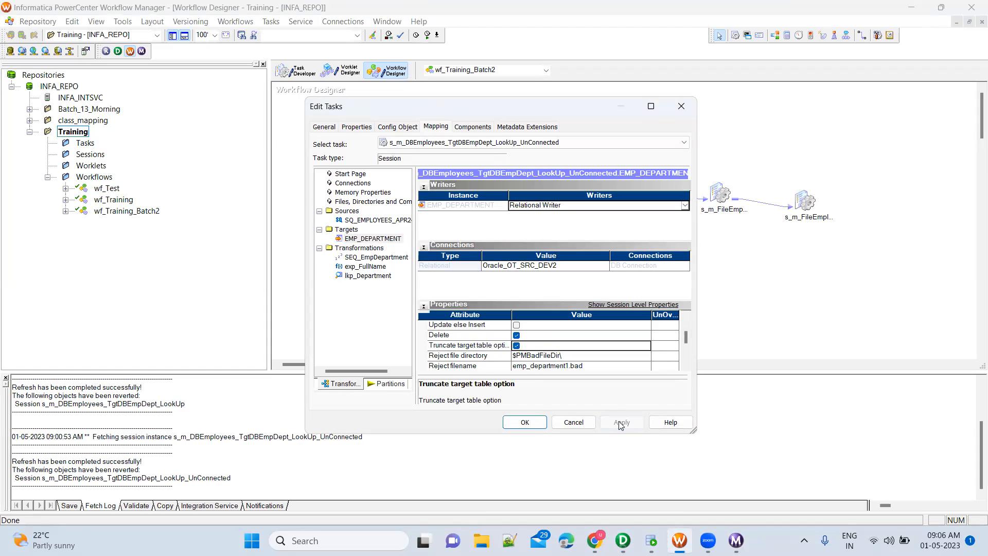
left_click(539, 427)
key("ctrl+s")
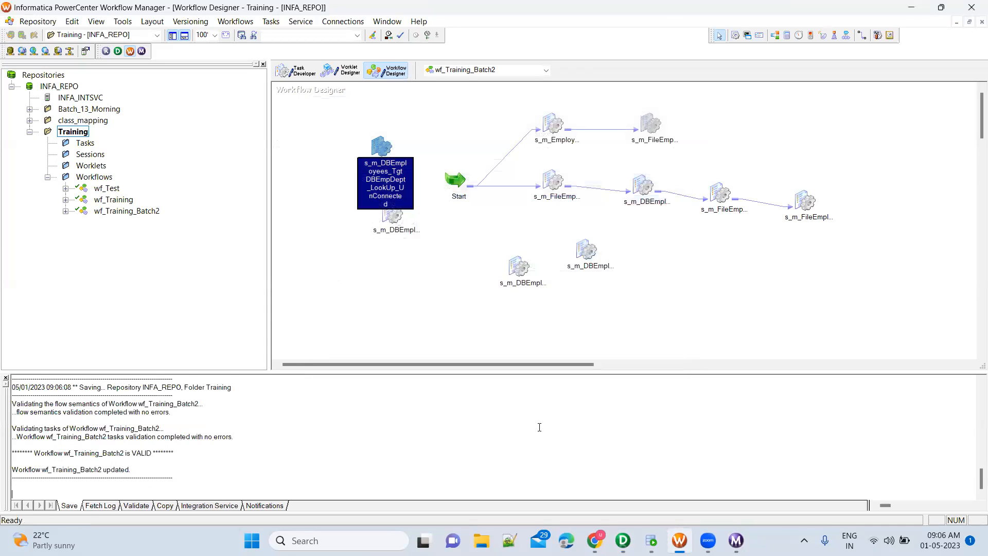
Start the unconnected lookup session task and check its source and target statistics in Workflow Monitor.
right_click(380, 147)
left_click(412, 329)
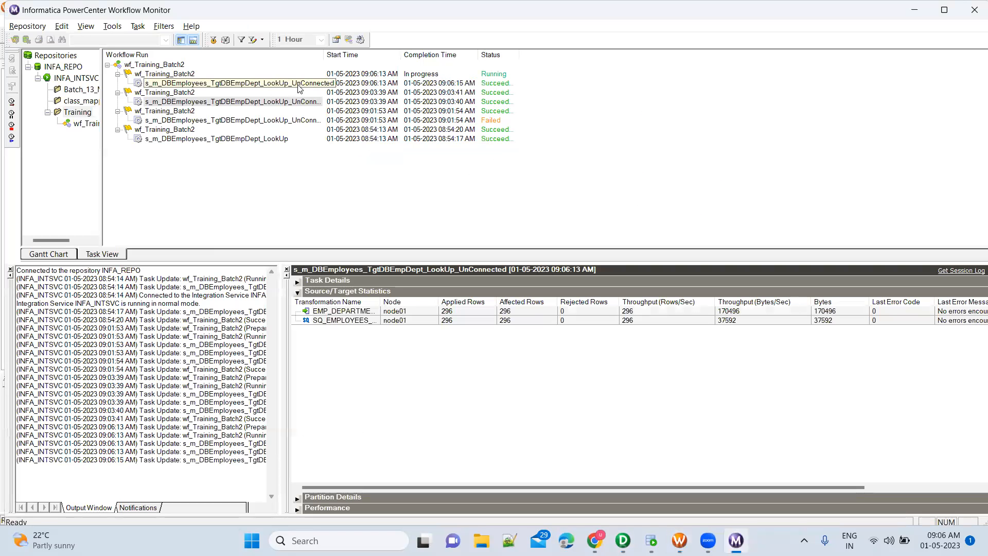
left_click(299, 85)
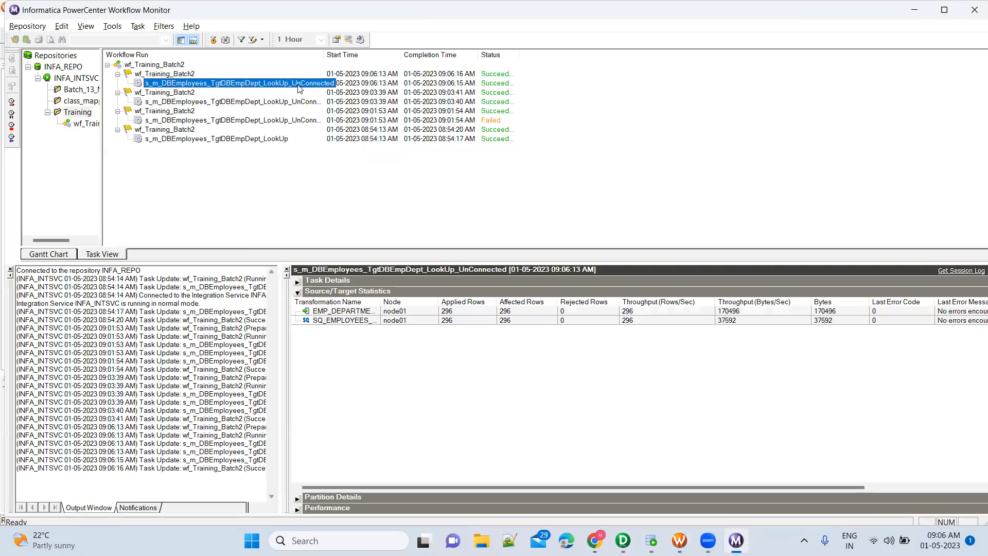
left_click(478, 320)
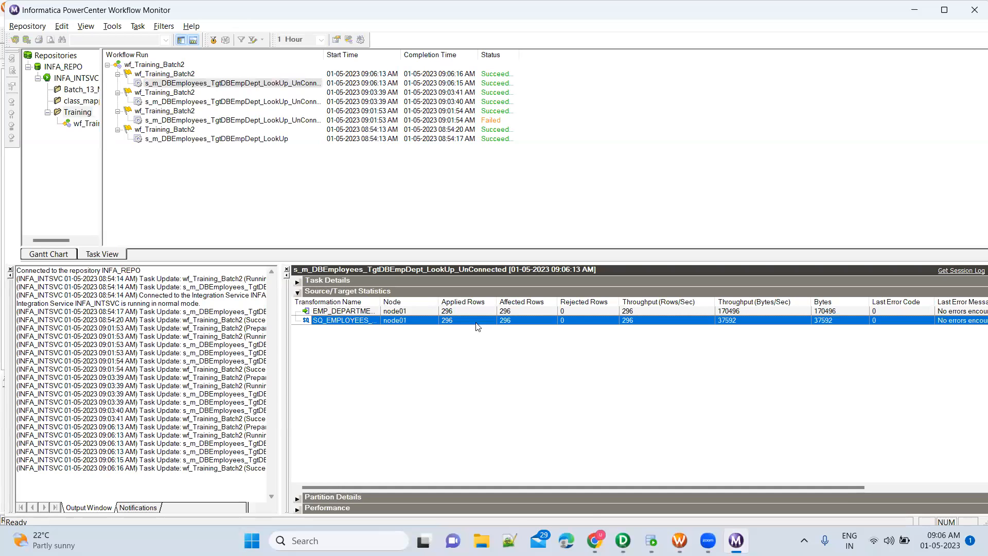
Switch to Oracle SQL Developer and rerun the SELECT query on EMP_DEPARTMENT_UNCONNECTED.
key("alt+Tab")
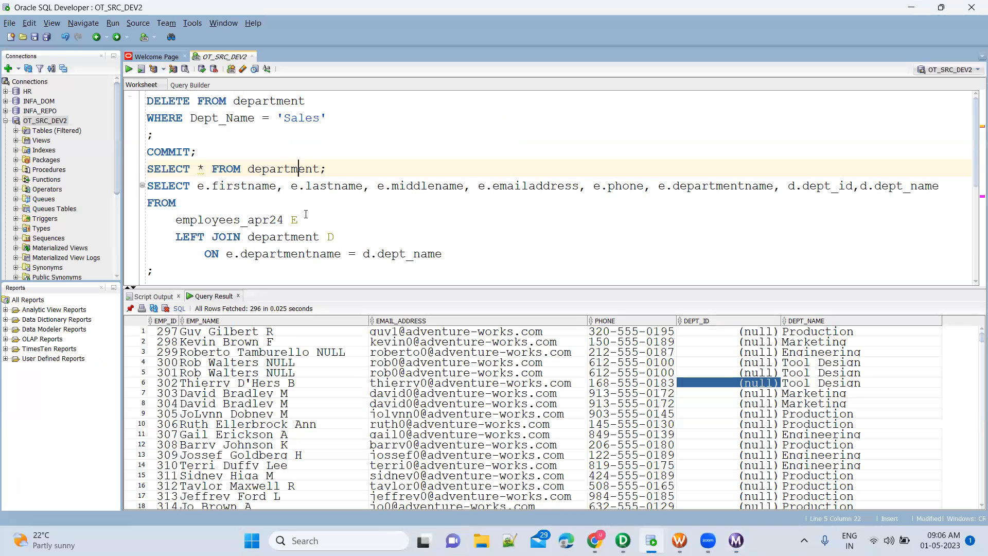
scroll(306, 214, "down", 3)
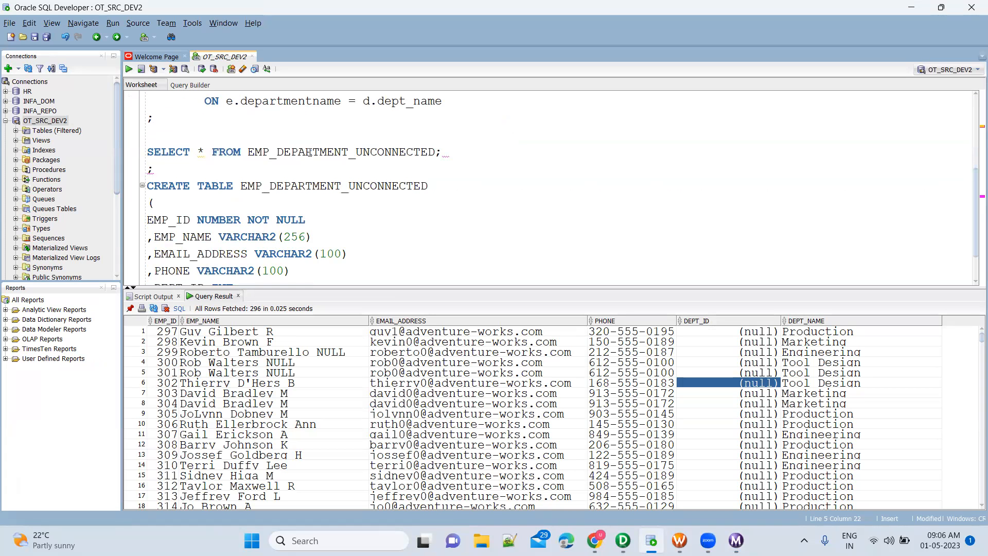
key("ctrl+Return")
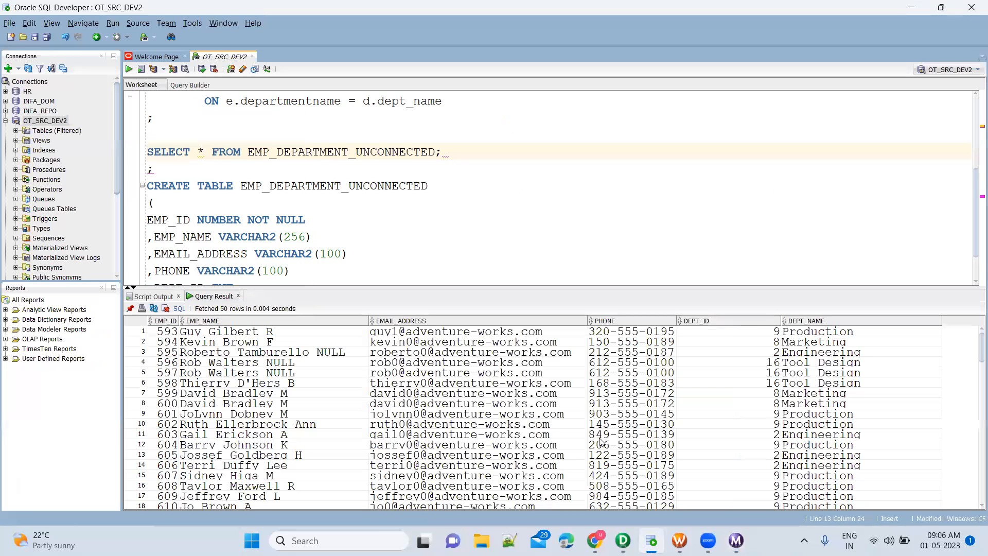
Examine the DEPT_ID values against the department names through all result rows, including Sales, then switch back to PowerCenter Designer.
left_click(721, 373)
scroll(718, 370, "down", 9)
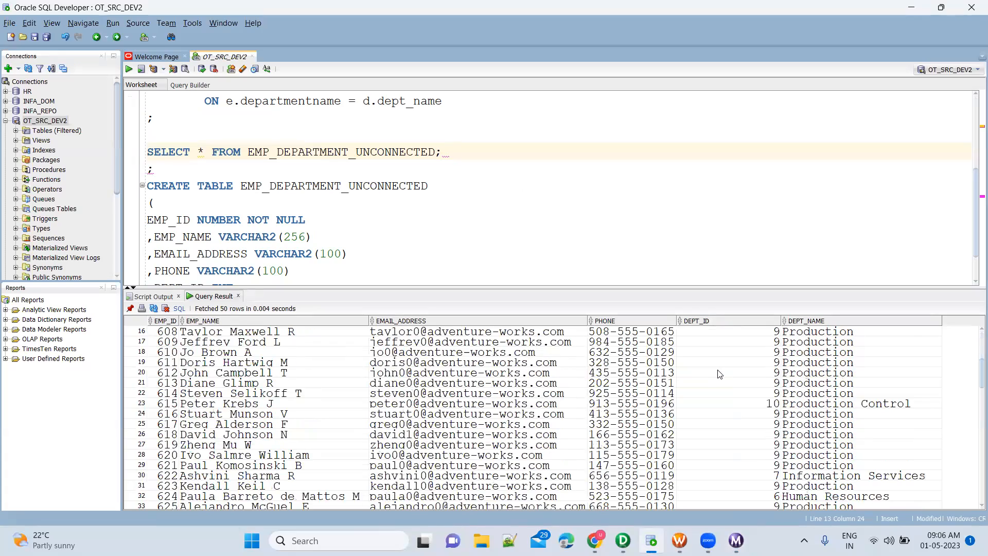
scroll(718, 371, "down", 20)
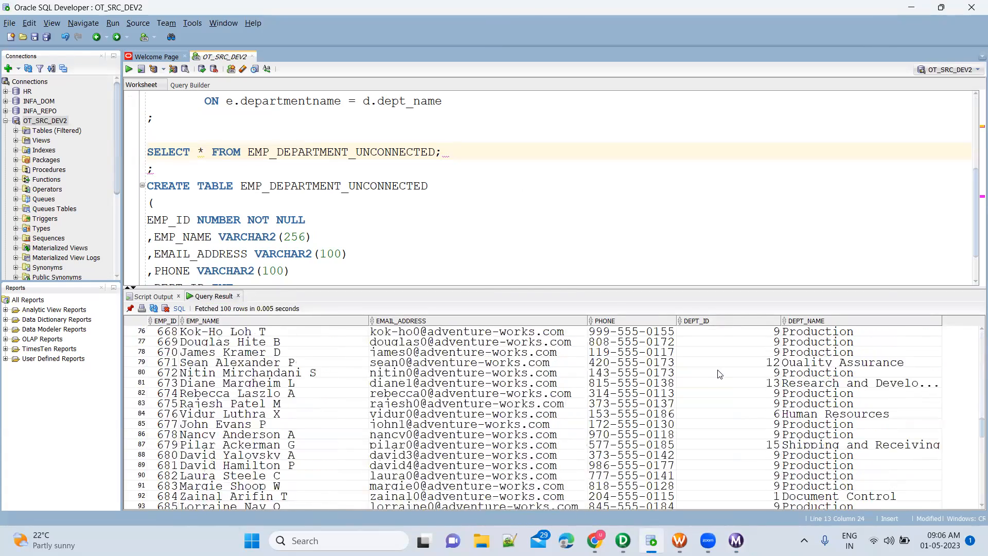
scroll(720, 374, "down", 20)
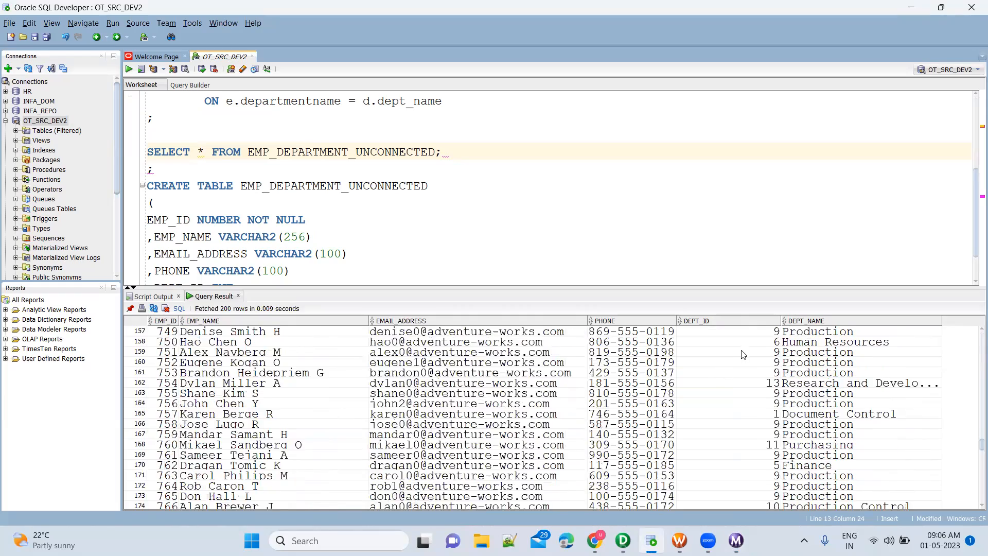
scroll(743, 353, "down", 20)
left_click(743, 434)
scroll(742, 453, "up", 13)
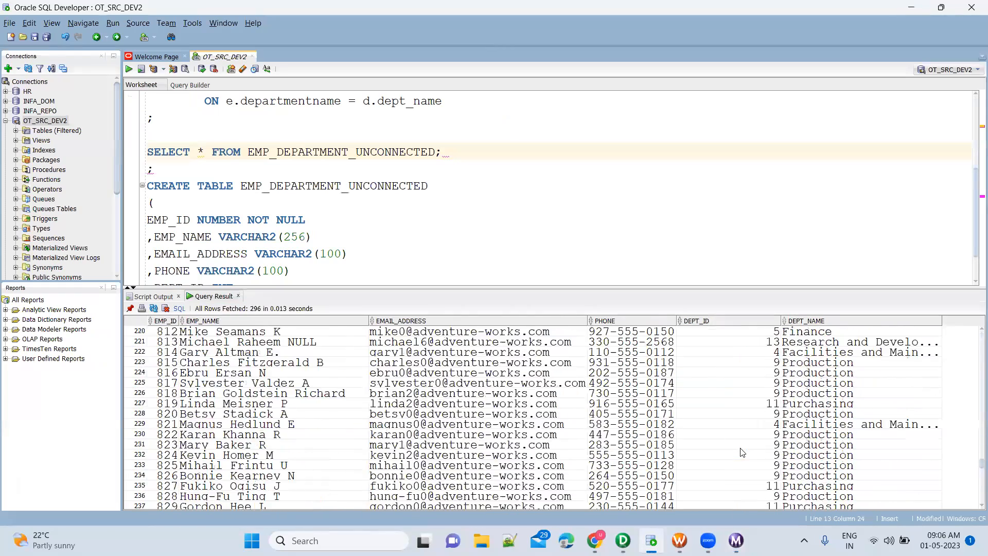
scroll(743, 452, "down", 13)
left_click(828, 342)
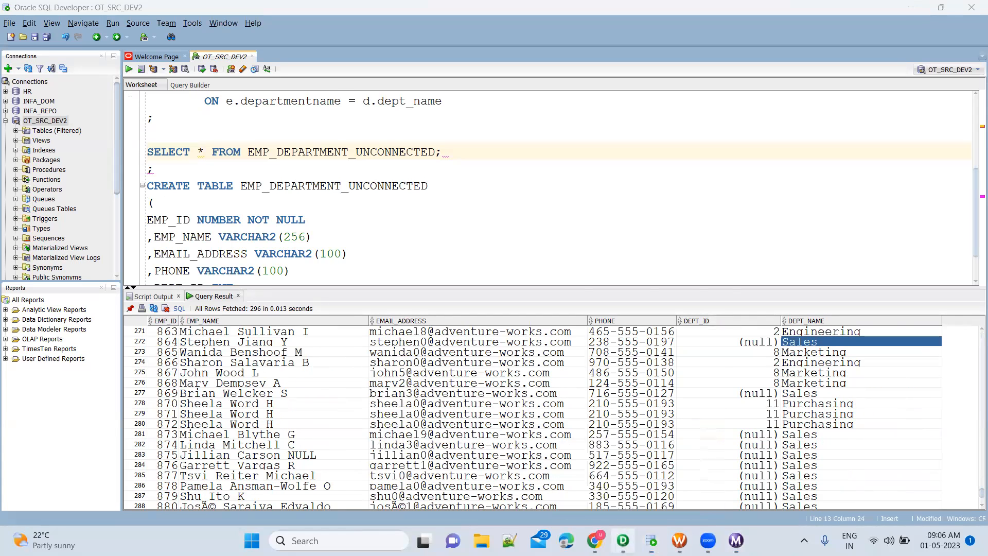
key("alt+Tab")
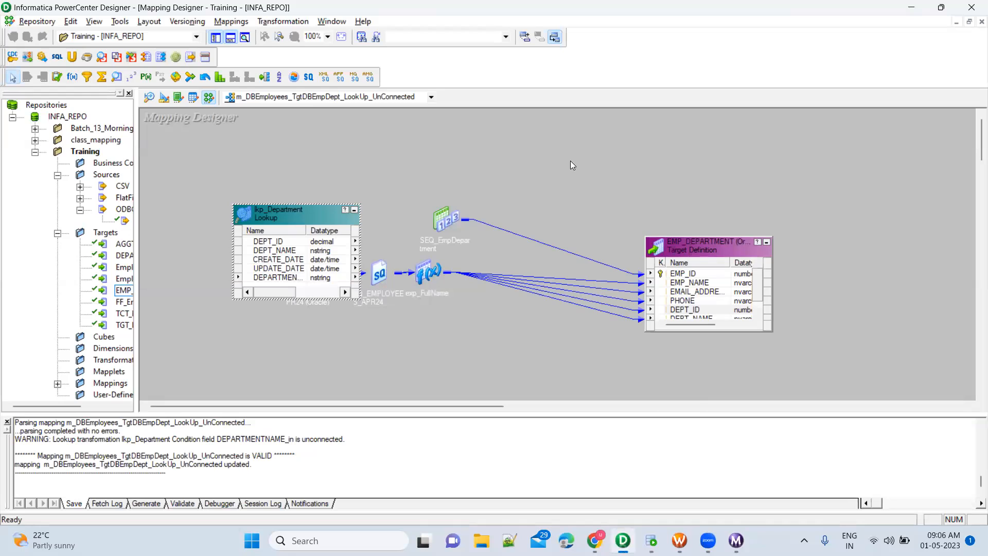
Arrange all transformations of the unconnected lookup mapping as icons and highlight the standalone lkp_Department lookup.
right_click(570, 161)
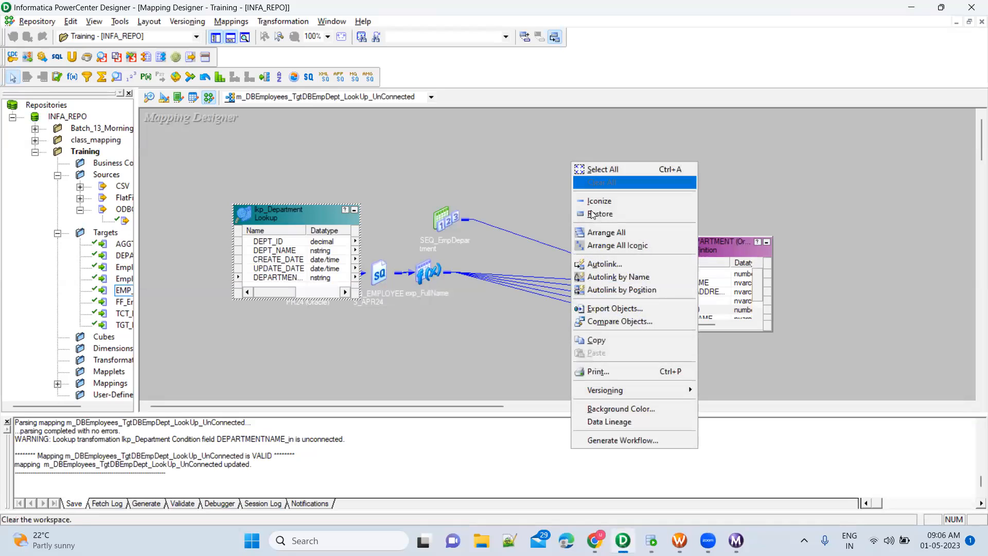
left_click(600, 246)
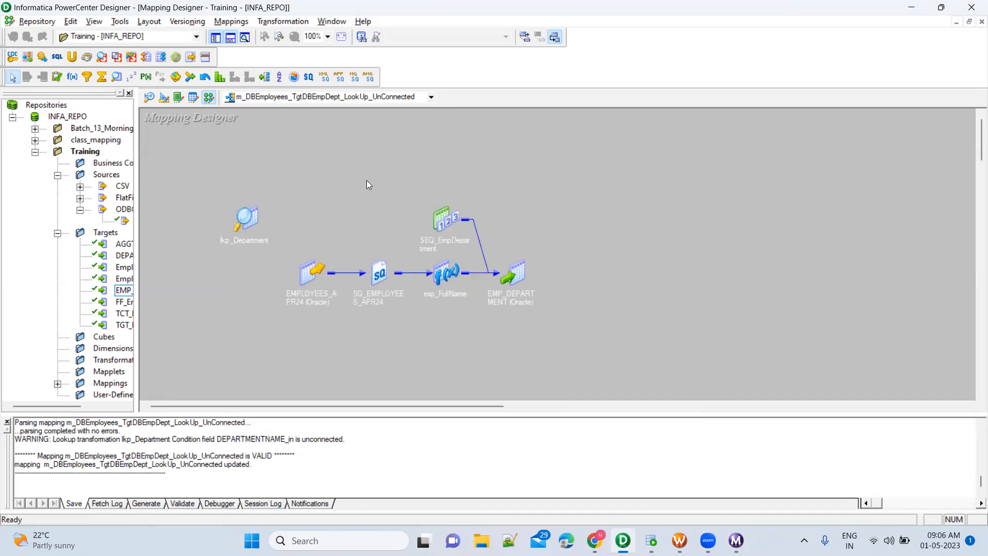
left_click_drag(206, 194, 281, 248)
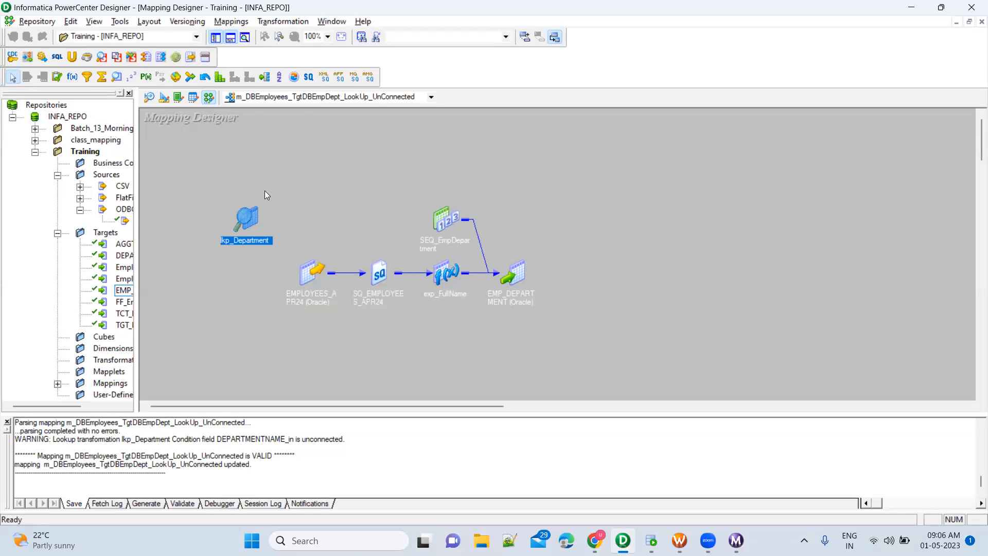
left_click(272, 169)
Open the m_DBEmployees_TgtDBEmpDept_LookUp_Connected mapping and arrange all its transformations as icons.
left_click(302, 98)
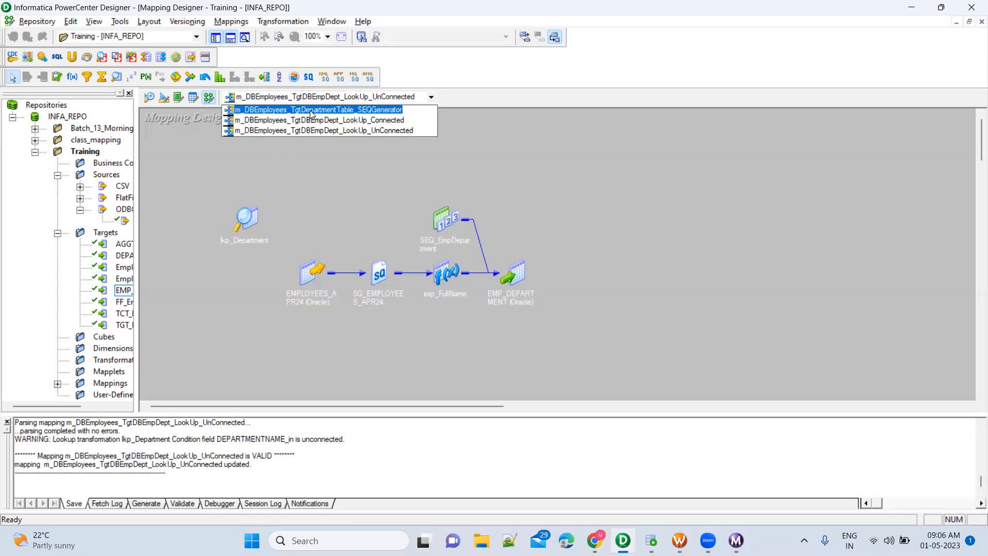
left_click(315, 124)
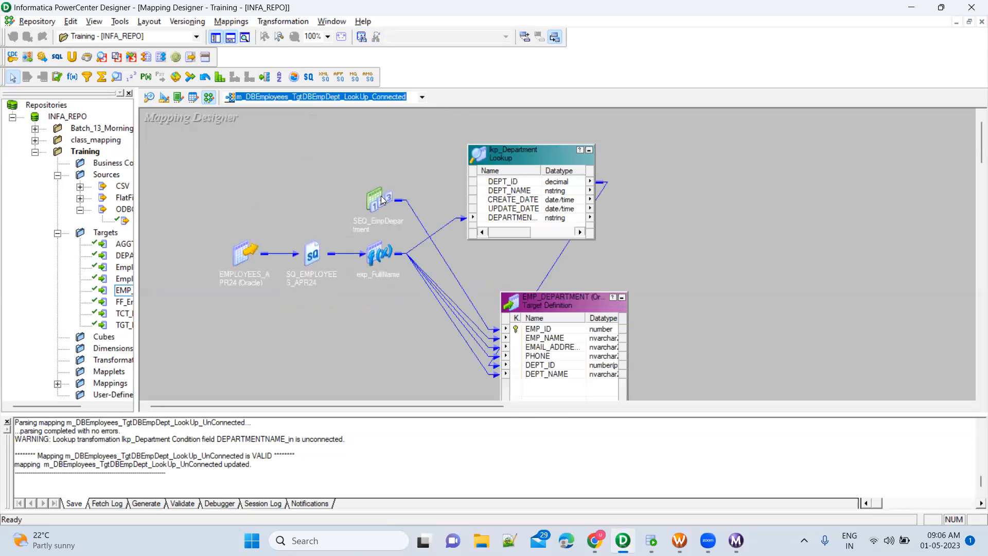
right_click(668, 164)
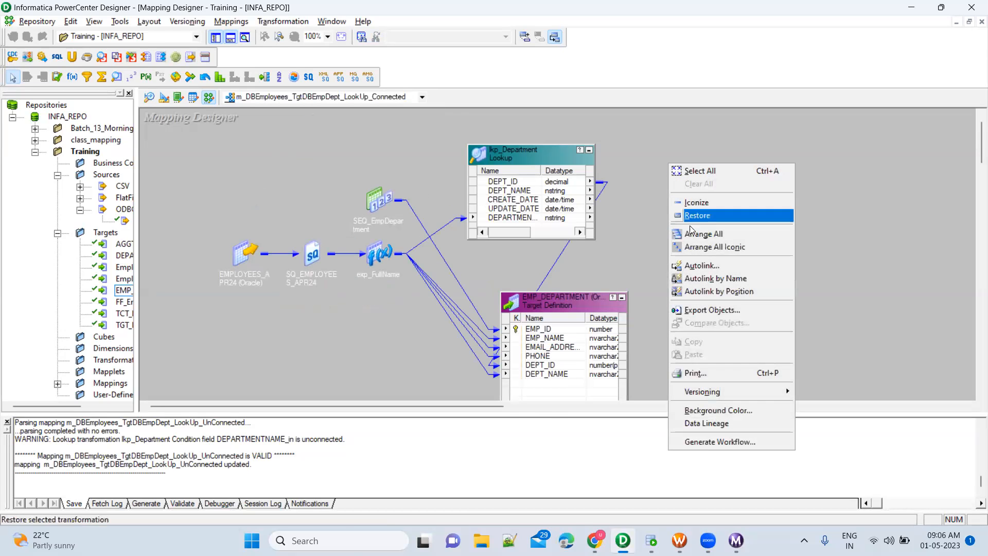
left_click(714, 248)
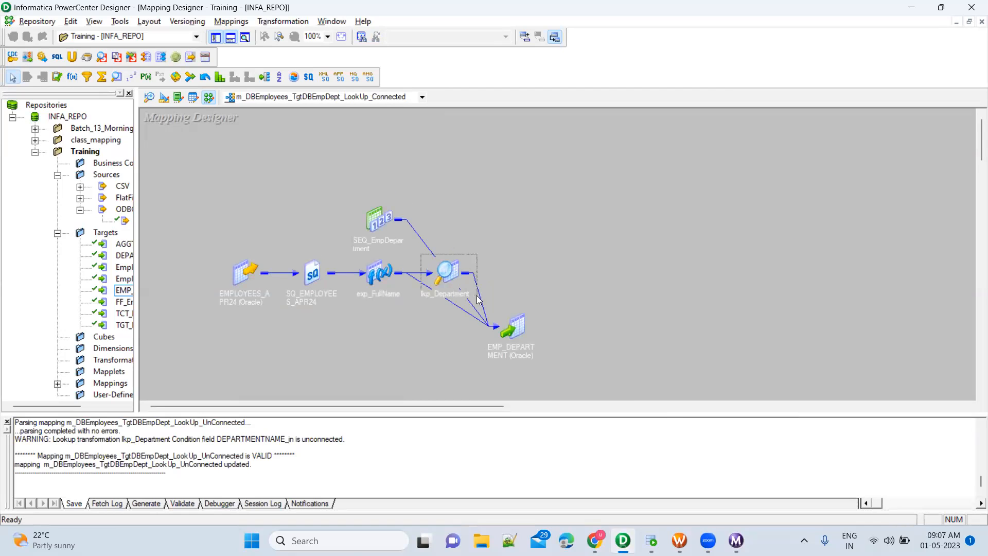
left_click(453, 280)
left_click(522, 228)
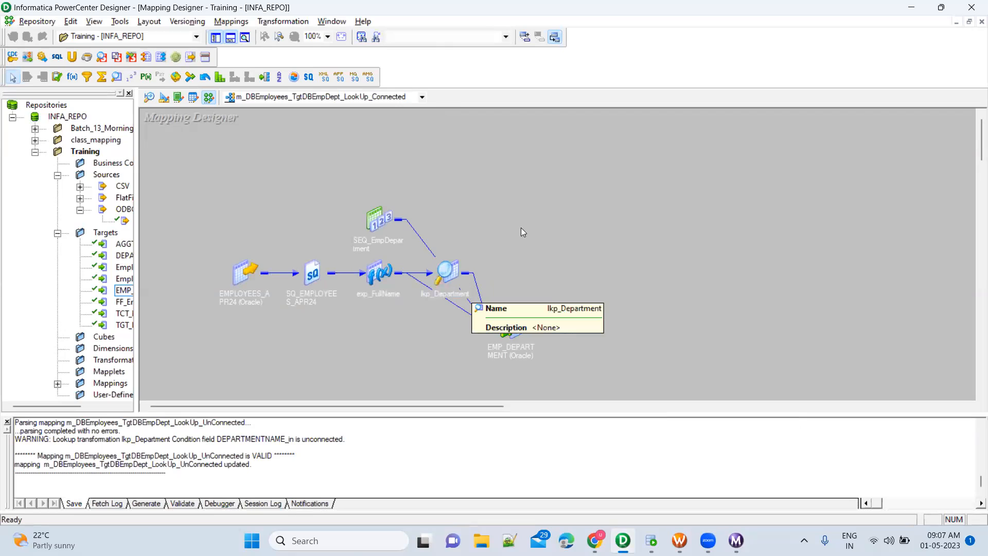
Return to the LookUp_UnConnected mapping and examine its linked pipeline against the separate lkp_Department lookup.
left_click(395, 96)
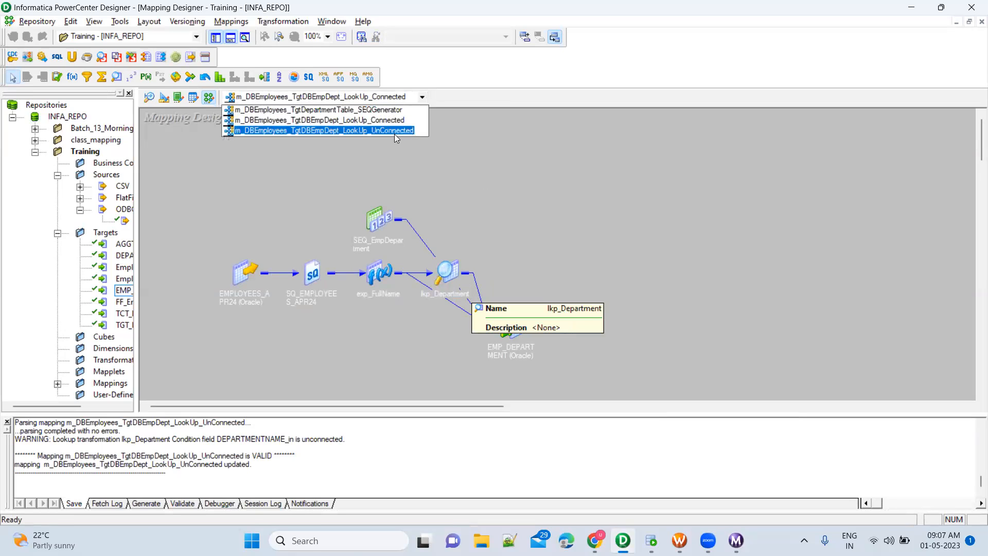
left_click(394, 131)
left_click_drag(274, 174, 568, 334)
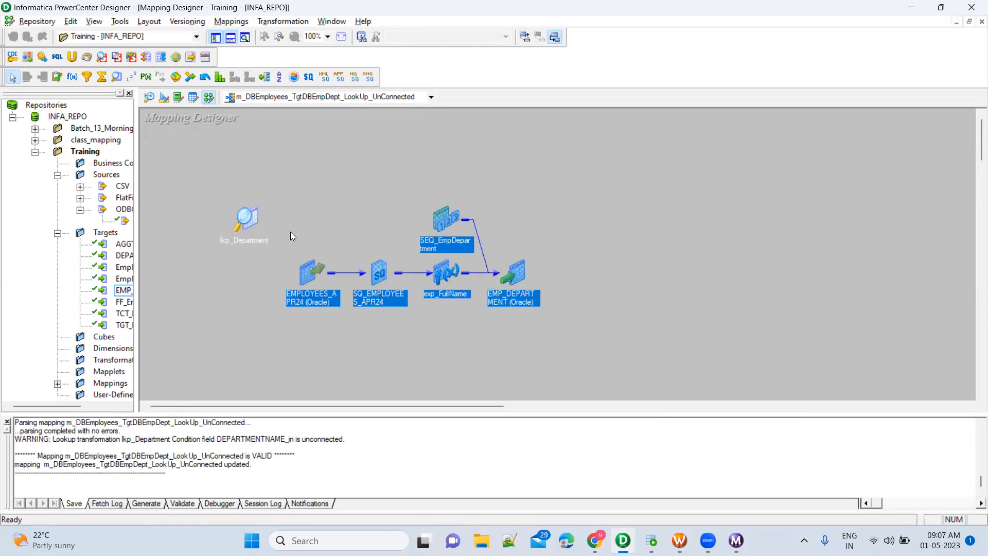
left_click(273, 196)
left_click_drag(198, 196, 278, 259)
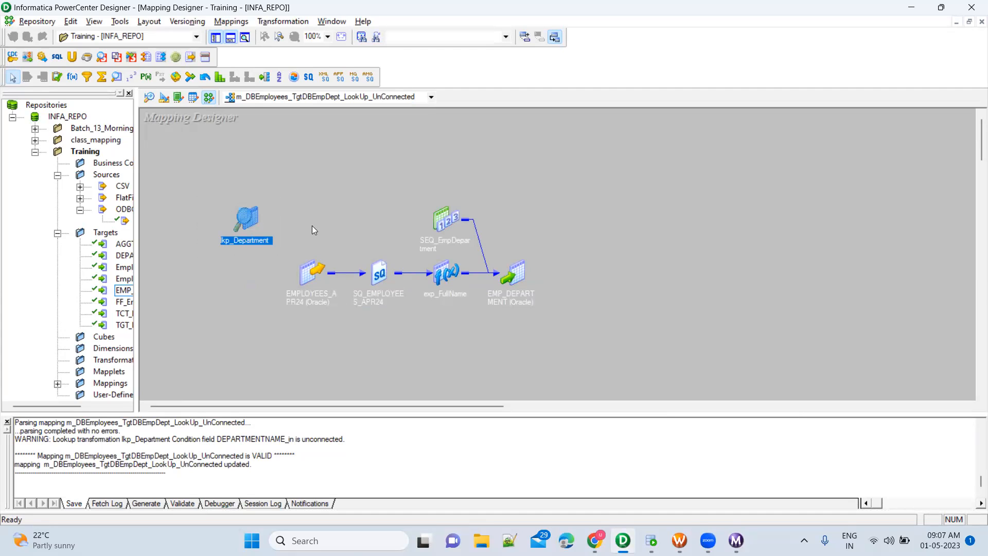
left_click(312, 226)
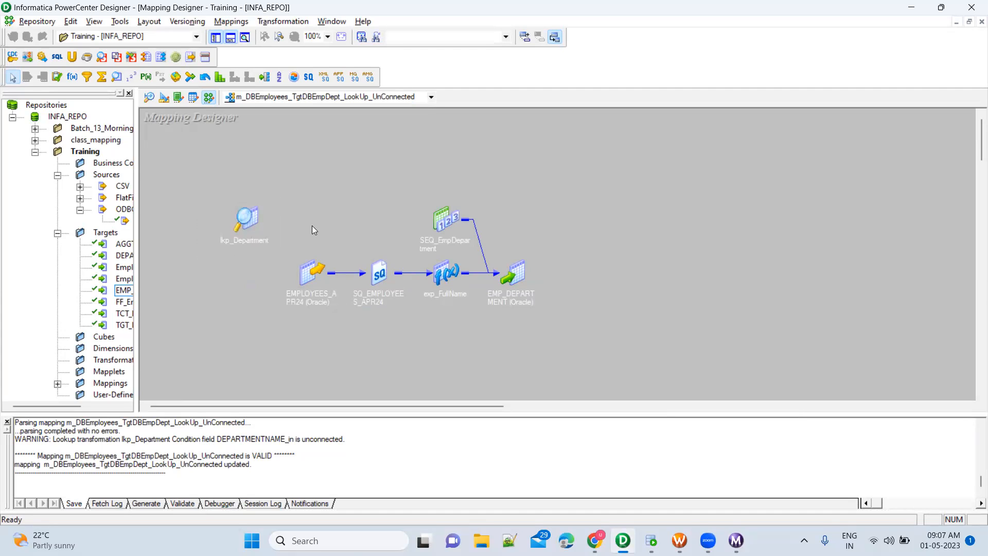
In the LookUp_Connected mapping, expand lkp_Department and the EMP_DEPARTMENT target and move them apart so their ports can be linked.
left_click(367, 100)
left_click(368, 122)
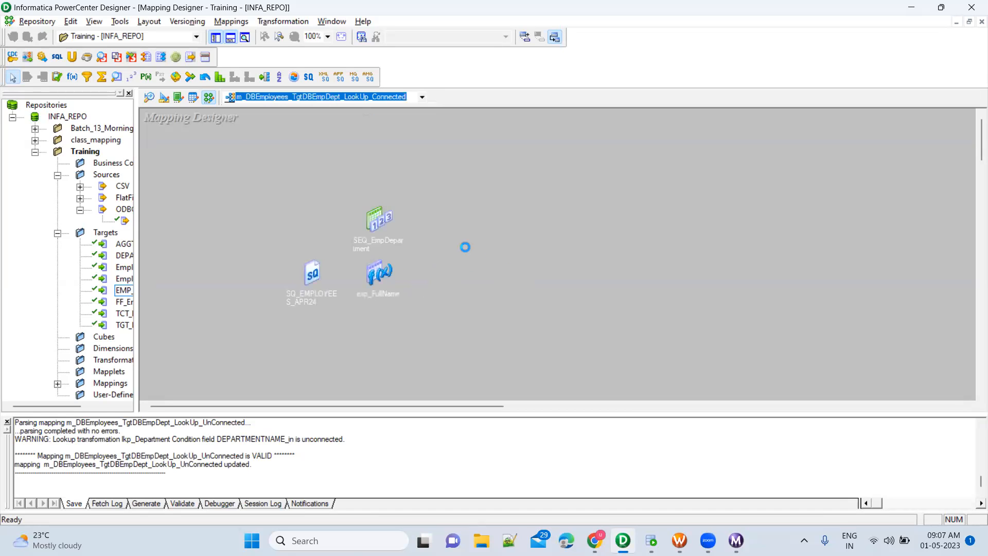
double_click(447, 274)
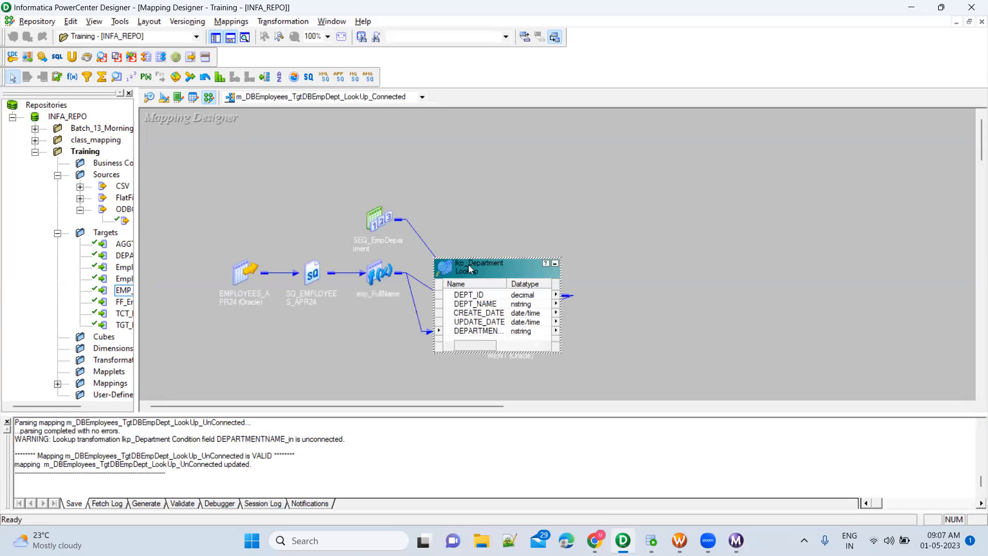
left_click_drag(476, 268, 474, 134)
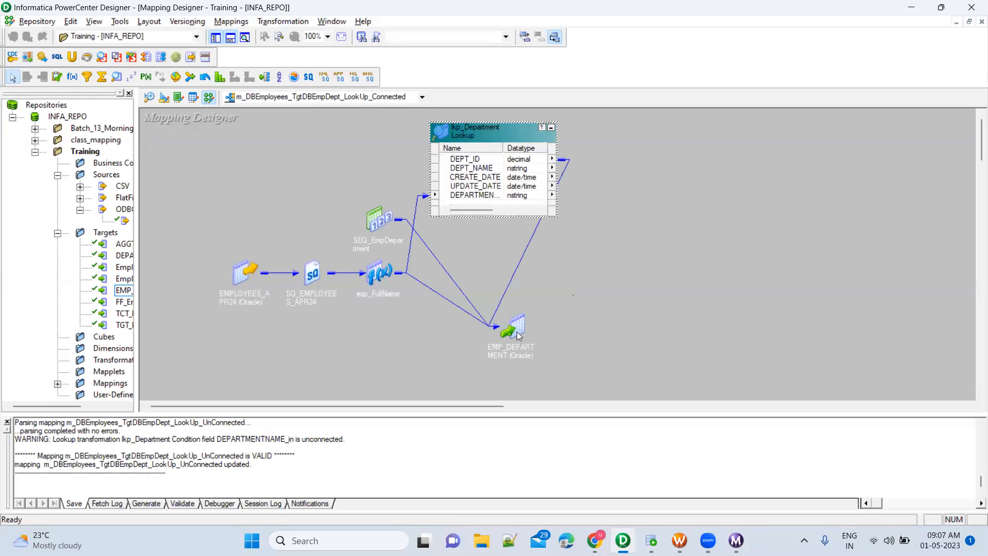
left_click(518, 330)
left_click_drag(717, 241, 792, 258)
double_click(790, 265)
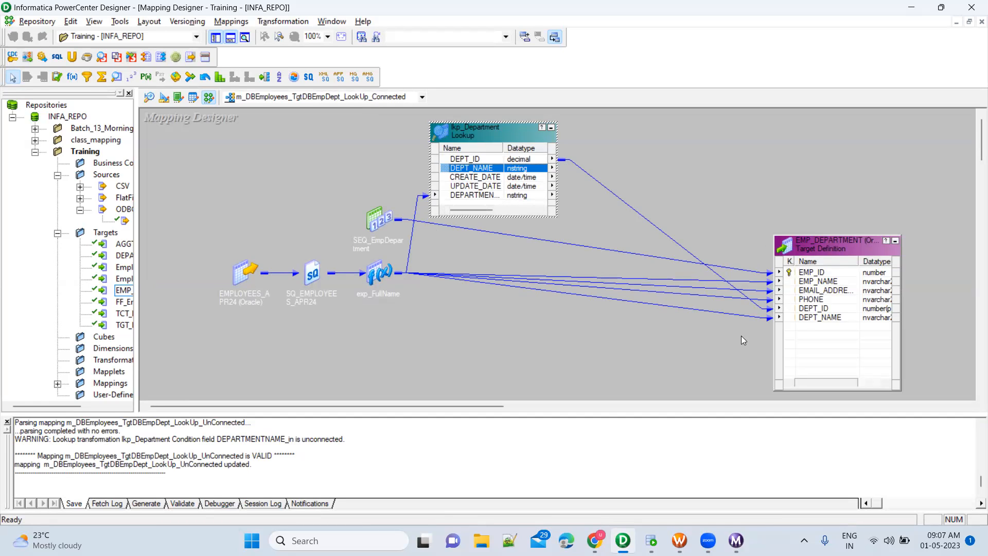
Replace the link into the target's DEPT_NAME with one from lkp_Department's DEPT_NAME port, and save the connected mapping.
left_click(735, 317)
key("Delete")
left_click(526, 170)
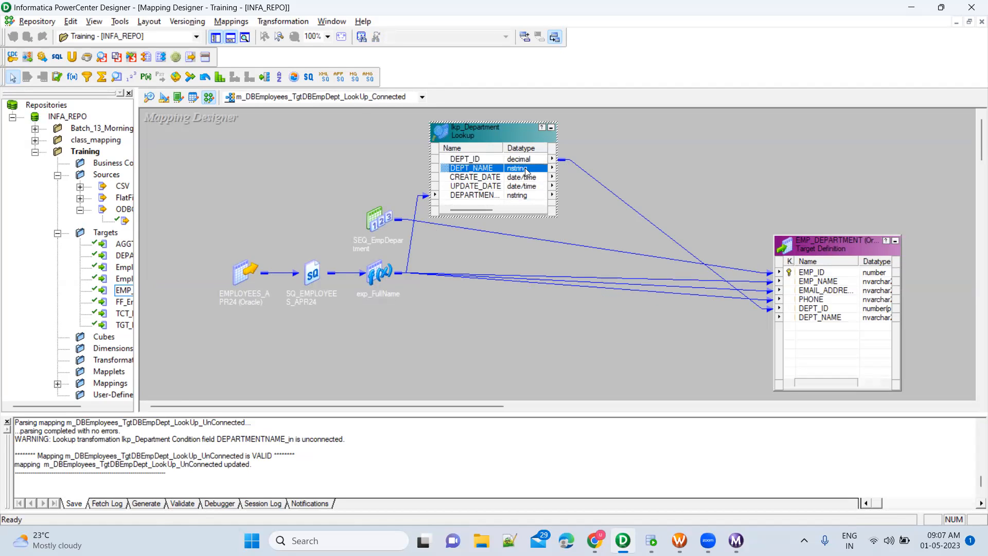
left_click_drag(446, 172, 819, 319)
key("ctrl+s")
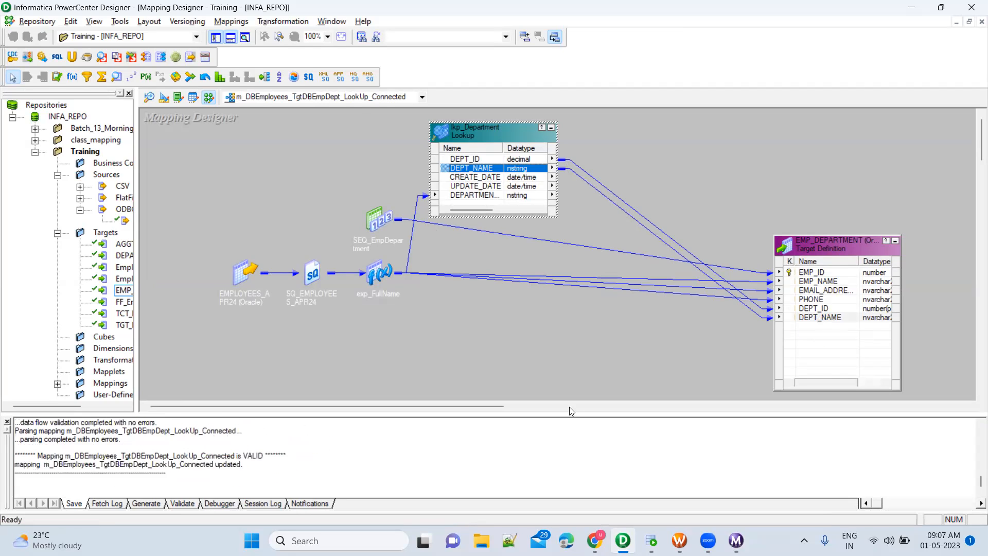
Check the connected mapping's validation status and the DEPT_ID and DEPT_NAME links from the lookup to the target.
double_click(255, 456)
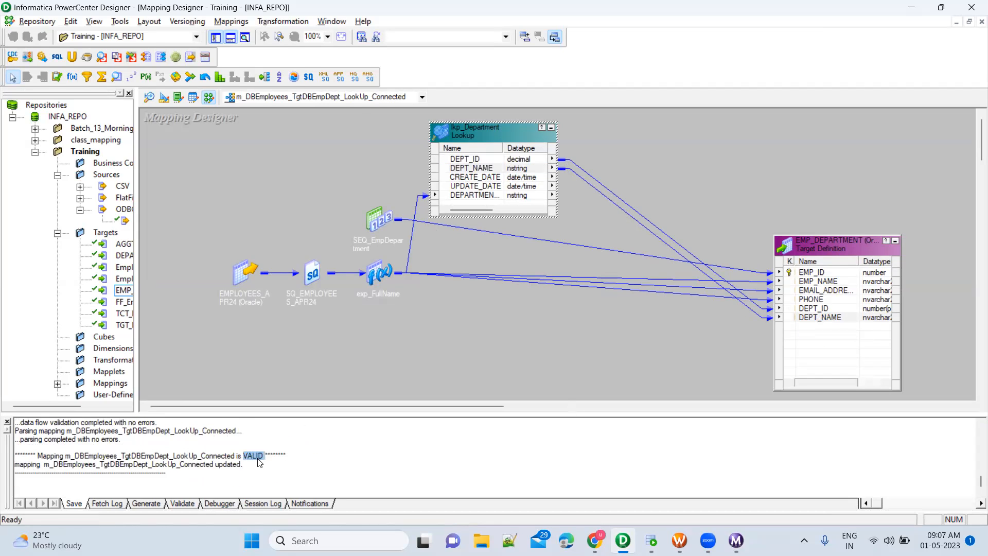
left_click(471, 168)
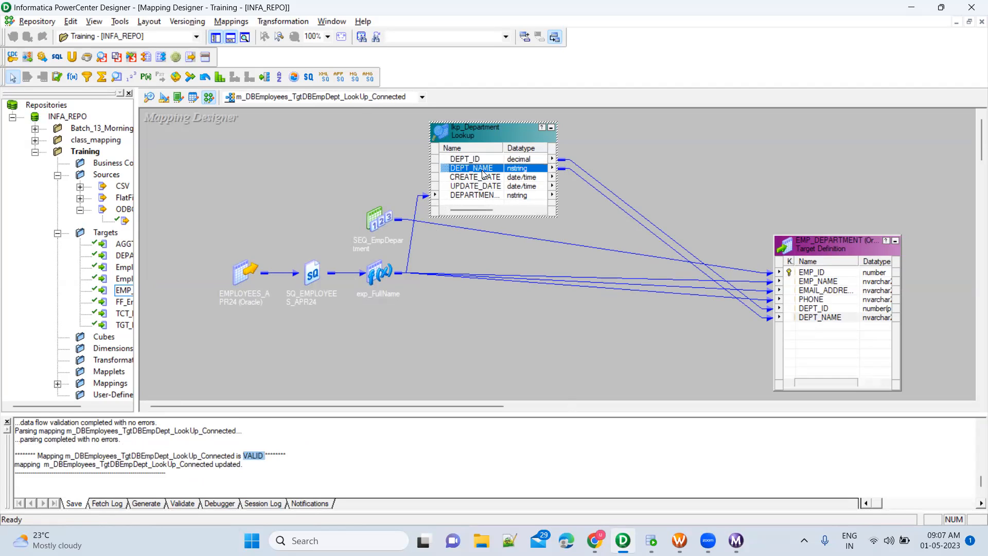
left_click(802, 319)
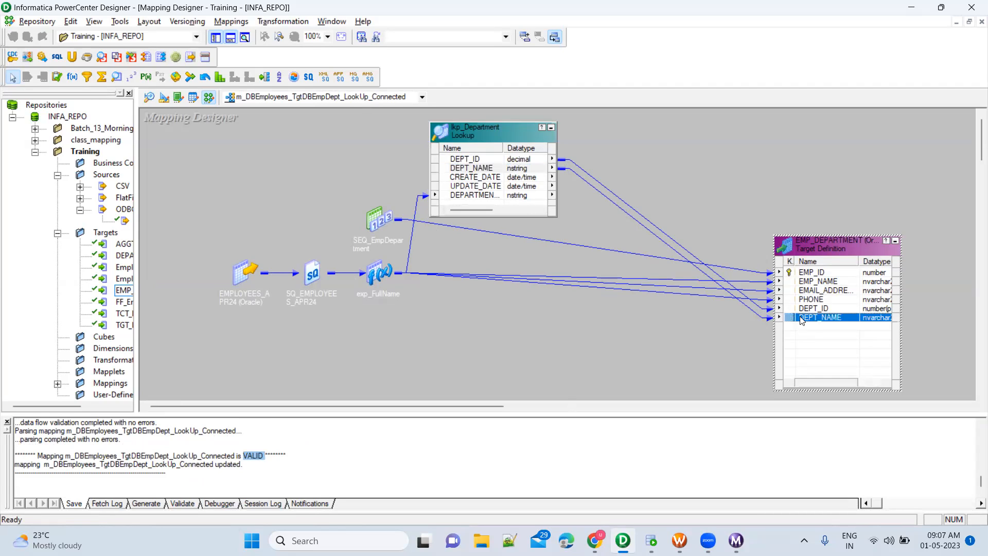
left_click(499, 161)
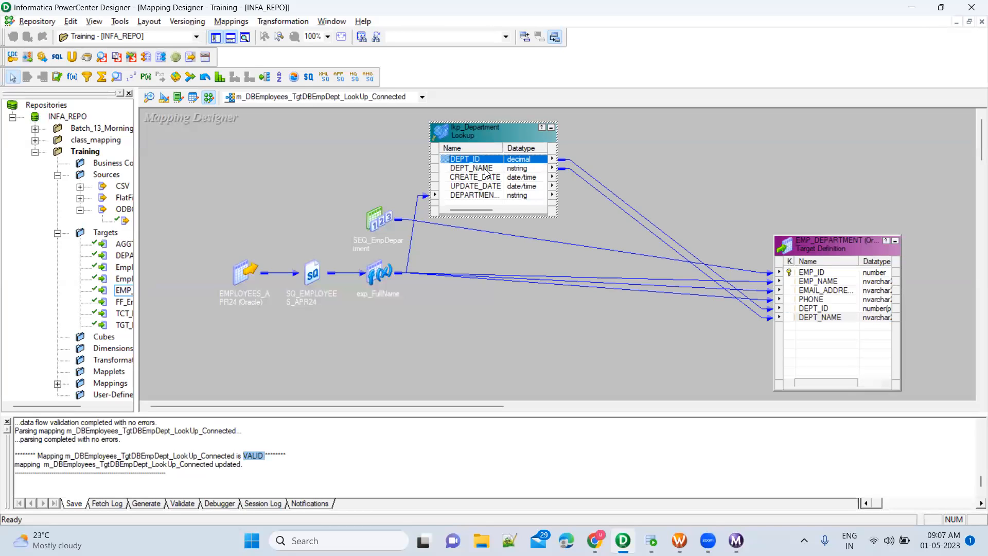
Open the LookUp_UnConnected mapping, expand its lkp_Department lookup and move it above the pipeline.
left_click(422, 97)
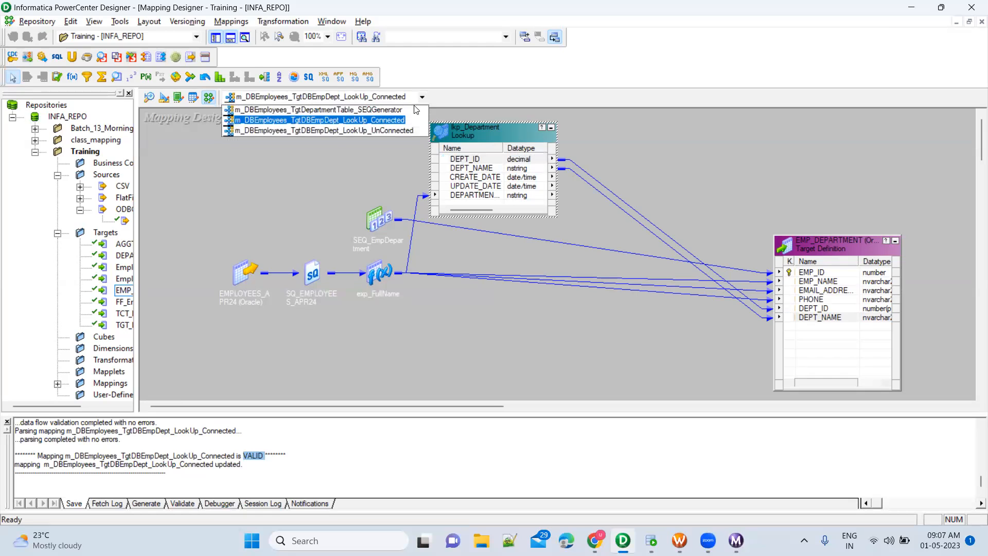
left_click(407, 130)
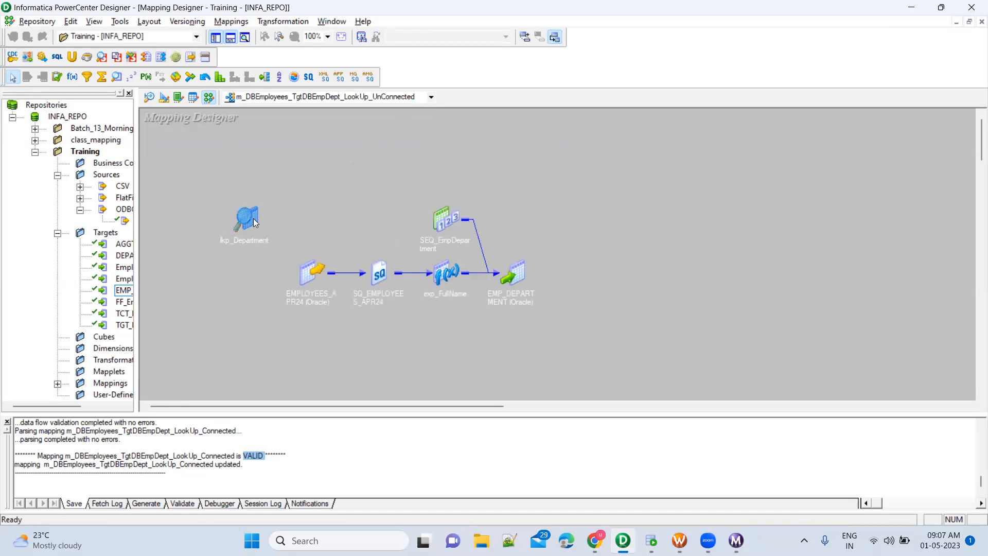
double_click(255, 222)
left_click_drag(282, 219, 218, 148)
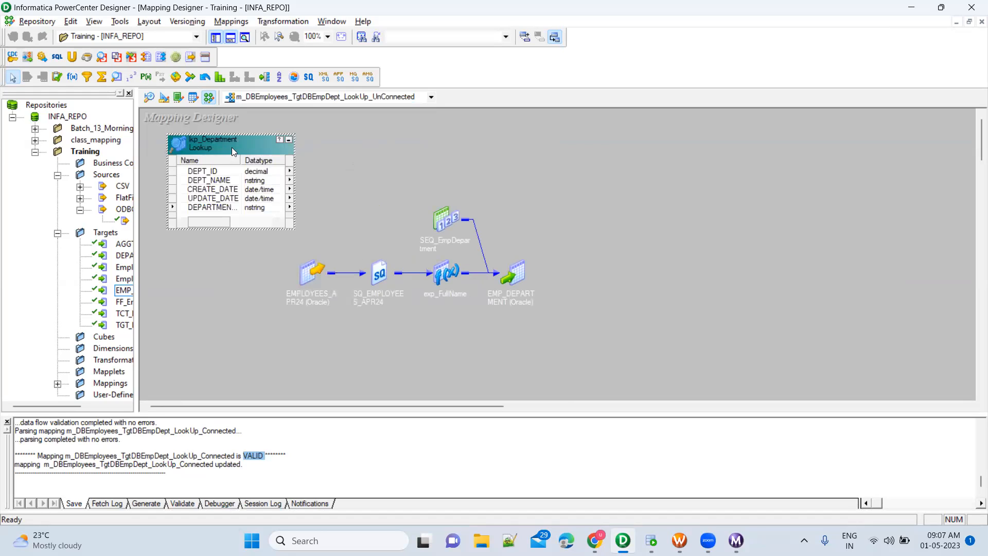
Review the port settings of the unconnected lkp_Department, including the return port, and close them without changes.
double_click(232, 148)
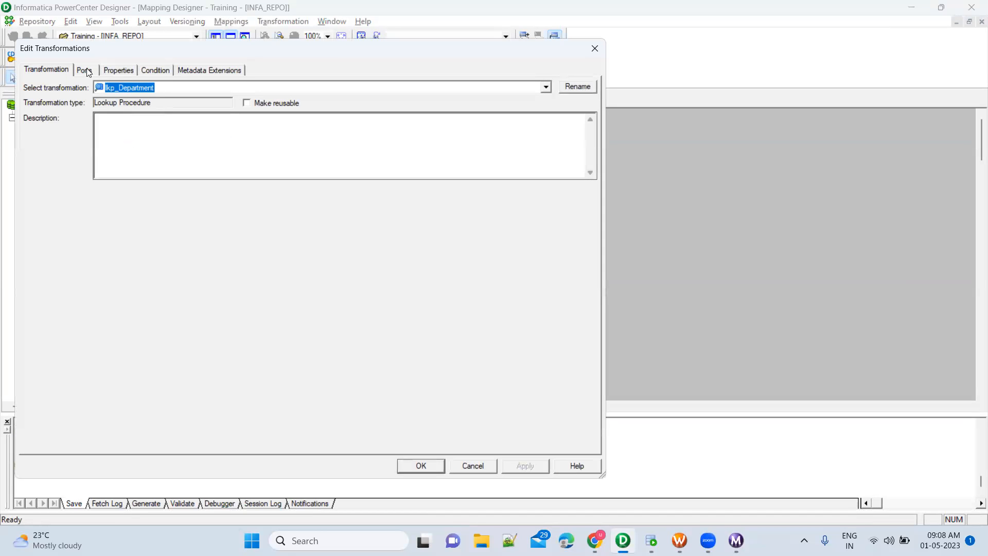
left_click(85, 69)
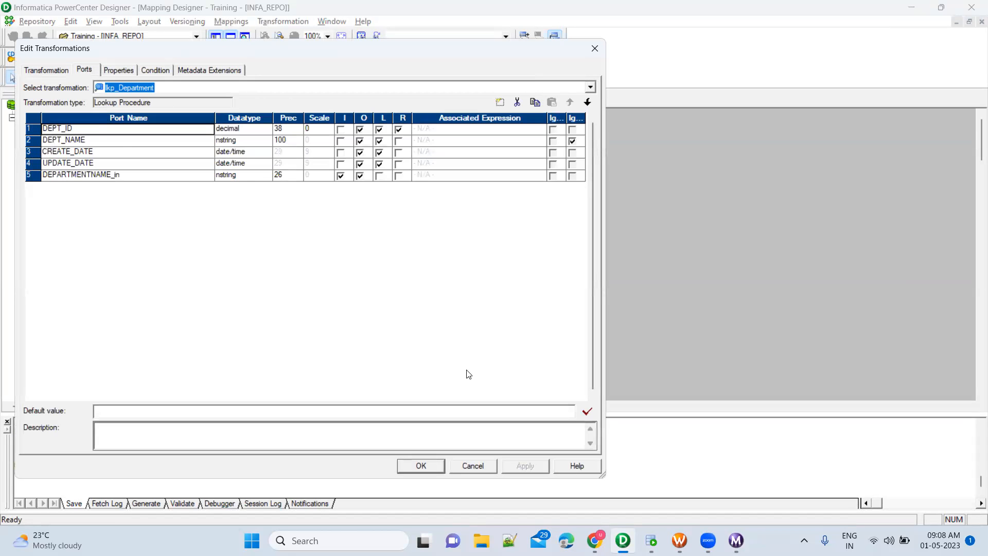
left_click(472, 467)
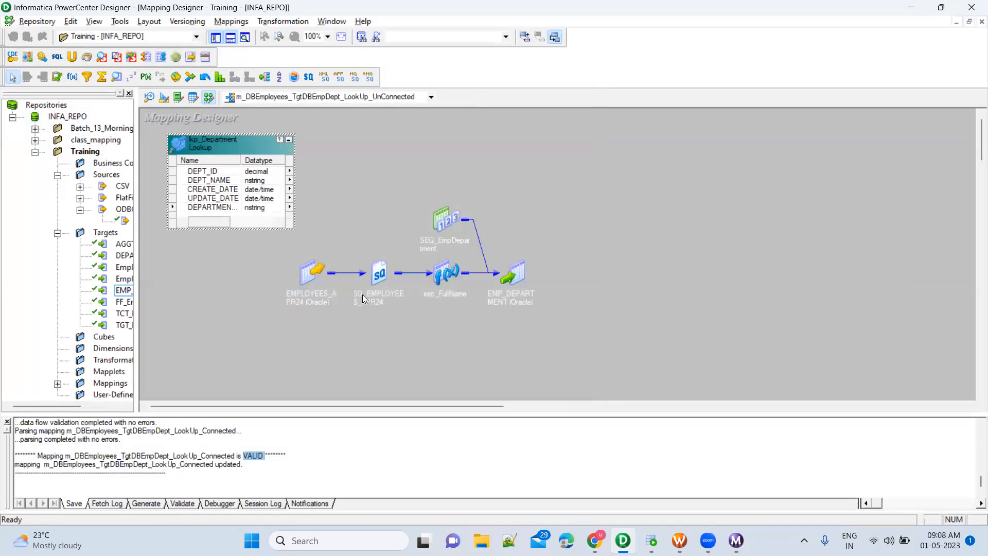
Expand the exp_FullName expression to view its ports and lookup call, and collapse it to an icon again.
left_click(446, 268)
double_click(447, 268)
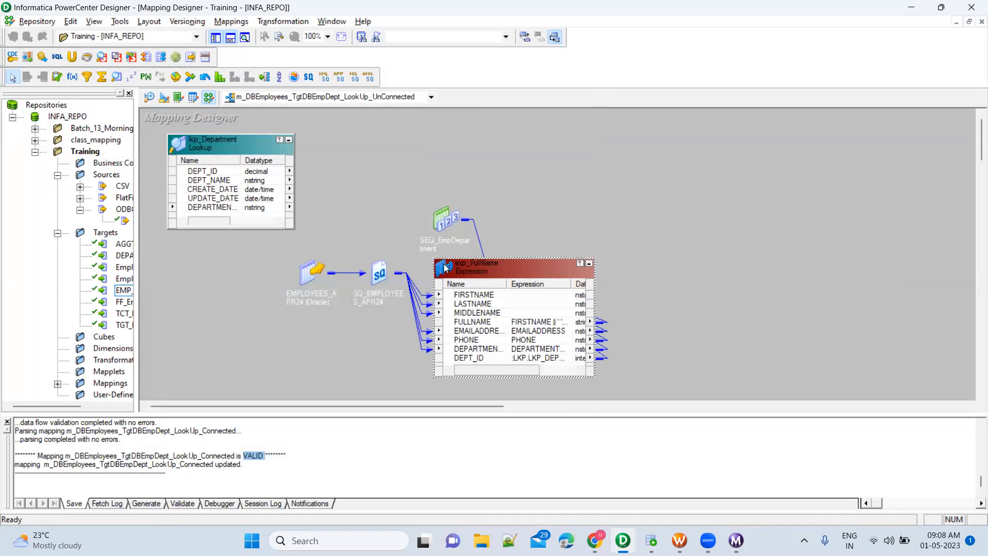
left_click(590, 264)
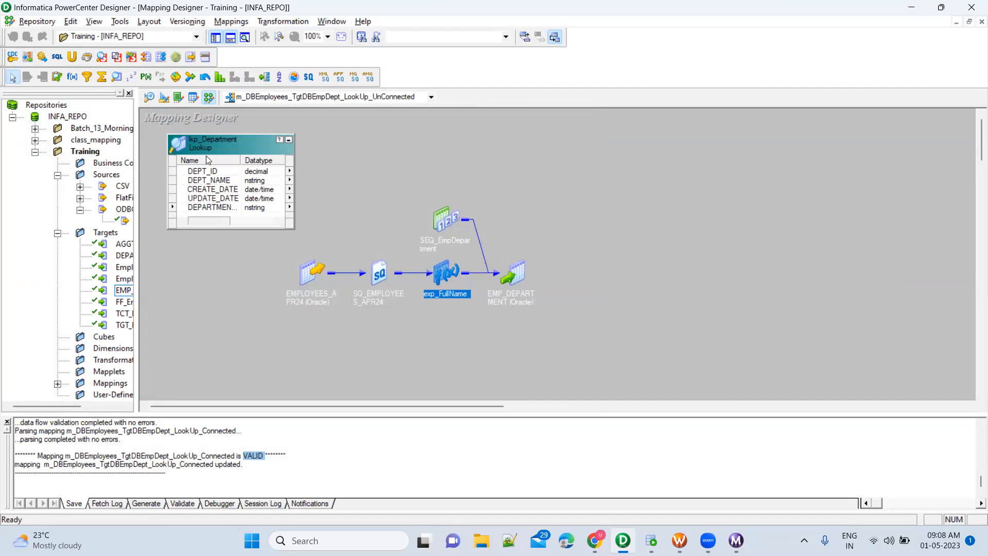
Try marking DEPT_NAME, CREATE_DATE and other ports of the unconnected lkp_Department as the return port, and discard the changes.
double_click(204, 143)
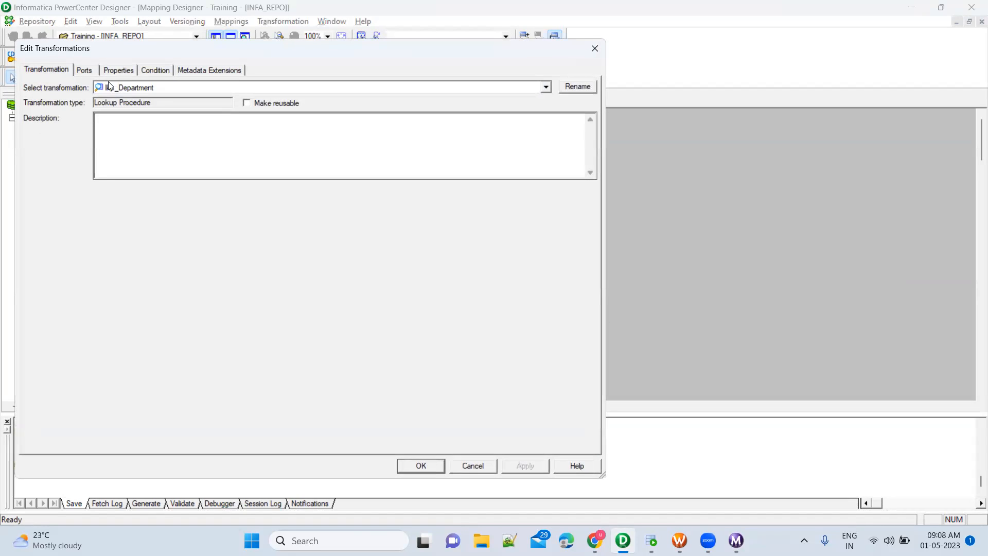
left_click(86, 71)
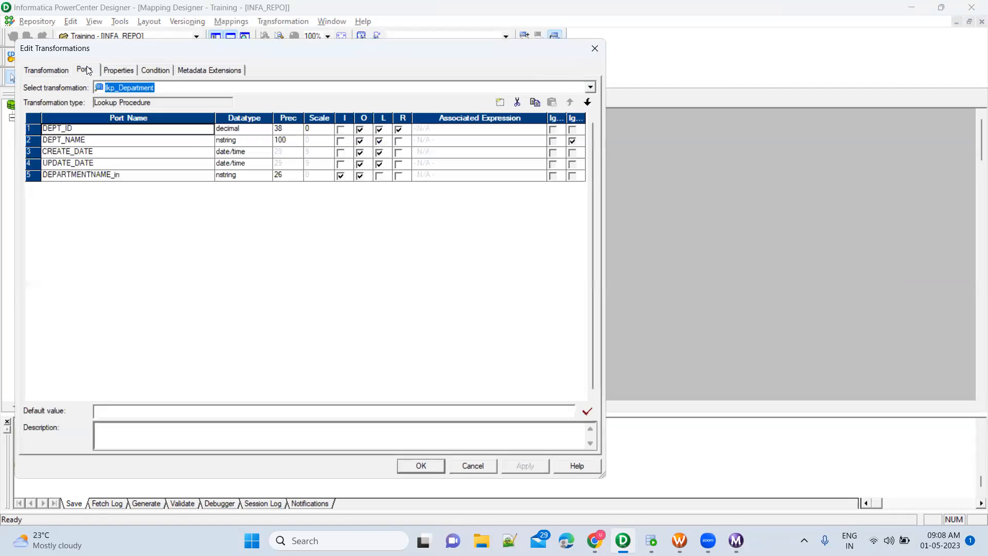
left_click(399, 141)
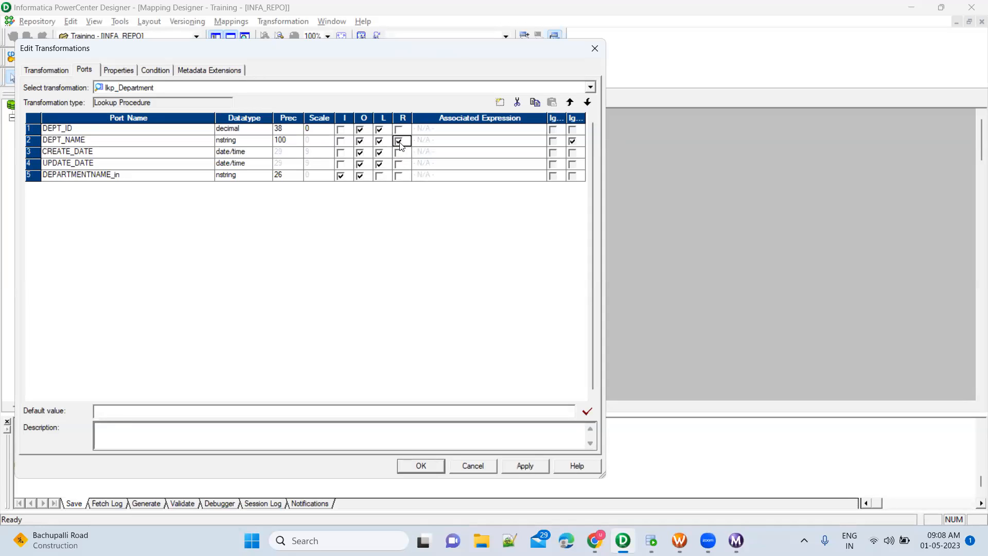
left_click(399, 152)
left_click(399, 165)
left_click(399, 153)
left_click(399, 129)
left_click(399, 143)
left_click(398, 153)
key("Escape")
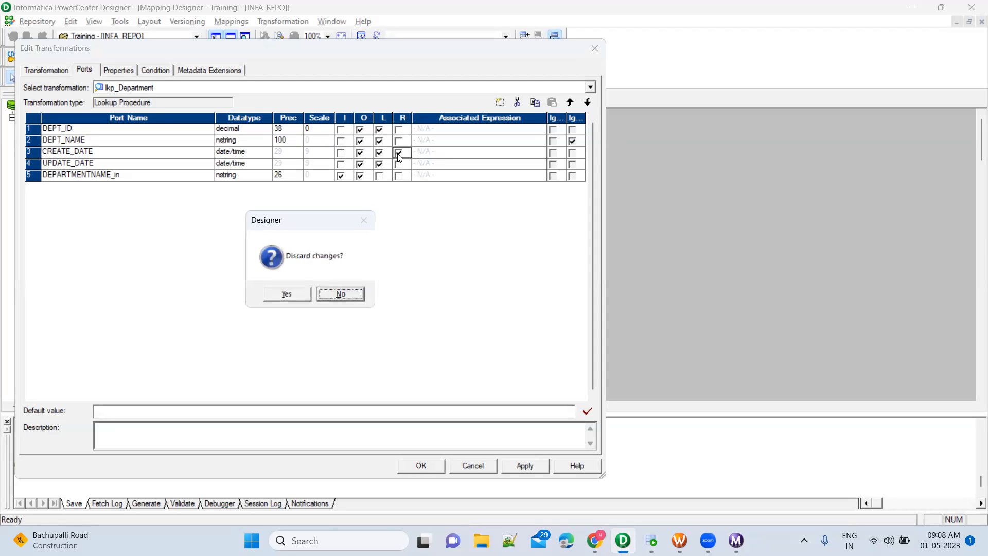
left_click(301, 294)
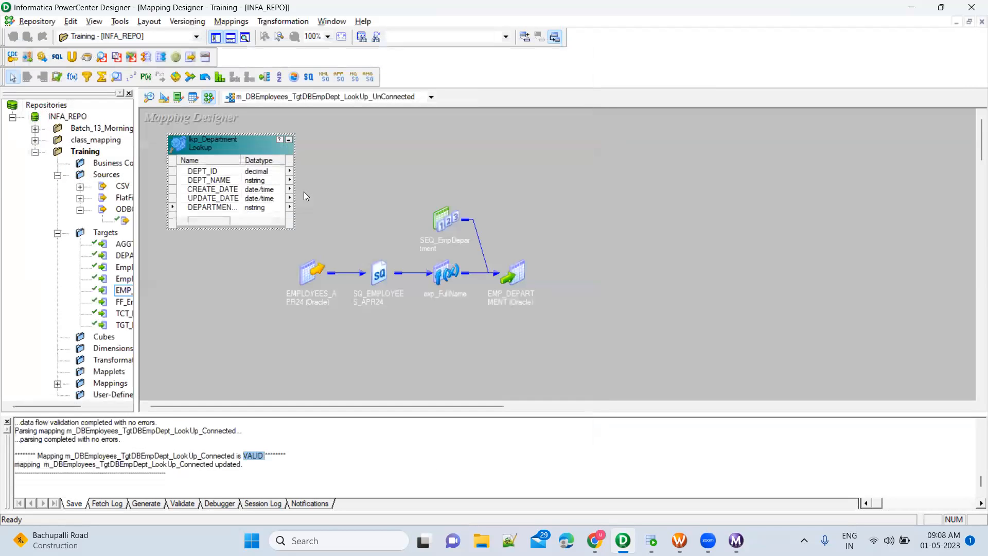
Switch to the LookUp_Connected mapping to review the lkp_Department output links, and collapse that lookup to an icon.
left_click_drag(150, 131, 313, 242)
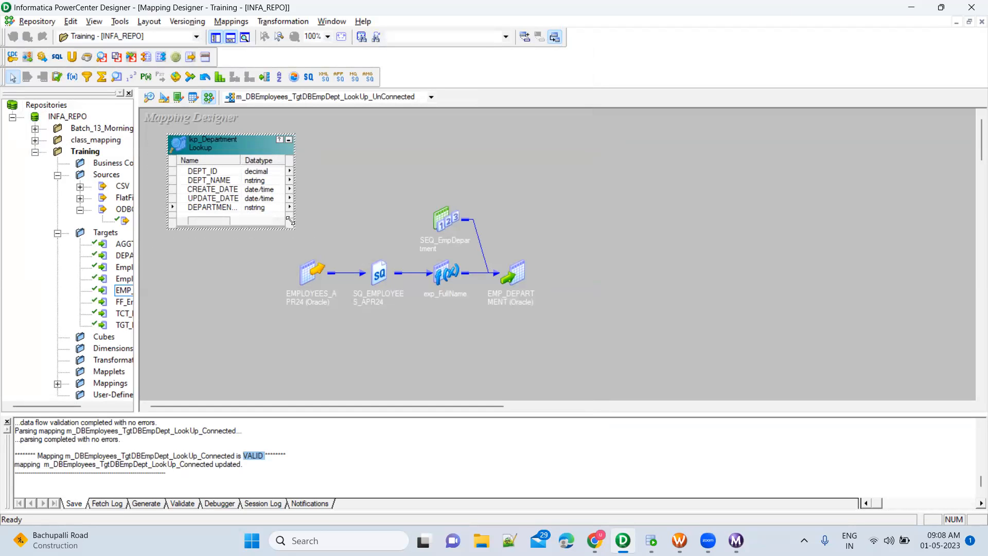
left_click(217, 174)
left_click(342, 100)
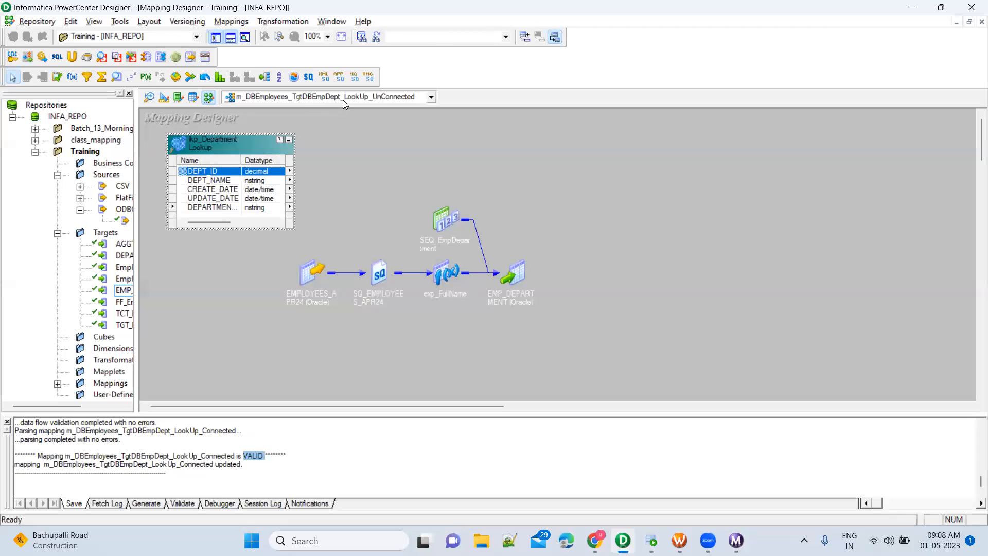
left_click(335, 122)
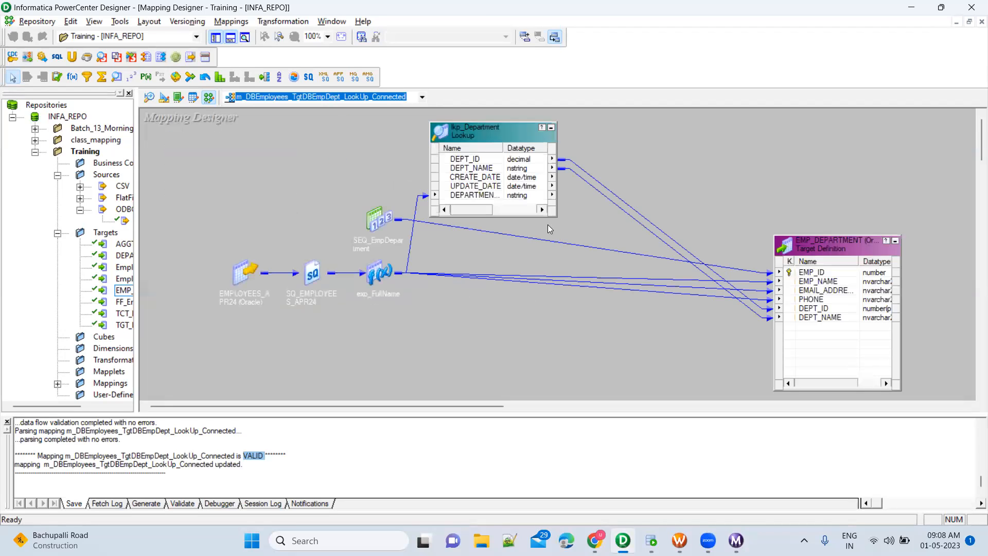
left_click(502, 172)
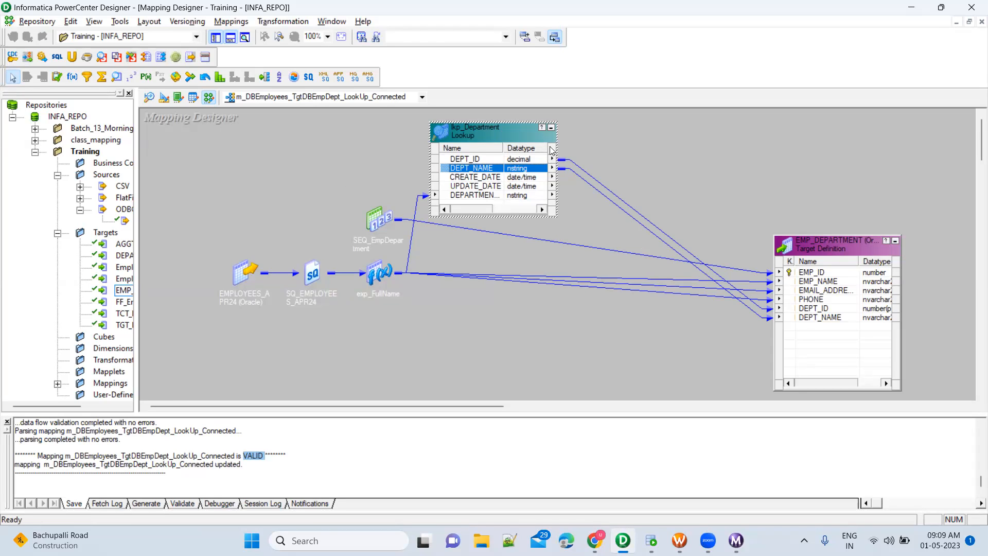
left_click(552, 128)
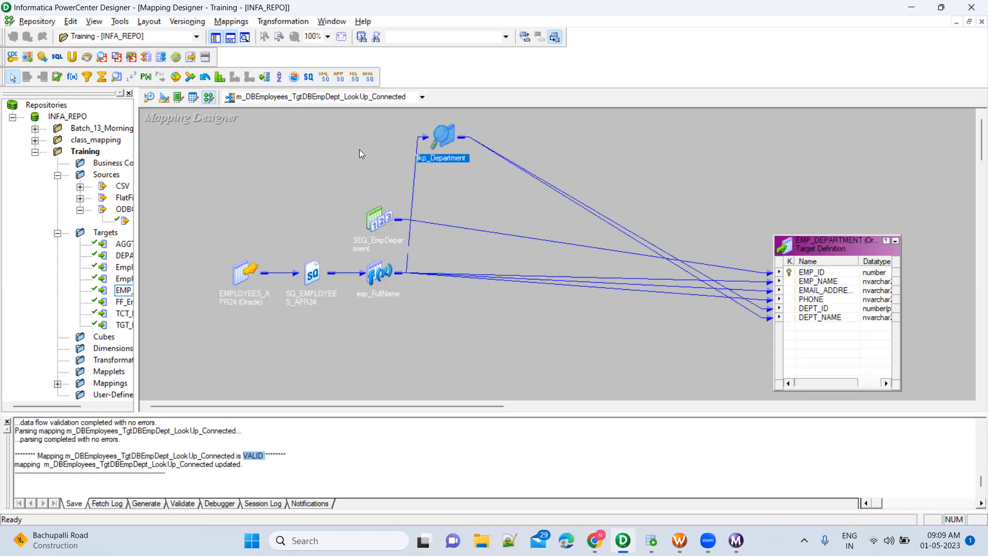
Return to the LookUp_UnConnected mapping and collapse its lkp_Department lookup to an icon.
left_click(349, 99)
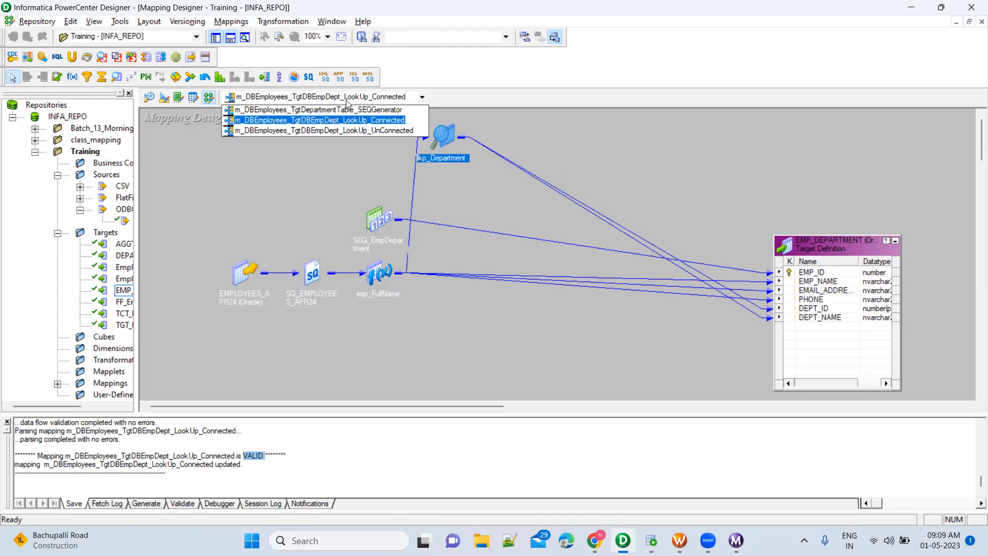
left_click(343, 133)
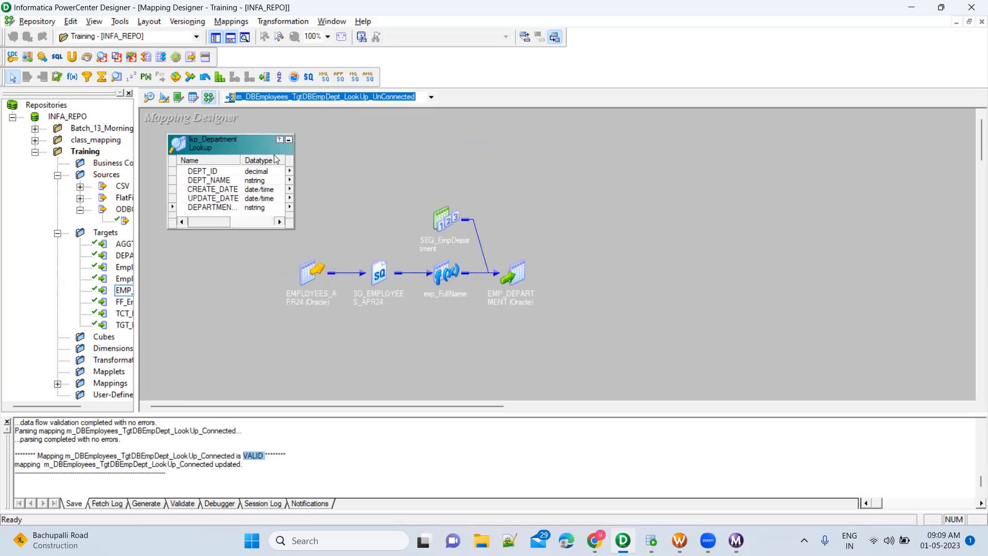
left_click(288, 141)
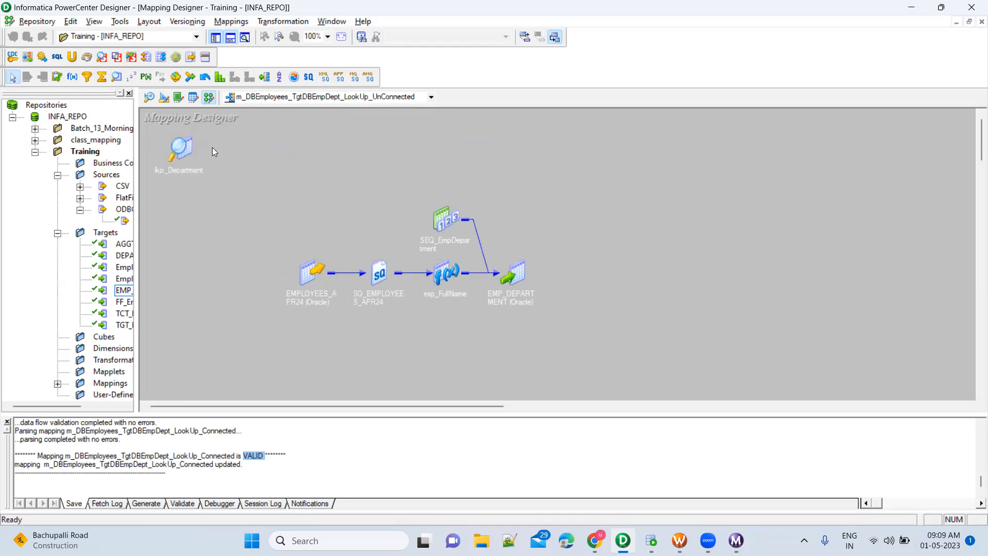
left_click_drag(149, 133, 379, 230)
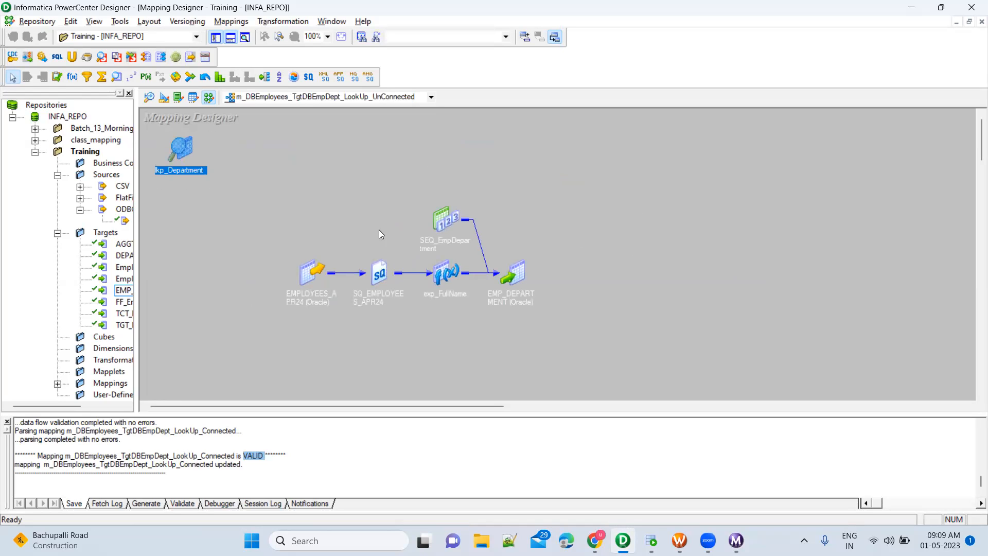
Review the DEPT_ID port and its lookup call in the exp_FullName expression, closing and collapsing it without changes.
double_click(444, 279)
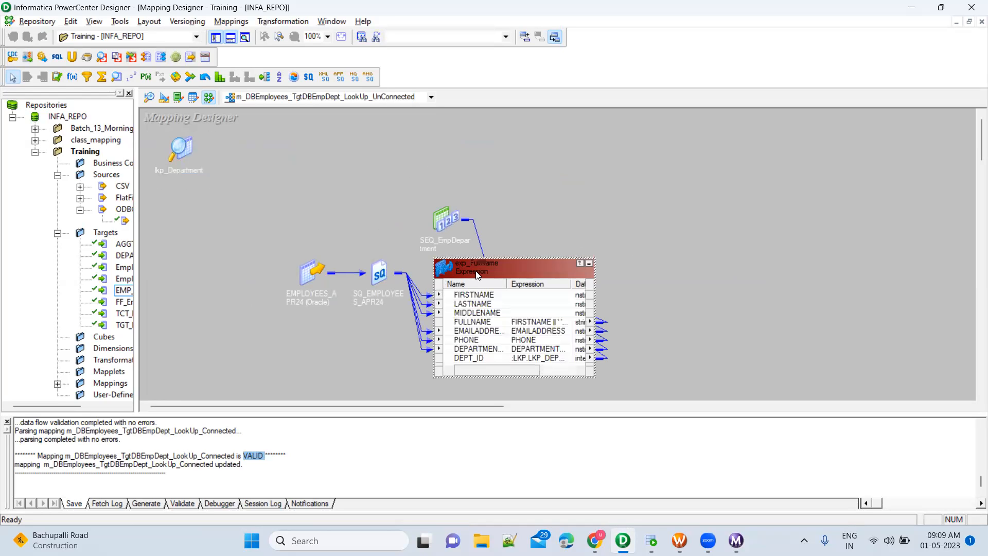
double_click(443, 279)
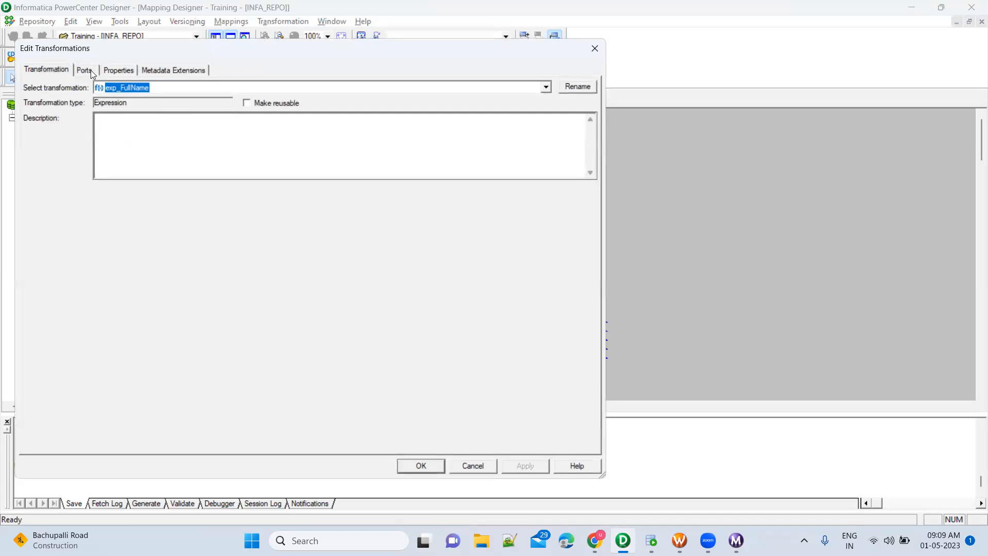
left_click(88, 70)
left_click(131, 212)
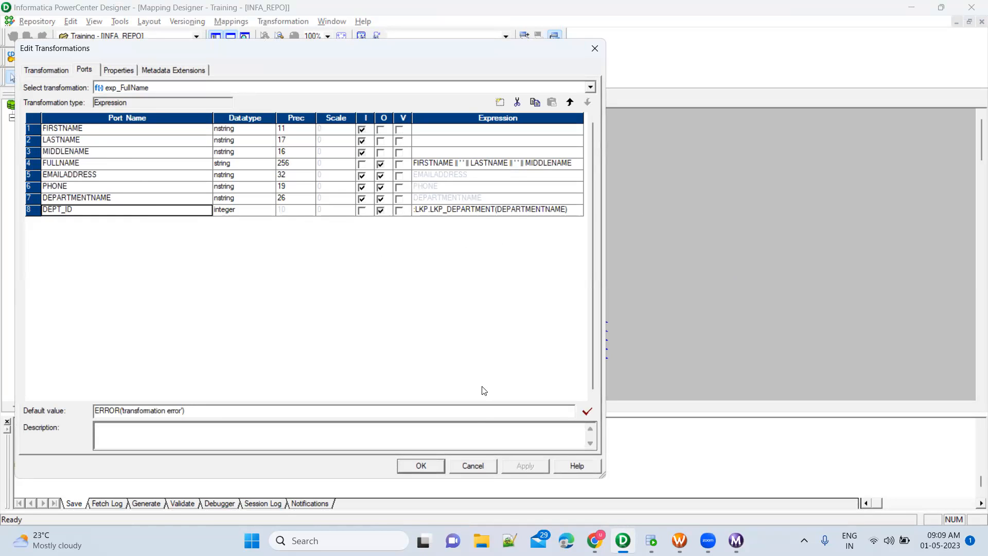
left_click(480, 468)
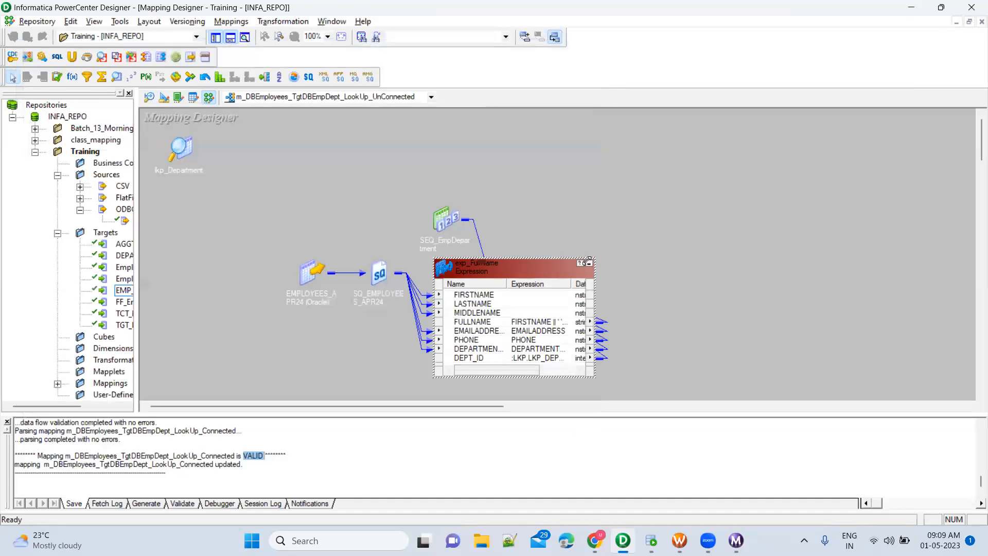
left_click(588, 263)
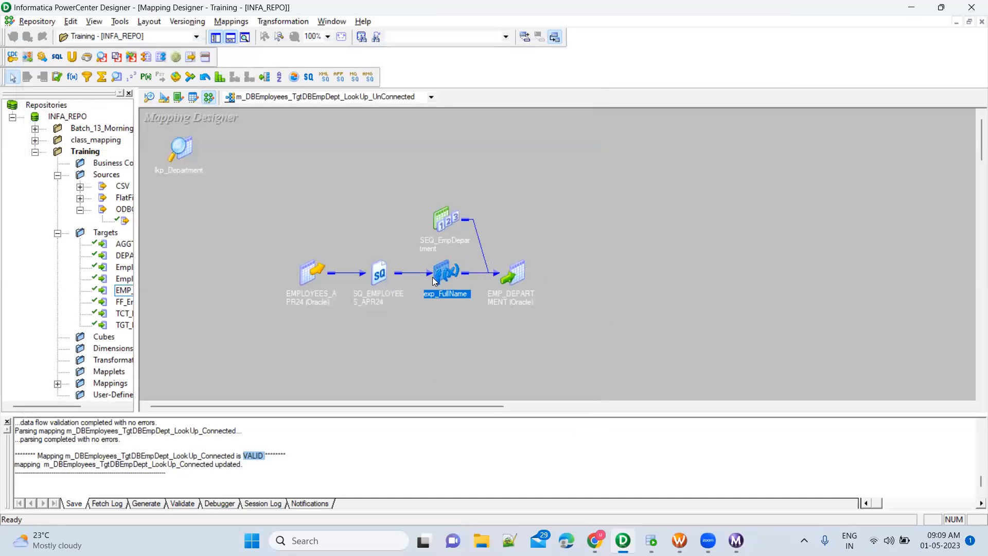
Review the unconnected lkp_Department's multiple-match policy and lookup condition, and close its settings without changes.
double_click(190, 150)
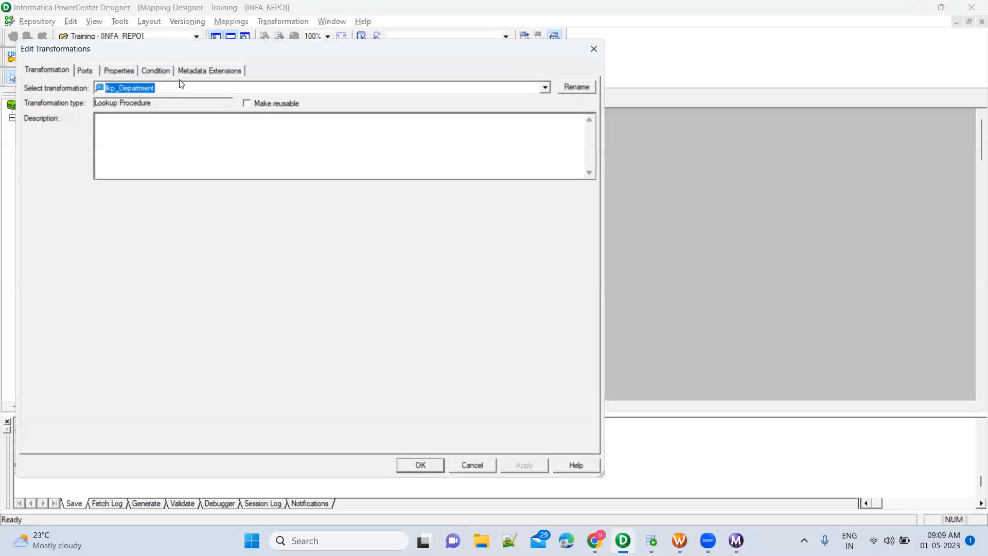
left_click(119, 70)
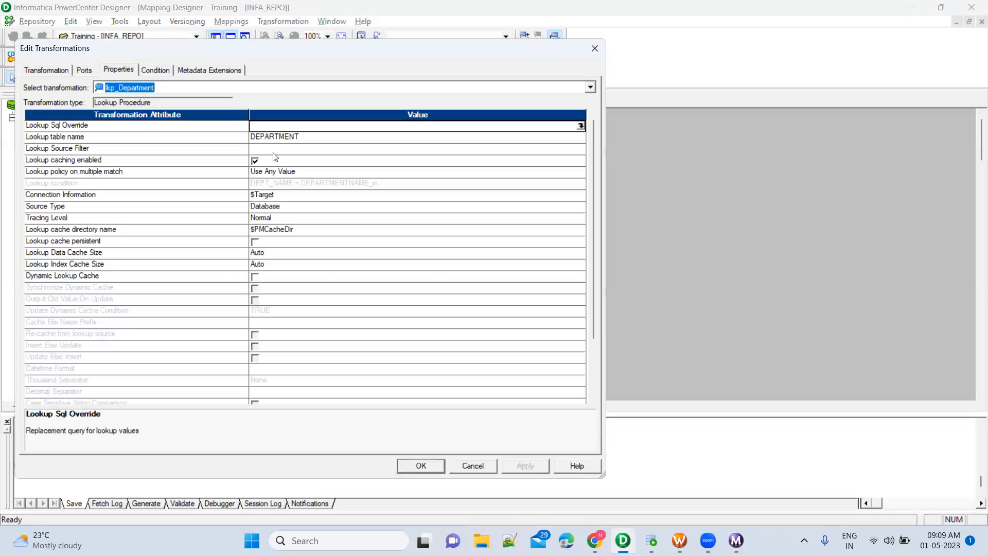
left_click(309, 173)
left_click(310, 177)
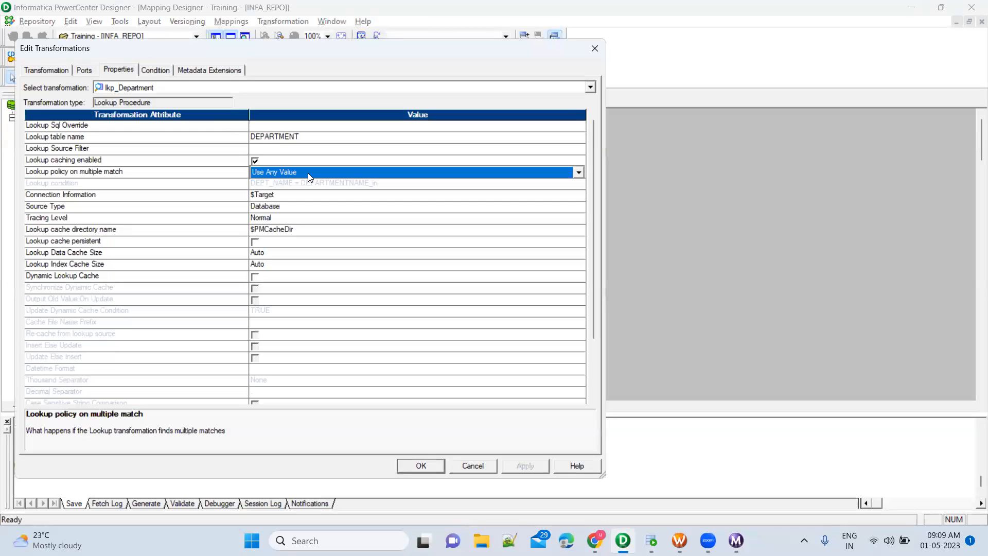
left_click(161, 70)
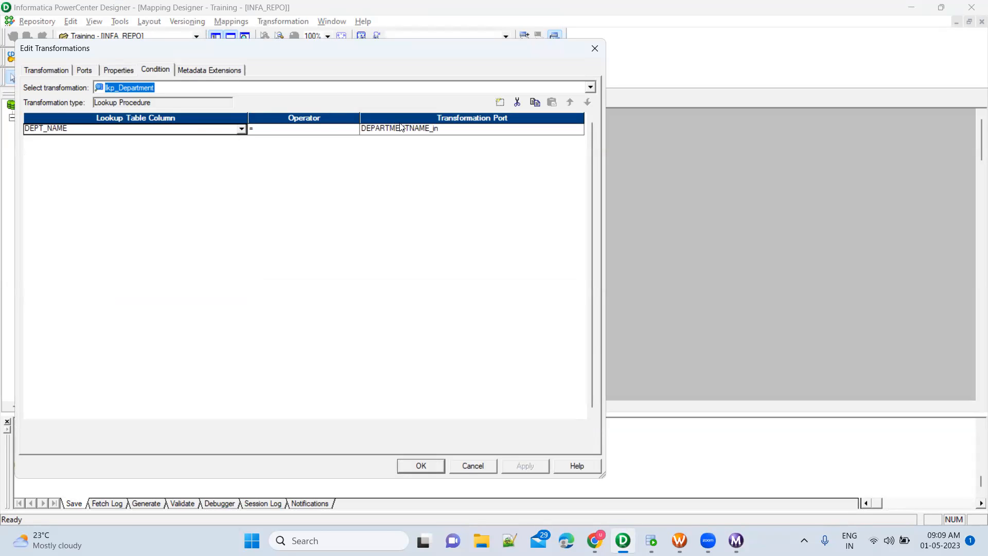
left_click(473, 466)
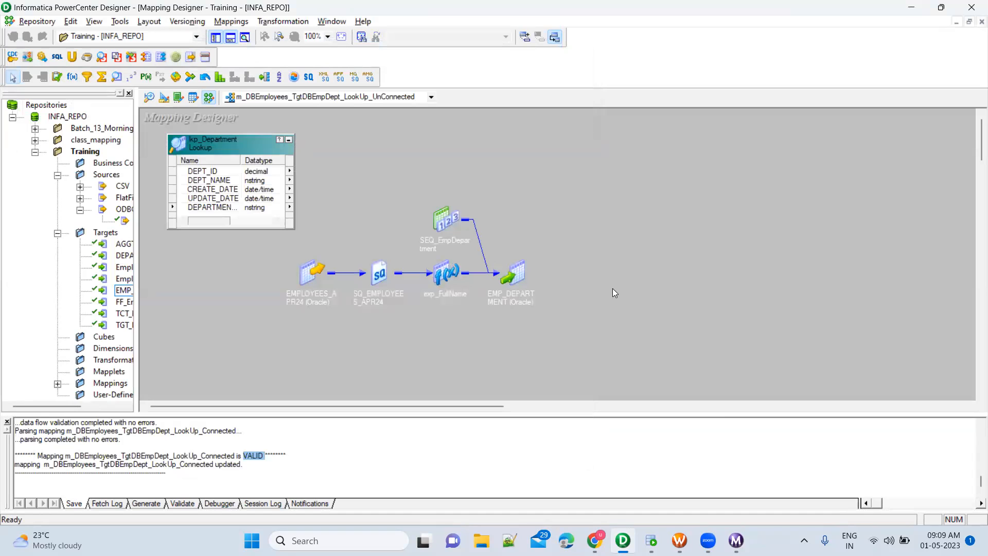
Arrange all transformations of the unconnected mapping as icons and save the Training folder.
right_click(600, 170)
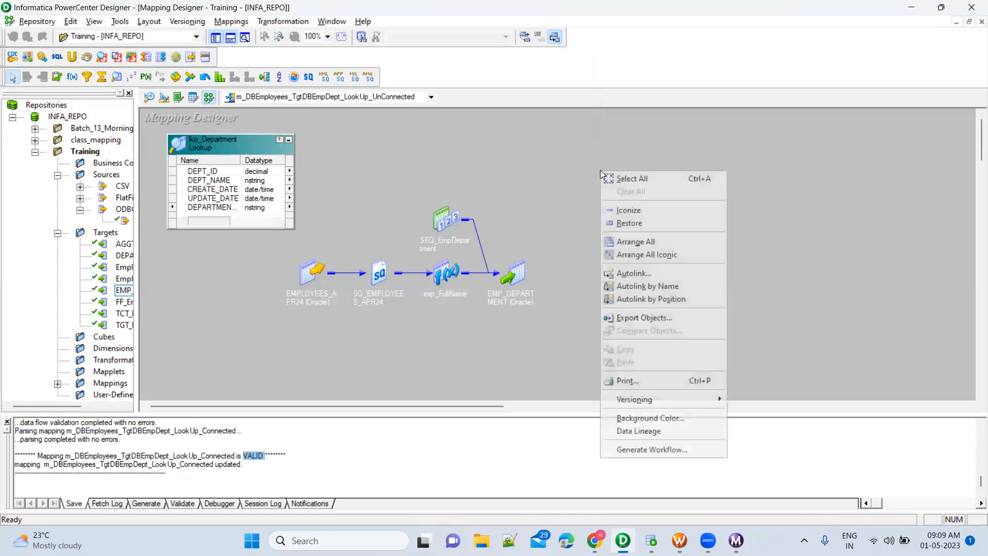
left_click(634, 255)
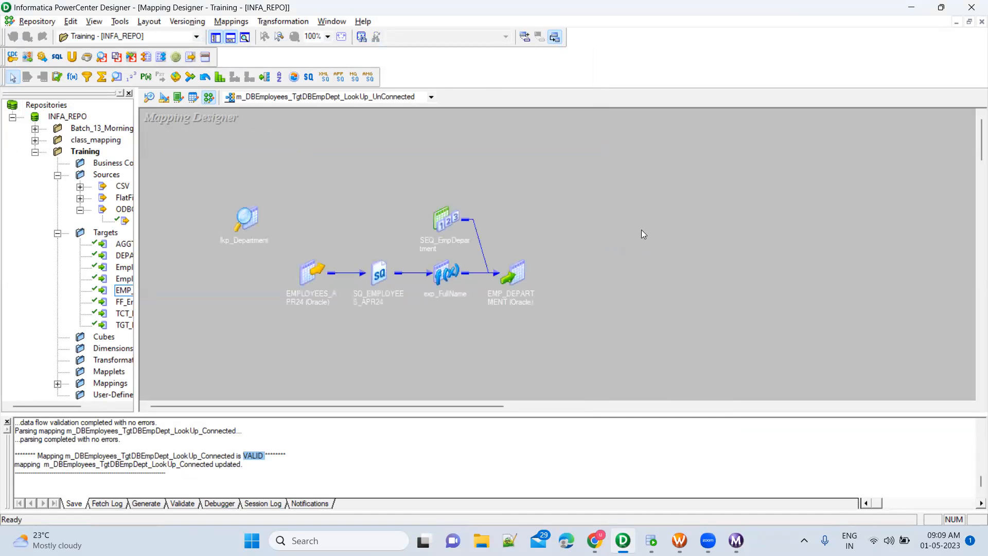
key("ctrl+s")
left_click(605, 303)
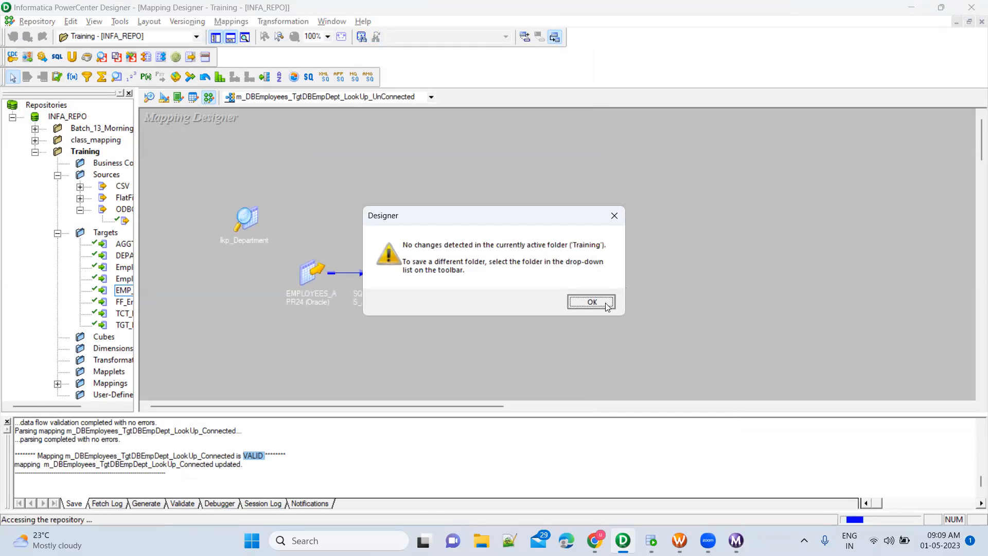